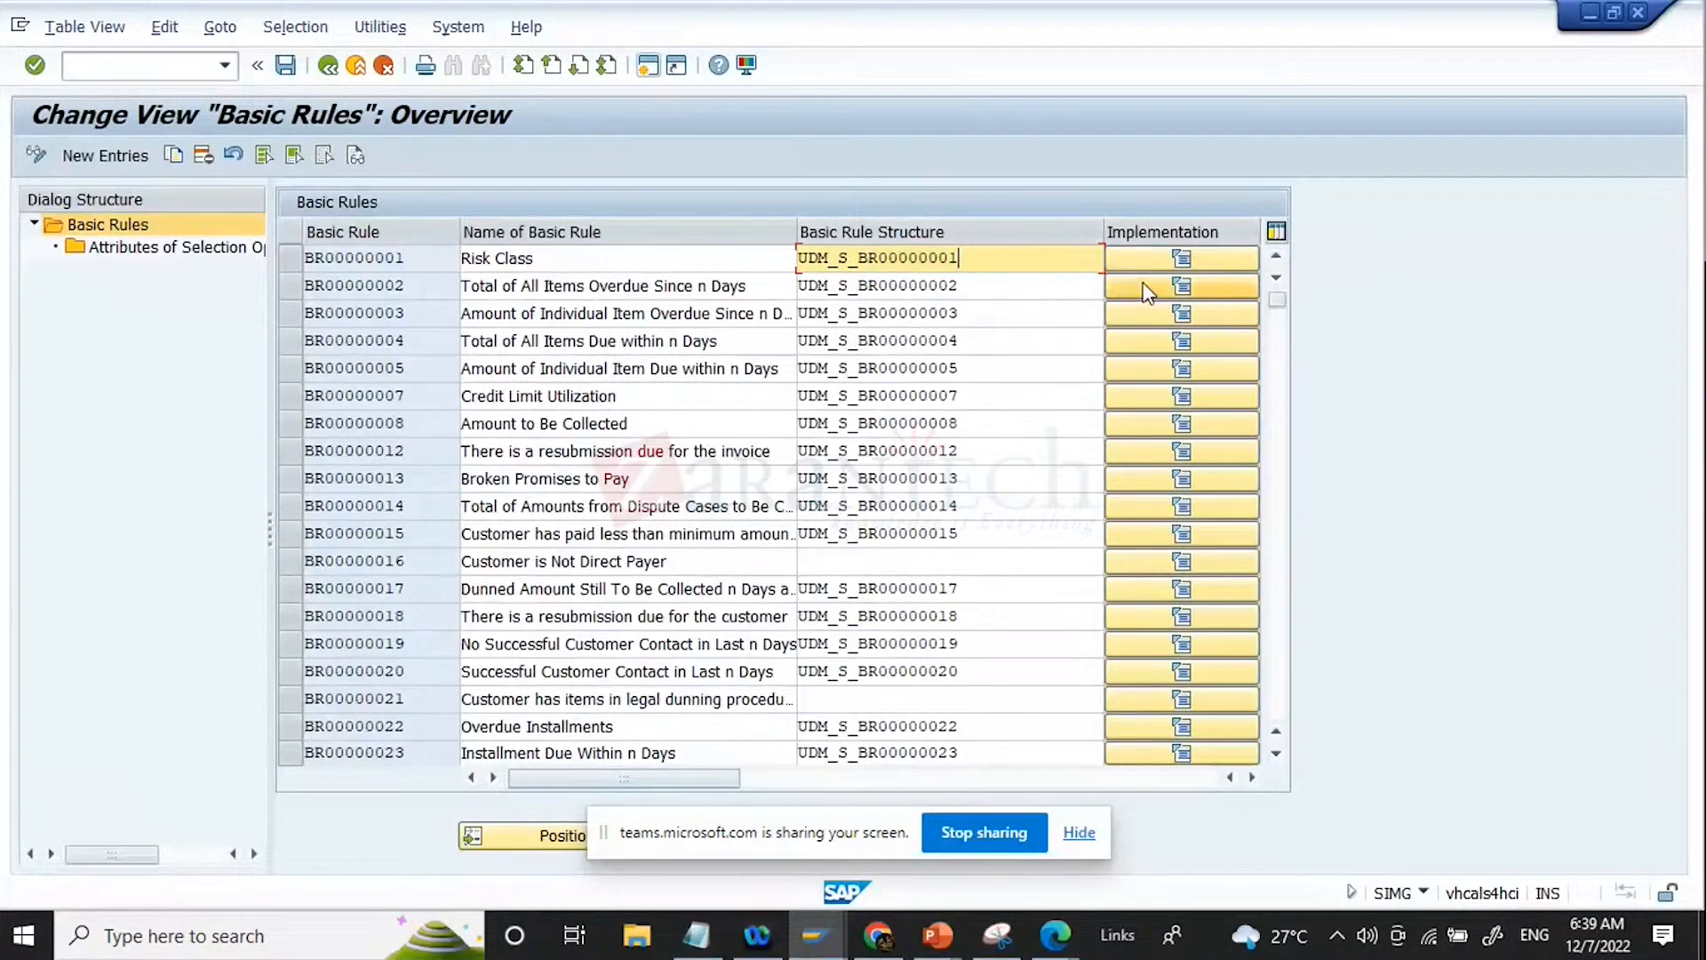
Step: Open the implementation of the Risk Class basic rule and examine its package and filter type
click(1180, 261)
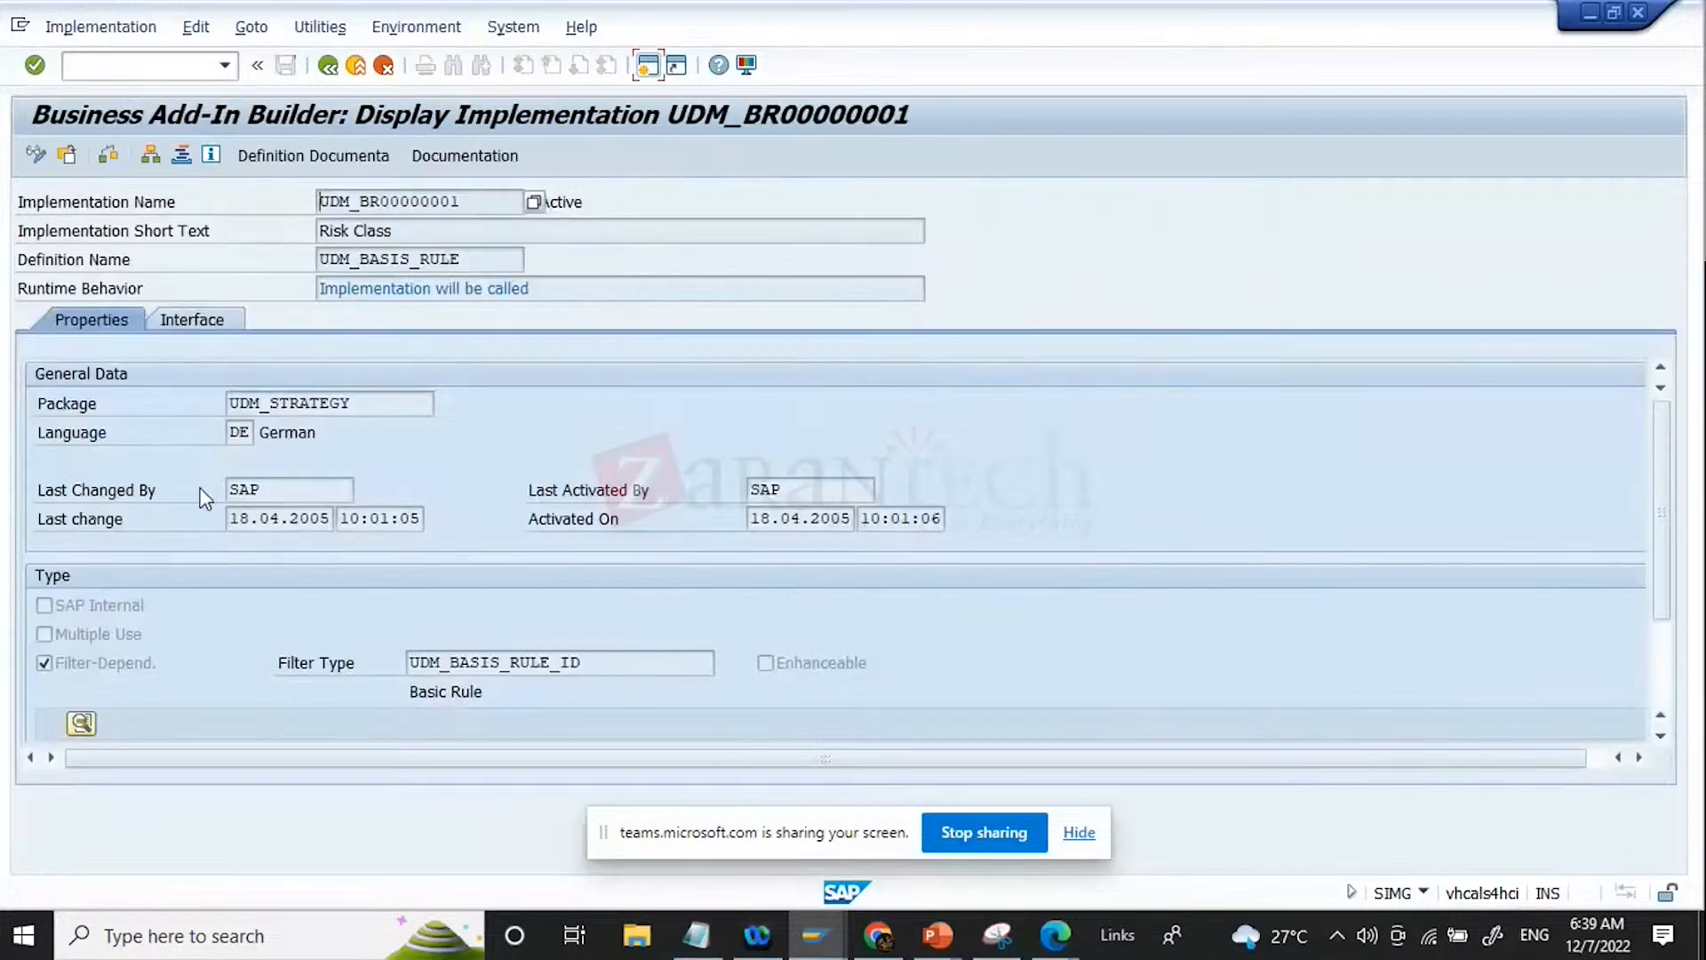
click(375, 404)
drag(375, 403, 94, 414)
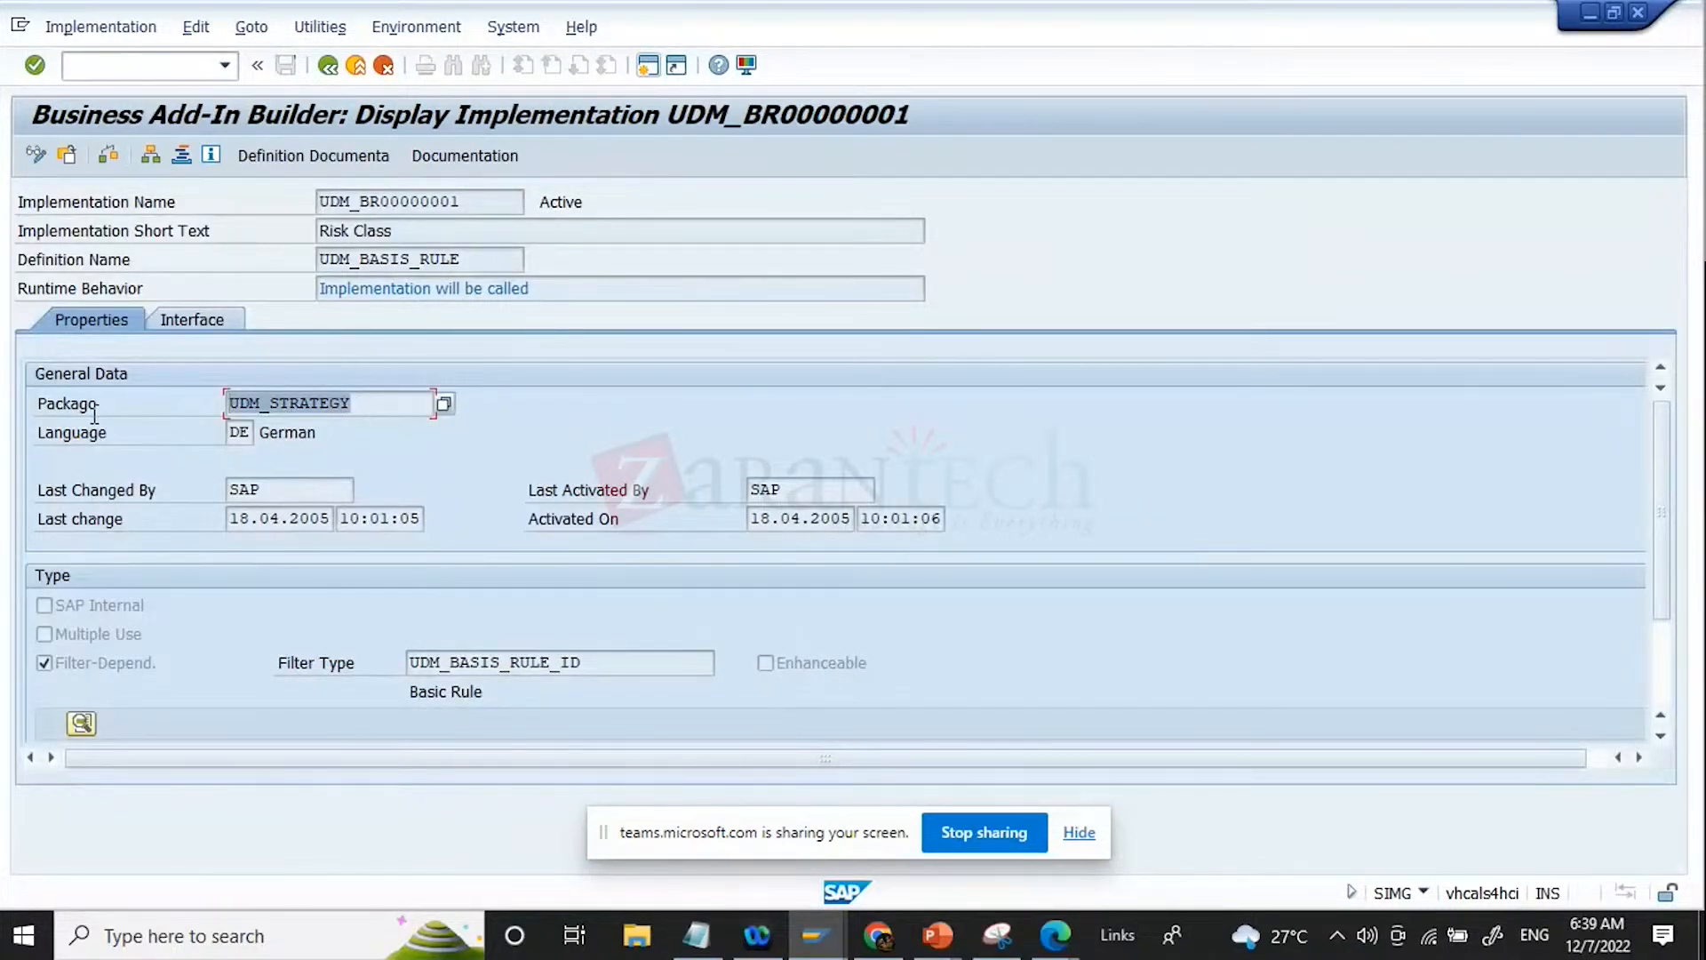
click(282, 404)
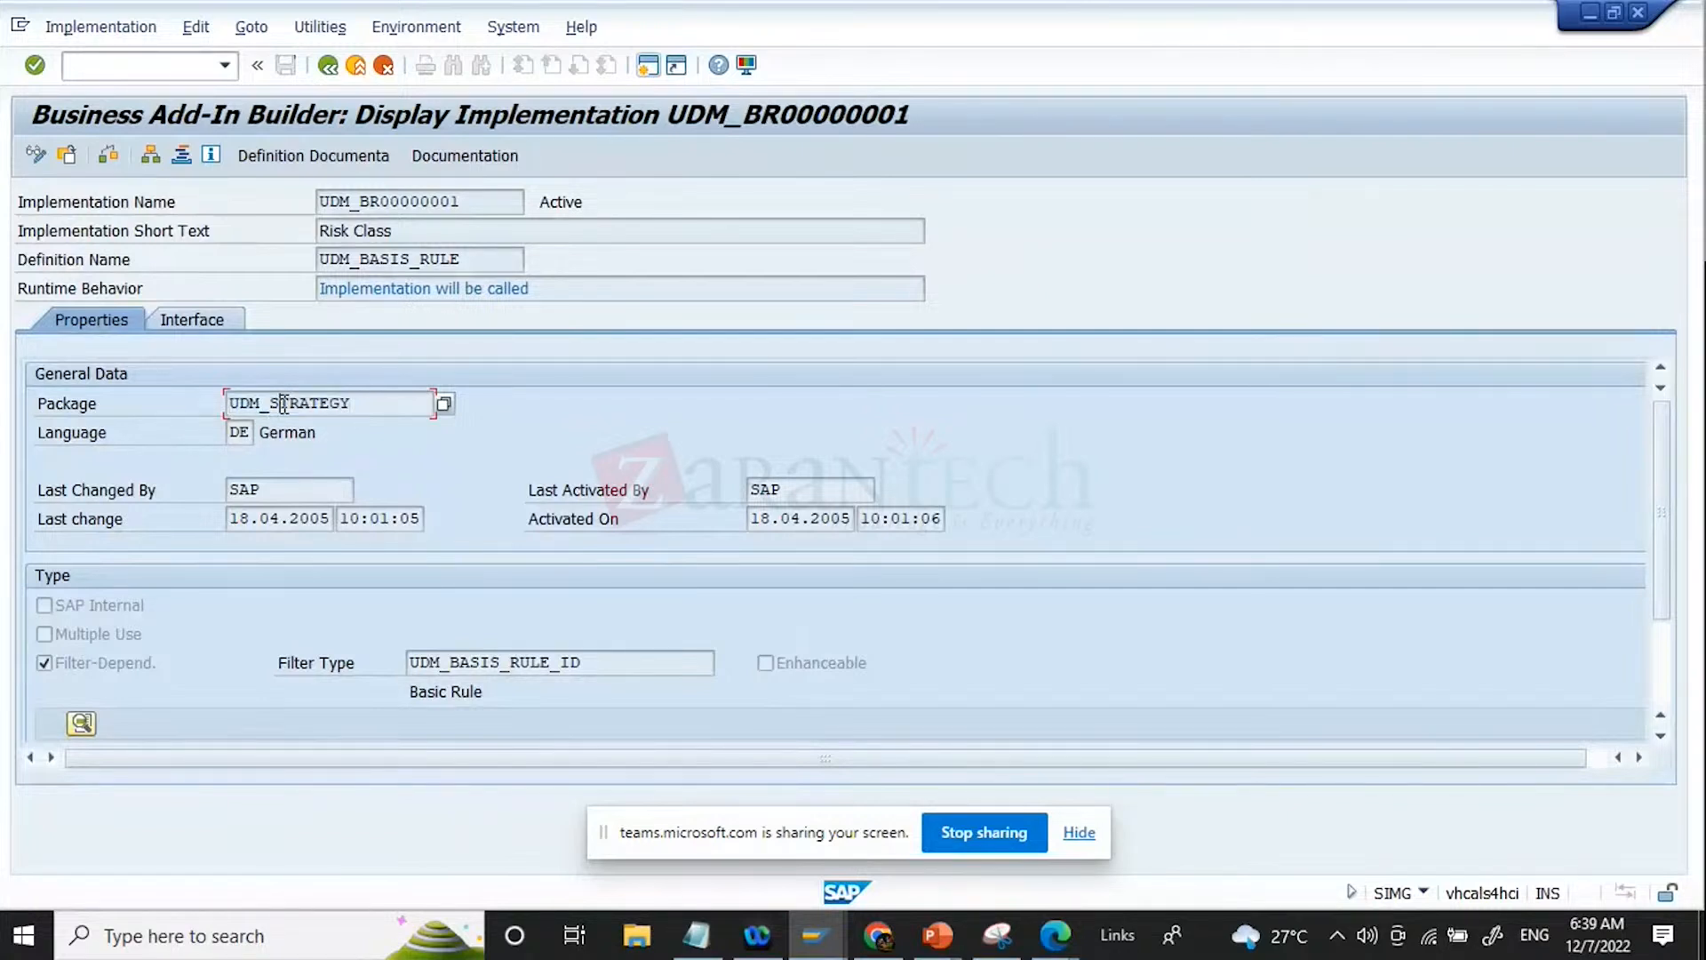
drag(392, 403, 2, 347)
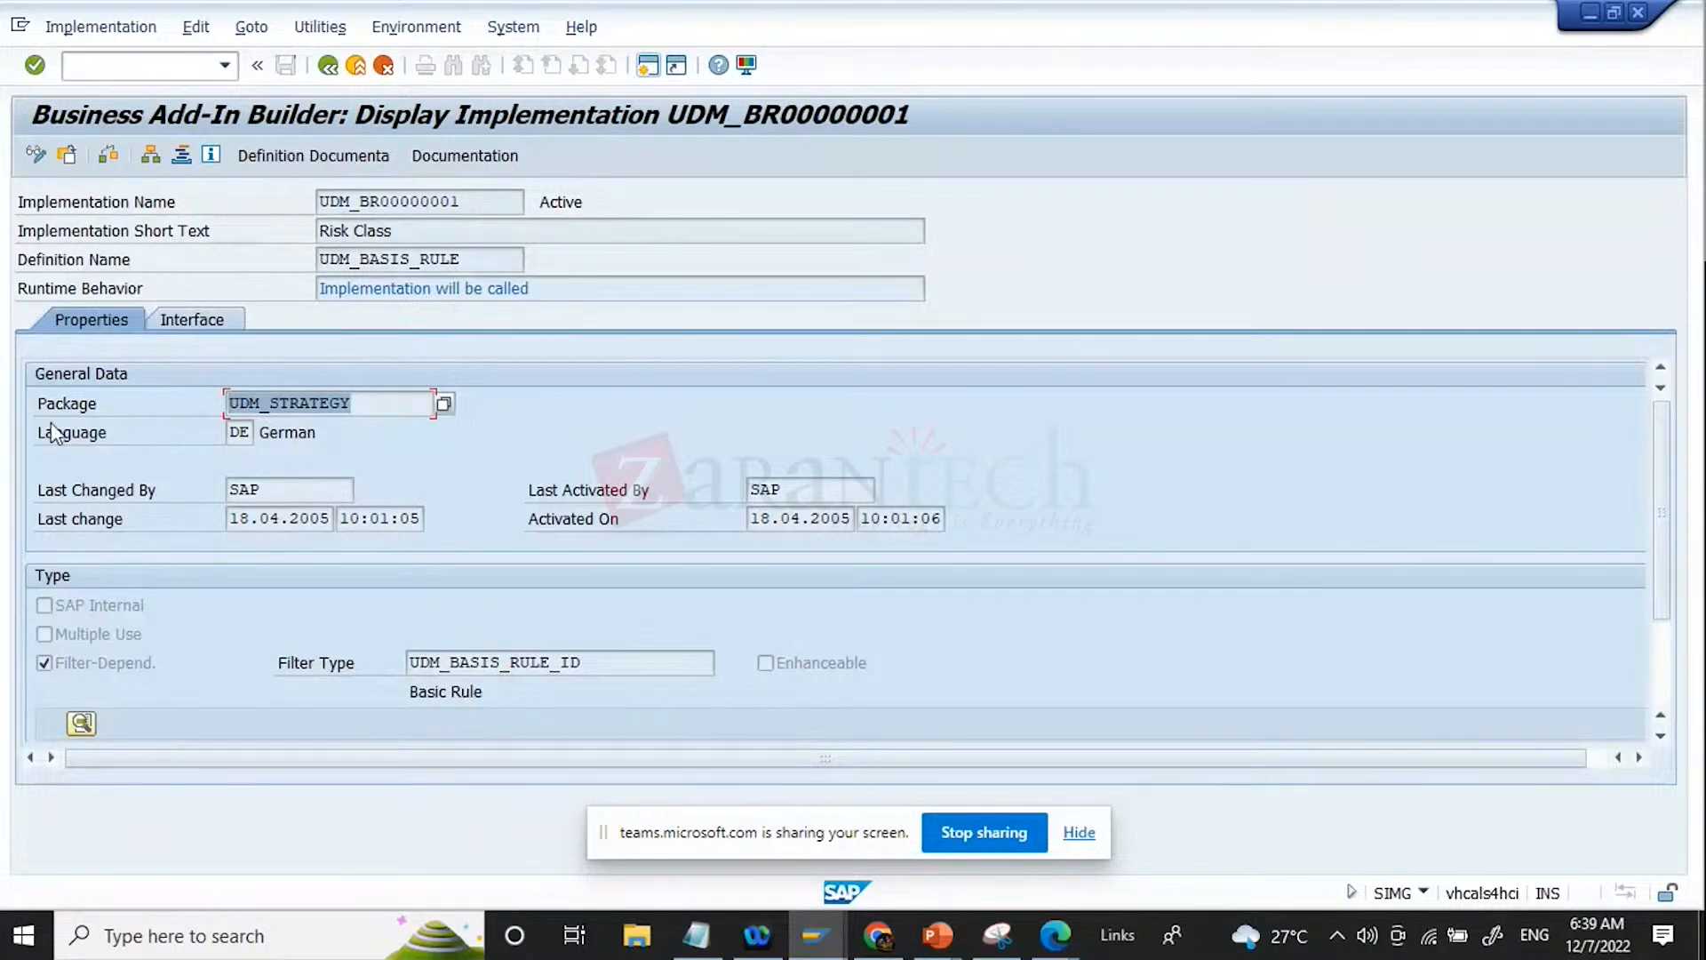
click(342, 403)
drag(374, 402, 28, 410)
drag(655, 666, 2, 582)
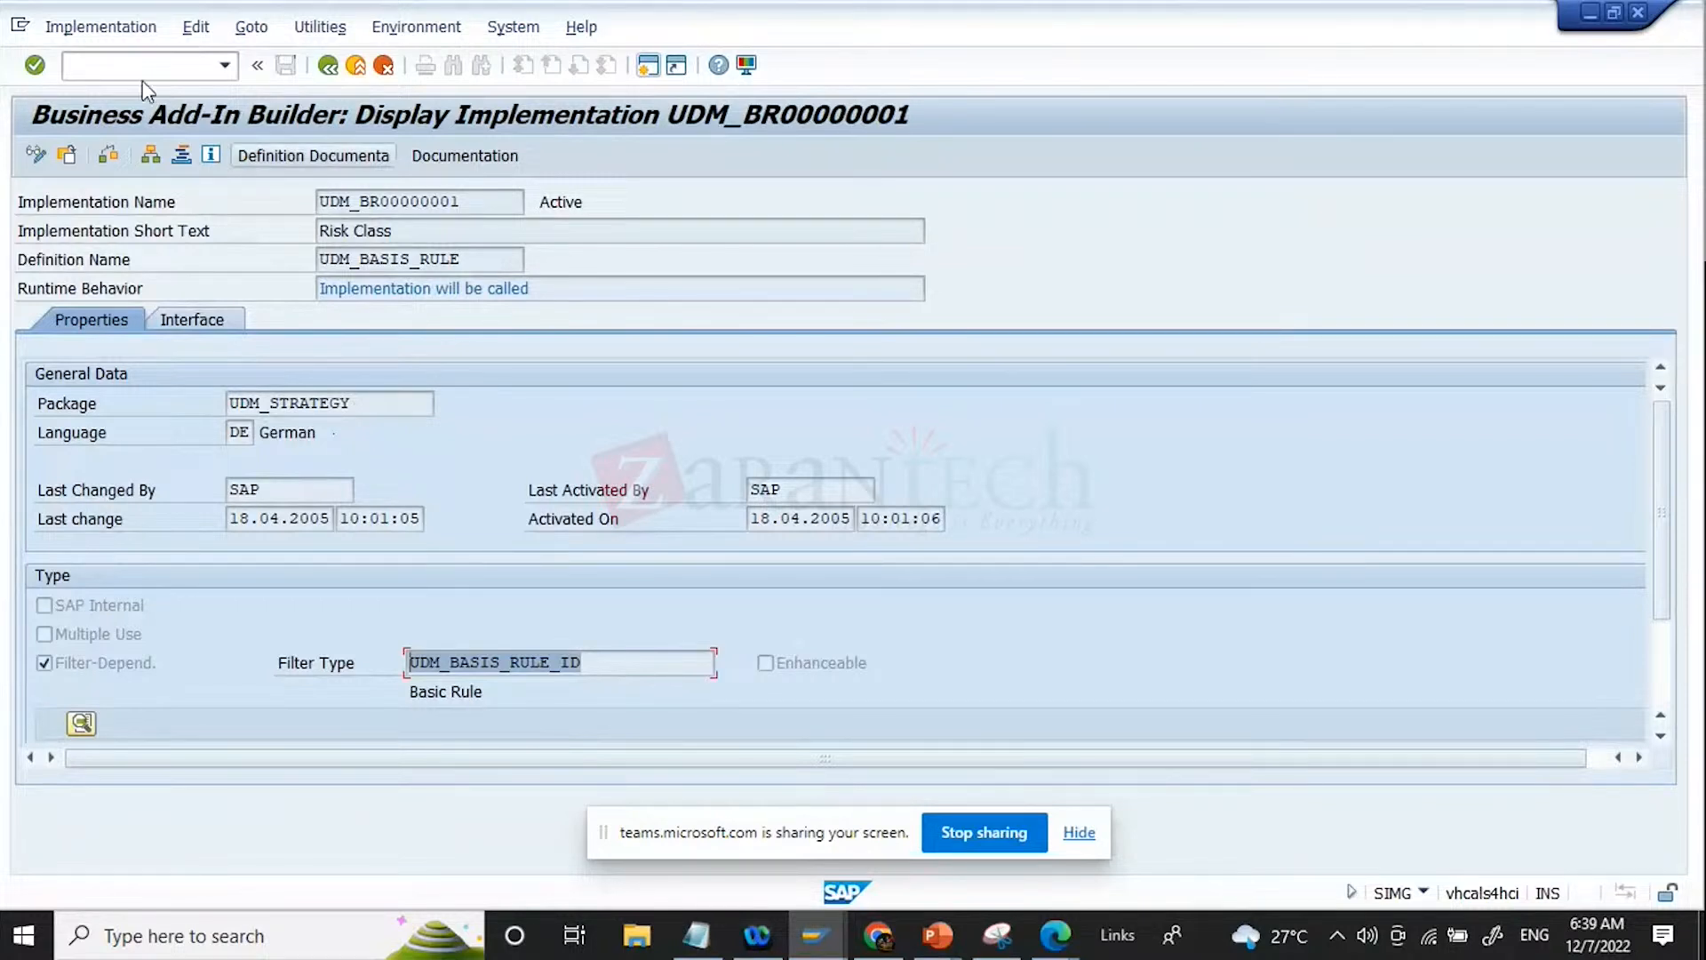
Step: Compare the implementation name with the package in the Risk Class implementation's properties
click(496, 206)
drag(497, 206, 350, 204)
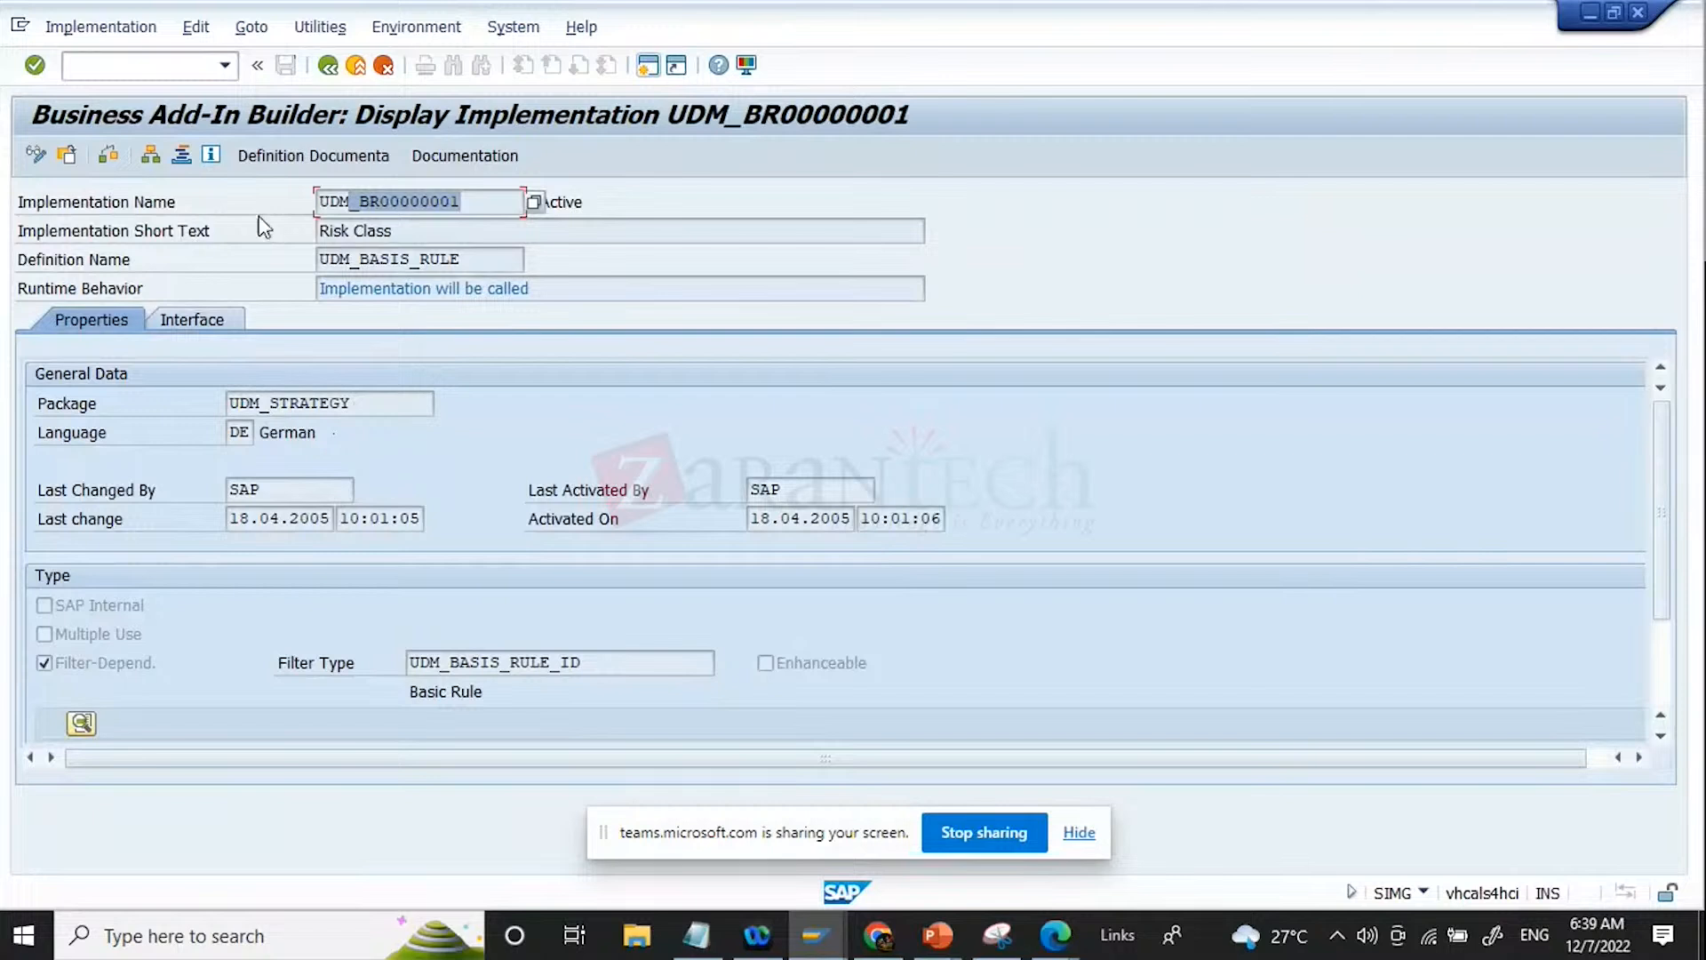
drag(472, 201, 119, 194)
click(387, 404)
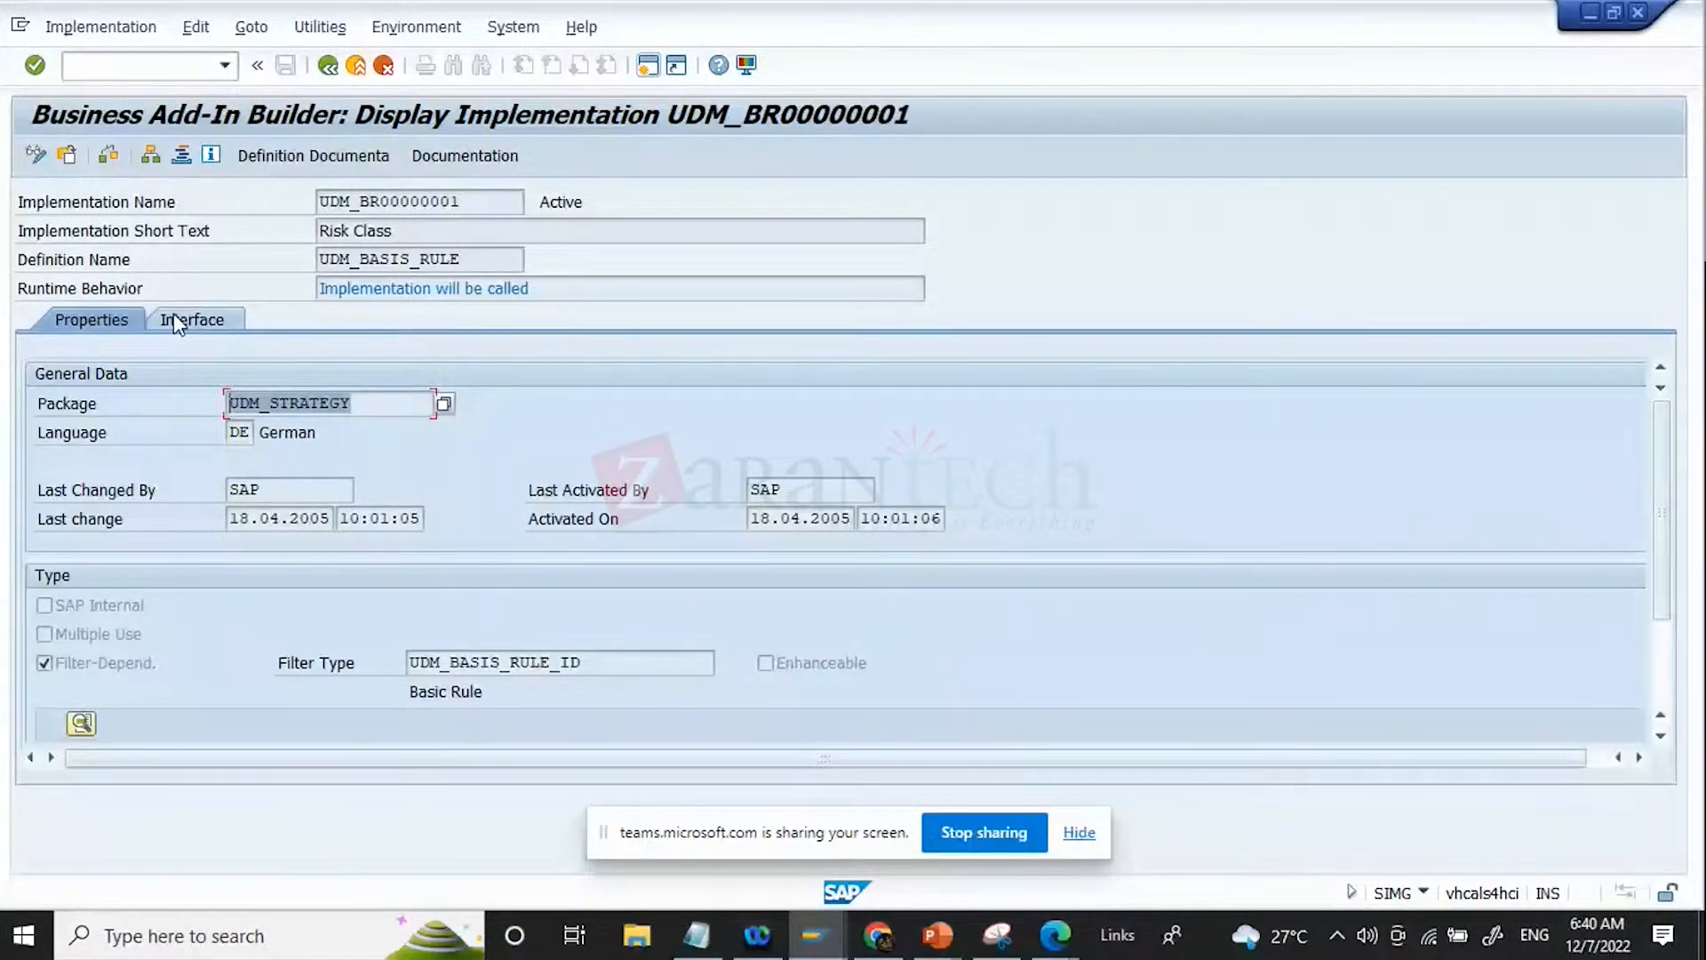
drag(491, 201, 19, 204)
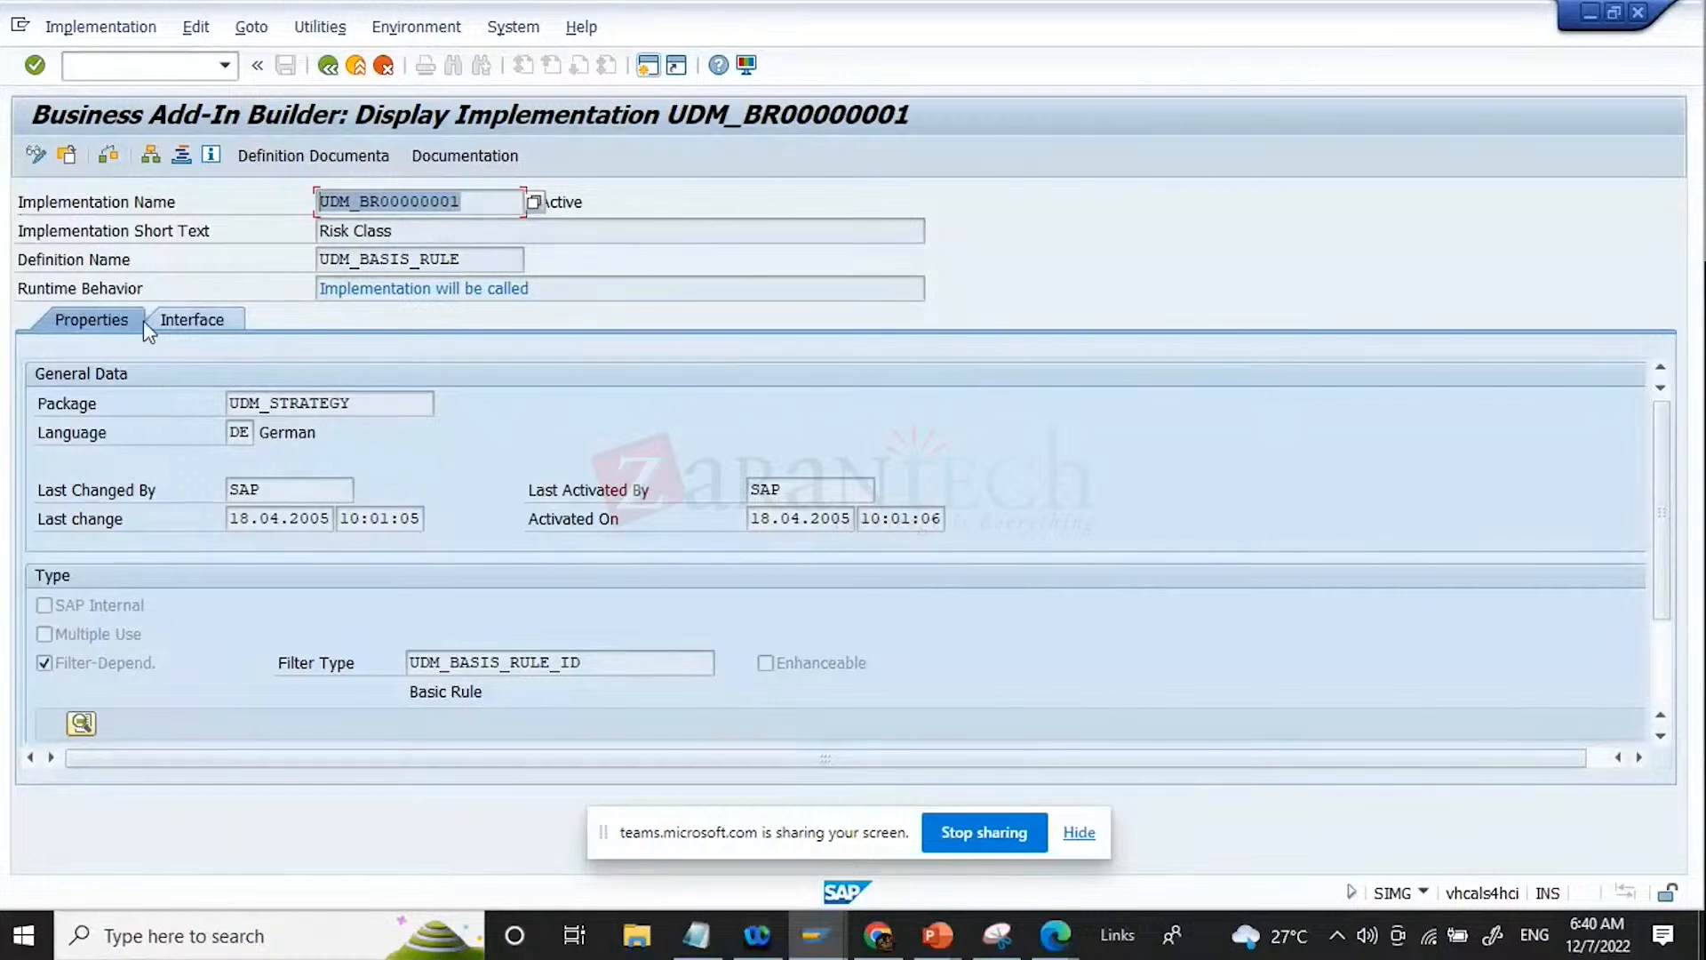
drag(405, 400, 224, 401)
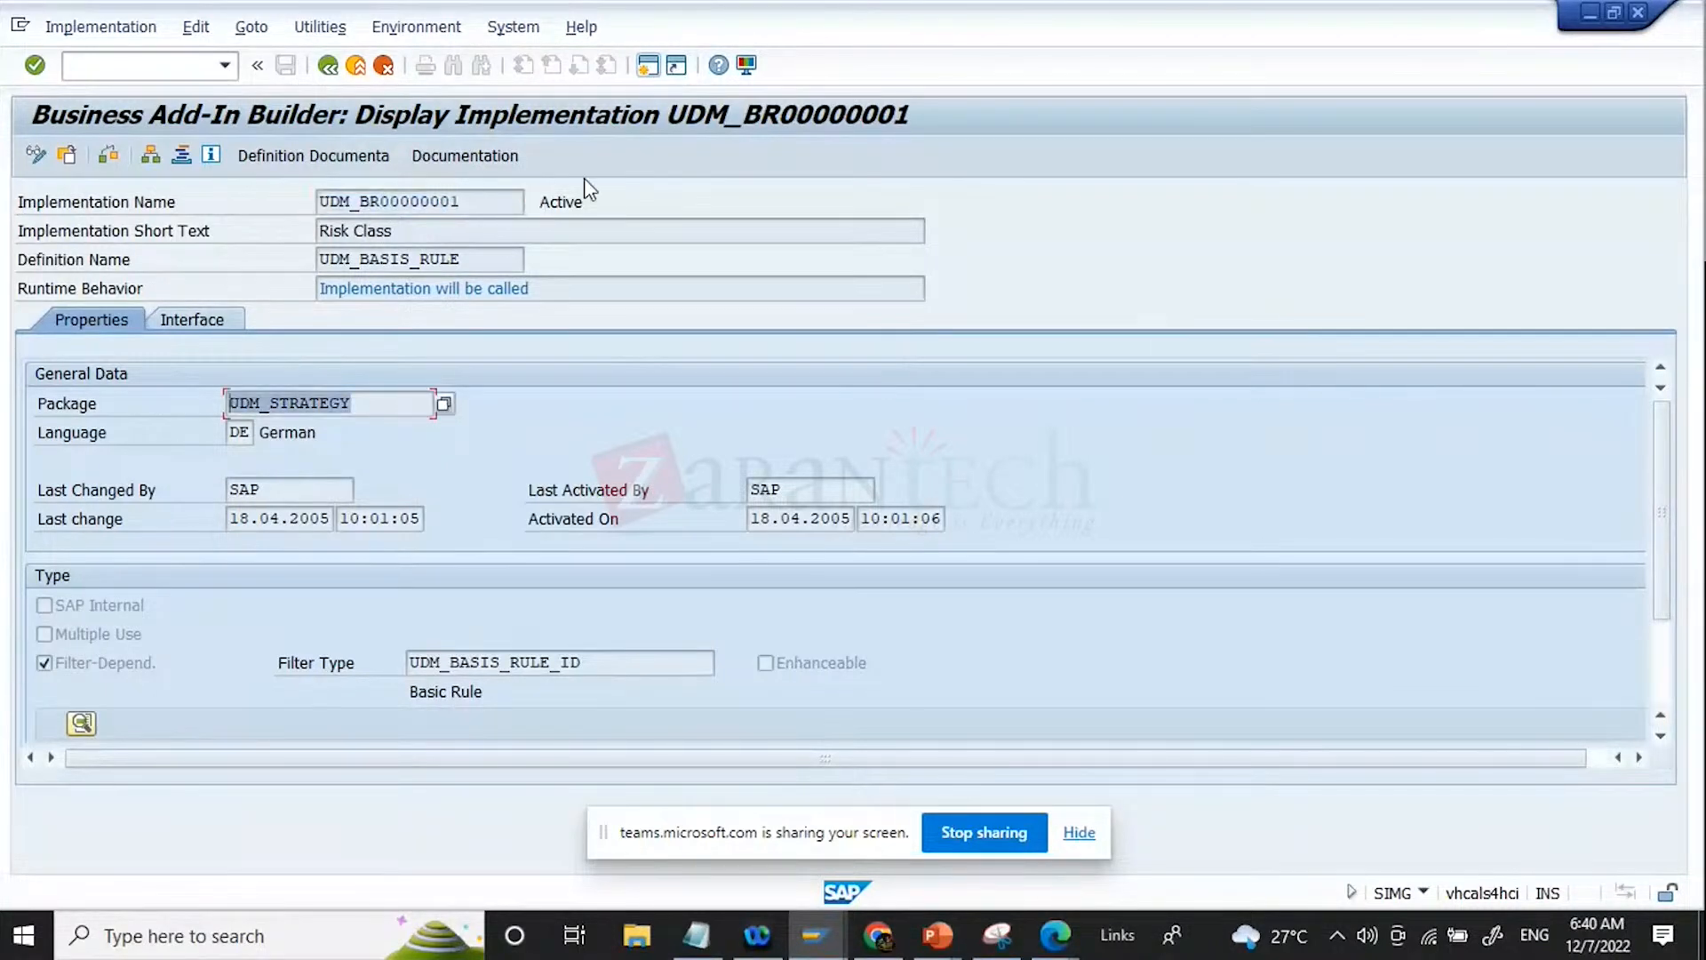
drag(476, 202, 205, 215)
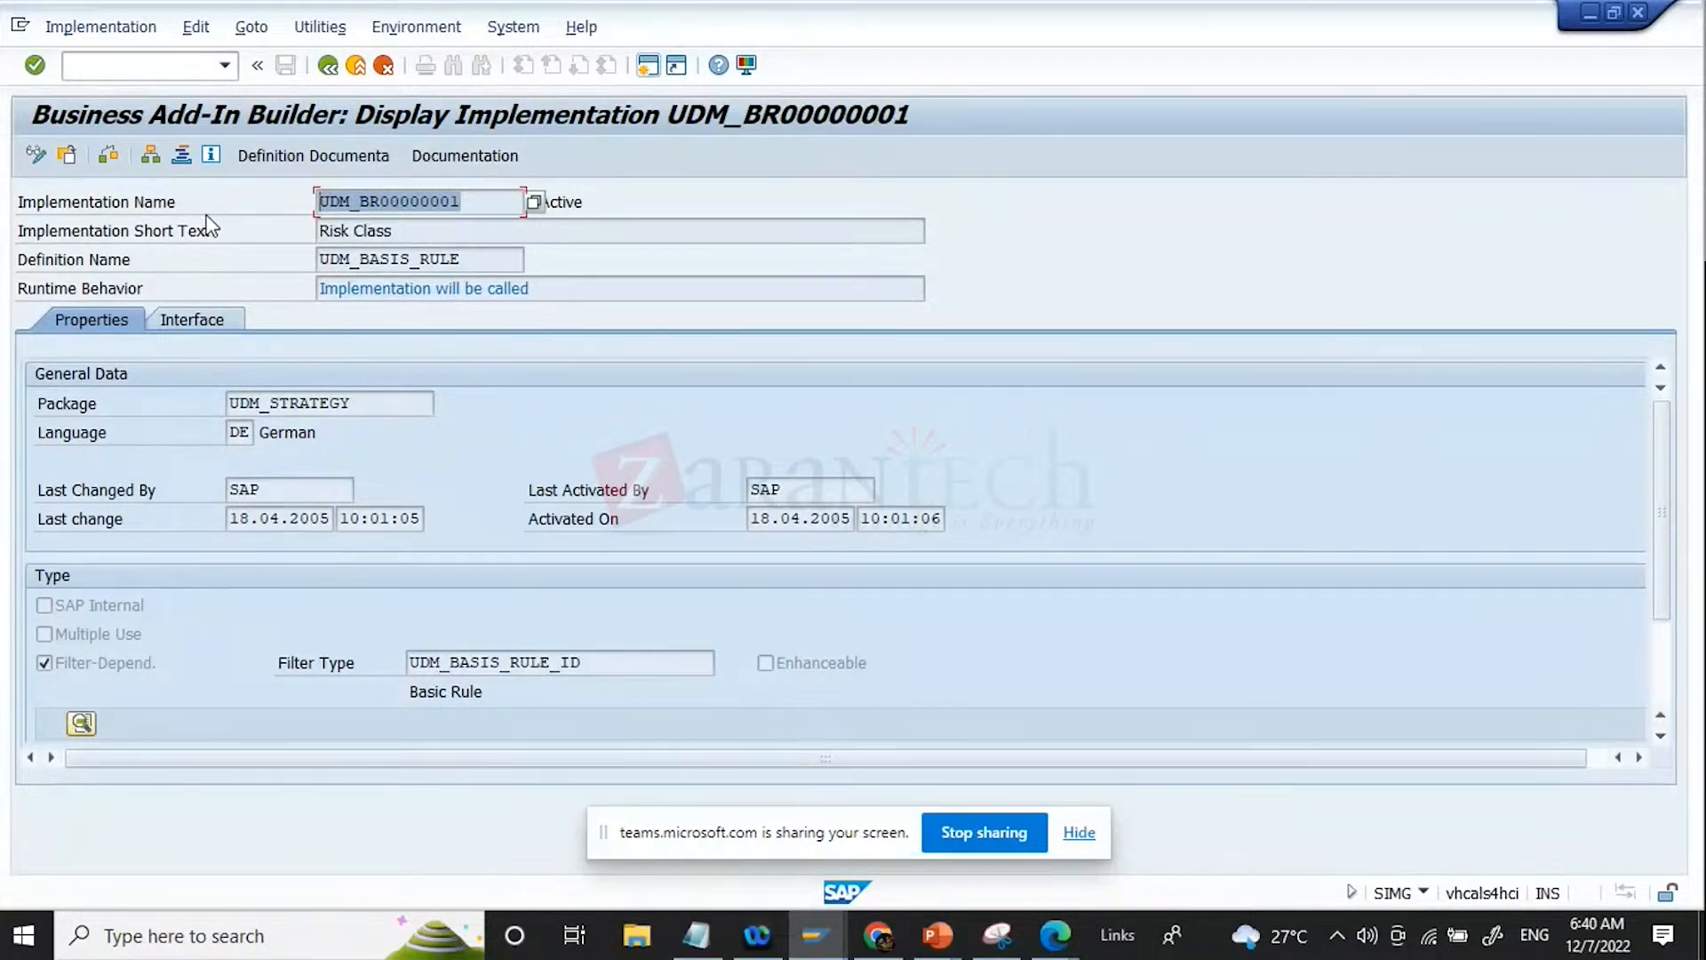
Step: Review the Risk Class implementation's interface methods and properties, and return to the Basic Rules overview
click(218, 326)
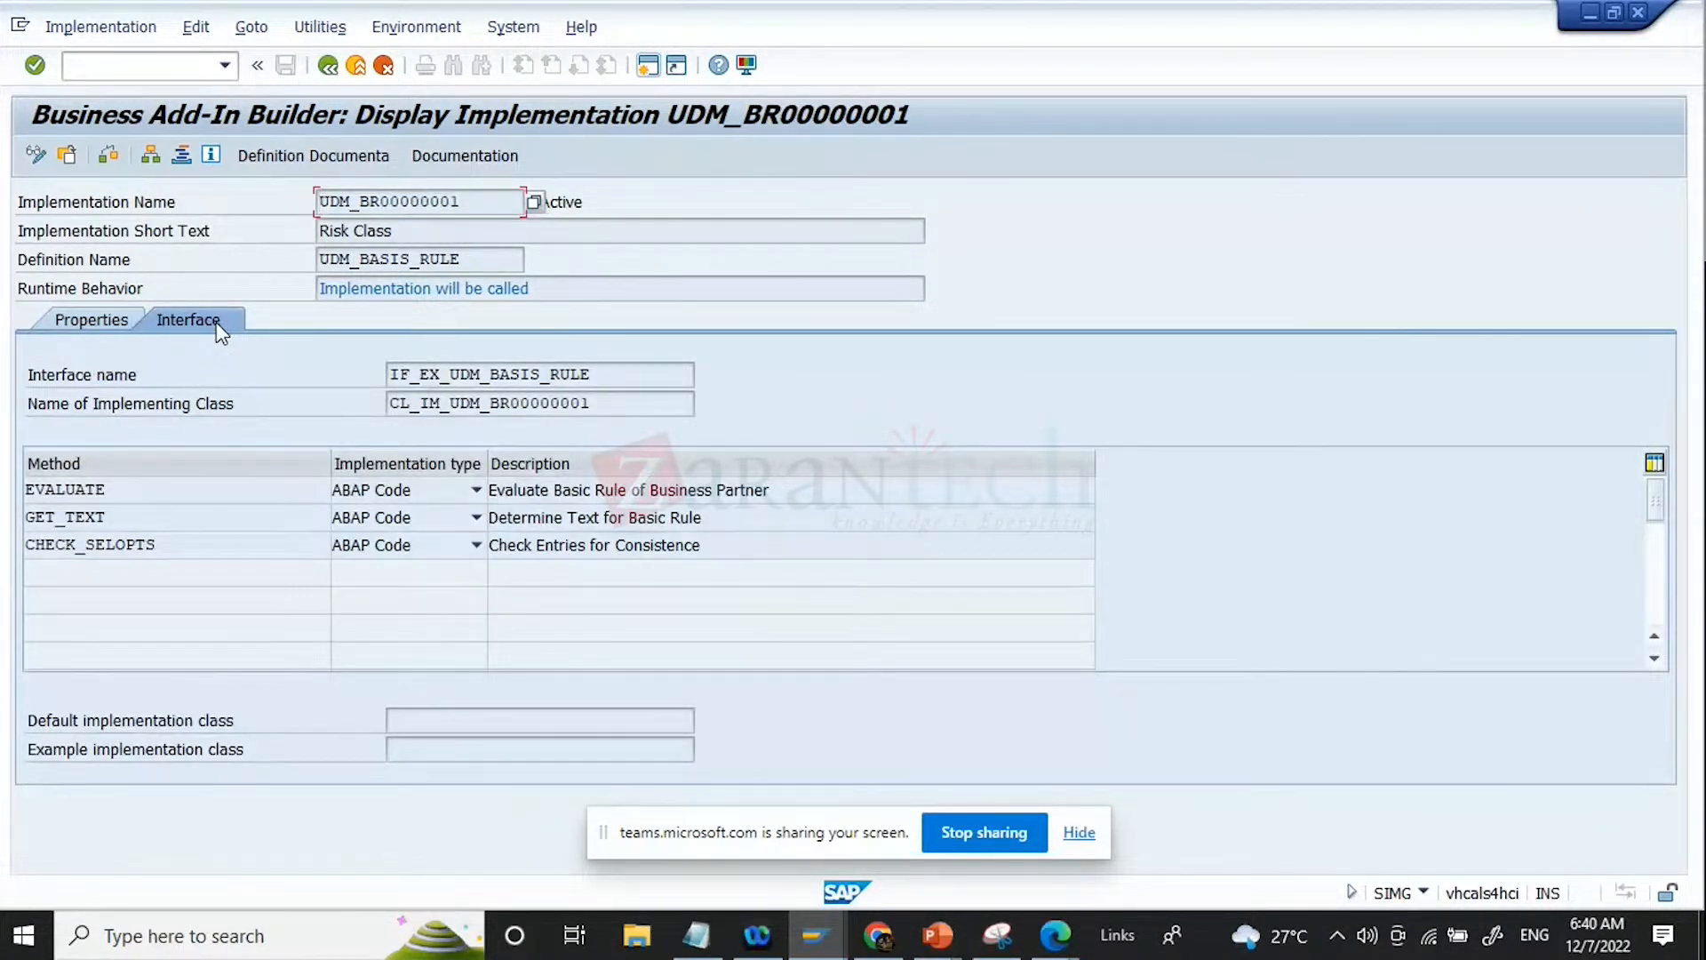
click(121, 318)
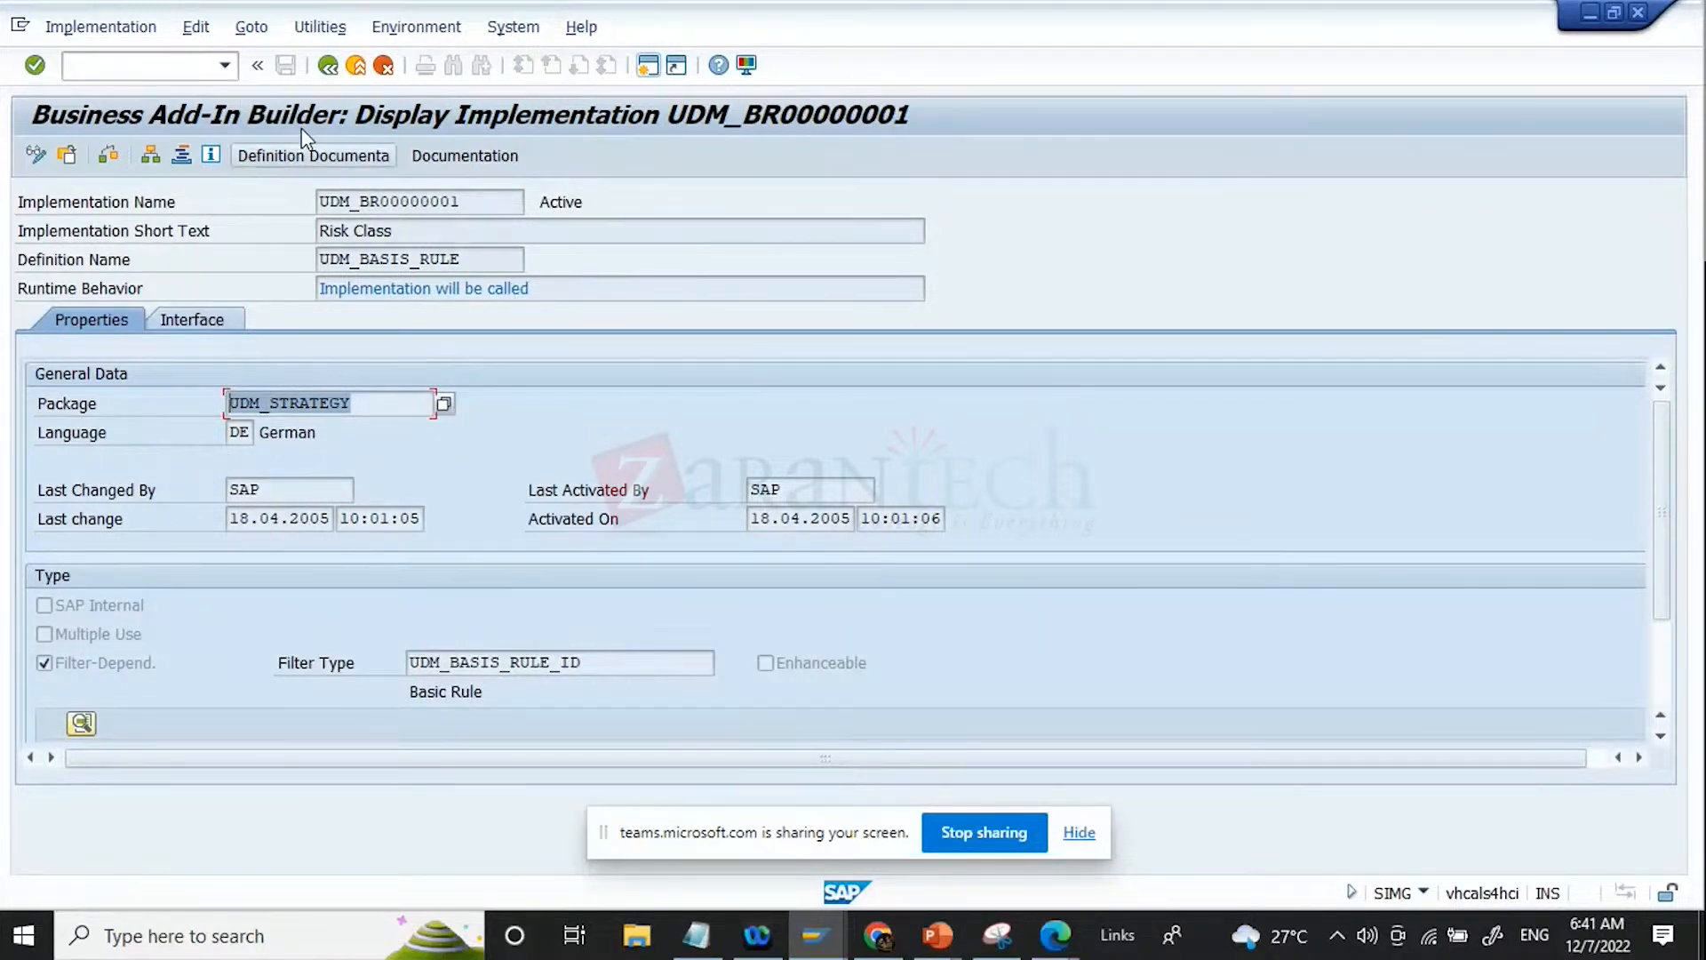
click(326, 71)
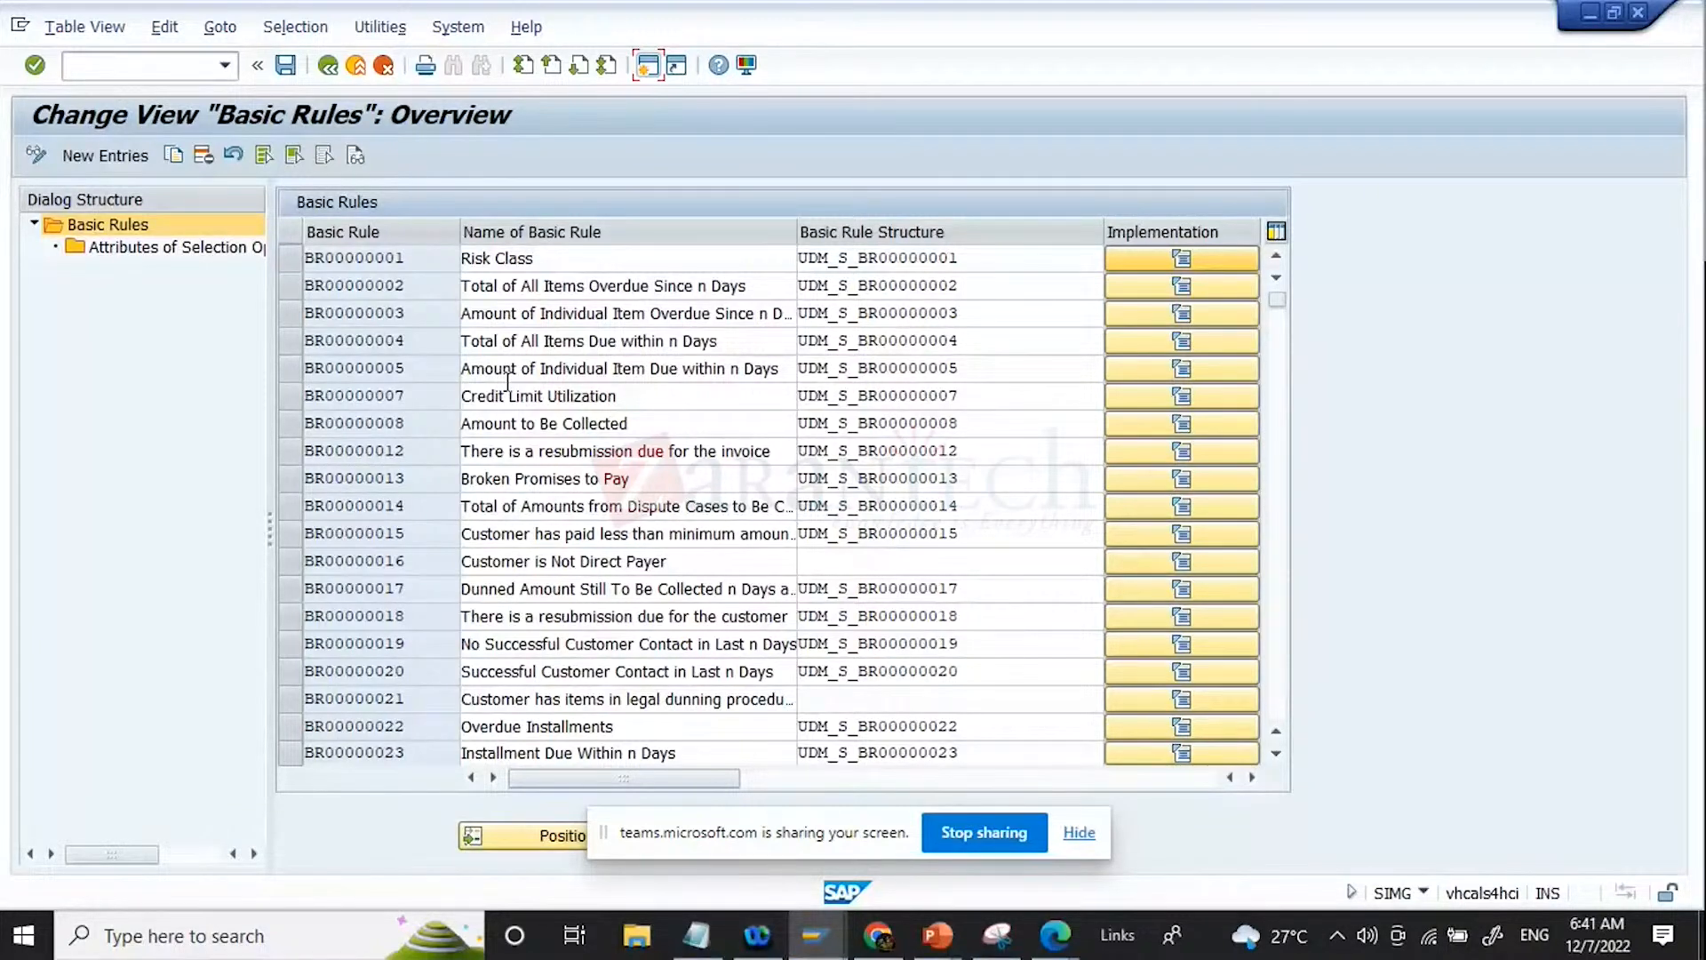
Step: Examine the basic rule structures assigned to rules BR00000001, BR00000003 and BR00000015
click(286, 316)
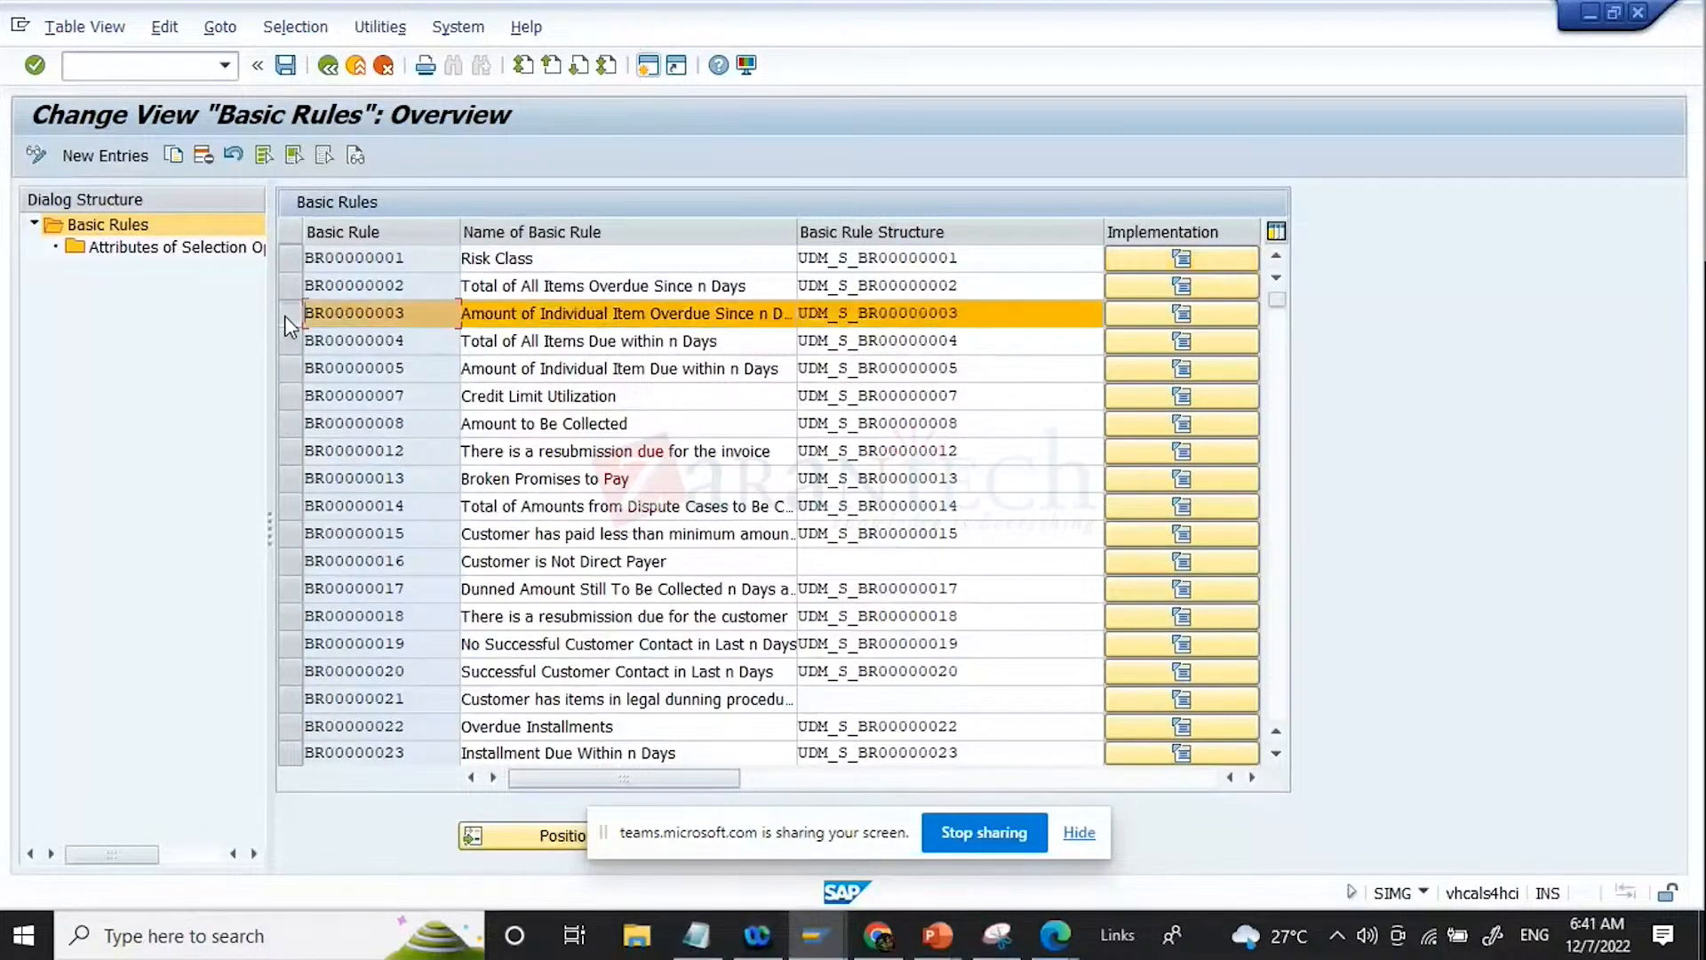
click(988, 262)
drag(986, 537, 797, 535)
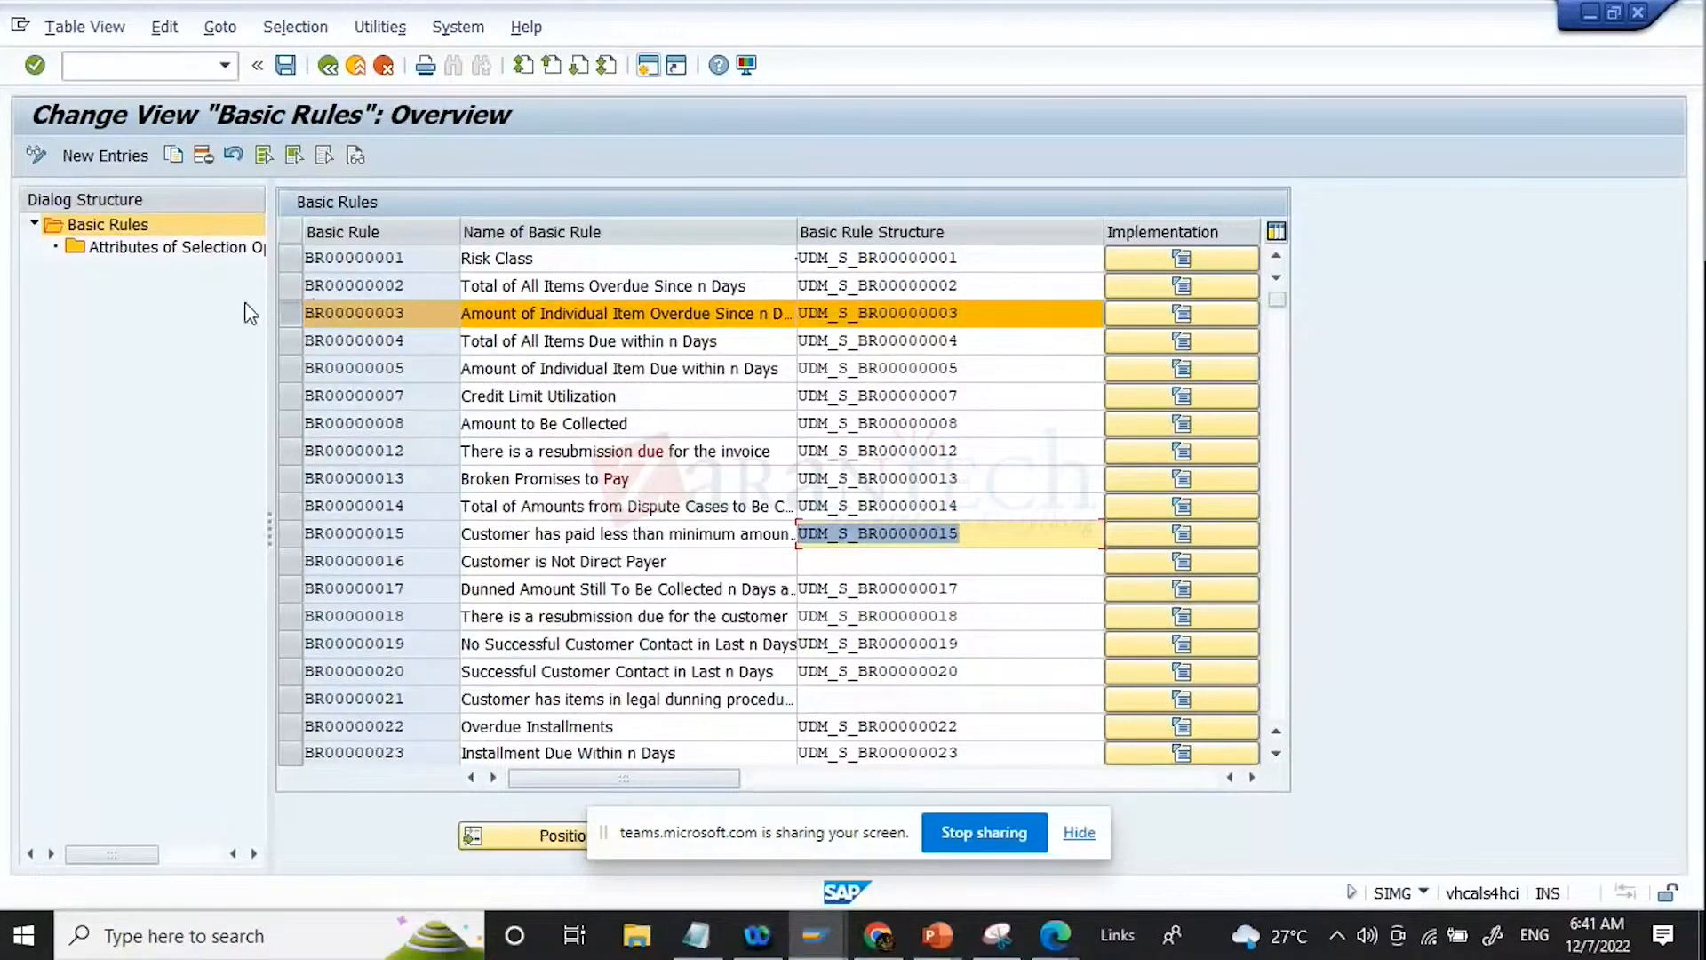
click(298, 313)
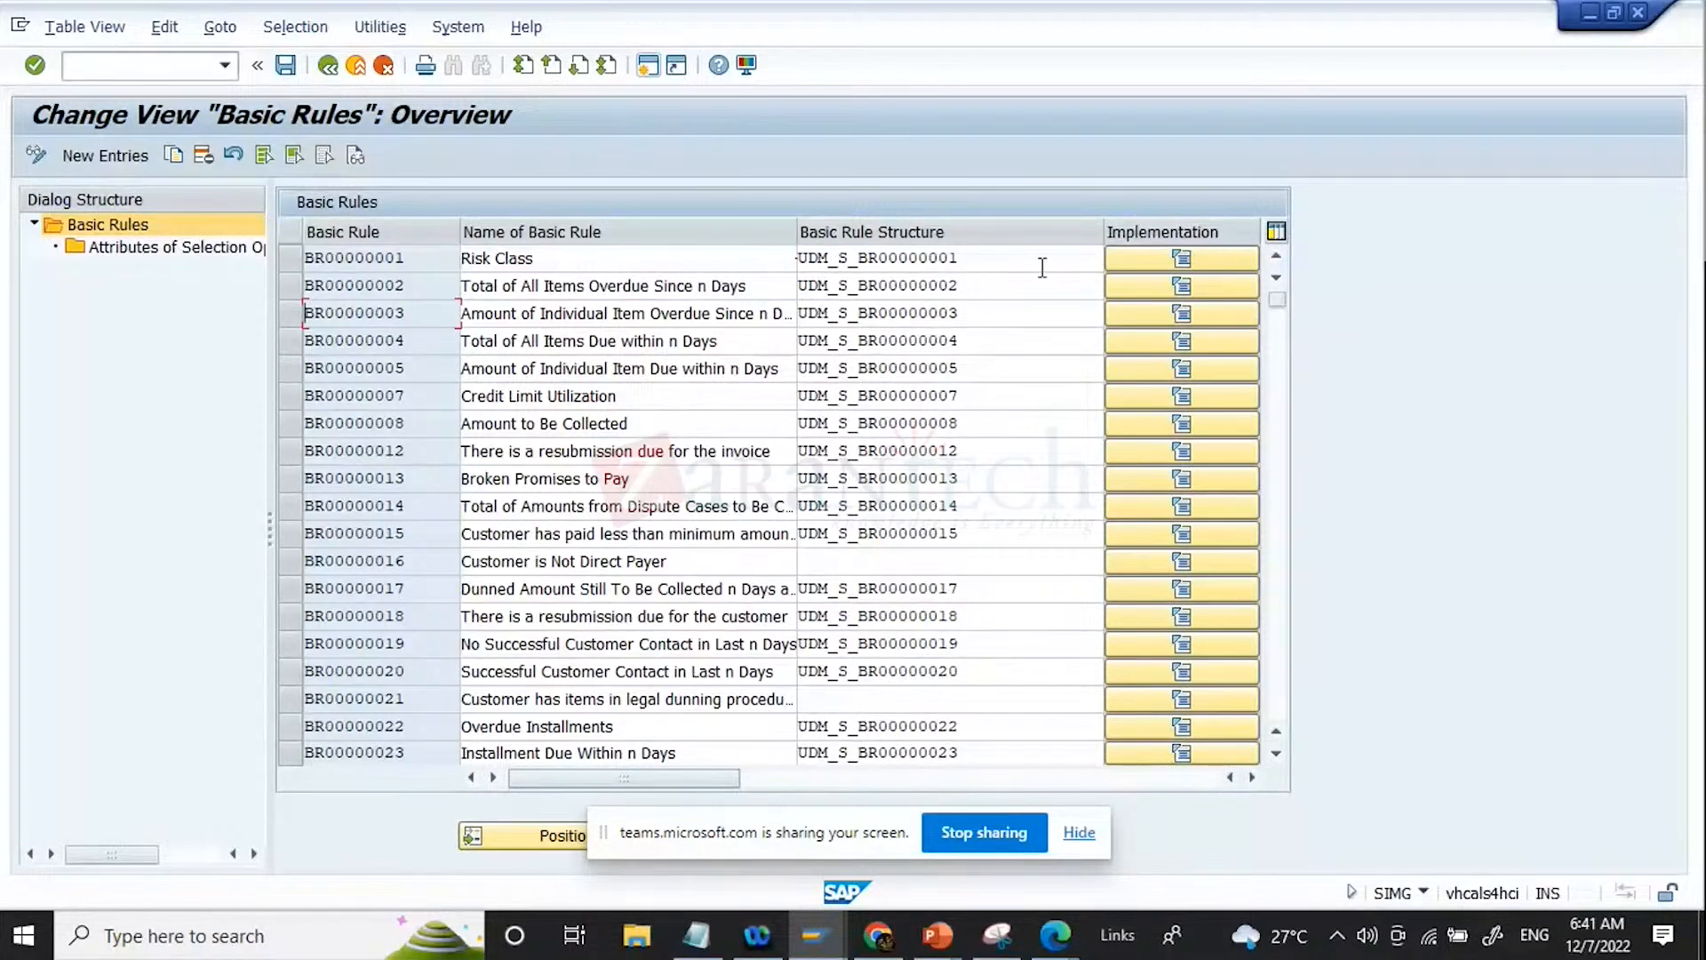
drag(1048, 259, 721, 264)
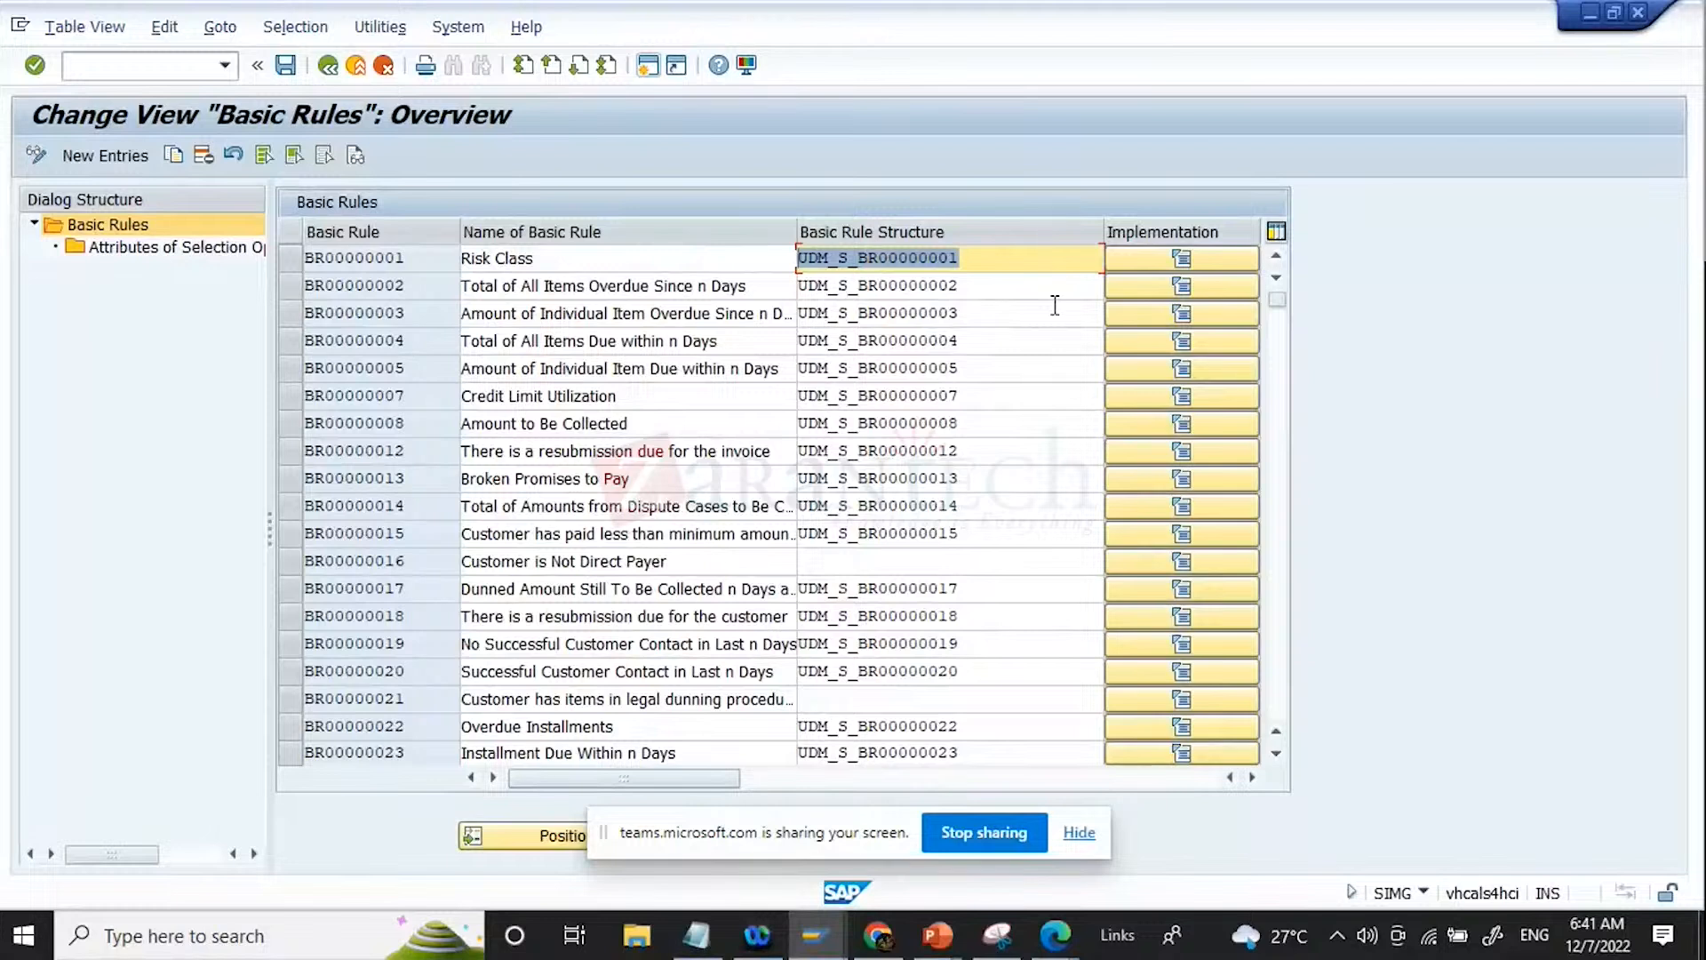
click(1008, 264)
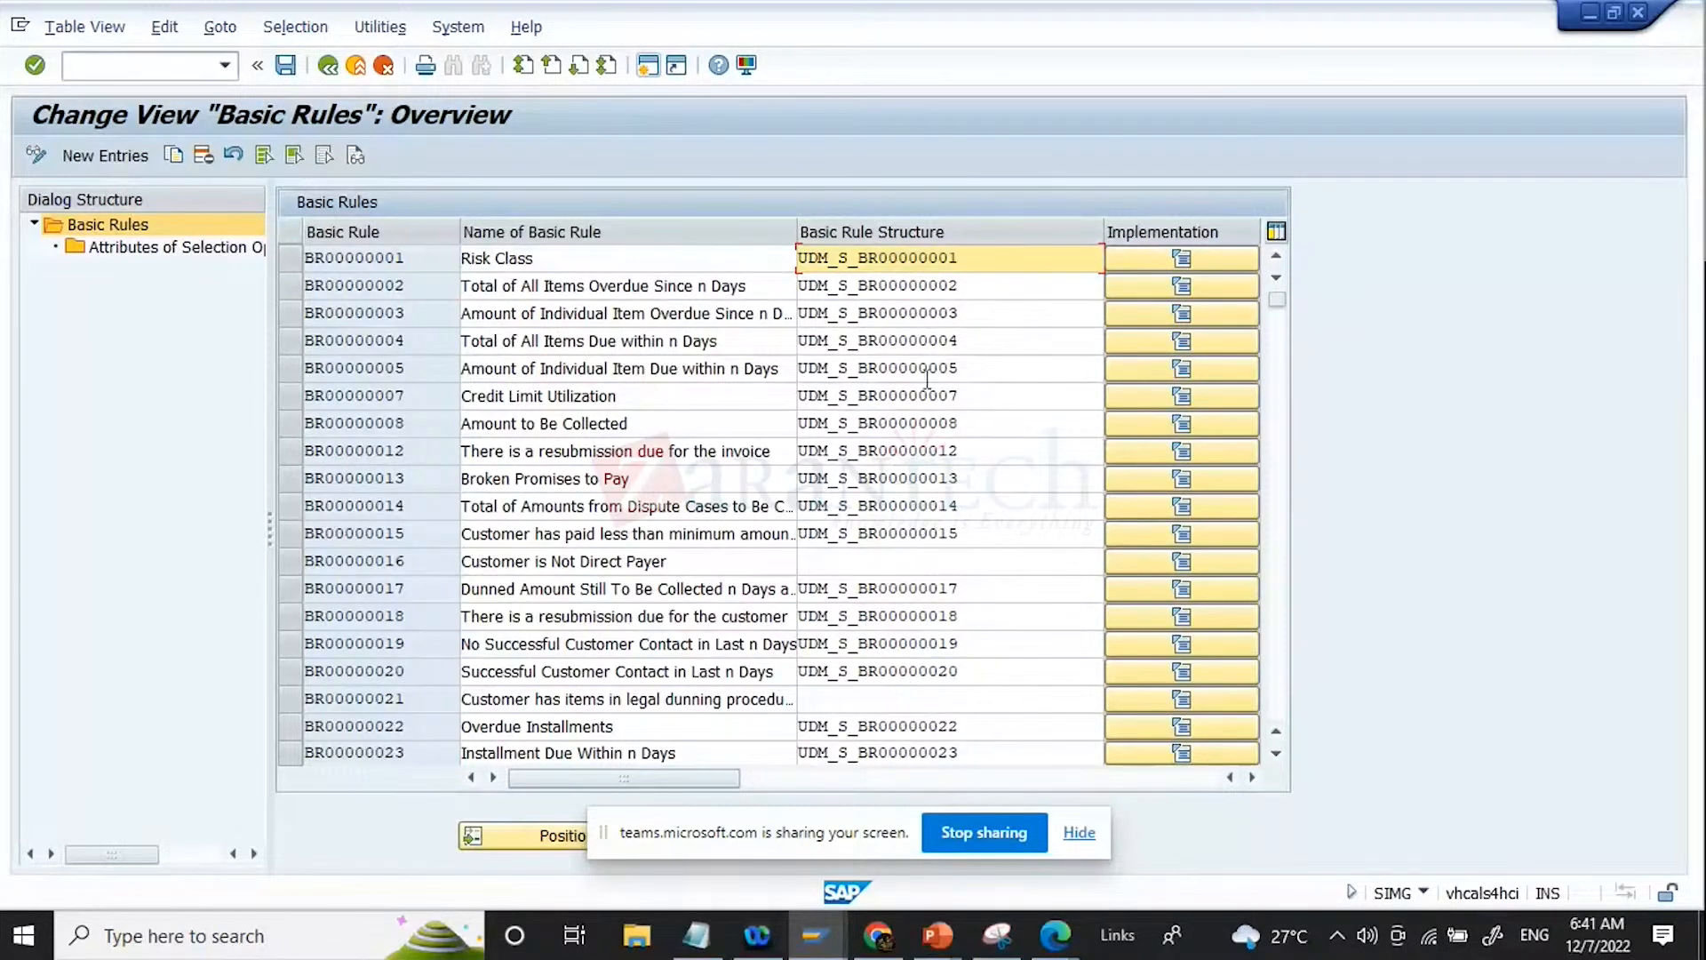
drag(800, 259, 1049, 261)
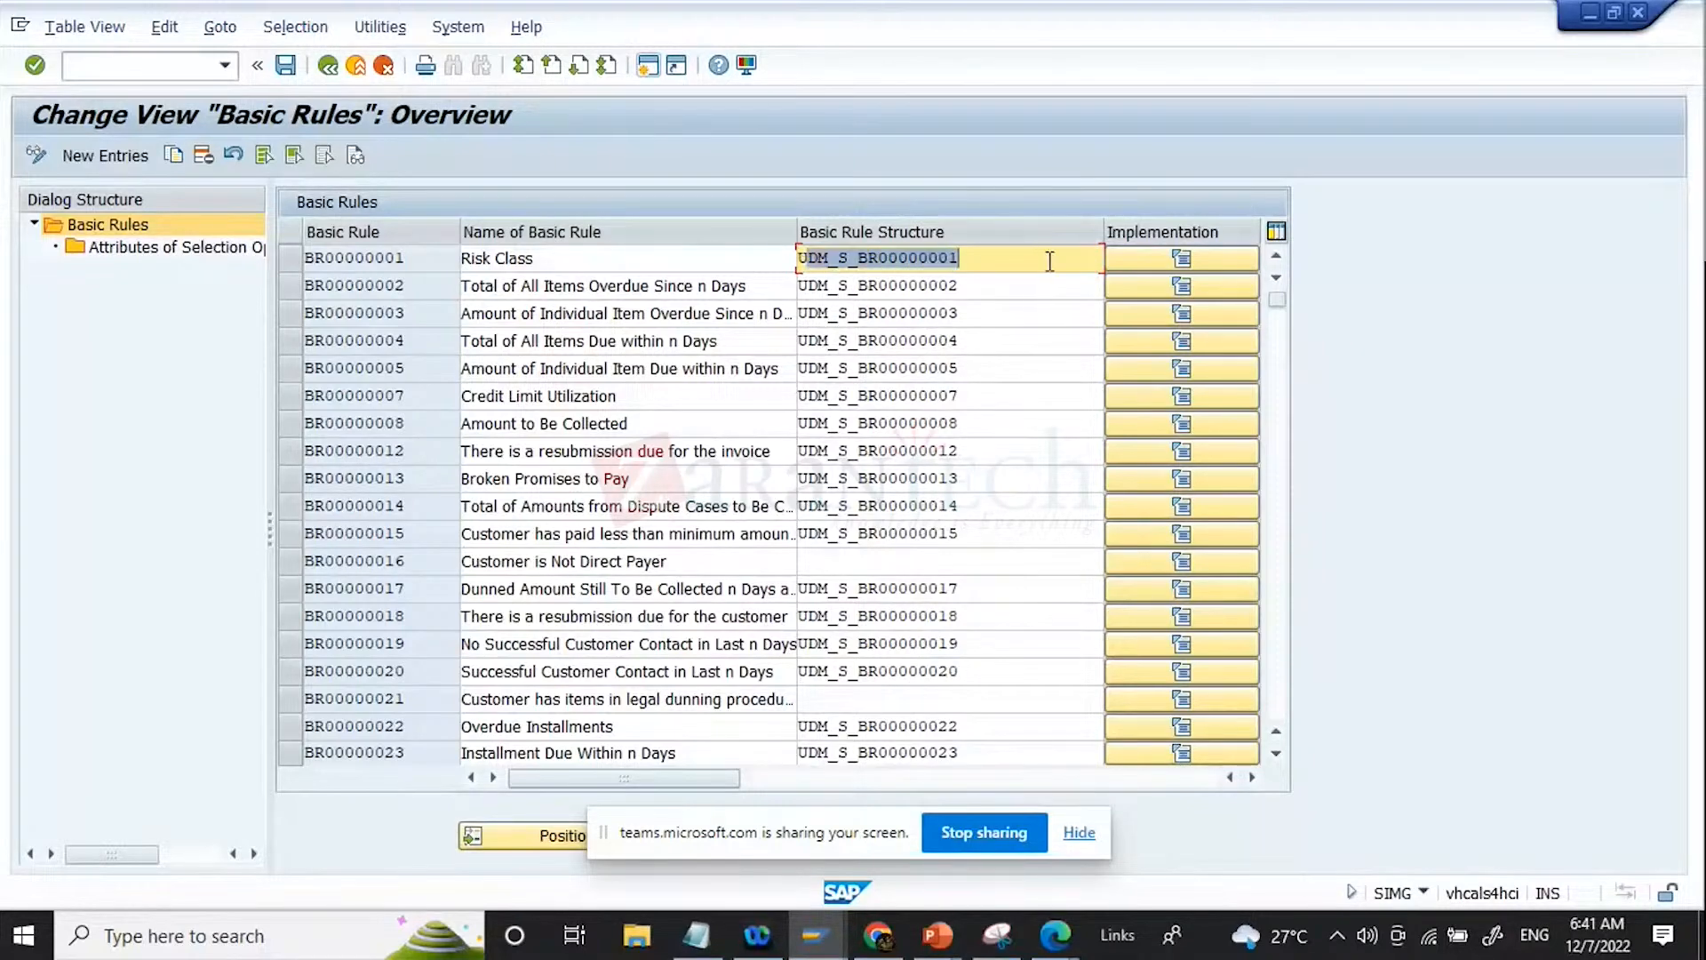
Step: Reopen the Risk Class rule's implementation to review its interface methods, and return to the rules overview
click(1201, 265)
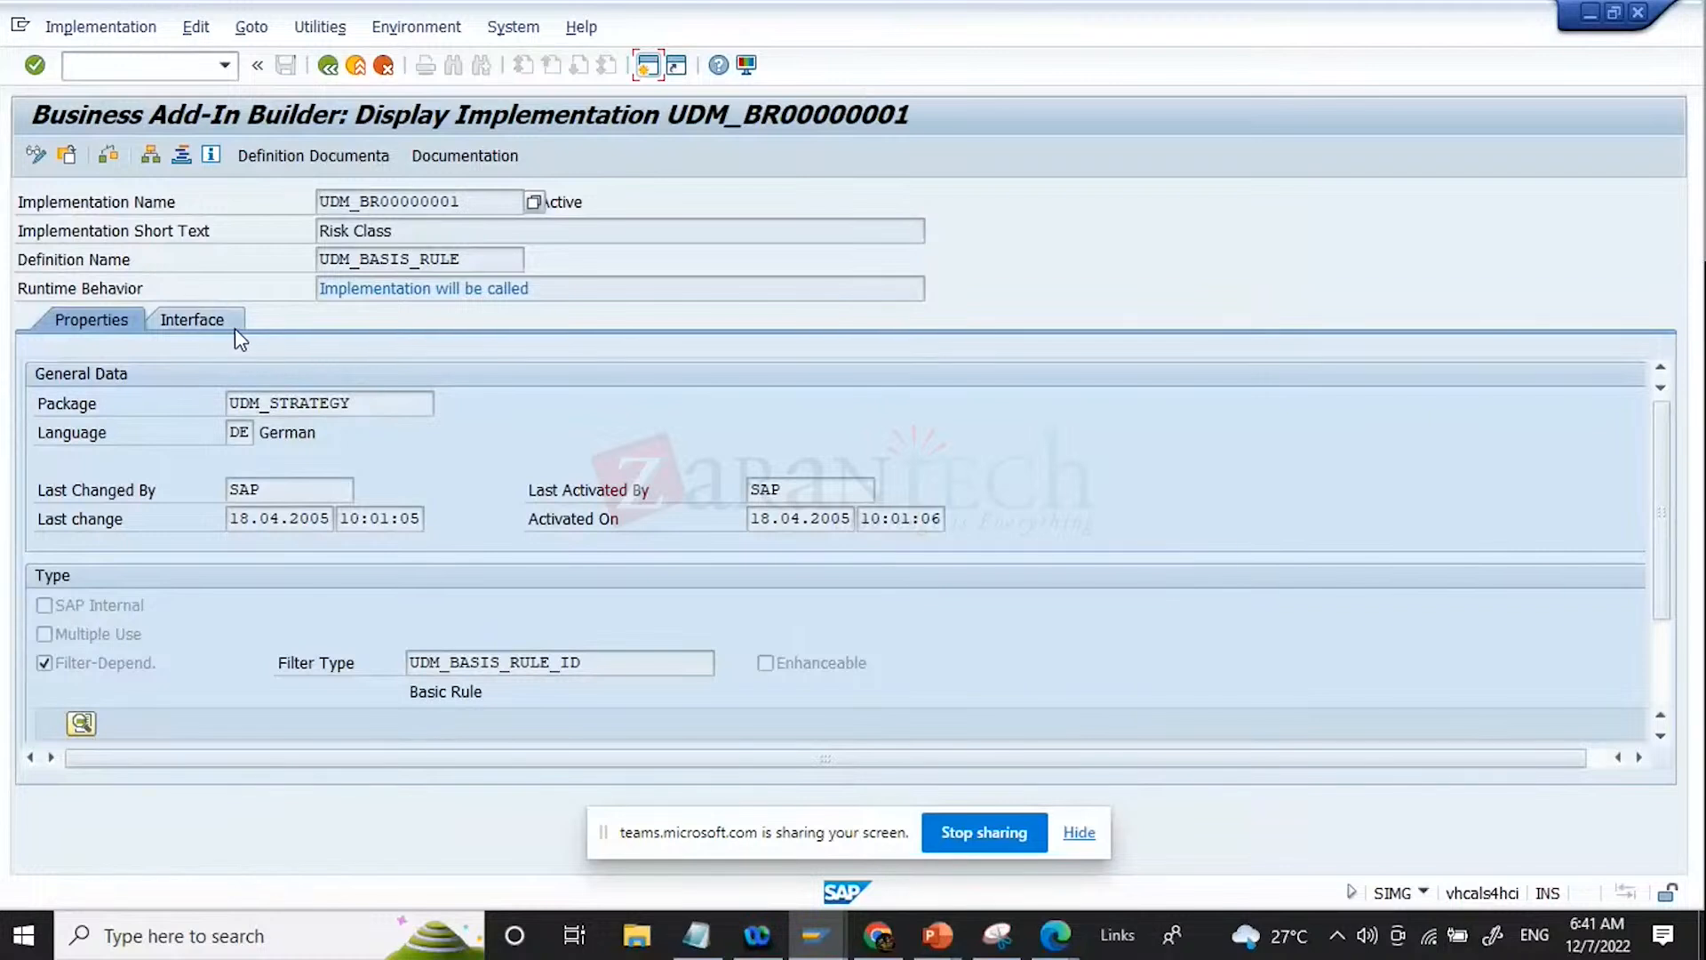
click(228, 325)
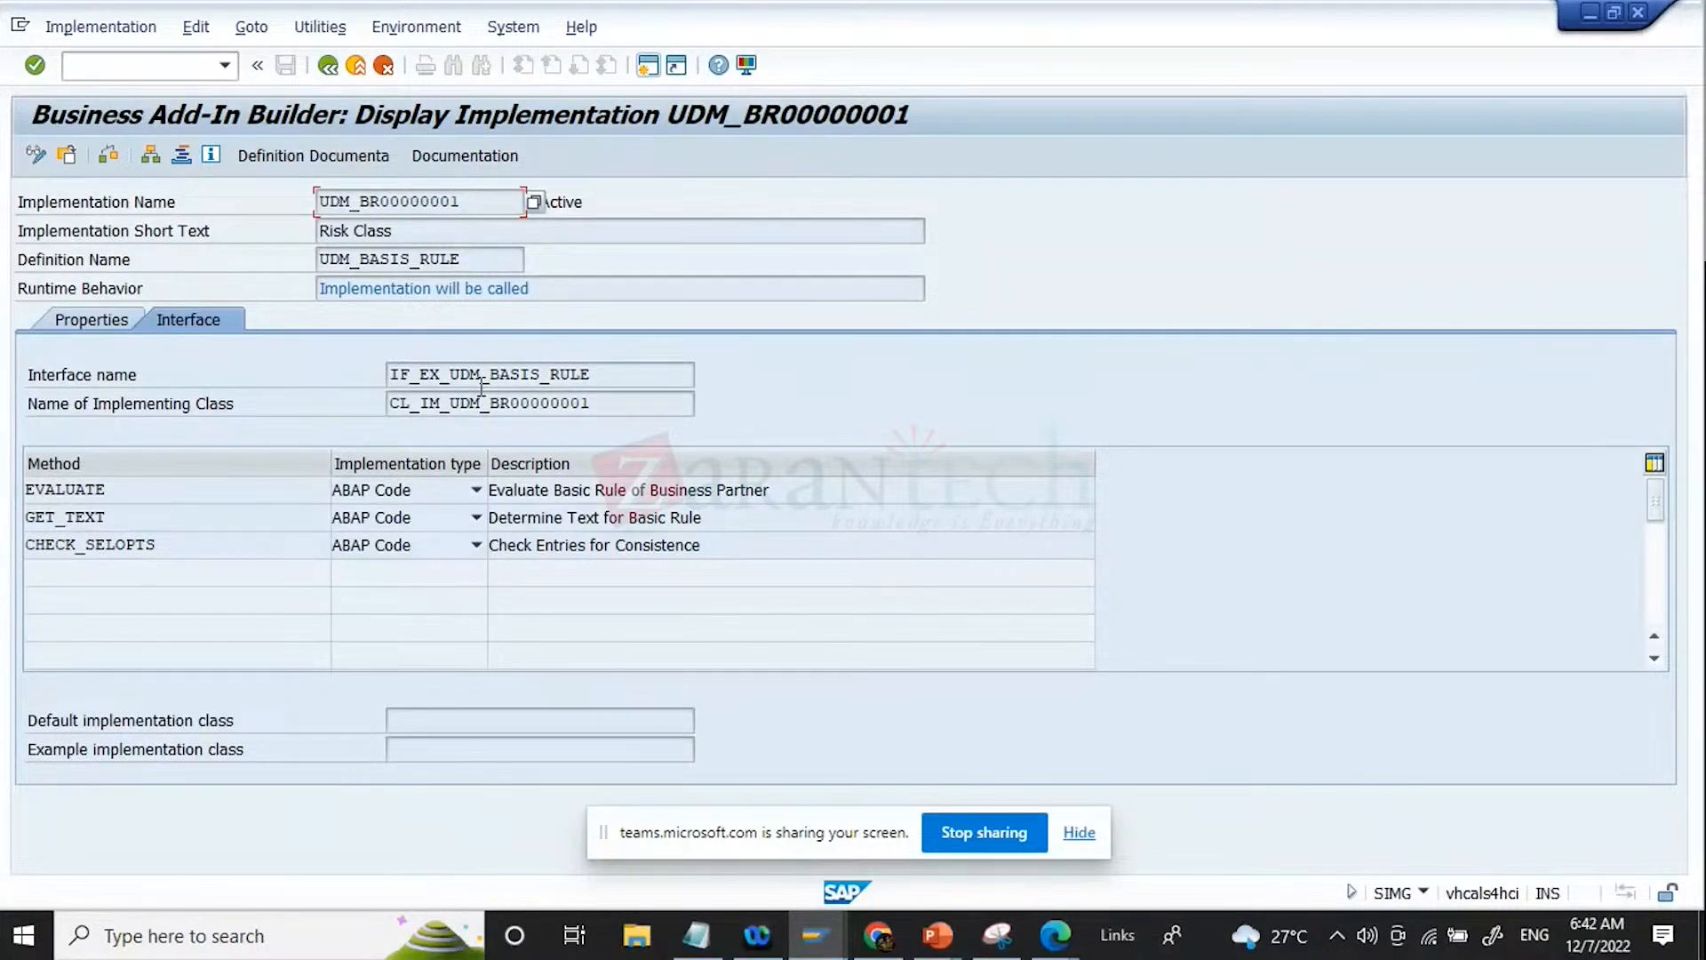
click(328, 65)
click(356, 259)
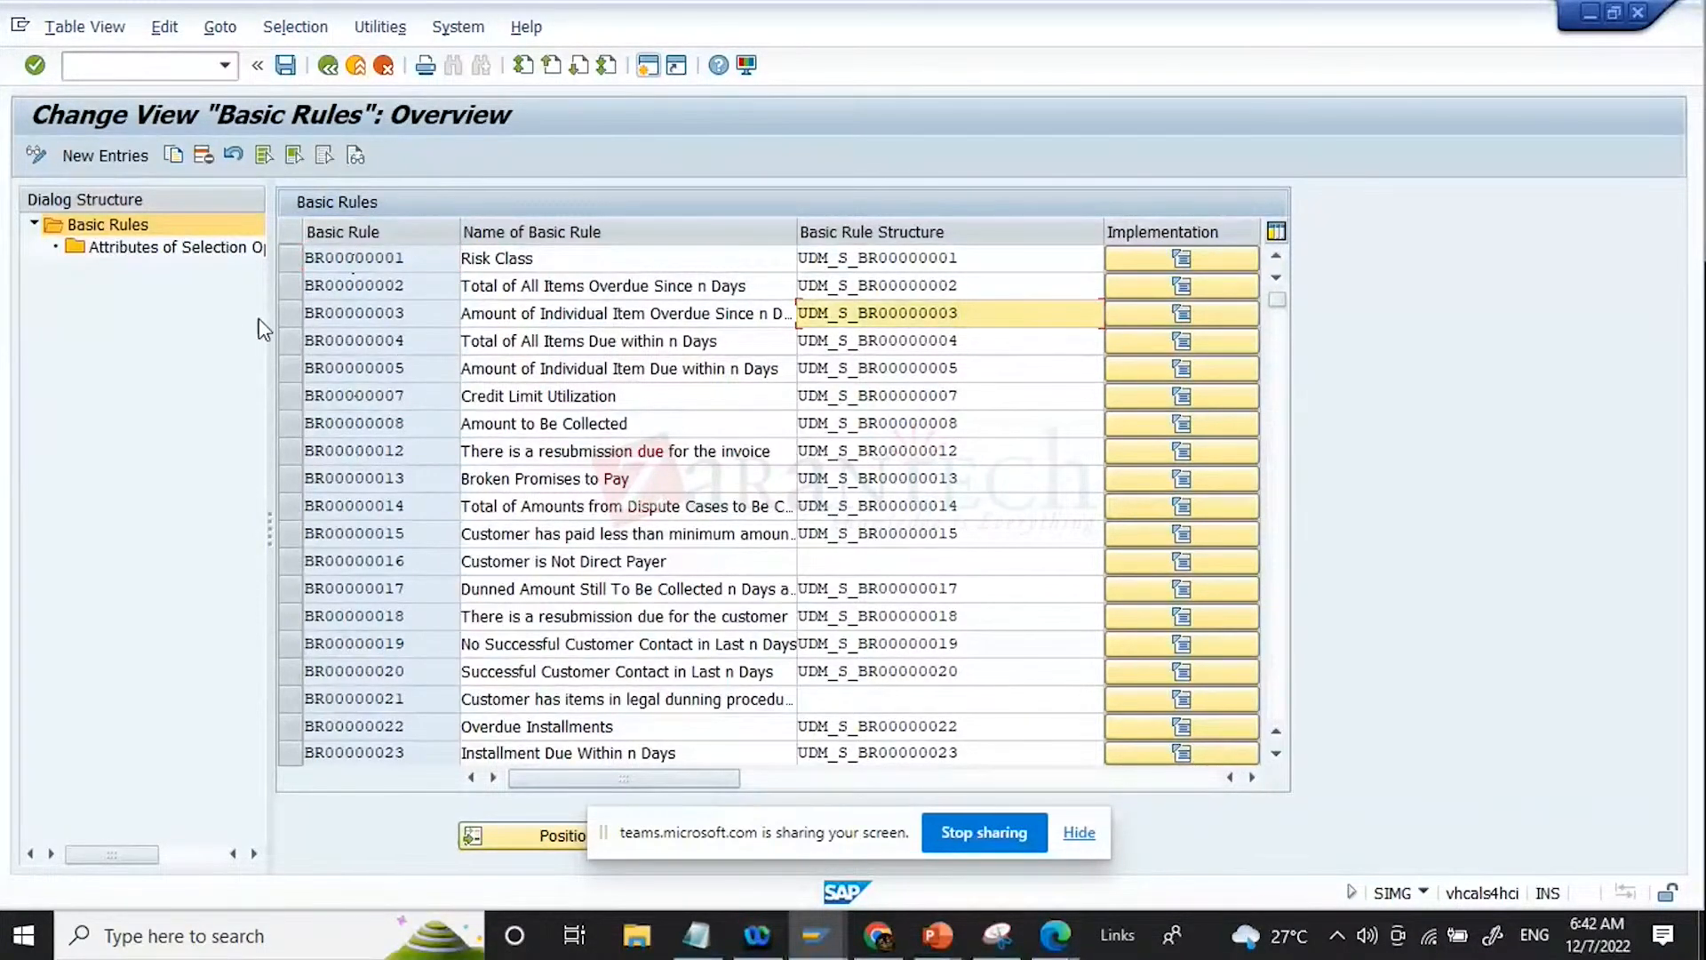
Step: Copy basic rule BR00000003 with all its dependent entries to a new rule named ZBR0000003
click(292, 313)
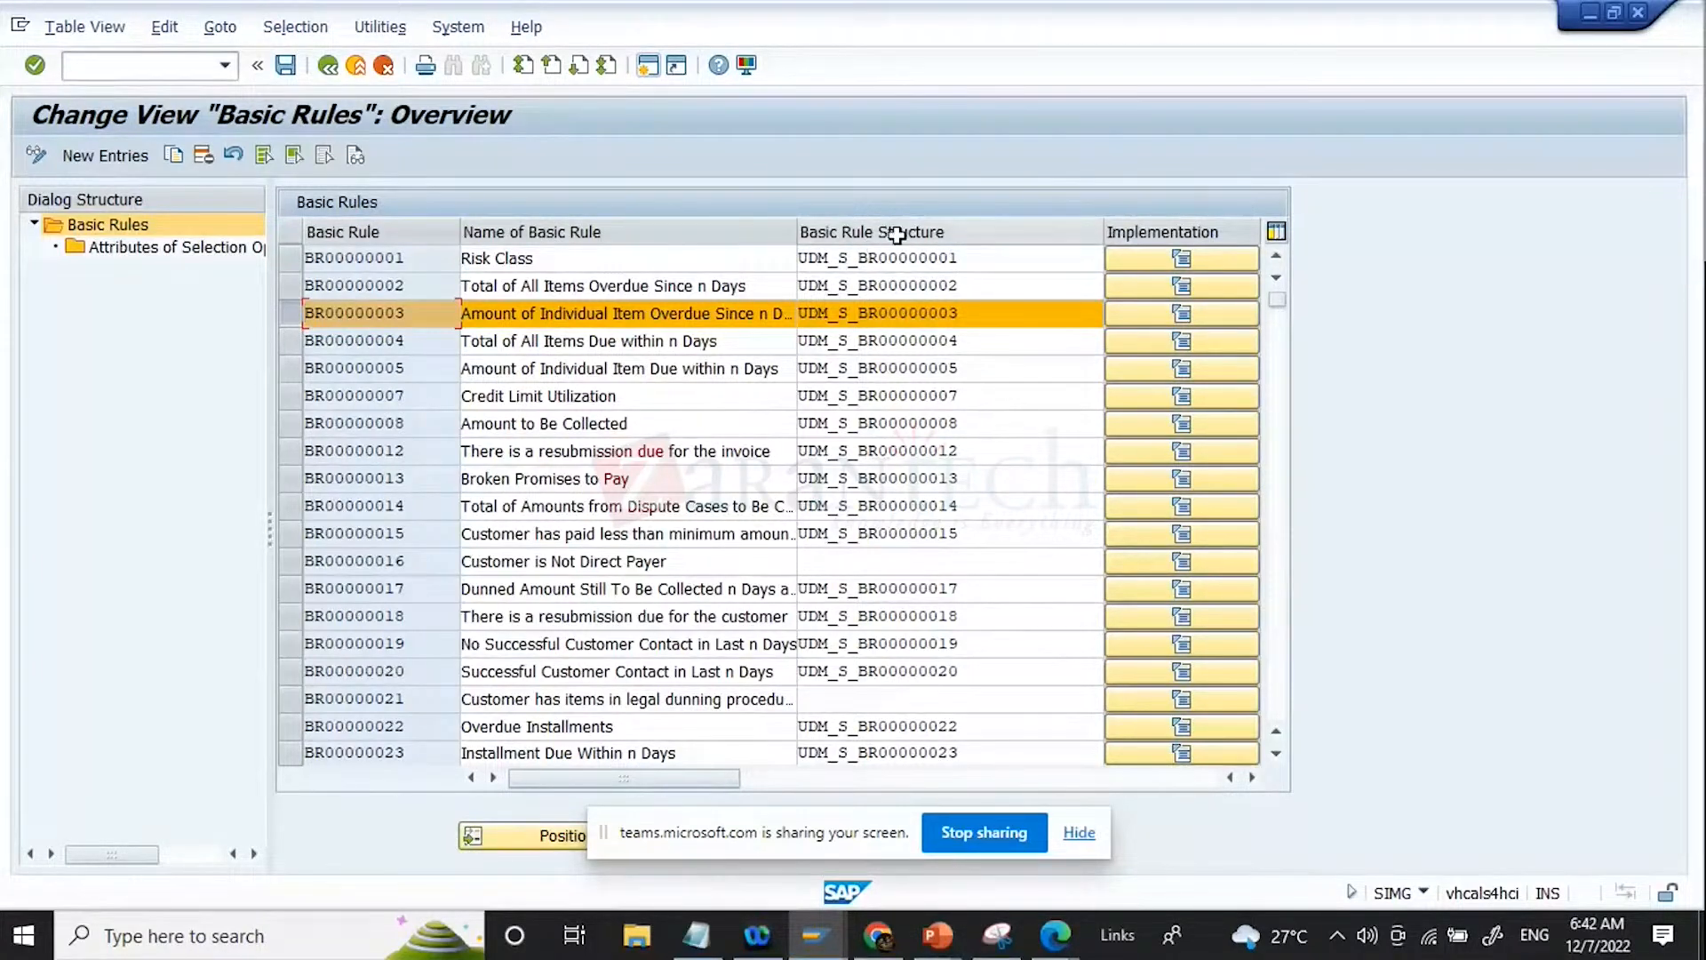
click(169, 158)
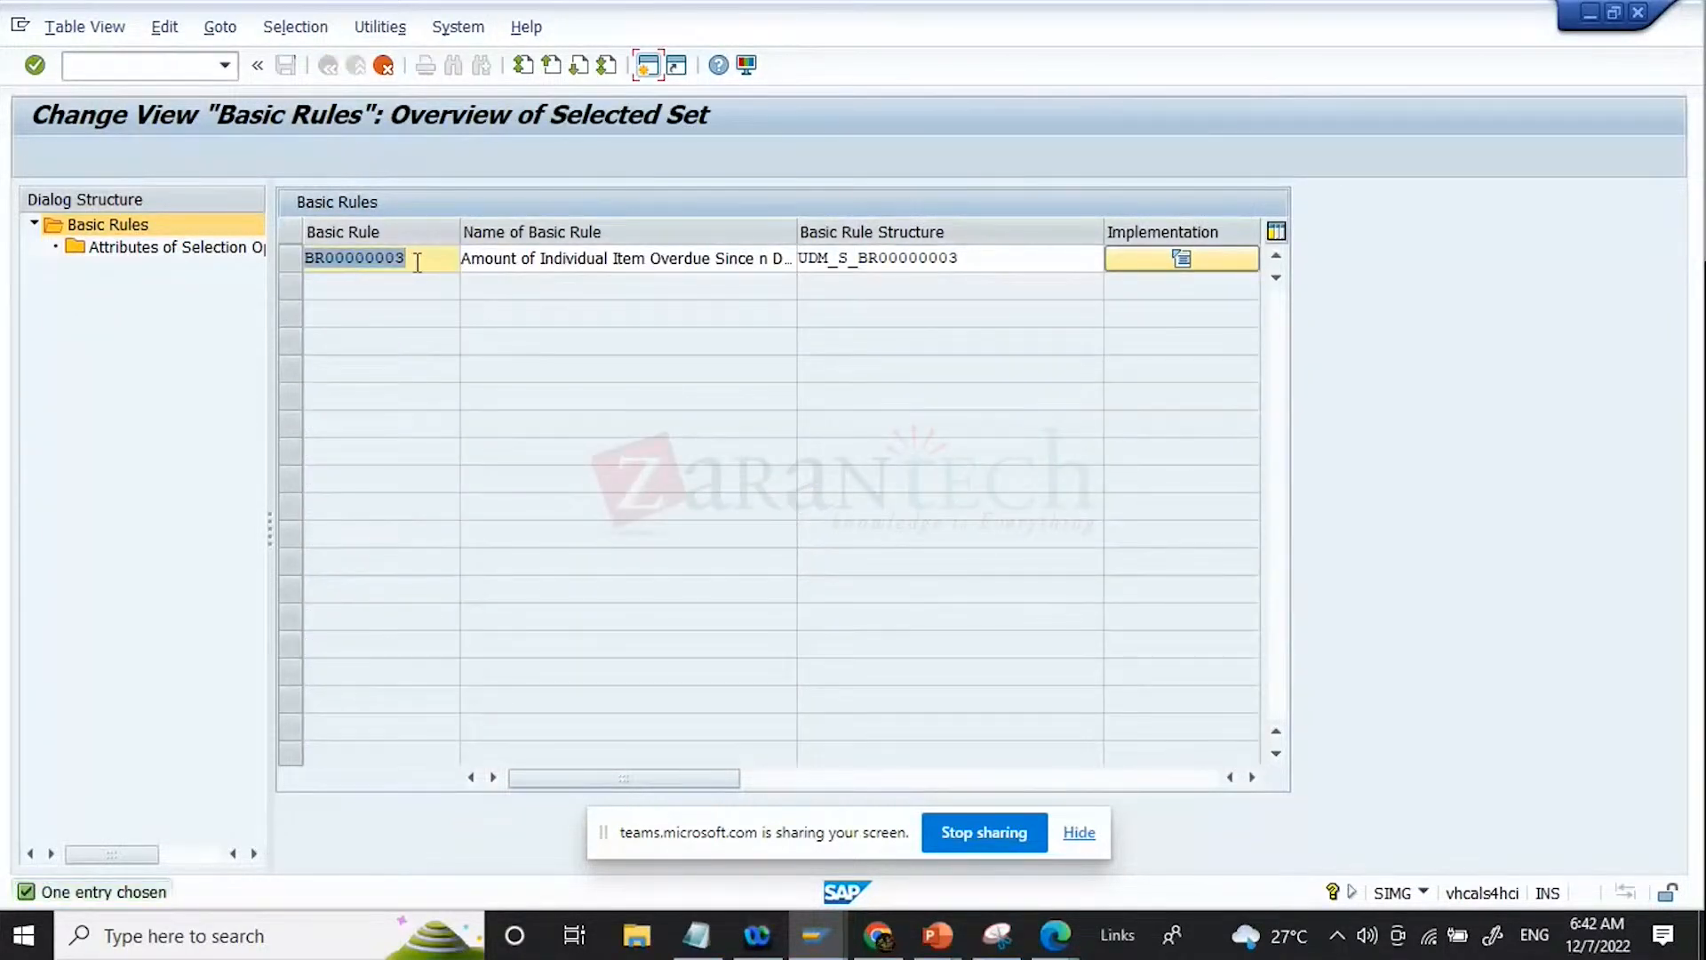
click(105, 287)
key(Right)
key(BackSpace)
key(Home)
text(Z)
click(334, 105)
key(Return)
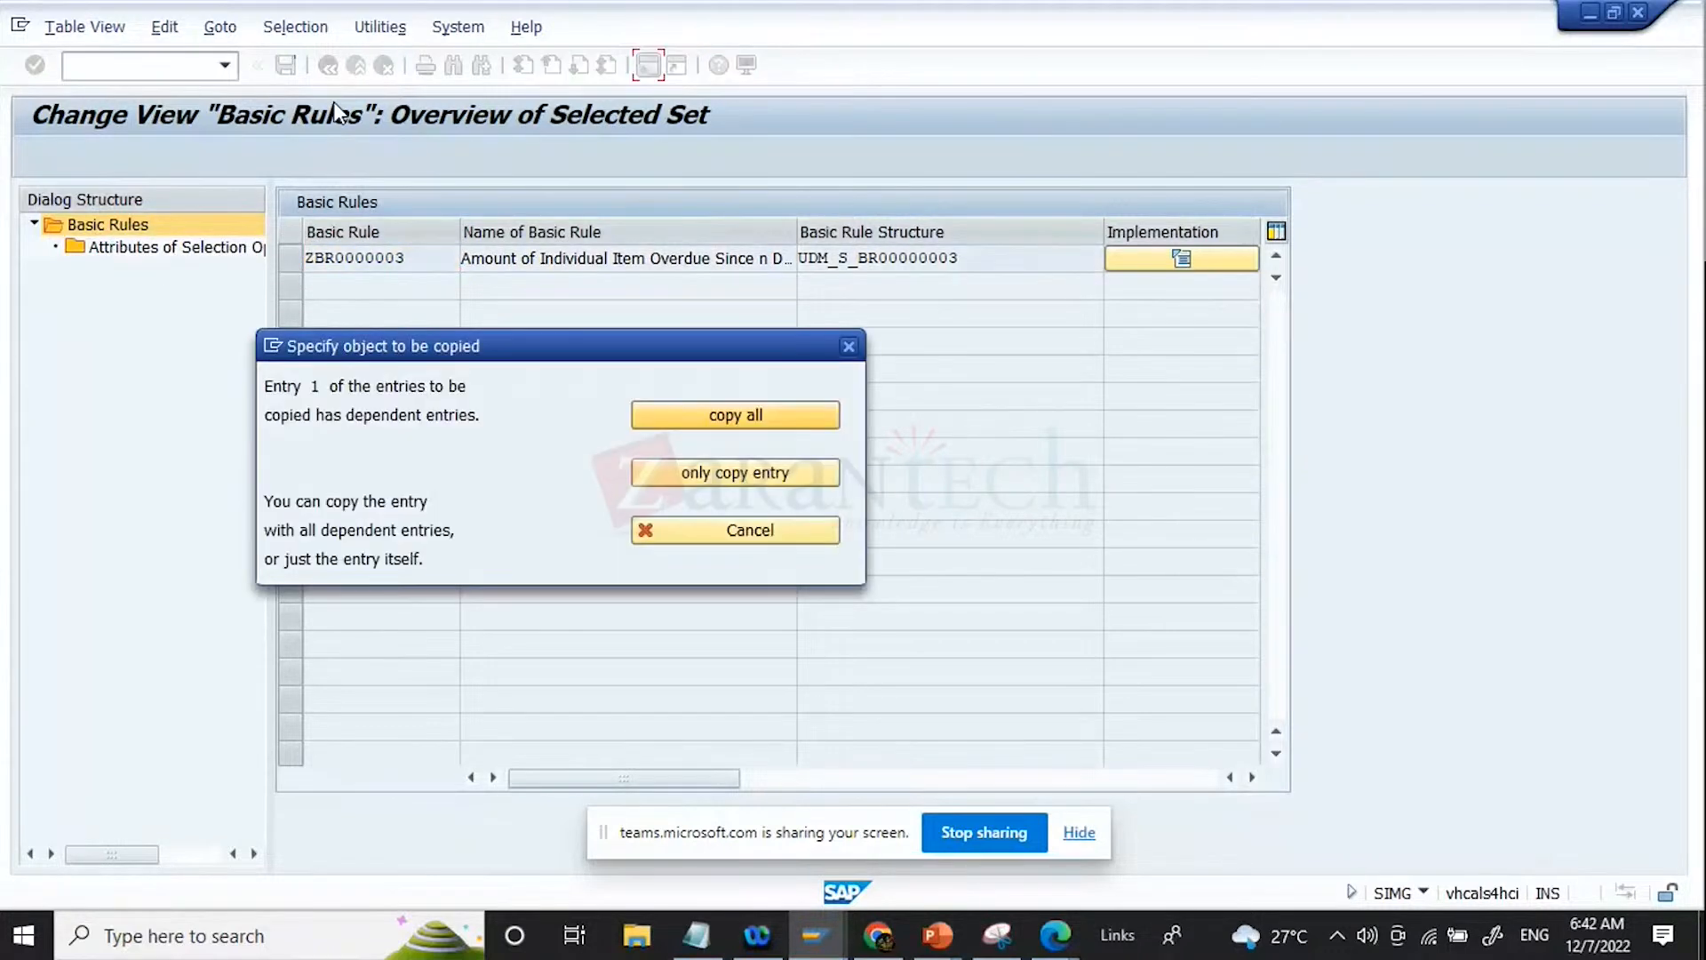
click(791, 420)
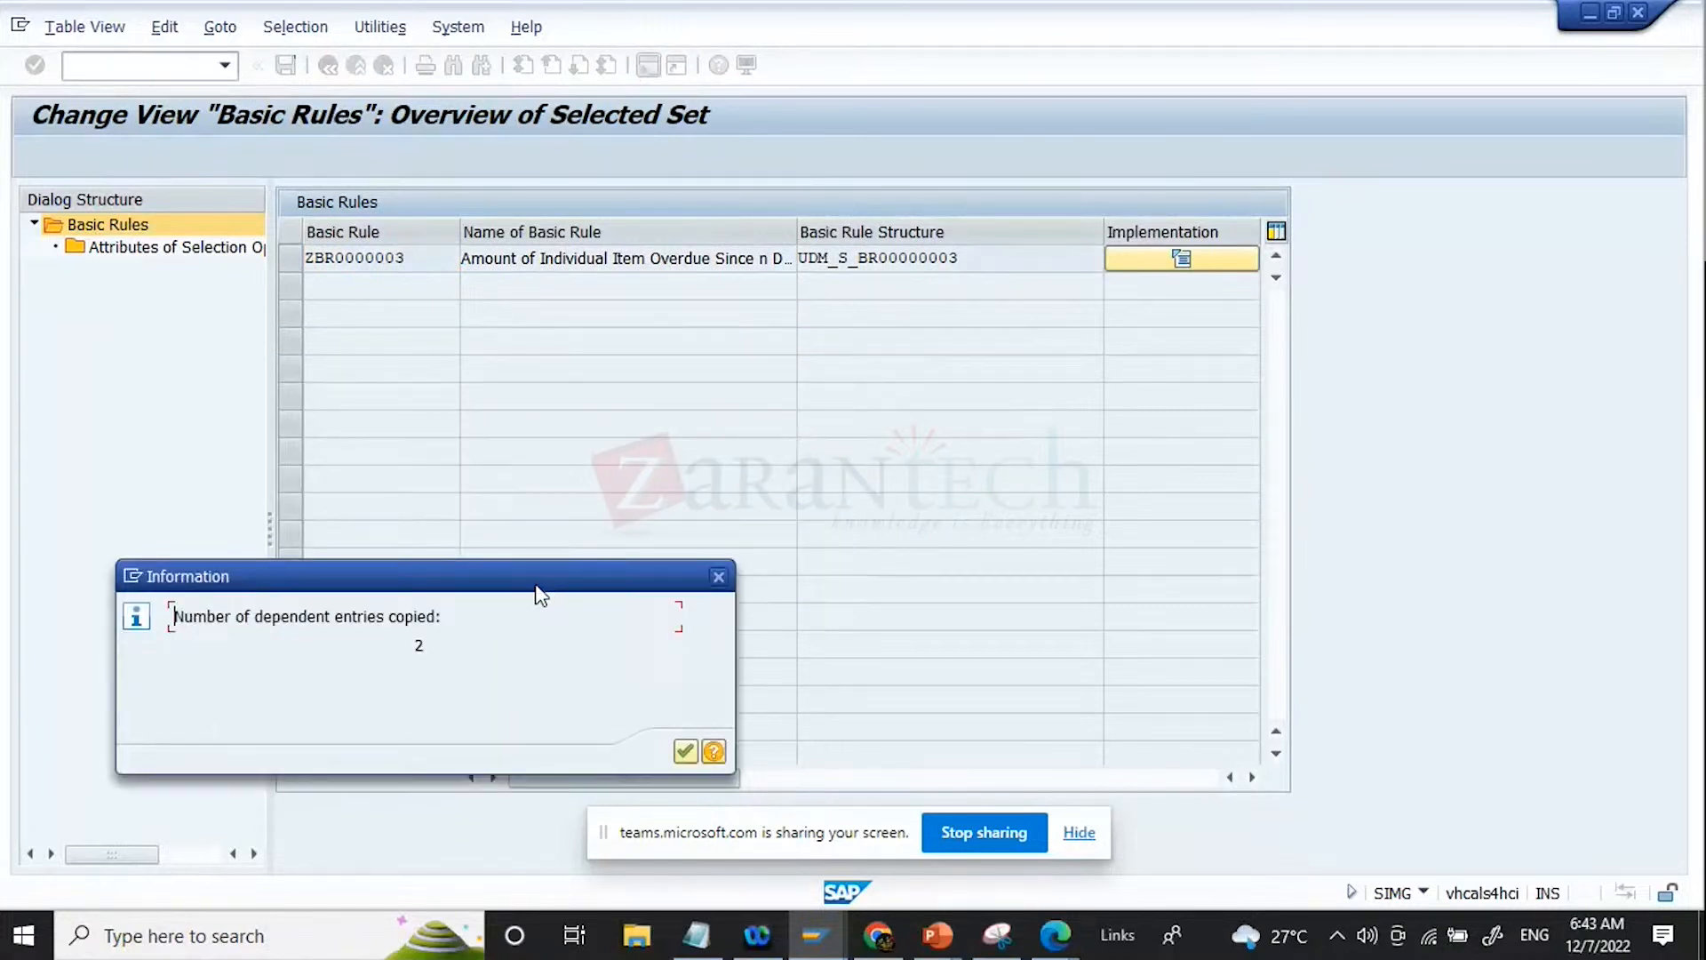
key(Return)
Step: Open the attributes of selection options for ZBR0000003 and examine the AMOUNT and NO_OF_DAYS fields
click(292, 260)
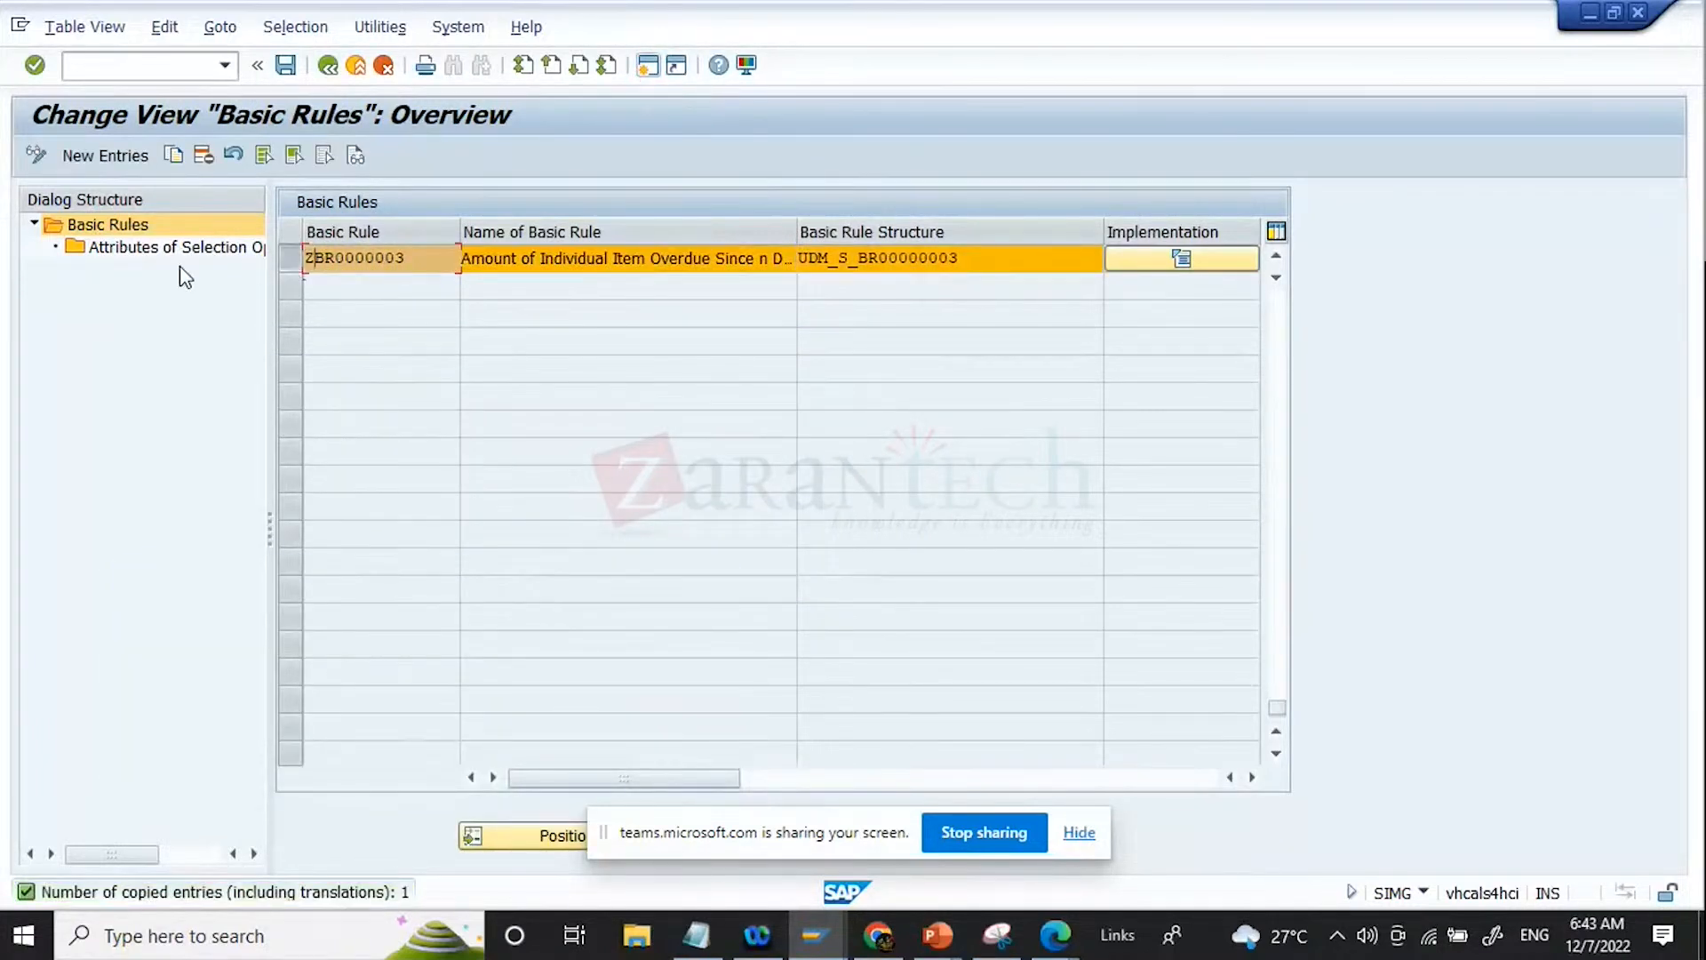
double_click(178, 249)
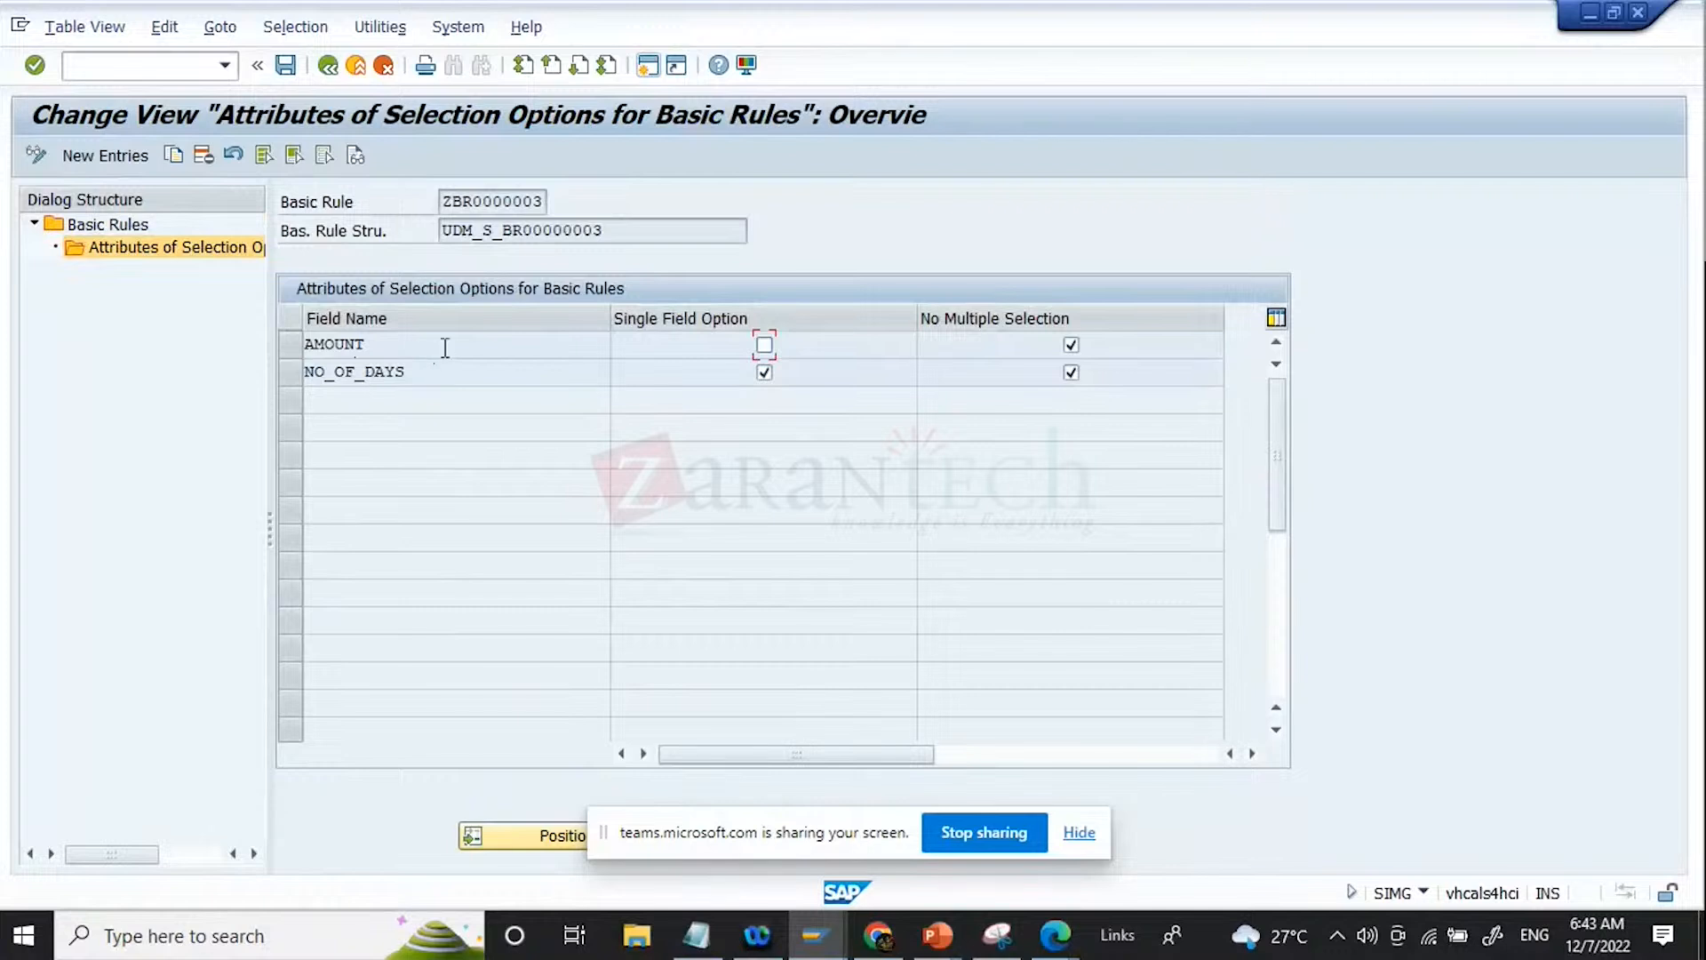
click(467, 343)
click(462, 372)
click(469, 348)
click(471, 373)
click(474, 343)
double_click(480, 373)
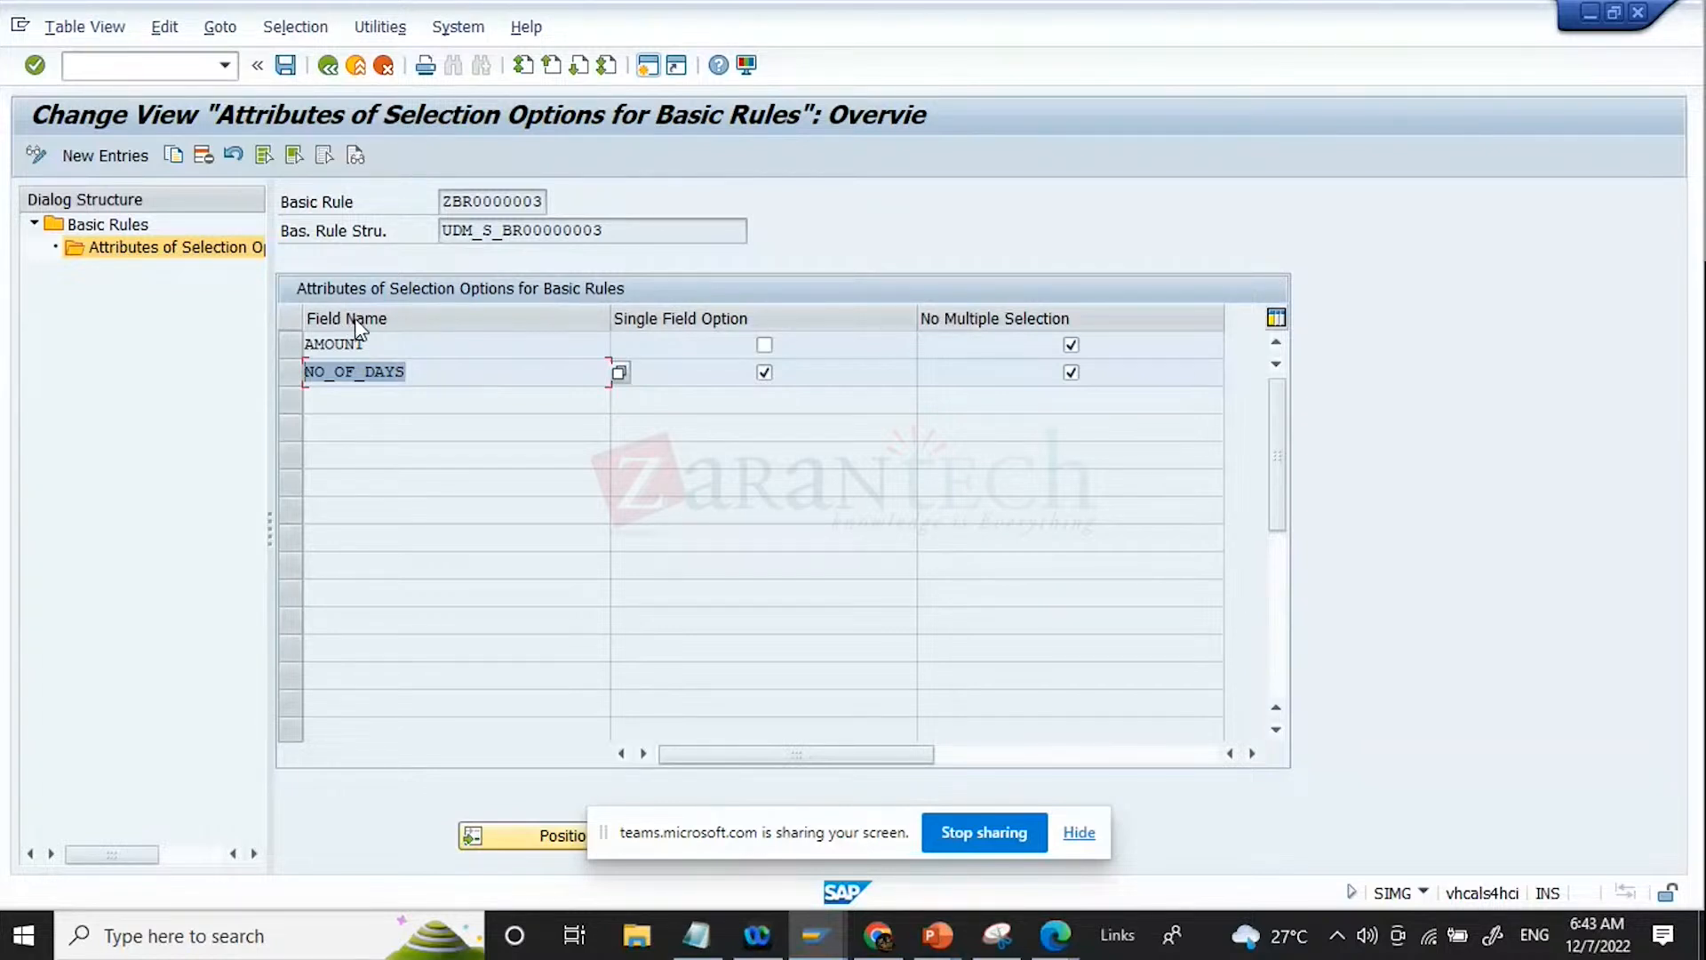
click(371, 345)
drag(443, 348, 304, 345)
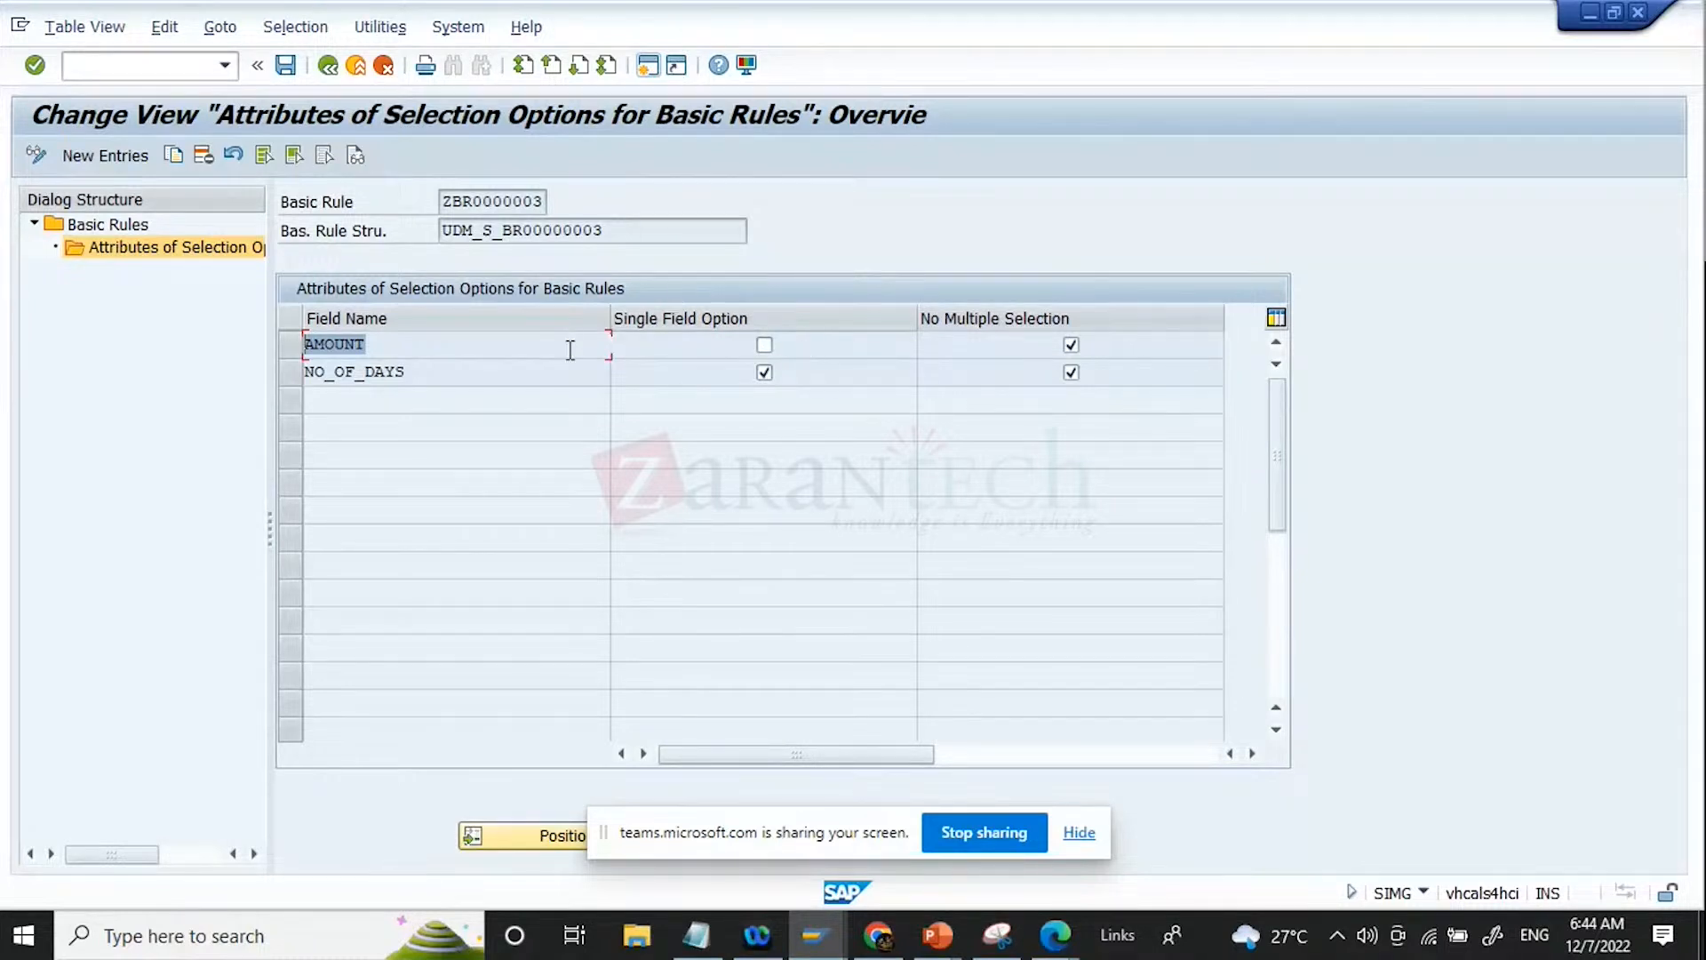
drag(438, 377, 304, 373)
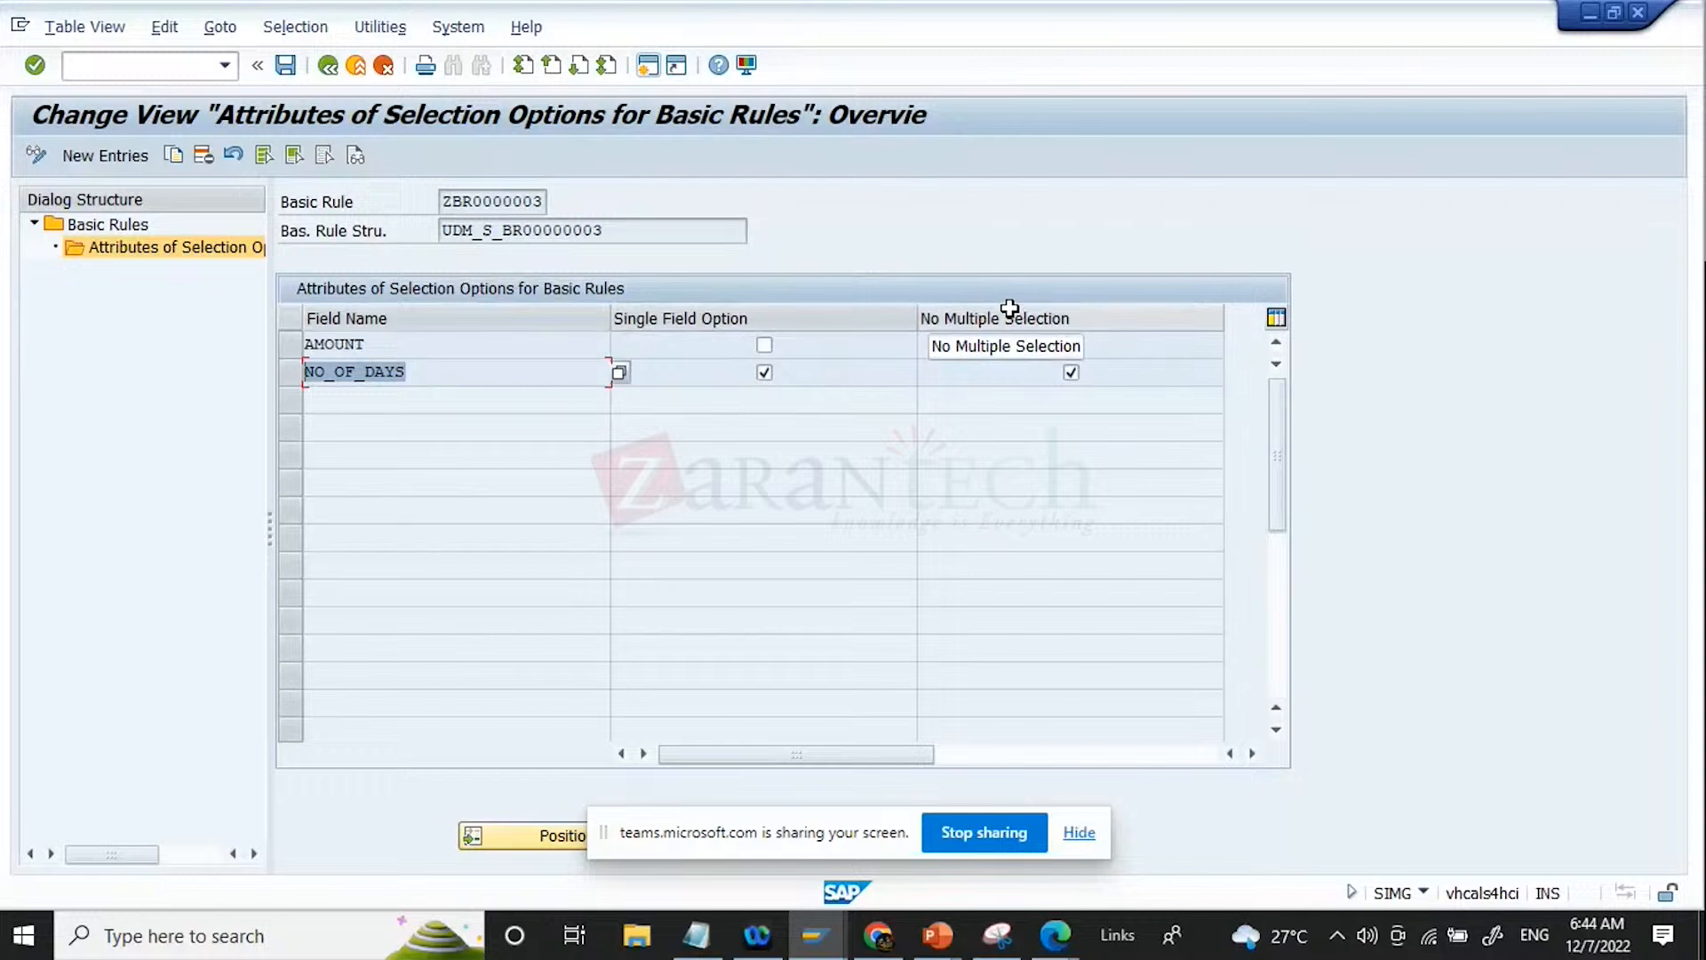
click(446, 370)
drag(446, 370, 374, 372)
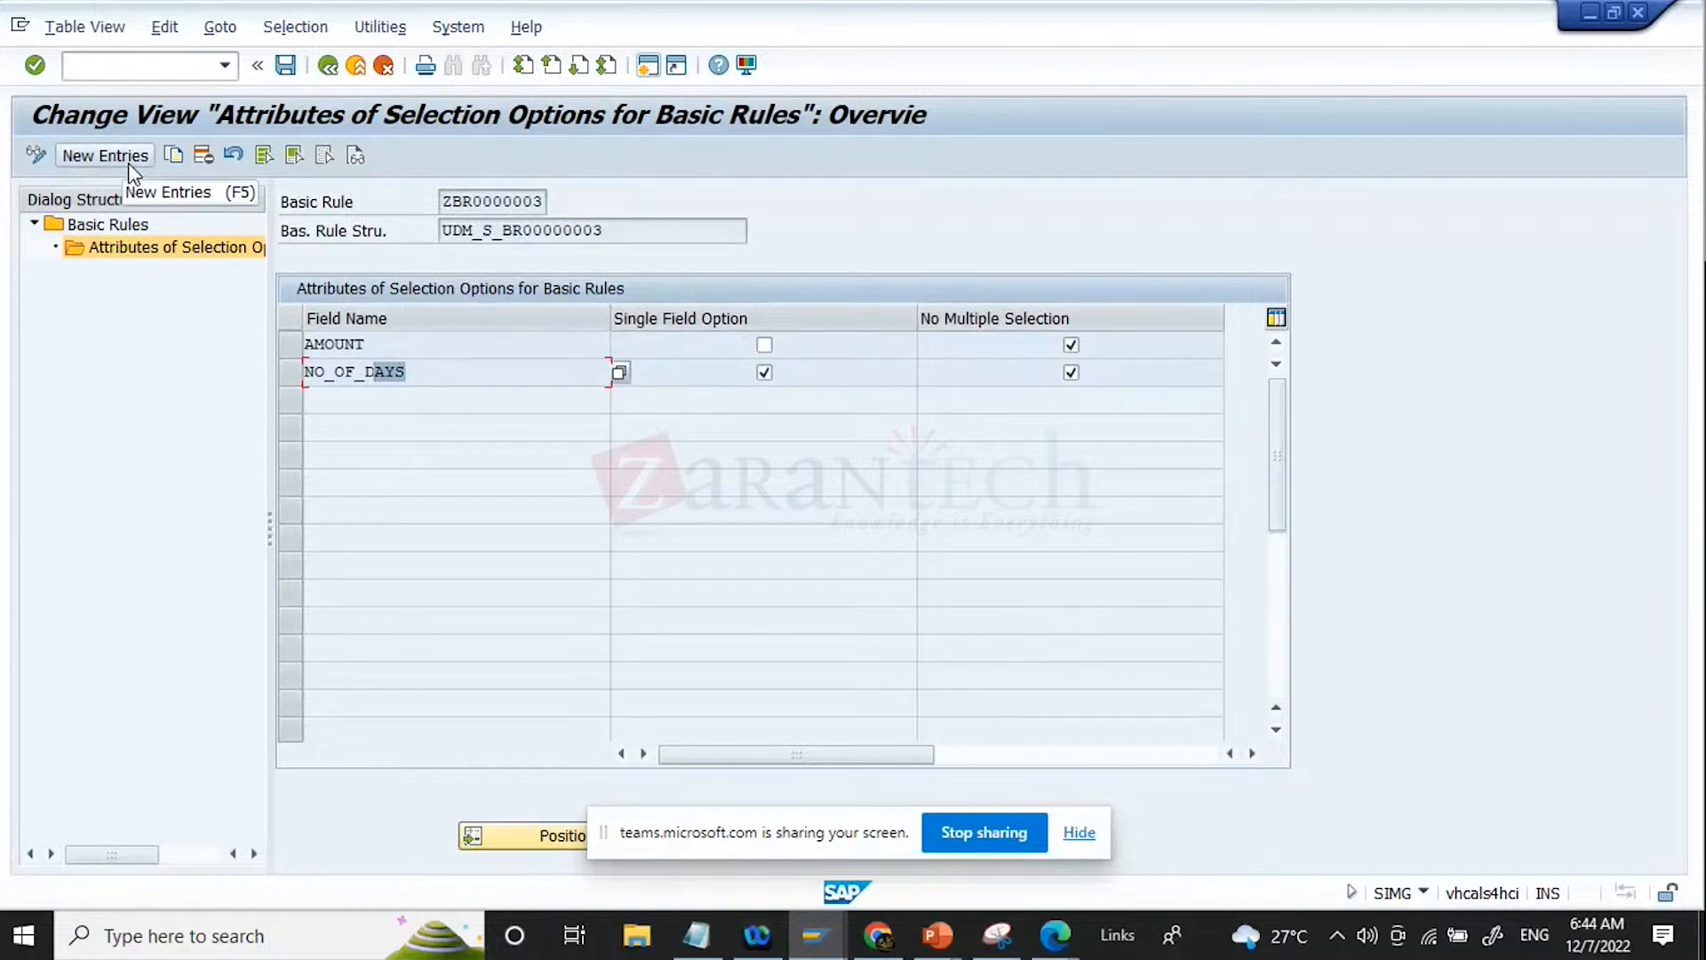
Step: Return to the Basic Rules overview and look through the rules listed around the copied ZBR0000003 entry
click(327, 67)
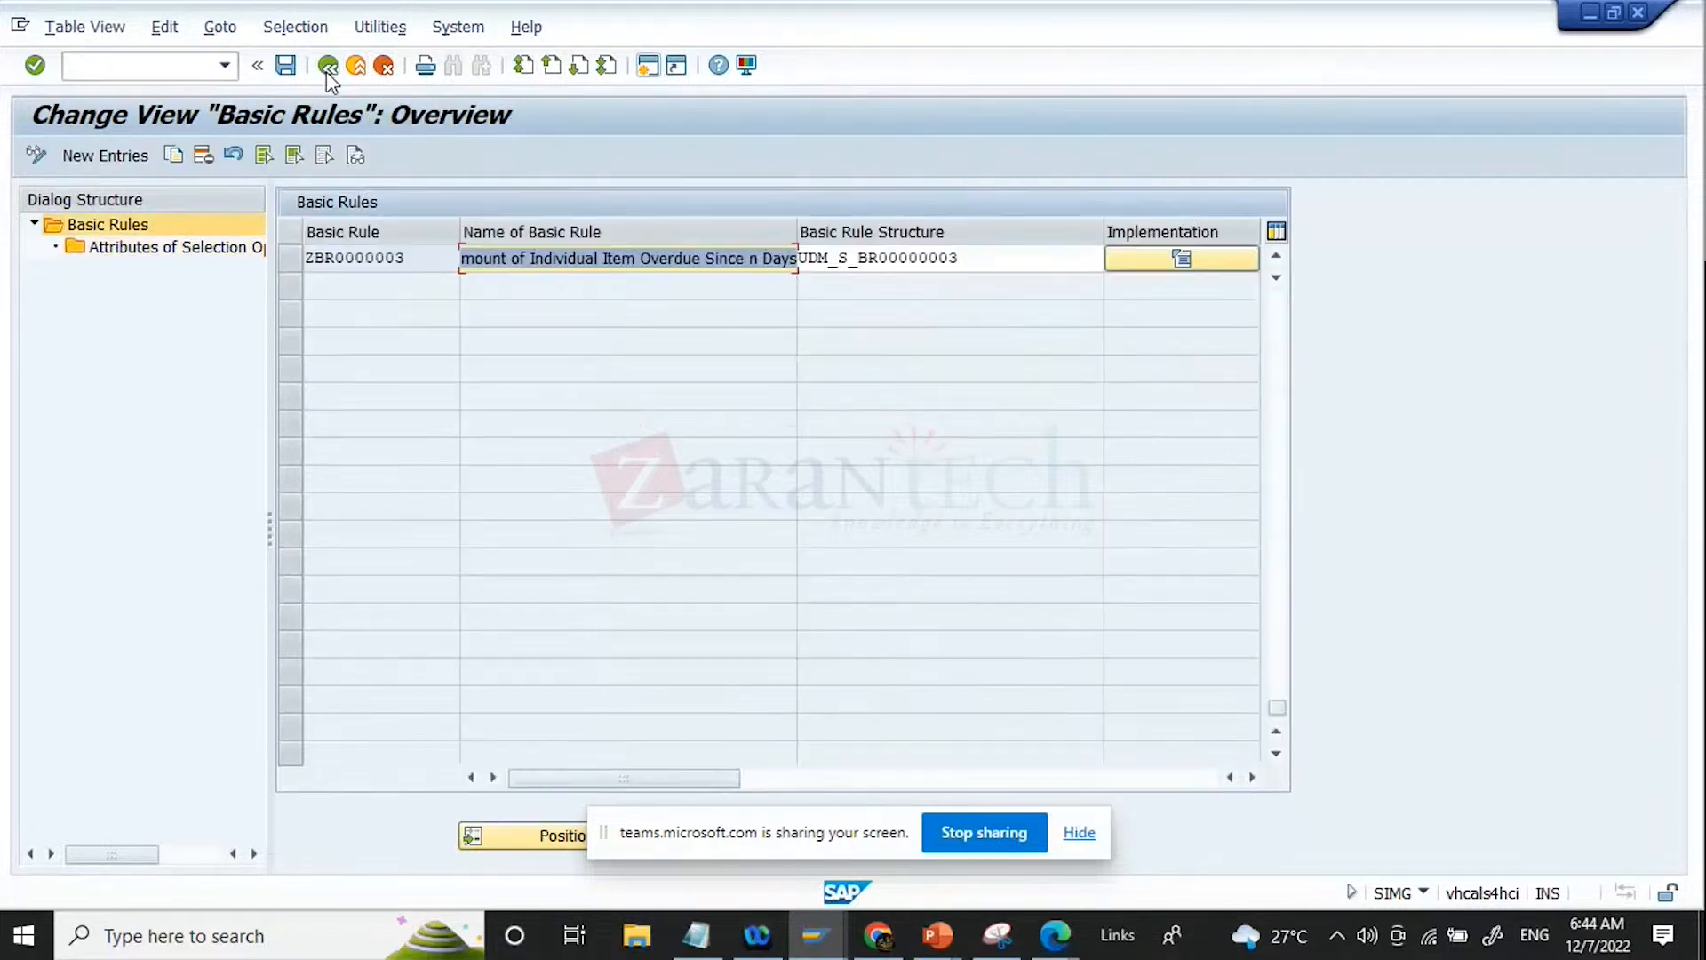
scroll(836, 434, up, 3)
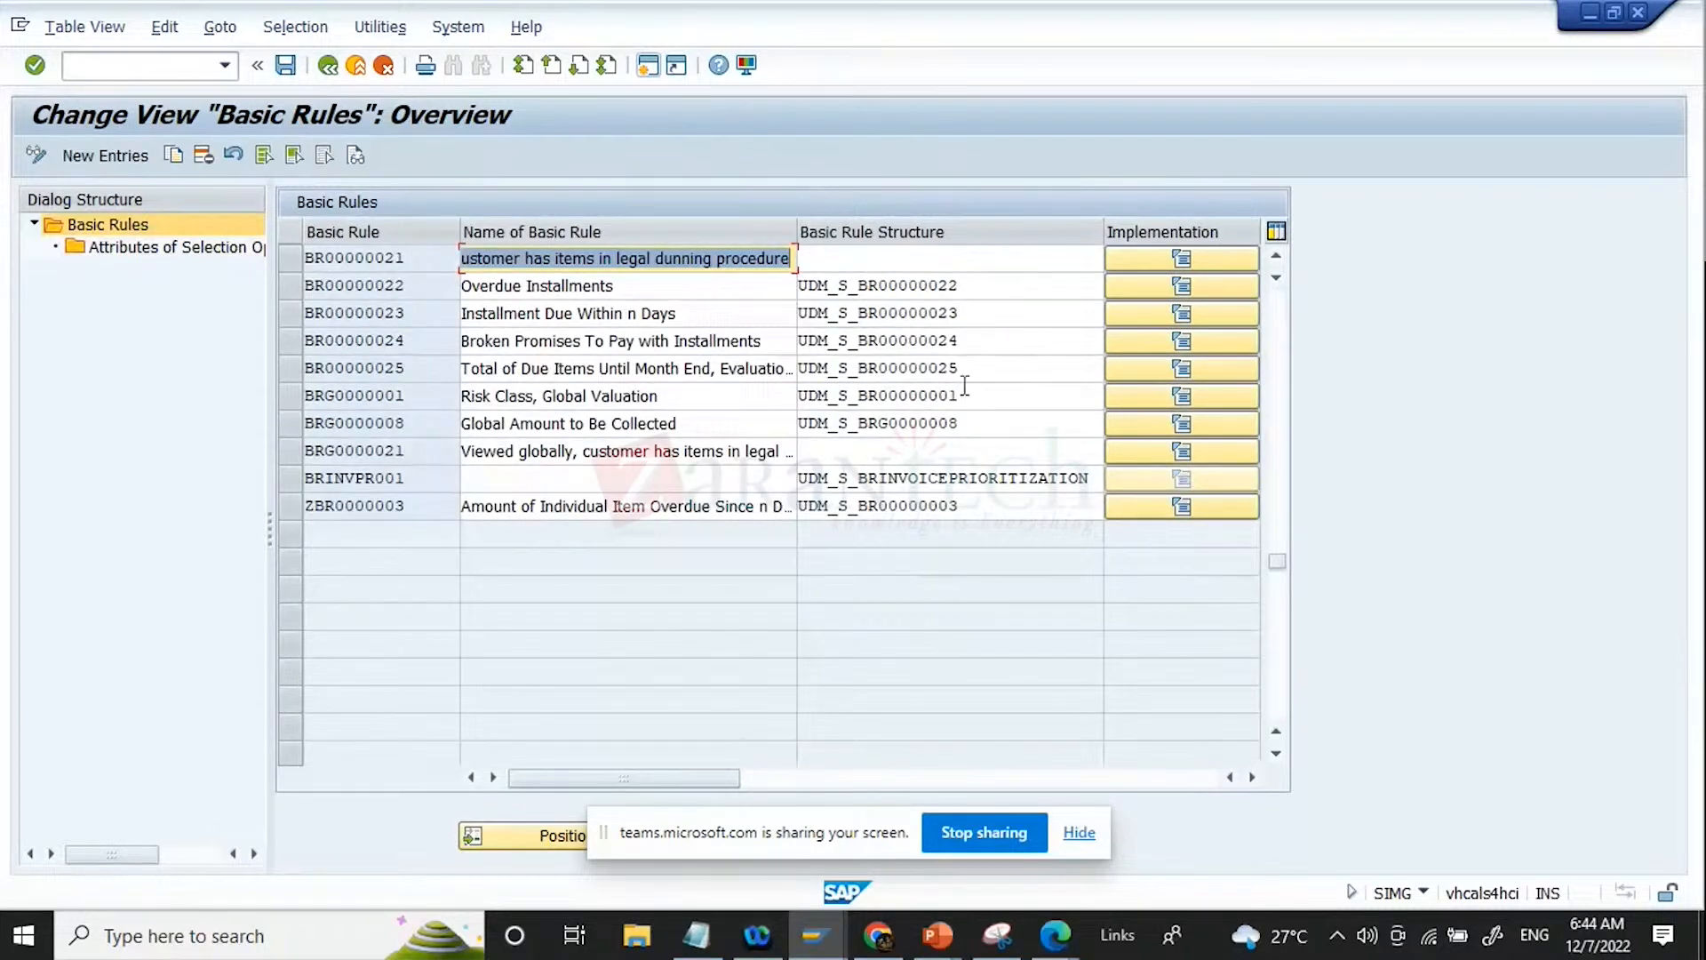
scroll(962, 418, up, 1)
scroll(960, 434, up, 1)
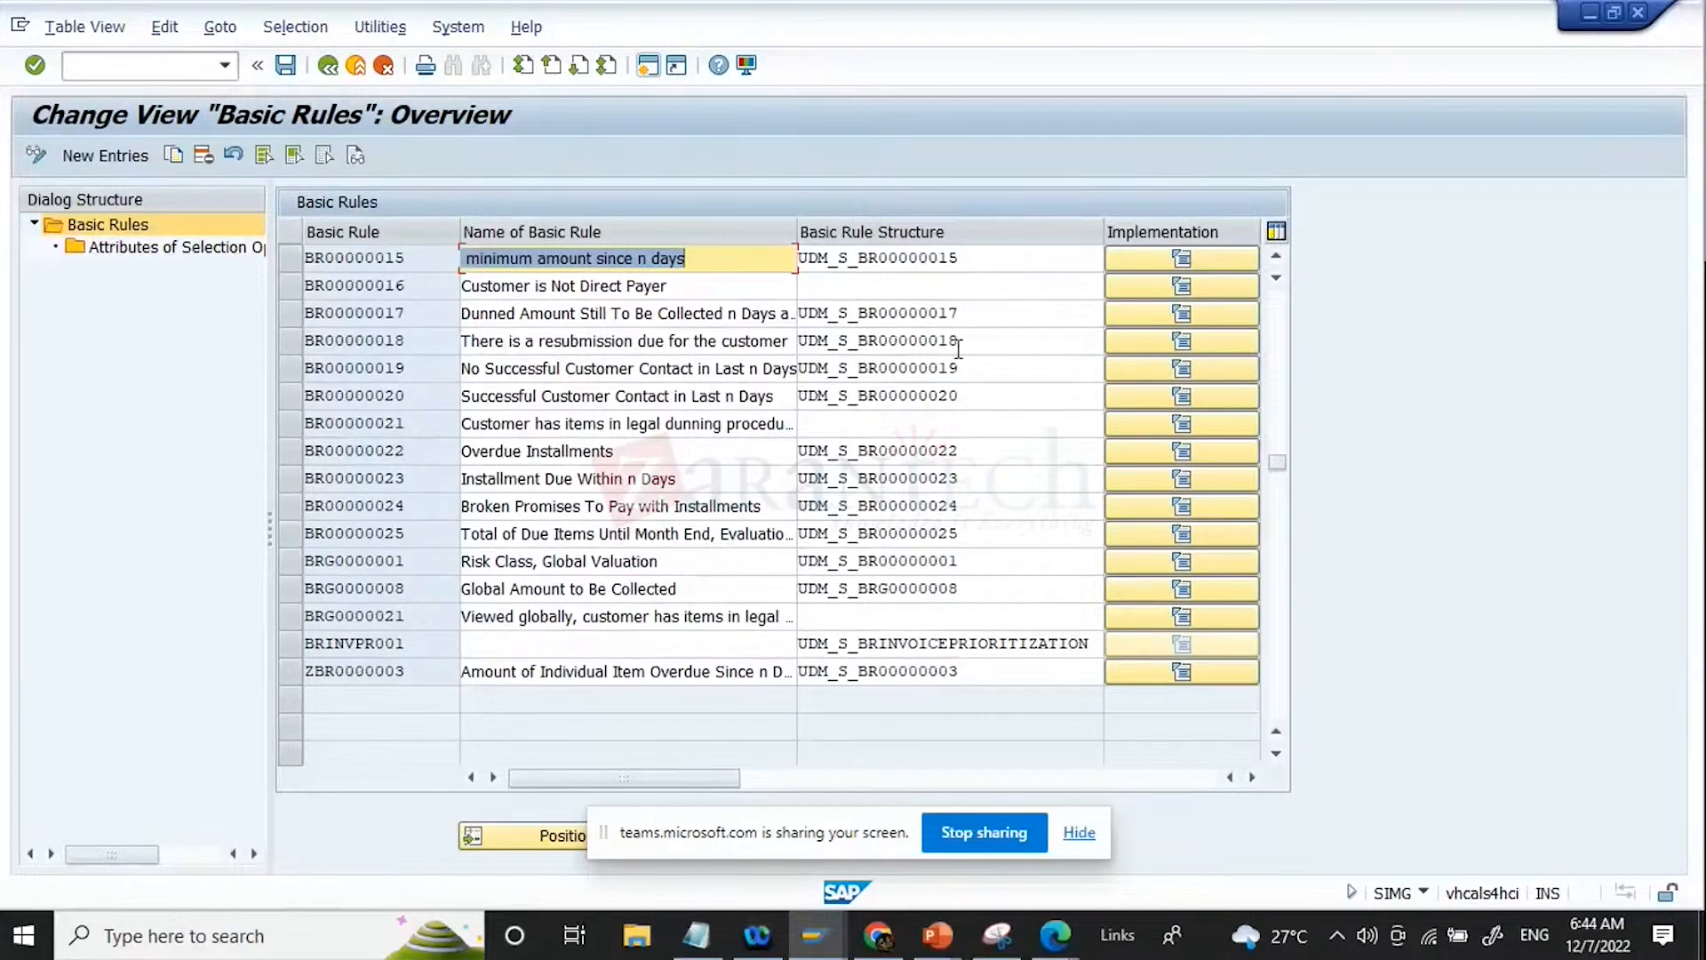
Step: Review the attributes of selection options for basic rule BR00000017, and return to the Basic Rules overview
click(290, 313)
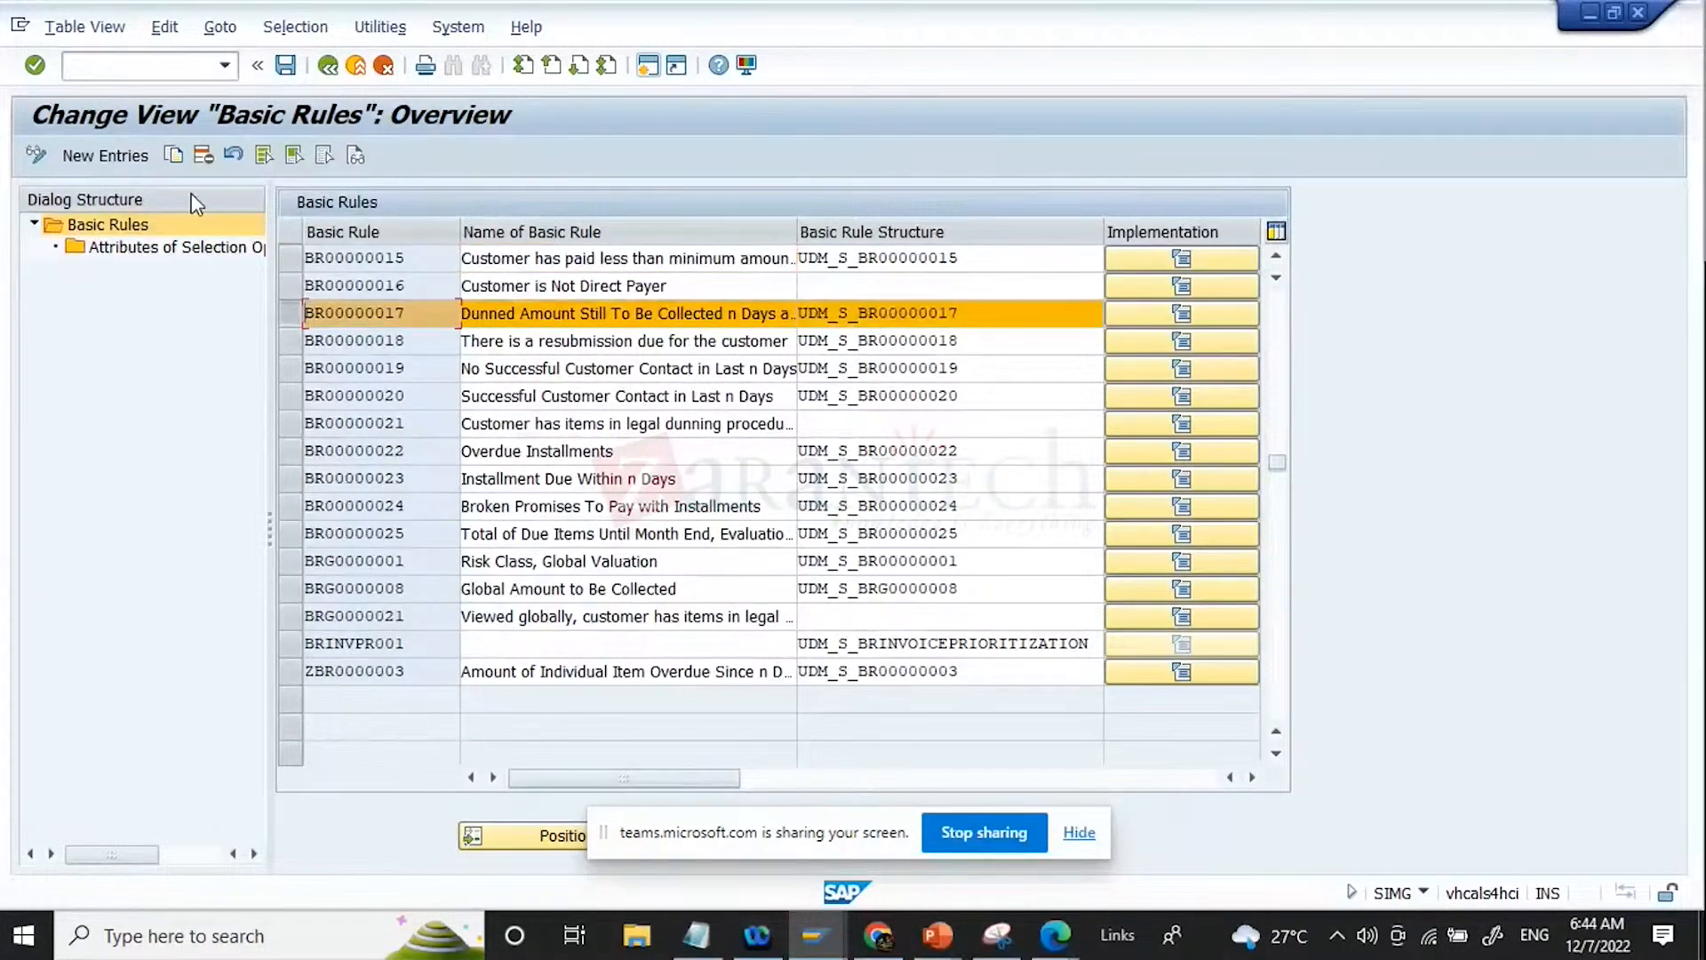
double_click(116, 248)
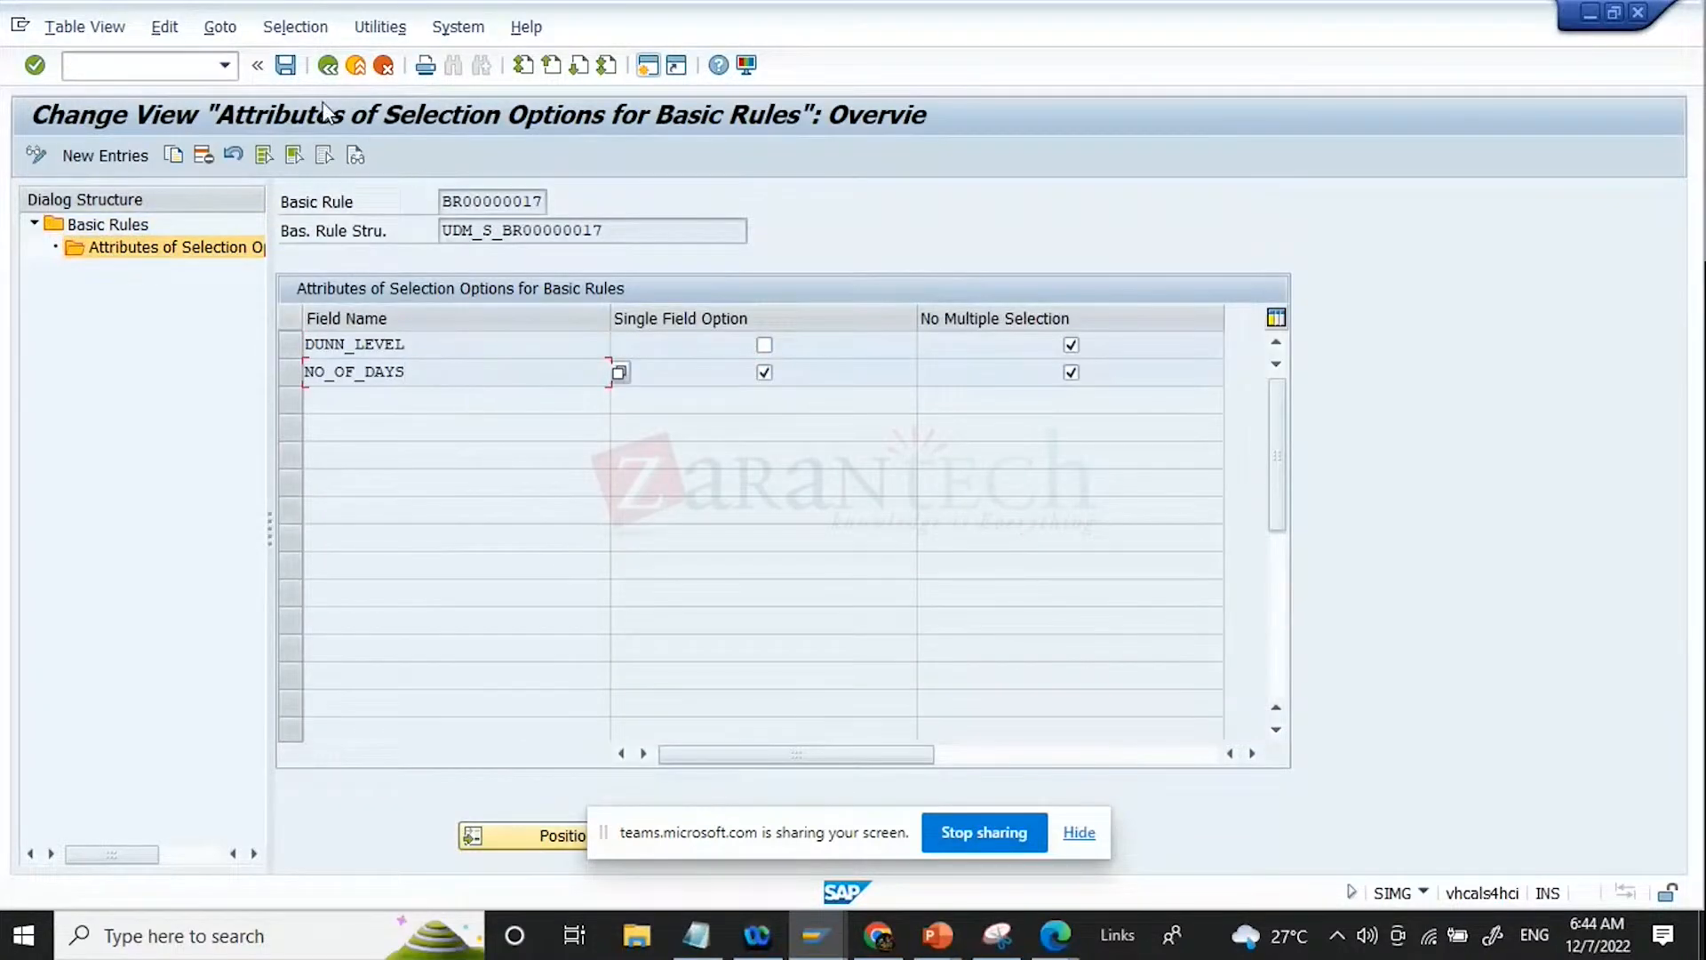
click(328, 65)
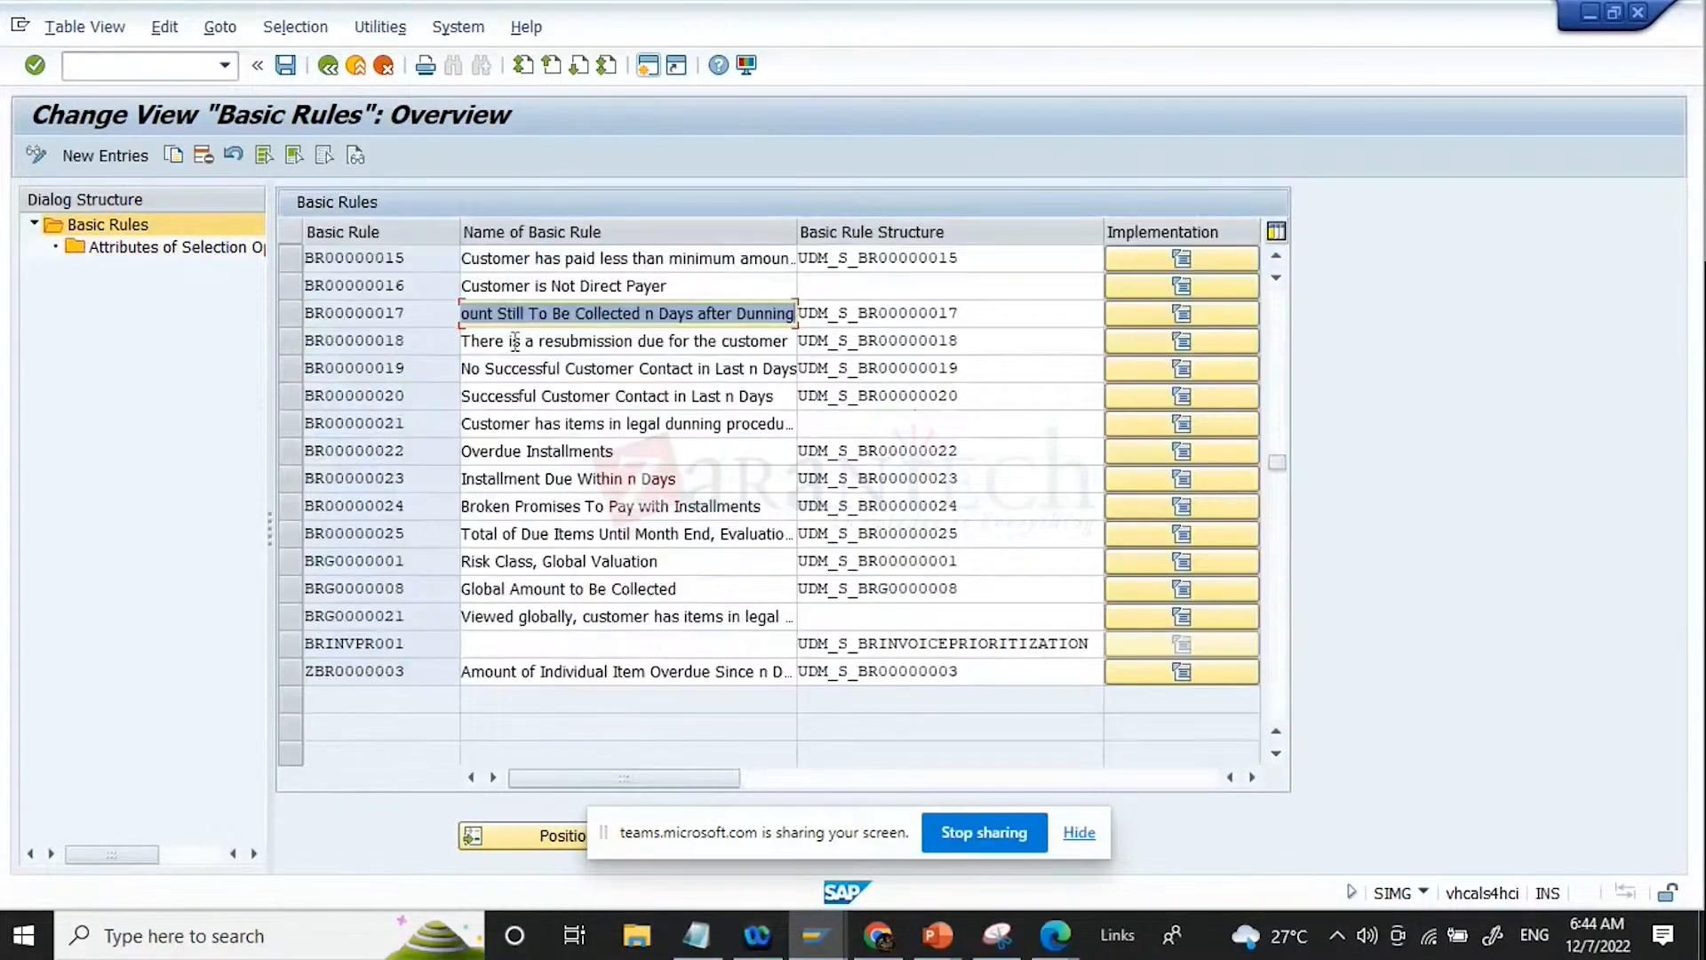
click(287, 317)
click(287, 316)
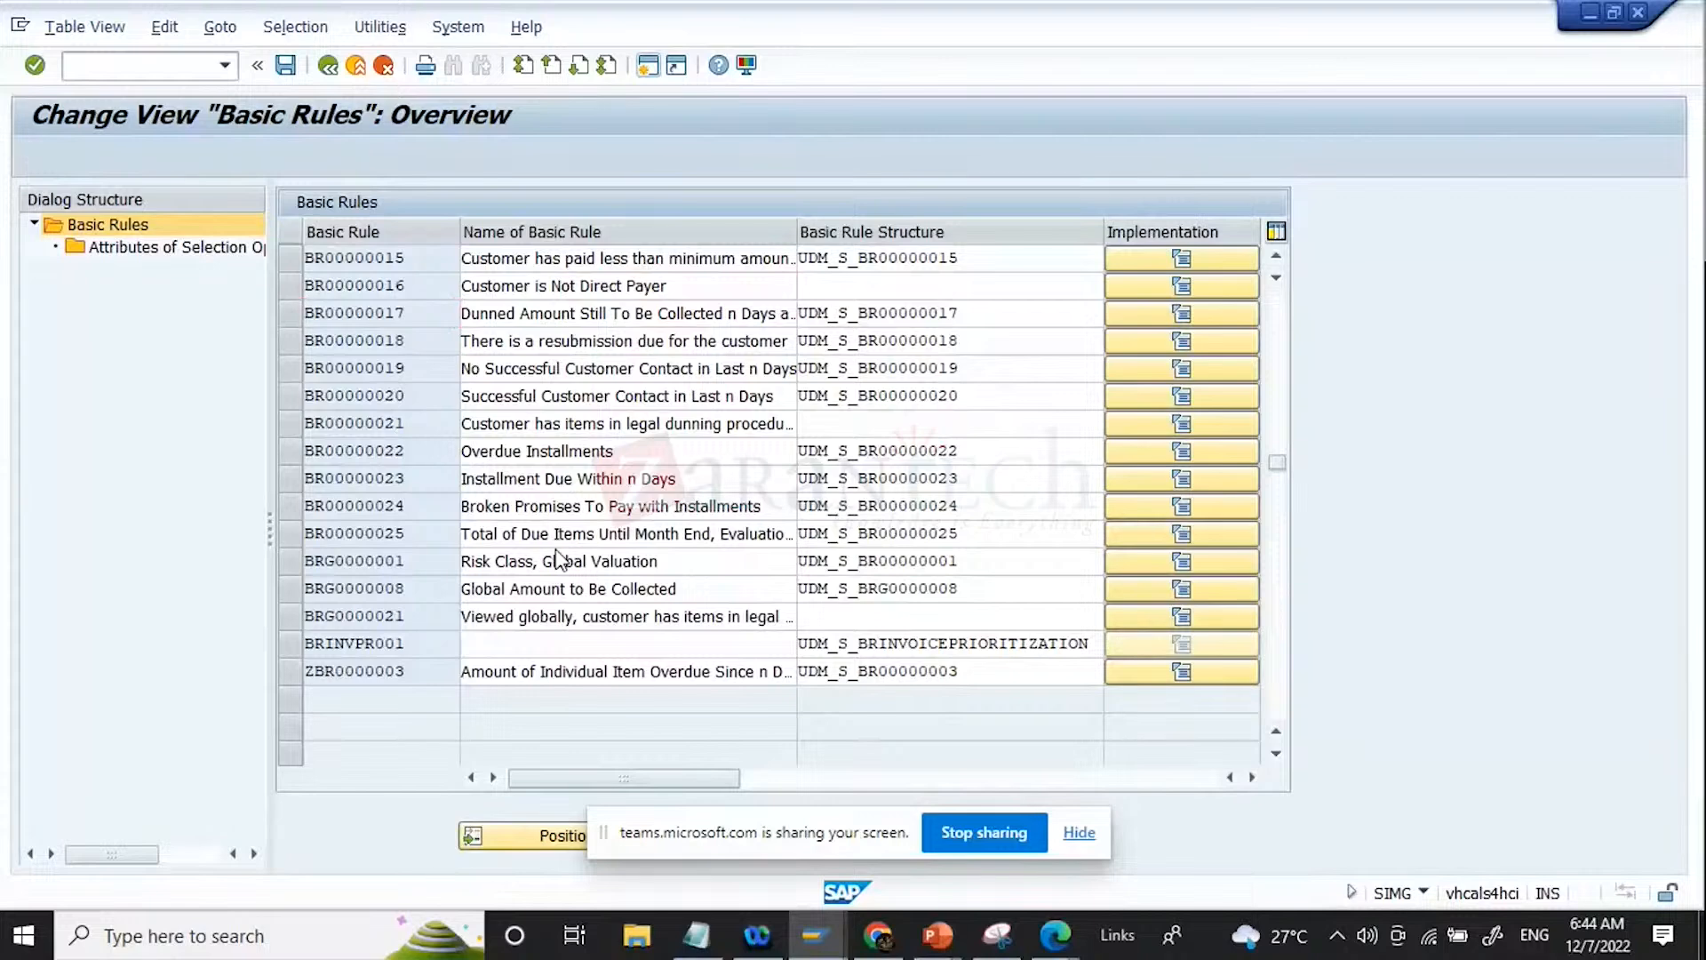
Step: Open the implementation of basic rule BR00000012, examine its implementation name and package, and return to the rules overview
scroll(560, 556, up, 1)
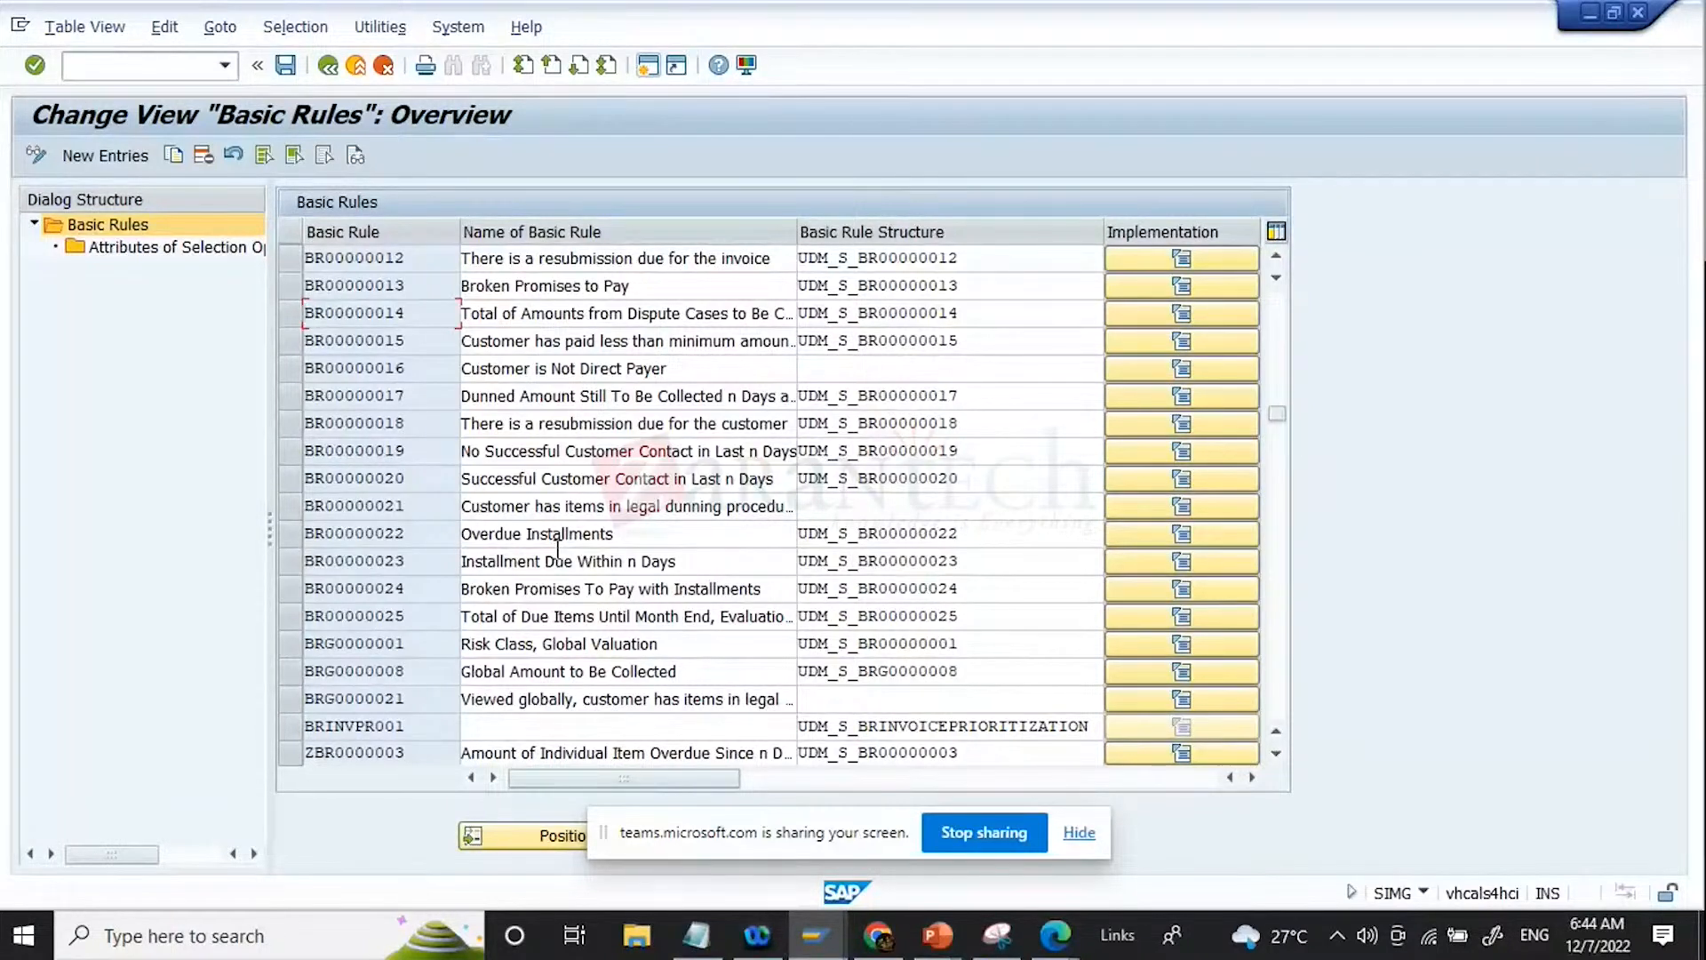
click(968, 264)
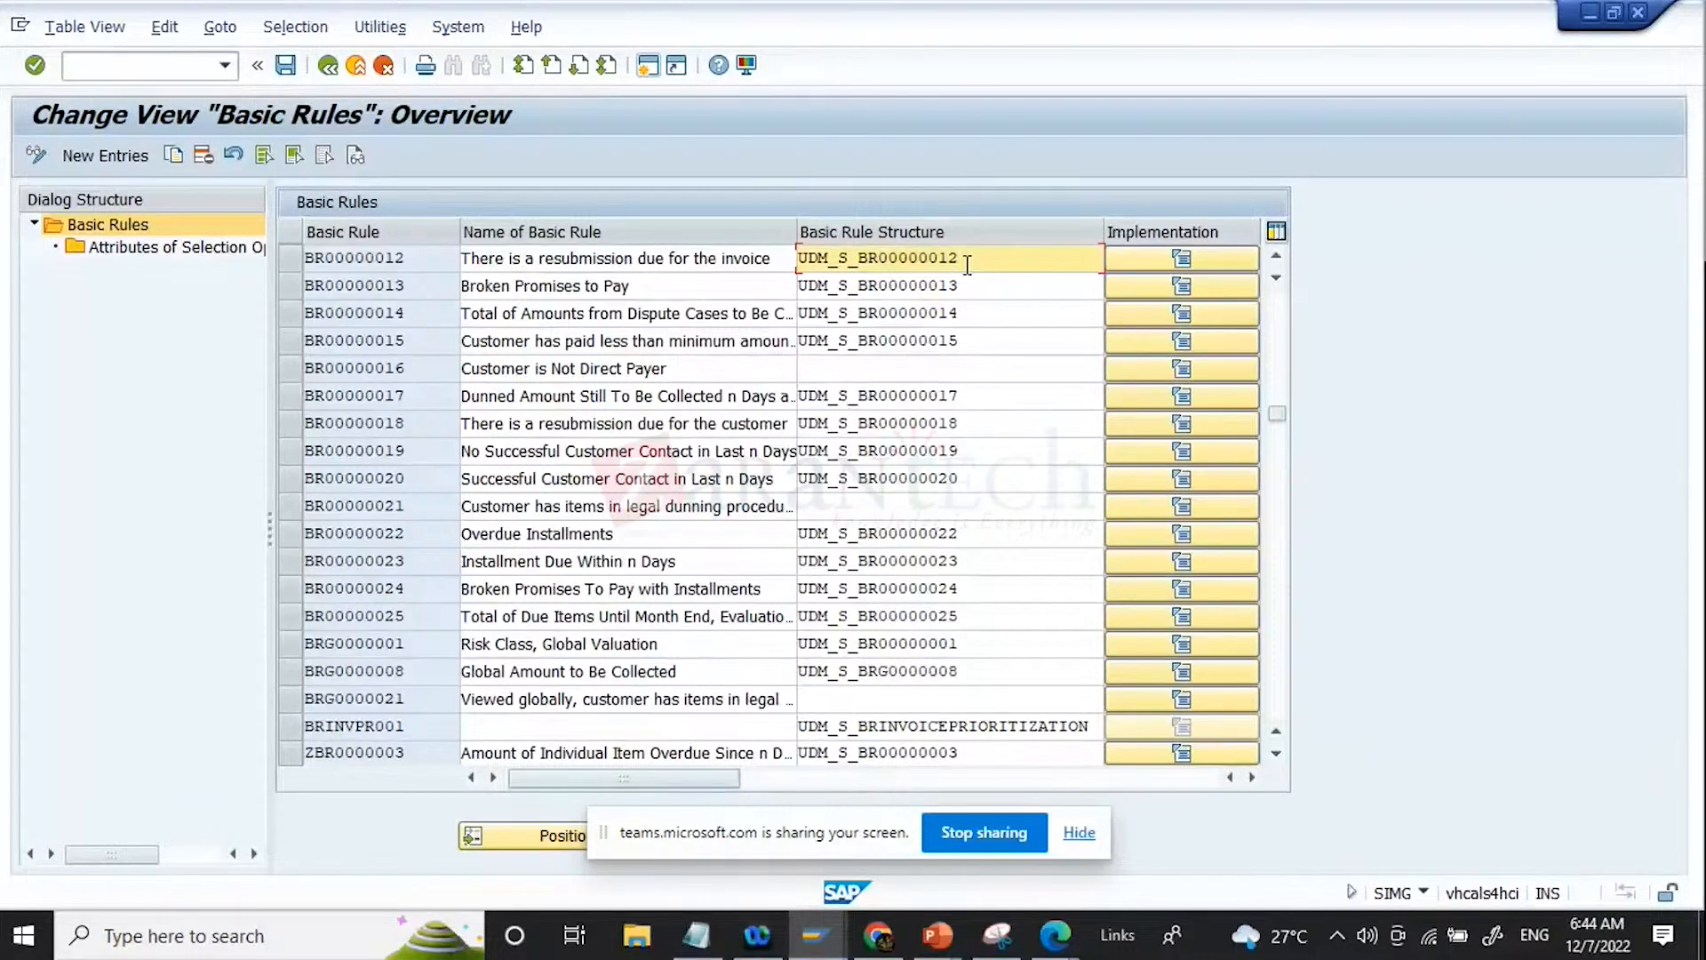
click(1191, 260)
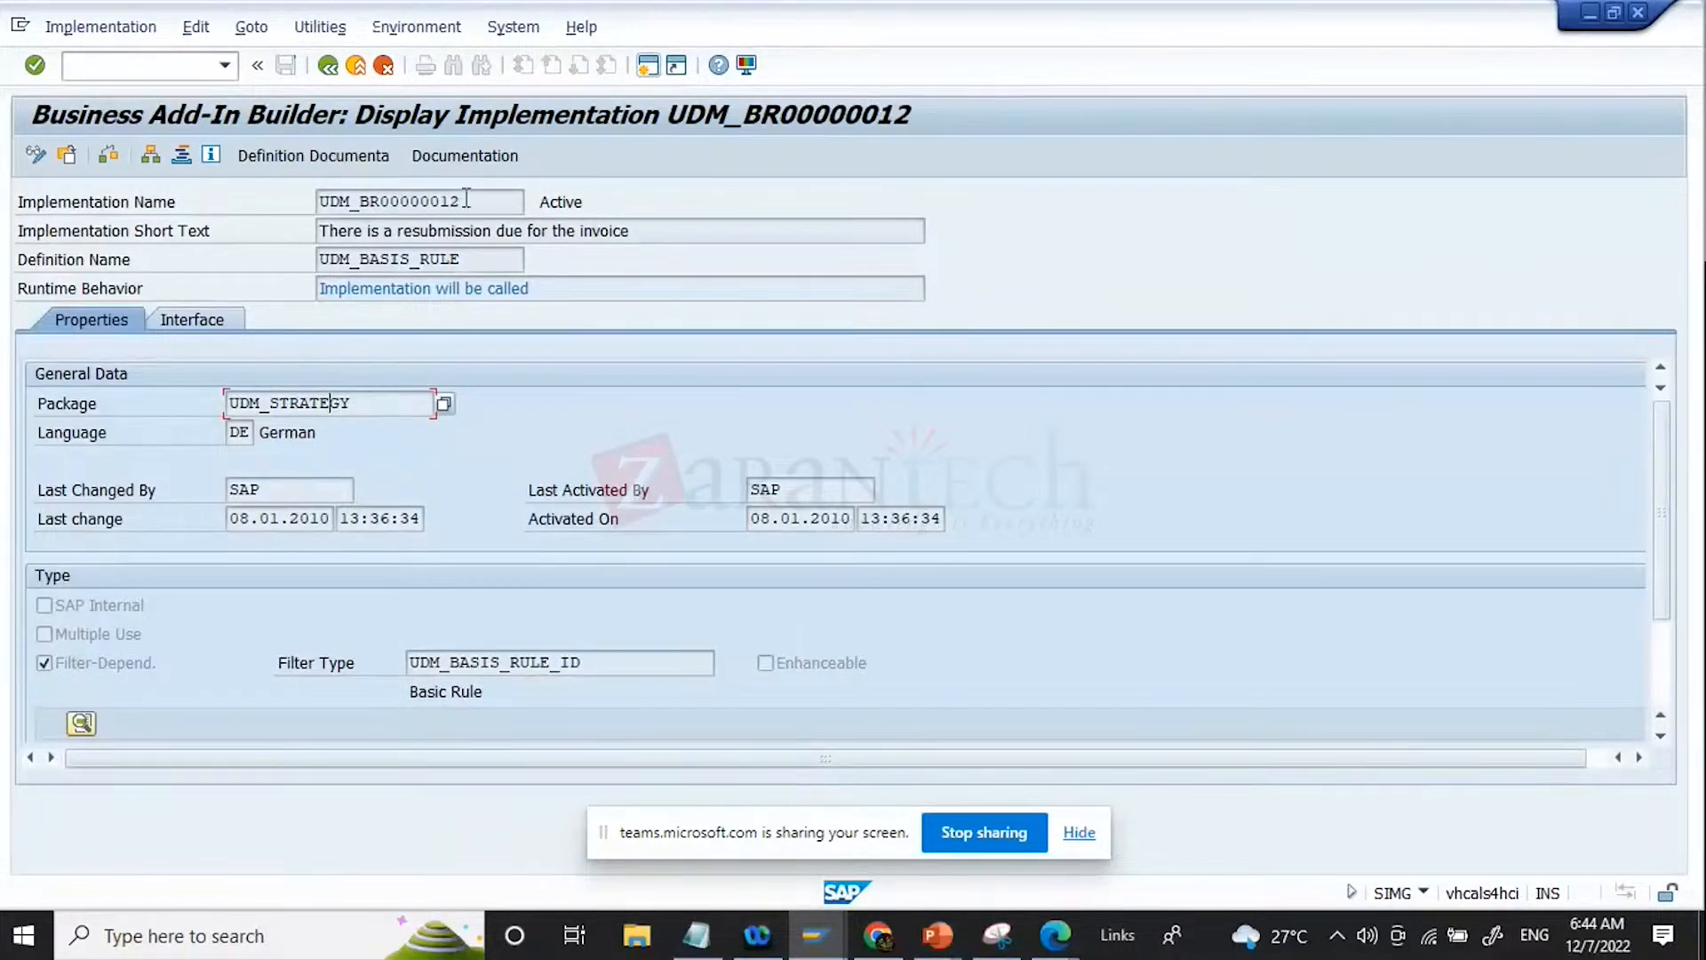
double_click(490, 199)
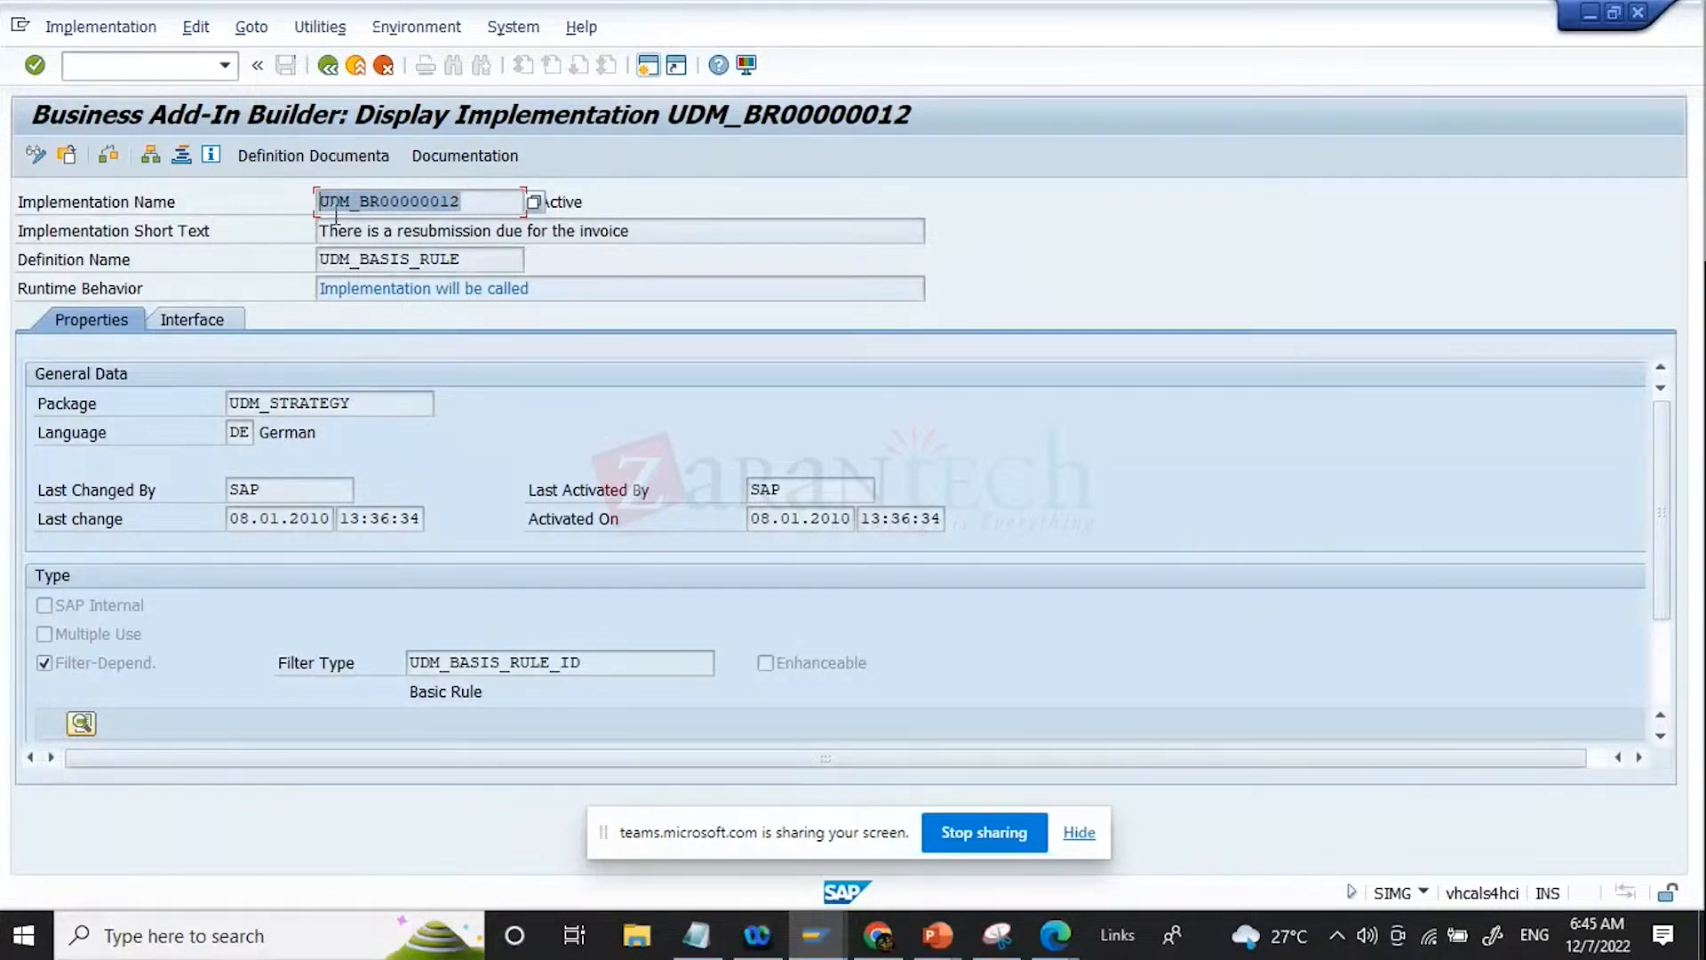
click(395, 406)
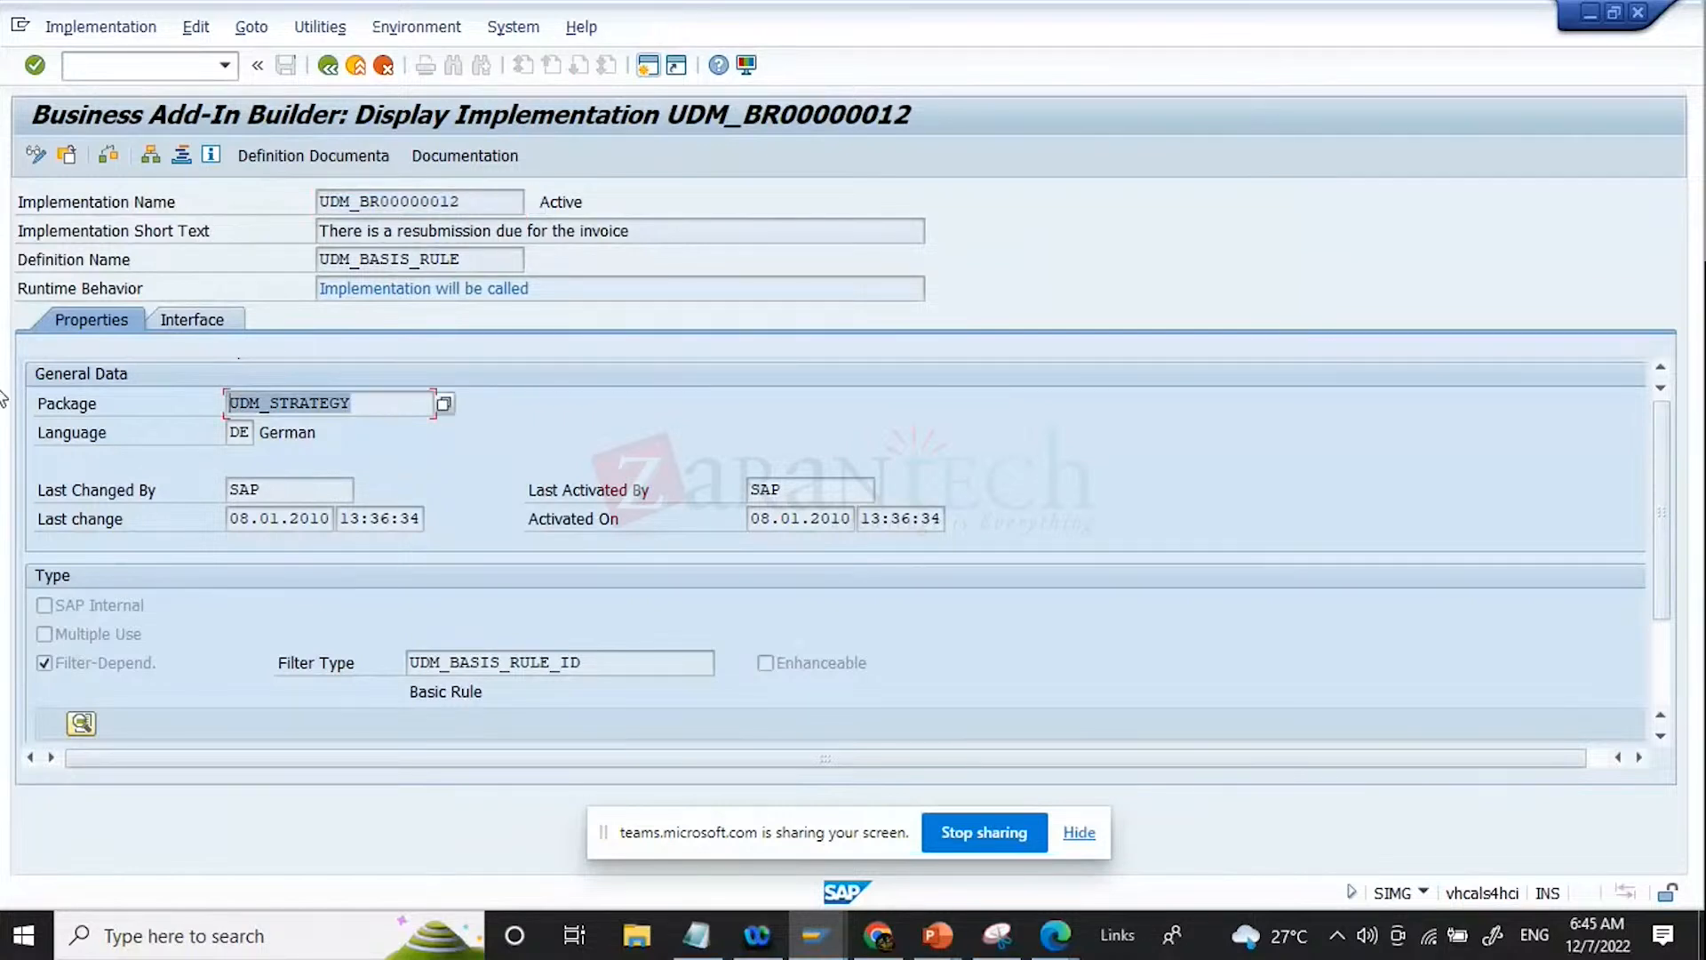
click(485, 202)
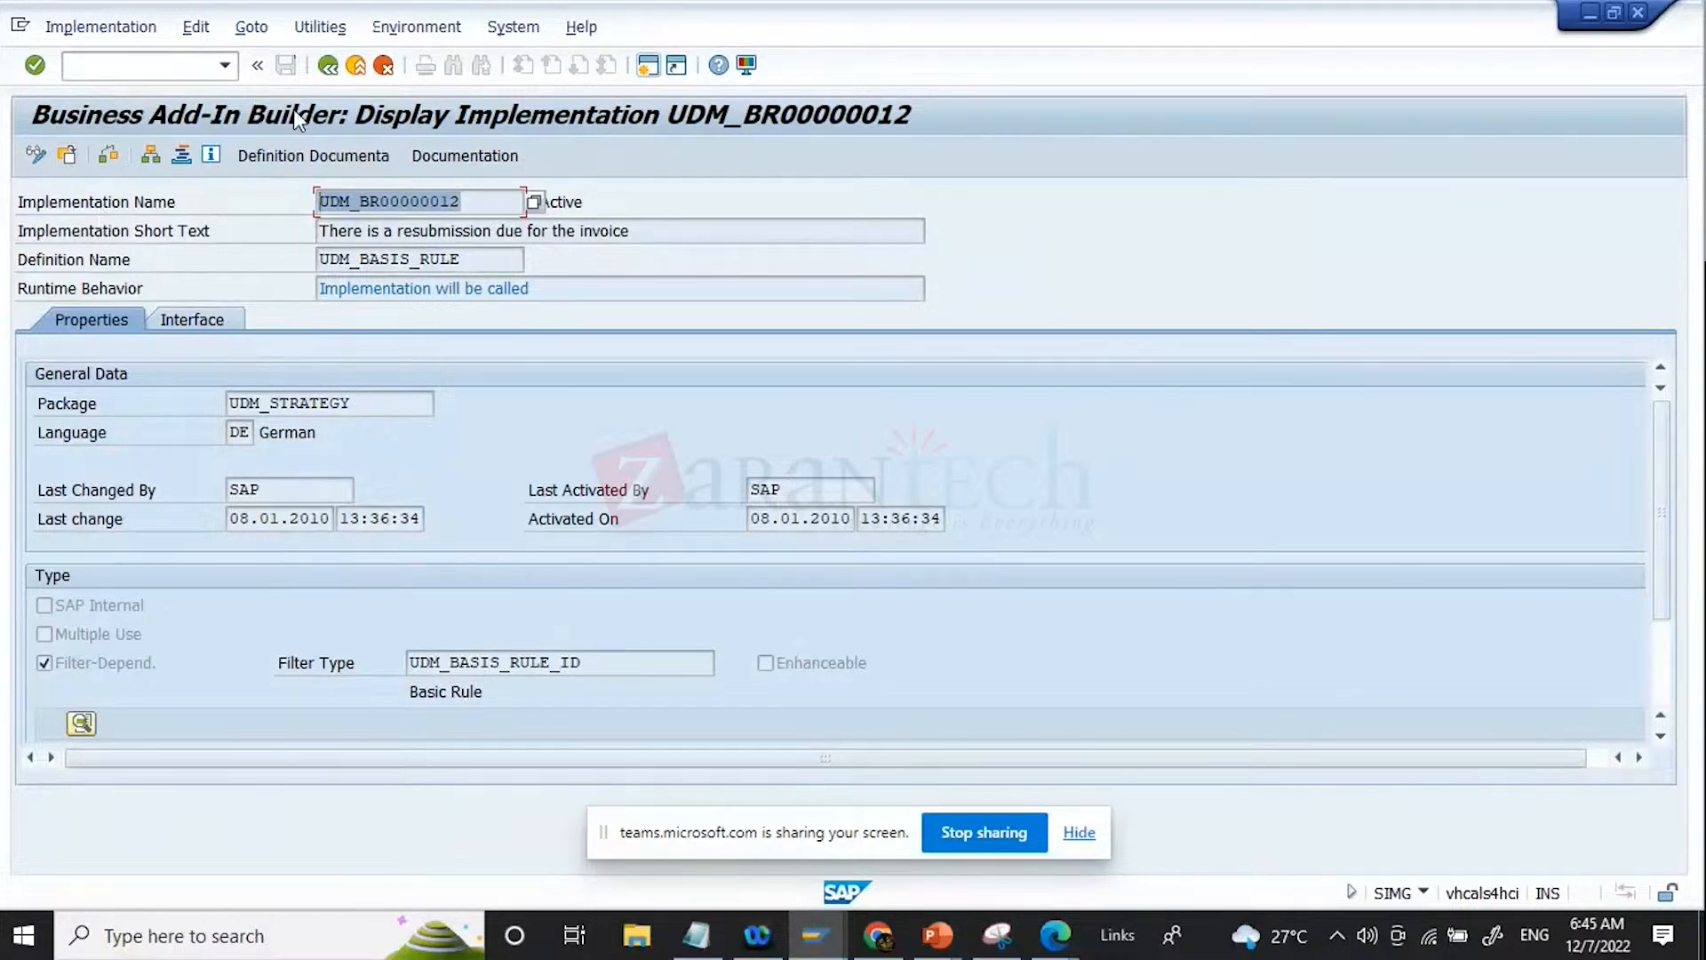
click(329, 67)
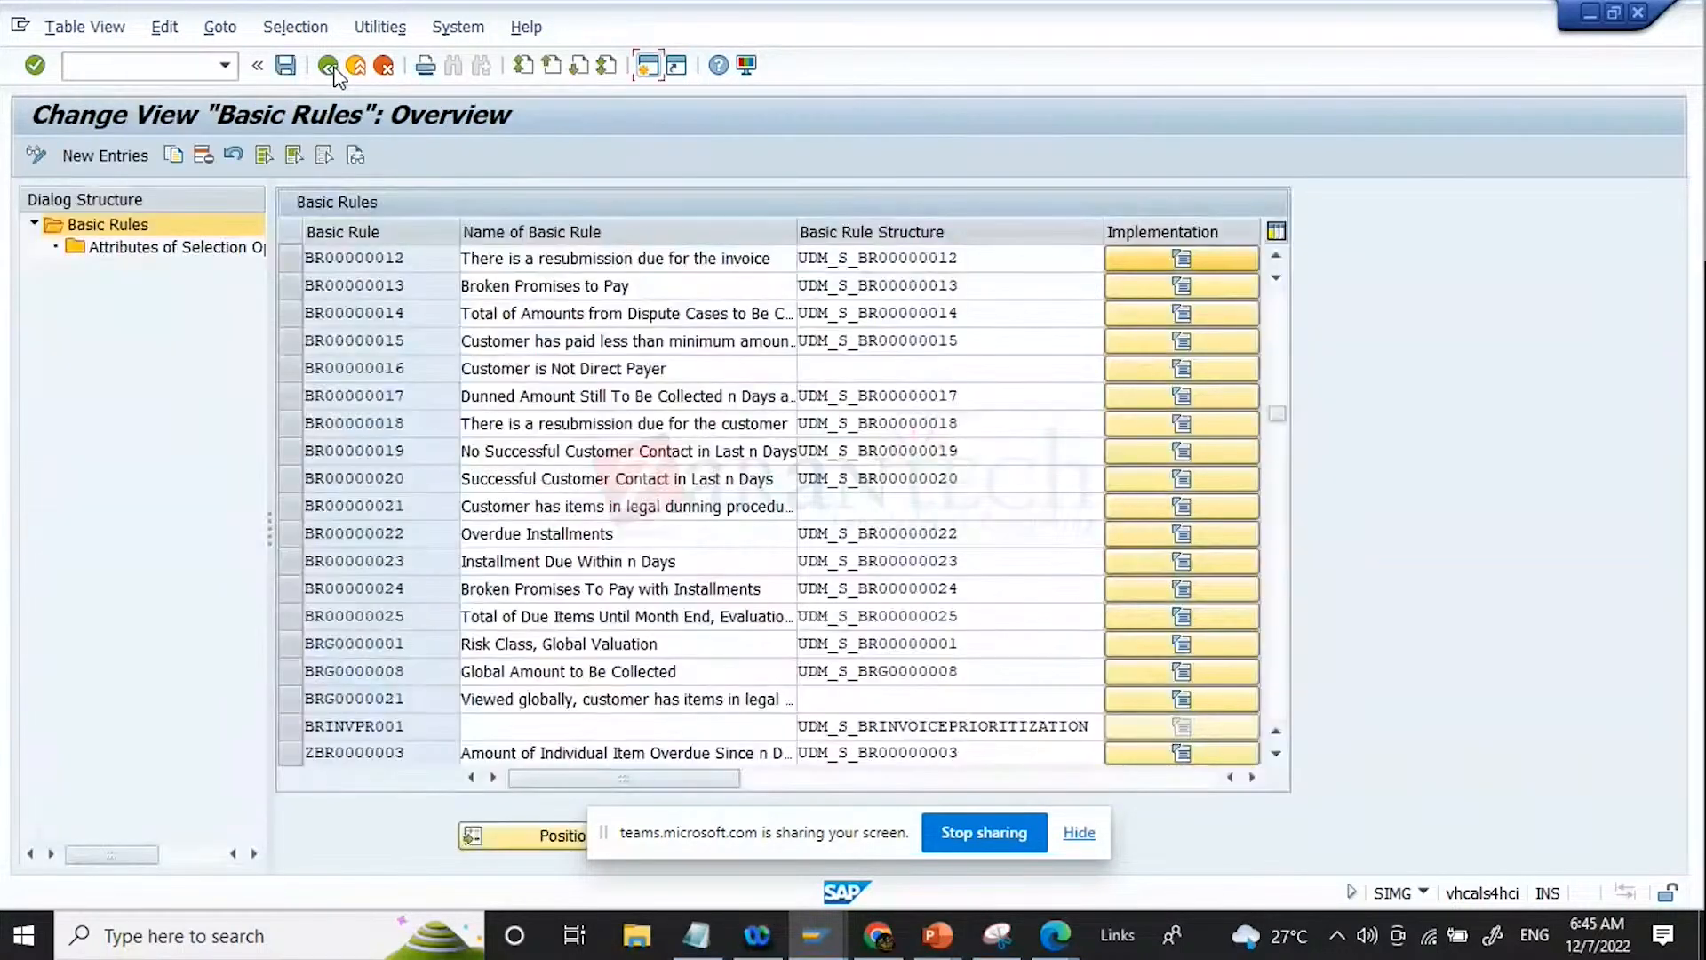
click(328, 66)
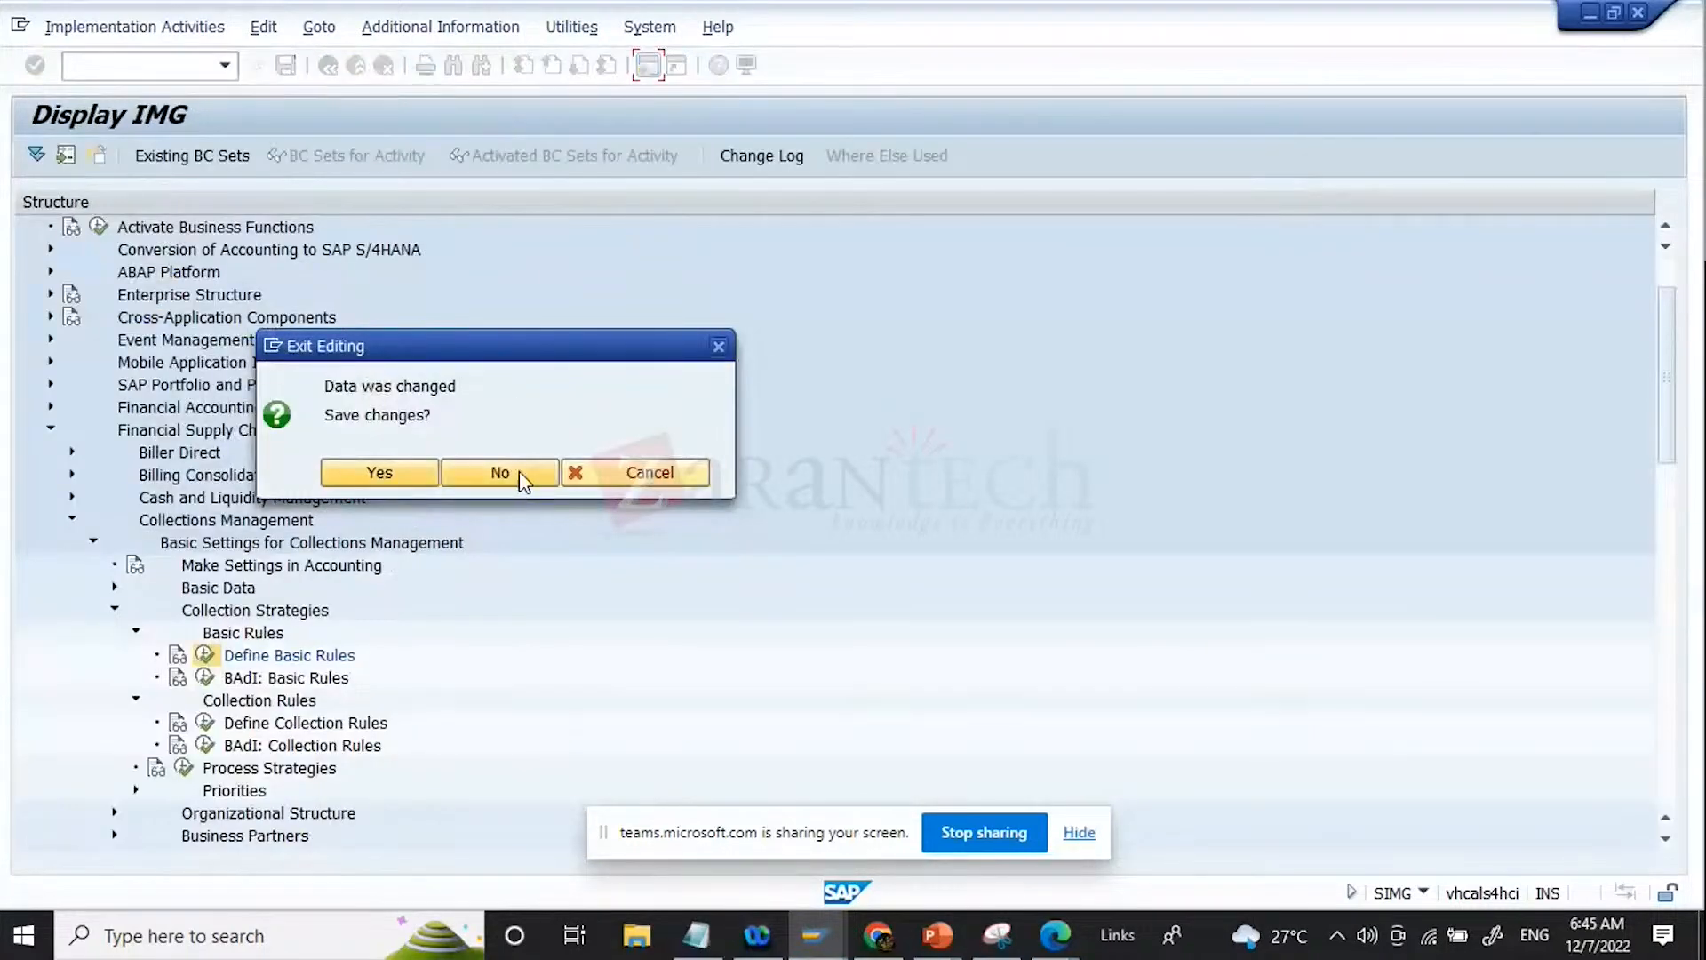
click(637, 473)
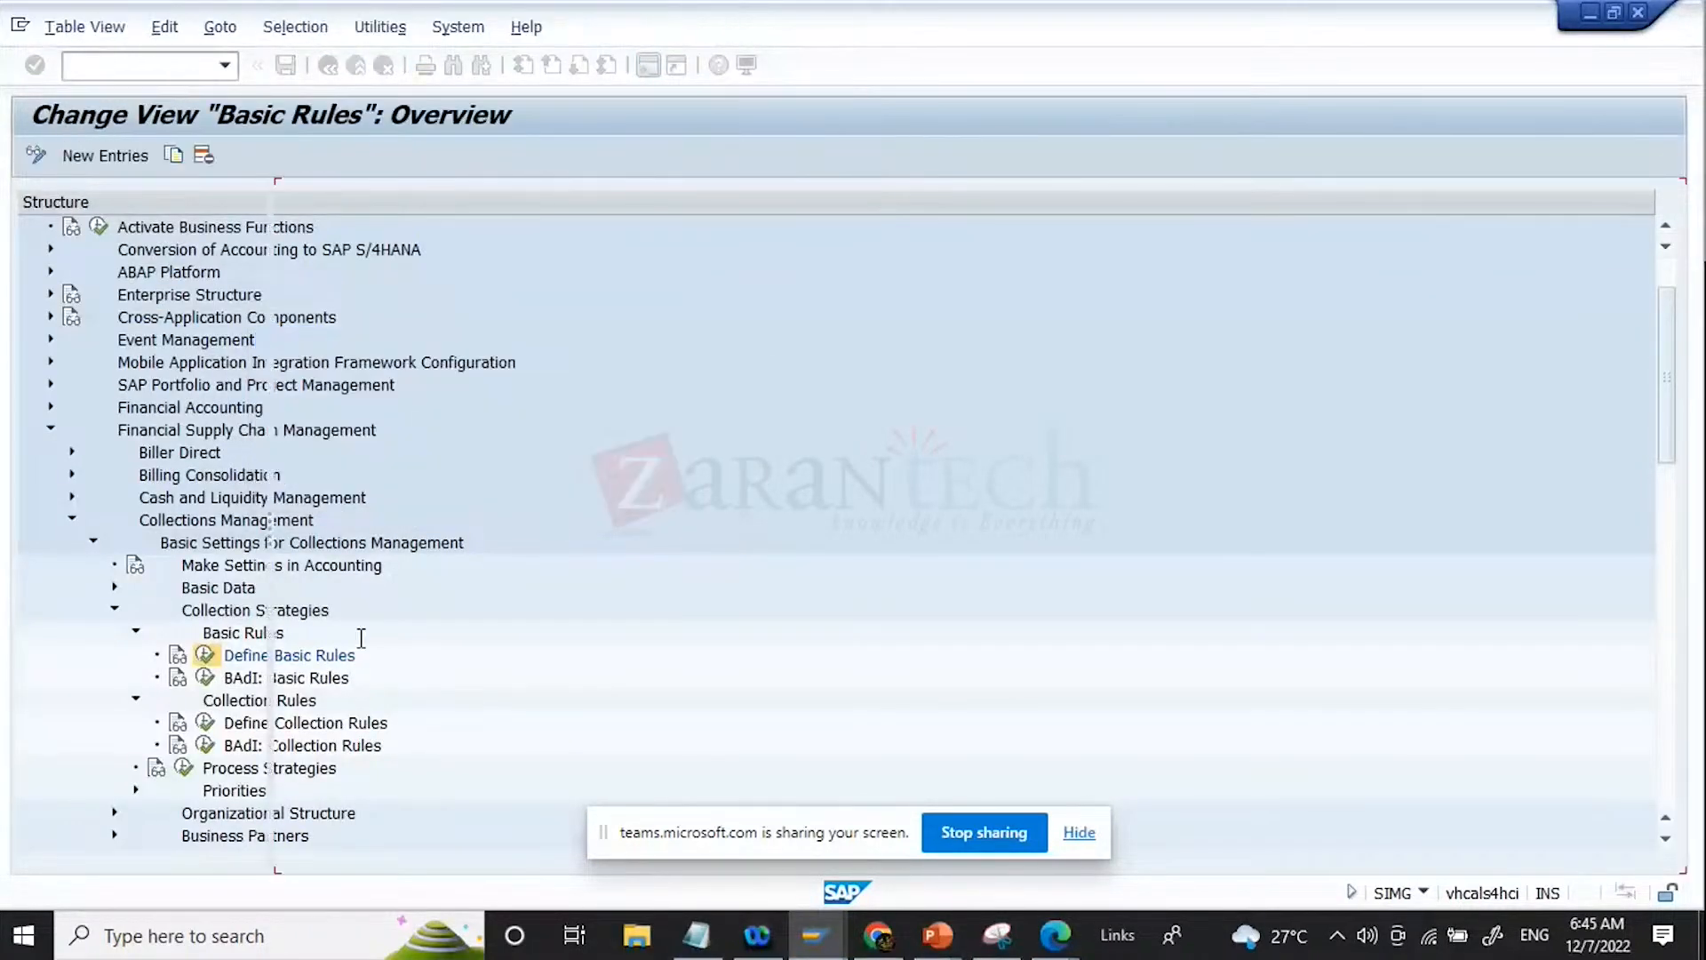
scroll(444, 580, down, 4)
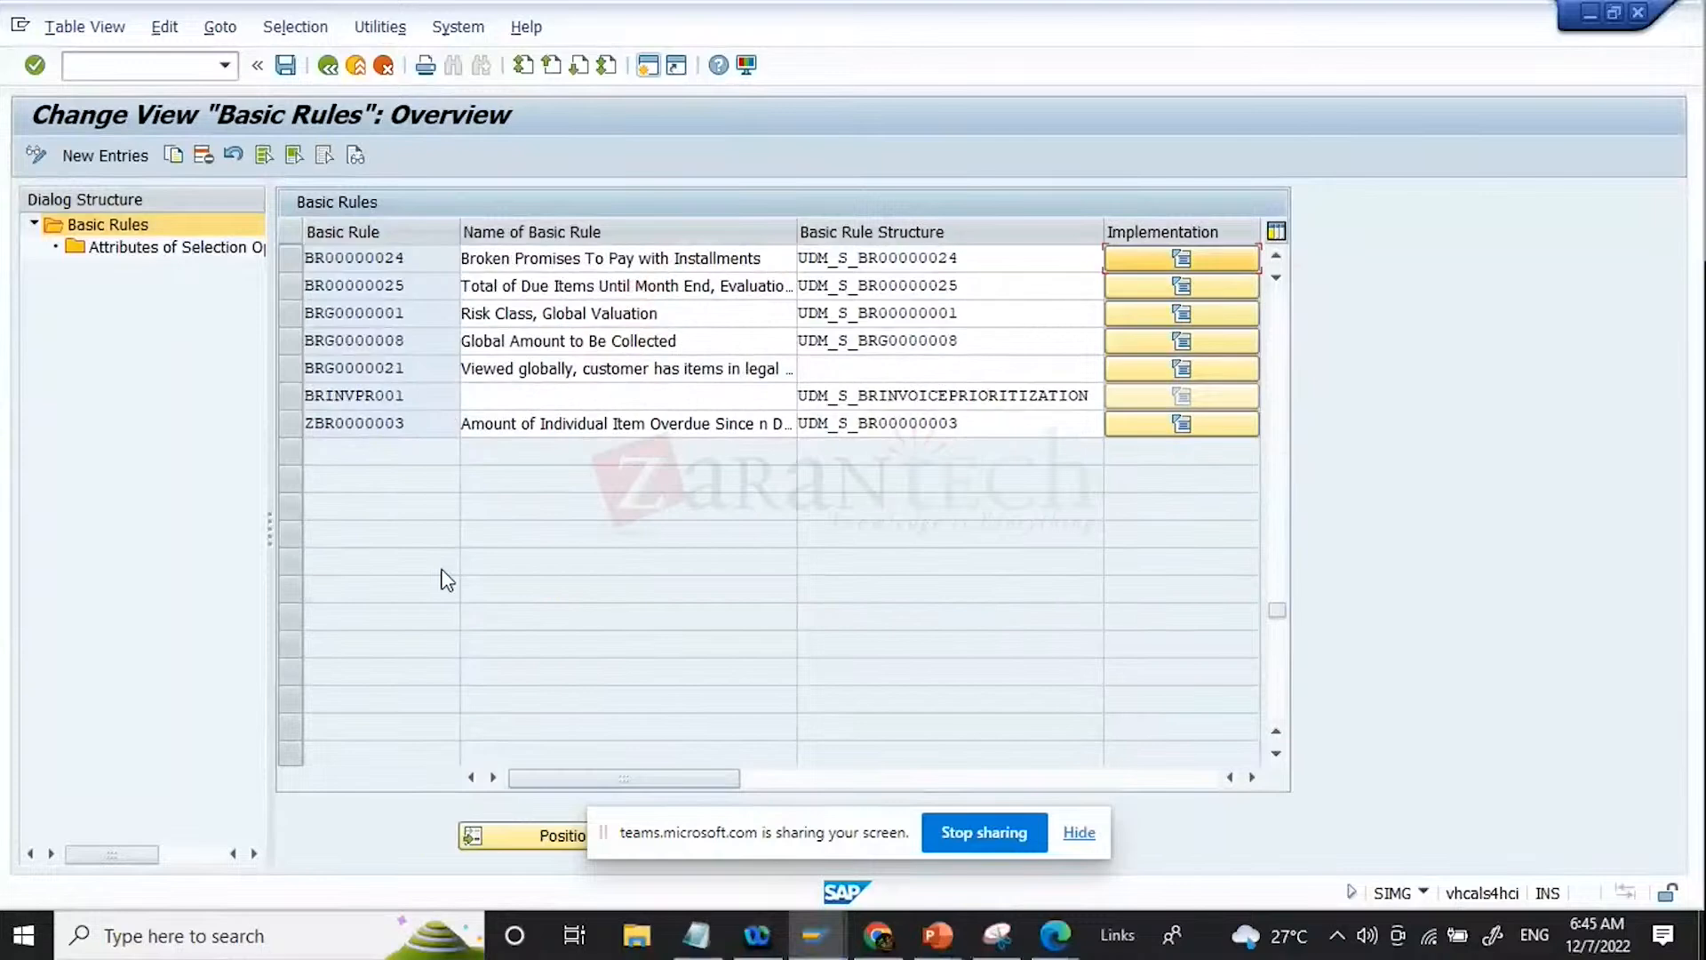
click(878, 935)
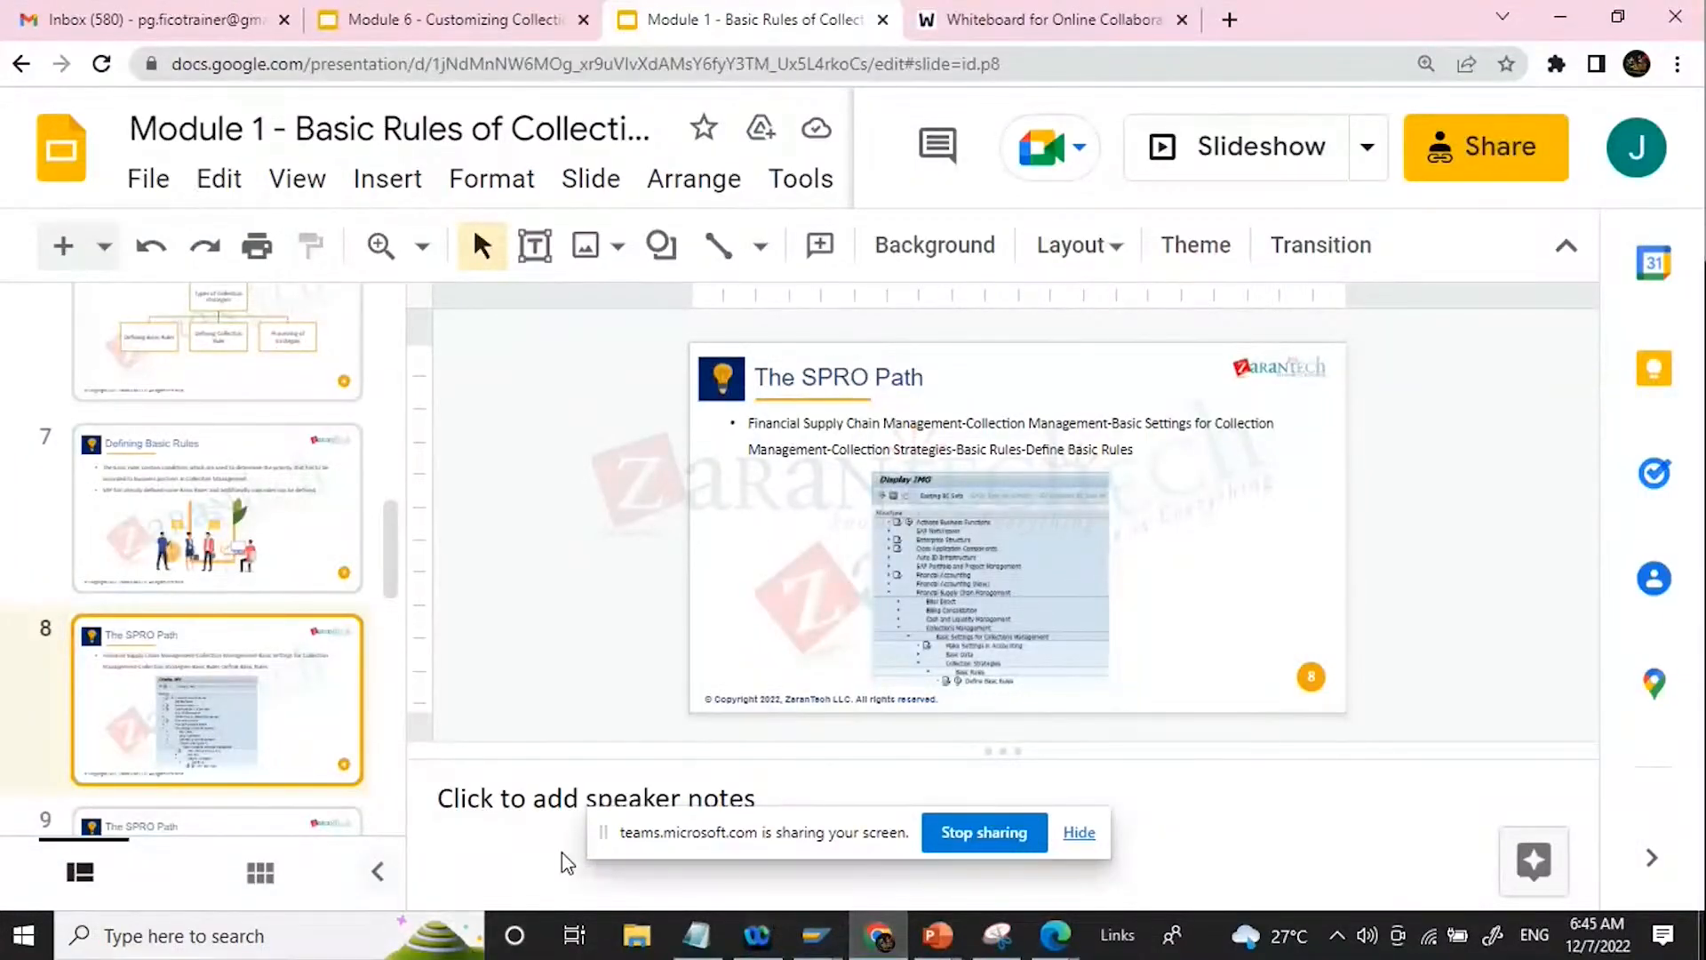
mouse_move(842, 946)
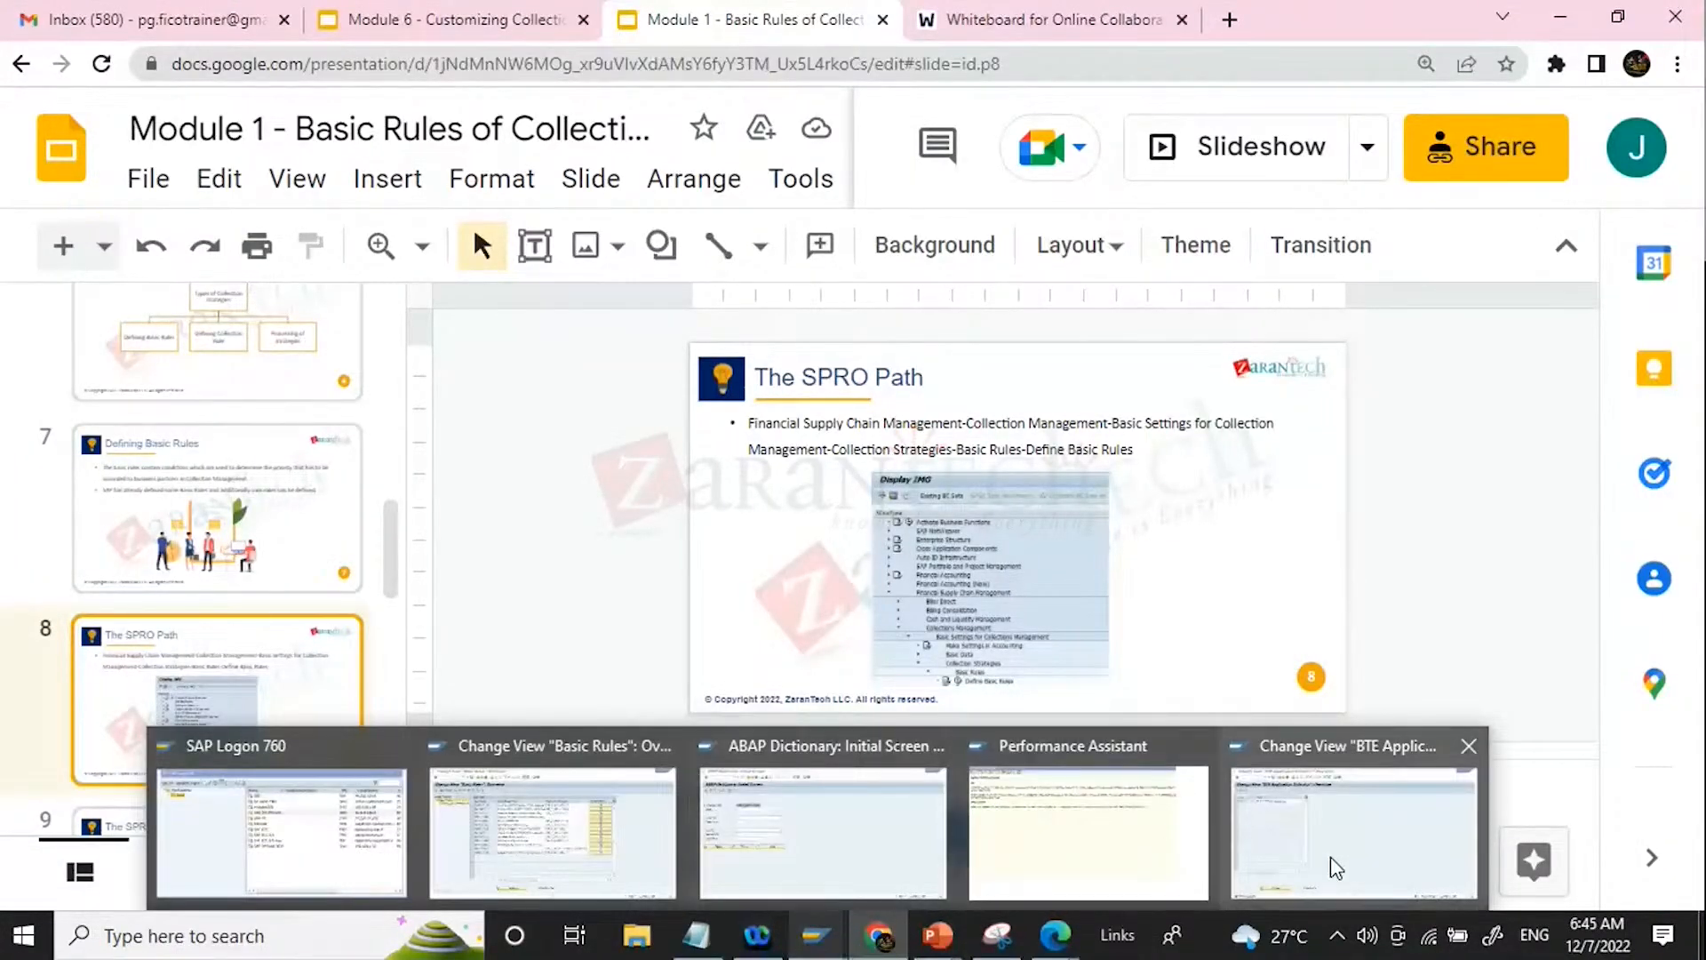
mouse_move(1330, 857)
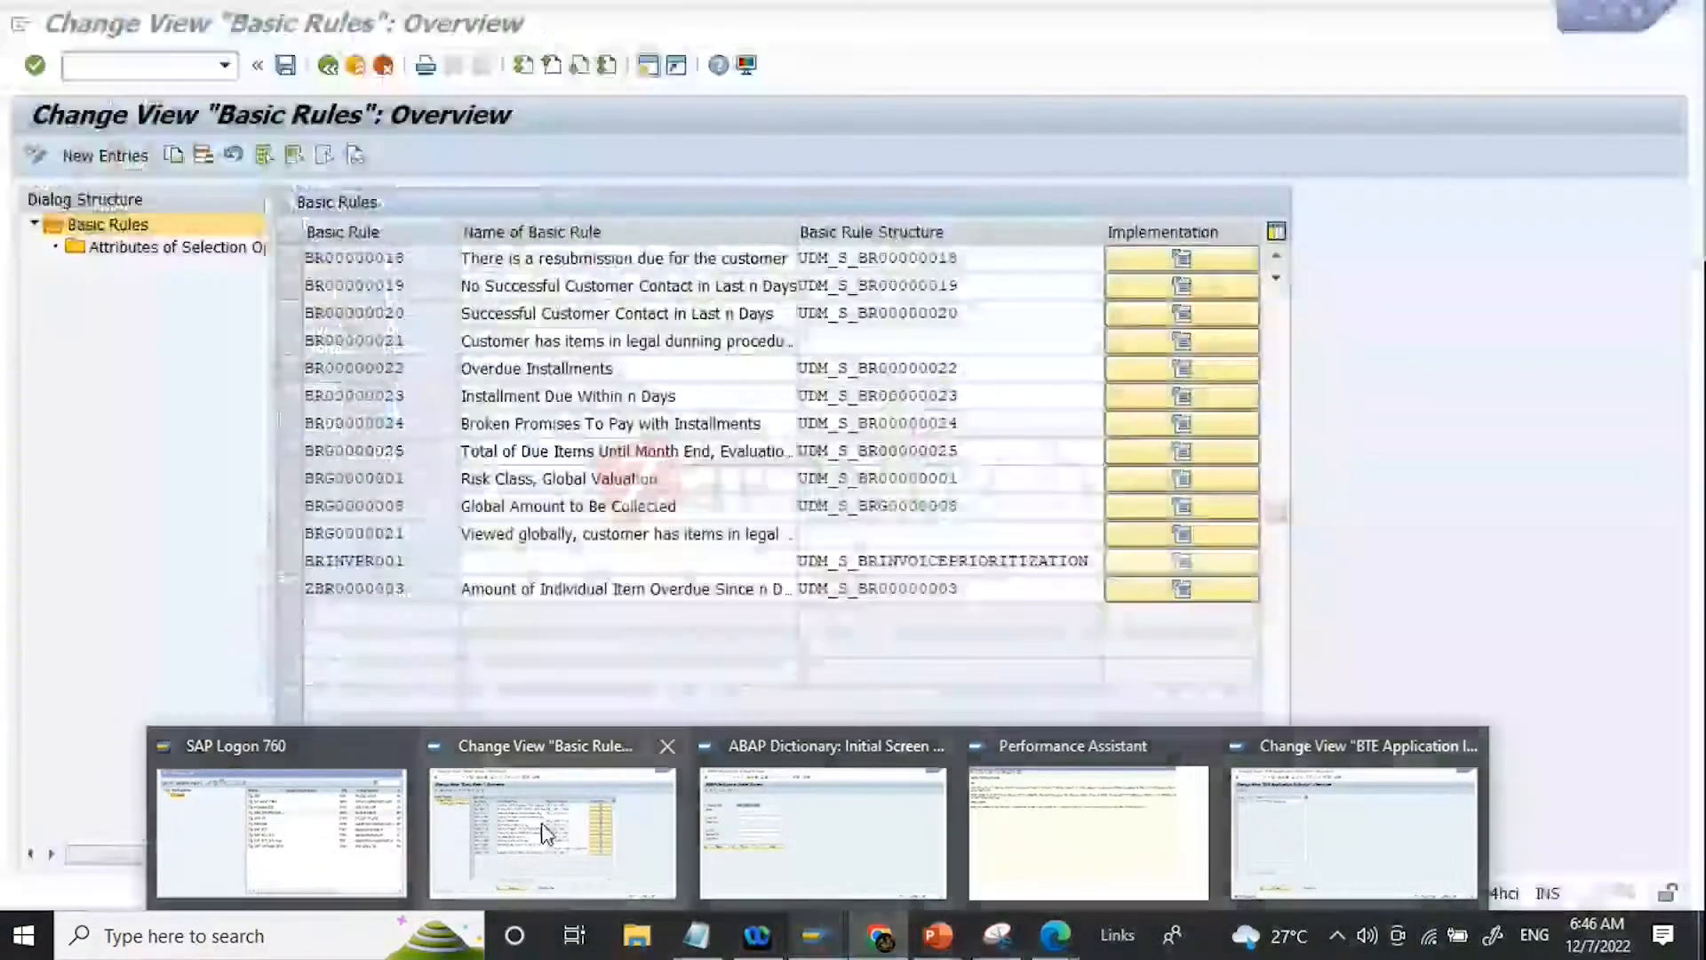
click(546, 833)
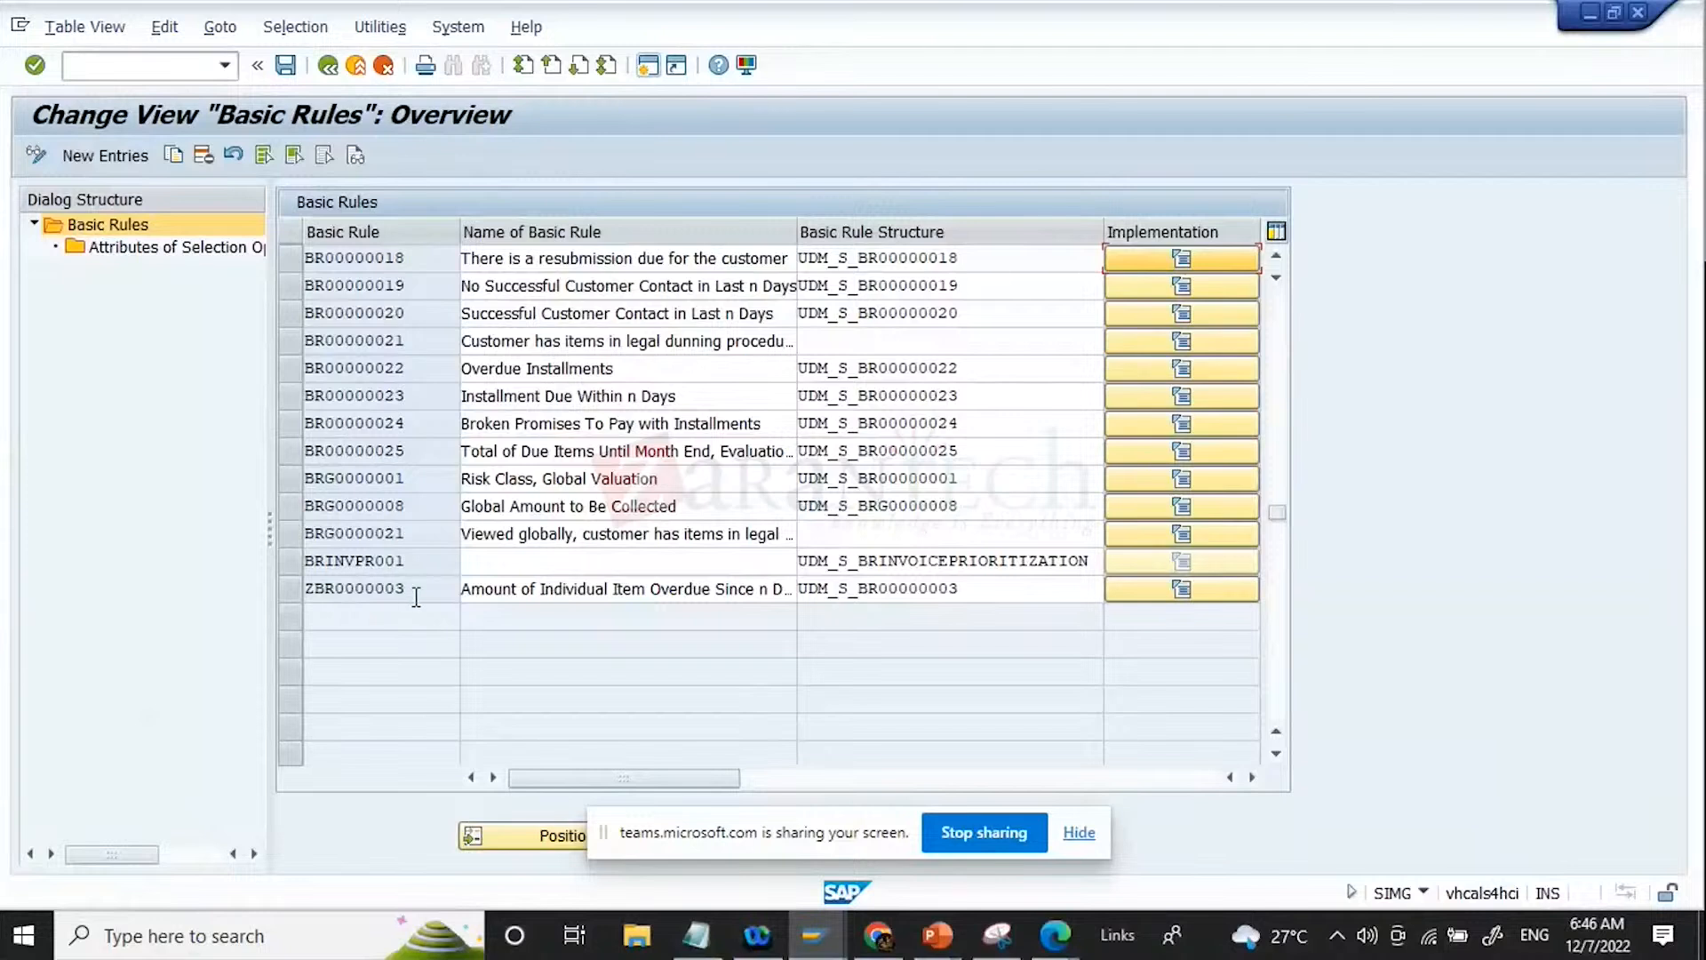
Step: Select basic rule ZBR0000003 and open its attributes of selection options, checking the basic rule and its structure
drag(406, 588, 164, 589)
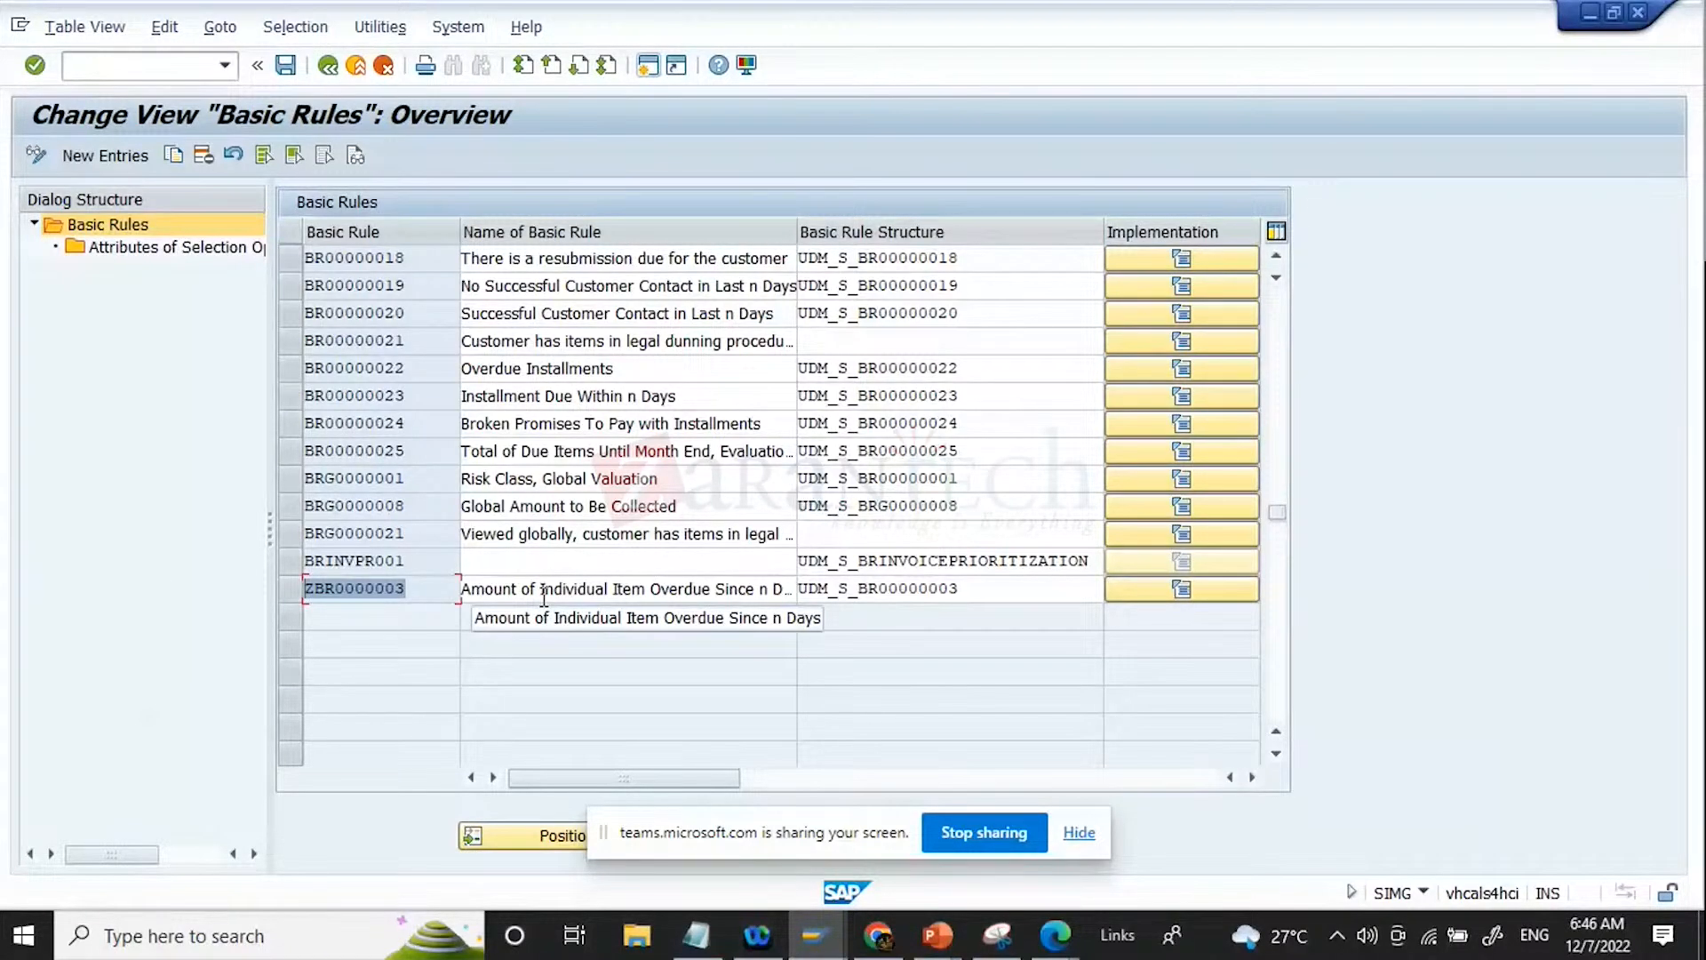
click(423, 593)
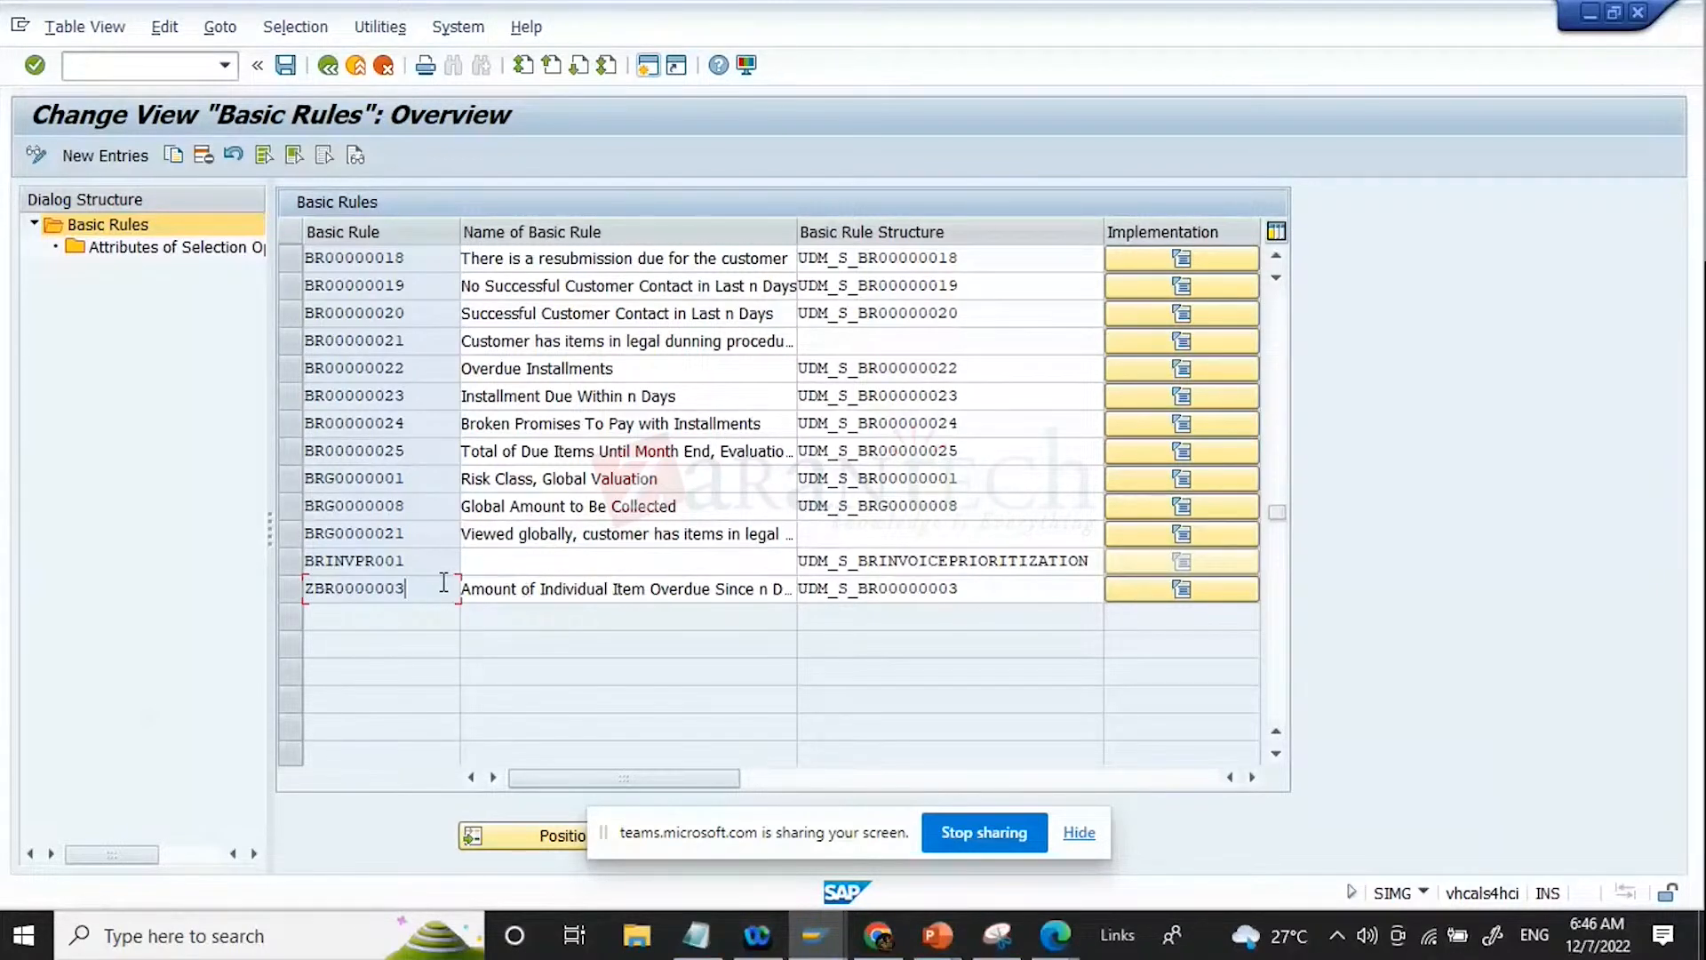
drag(469, 591, 819, 633)
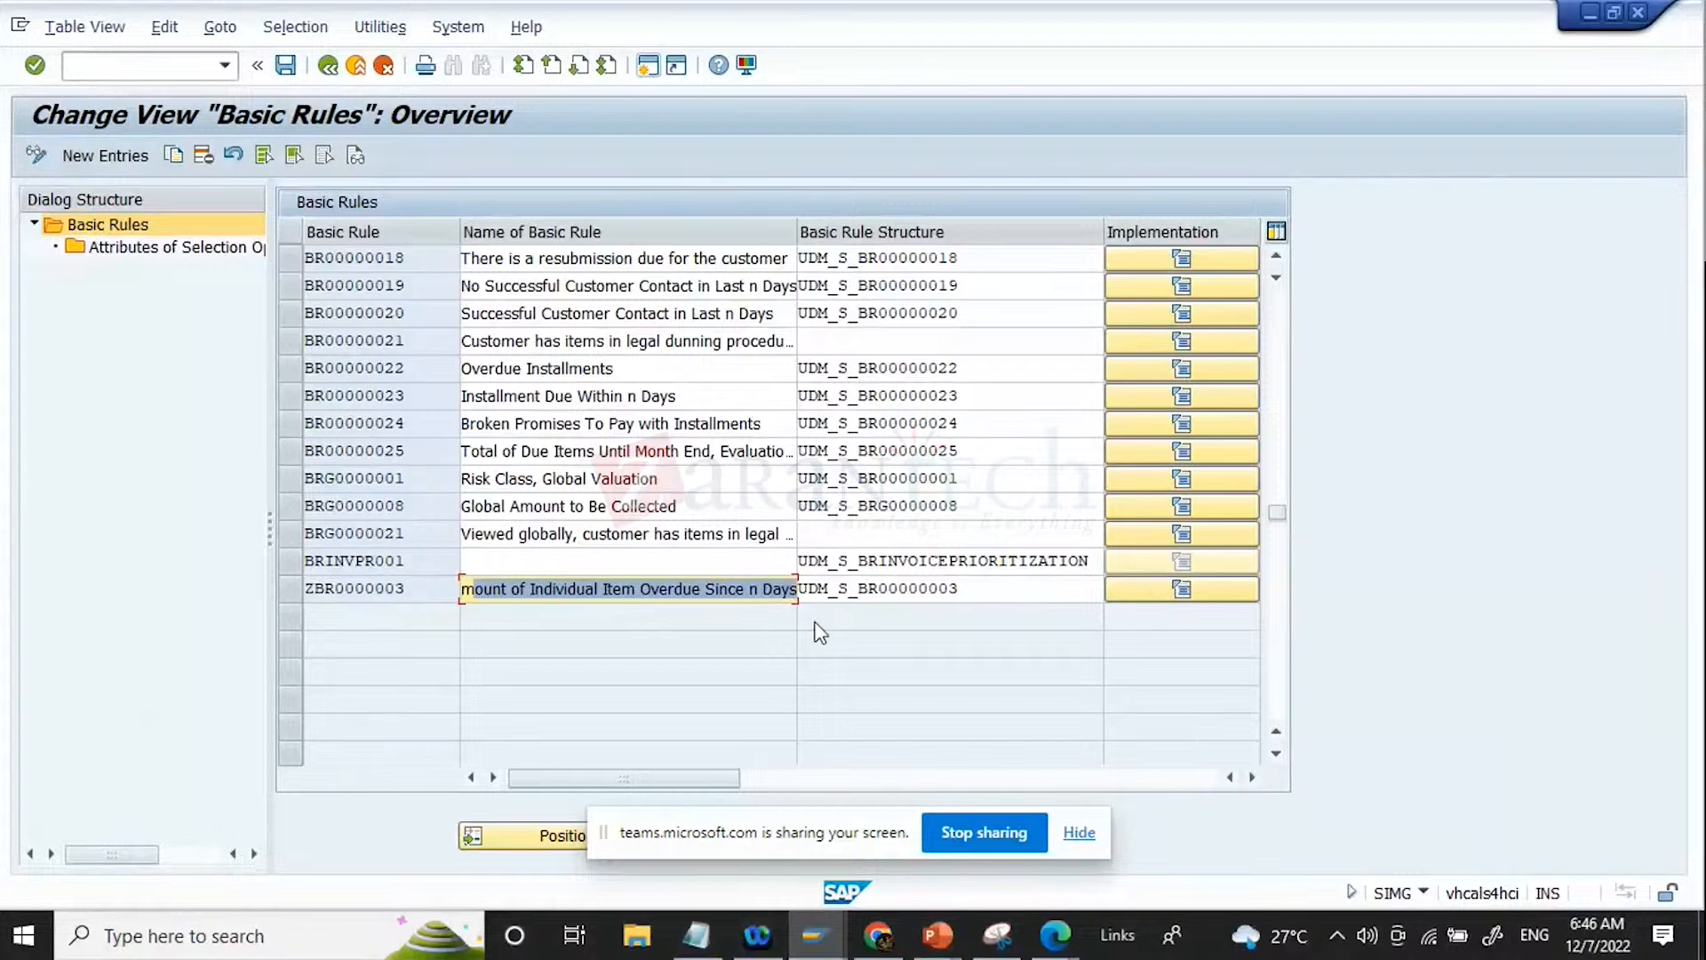
click(290, 589)
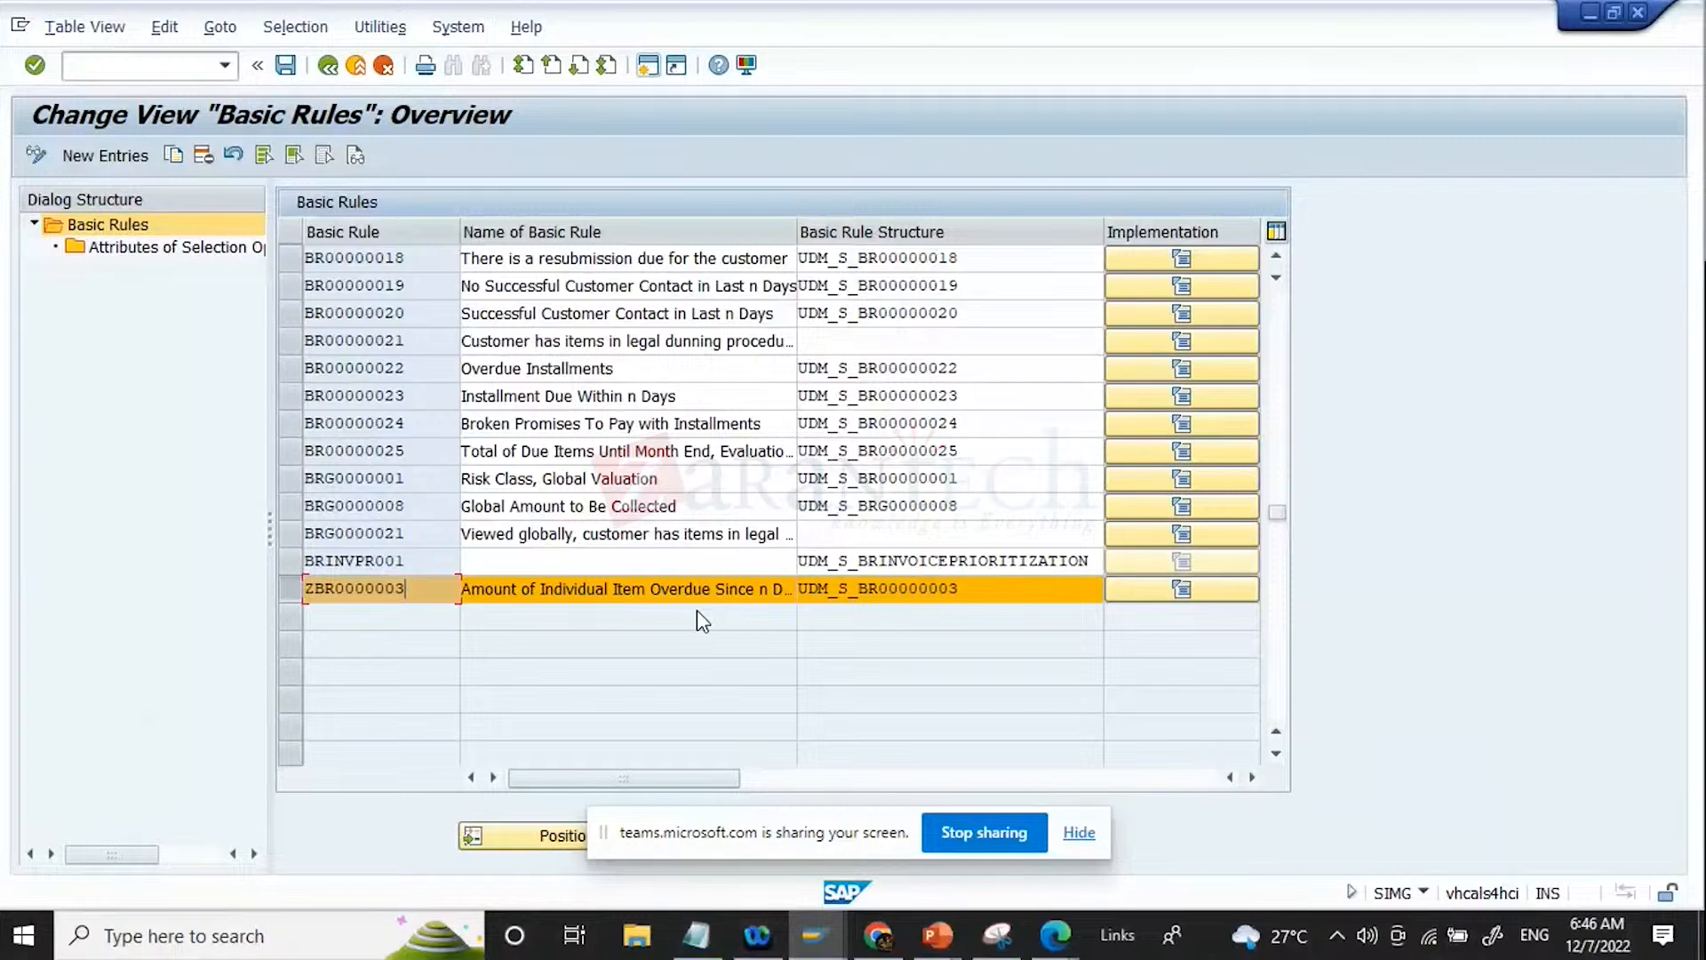
double_click(191, 249)
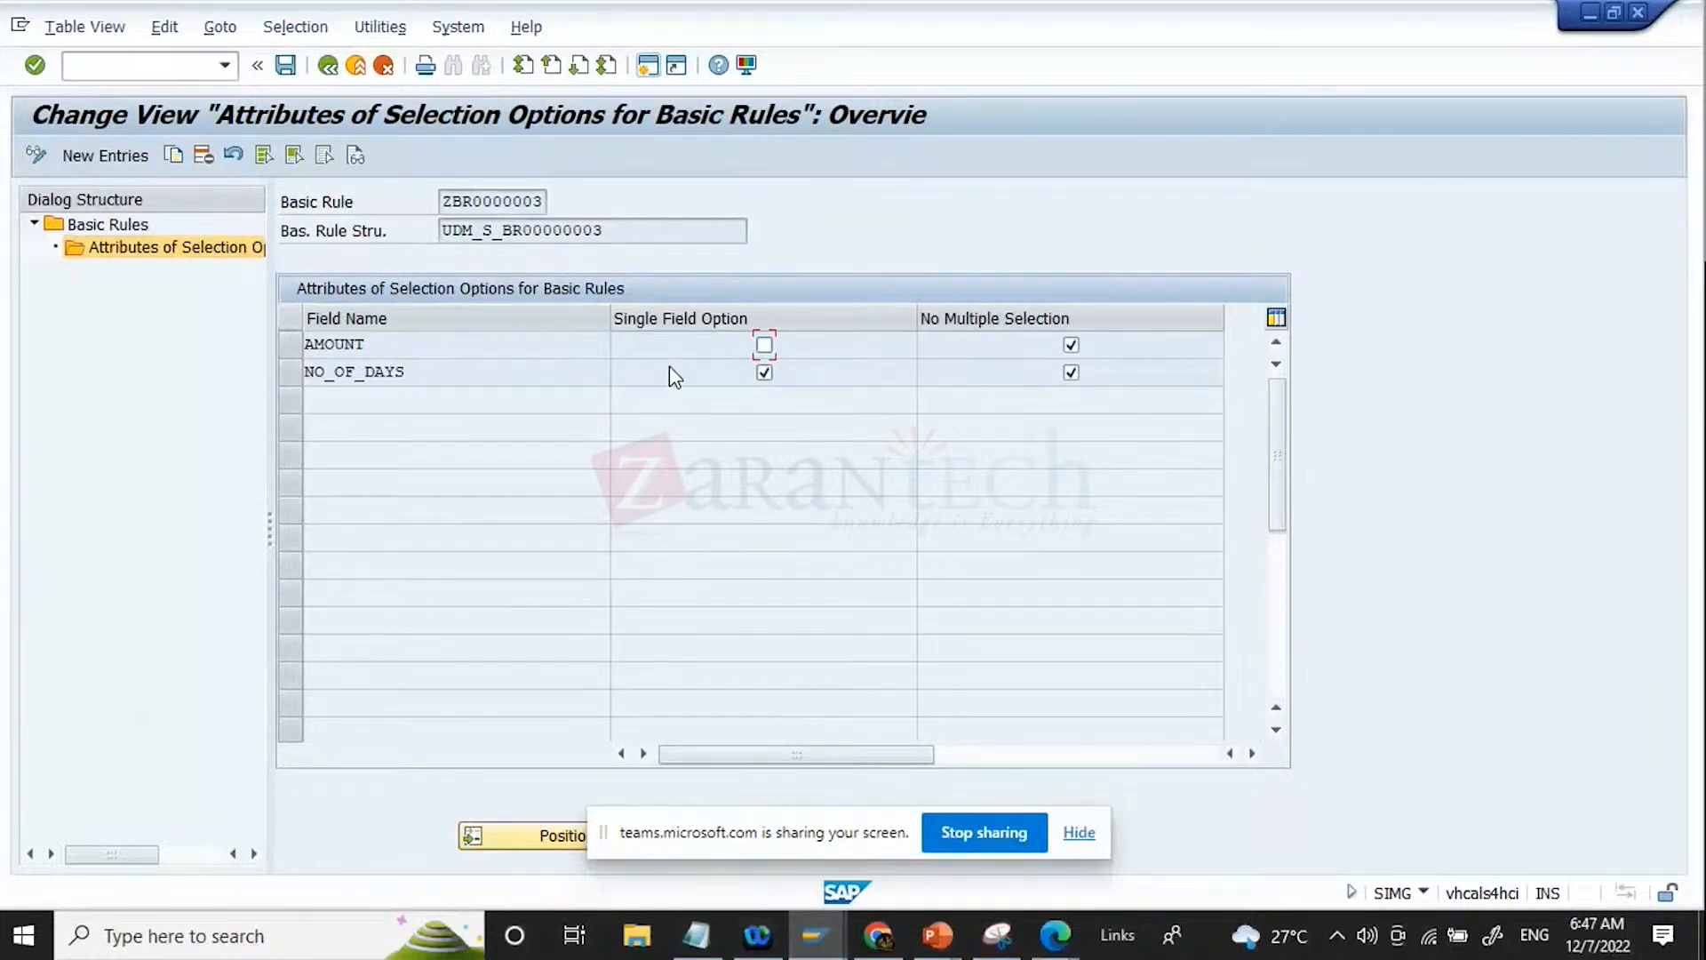
double_click(446, 201)
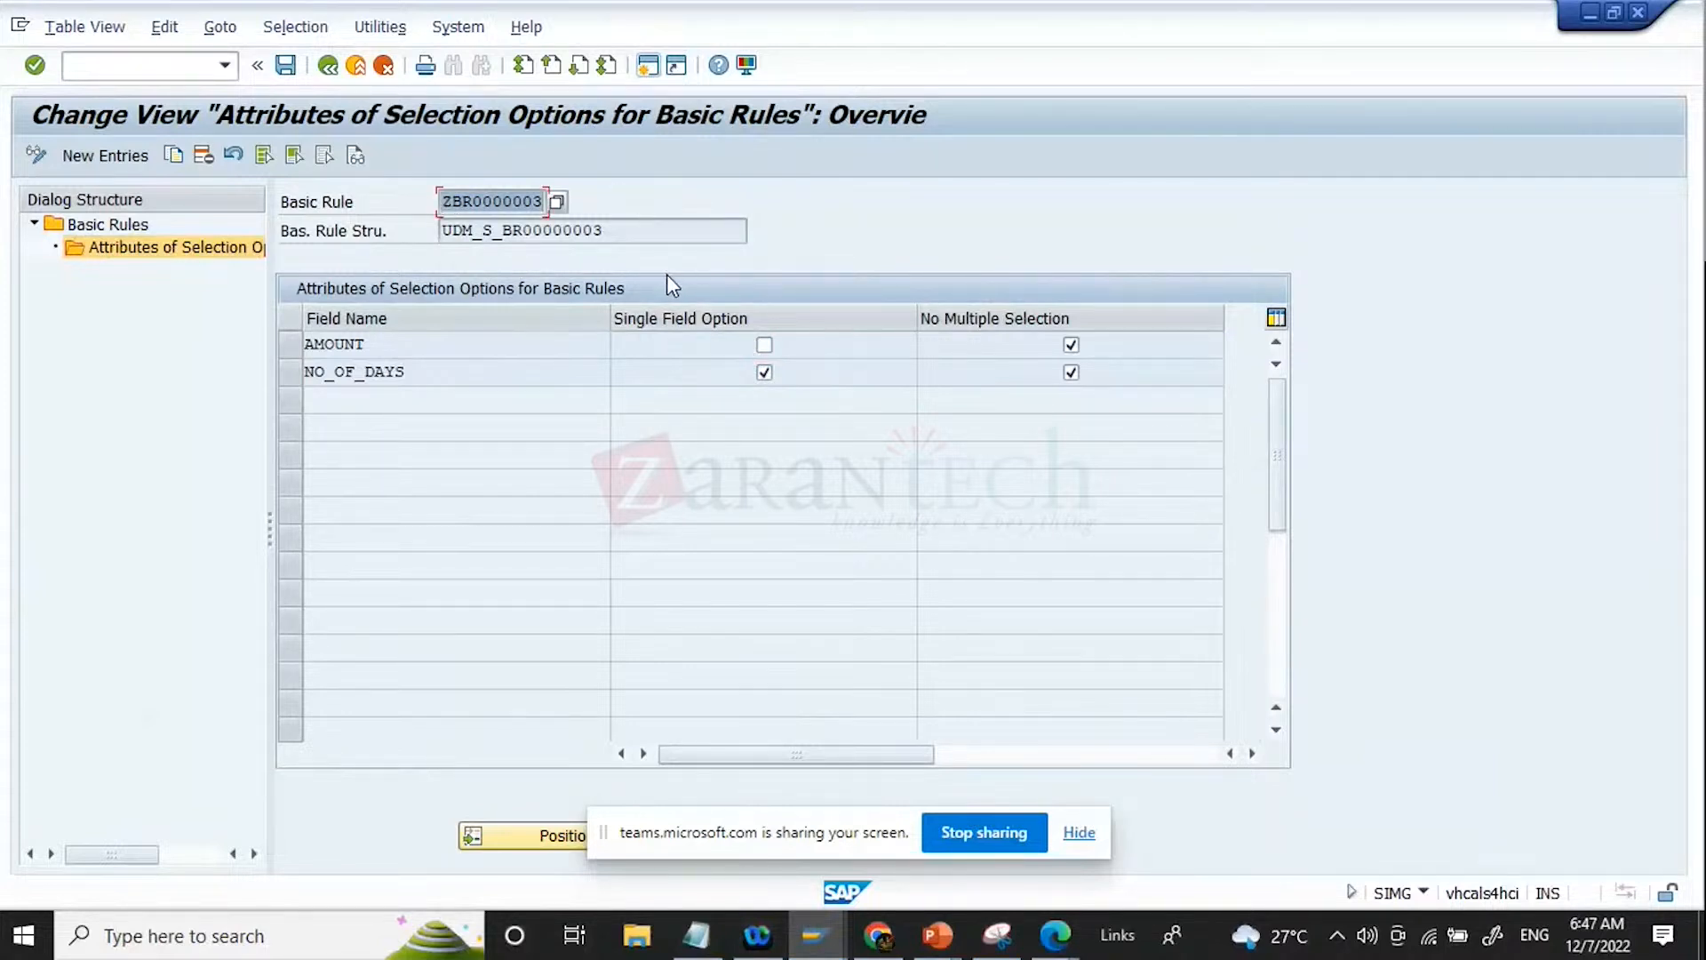
double_click(639, 234)
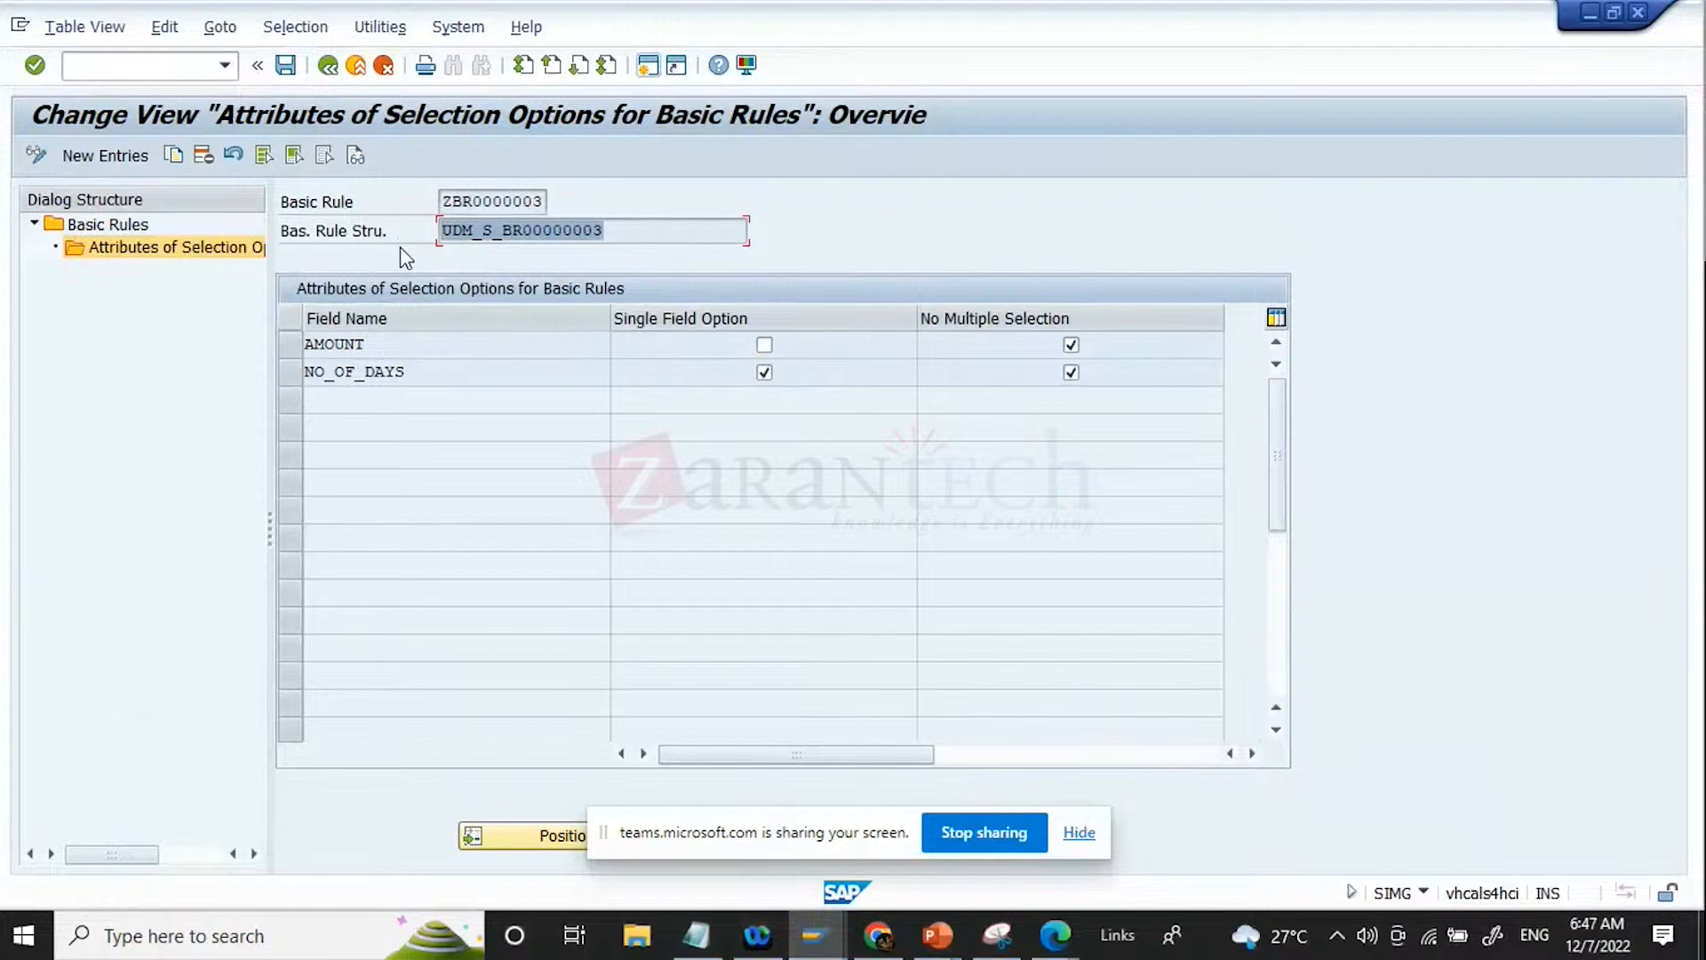
double_click(449, 200)
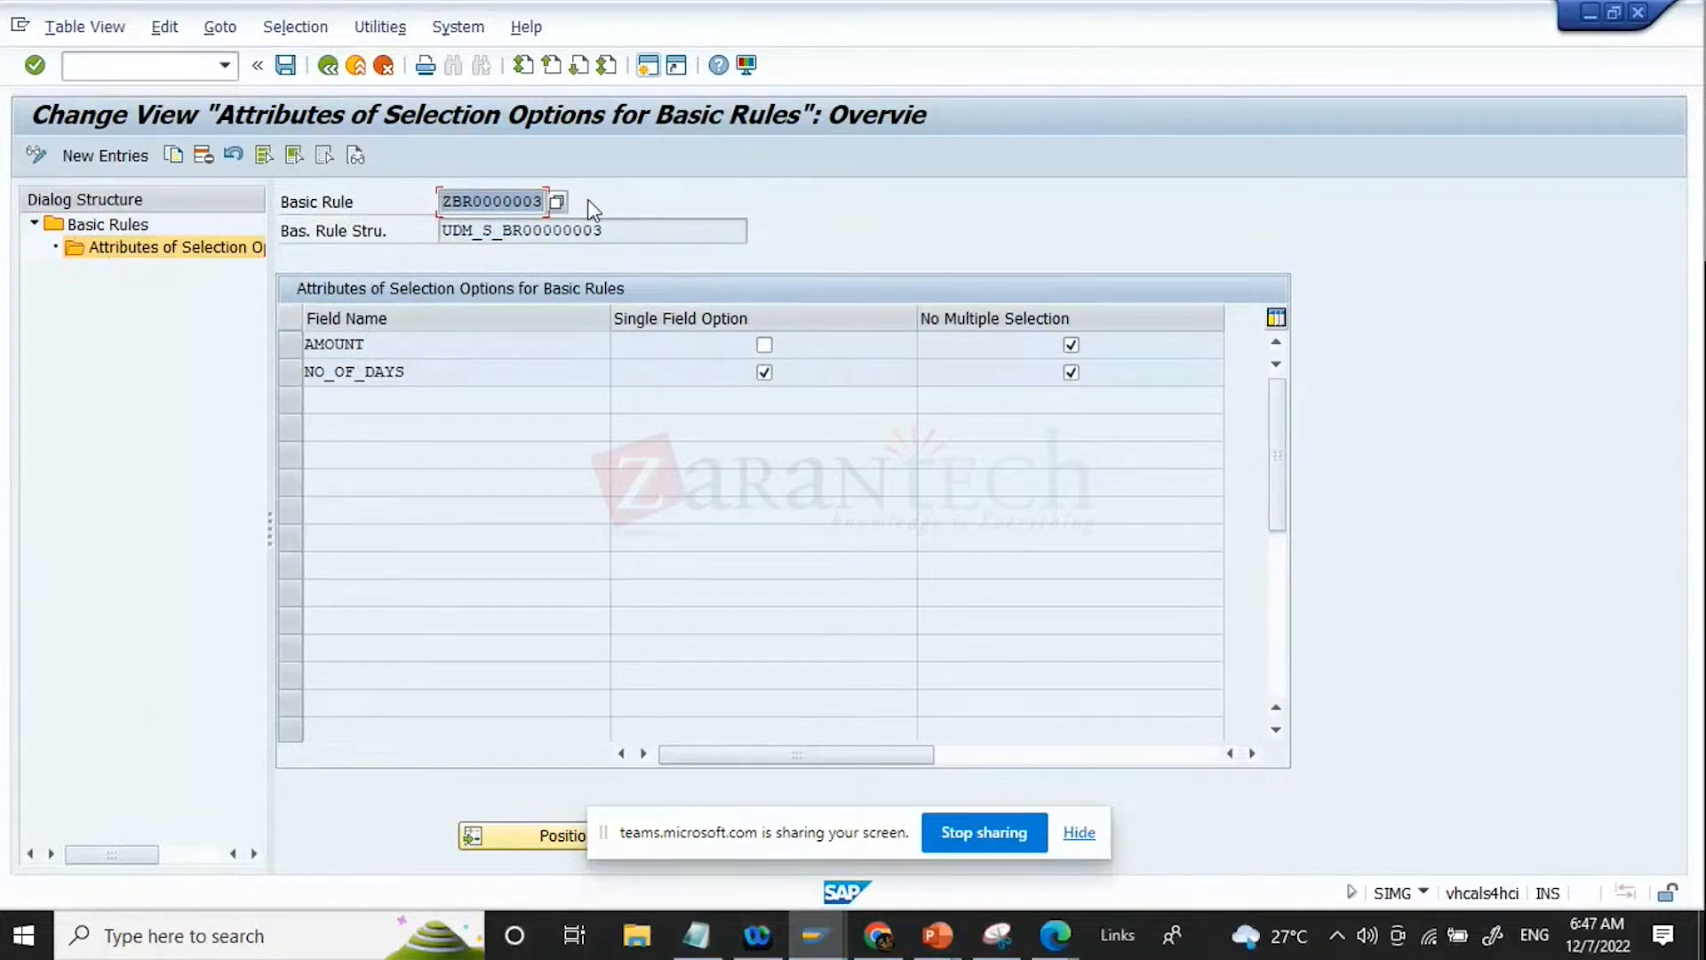
Step: Disable No Multiple Selection for ZBR0000003's AMOUNT field, leave Single Field Option off, and save to workbench request S4HK902428
click(764, 346)
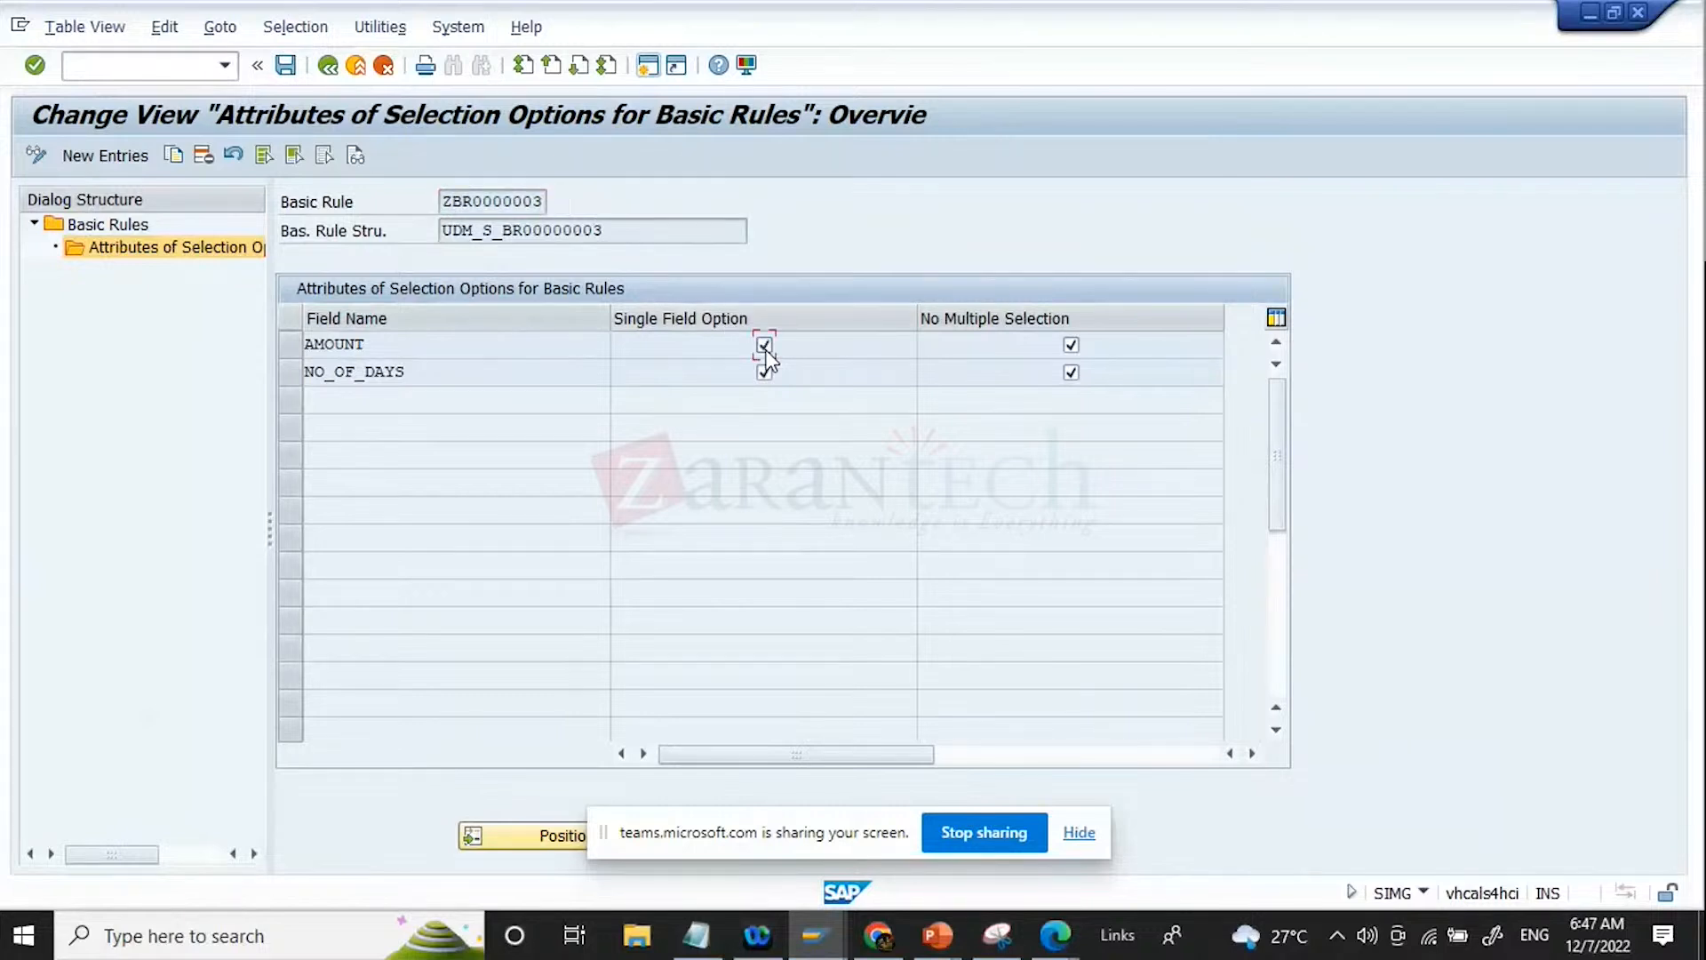
click(1071, 345)
click(764, 345)
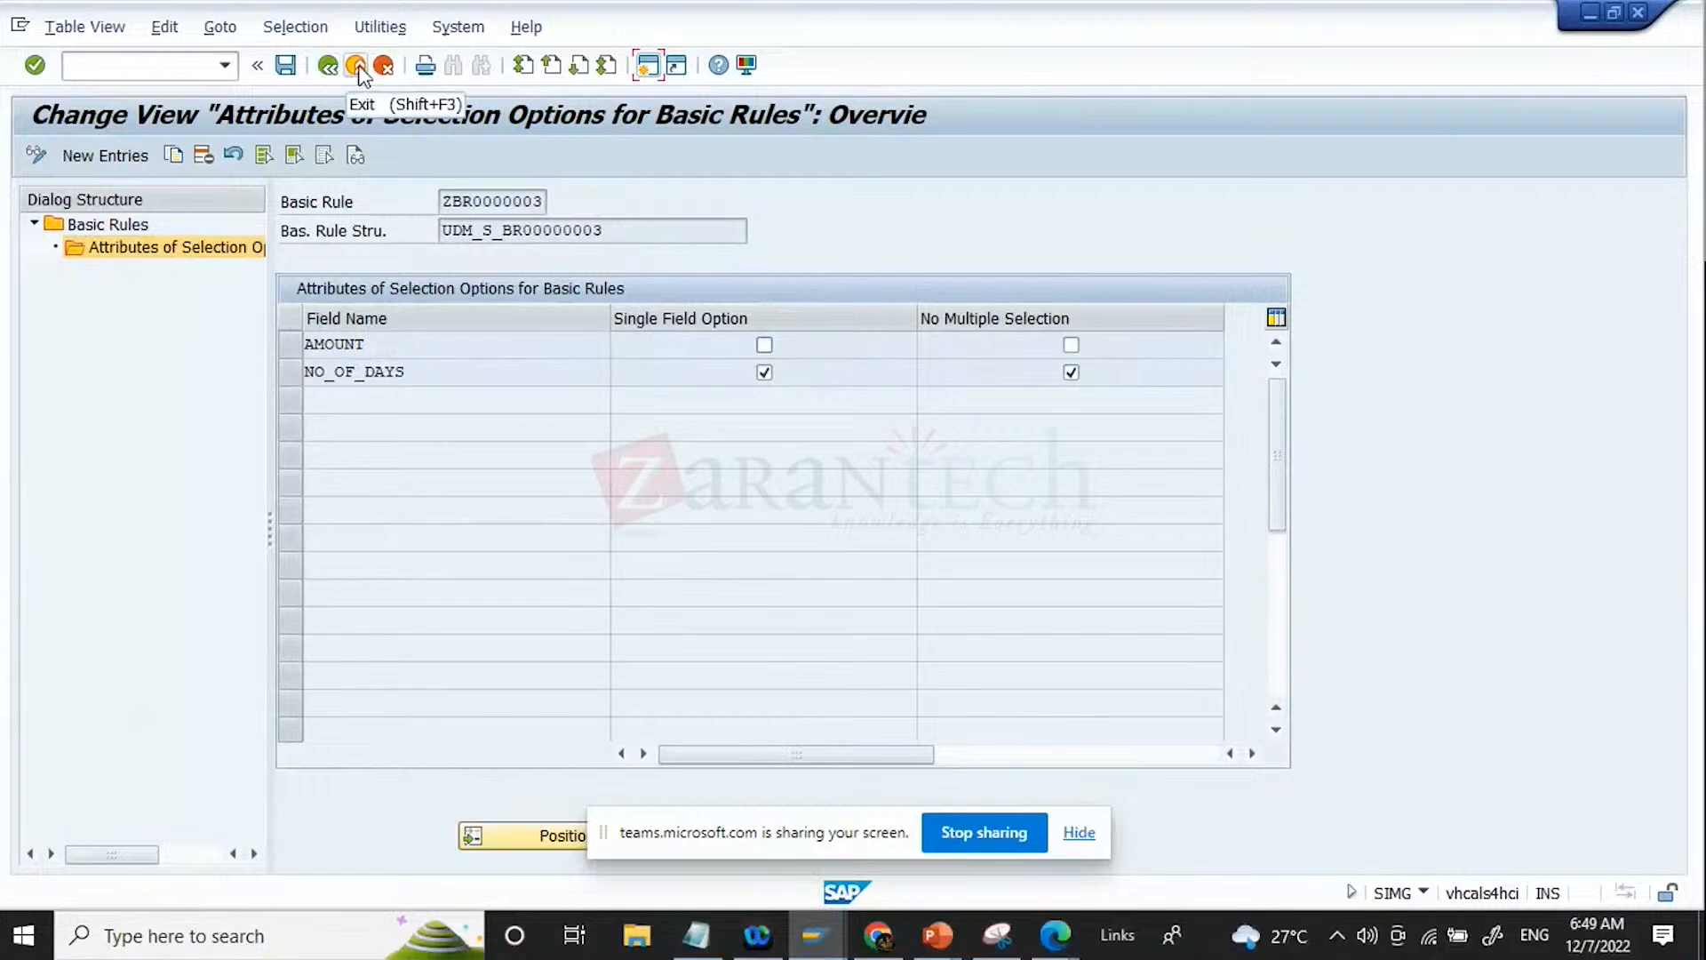
click(279, 69)
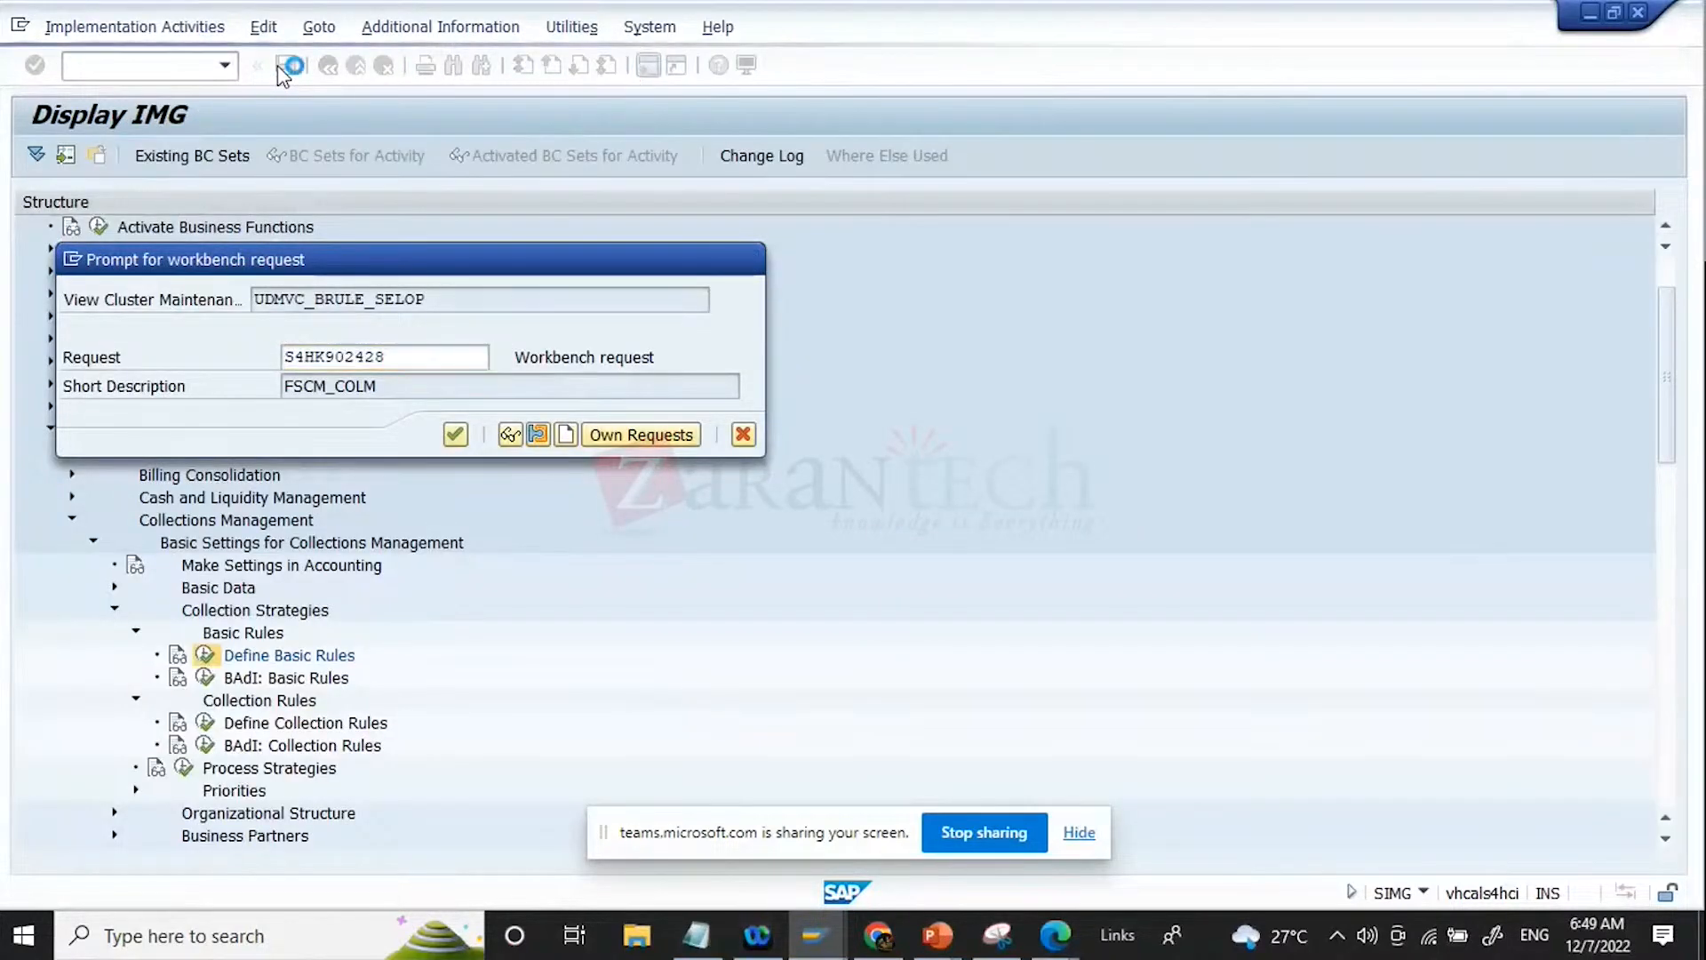
key(Return)
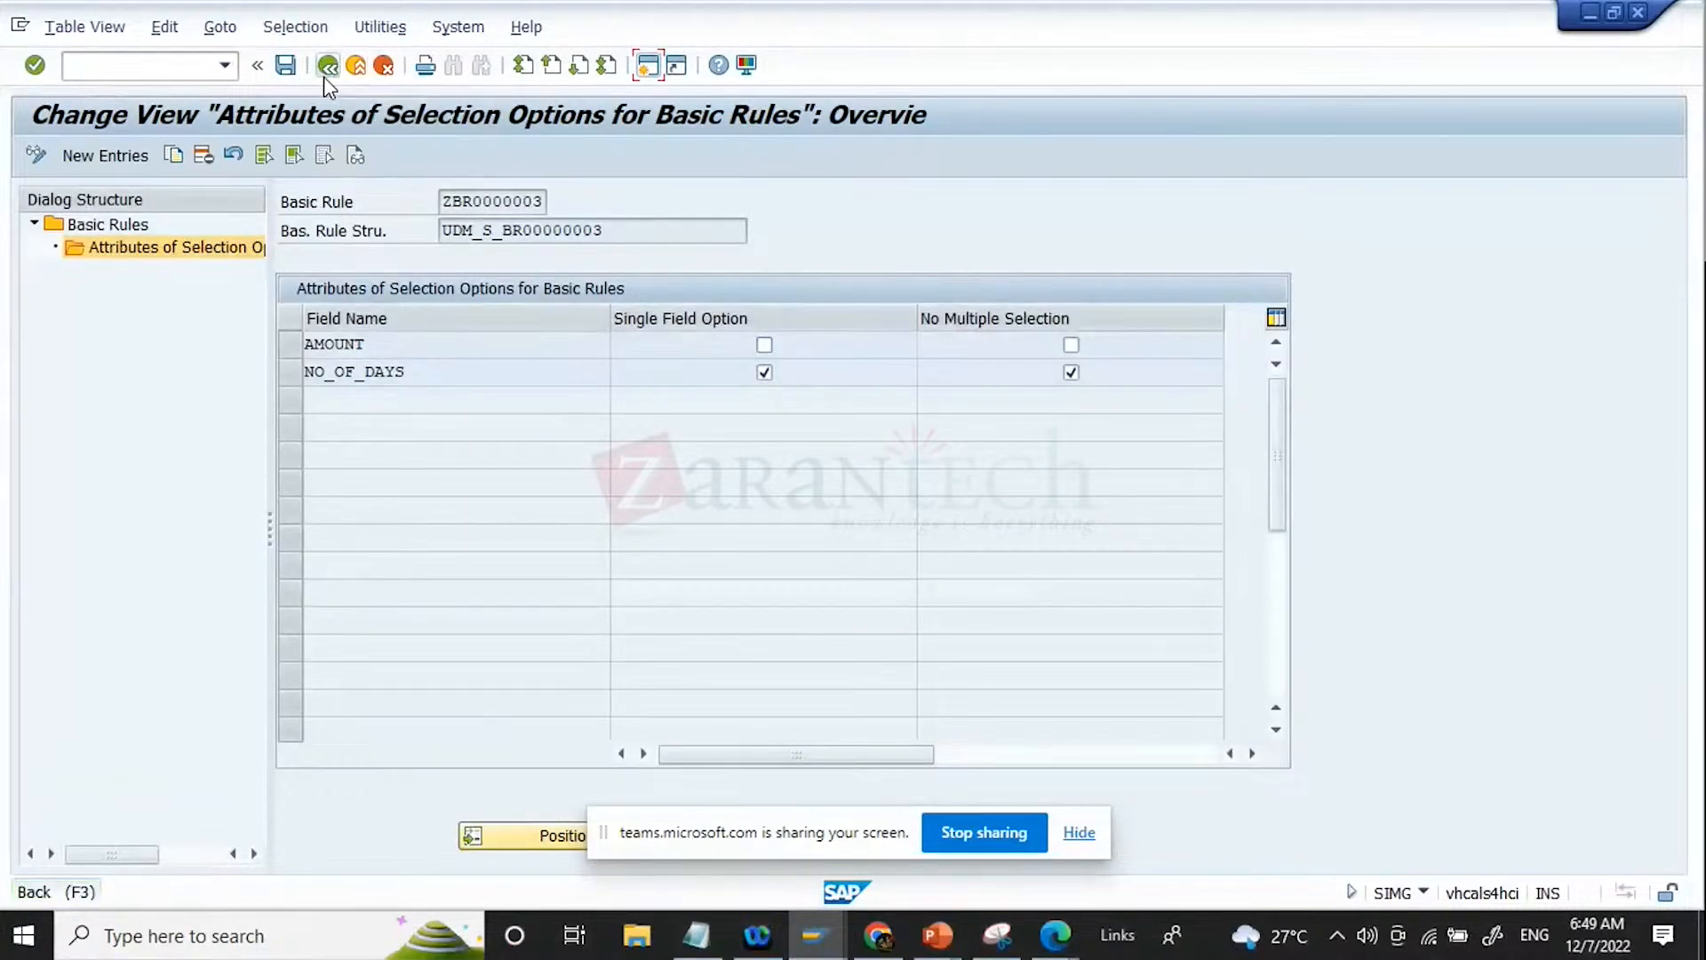
Step: Return to the Basic Rules overview and look over the entries ZBR0000003, BR00000021 and BR00000020
click(325, 78)
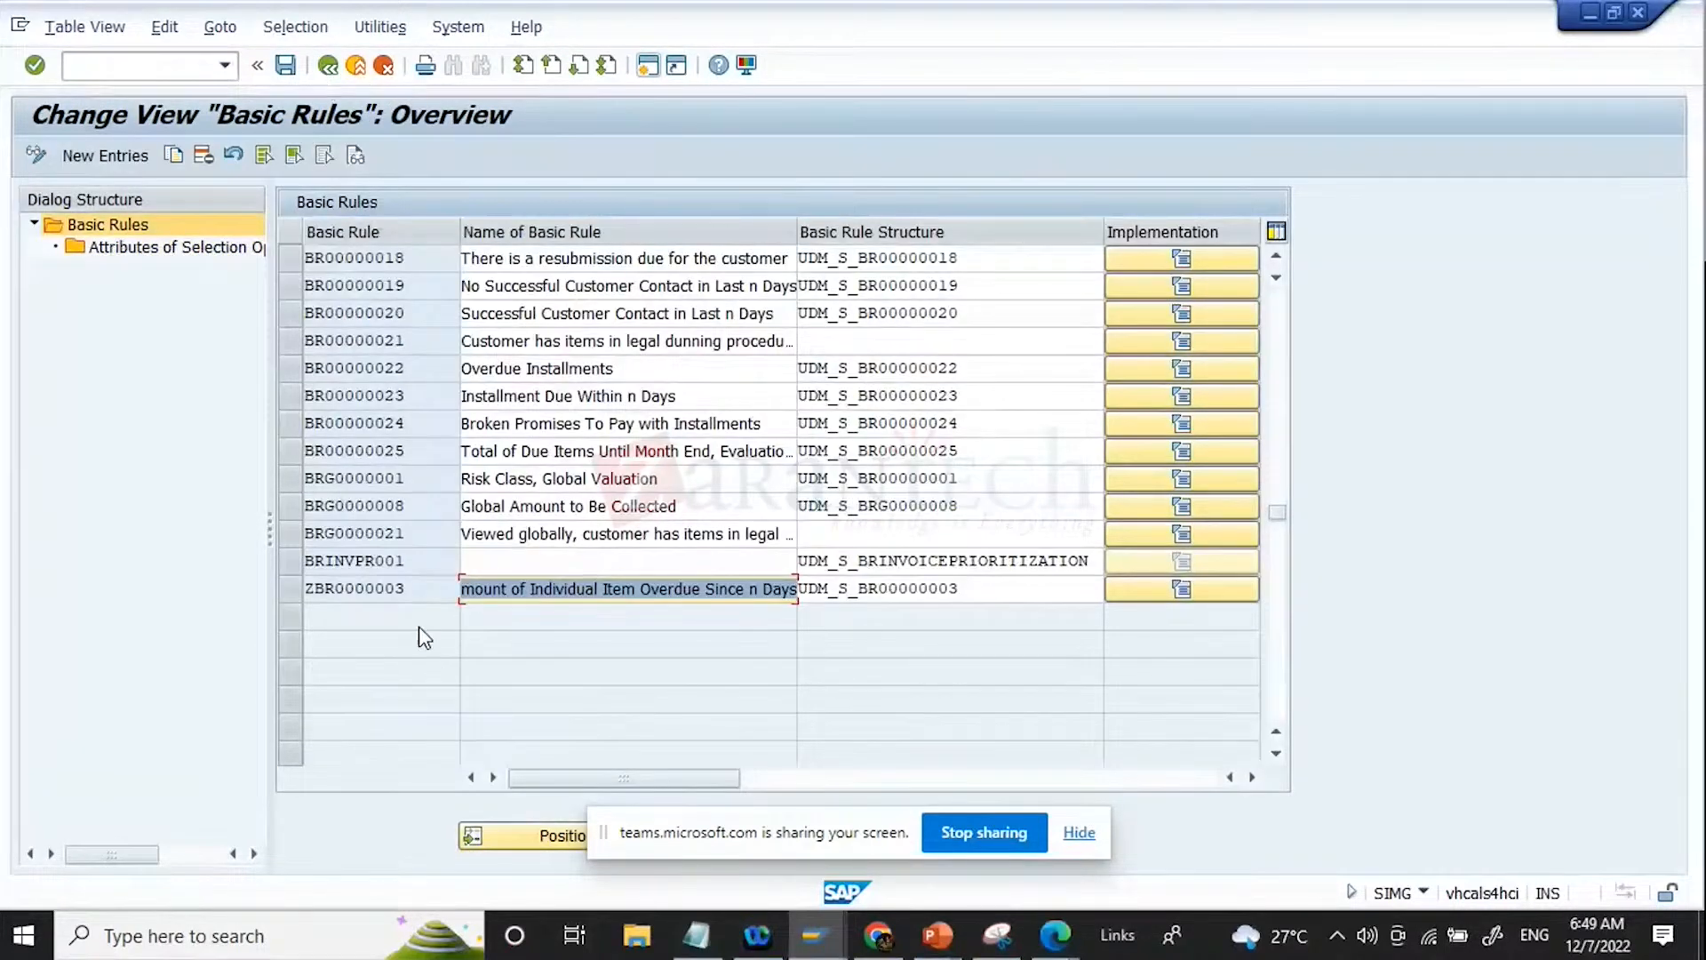
click(427, 594)
drag(607, 593, 846, 597)
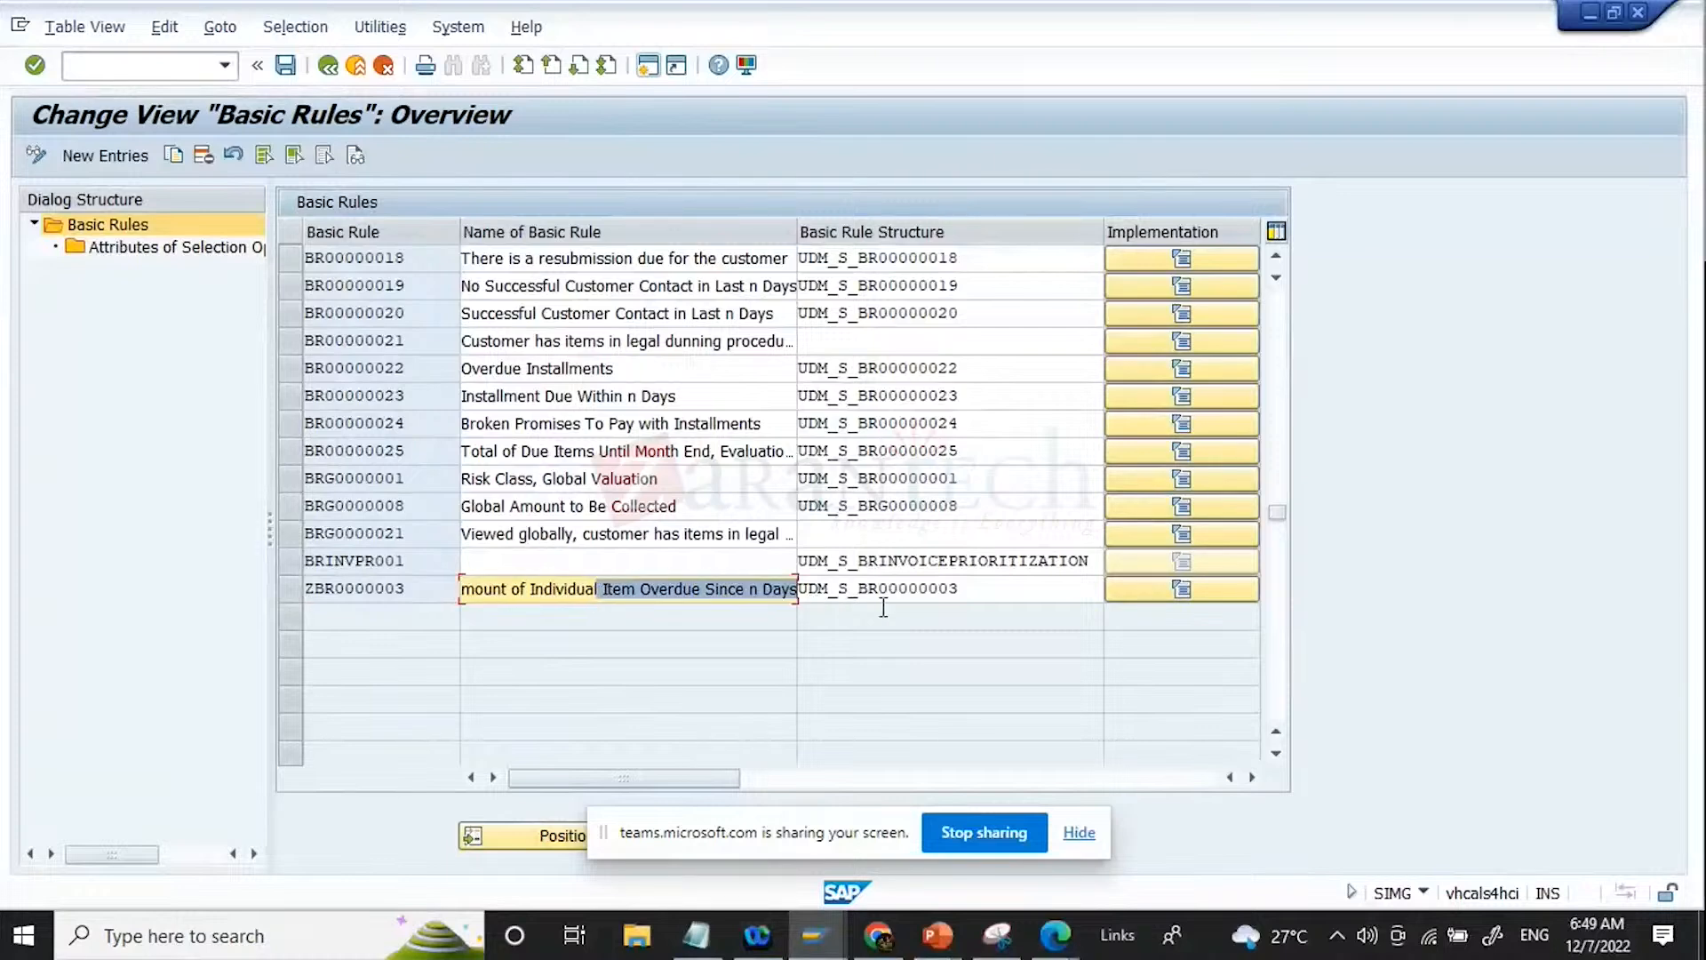
scroll(545, 418, up, 1)
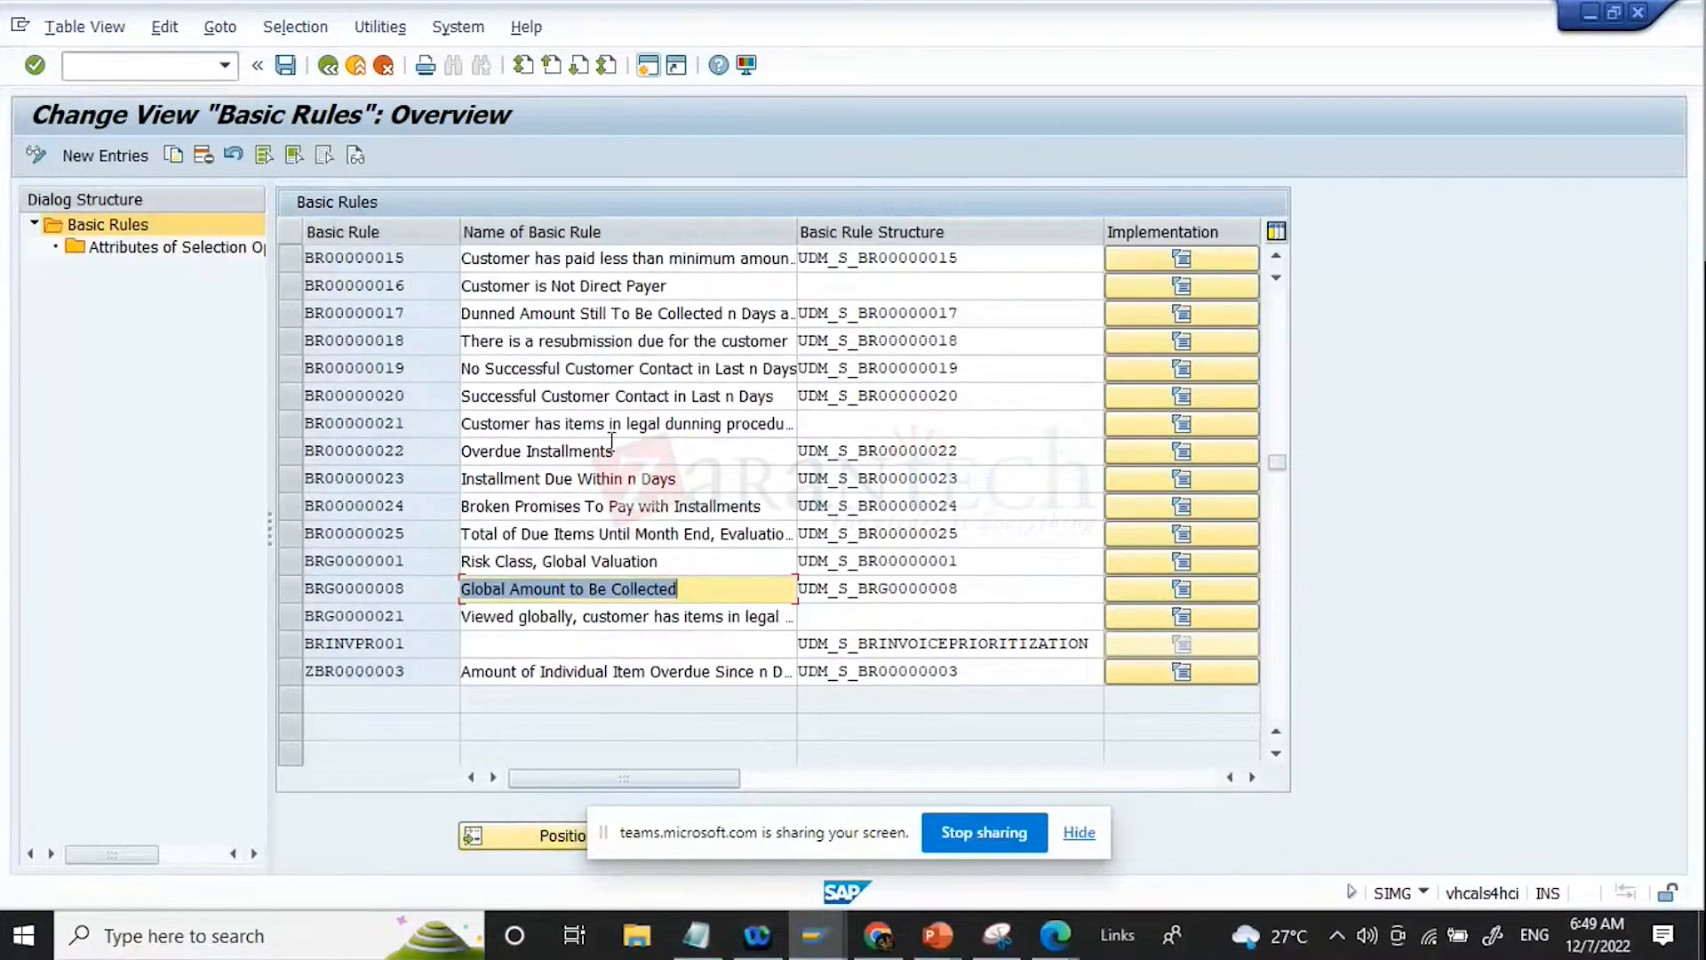
click(300, 425)
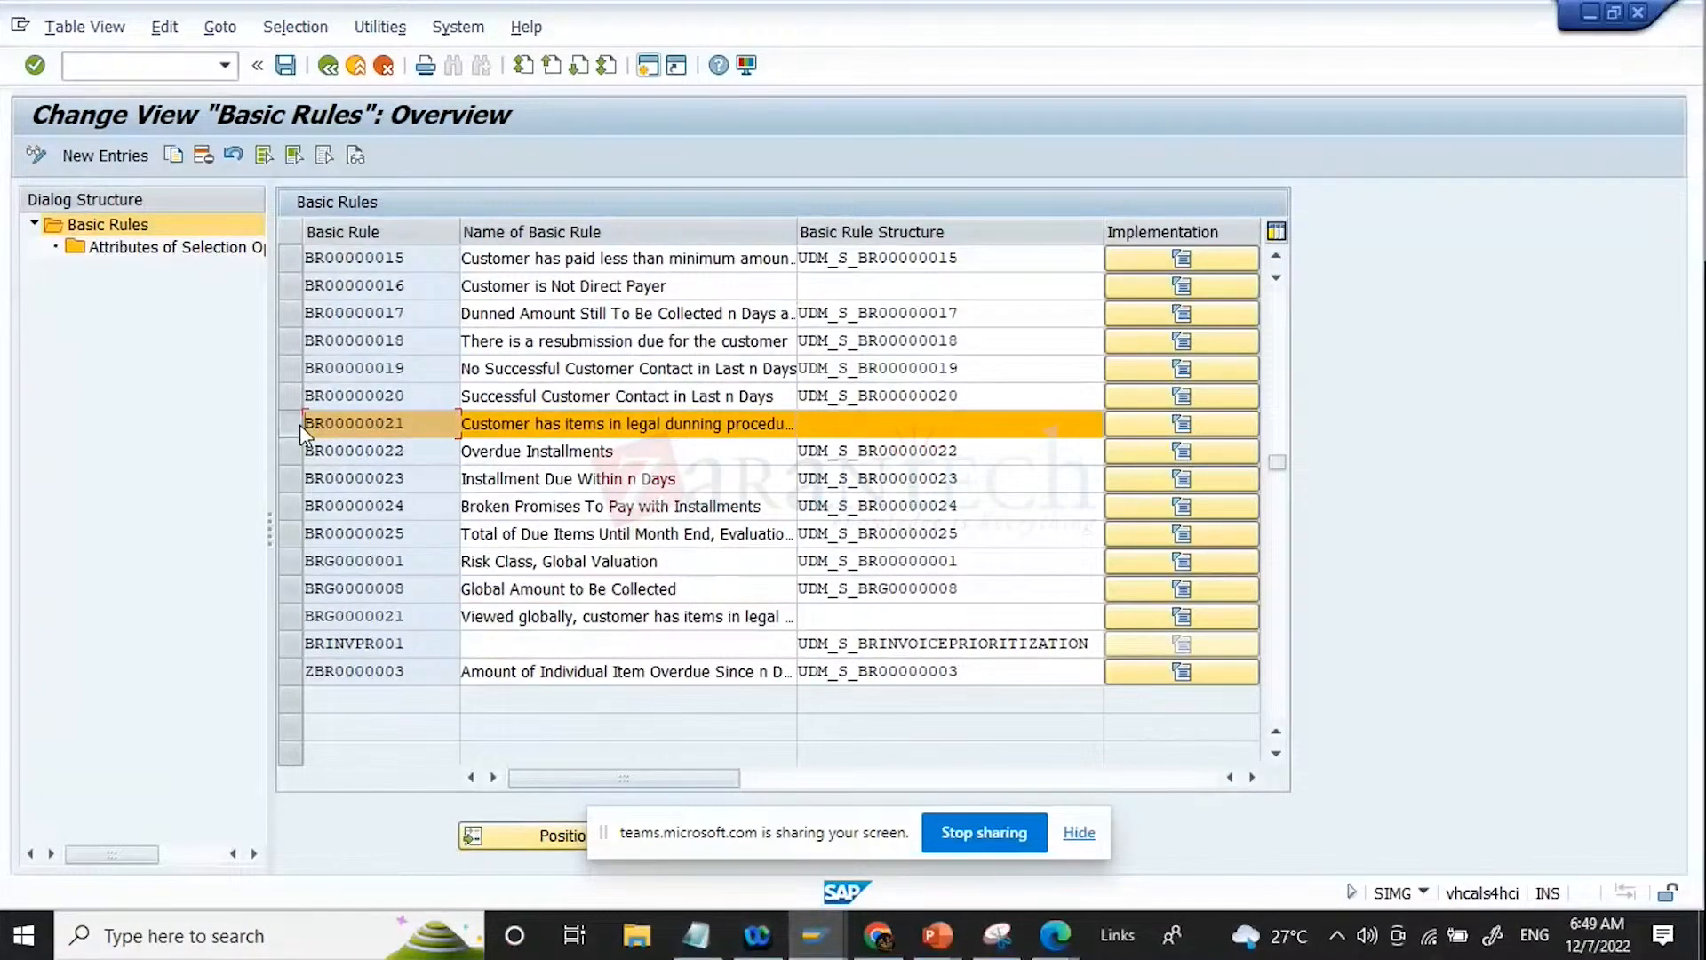
click(302, 395)
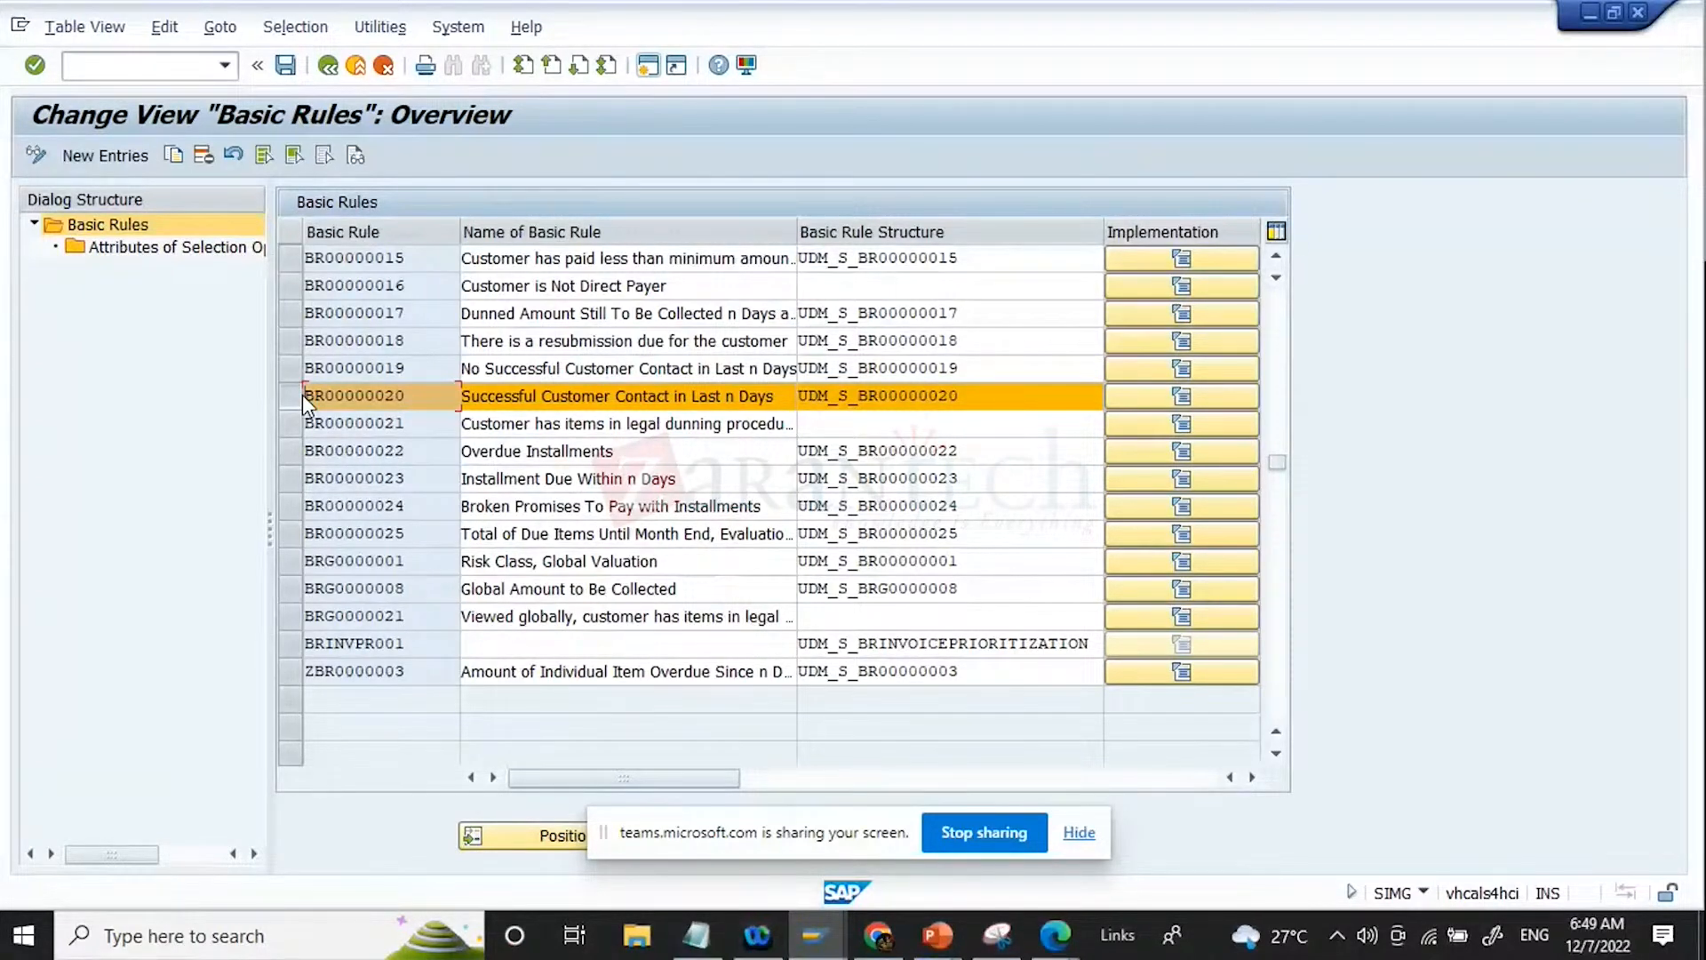
Step: Open the attributes of selection options for basic rule BR00000020, examine its fields, and return to the rules overview
double_click(396, 394)
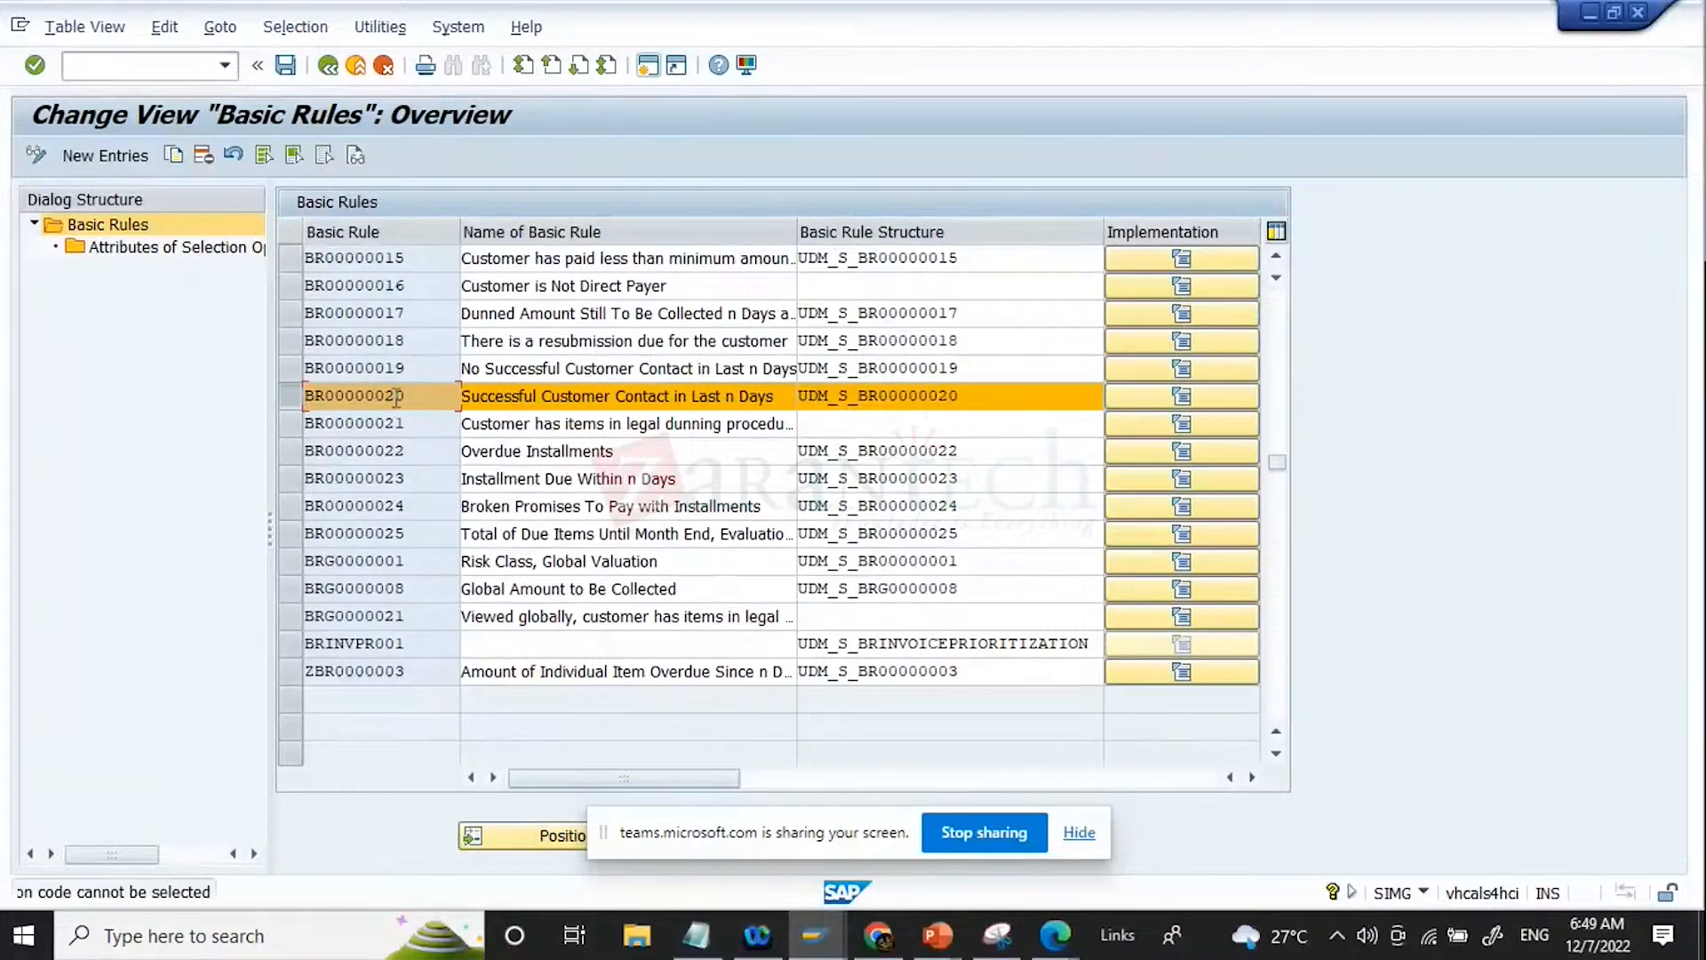
click(194, 248)
double_click(192, 245)
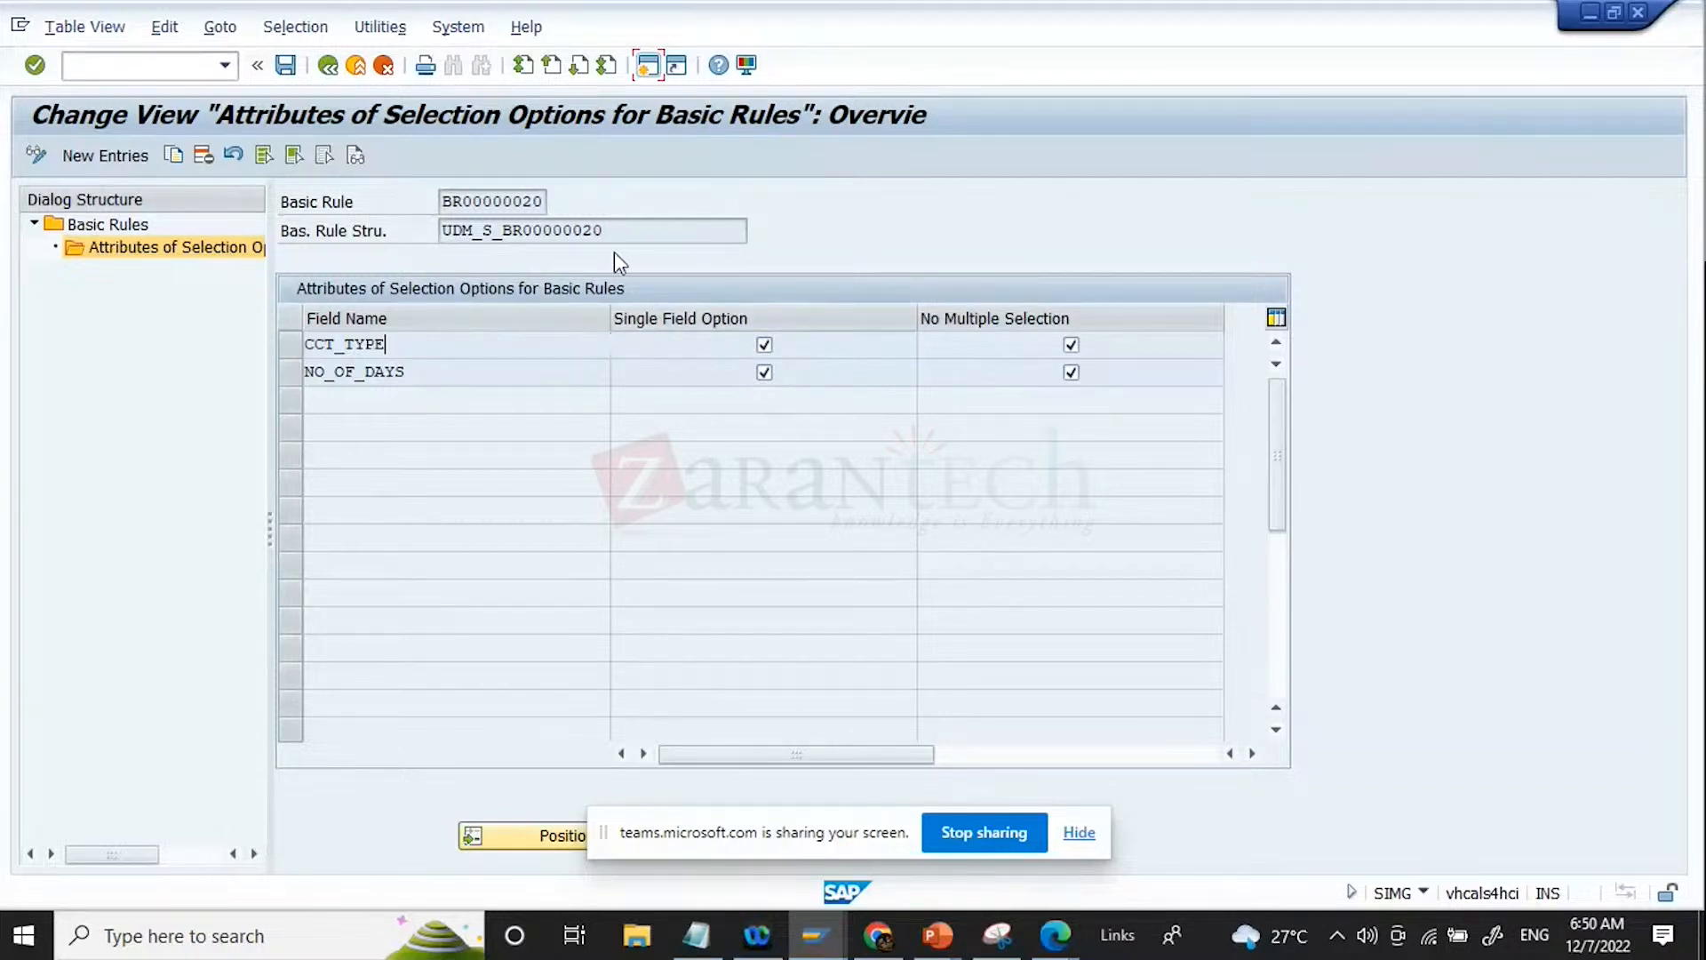
click(326, 70)
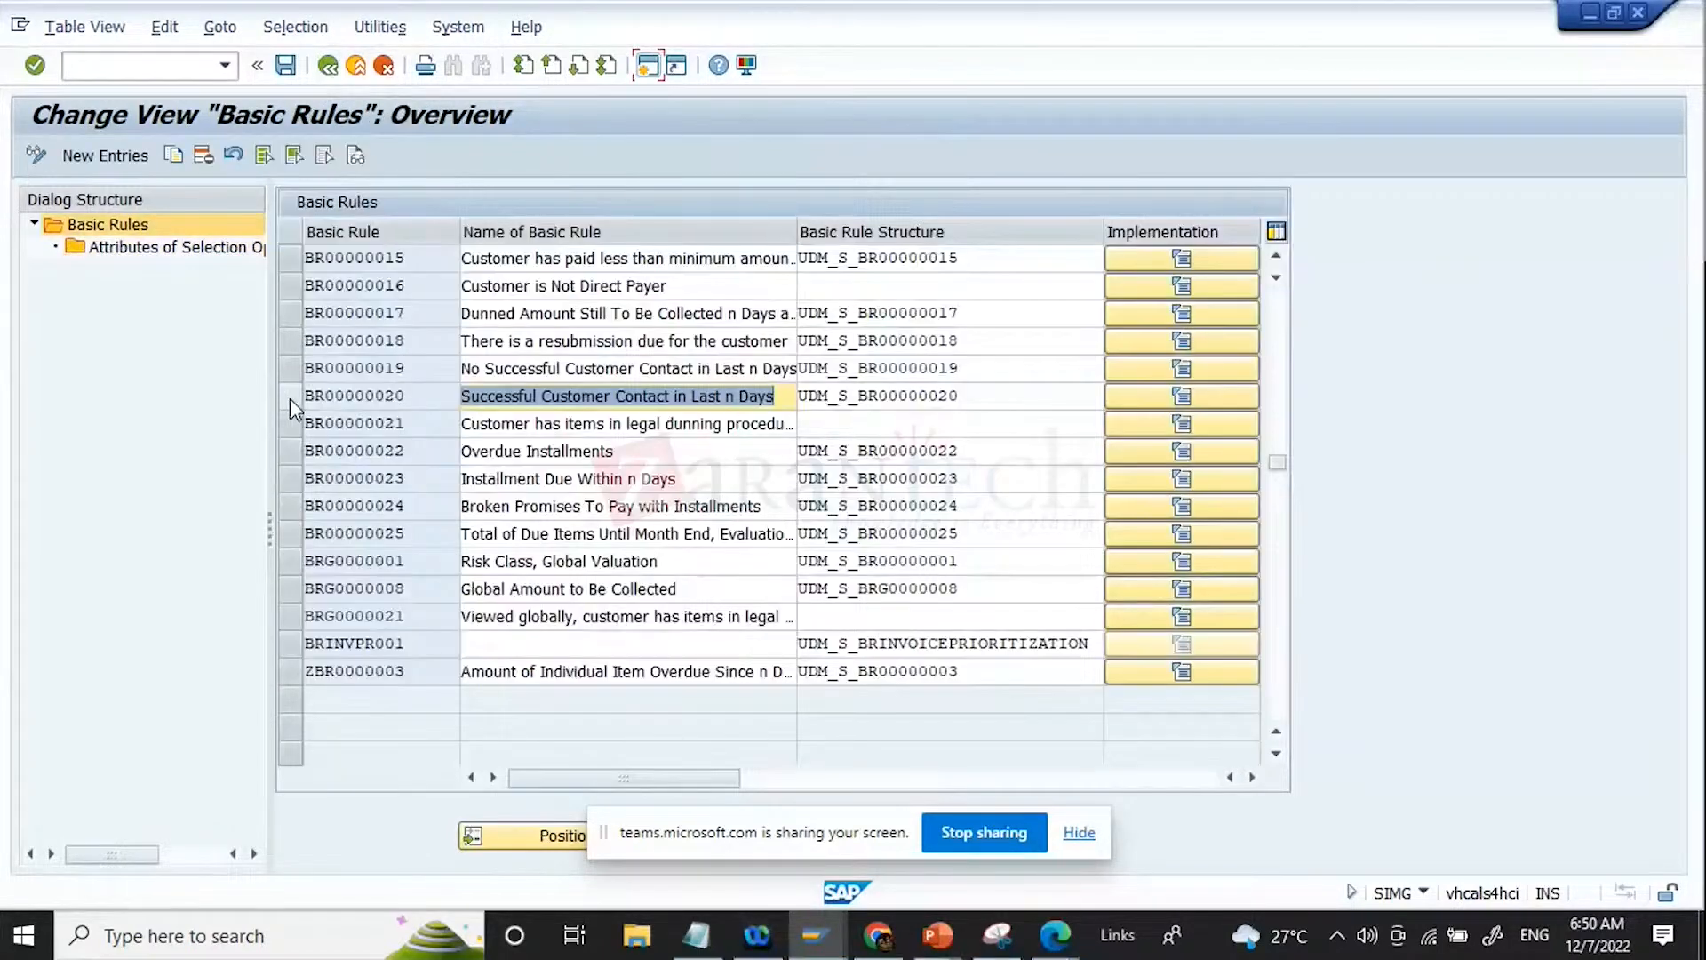
Step: Copy basic rule BR00000020 as ZBR0000020, keeping its name and structure and including all dependent entries
click(289, 396)
click(173, 155)
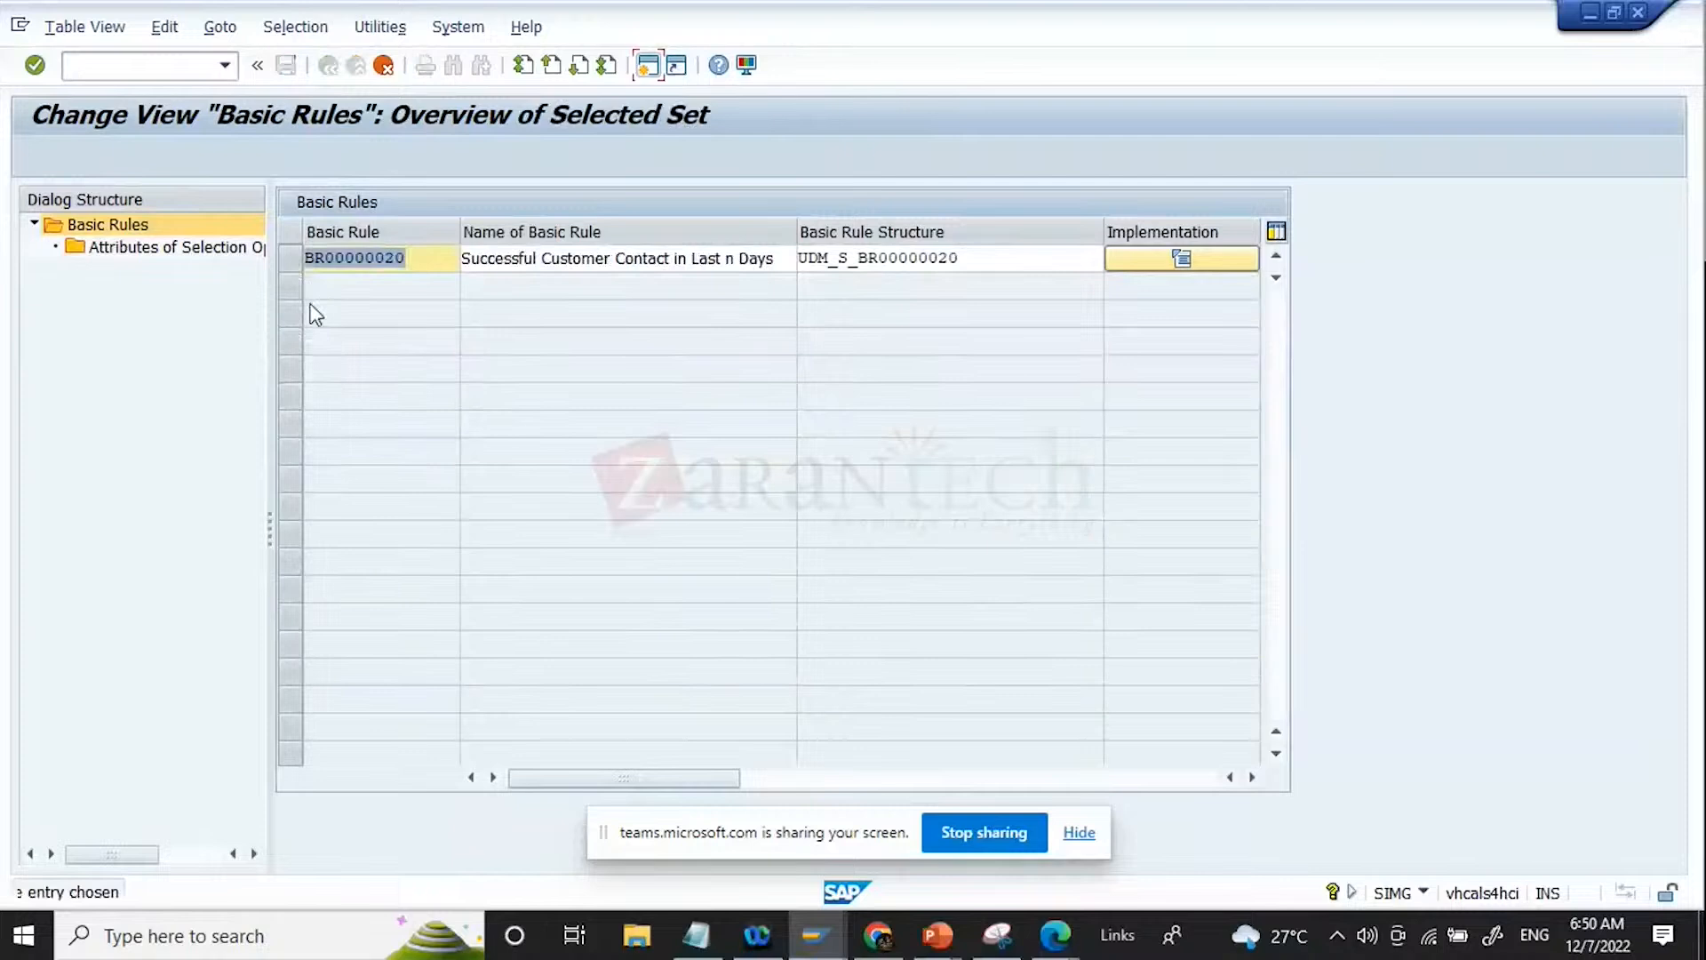
click(308, 259)
key(Right)
key(Delete)
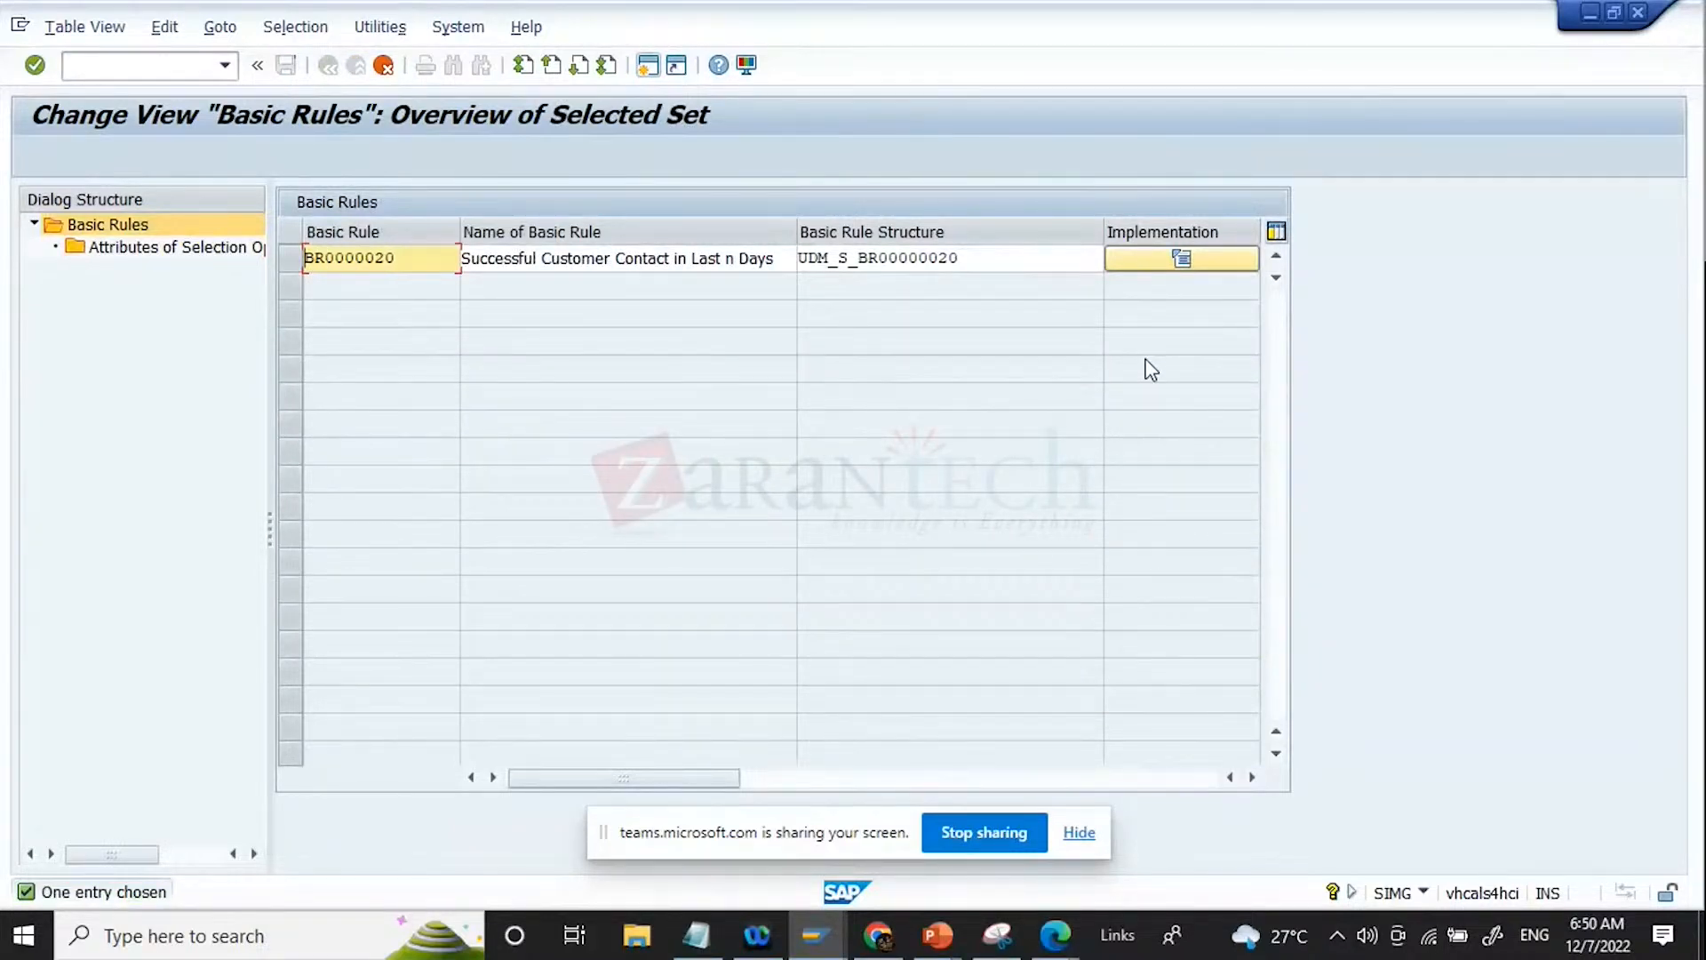
text(Z)
key(Tab)
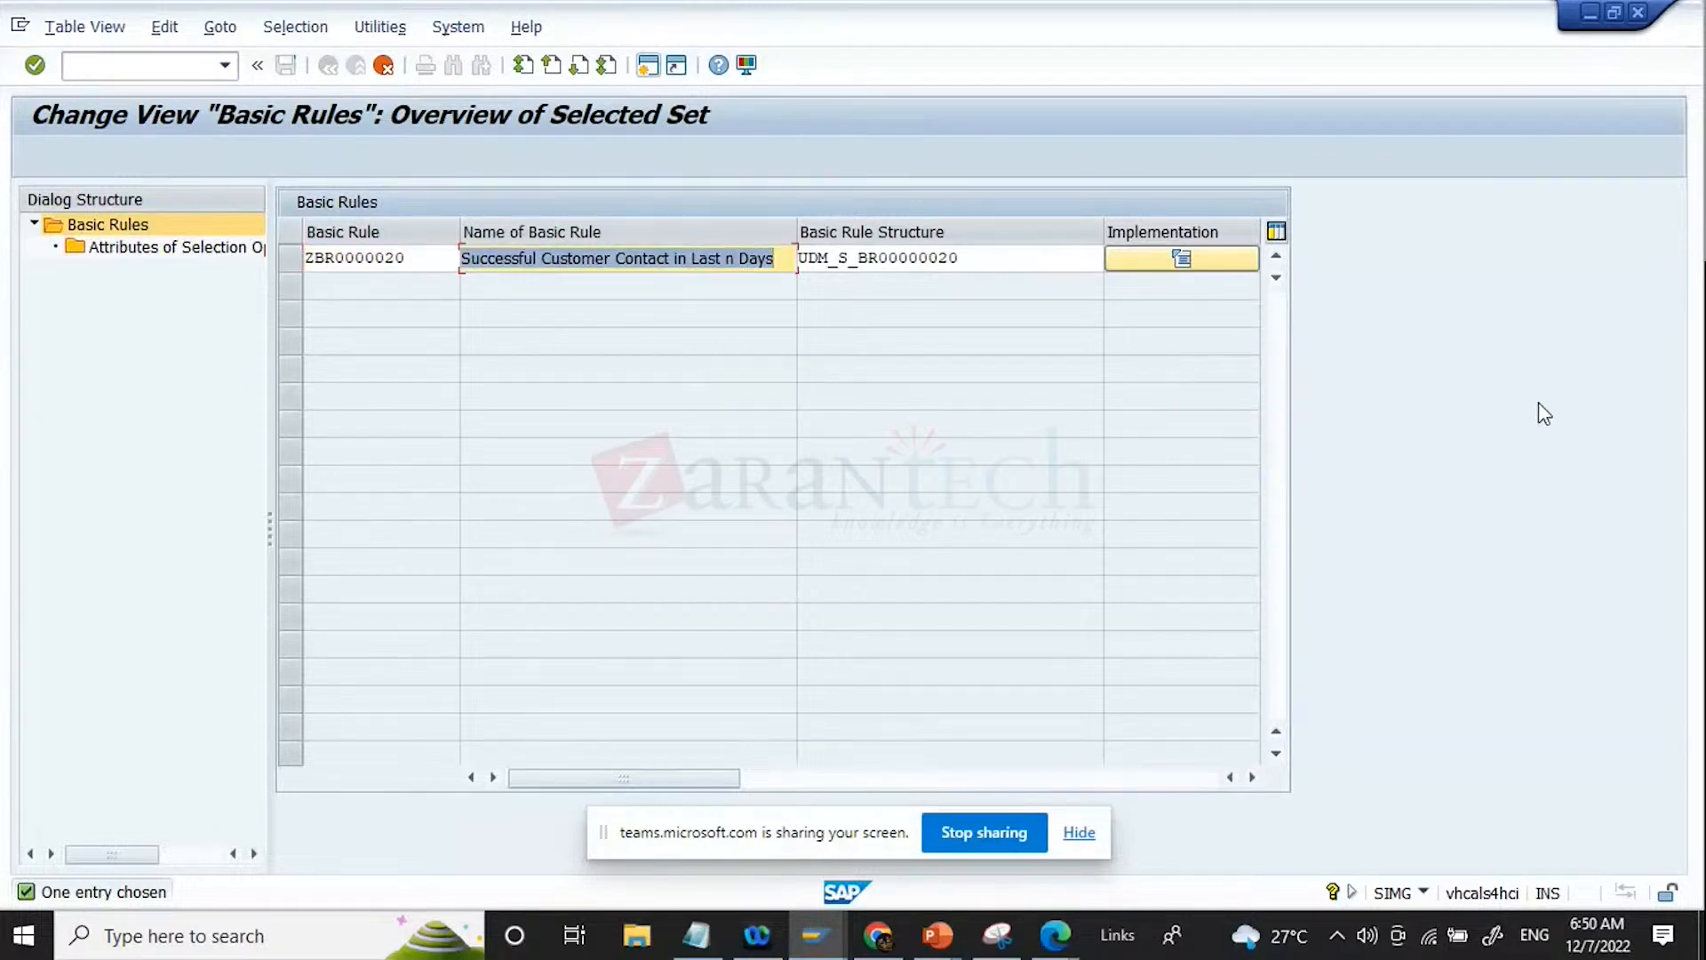
key(Tab)
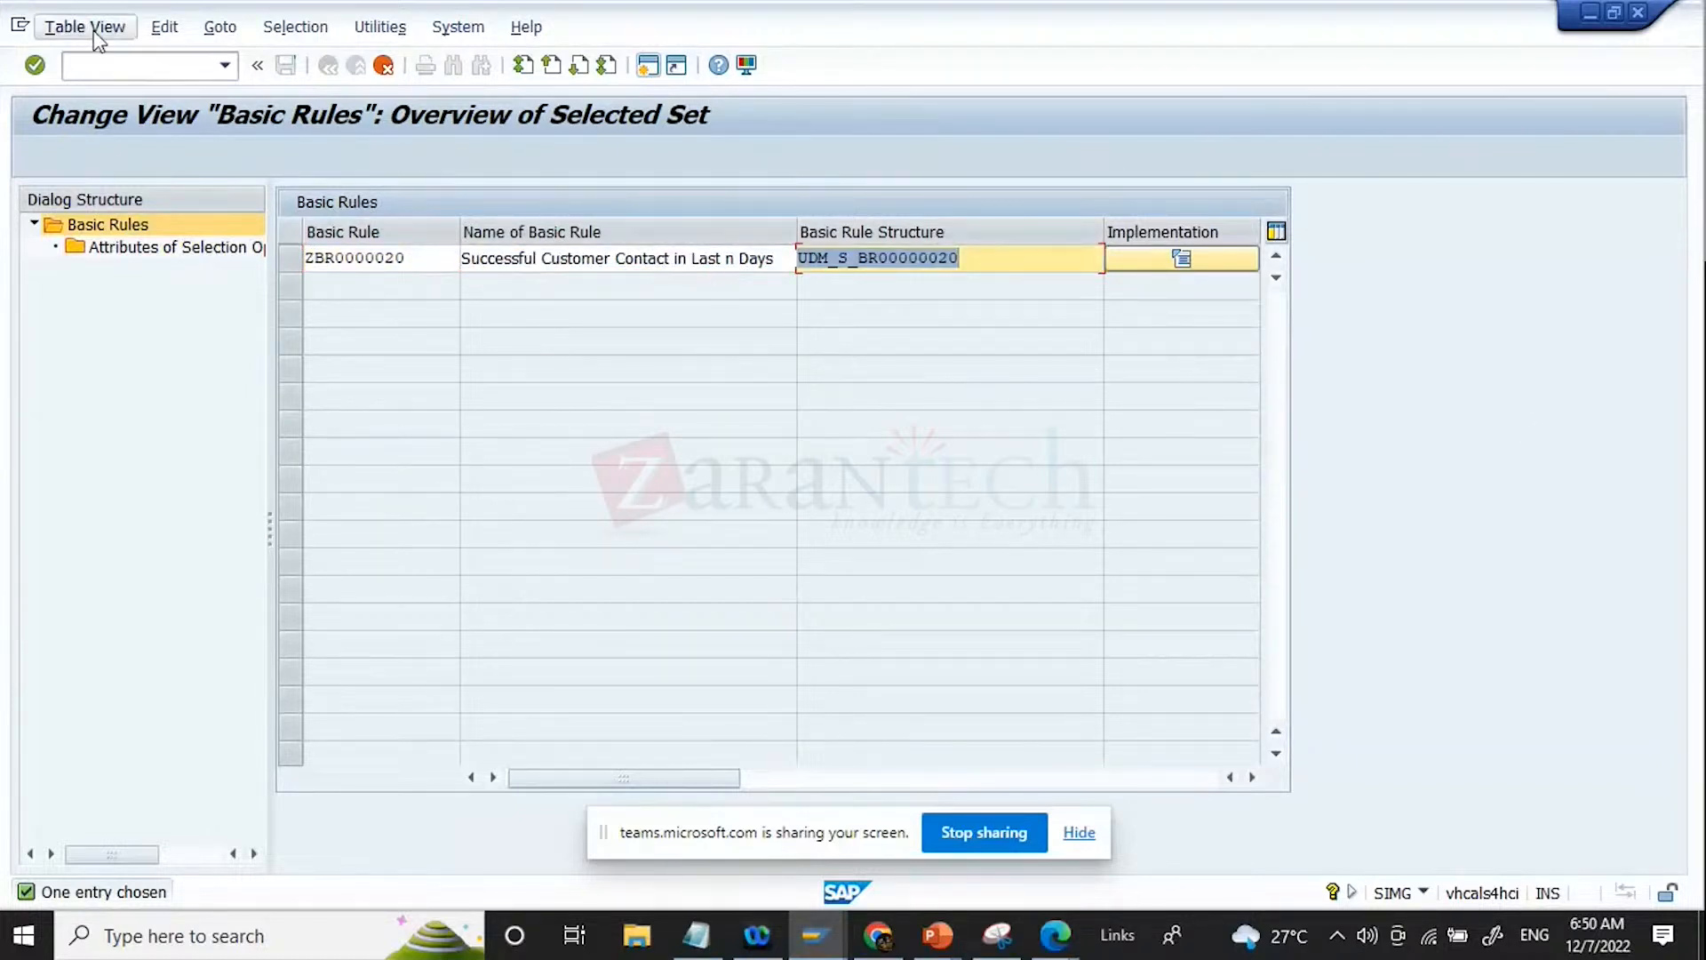
key(Return)
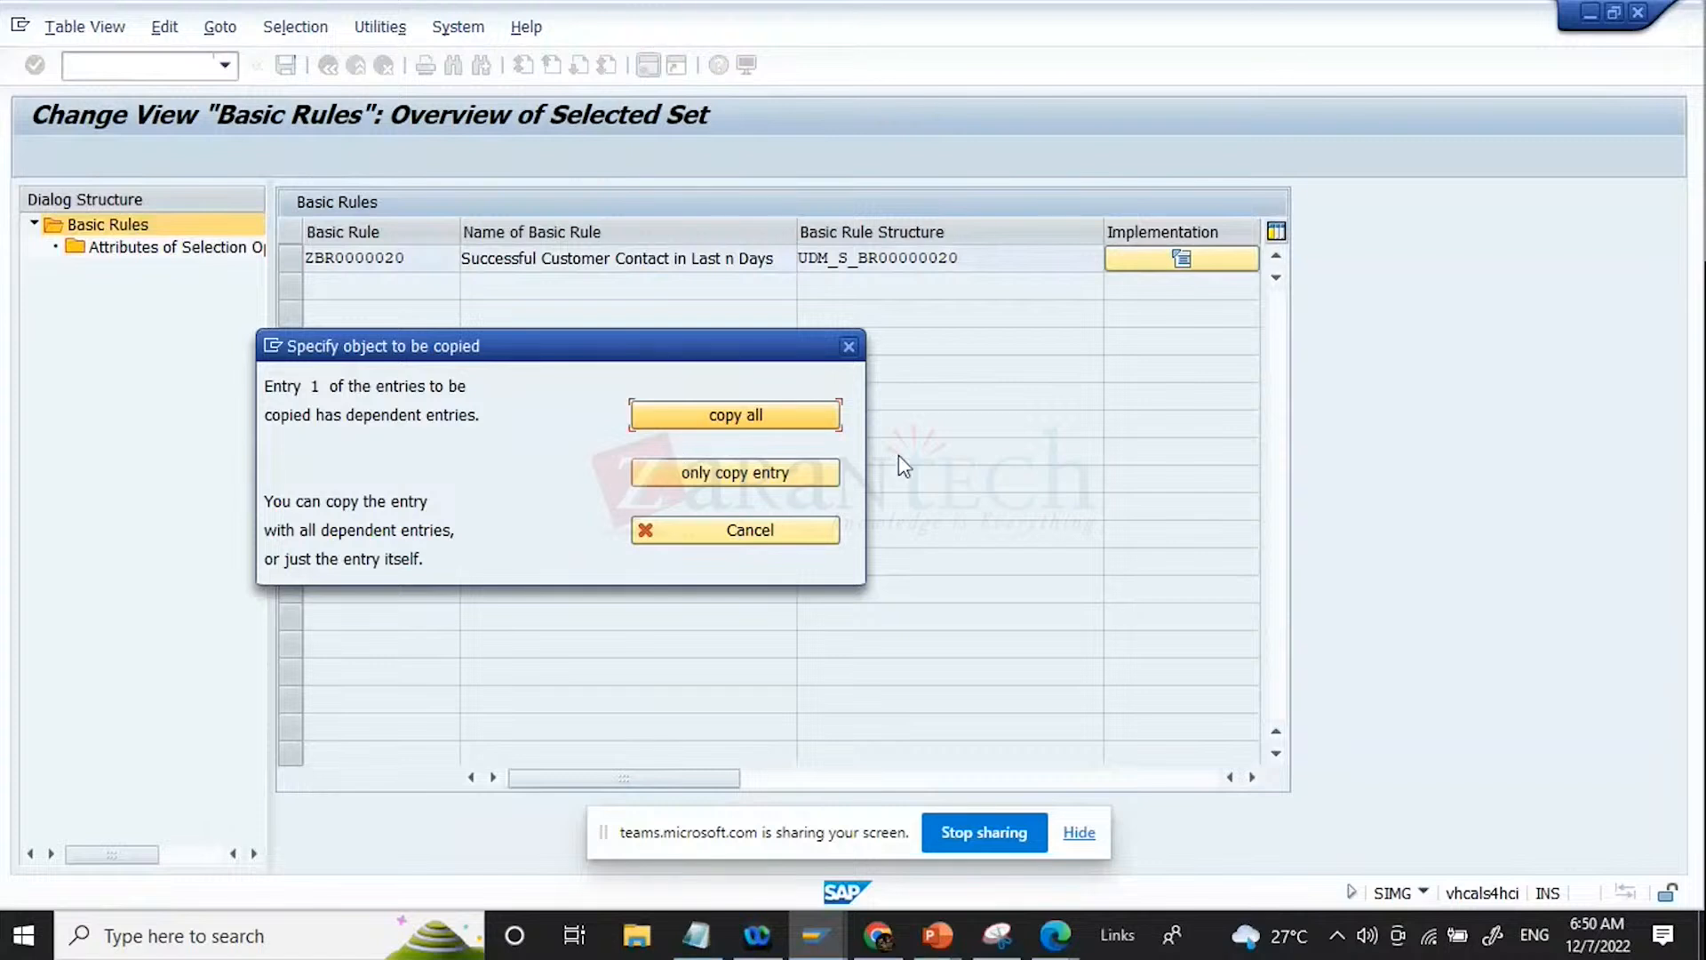
click(817, 425)
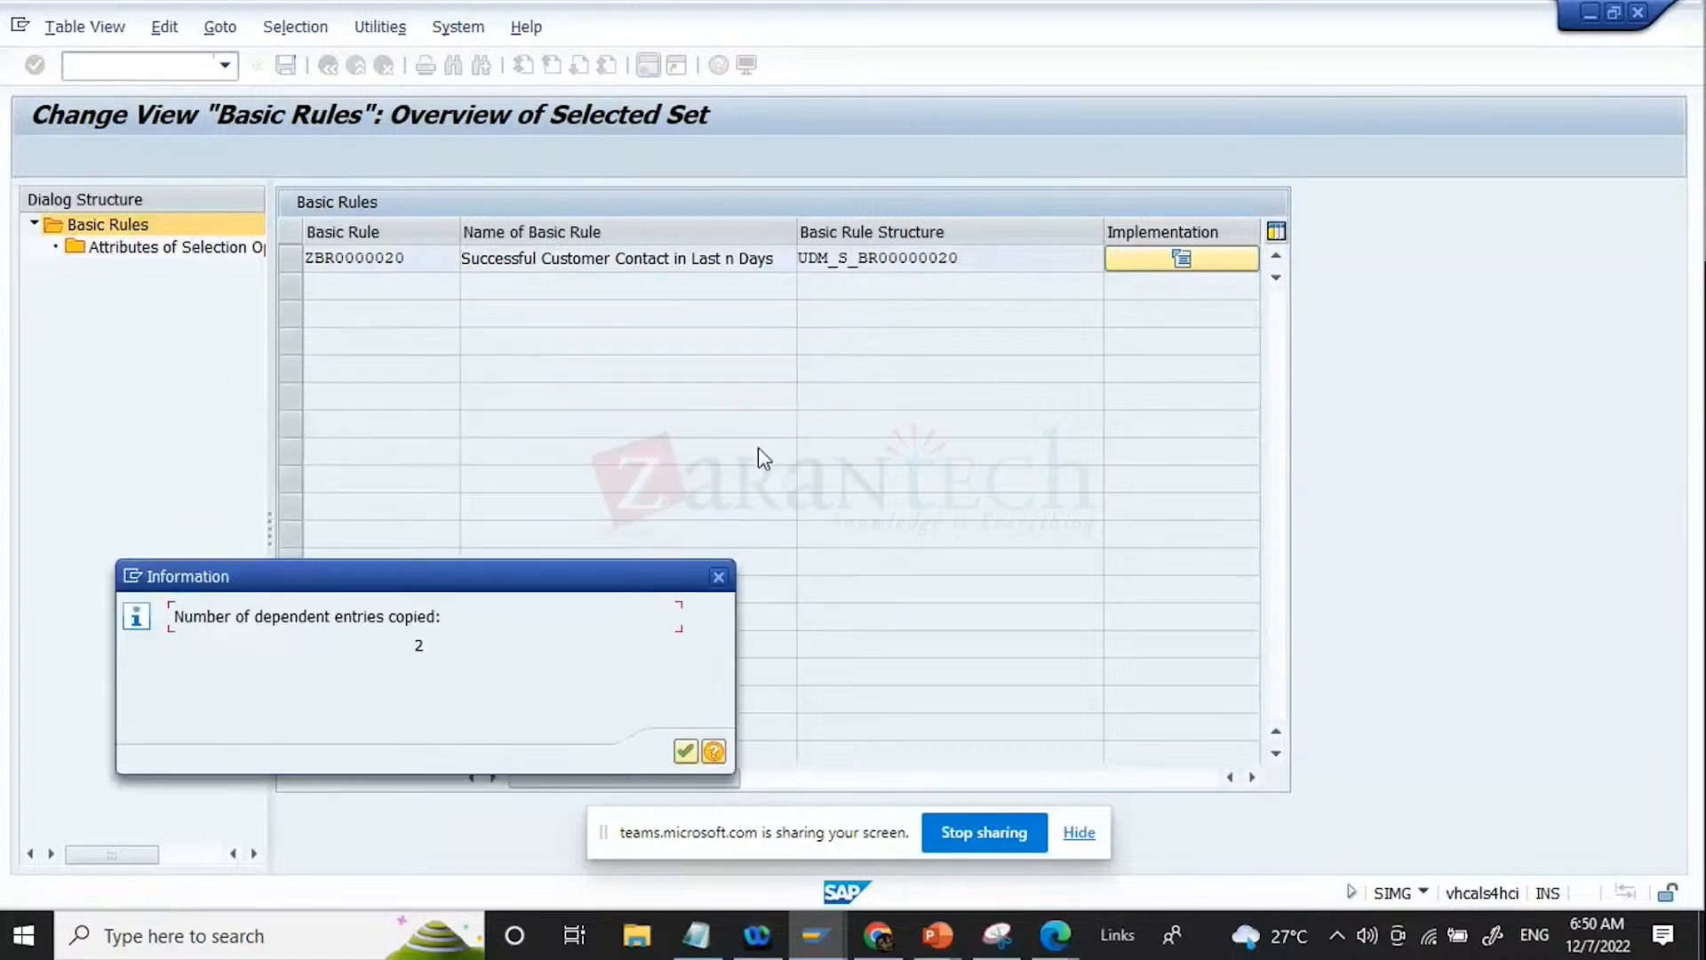
click(690, 749)
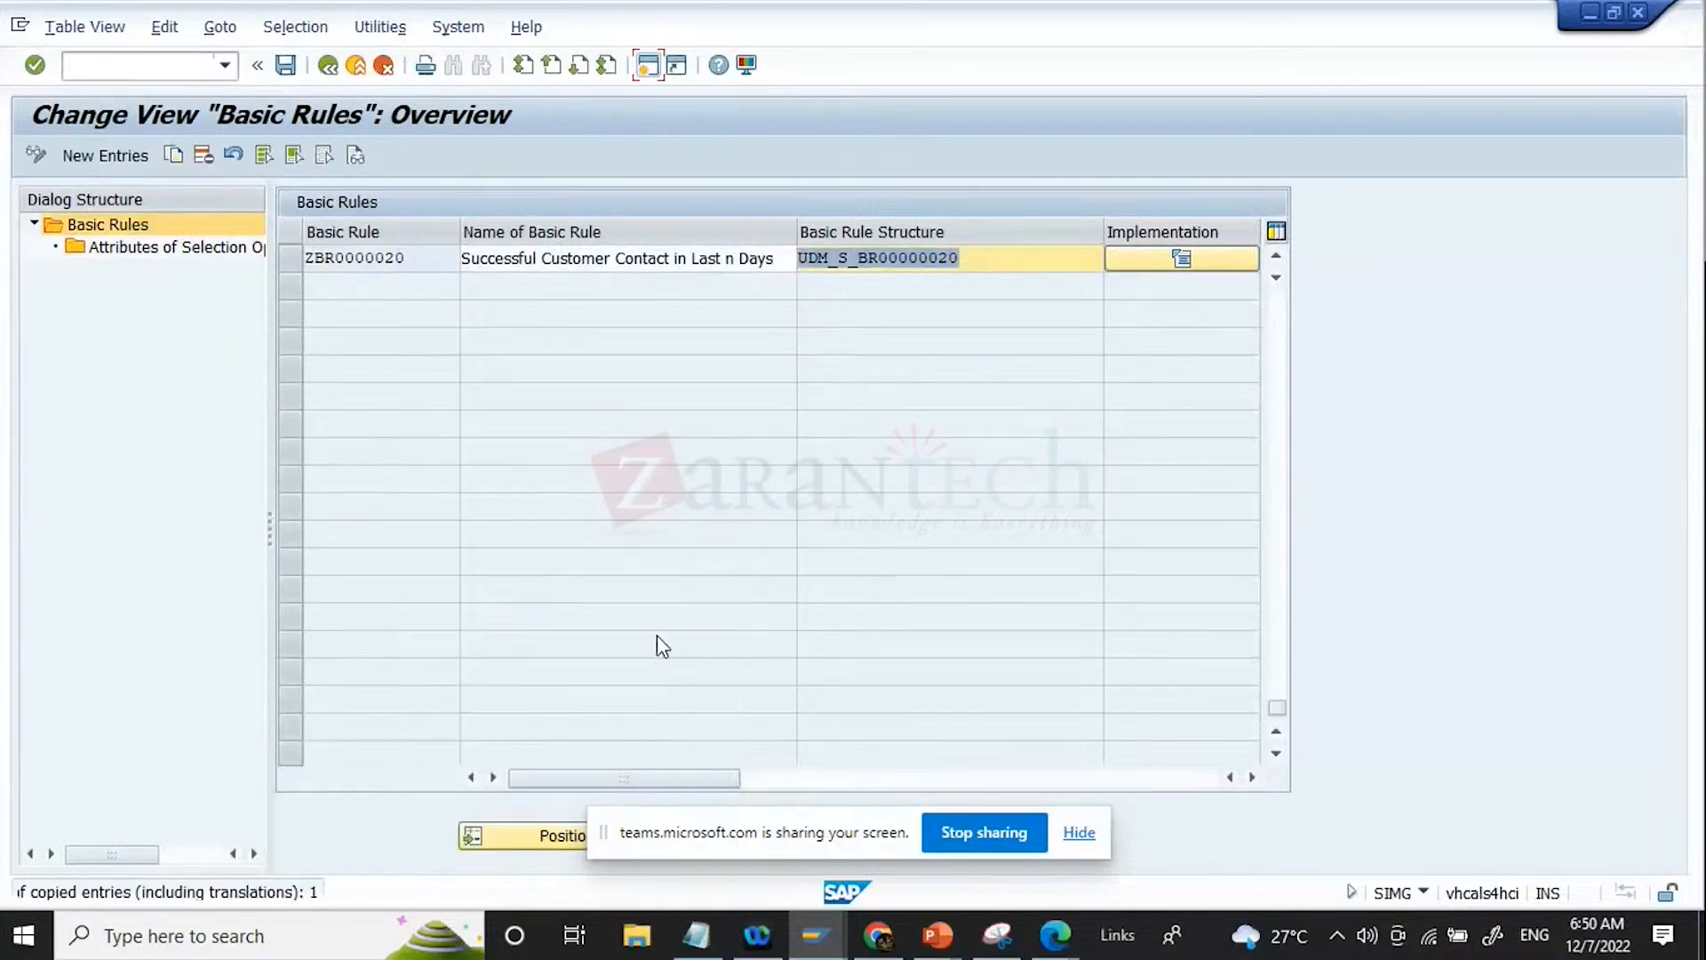
Step: Open ZBR0000020's attributes of selection options and delete the NO_OF_DAYS field
click(292, 257)
double_click(223, 257)
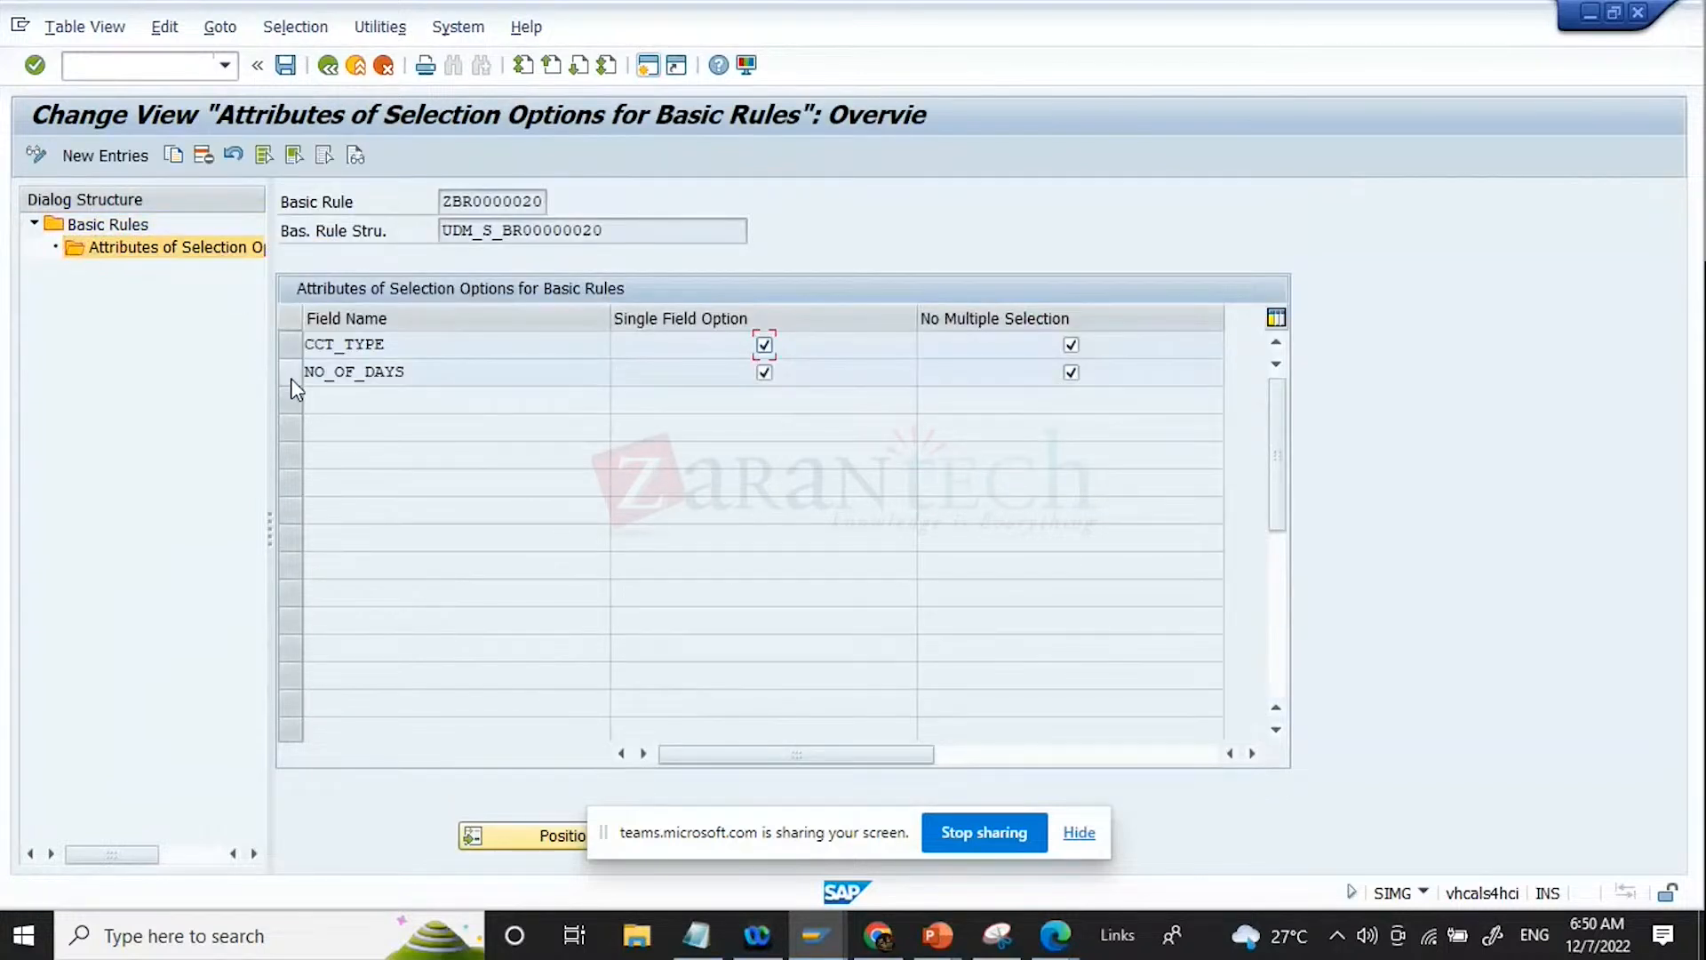
click(291, 378)
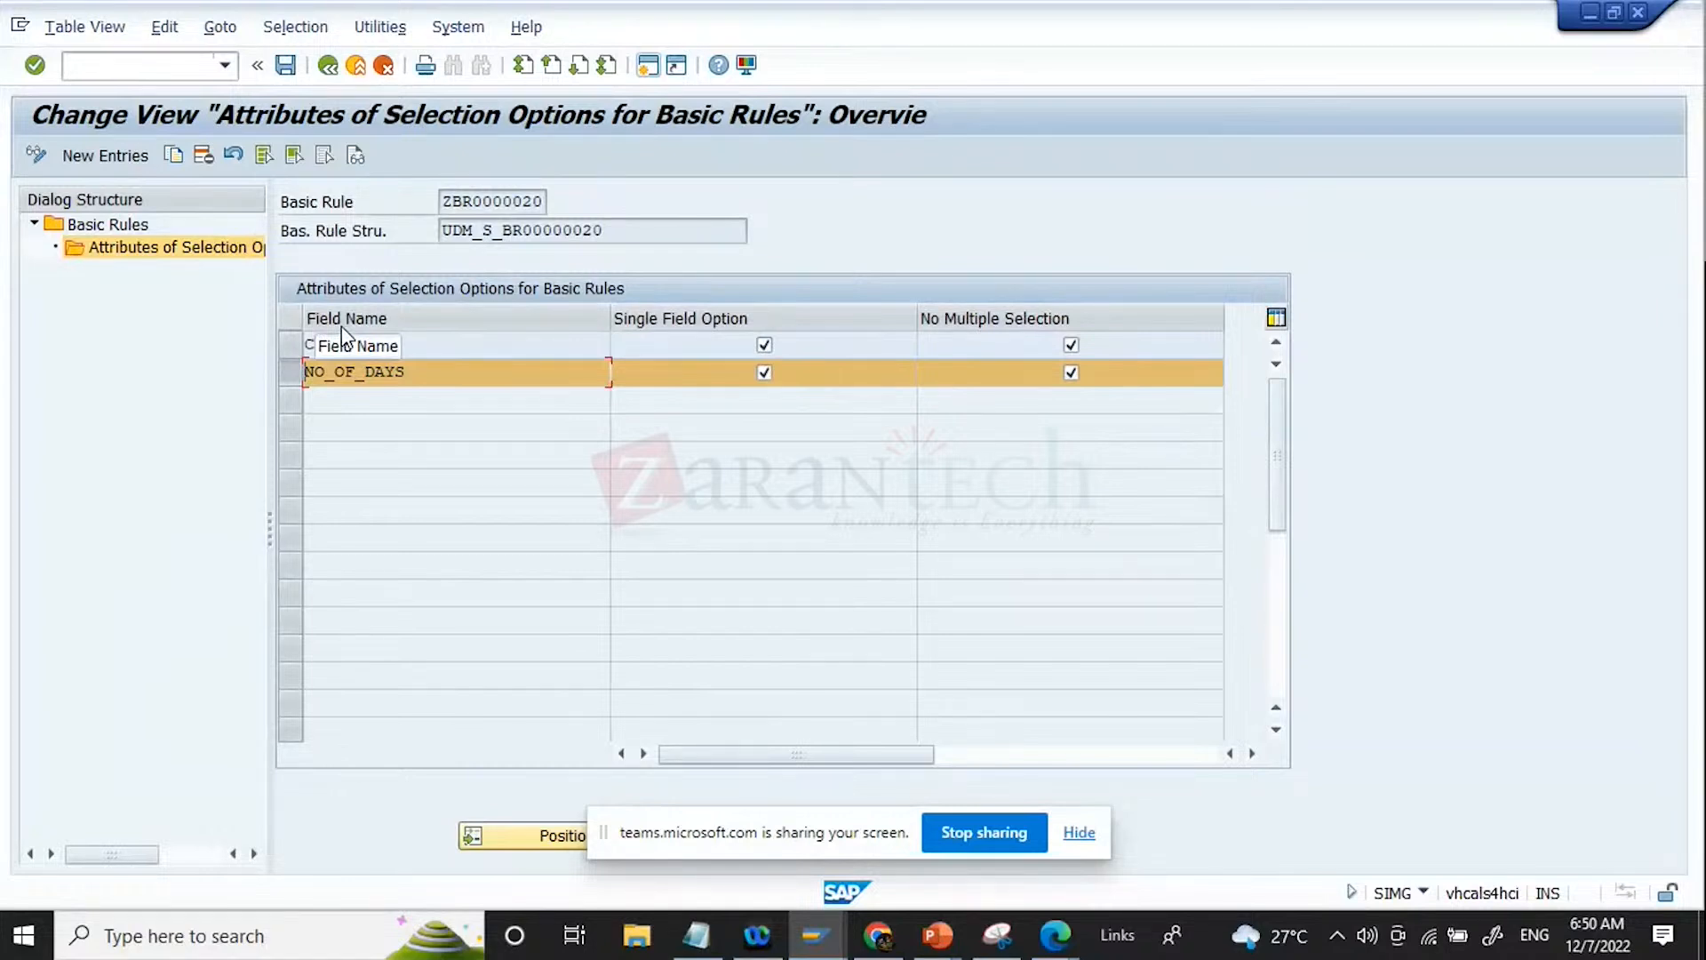
click(204, 158)
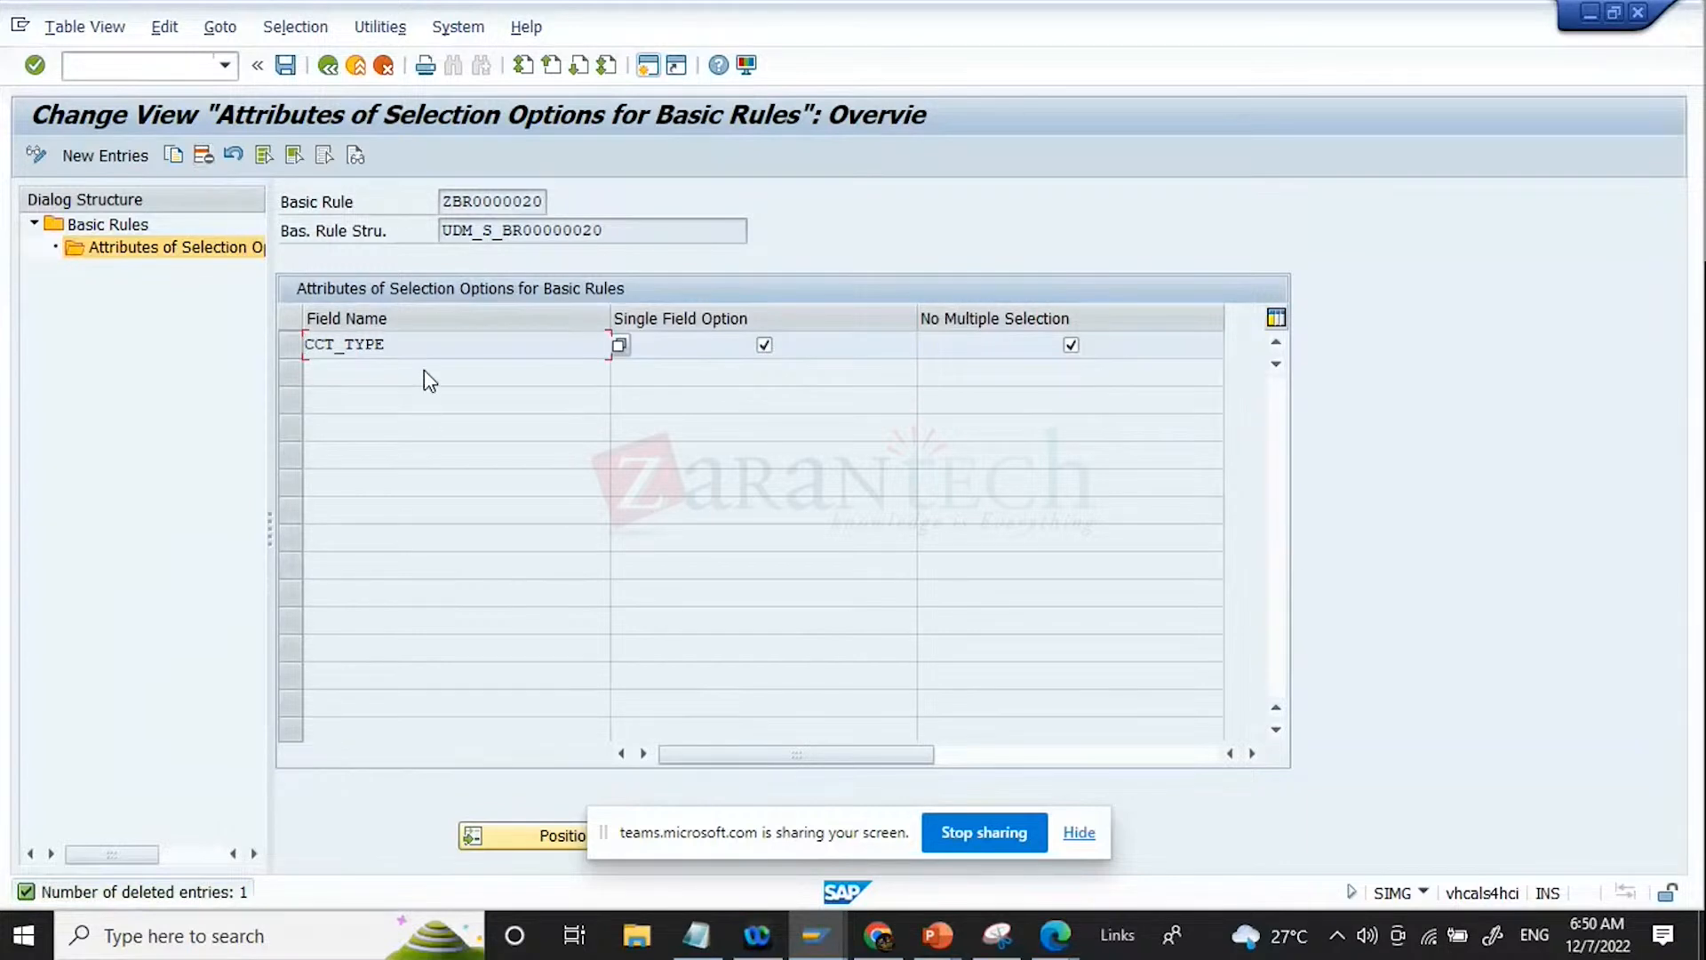
Step: Check which field names are available for a new selection option attribute of ZBR0000020, and leave without adding one
drag(450, 340, 1, 289)
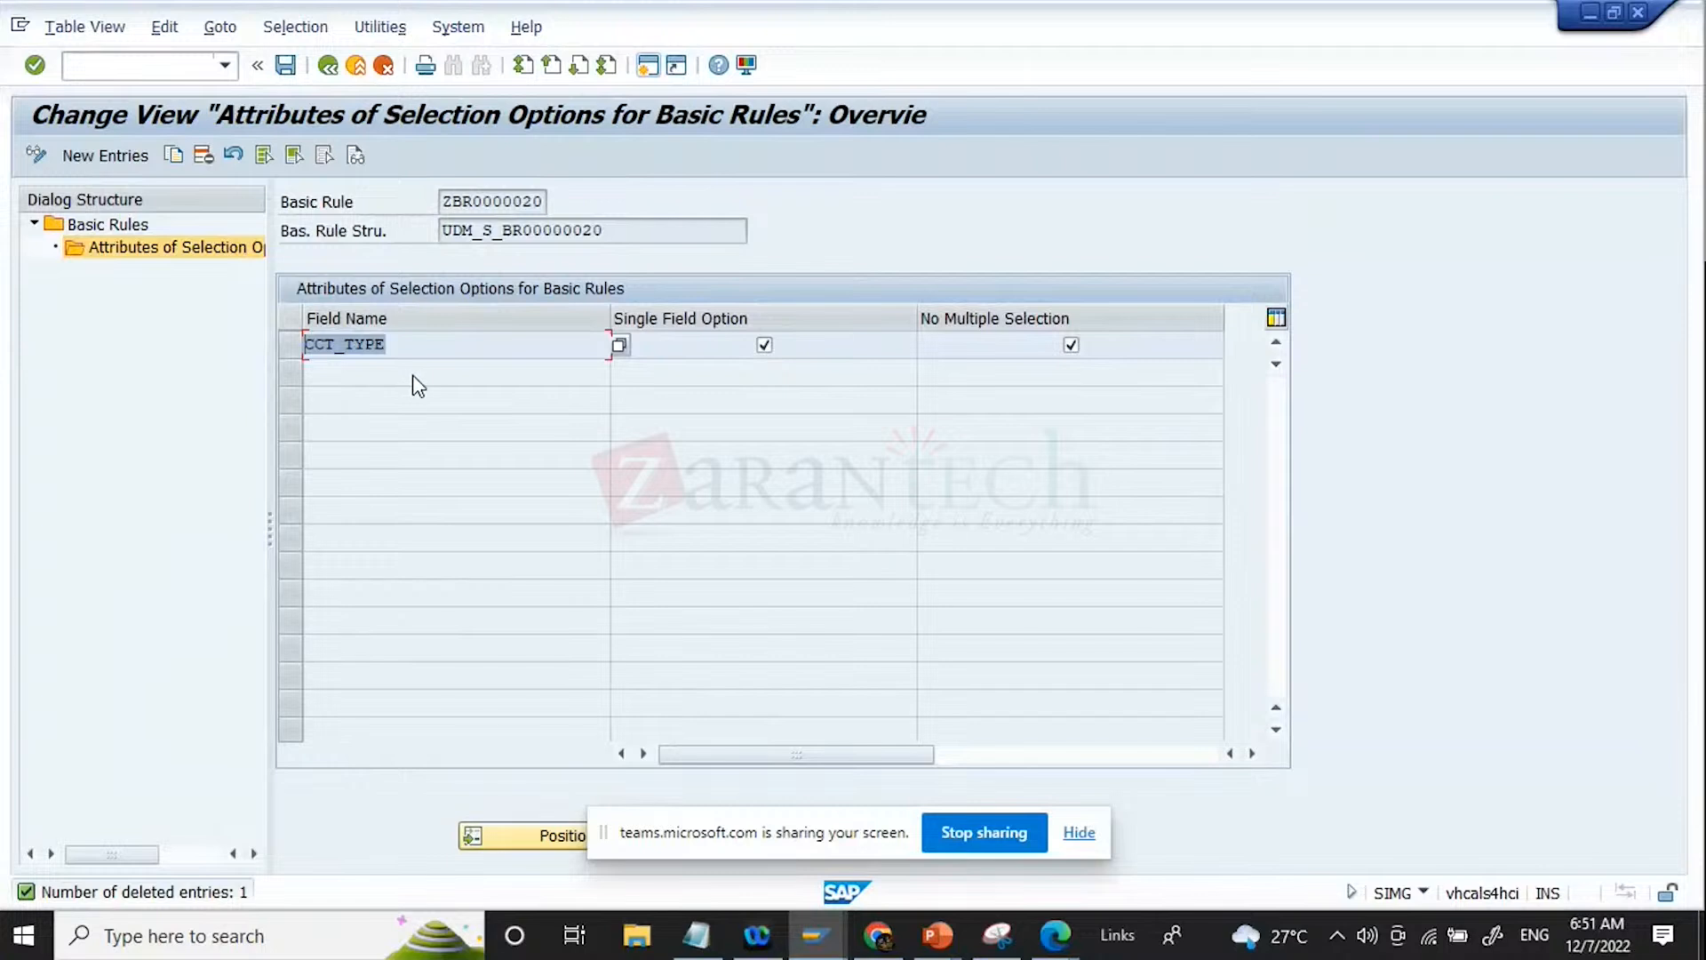
click(113, 156)
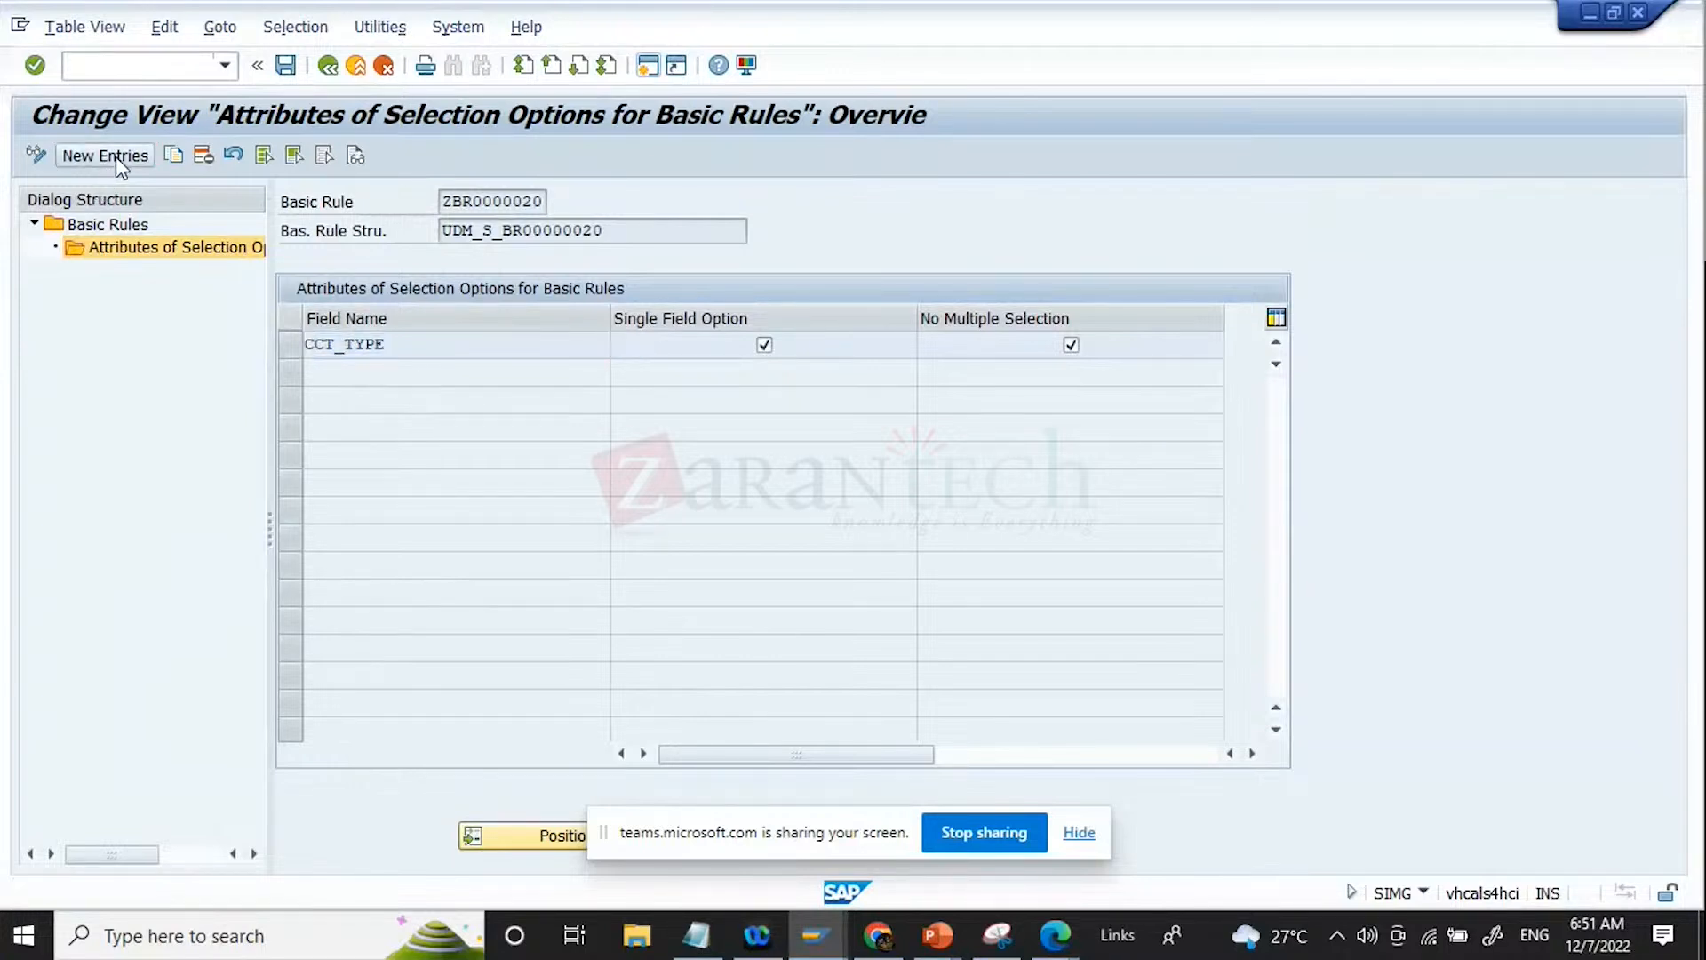
click(619, 345)
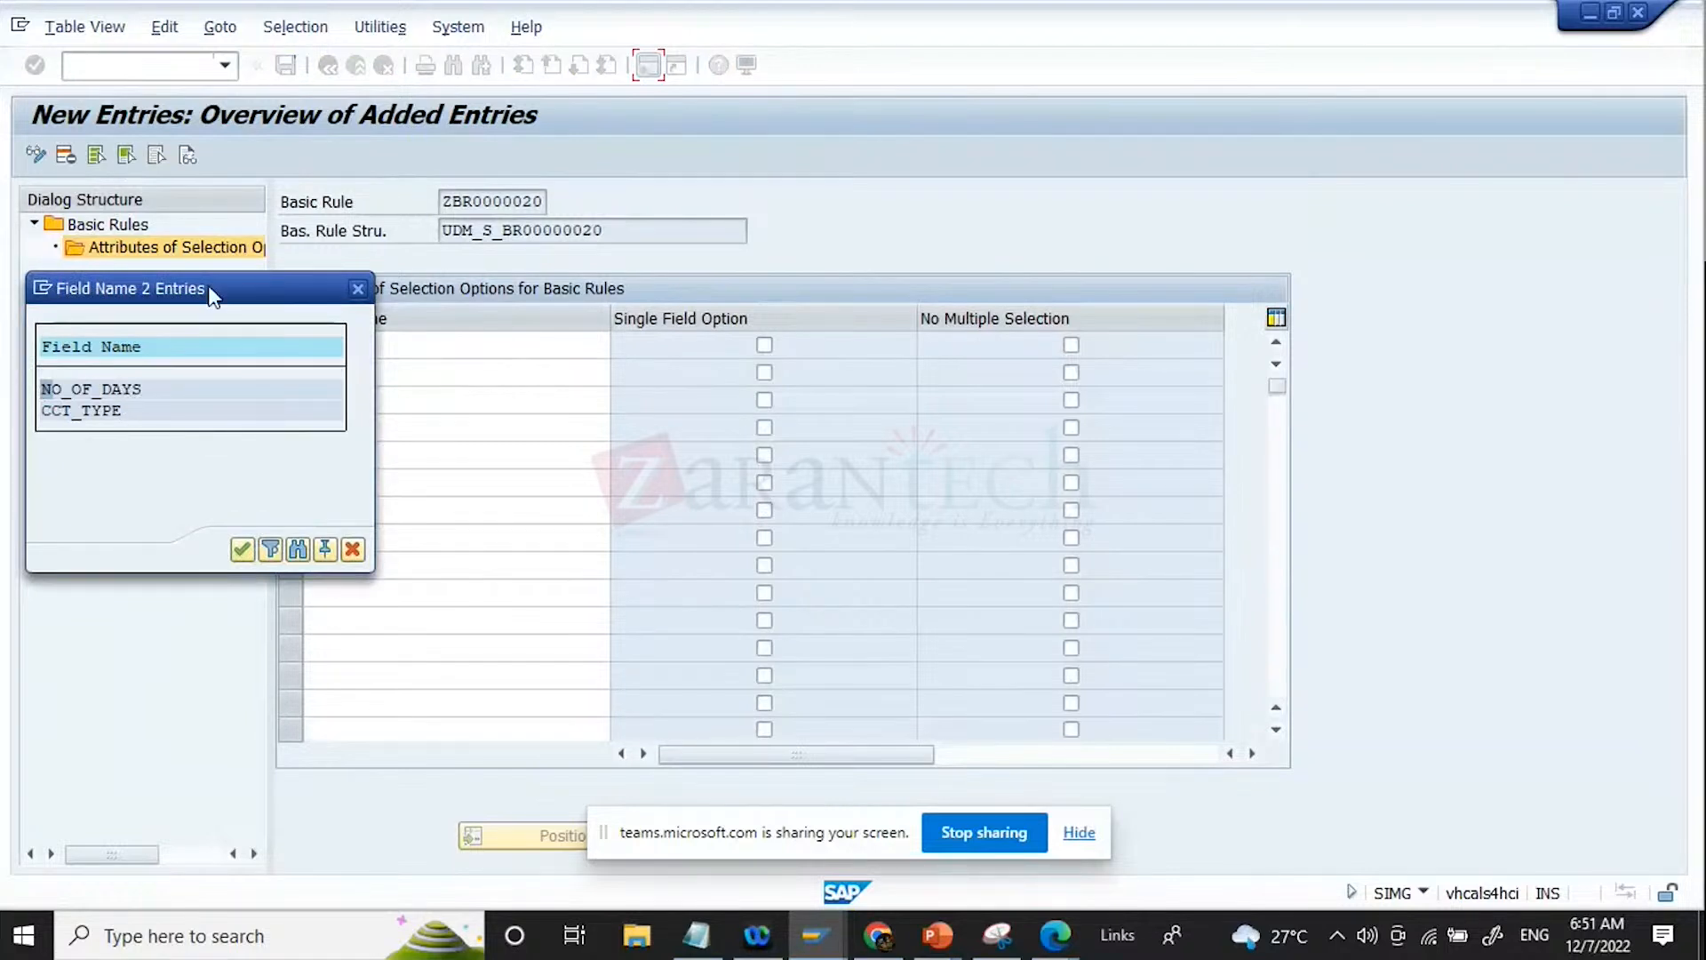
drag(226, 306, 840, 439)
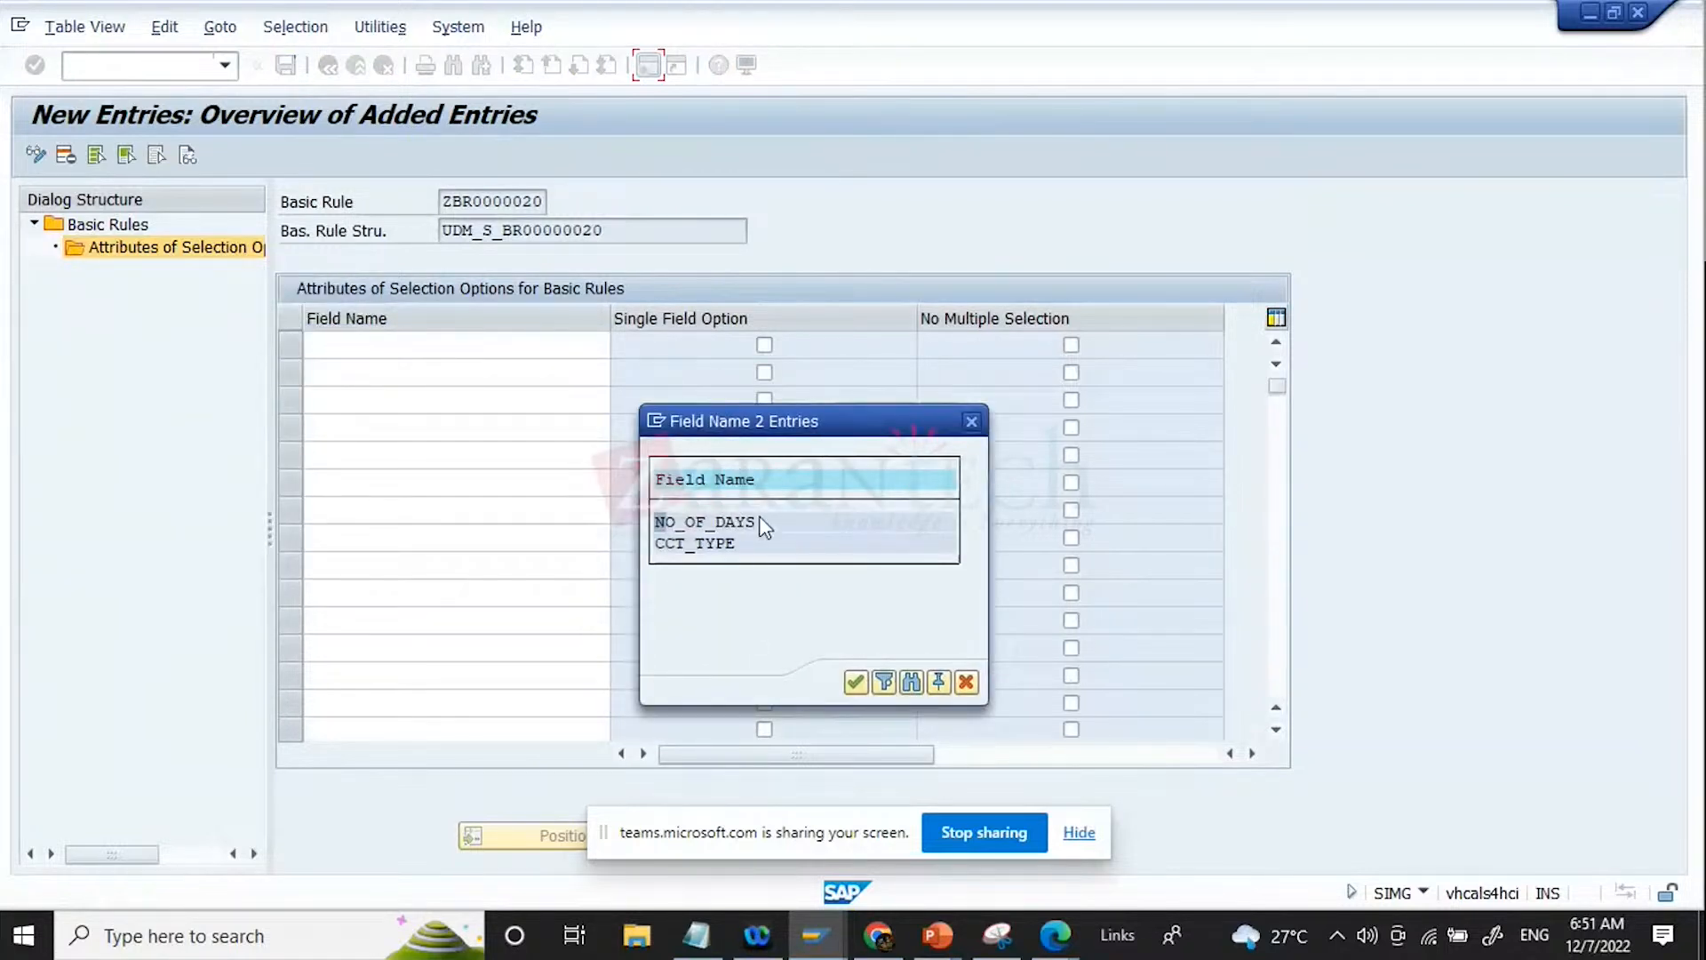
click(968, 683)
click(376, 71)
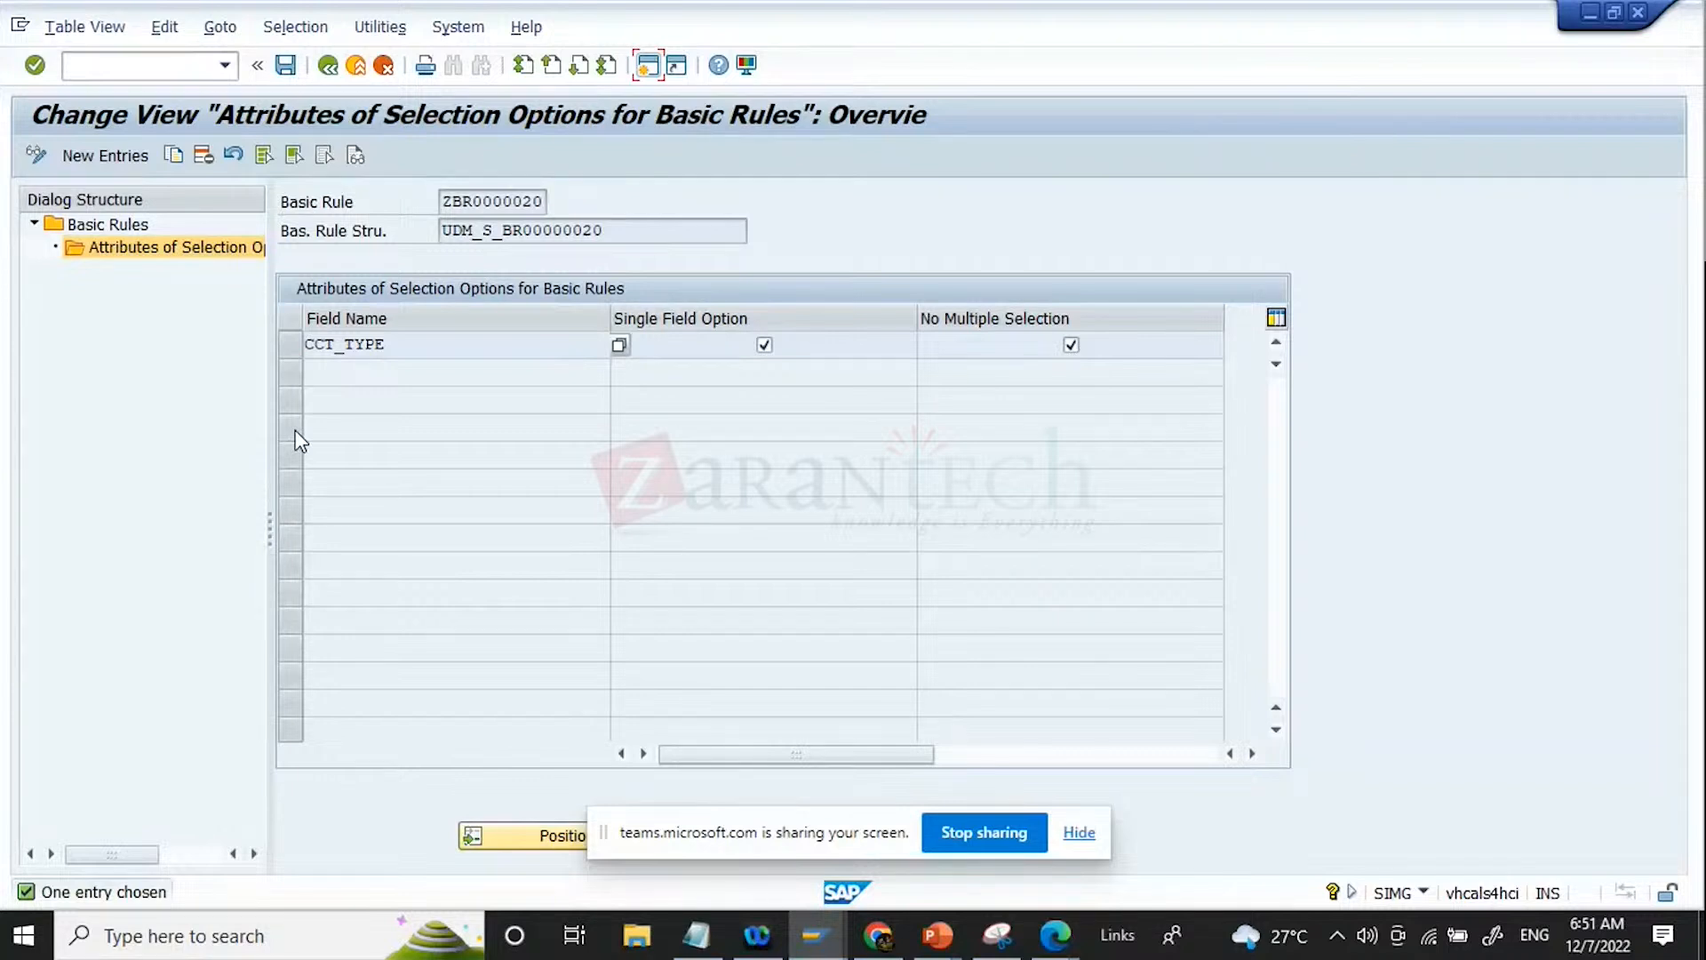
Step: Save the new rule ZBR0000020 with its selection option attributes and return to the IMG structure
click(285, 66)
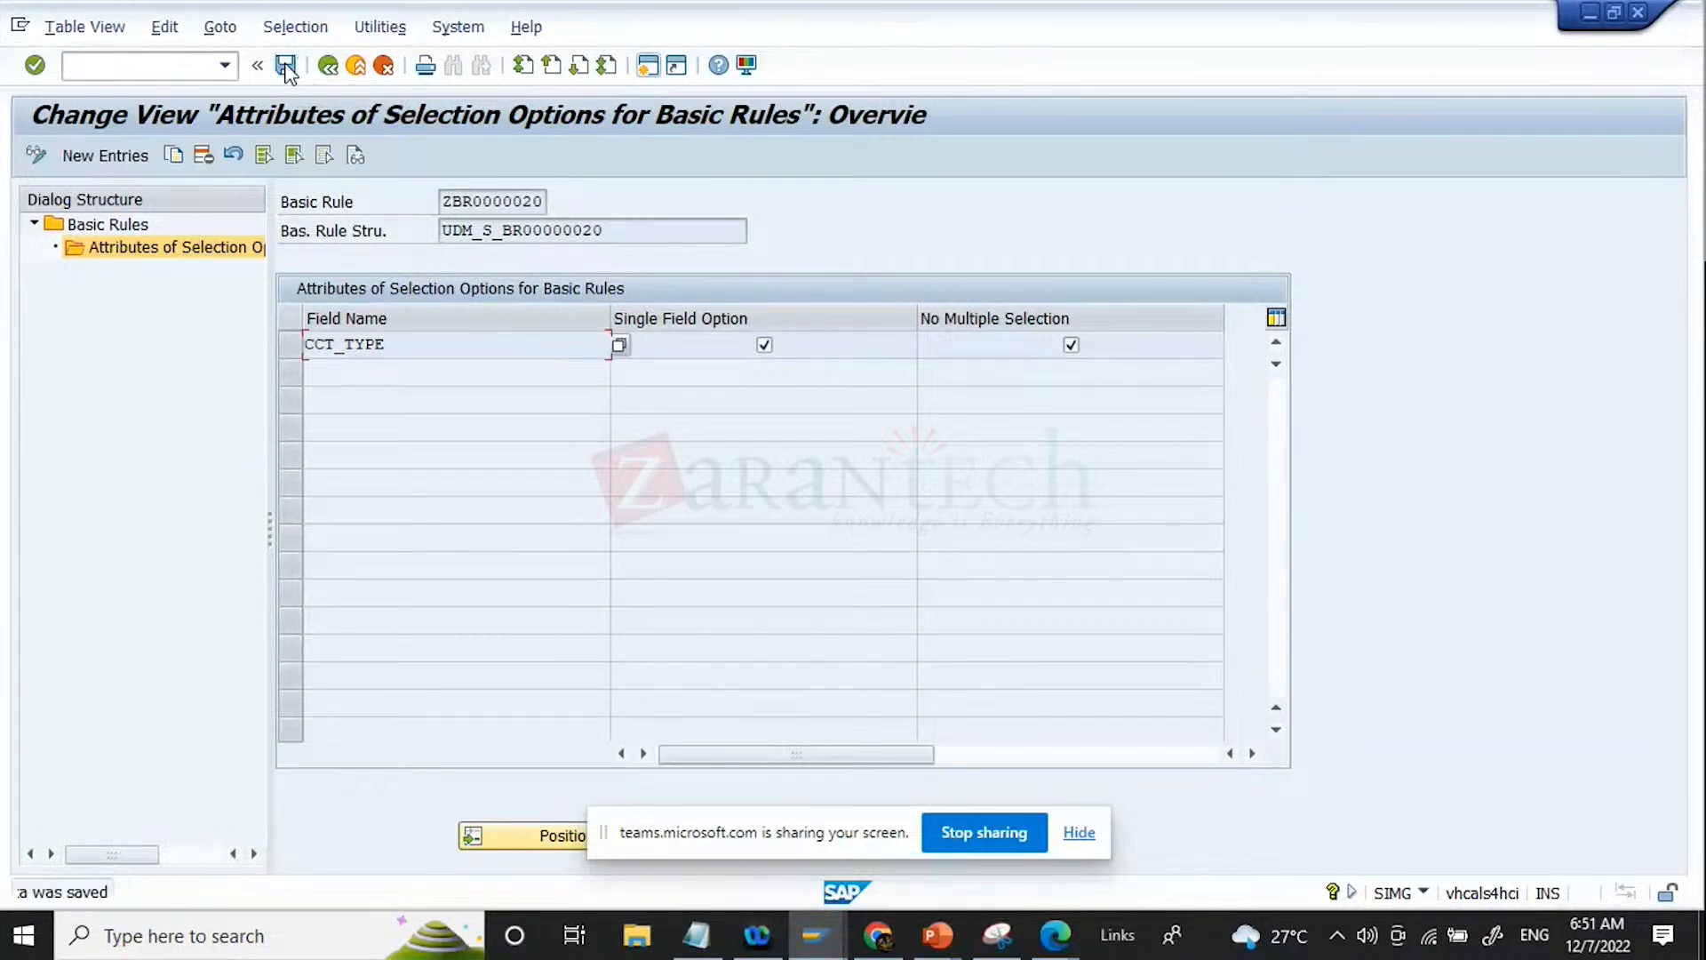
drag(623, 233, 441, 231)
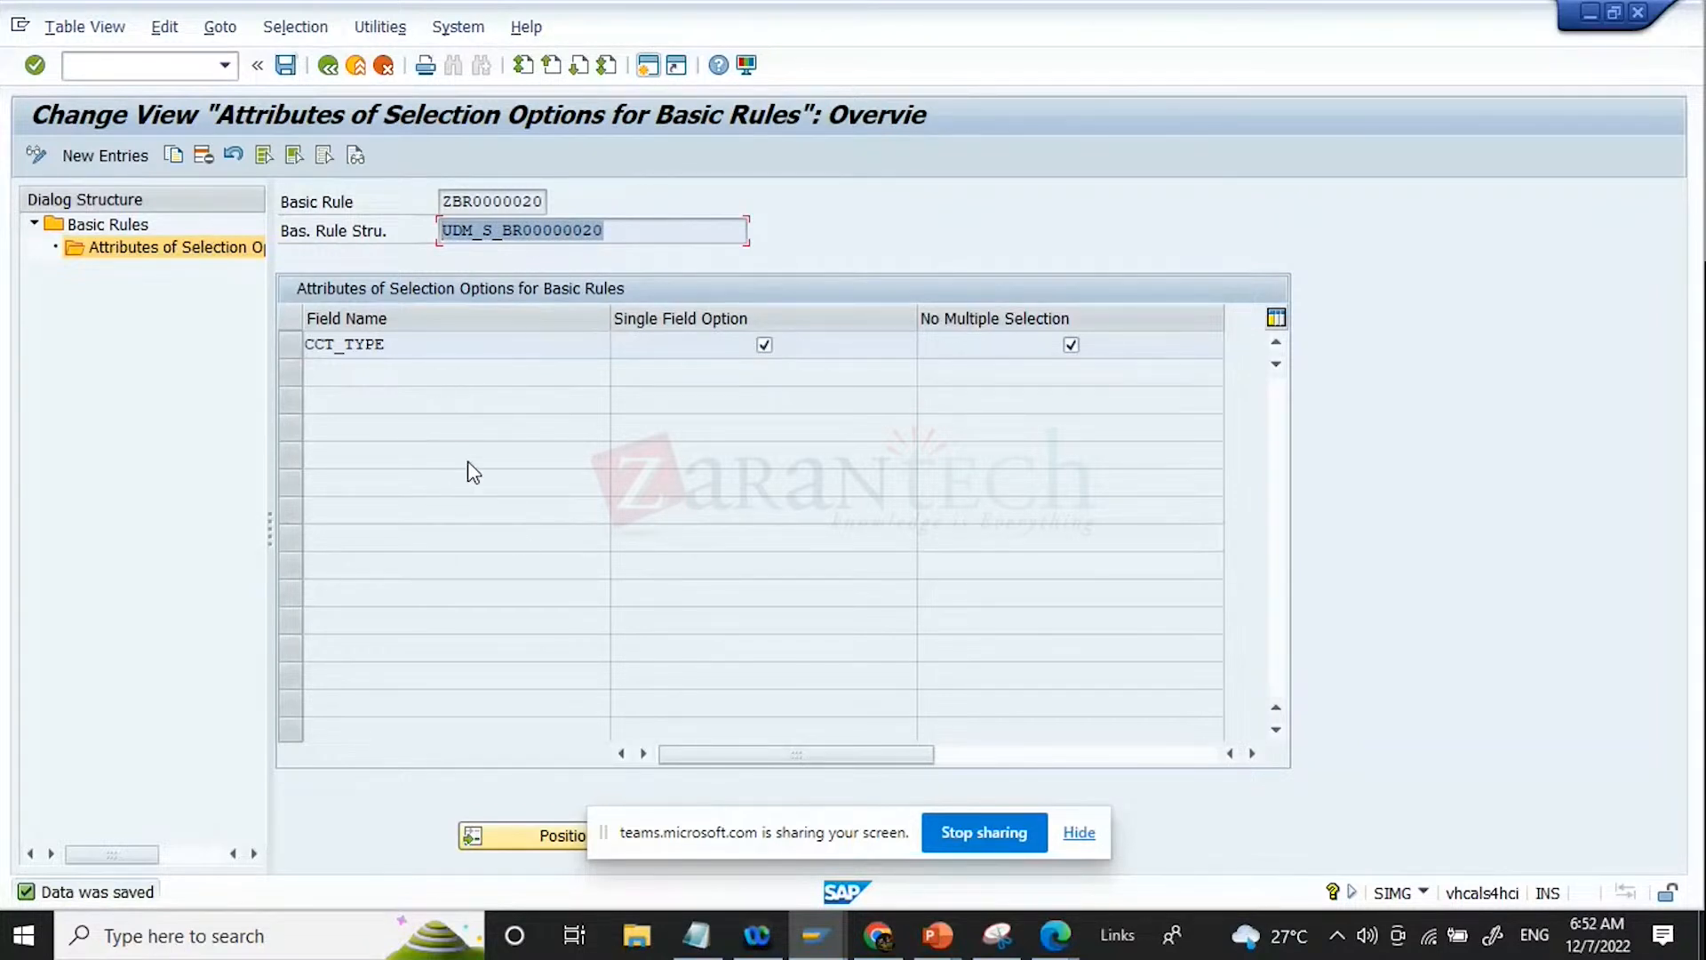
click(286, 65)
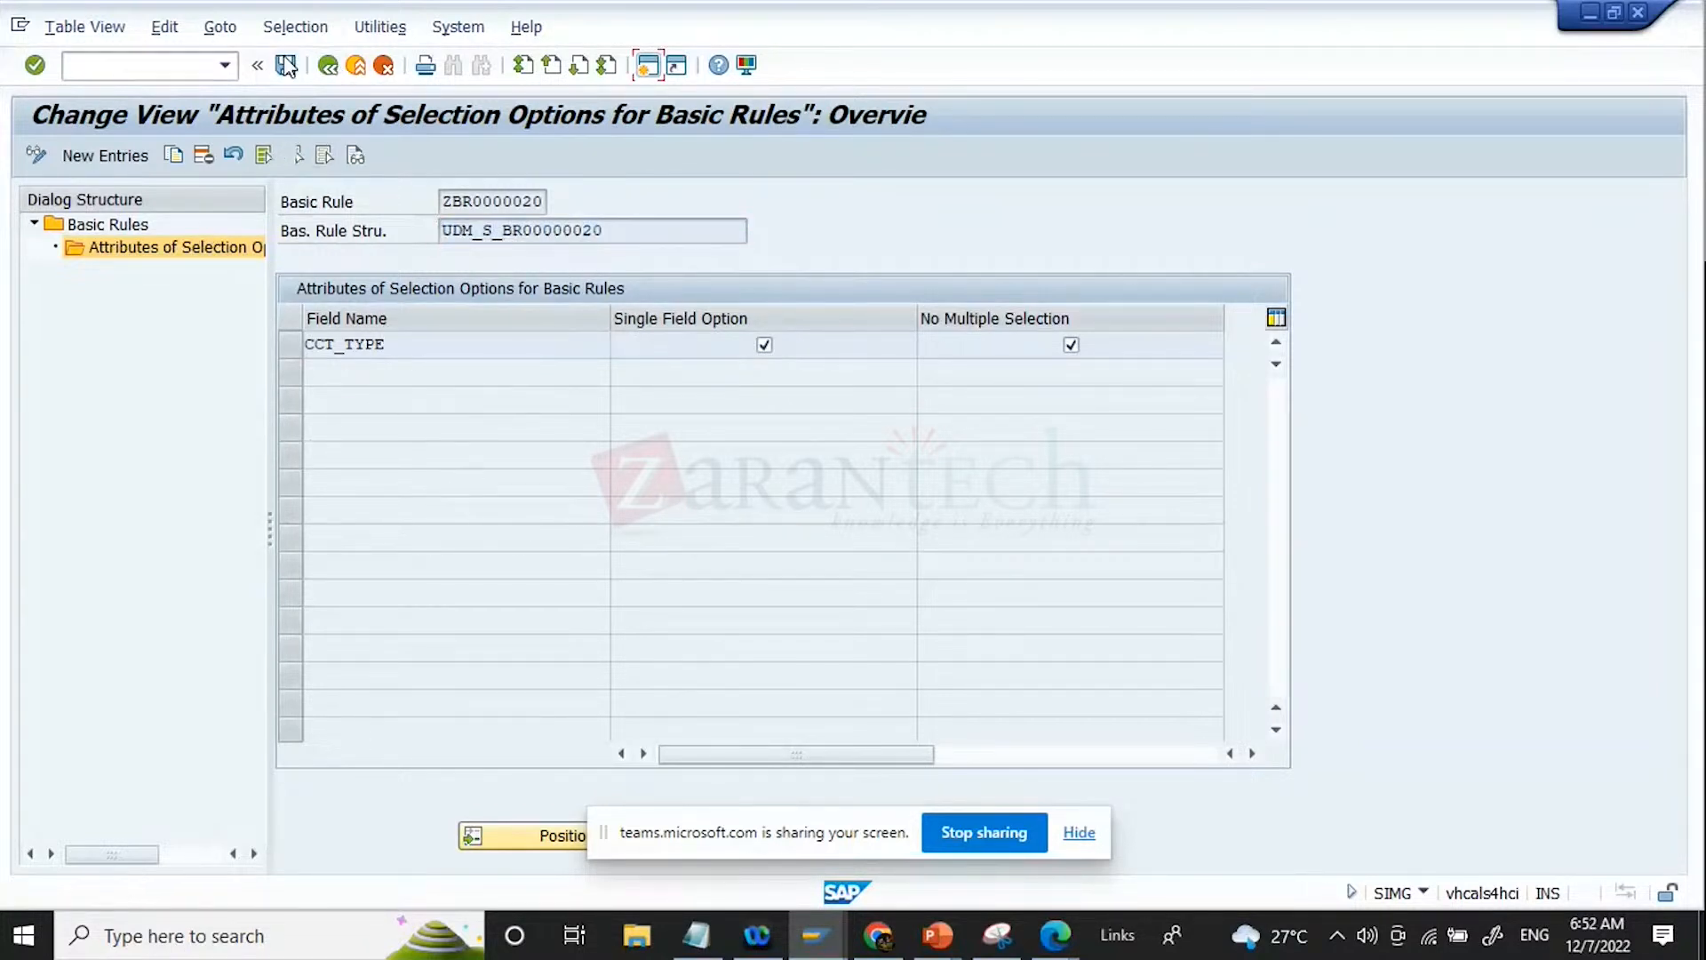
click(328, 65)
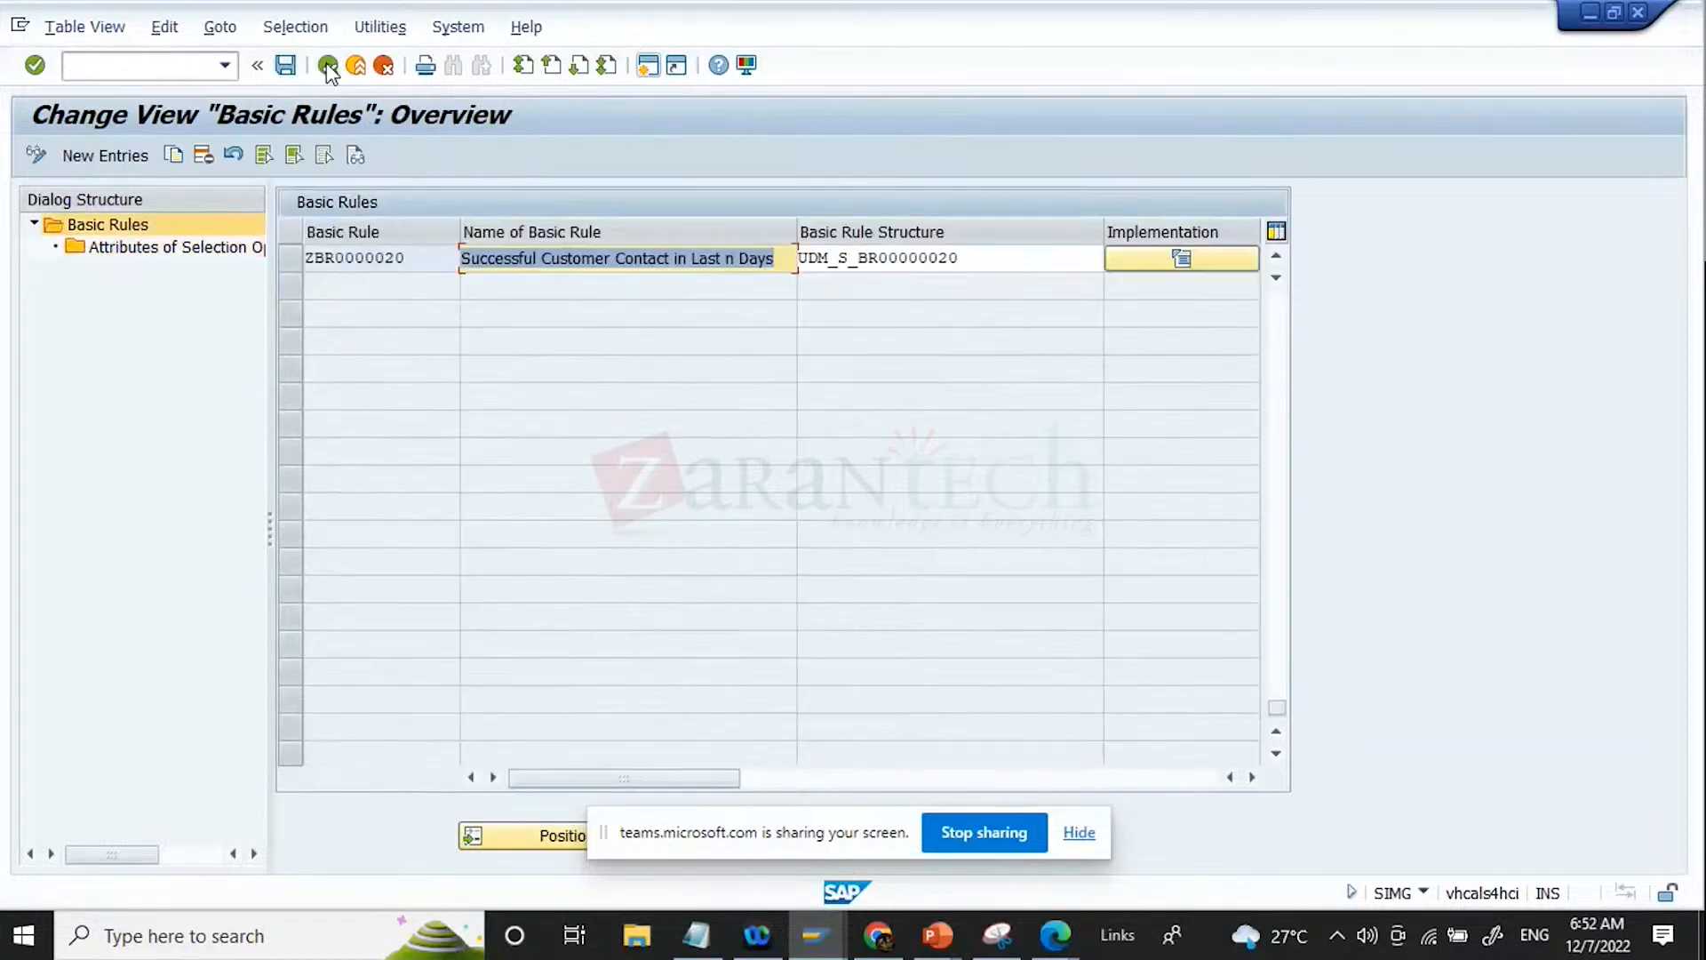
drag(442, 258, 306, 259)
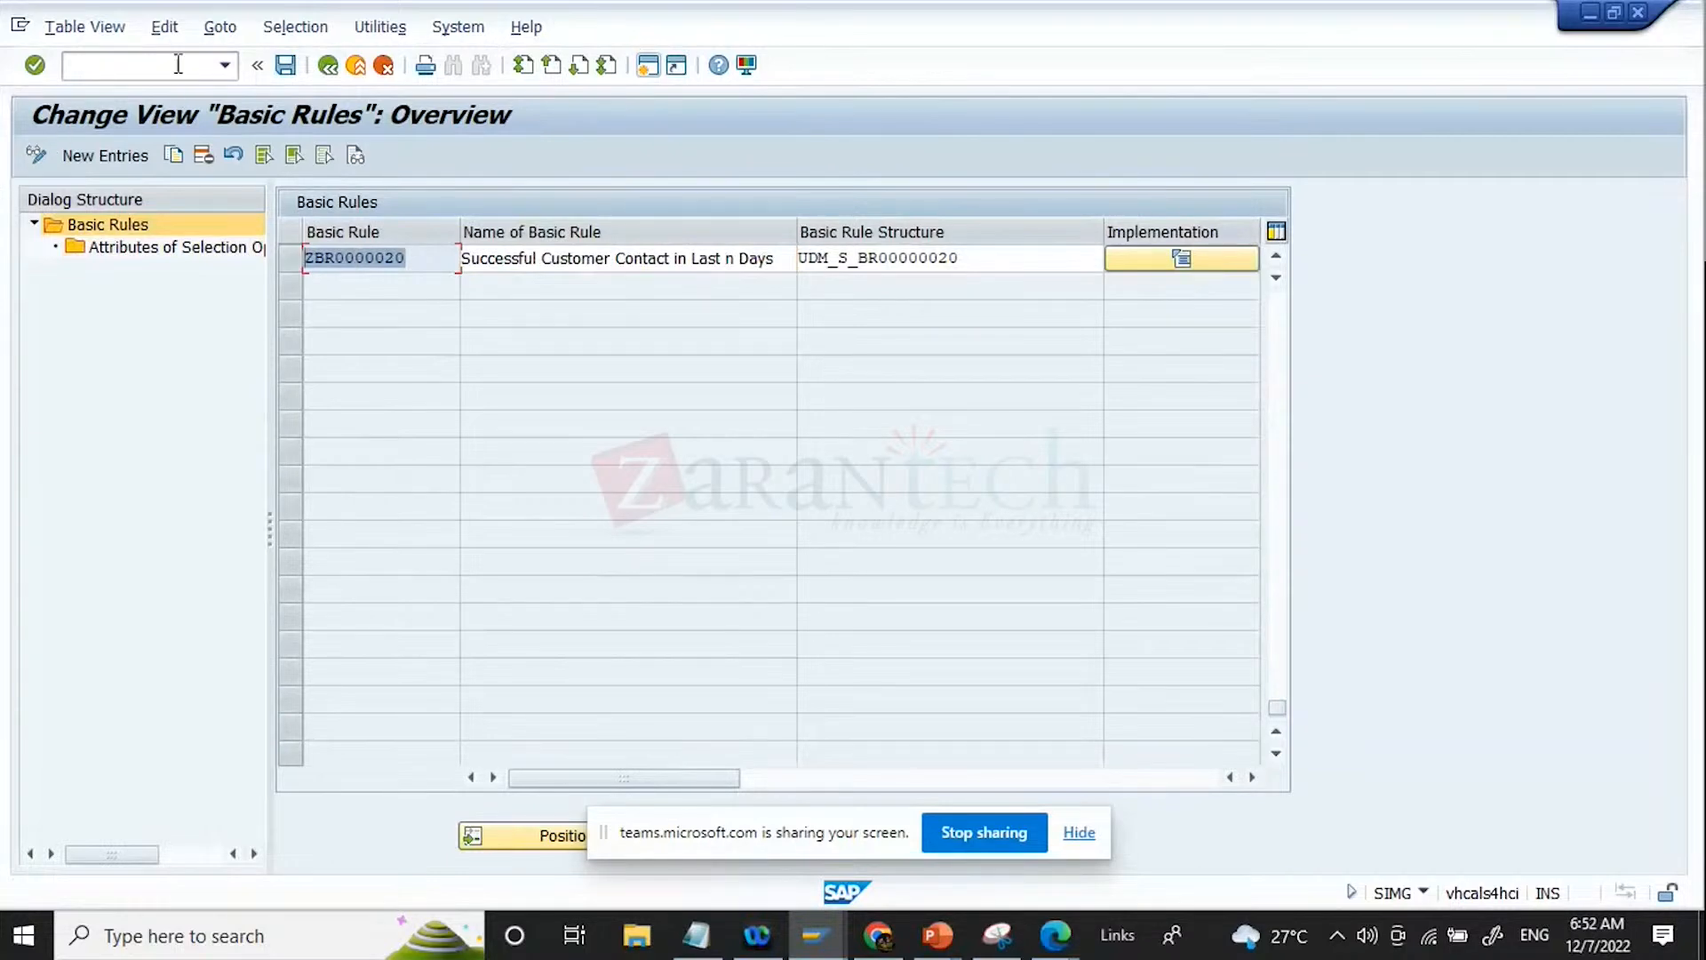
click(286, 71)
click(333, 70)
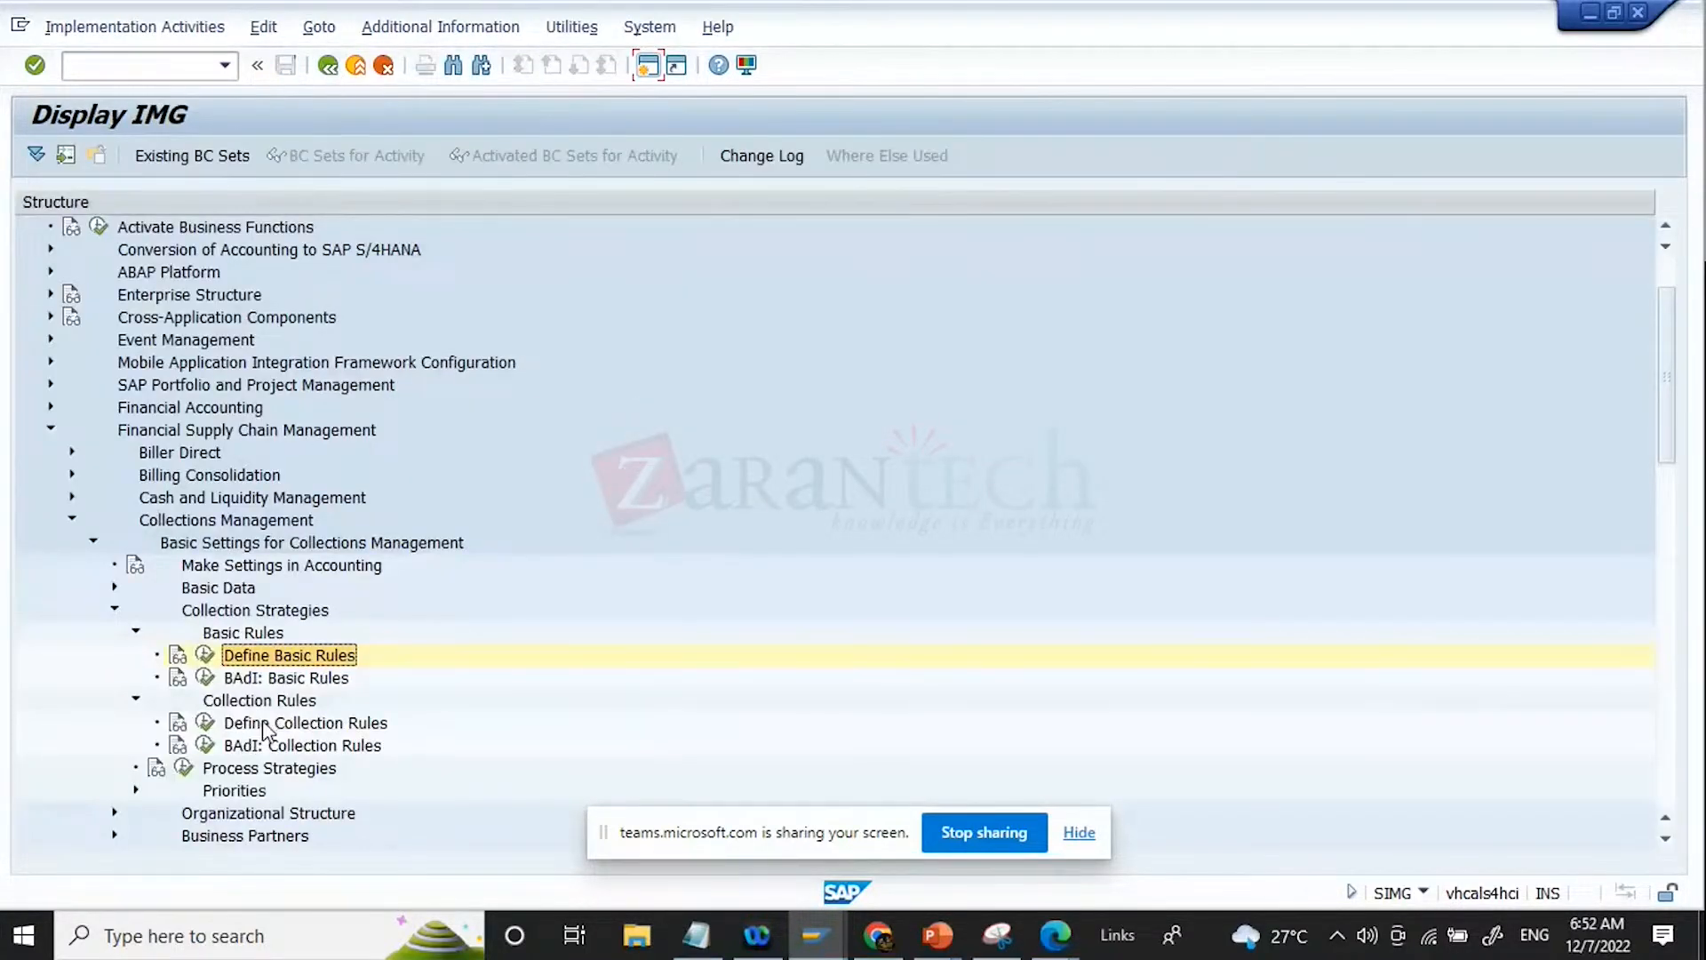
Step: Look over the collection rule activities under Collection Strategies and reopen Define Basic Rules, acknowledging the cross-client notice
click(264, 724)
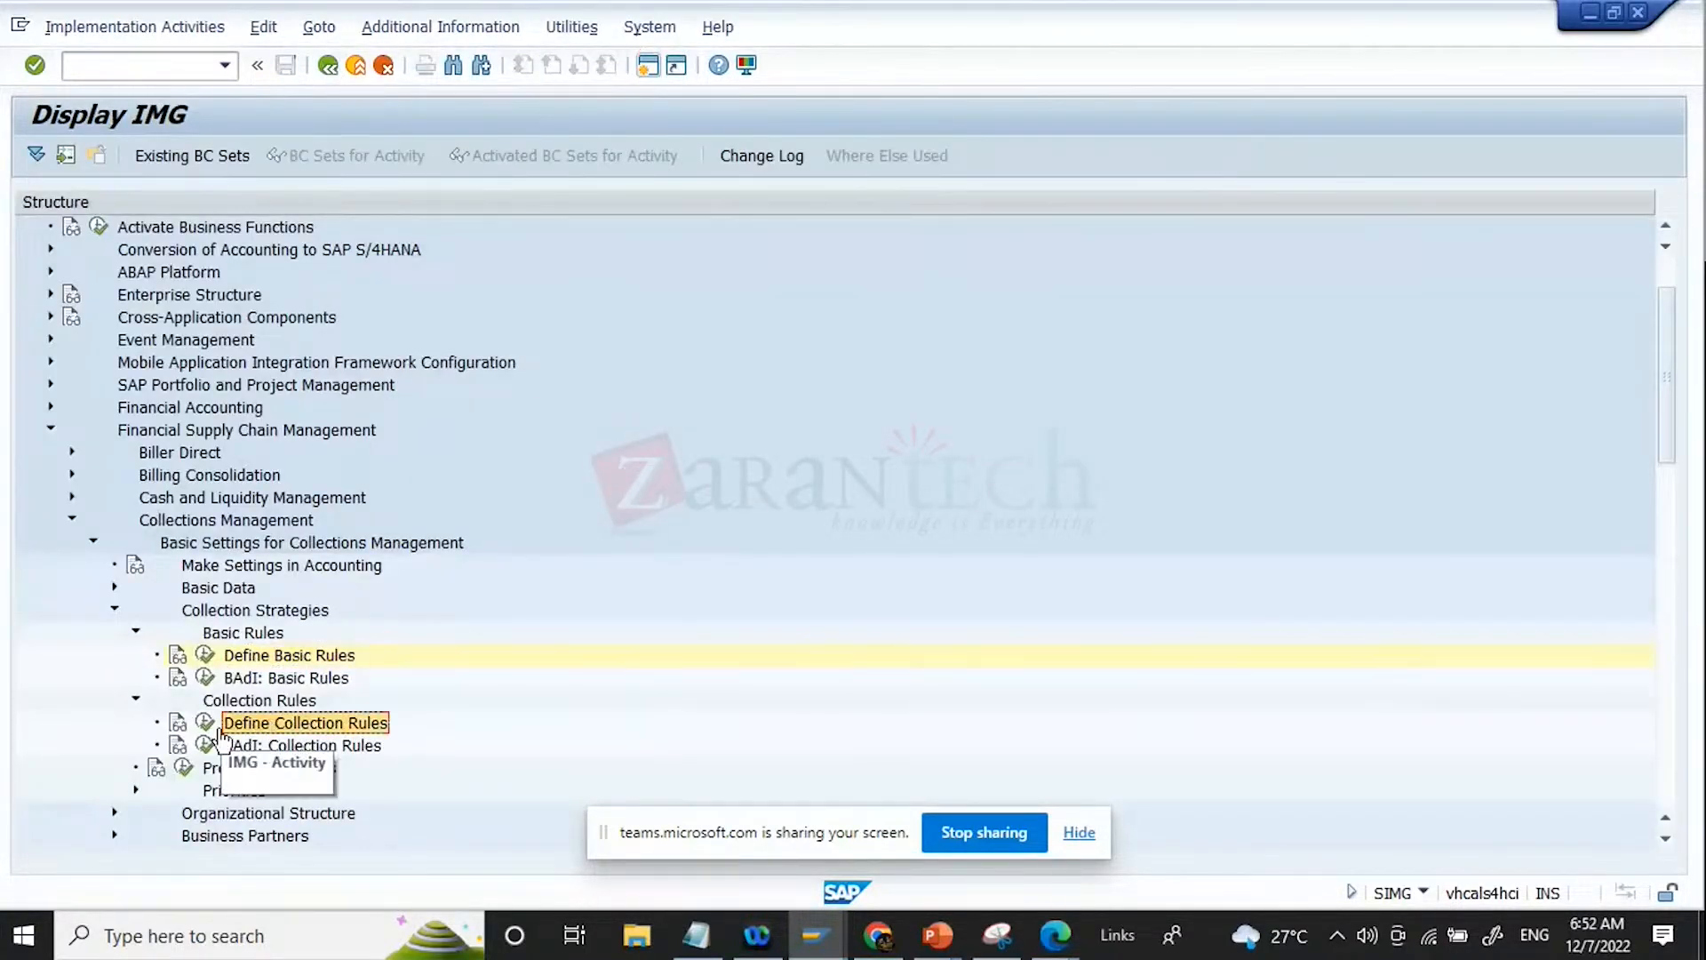
click(248, 657)
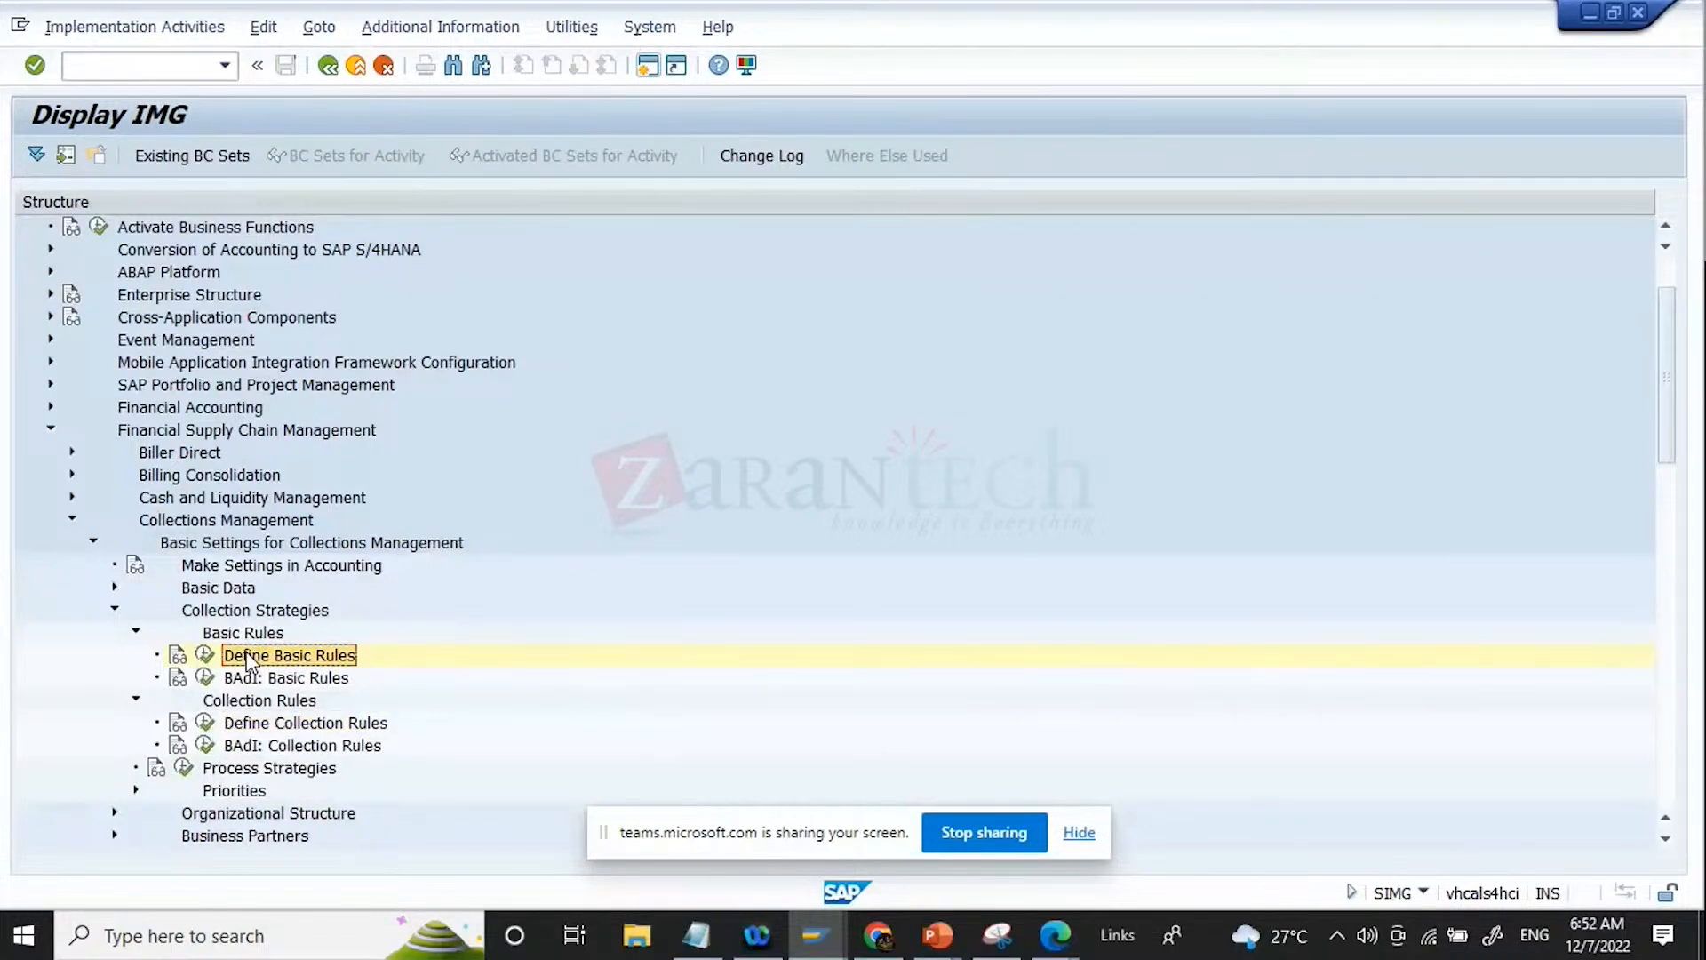
click(282, 747)
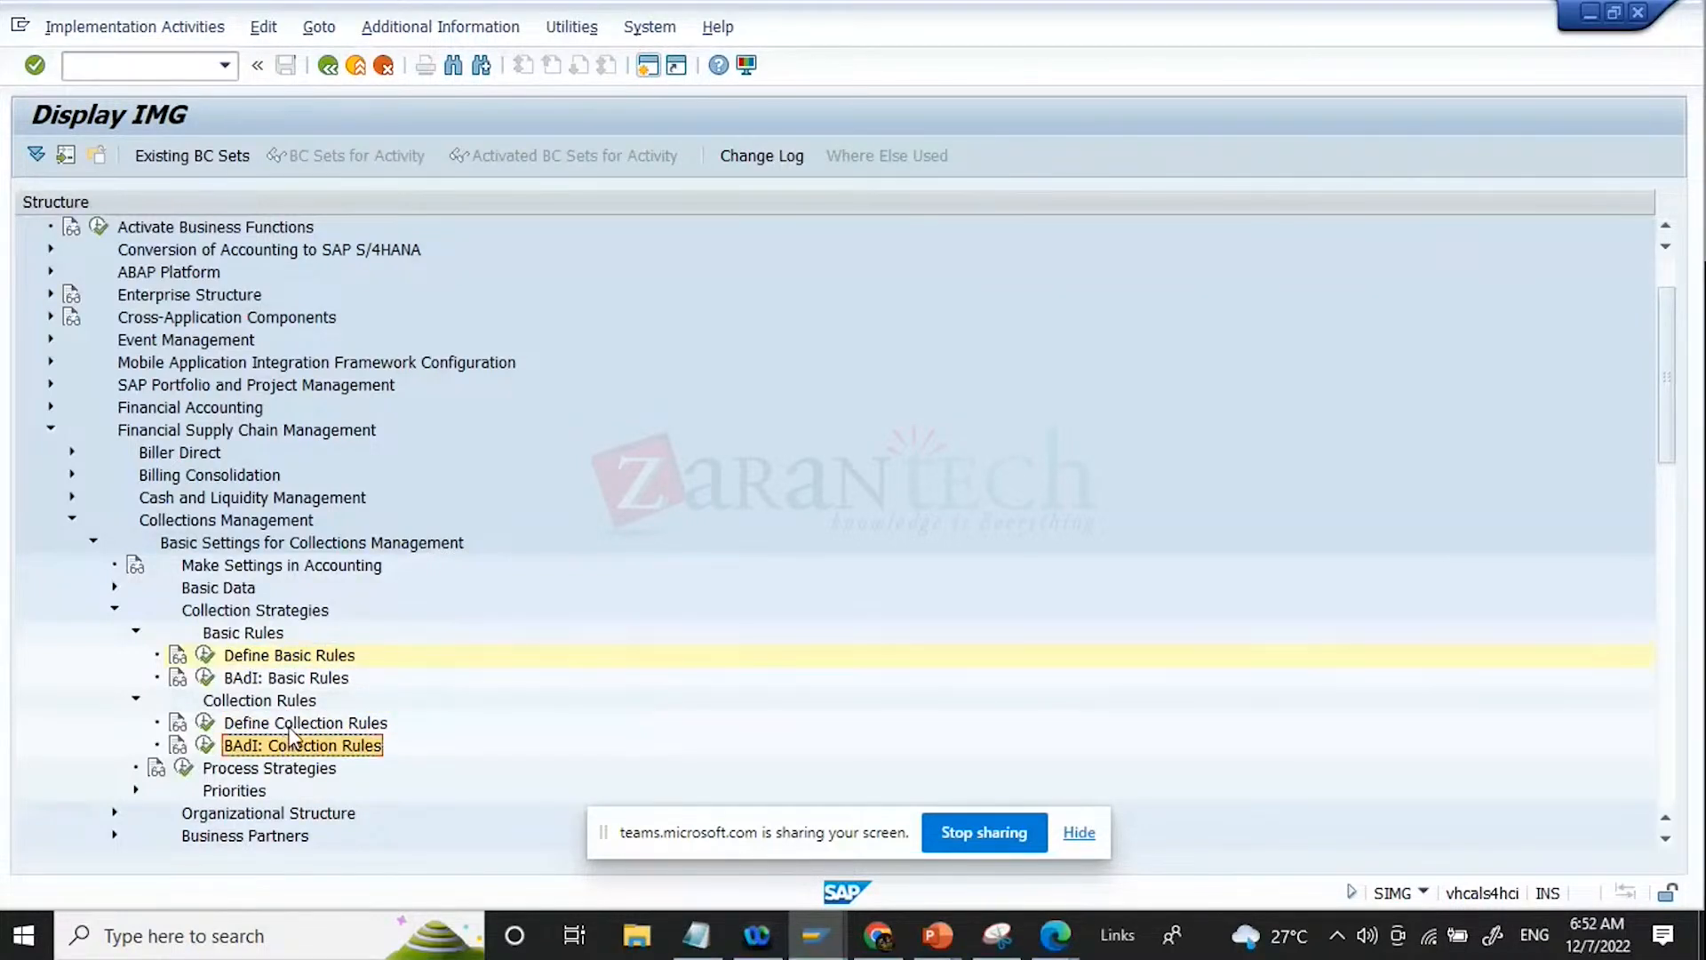
click(288, 729)
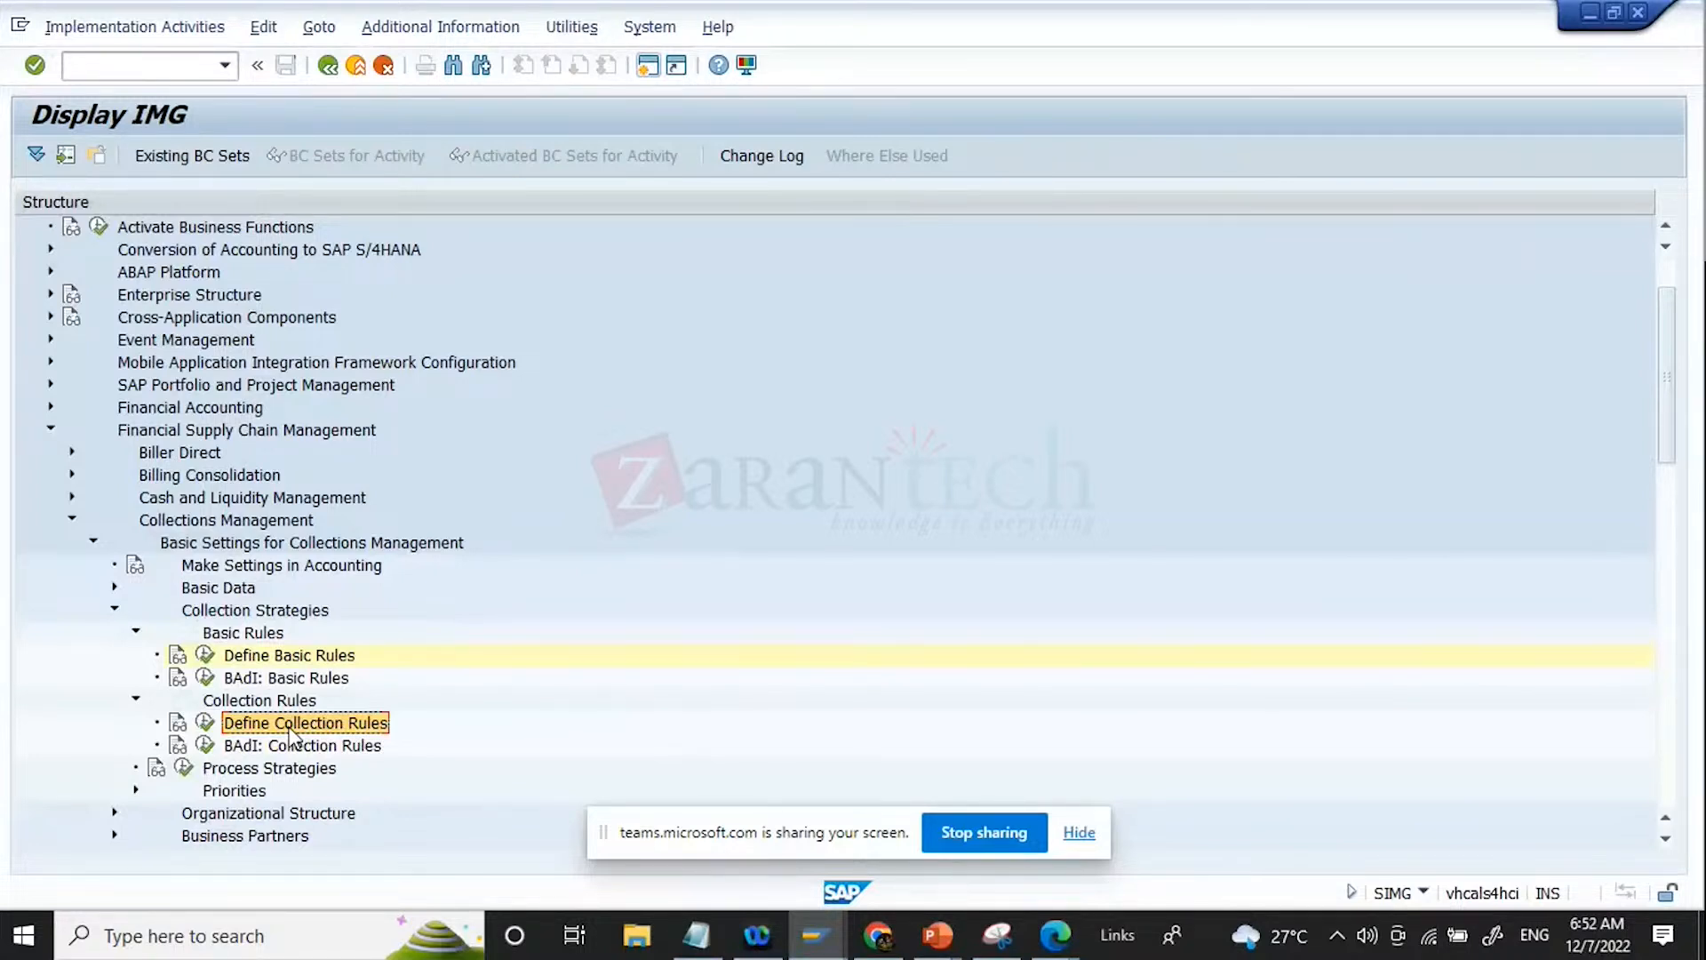
click(204, 655)
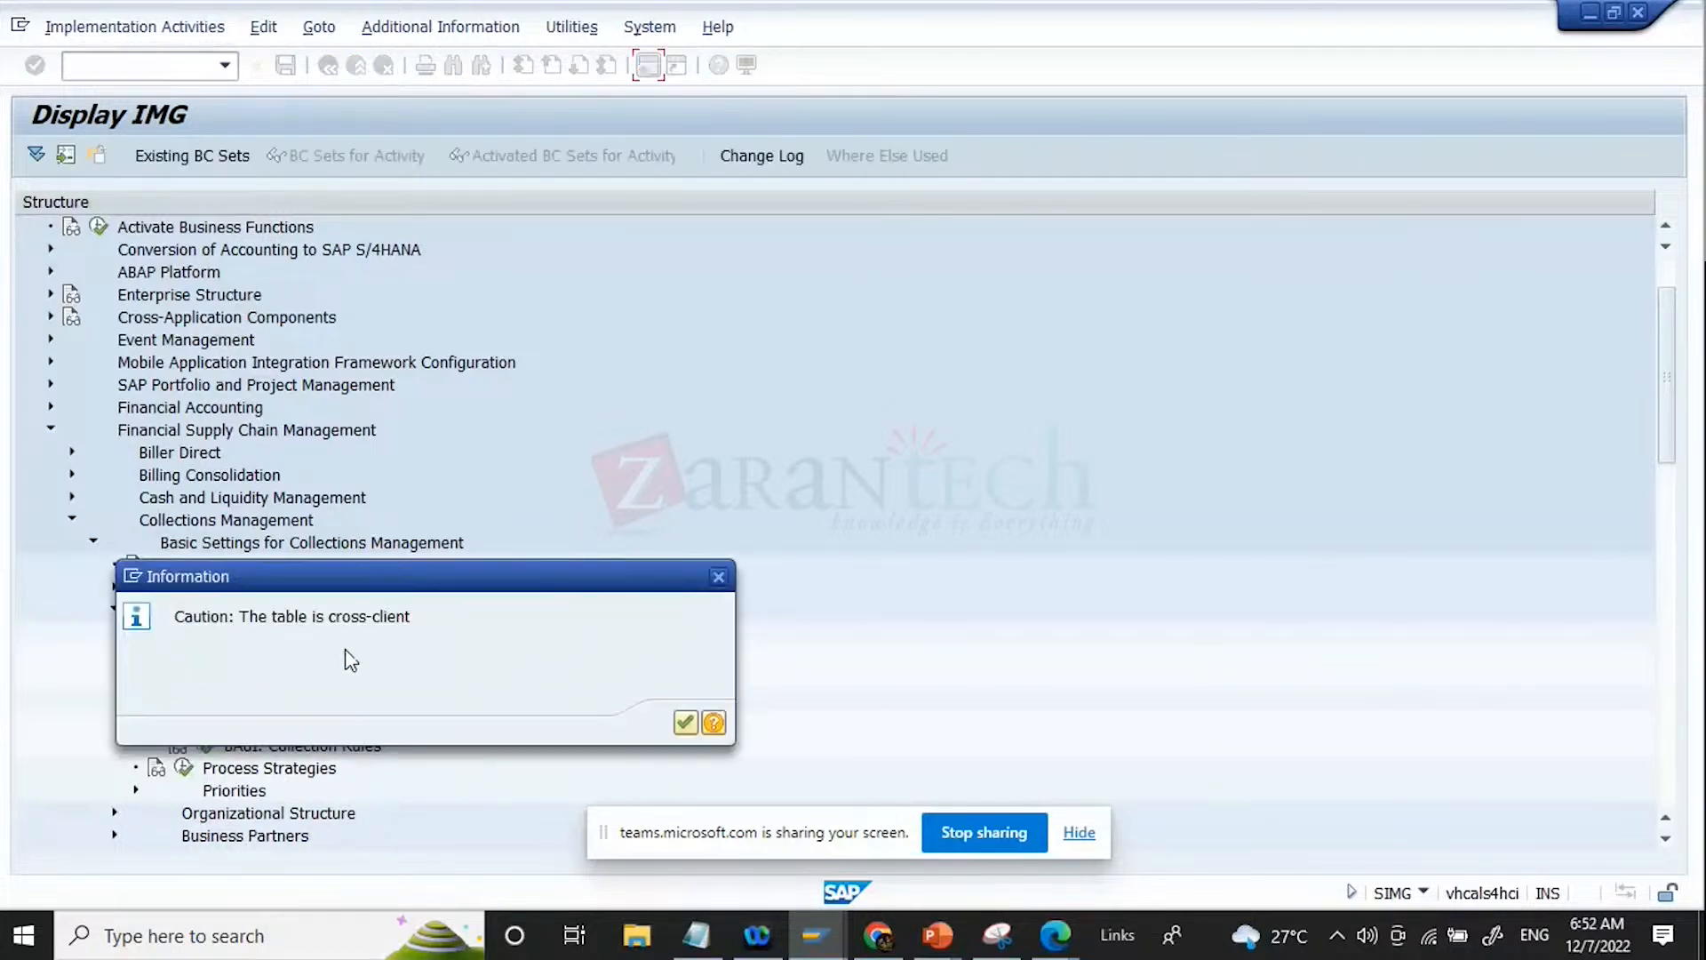
key(Return)
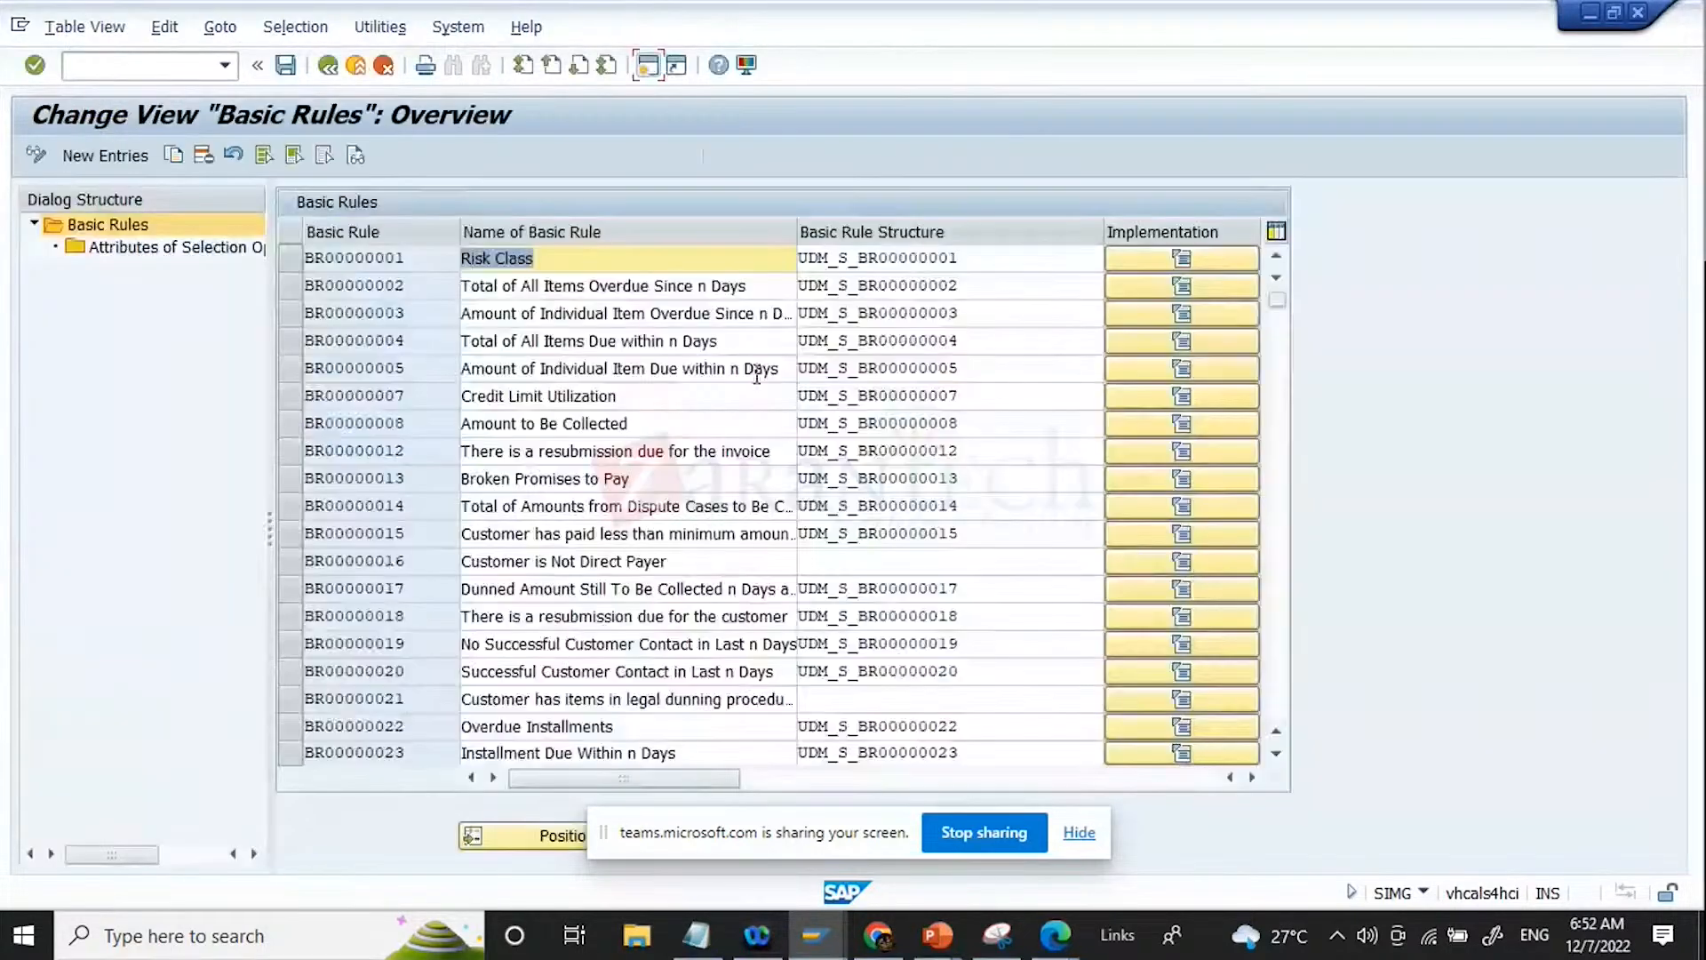
Step: Examine the basic rule structures assigned to rules BR00000001 through BR00000004
click(955, 259)
click(957, 286)
click(957, 313)
click(949, 341)
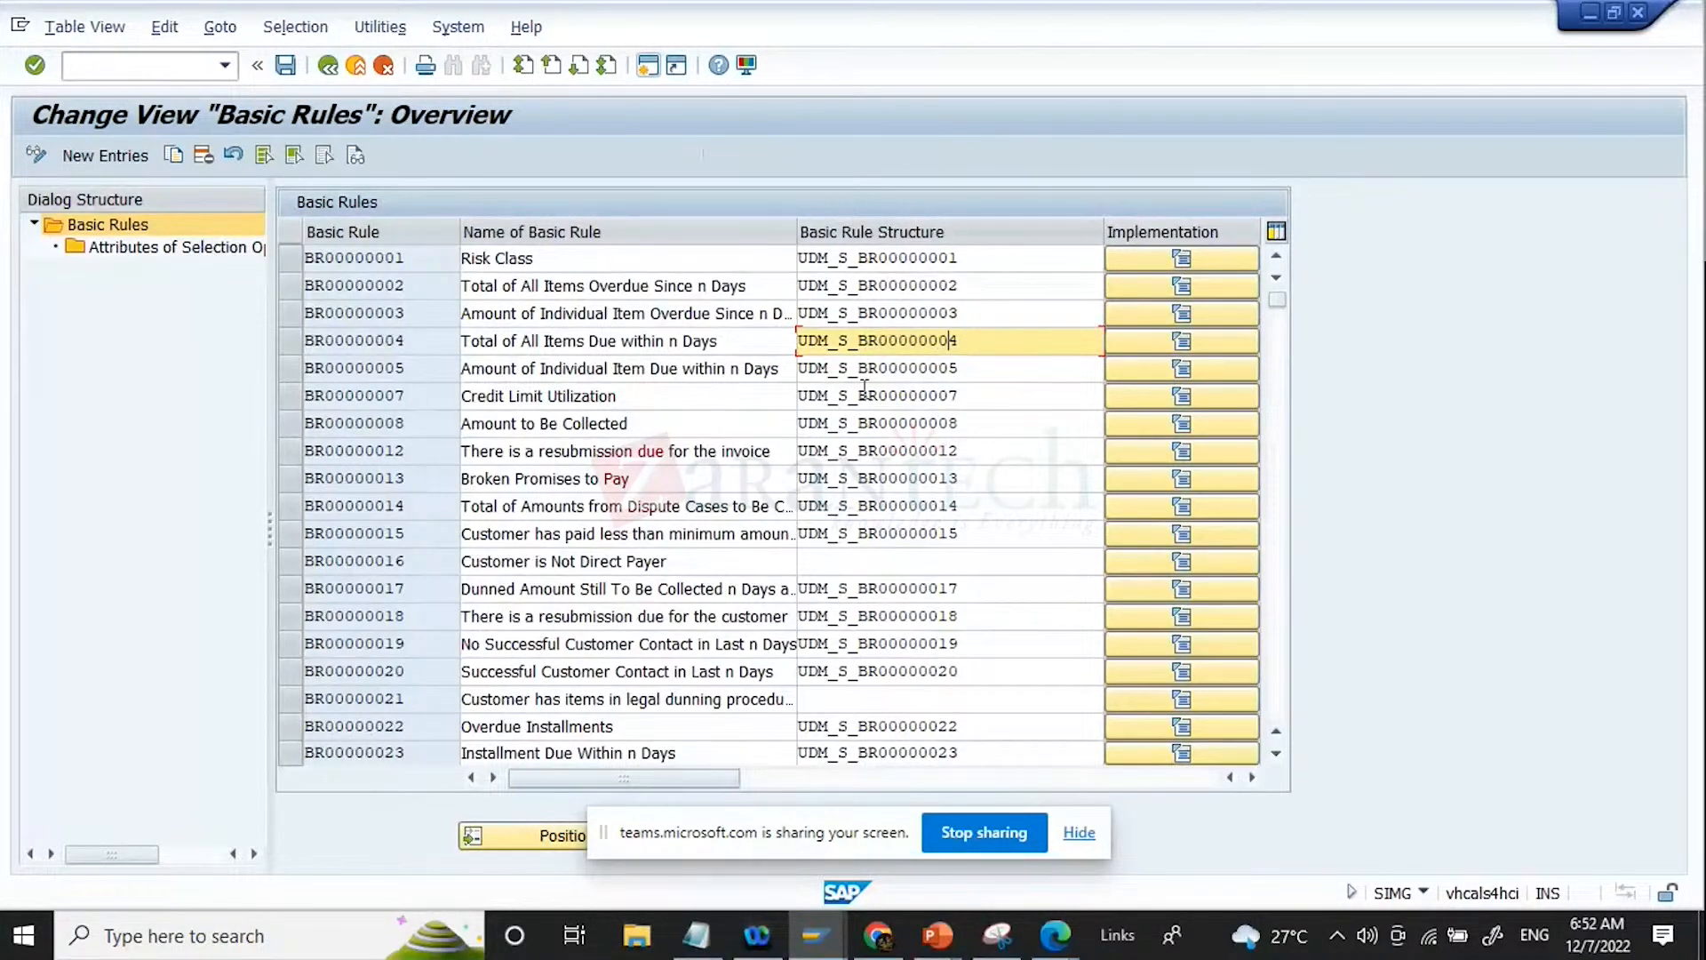
Step: Check which field names are available for a new selection option attribute of rule BR00000013, and close the list without choosing one
click(614, 480)
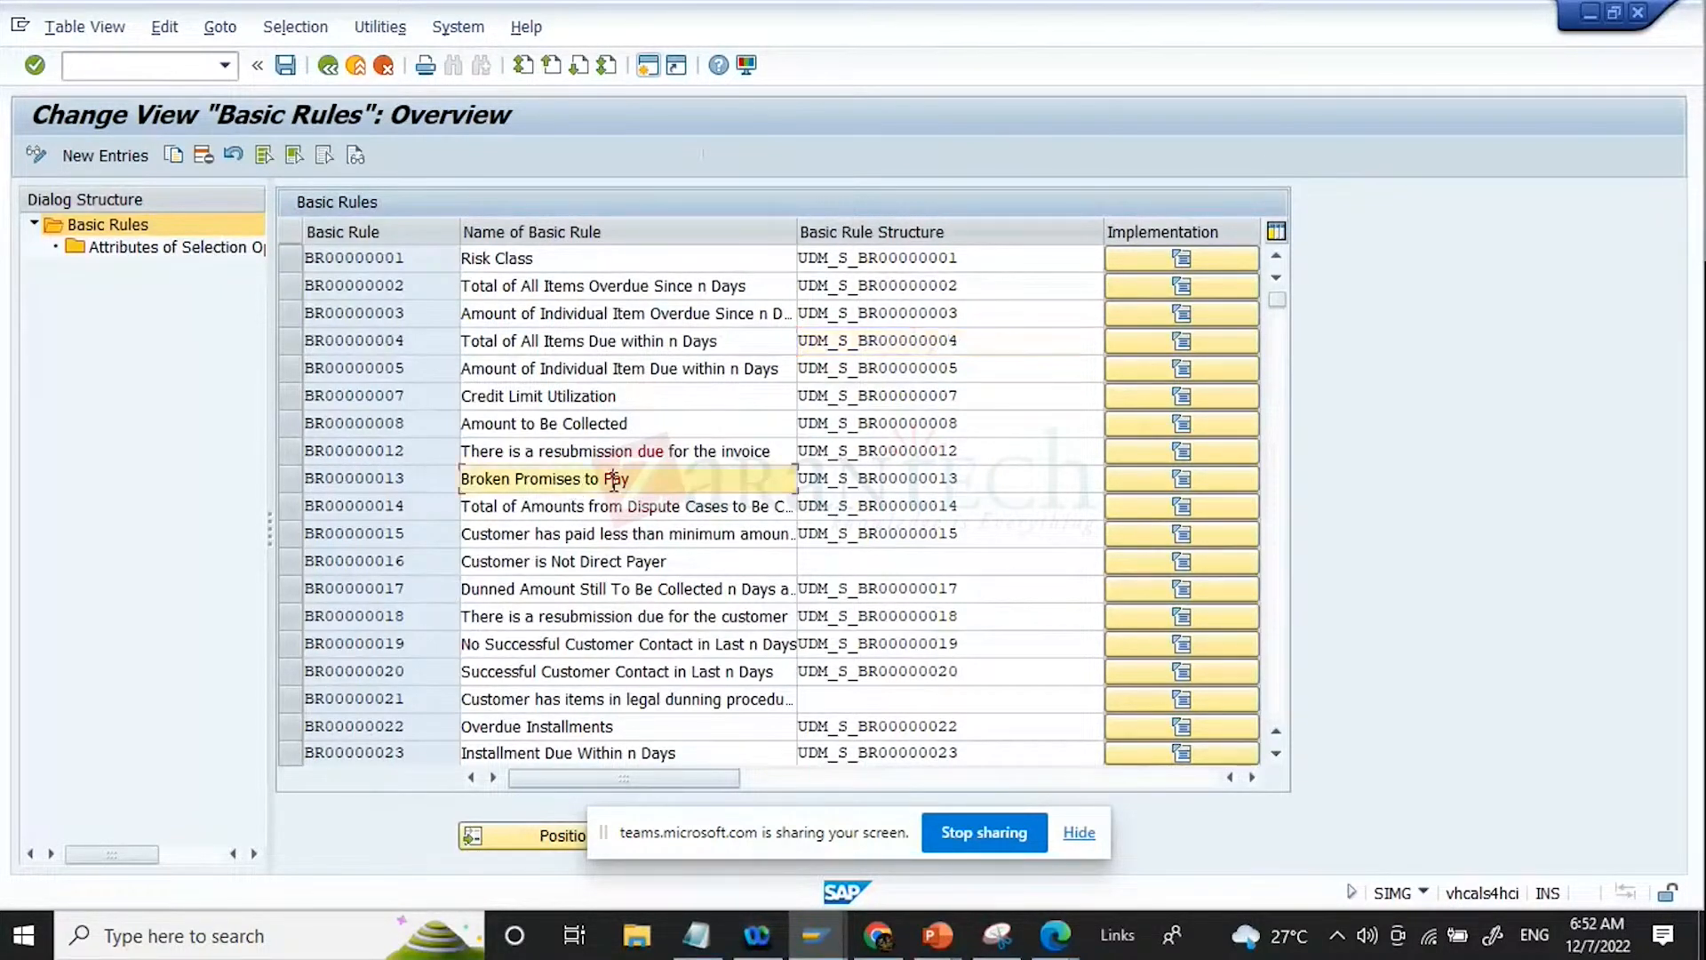
click(292, 478)
double_click(204, 261)
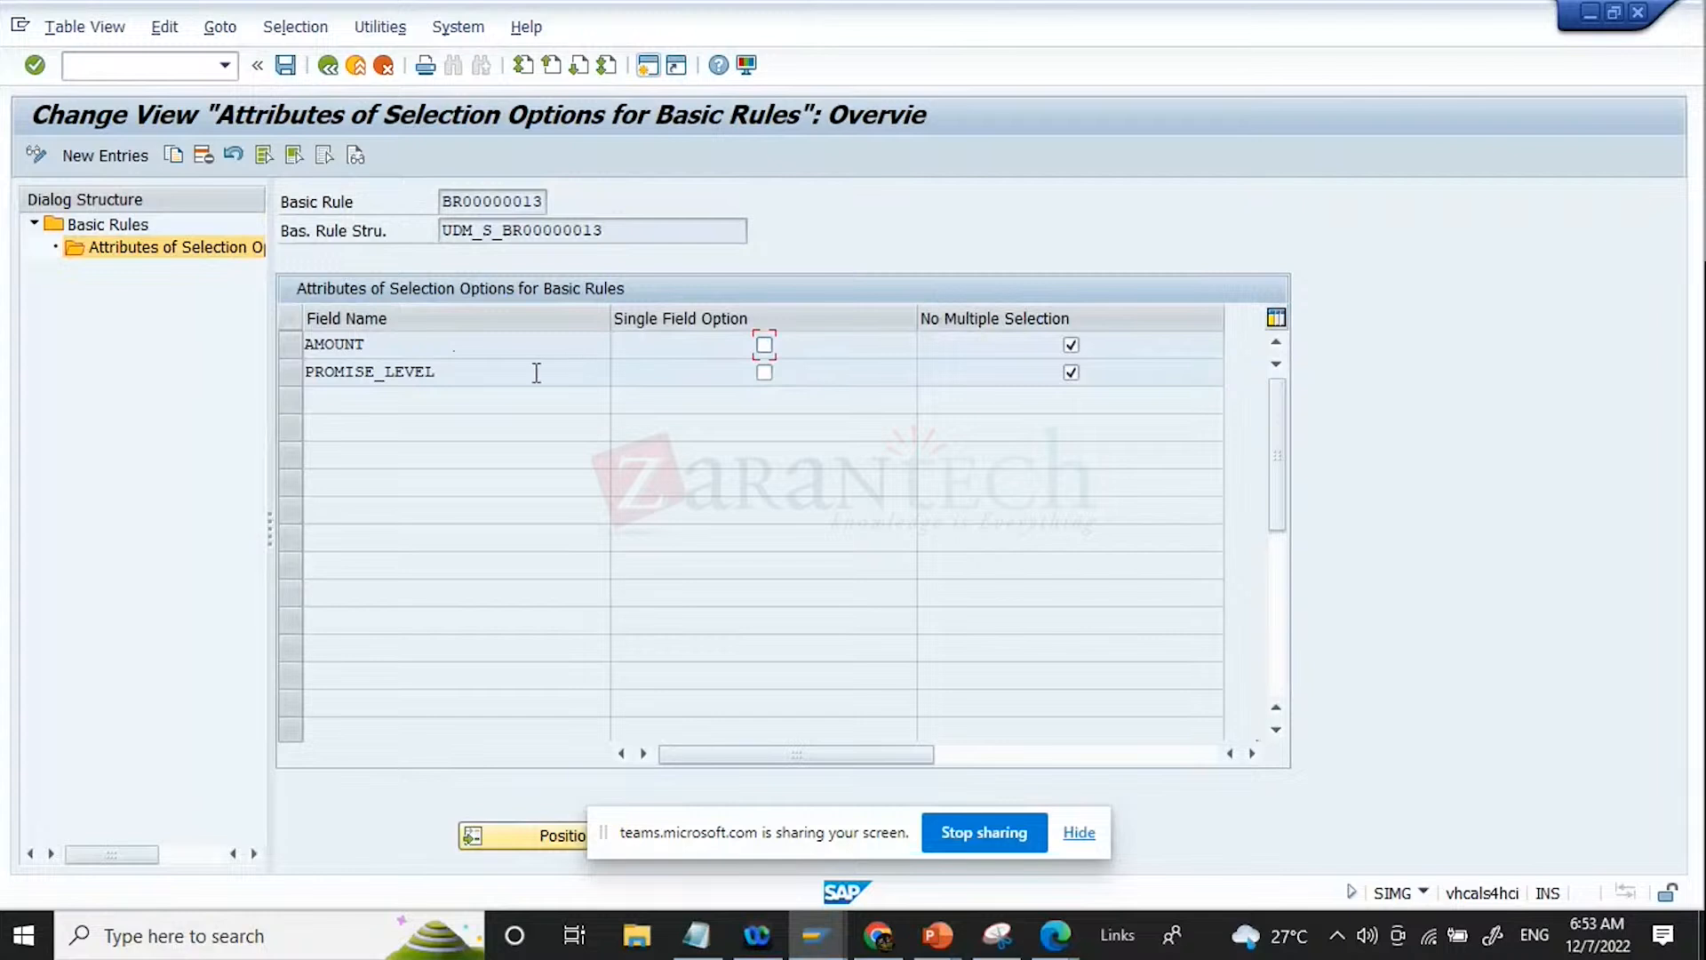
click(103, 155)
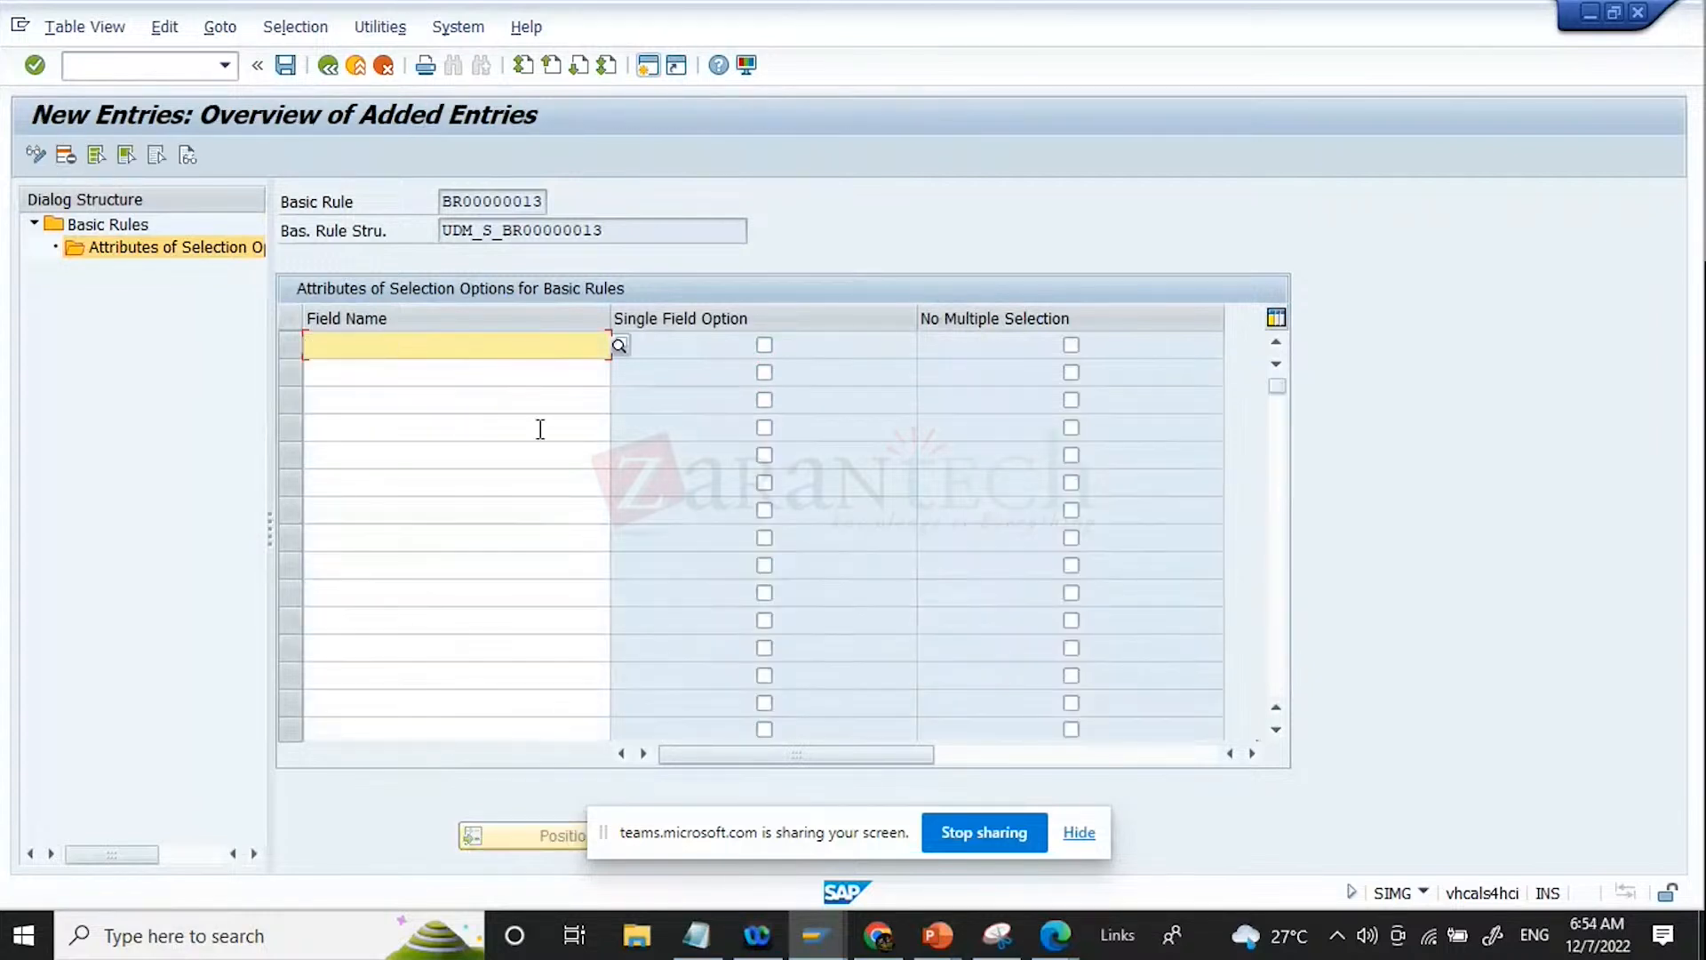
click(620, 345)
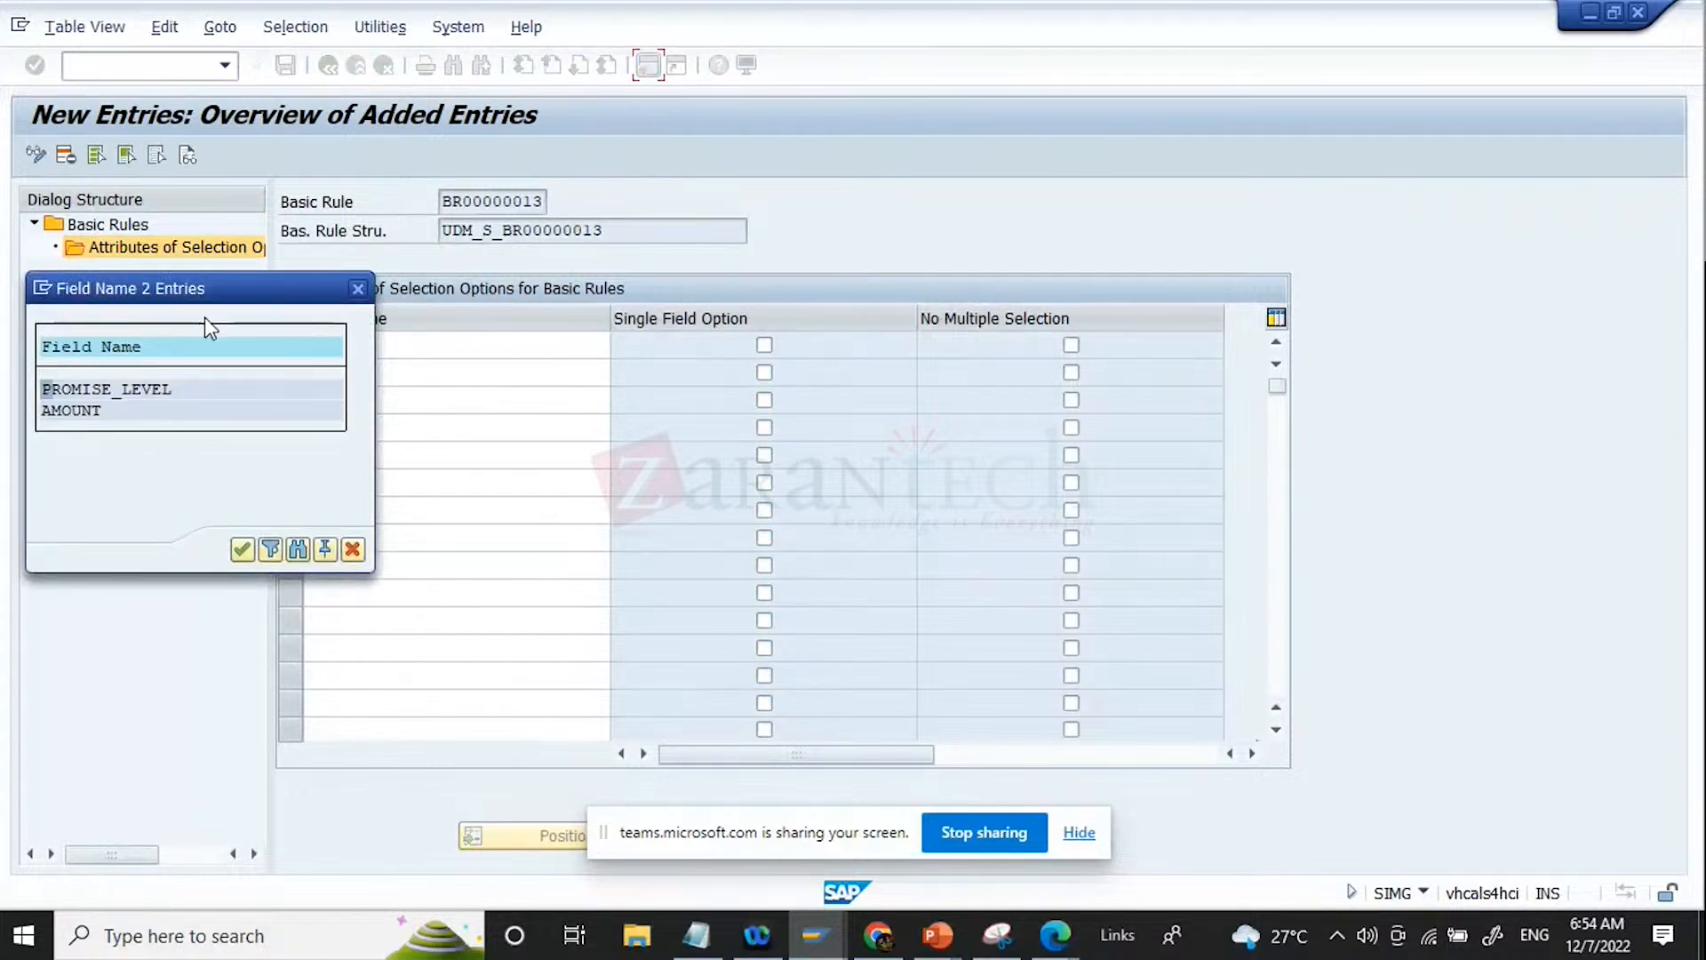
drag(213, 304, 680, 384)
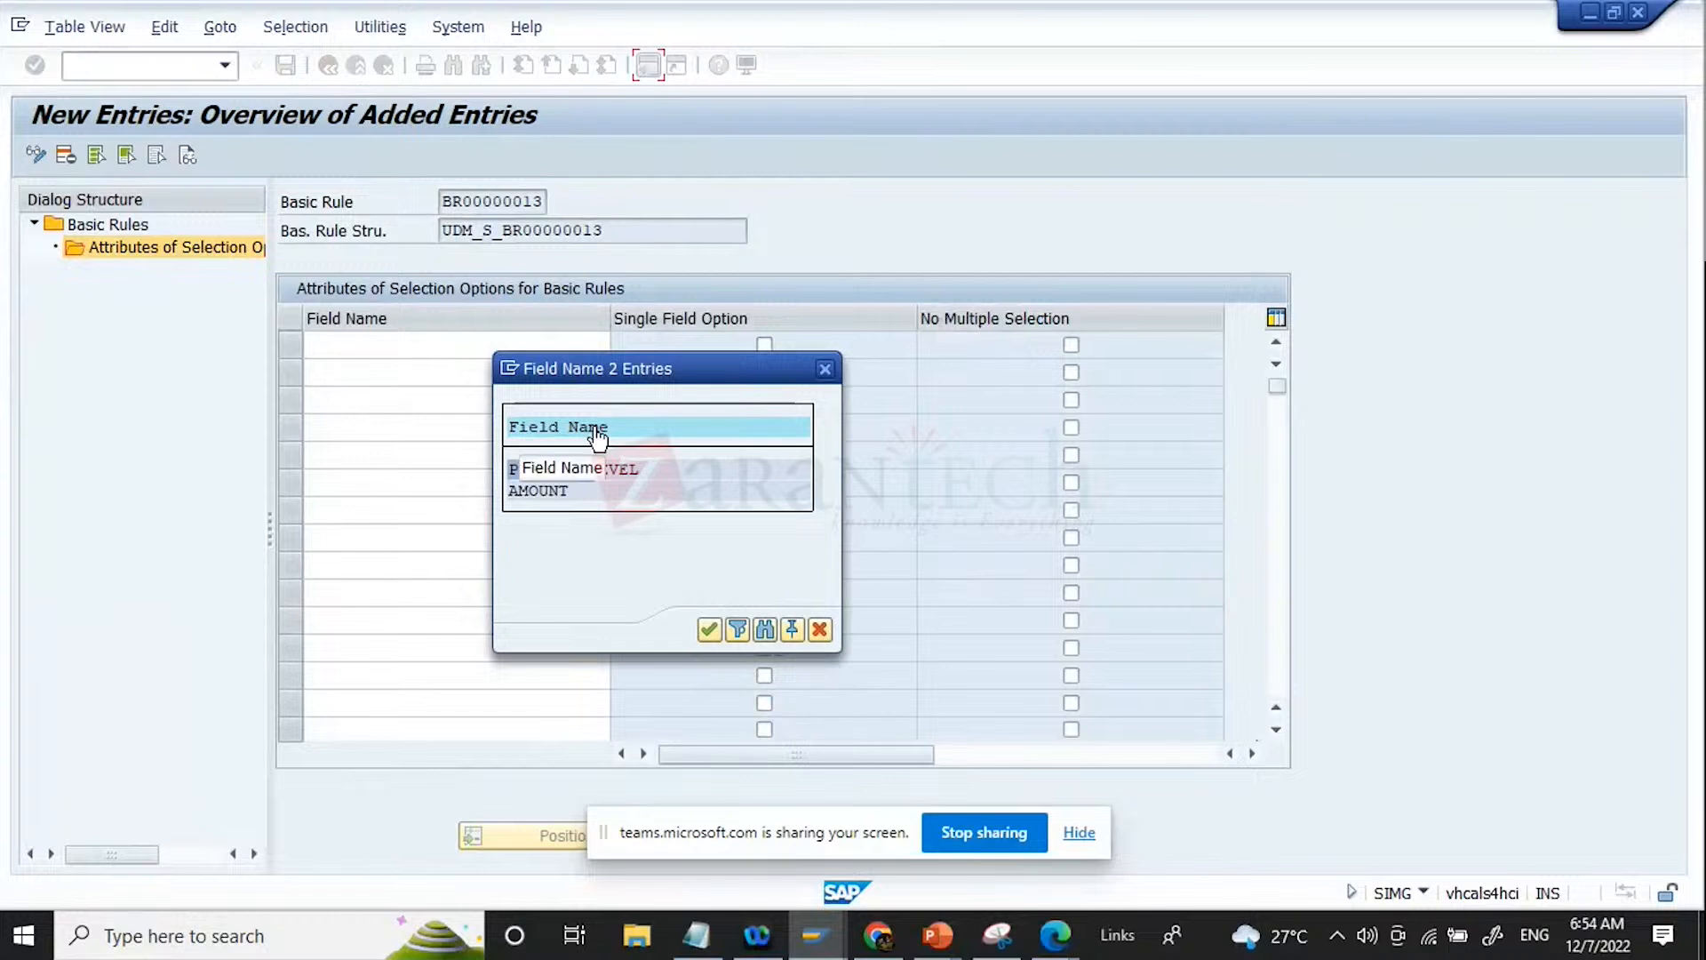
click(827, 634)
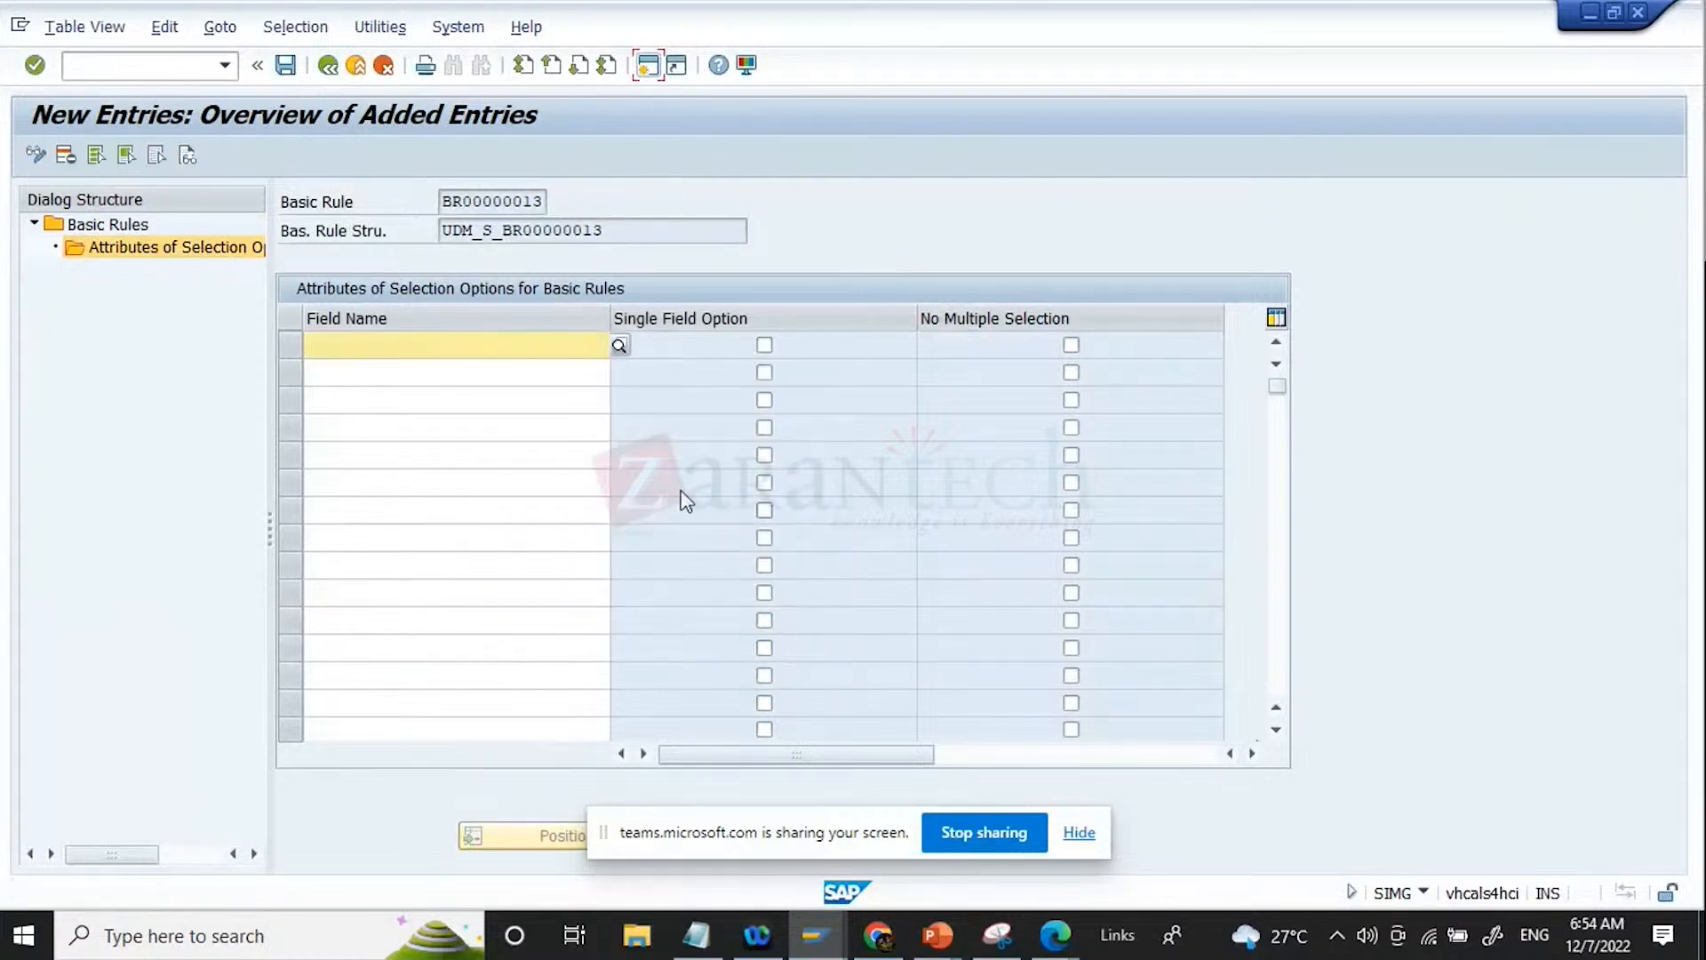
Step: Leave the selection option attributes of BR00000013 without adding an entry and return to the IMG structure
drag(638, 232, 50, 203)
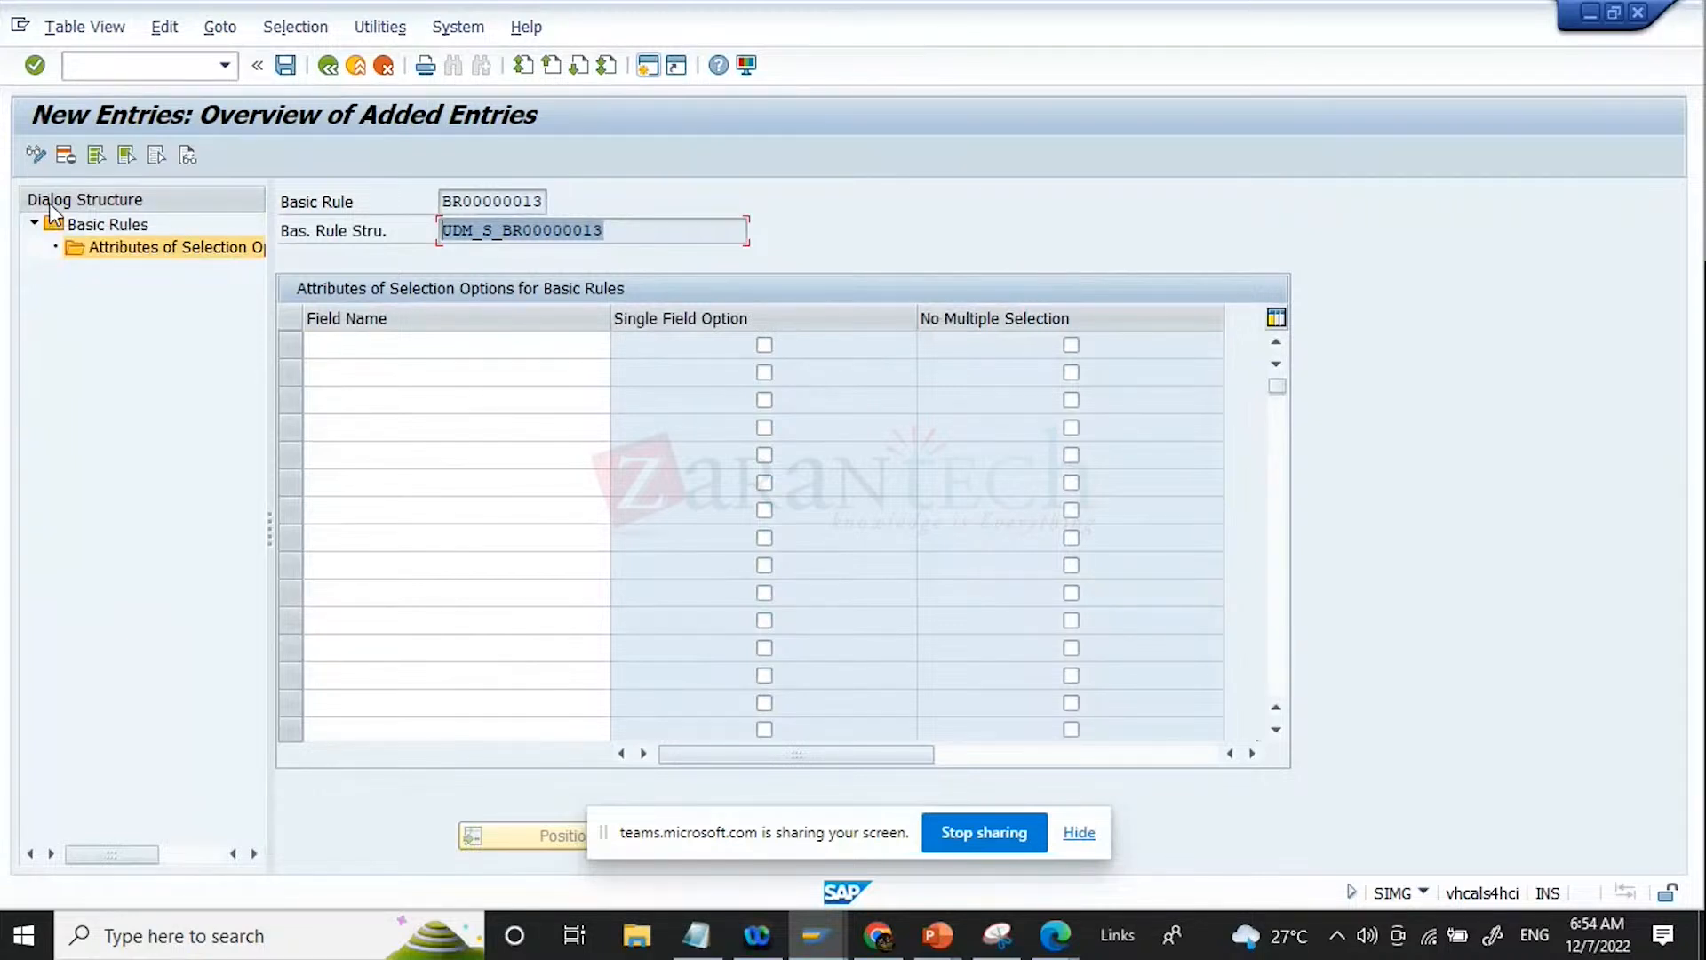
click(383, 65)
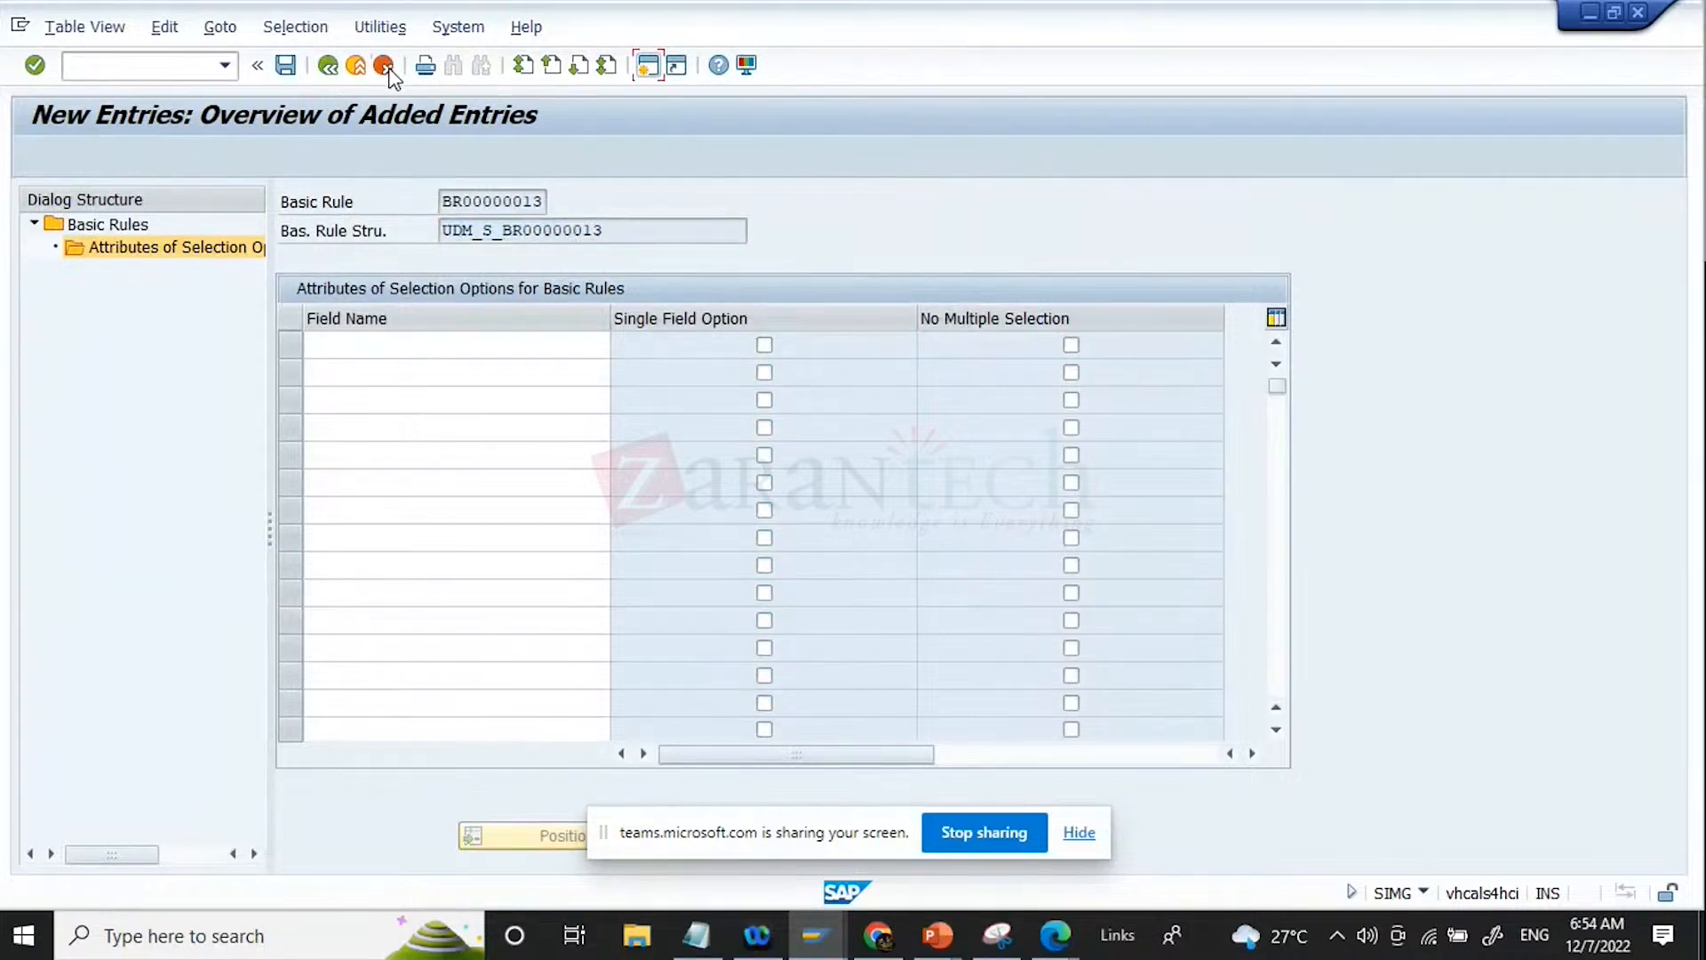
click(328, 71)
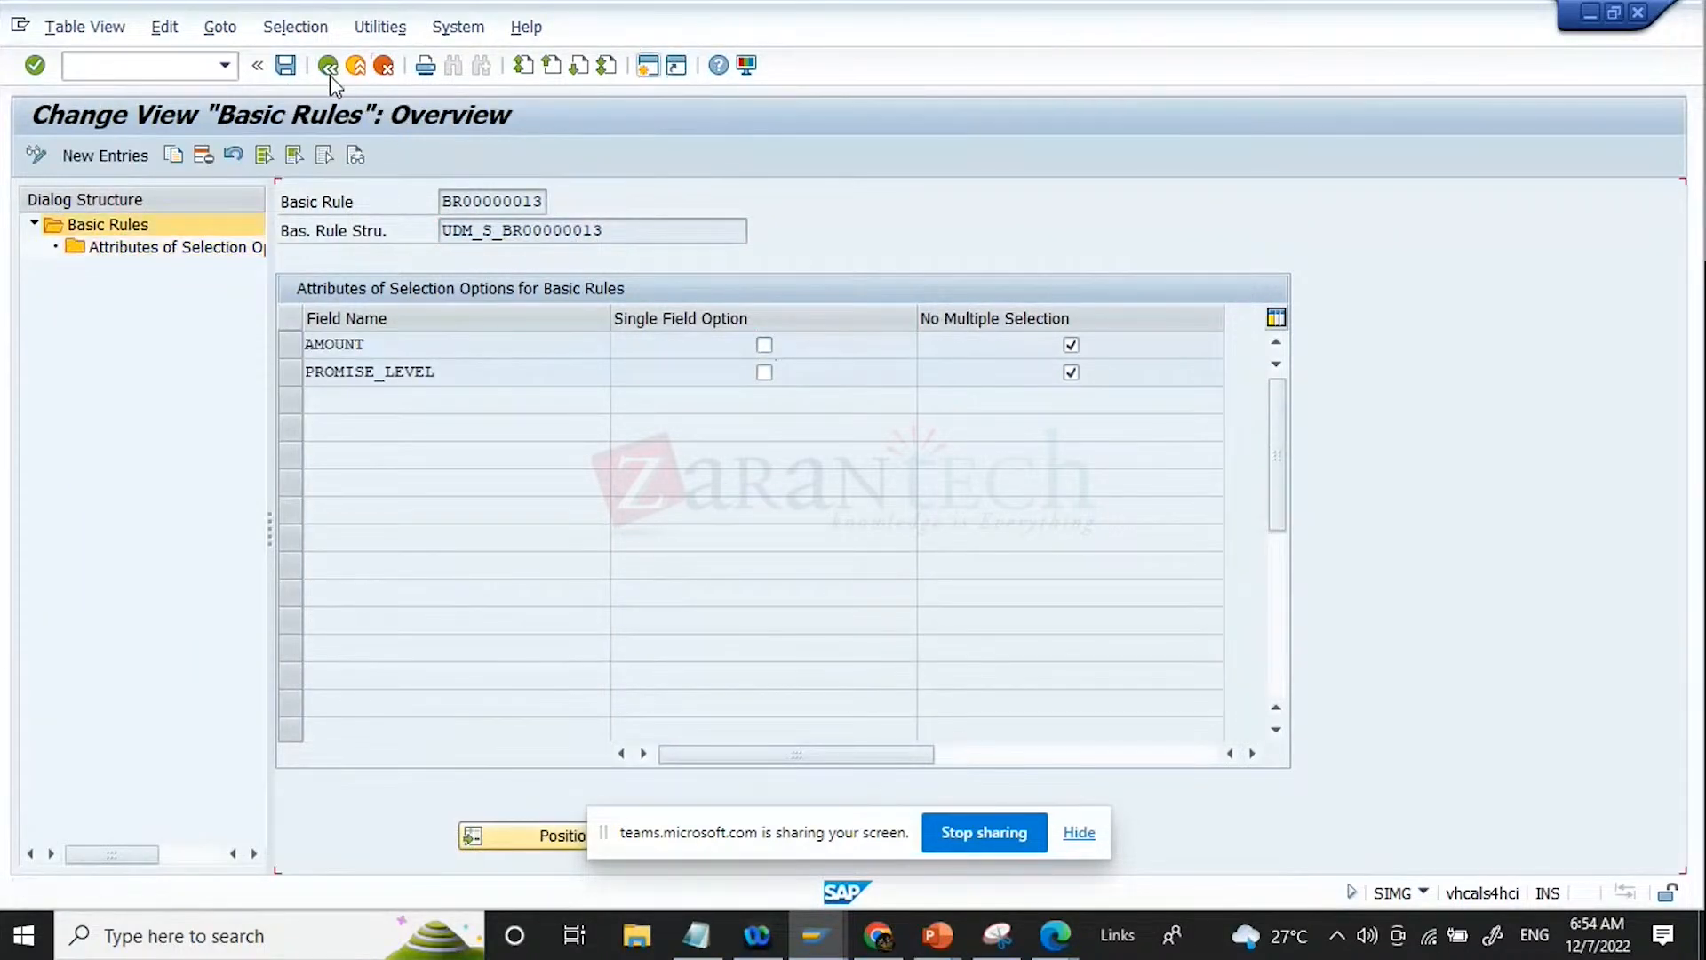
click(328, 71)
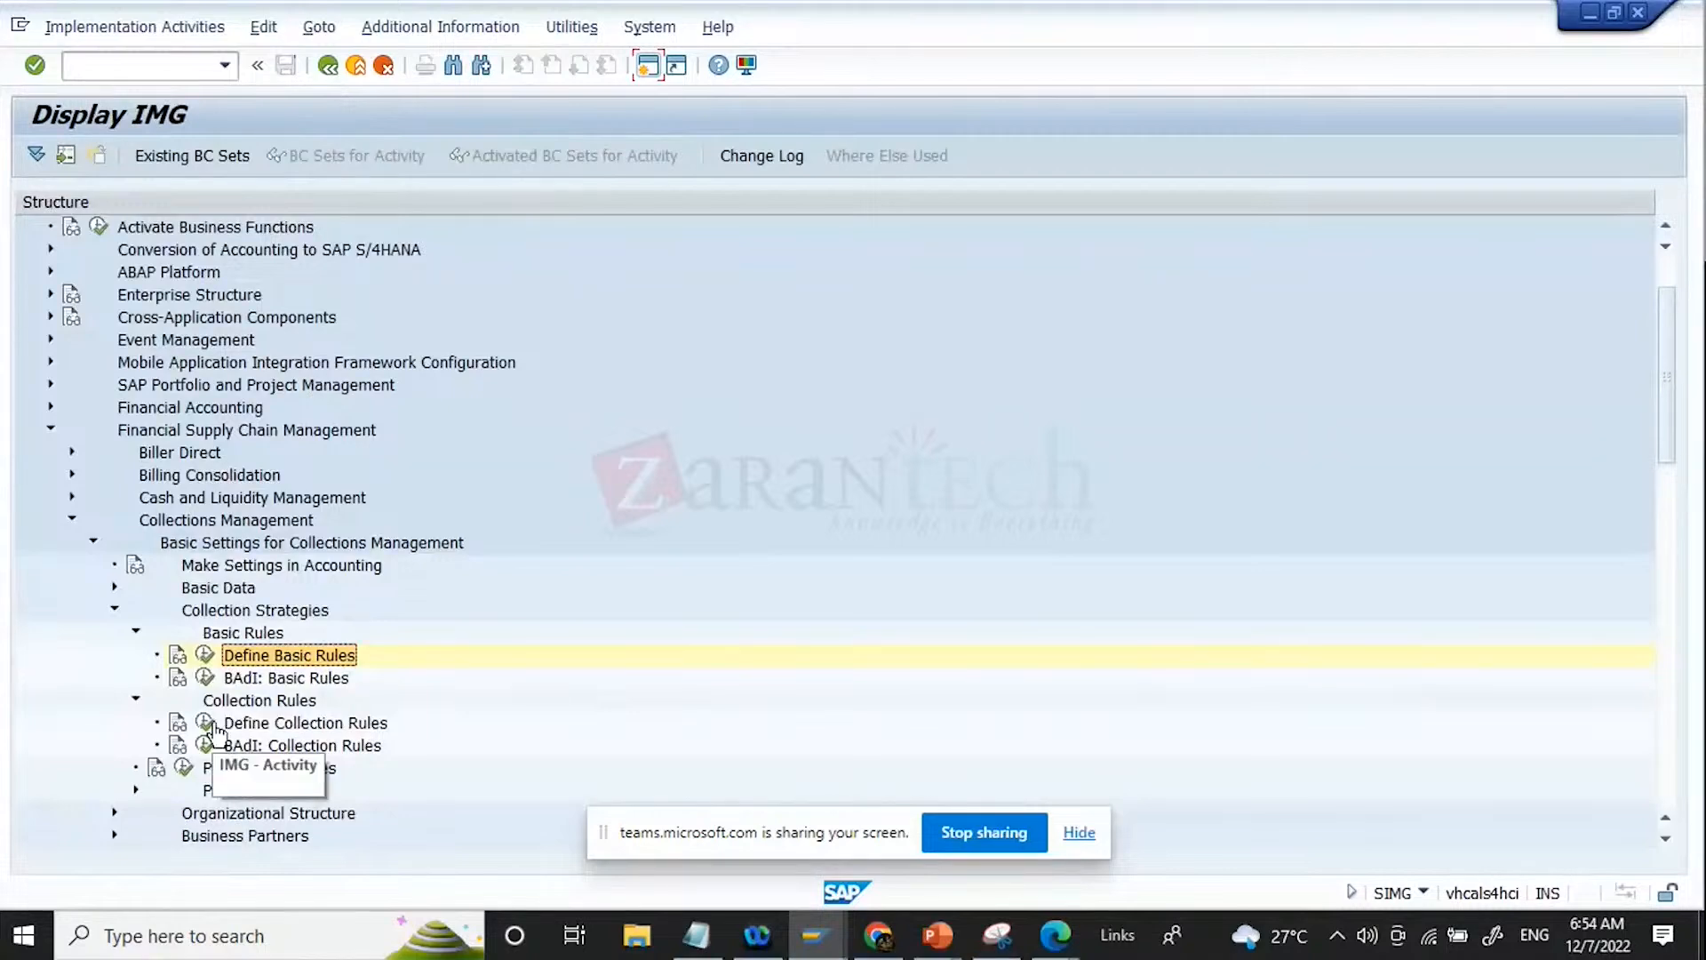
Step: Open the BAdI activity for basic rules and look through its implementations, down to the Cloud BAdI Implementation and the global rules
click(206, 677)
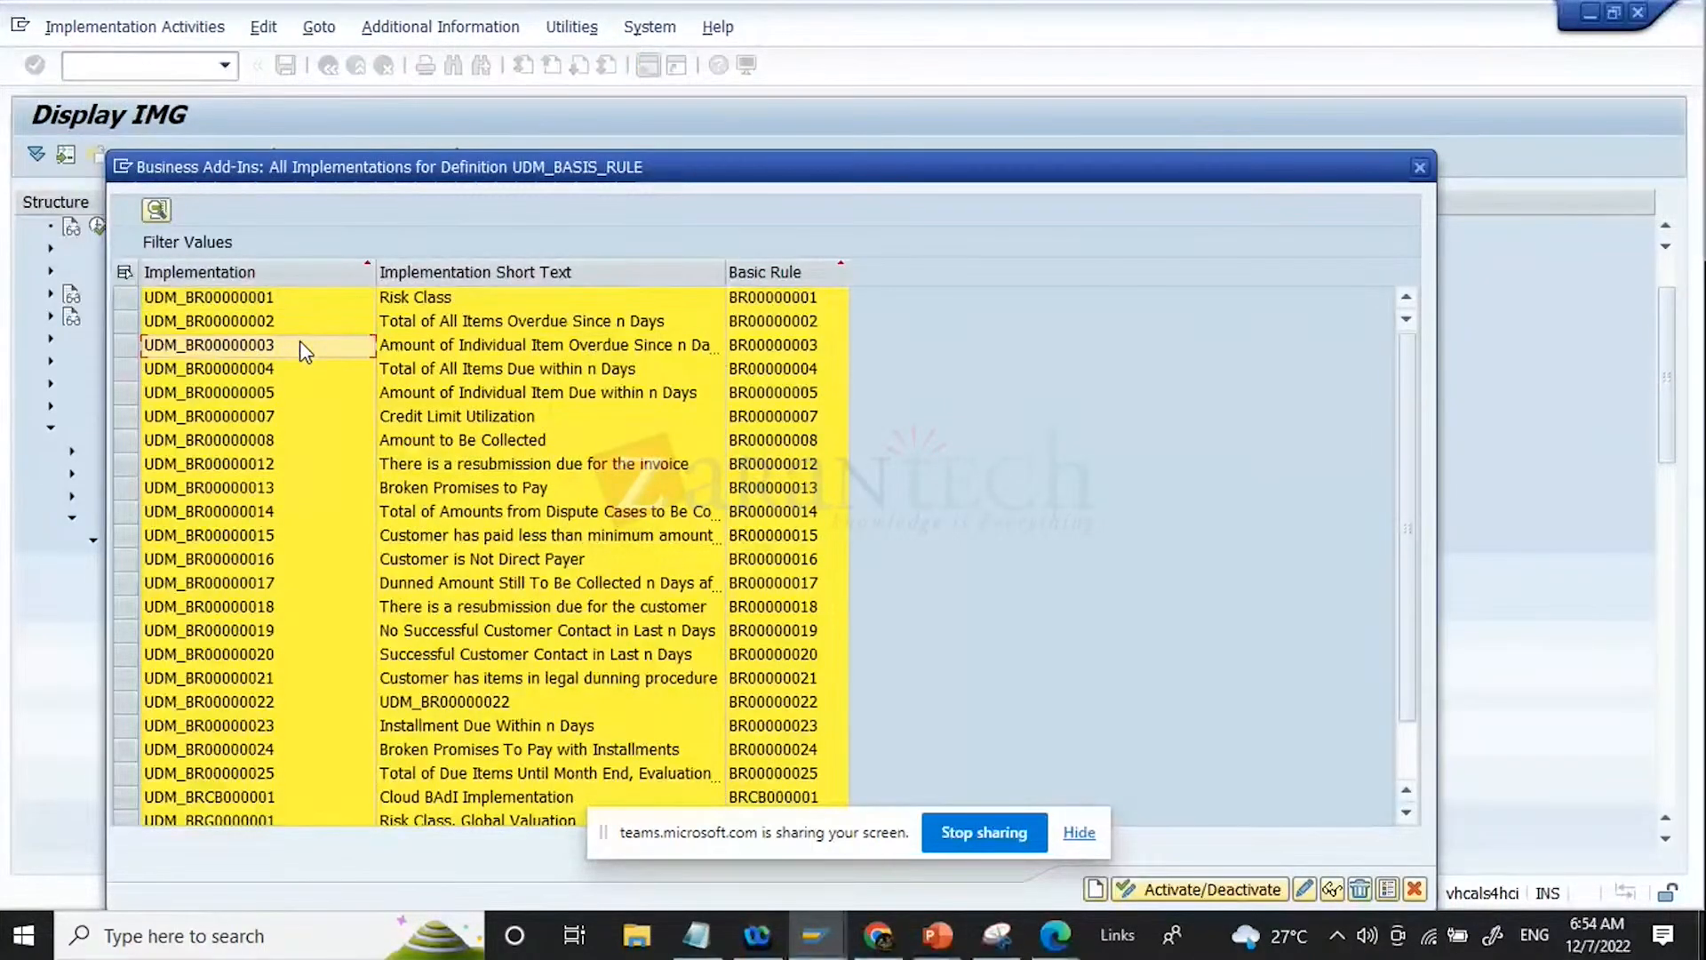
key(Down)
key(Down)
key(Down)
key(Down)
key(Down)
key(Down)
key(Down)
key(Down)
key(Down)
key(Down)
key(Down)
key(Down)
key(Down)
key(Down)
key(Down)
key(Down)
key(Down)
key(Down)
key(Down)
key(Down)
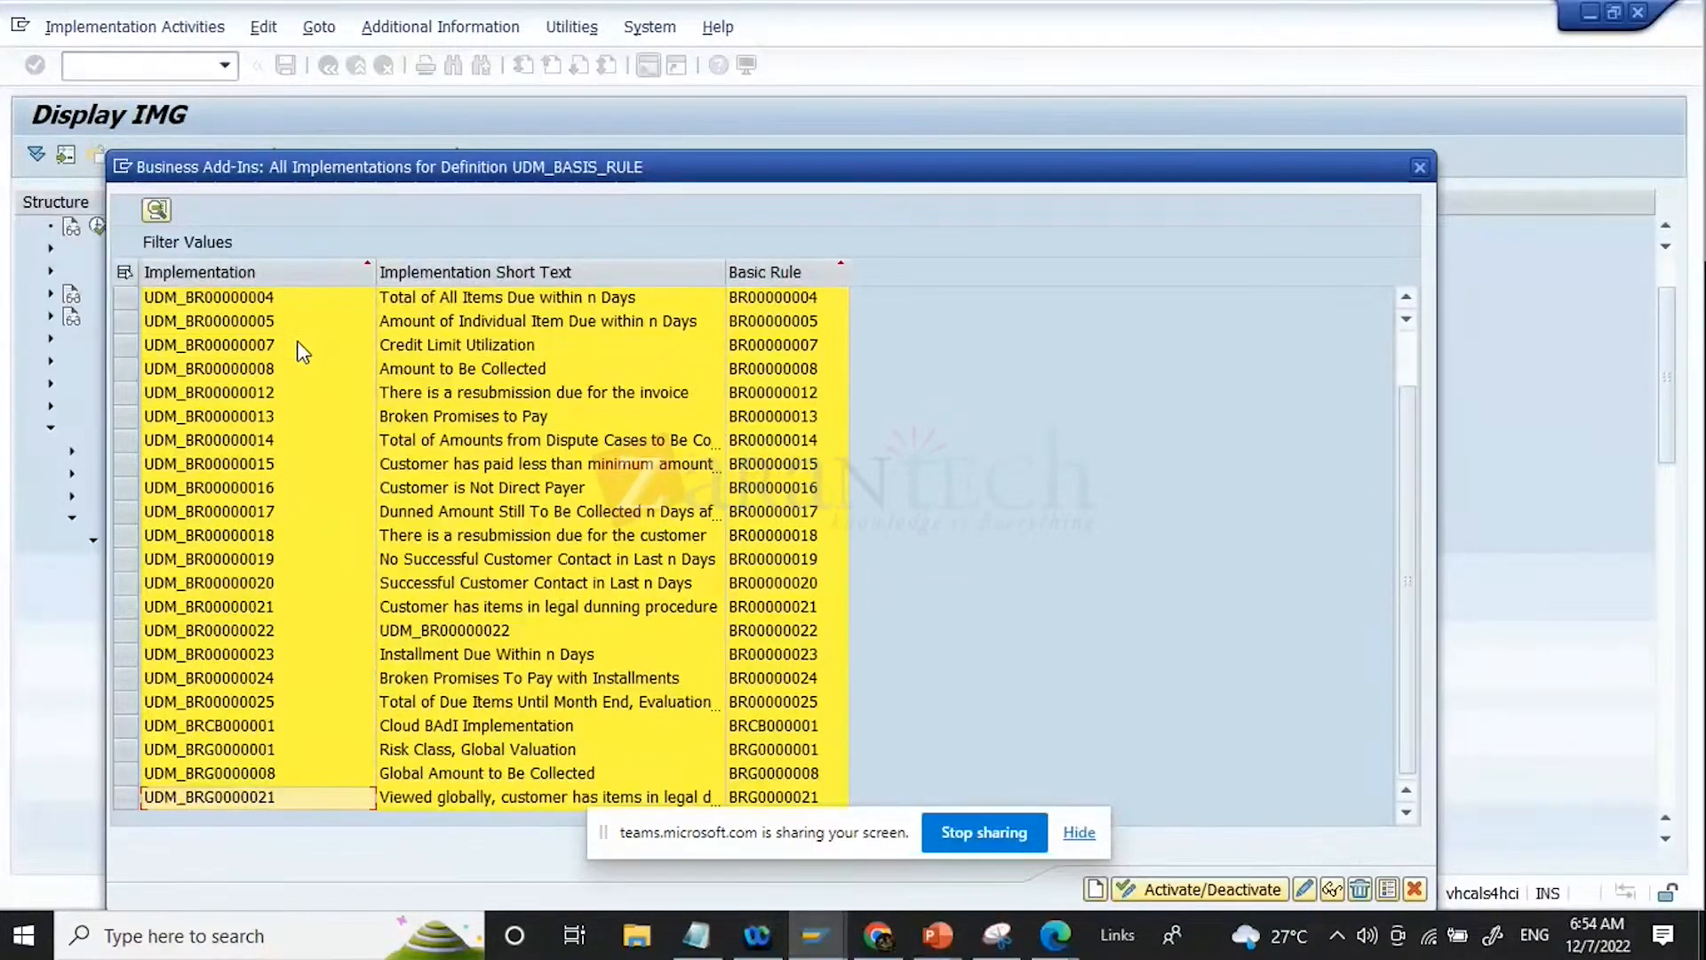
key(Up)
key(Up)
key(Up)
key(Up)
key(Up)
key(Up)
key(Up)
key(Up)
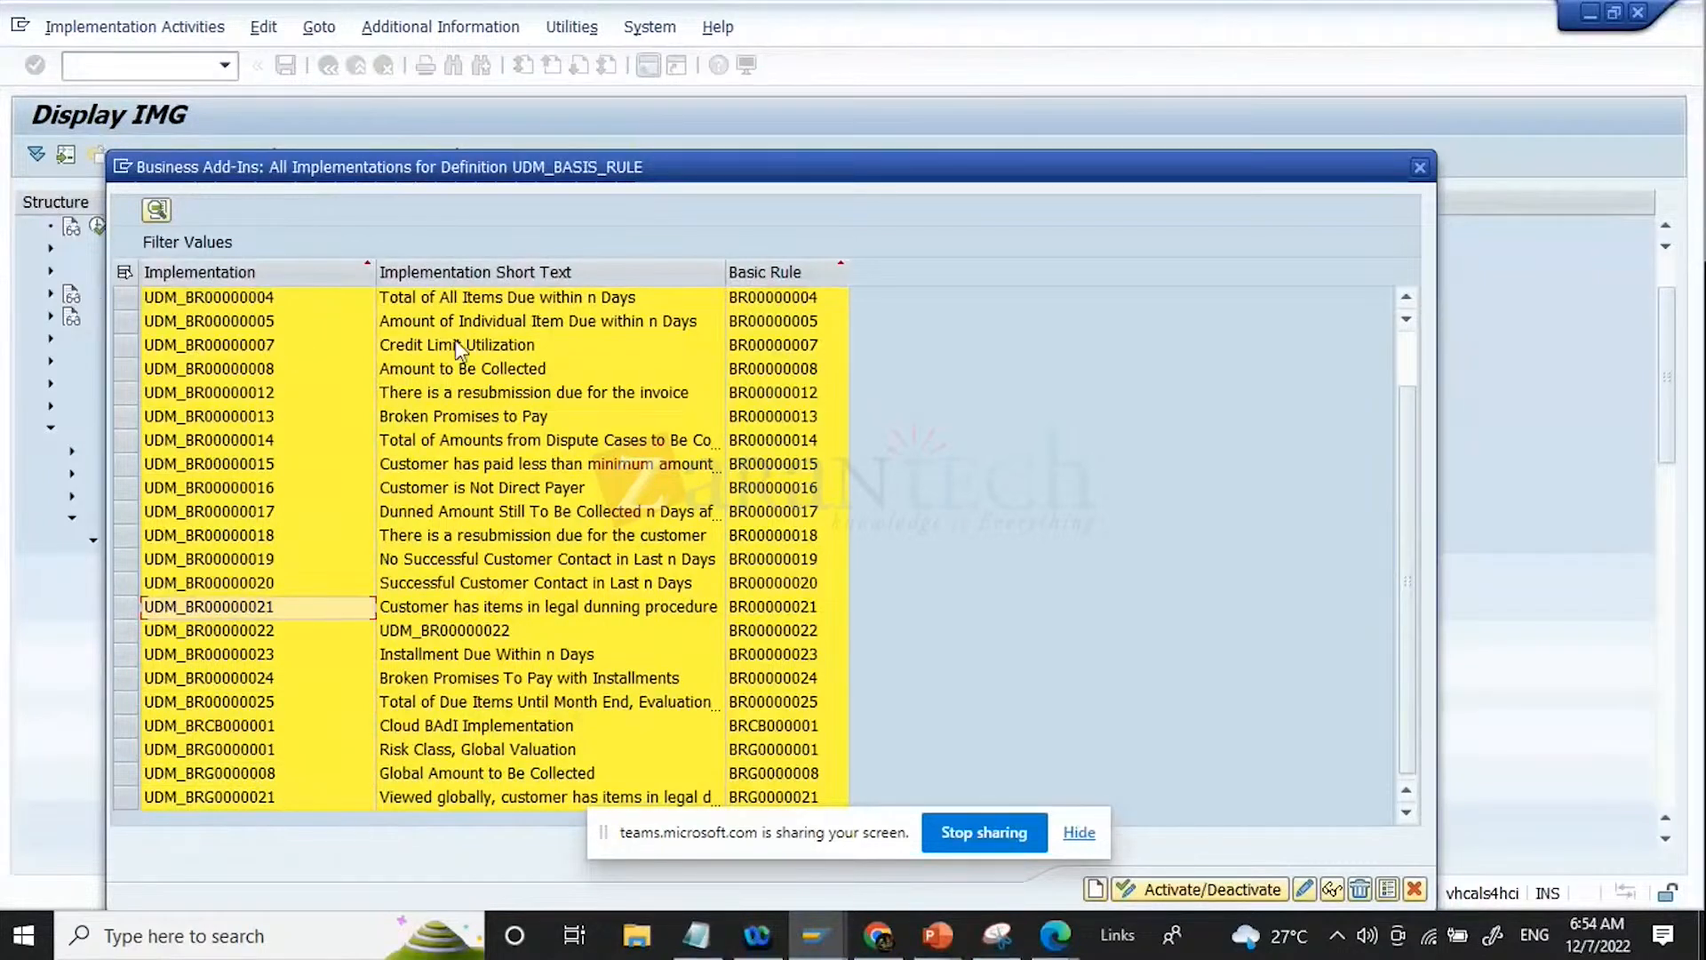
click(748, 707)
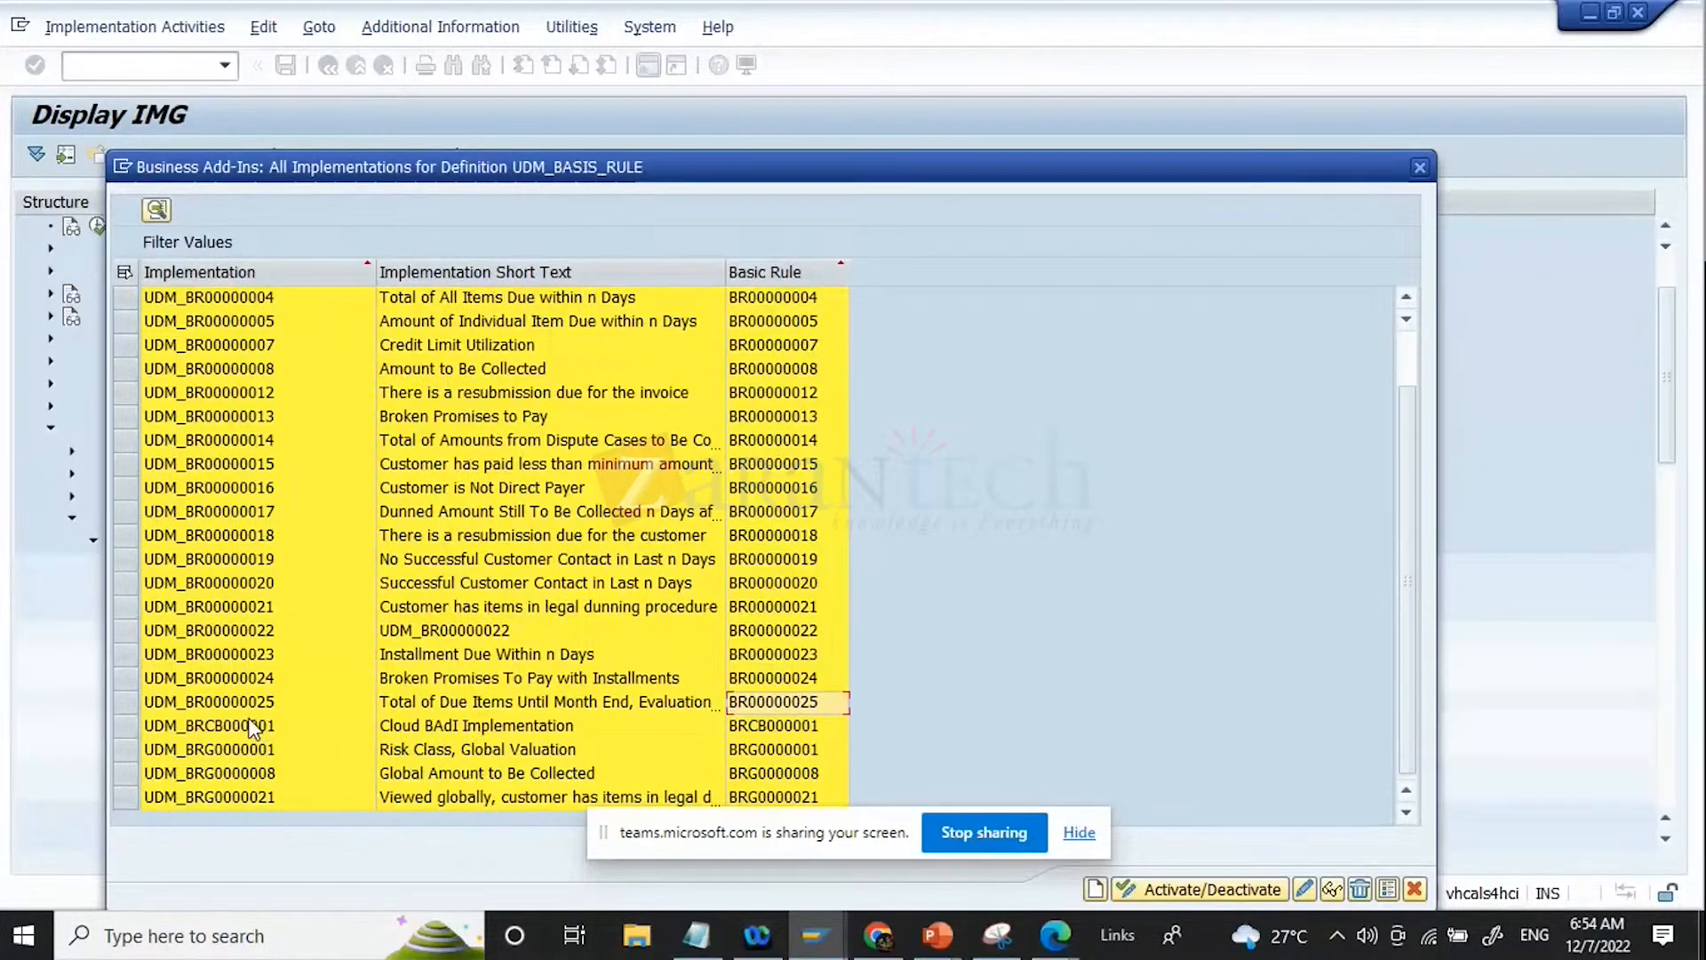
click(219, 729)
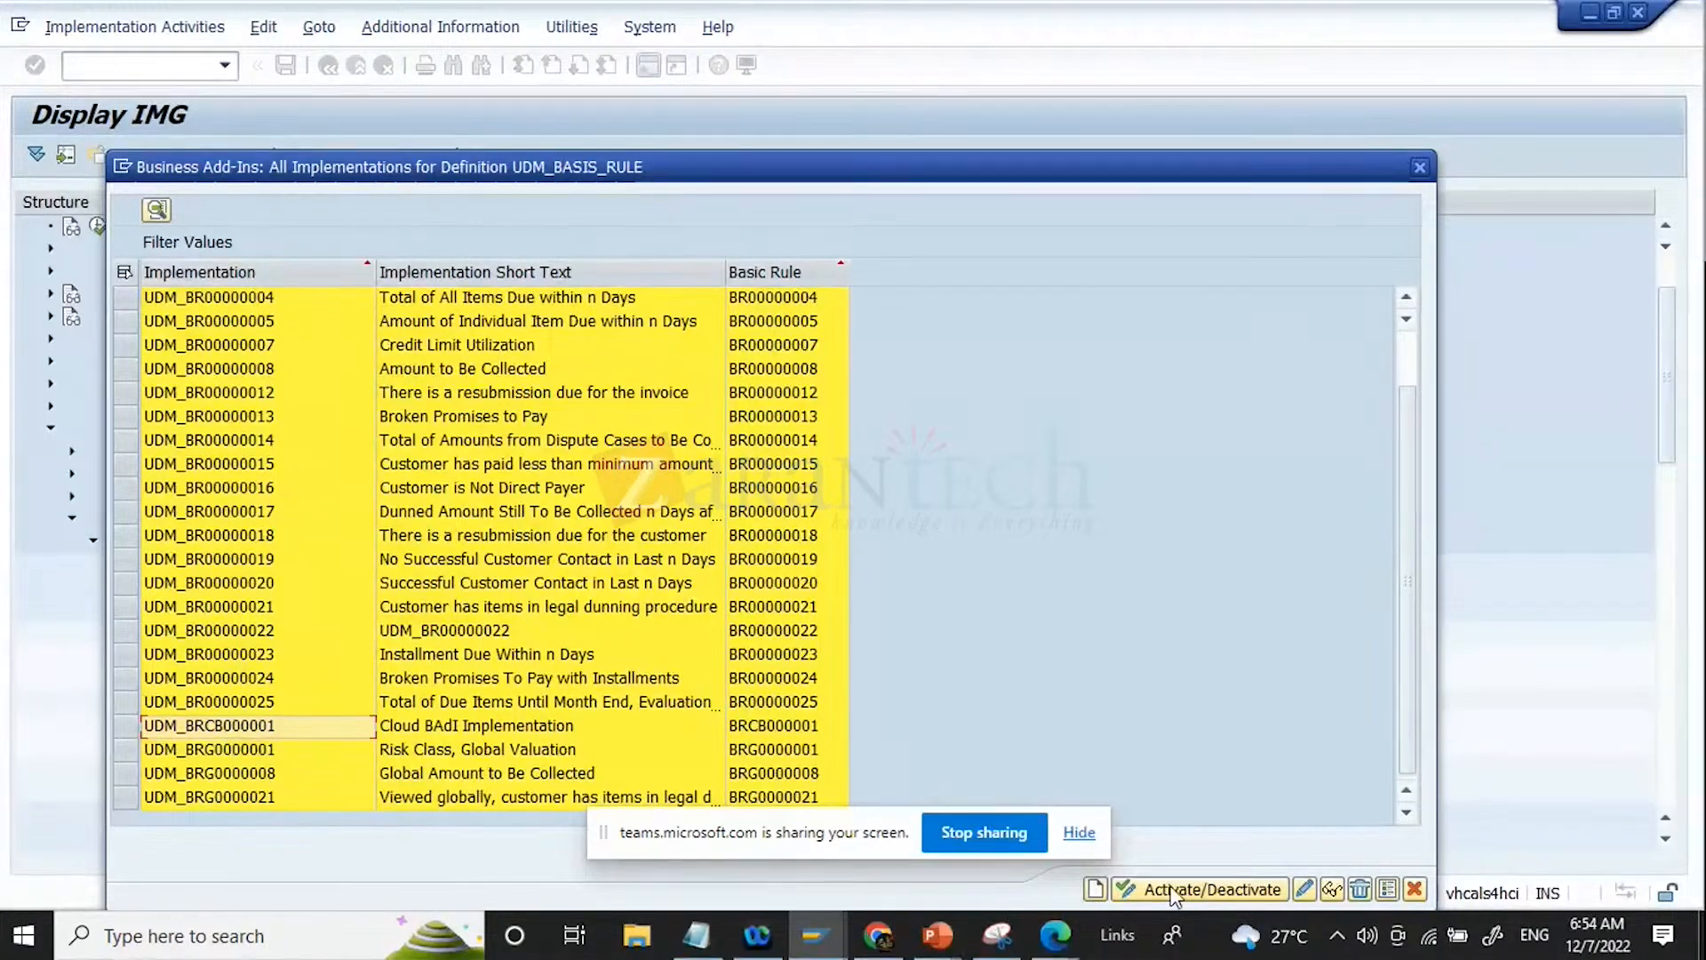
Step: View the details of BAdI implementation UDM_BR00000012 and close them again
drag(728, 184, 741, 113)
click(188, 327)
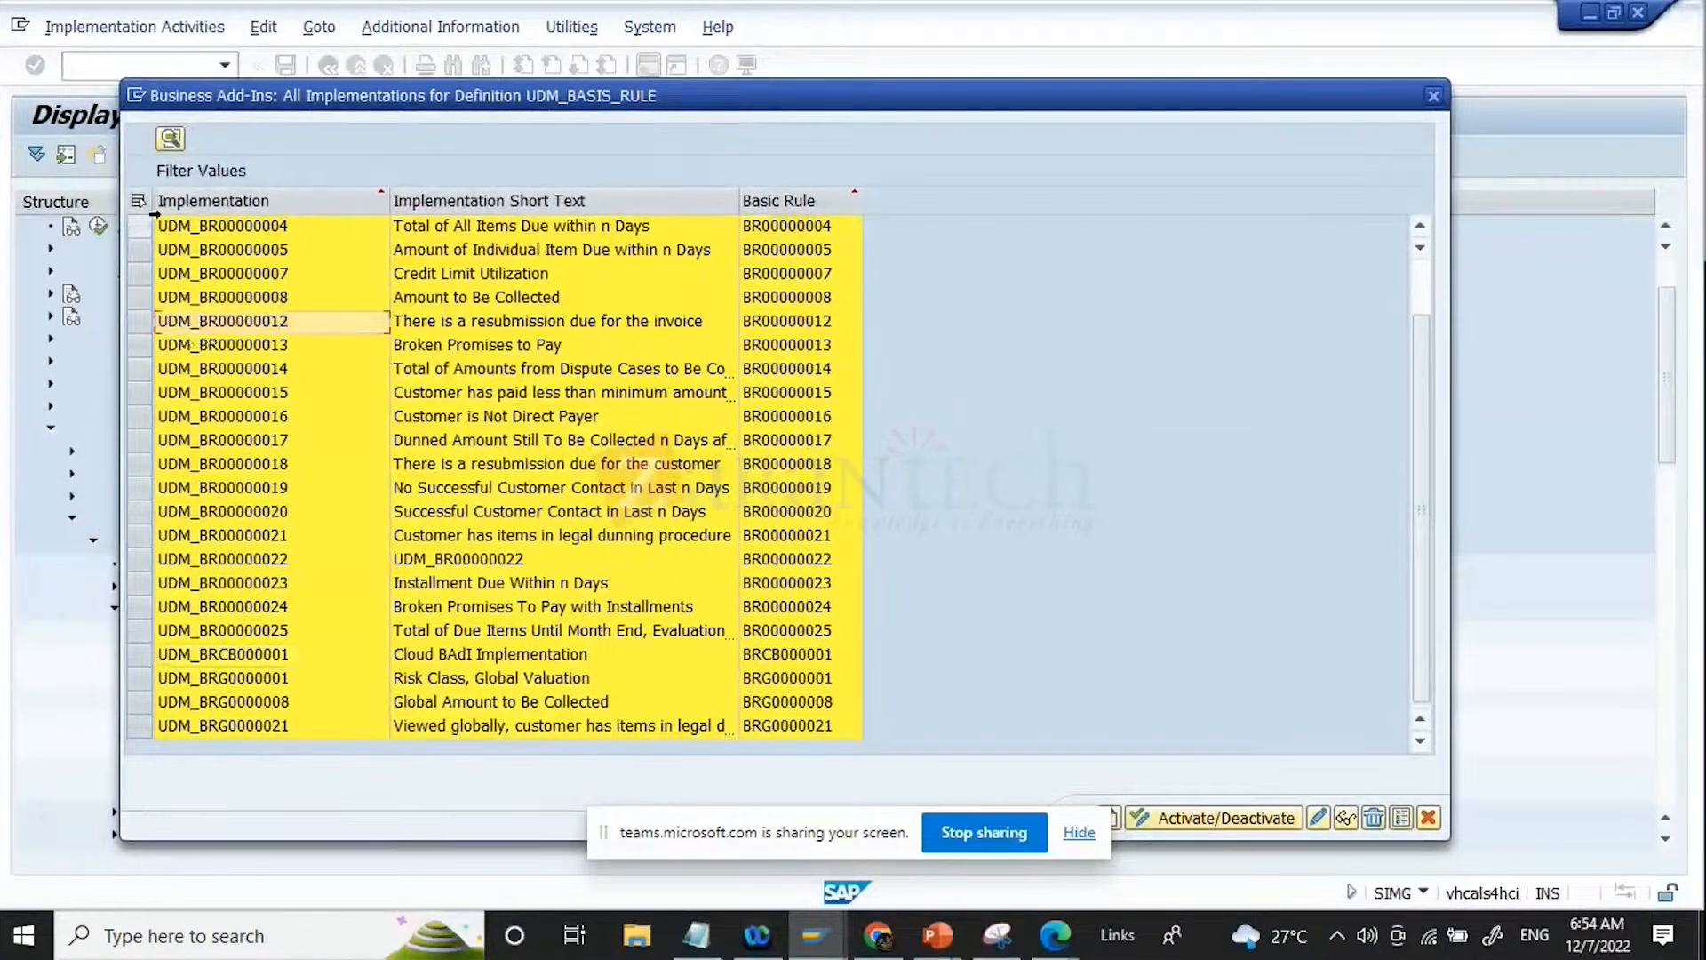
click(140, 321)
click(172, 139)
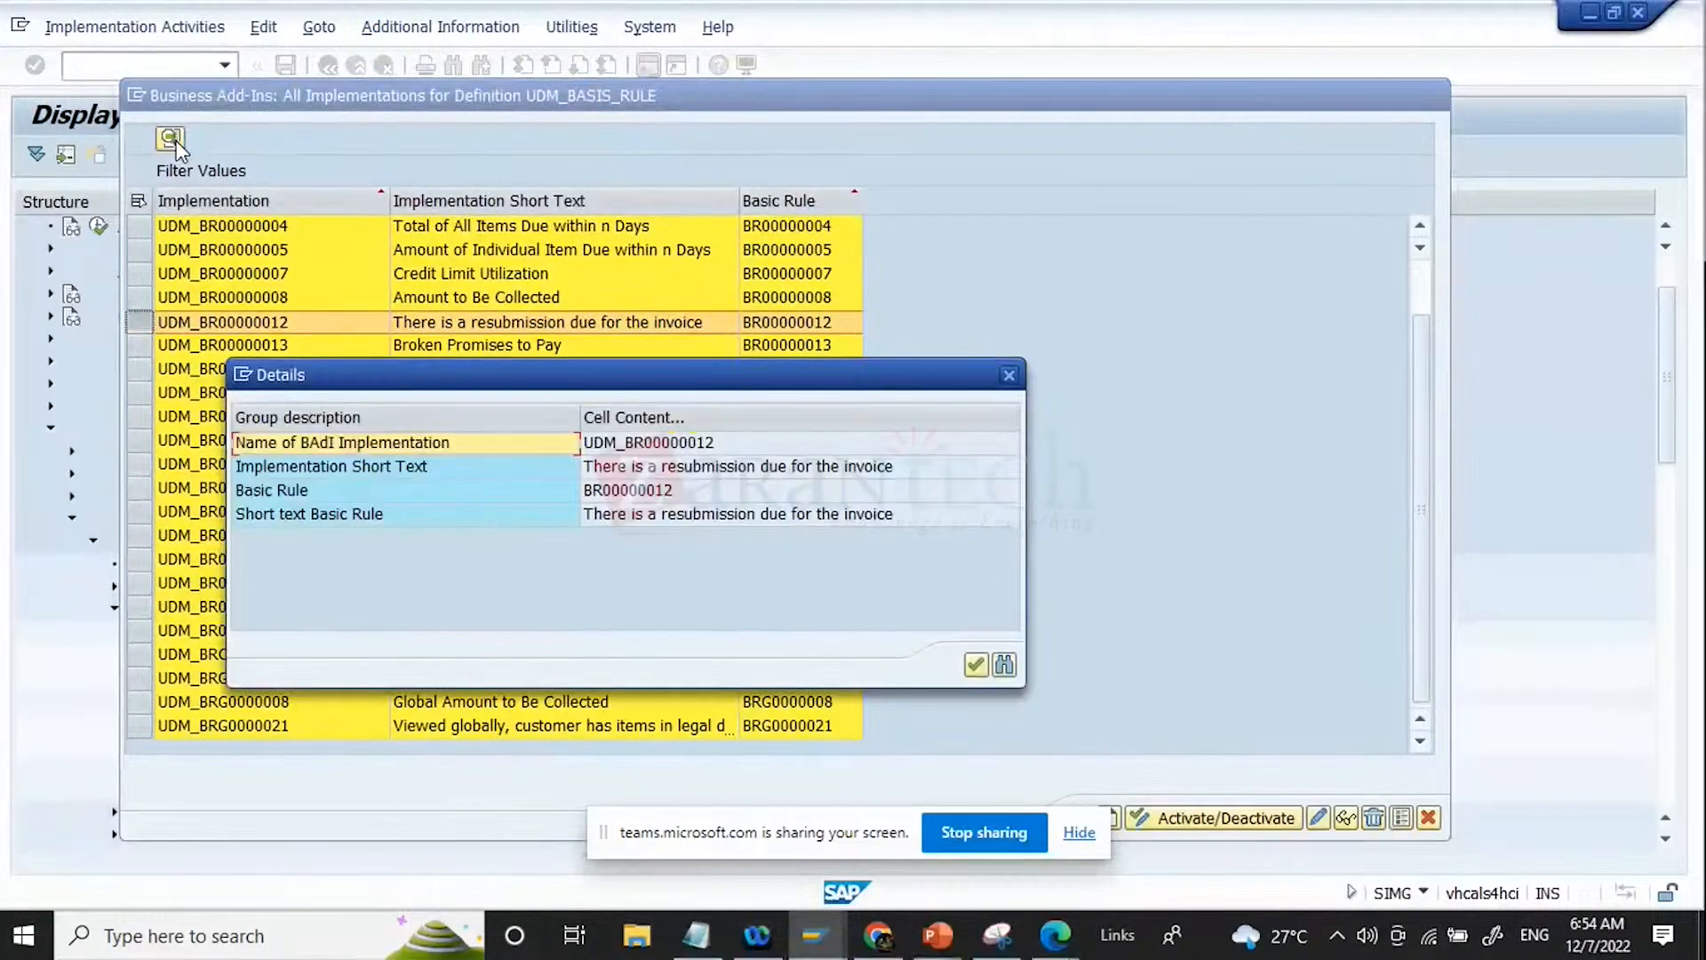
click(1003, 667)
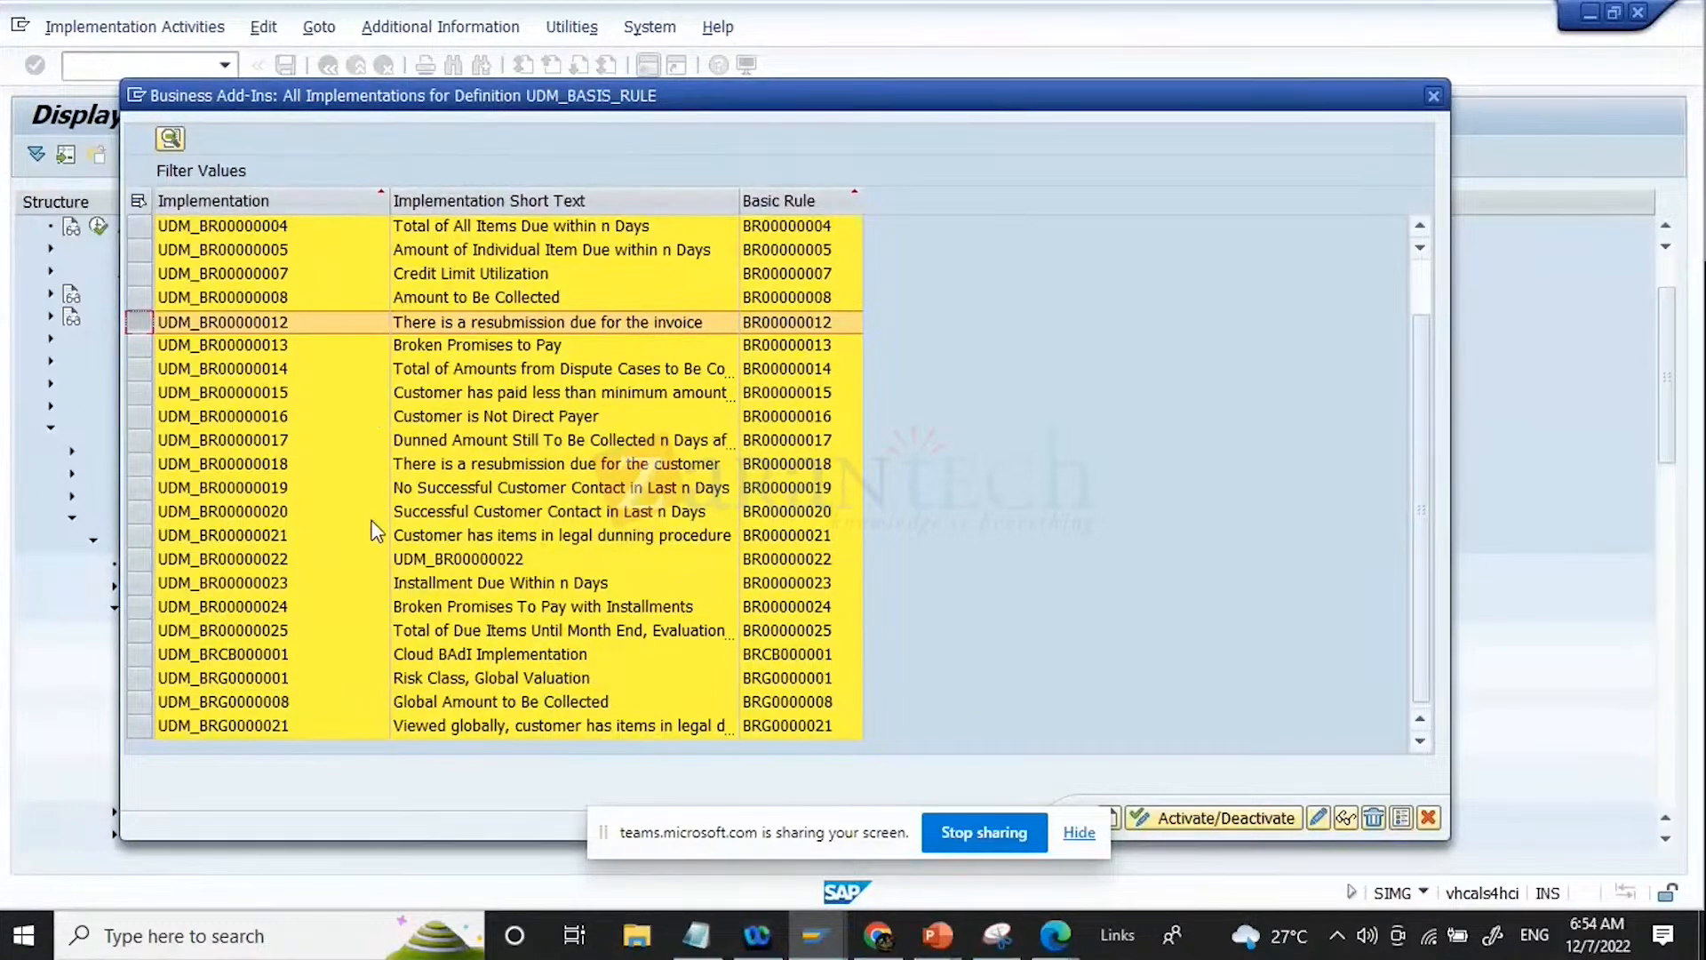
Step: View the details of BAdI implementation UDM_BR00000022 to see its basic rule assignment, and close them
scroll(509, 632, up, 1)
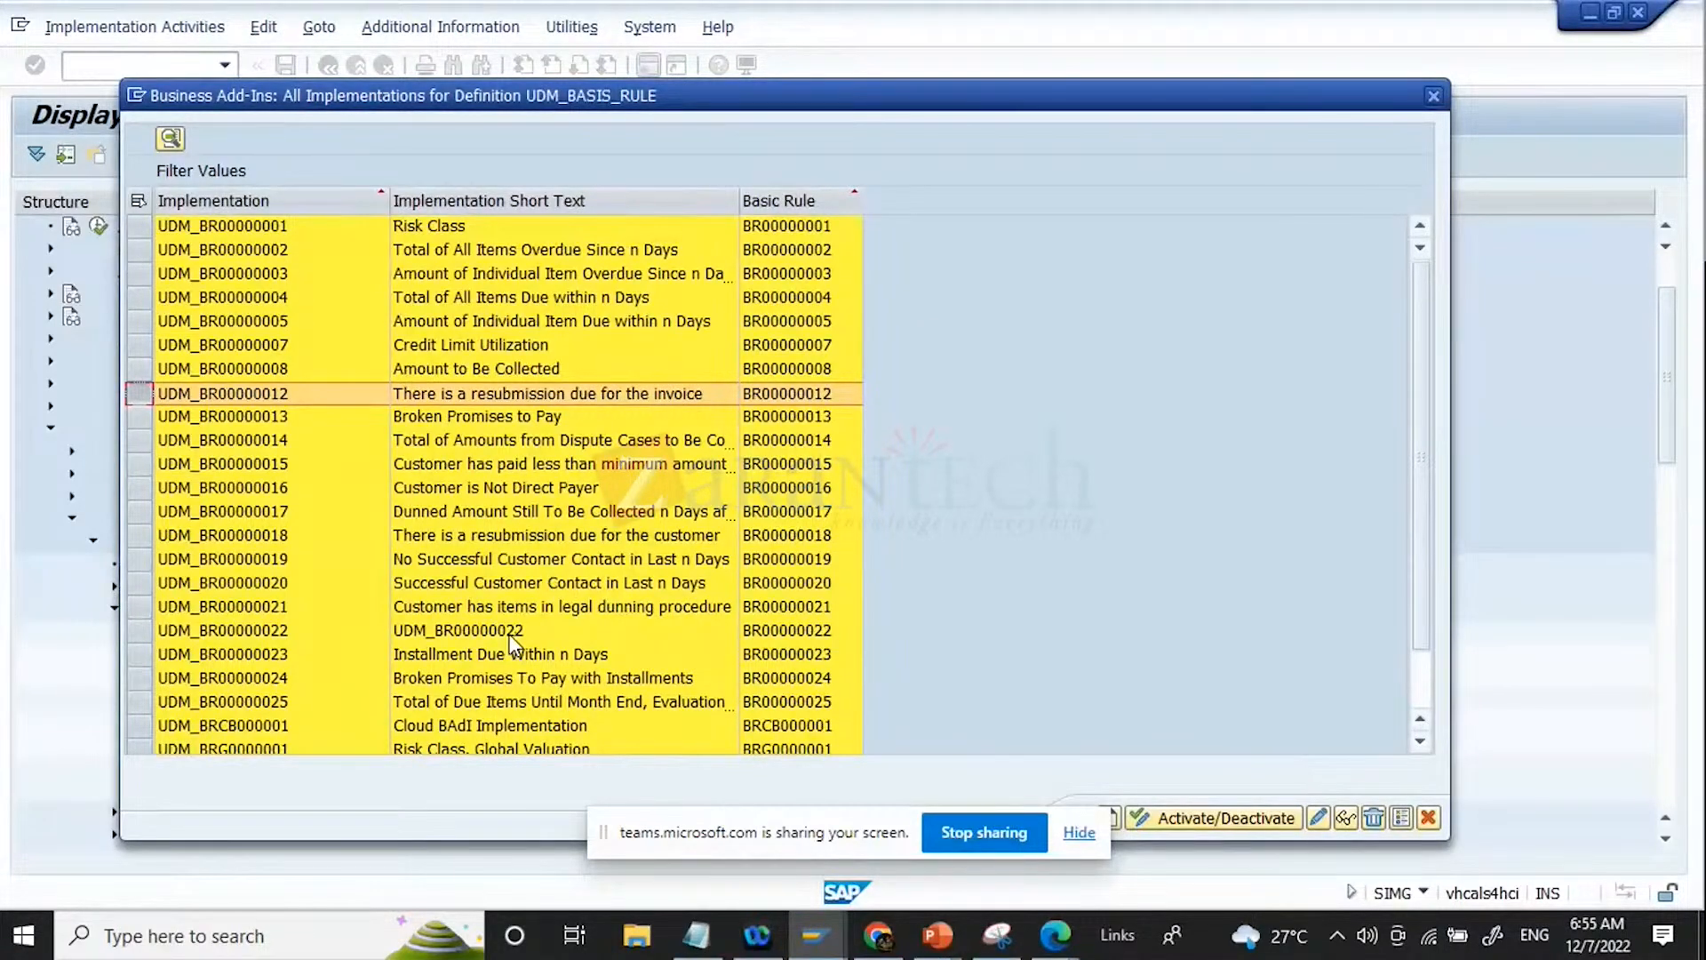
click(511, 637)
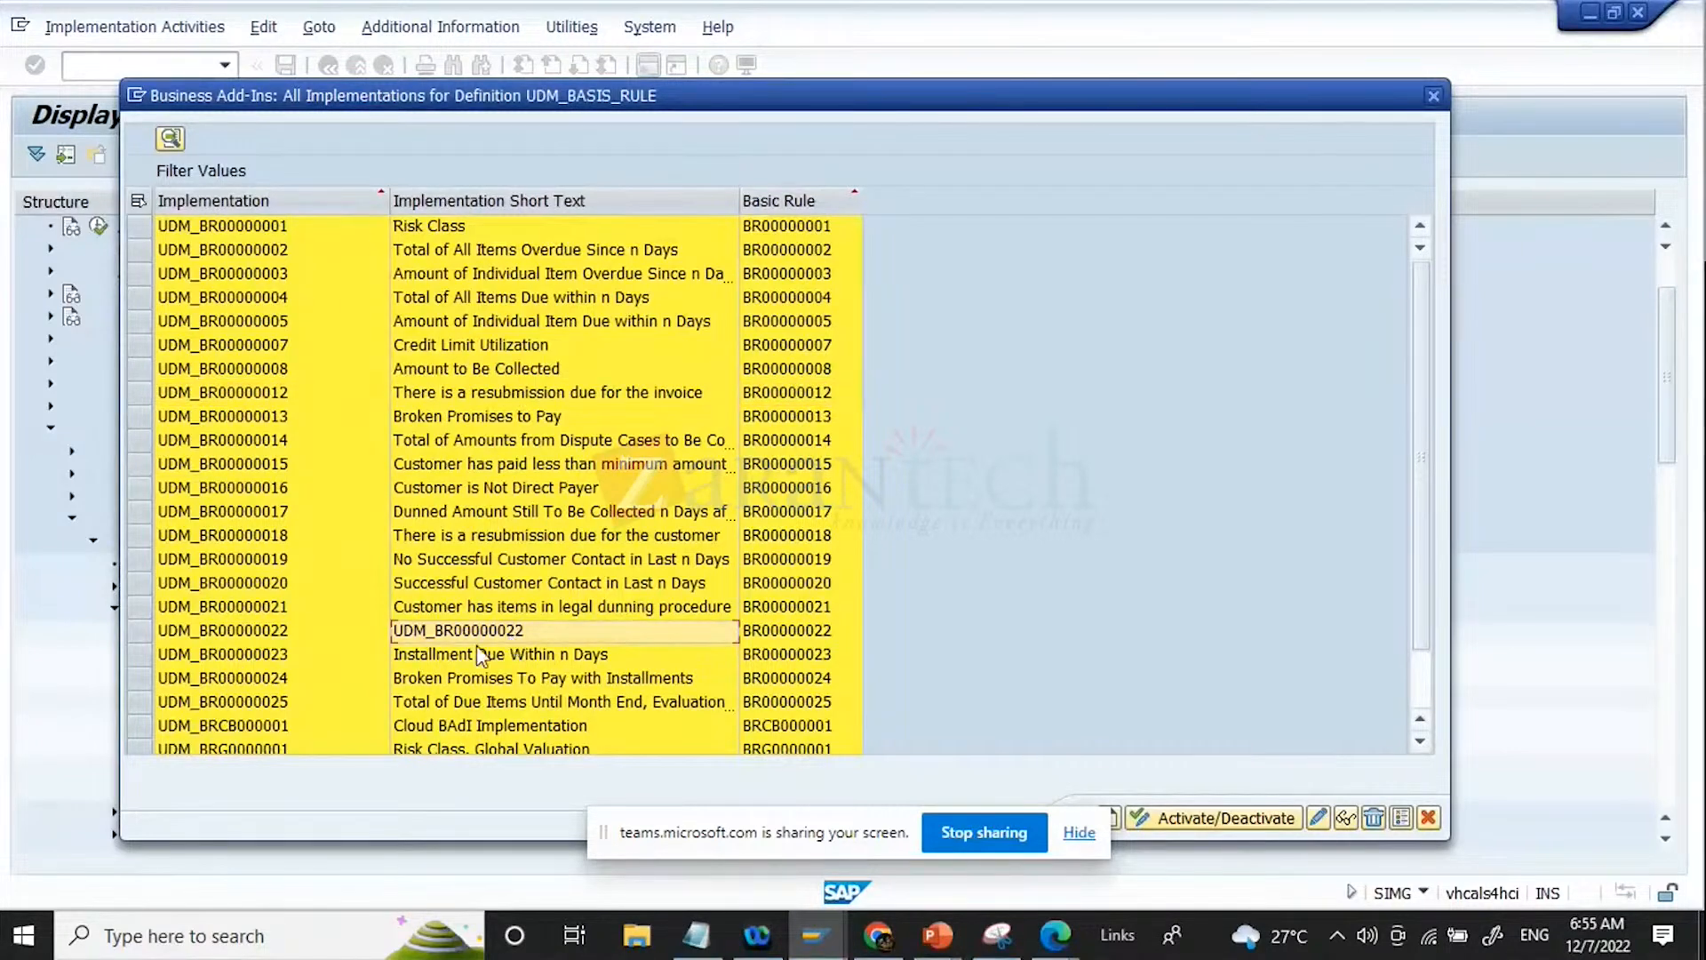
click(138, 631)
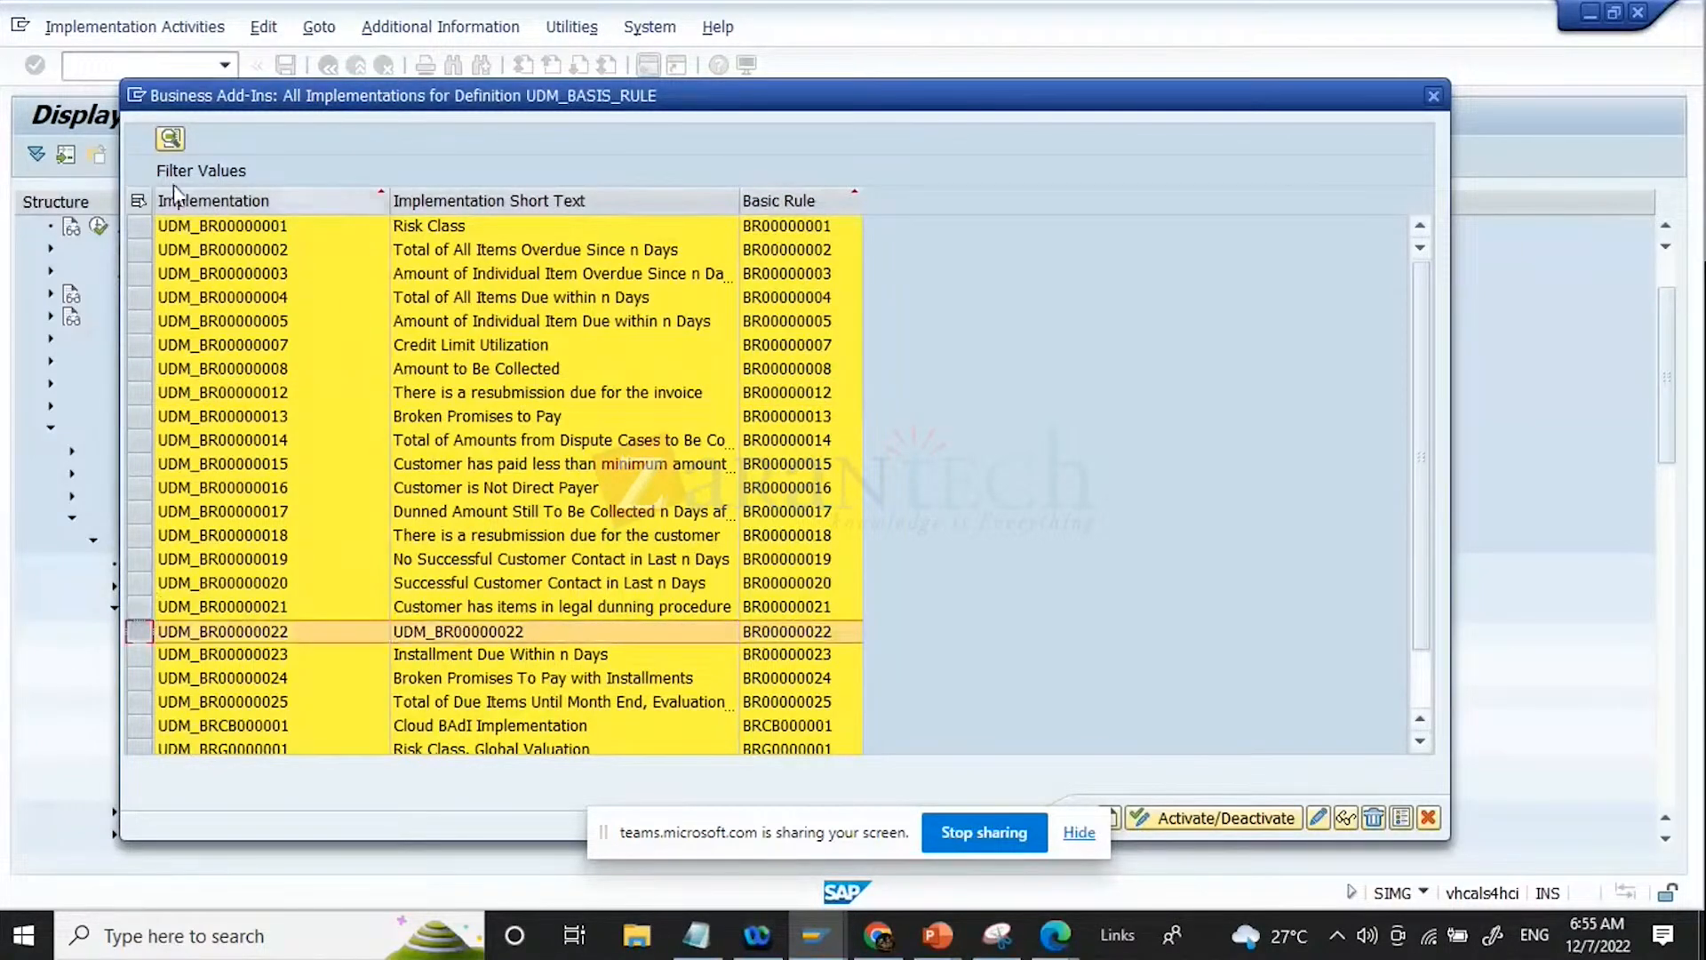
click(168, 136)
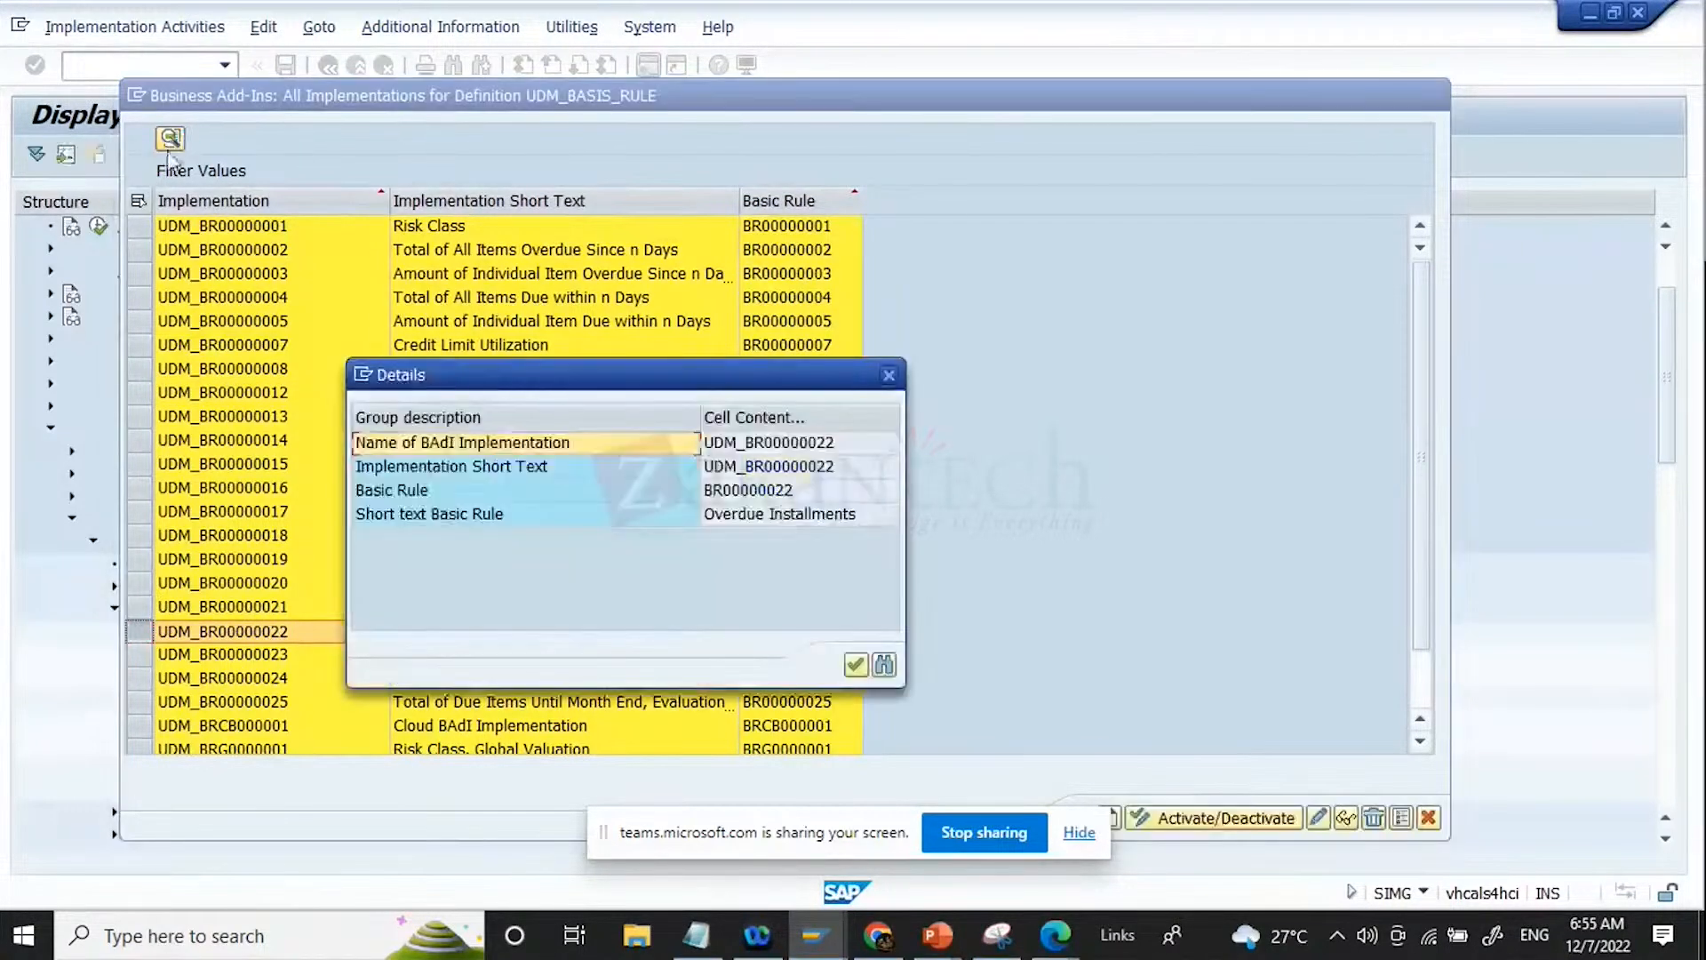
click(856, 665)
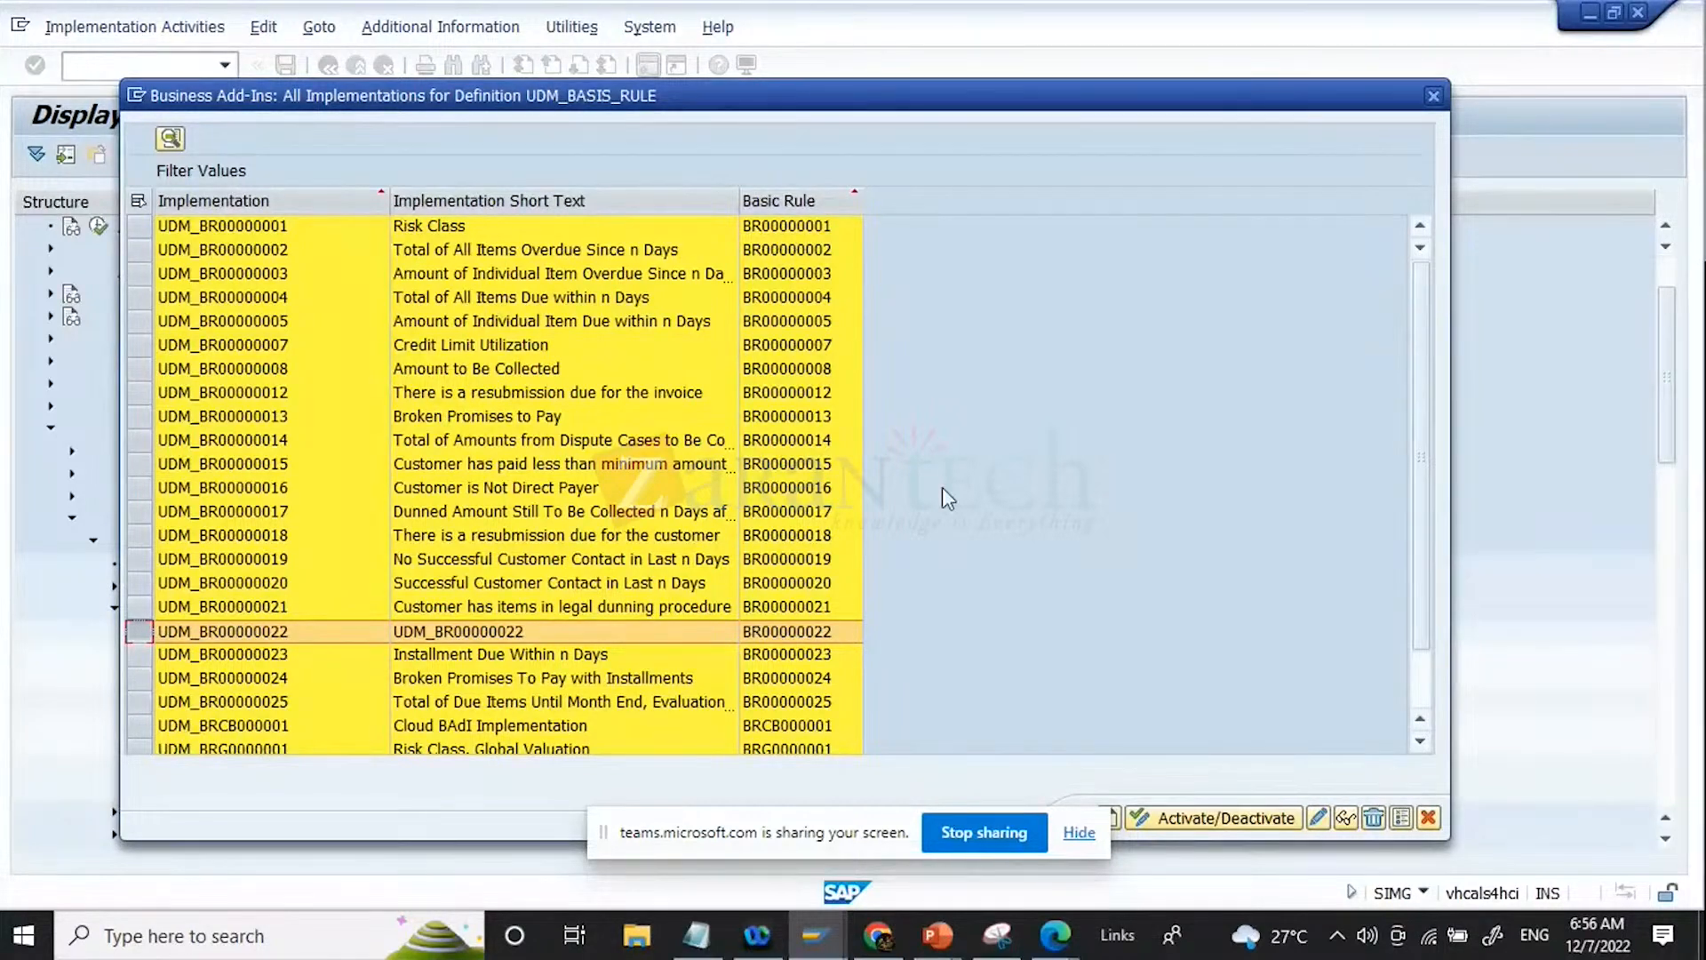
Step: Close the list of basic rule BAdI implementations without changing any of them
click(227, 227)
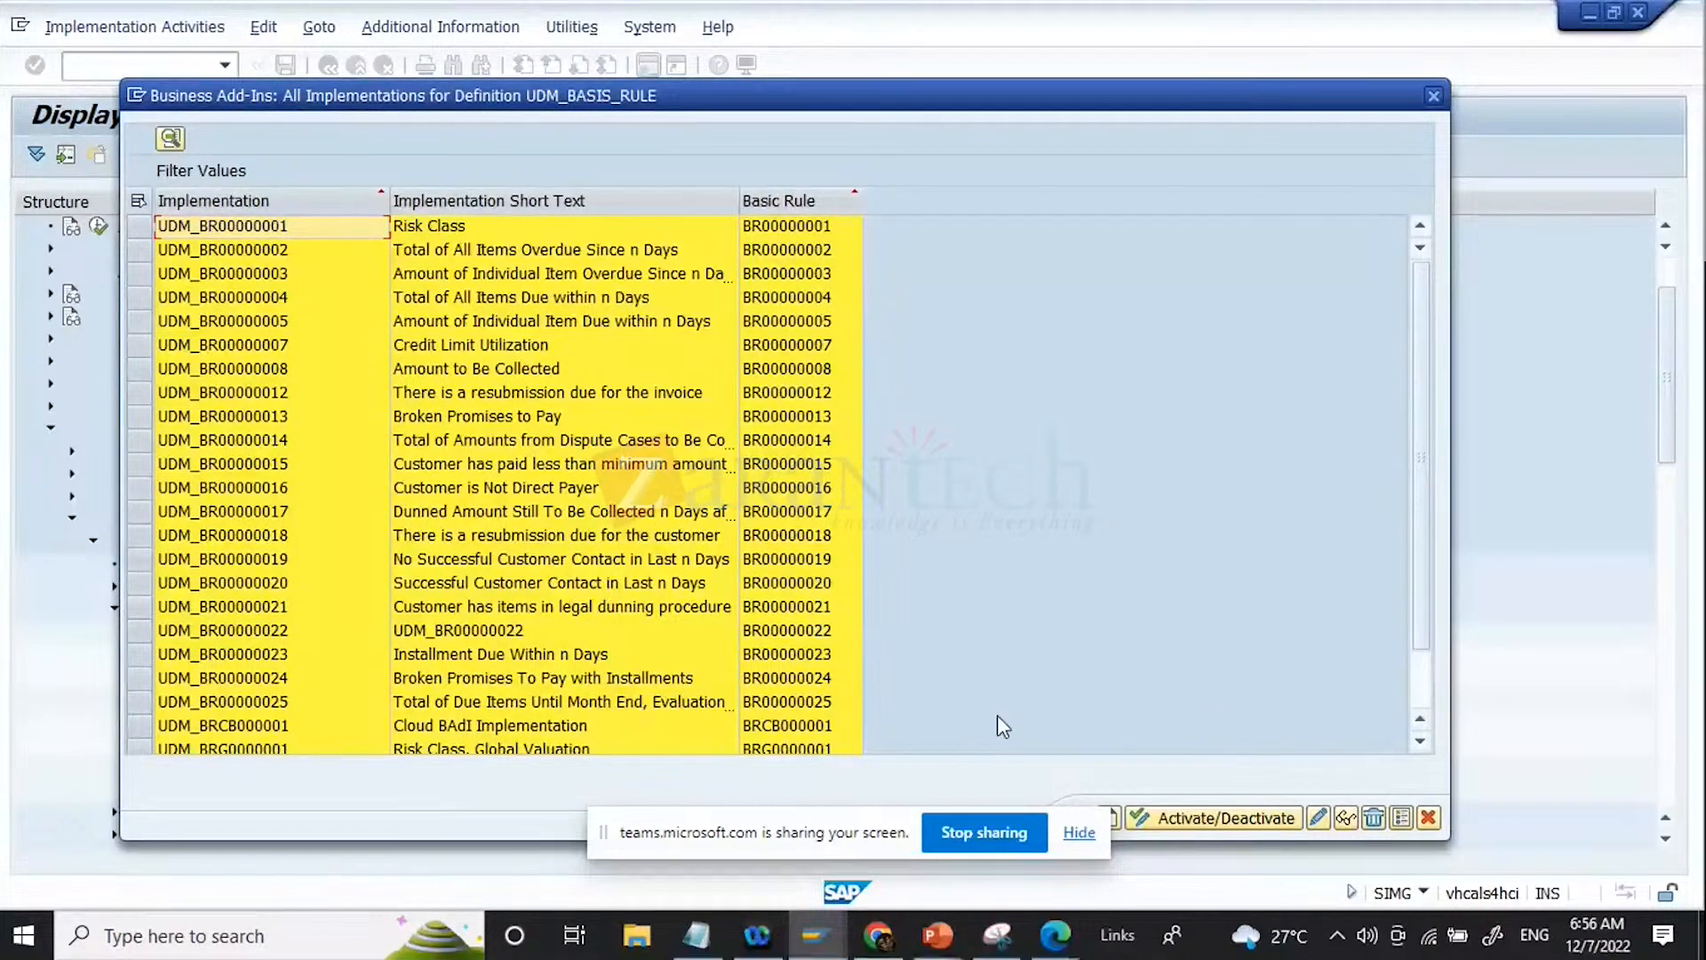
drag(1105, 102, 1138, 61)
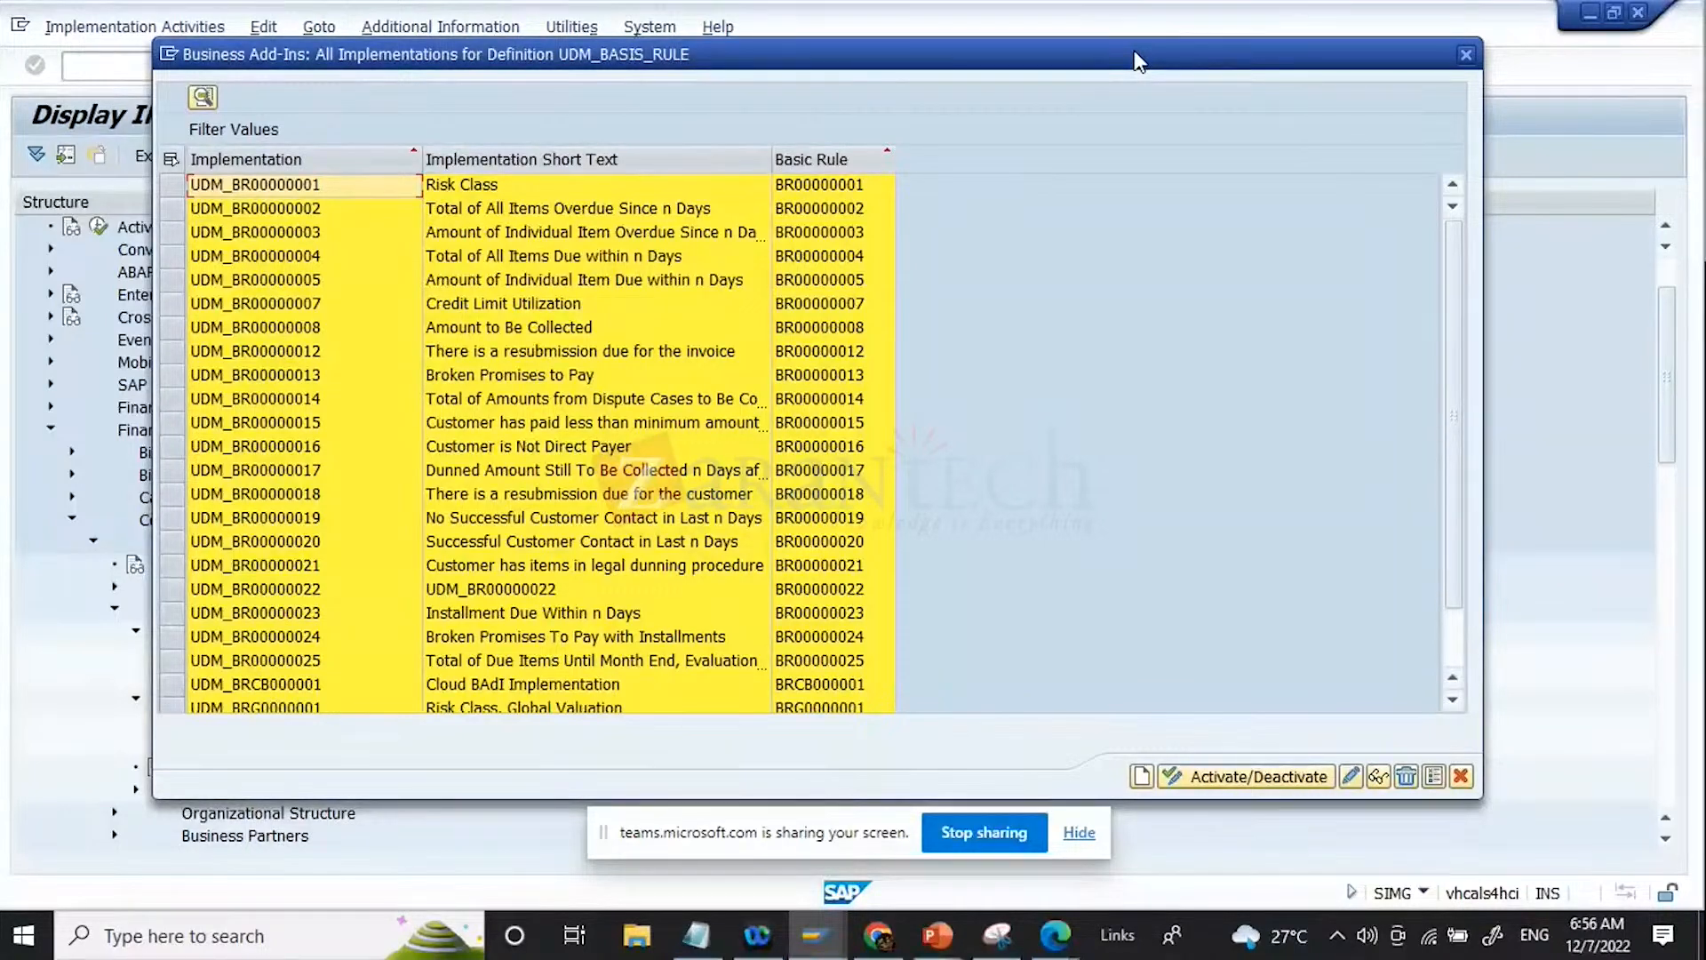
click(1465, 776)
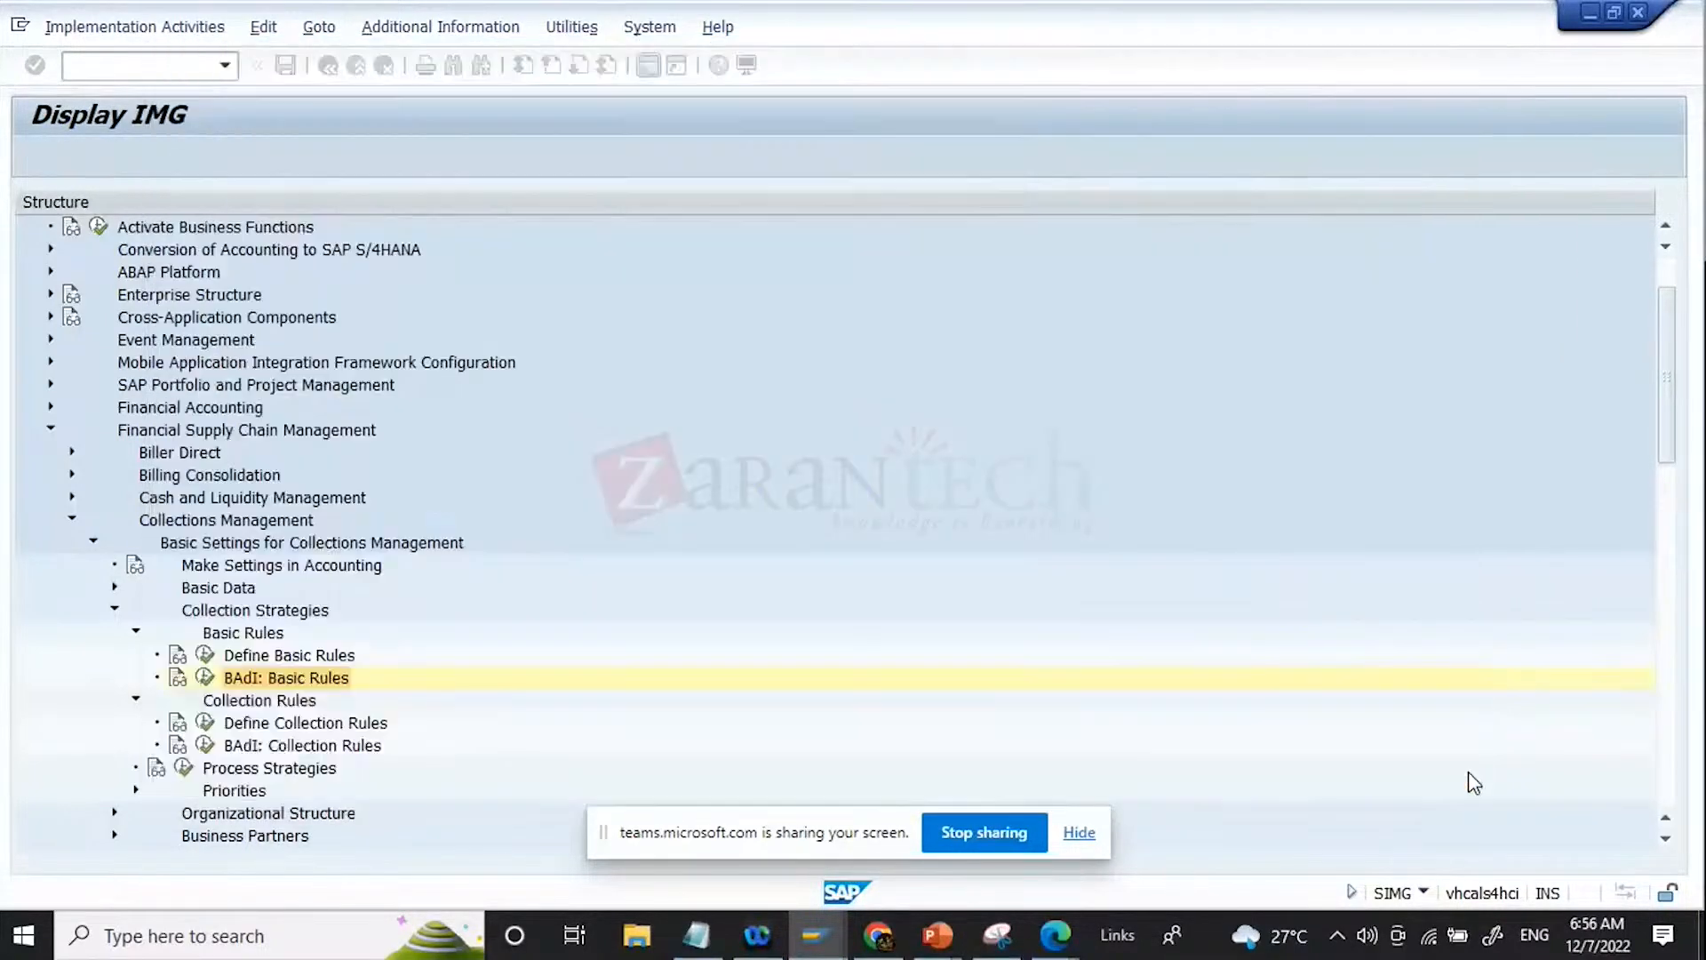
Step: Open Define Collection Rules and look through the existing collection rules down to the end of the list
click(307, 662)
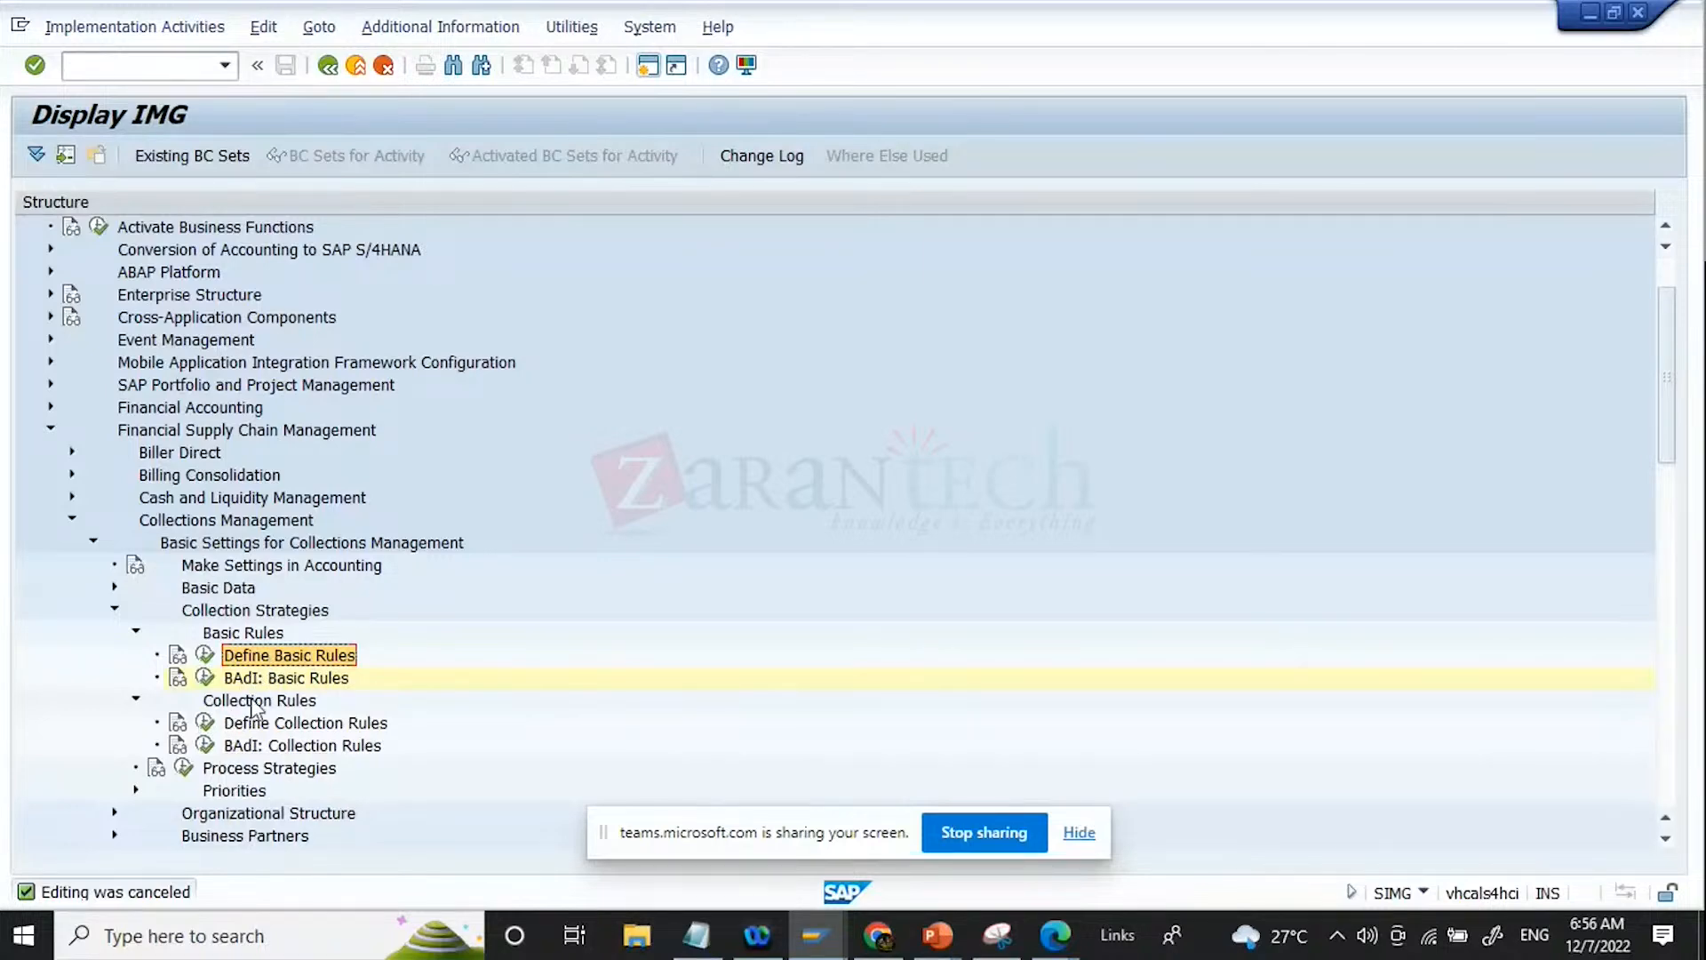
click(205, 721)
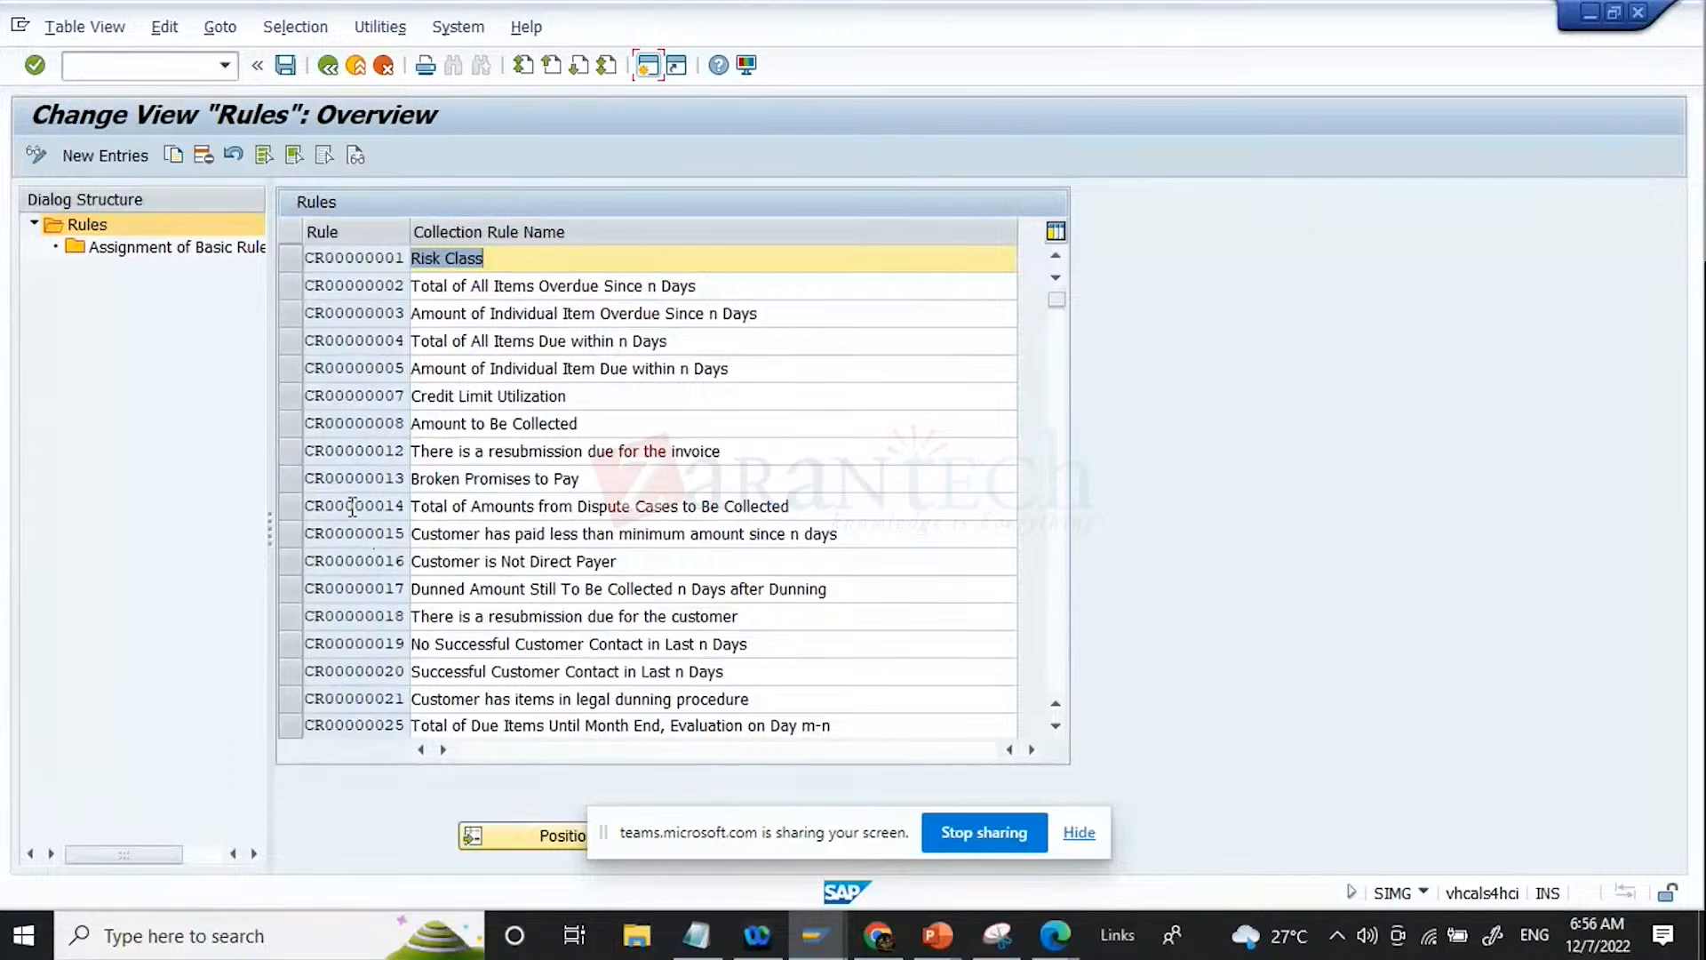
scroll(353, 506, down, 3)
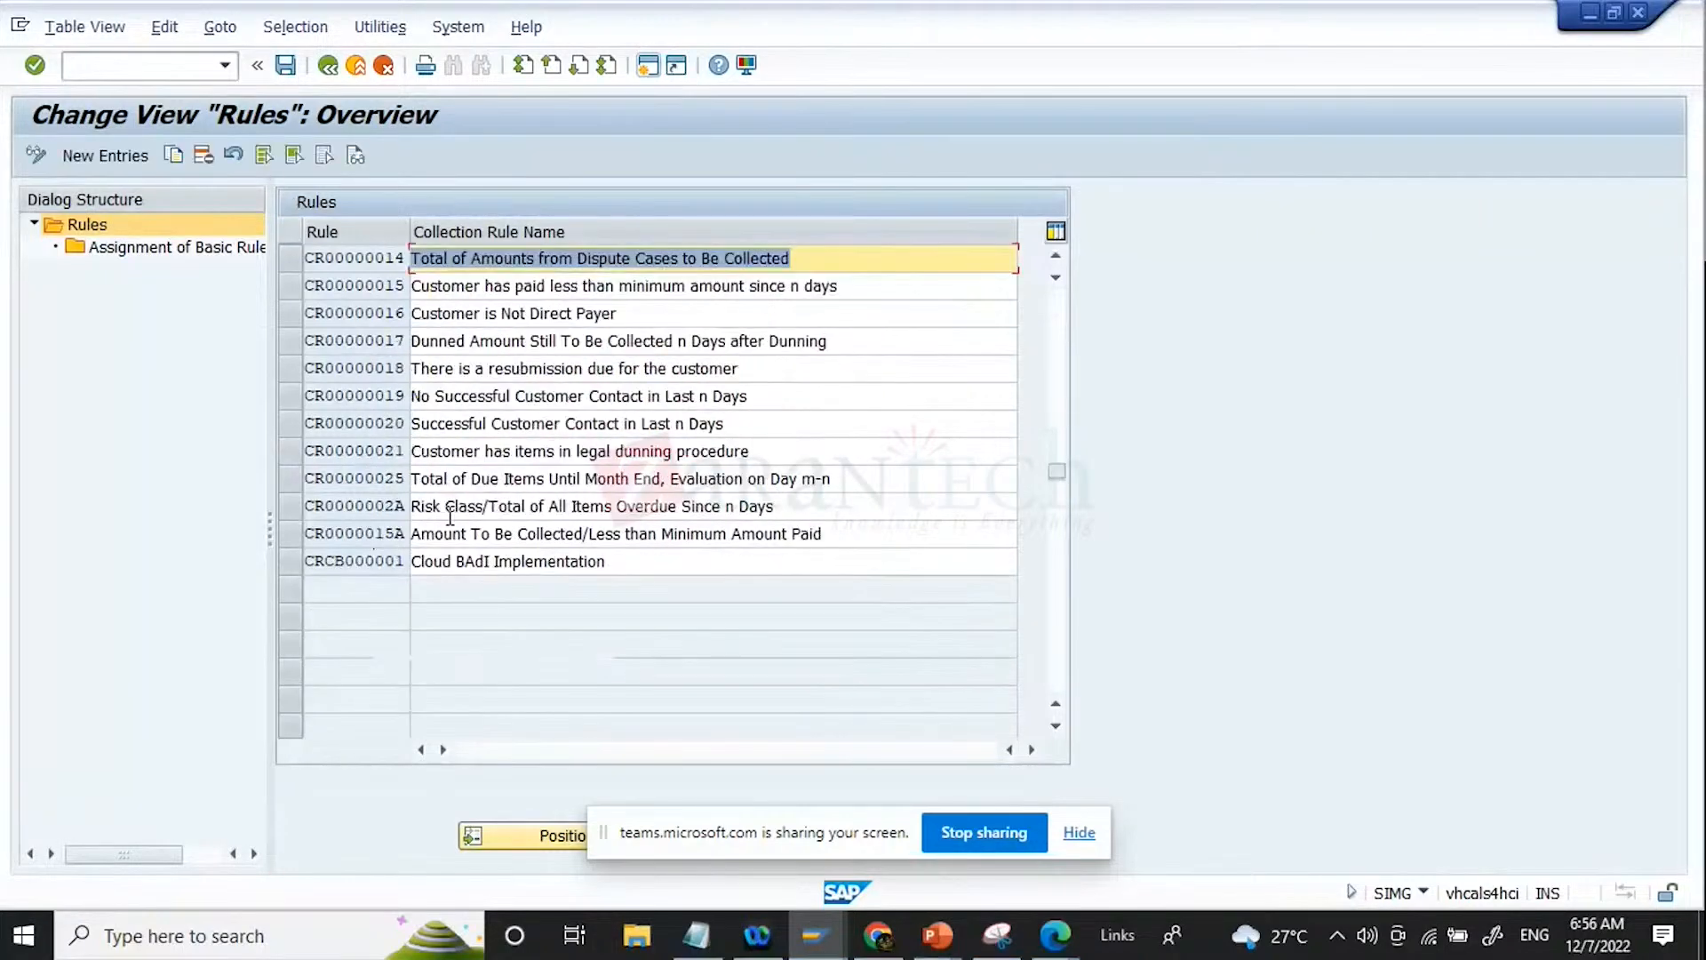
Step: Add a new collection rule ZBR0000020 with the name "New collection rule for scenario 1"
click(124, 157)
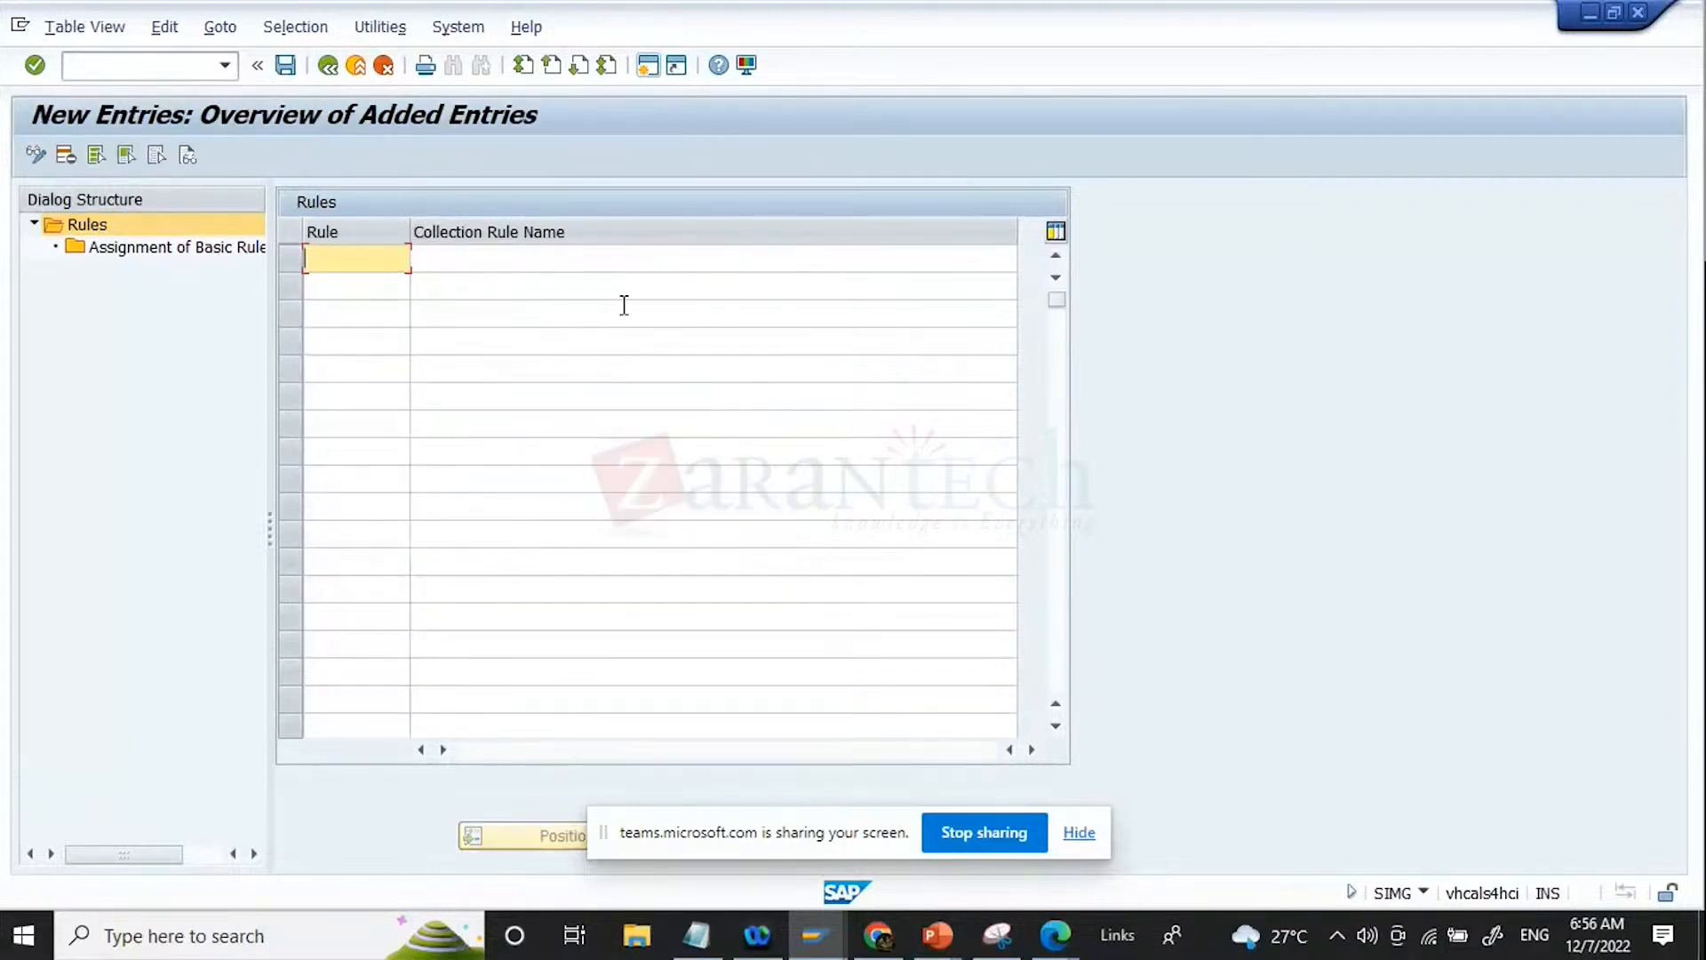
text(ZBR0000020)
key(Tab)
text(Ne)
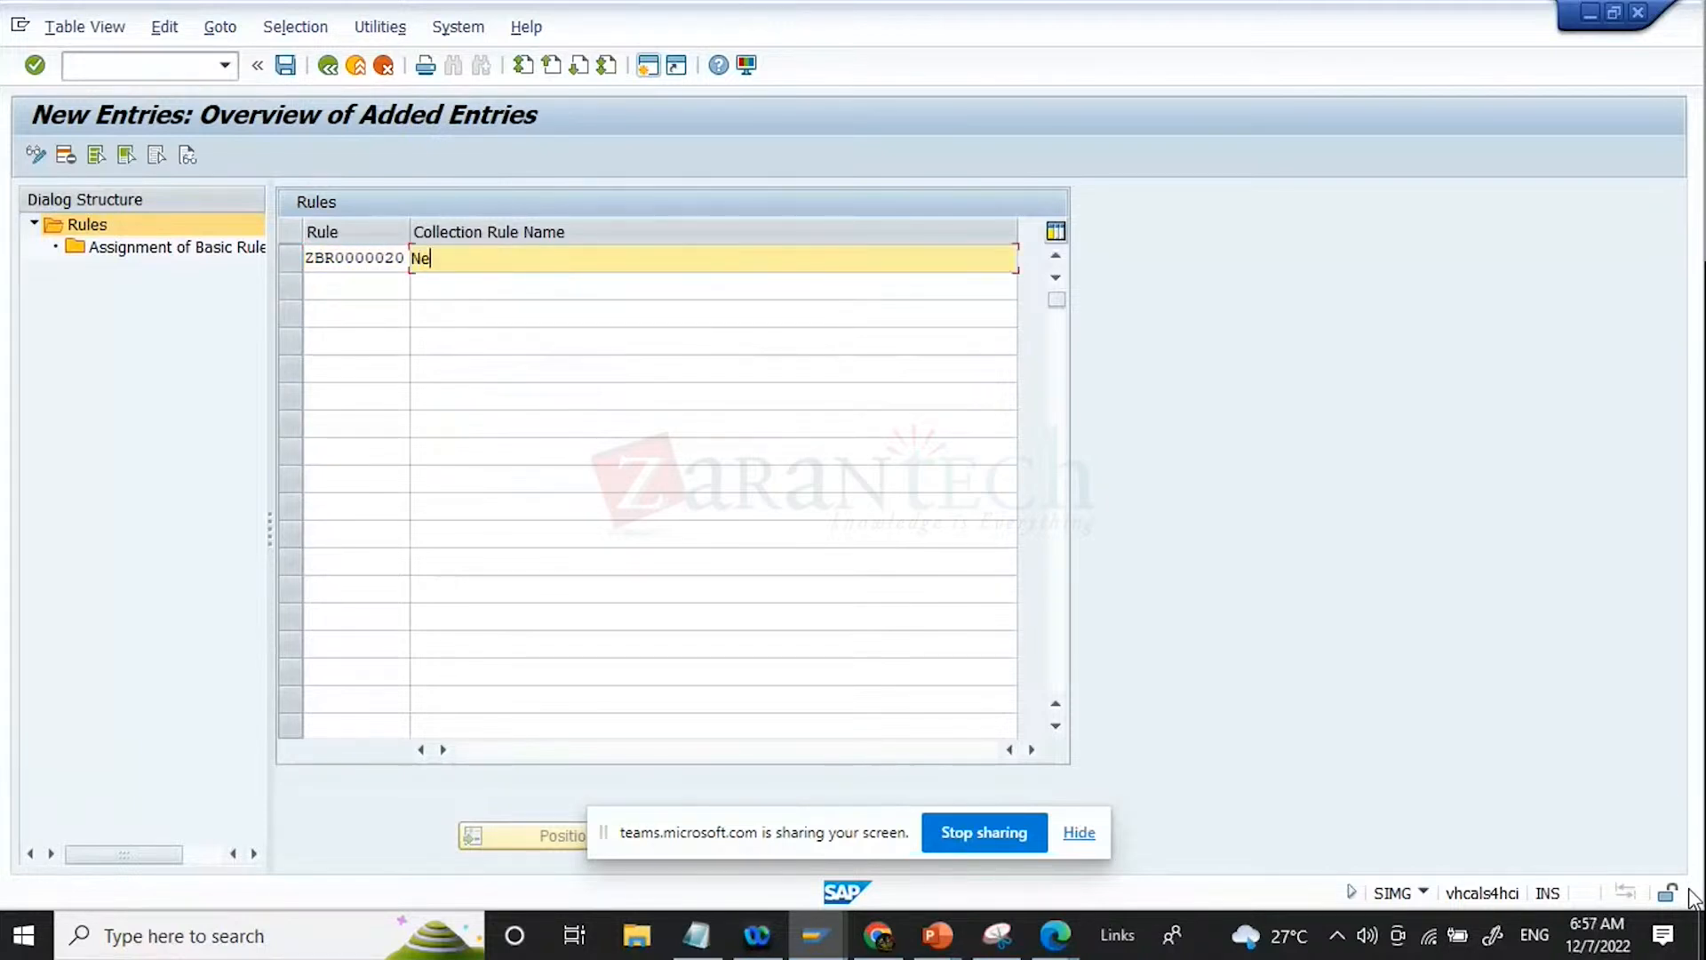
text(w collection rule for scenario1)
key(BackSpace)
text(1)
key(Return)
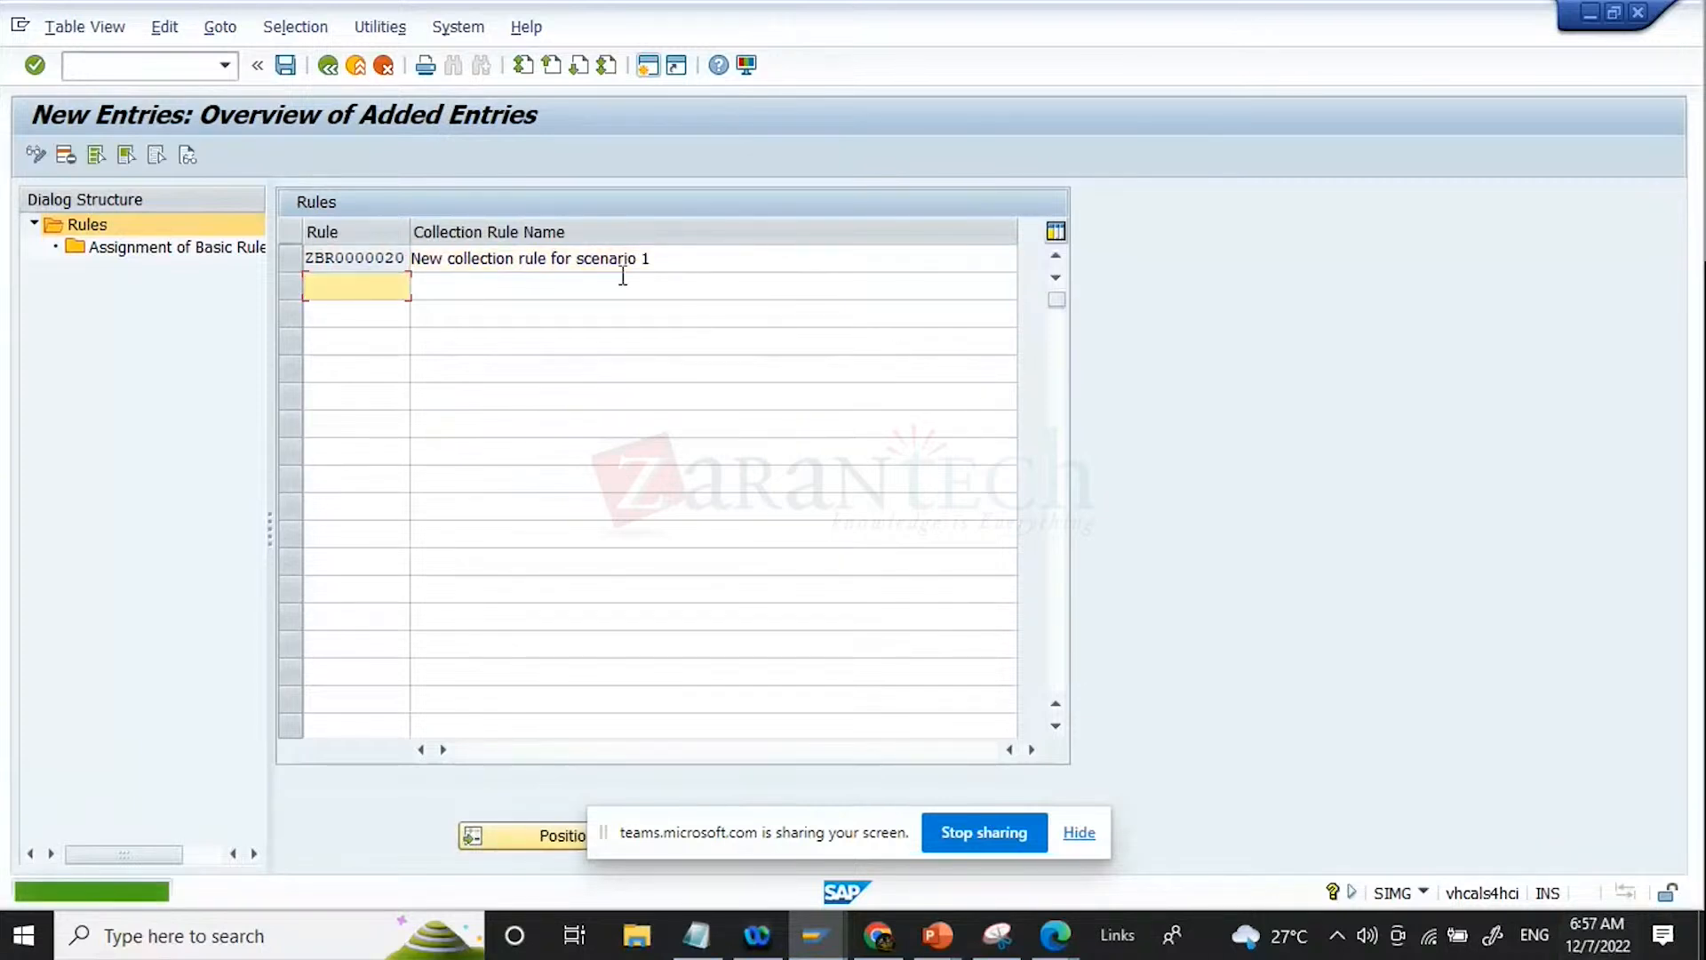
Step: Open the basic rule assignment of collection rule ZBR0000020 and add basic rule ZBR0000003 from the value list
click(300, 257)
double_click(190, 253)
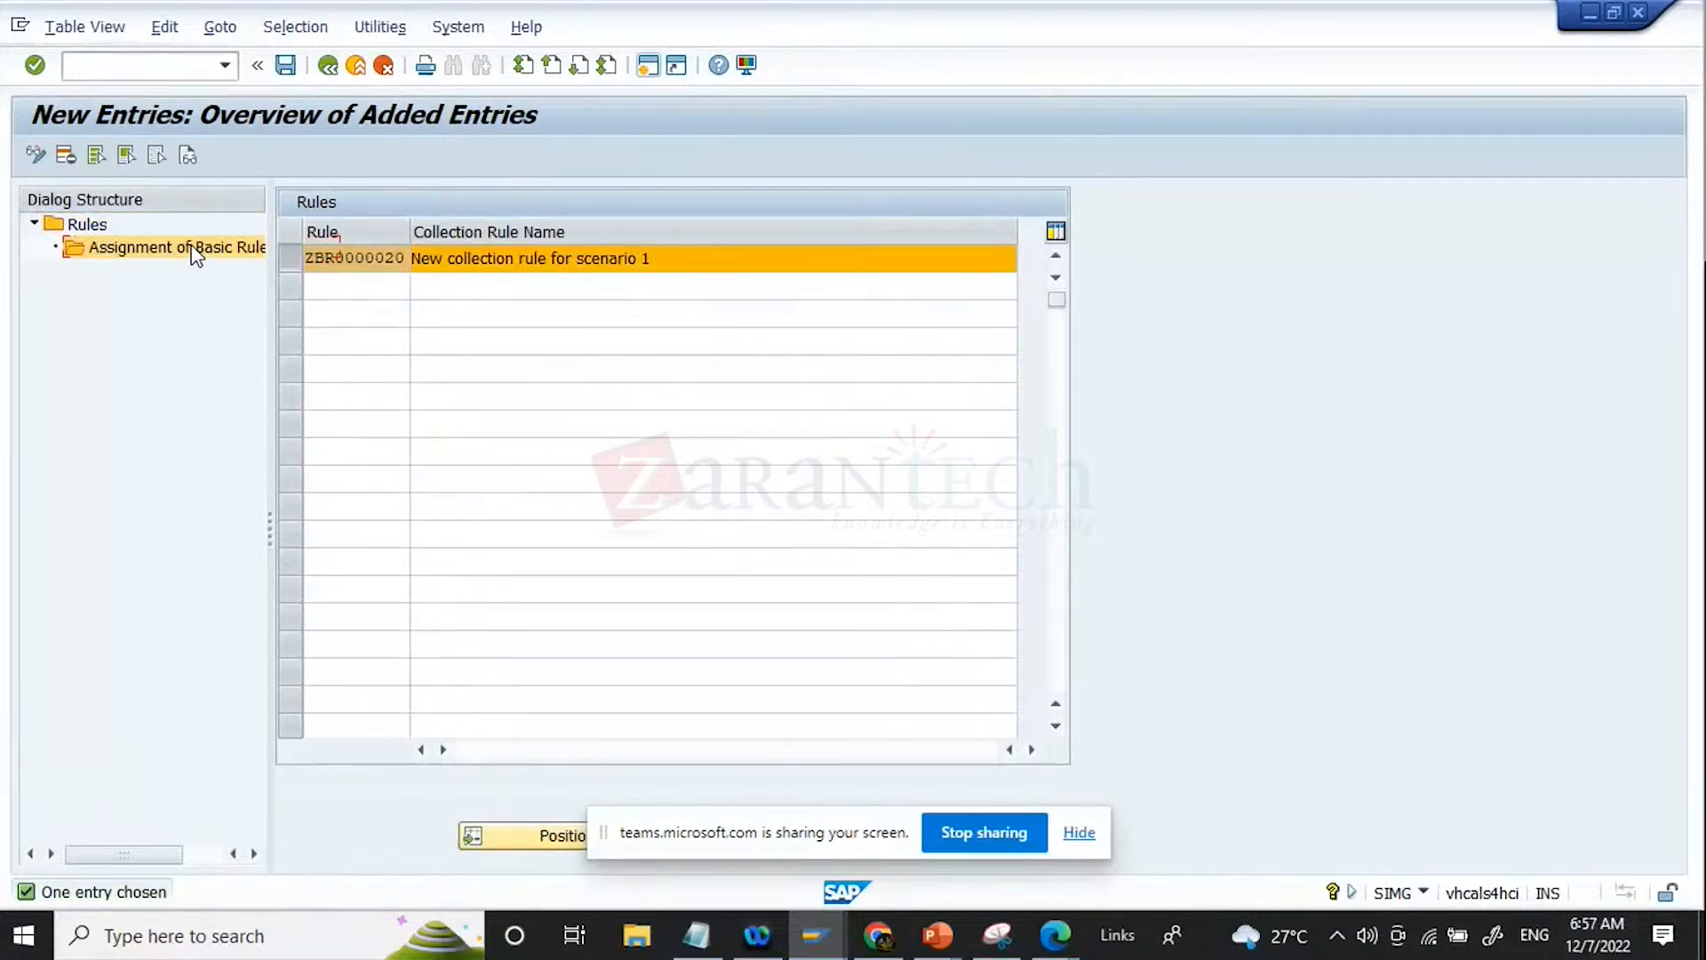
click(111, 155)
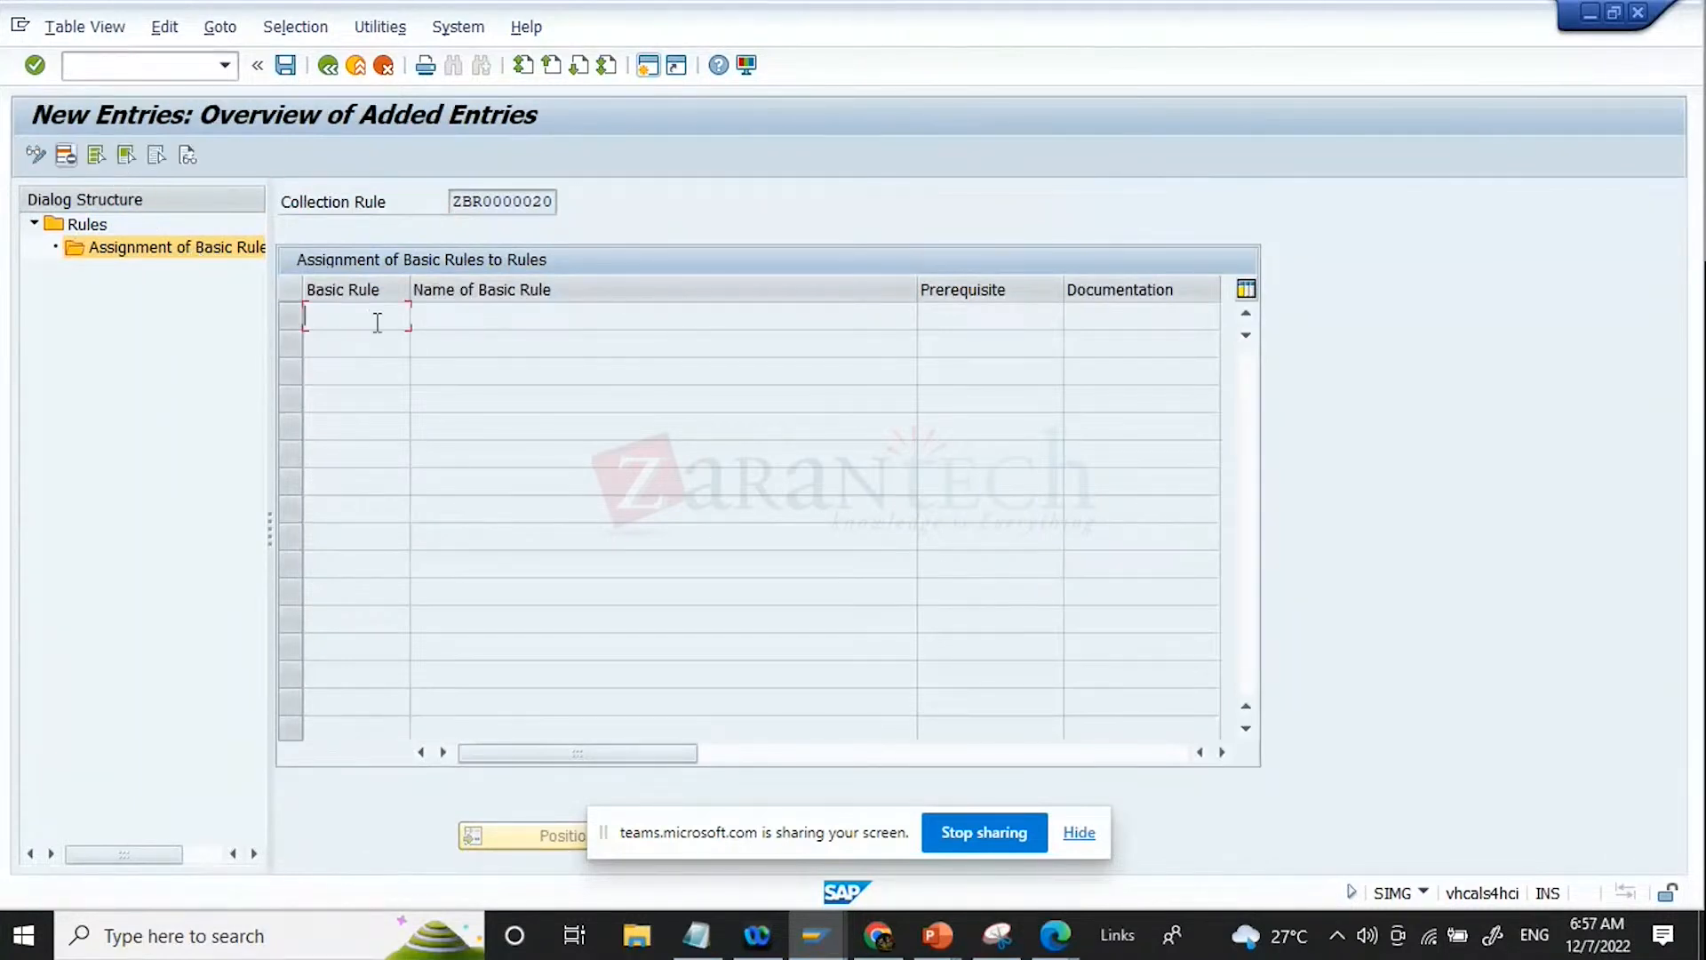
click(418, 320)
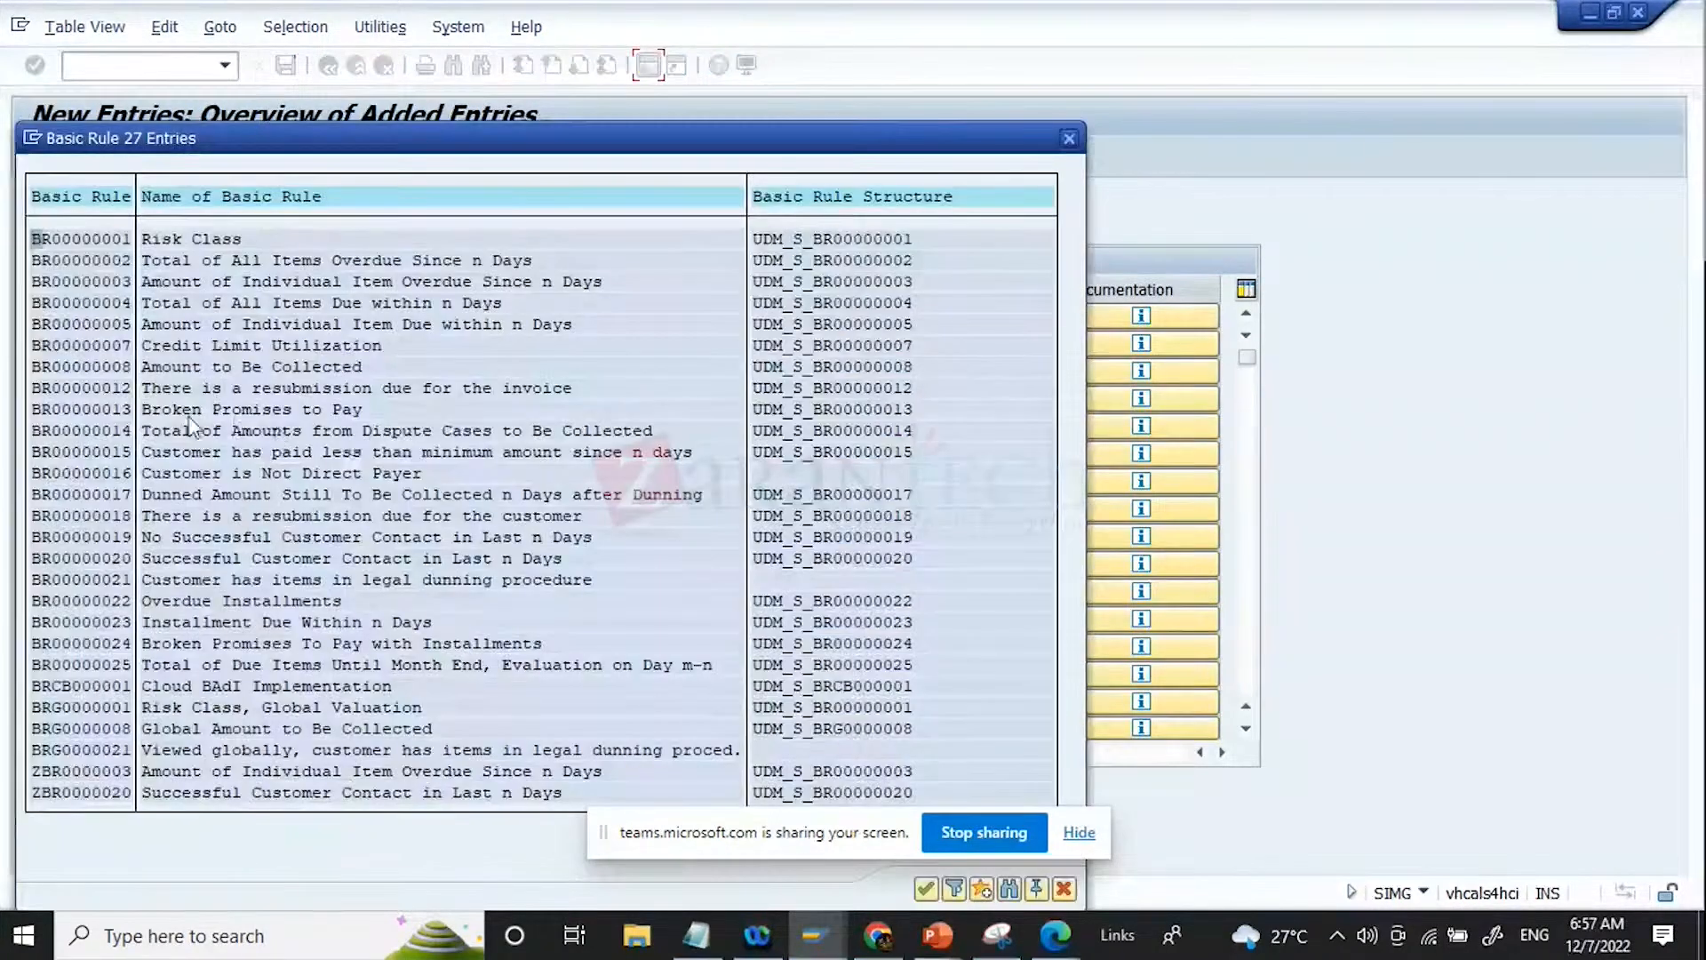
click(114, 366)
double_click(125, 771)
Step: Assign basic rule ZBR0000020 as the second basic rule of the collection rule
click(350, 345)
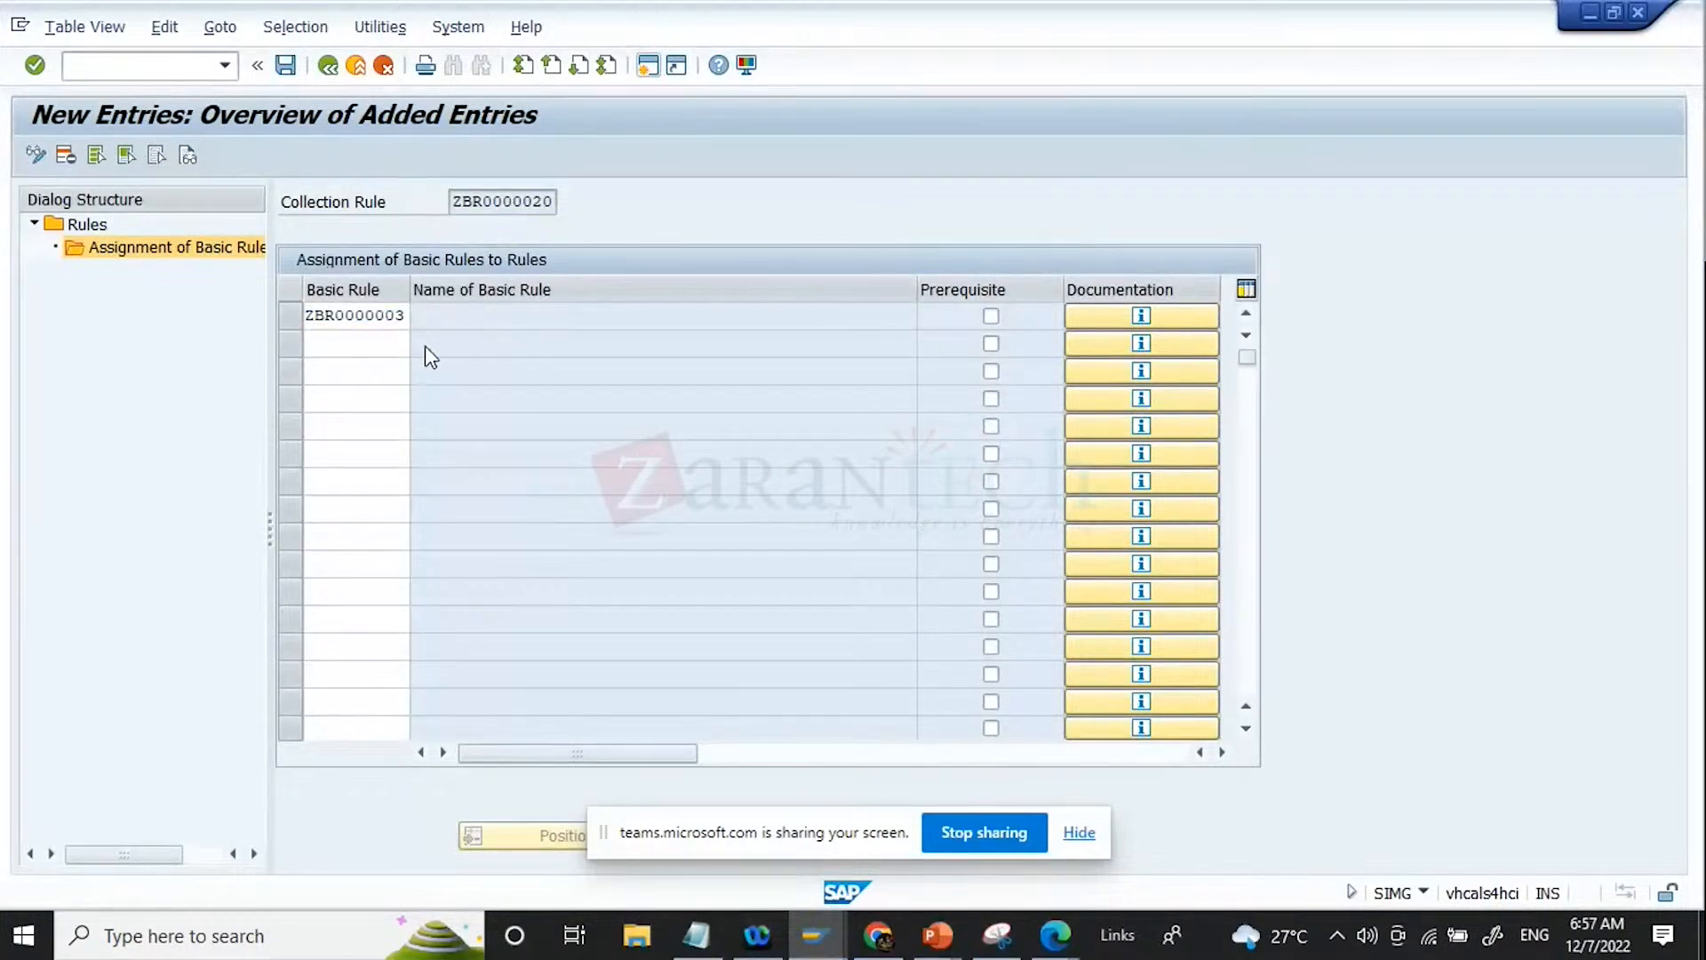
click(421, 344)
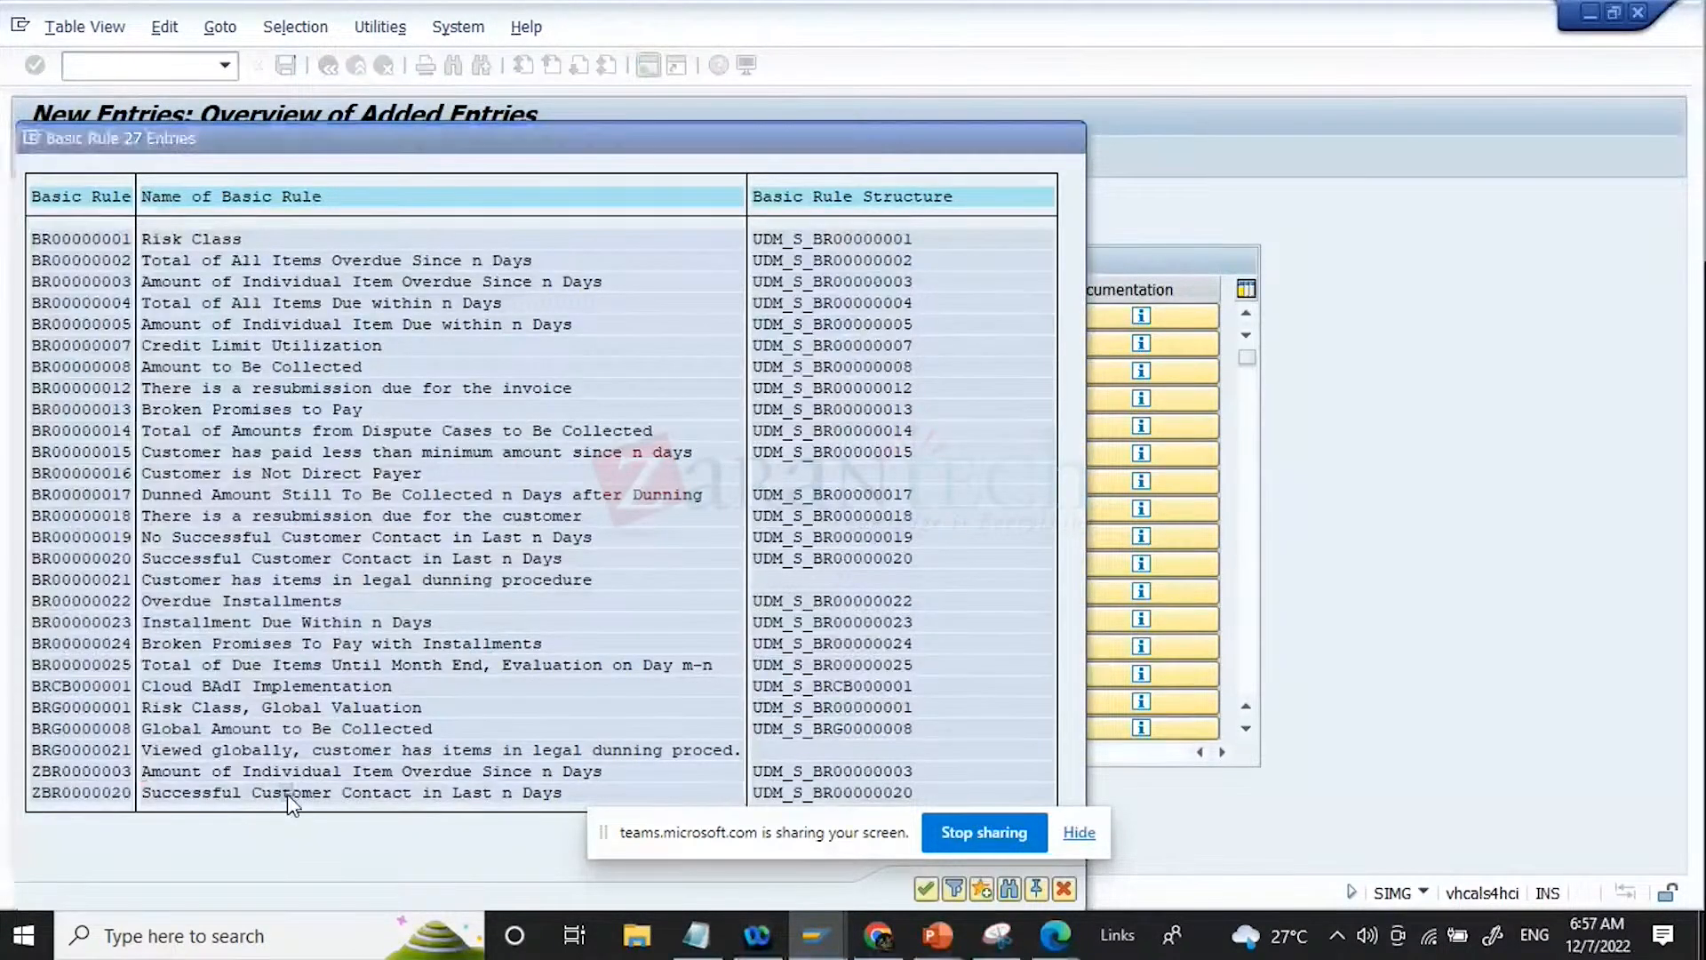
double_click(286, 792)
key(Return)
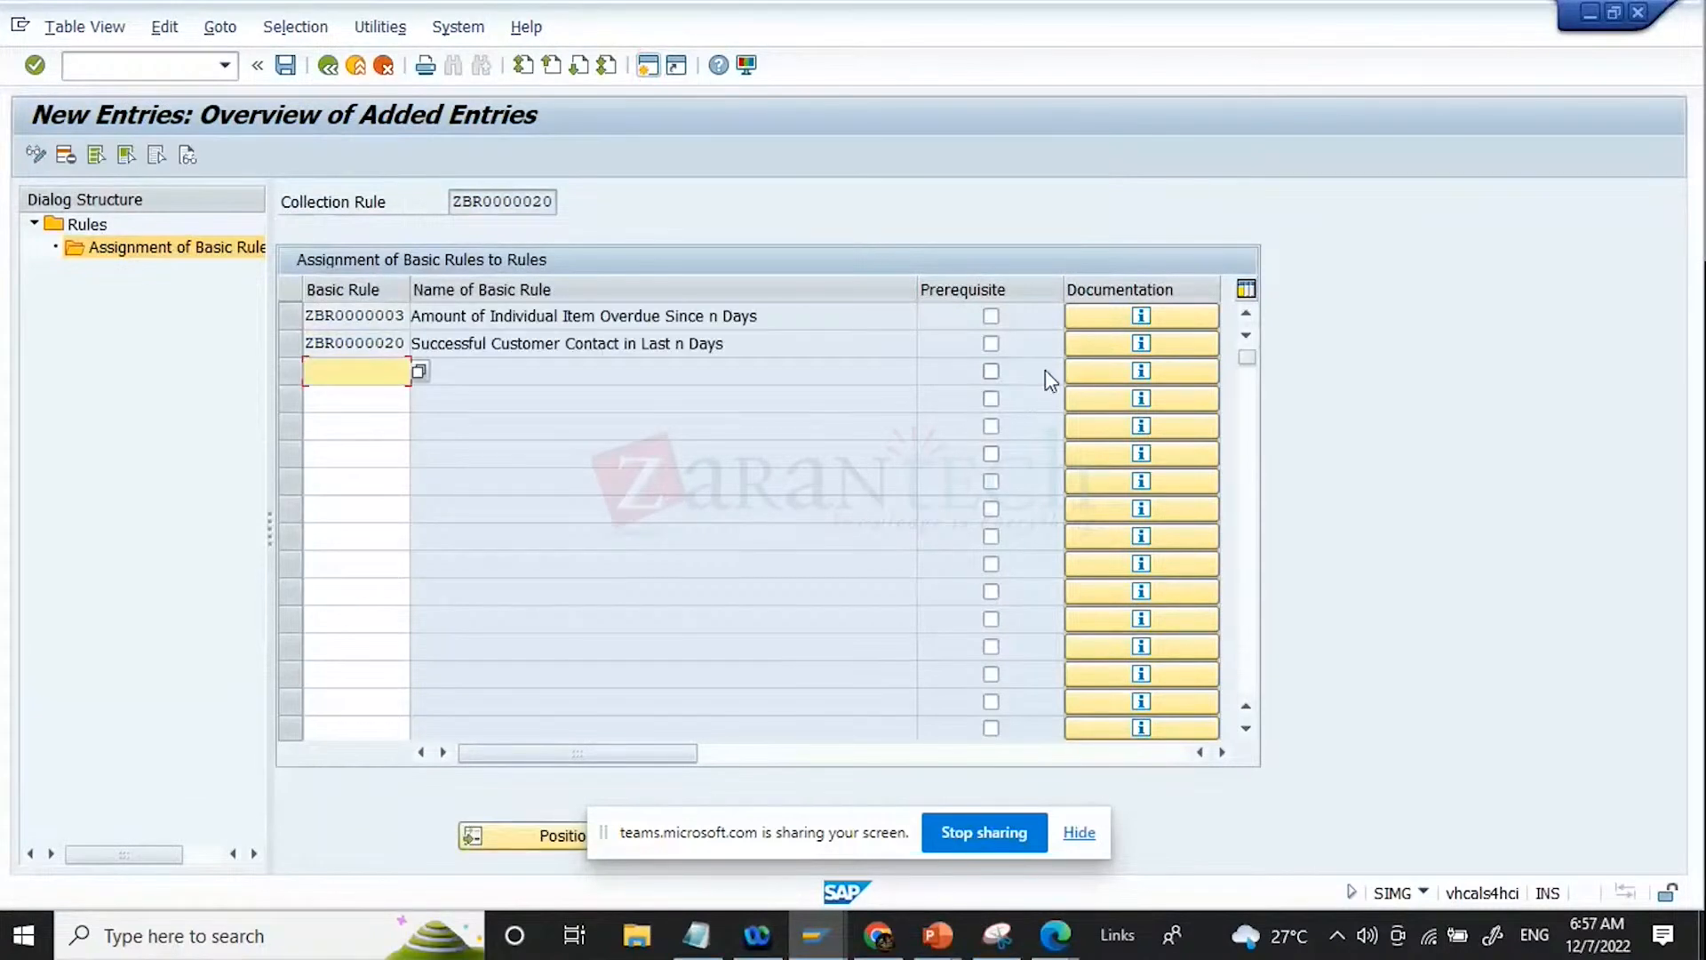
Step: Mark basic rule ZBR0000003, Amount of Individual Item Overdue Since n Days, as a prerequisite
click(991, 317)
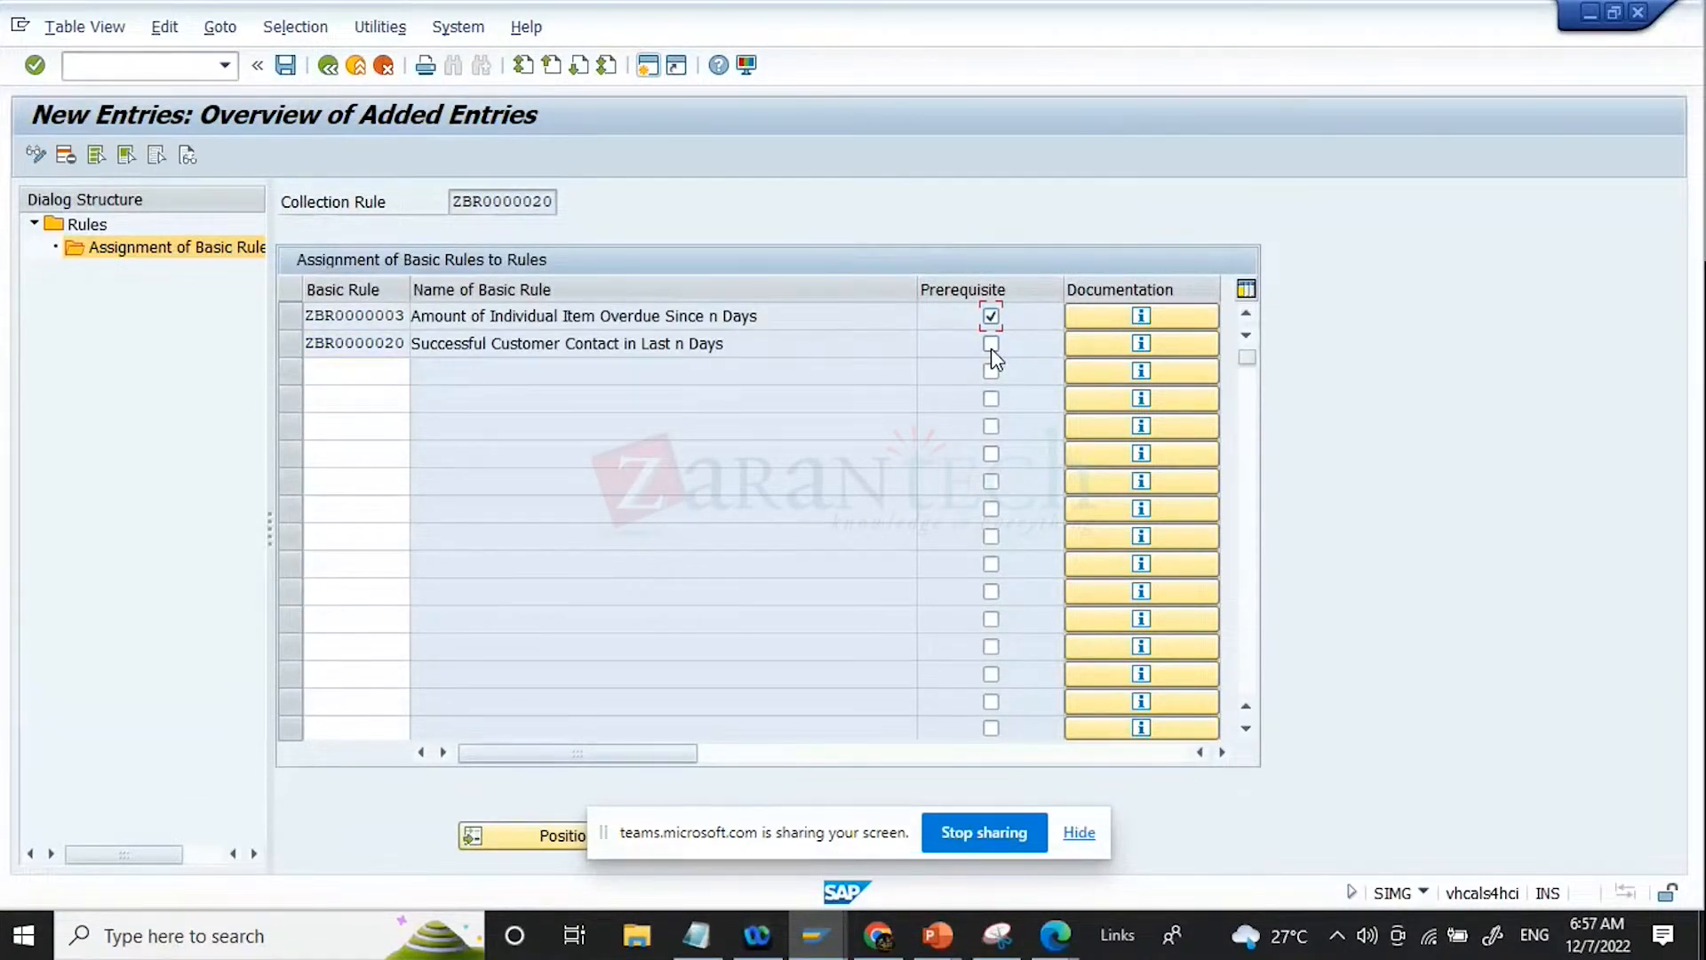
click(811, 315)
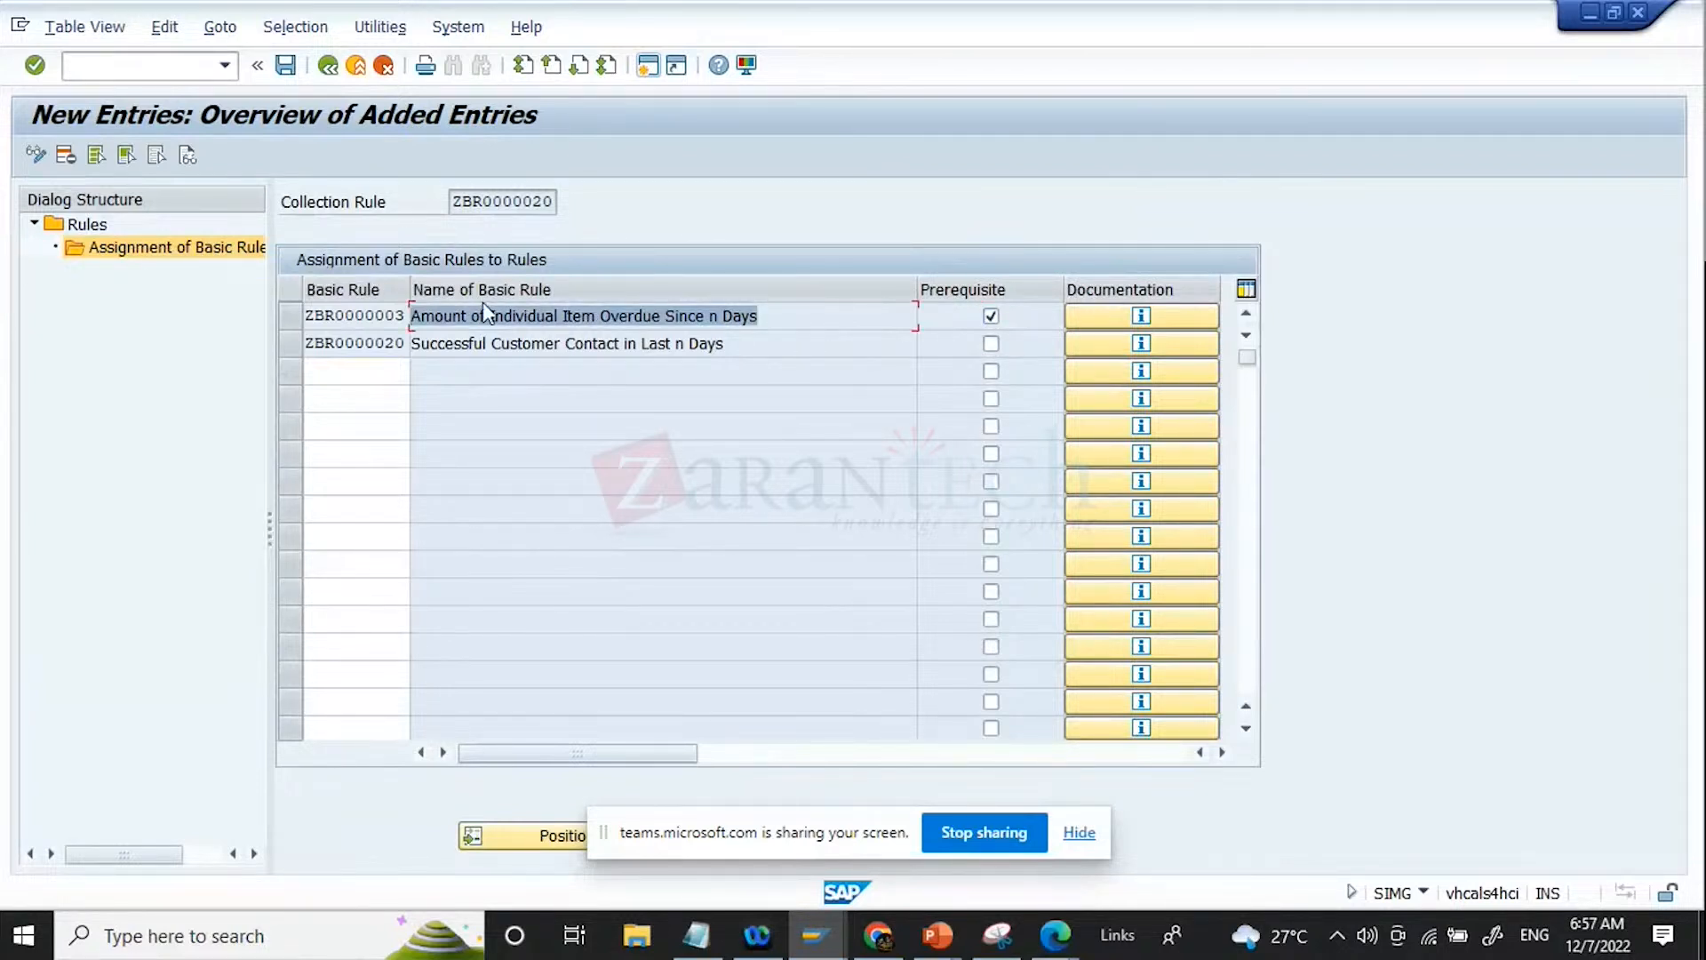
click(844, 345)
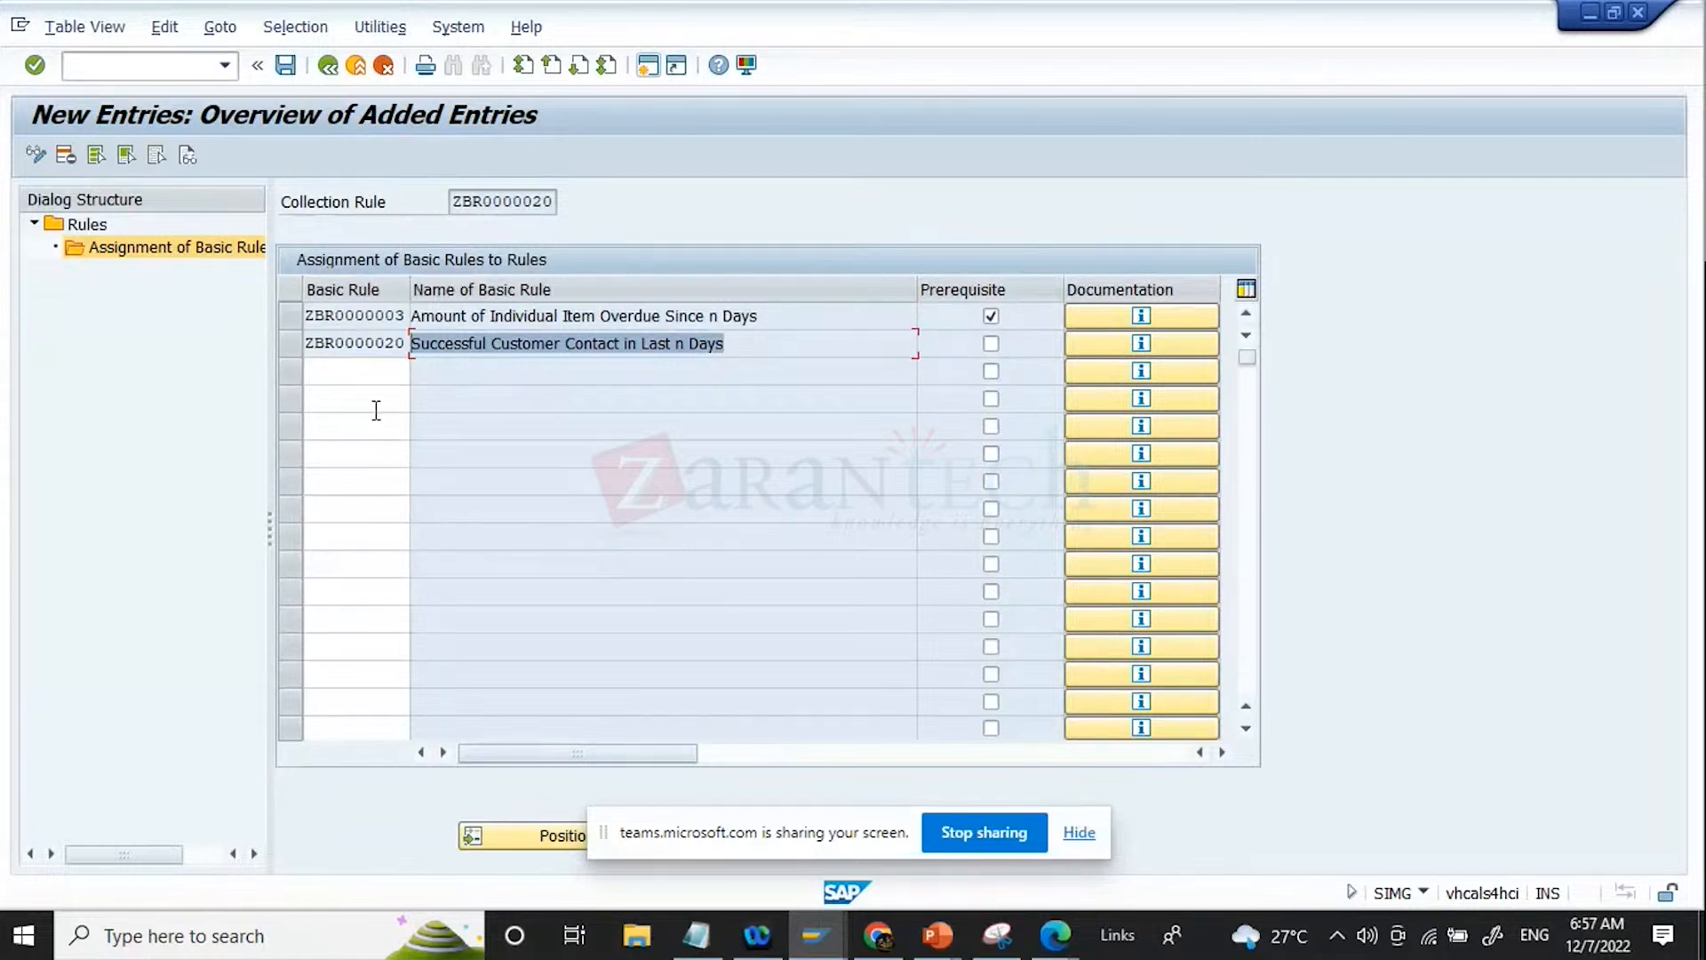
Step: Save the basic rule assignments with the proposed customizing request and return to the IMG structure
click(284, 65)
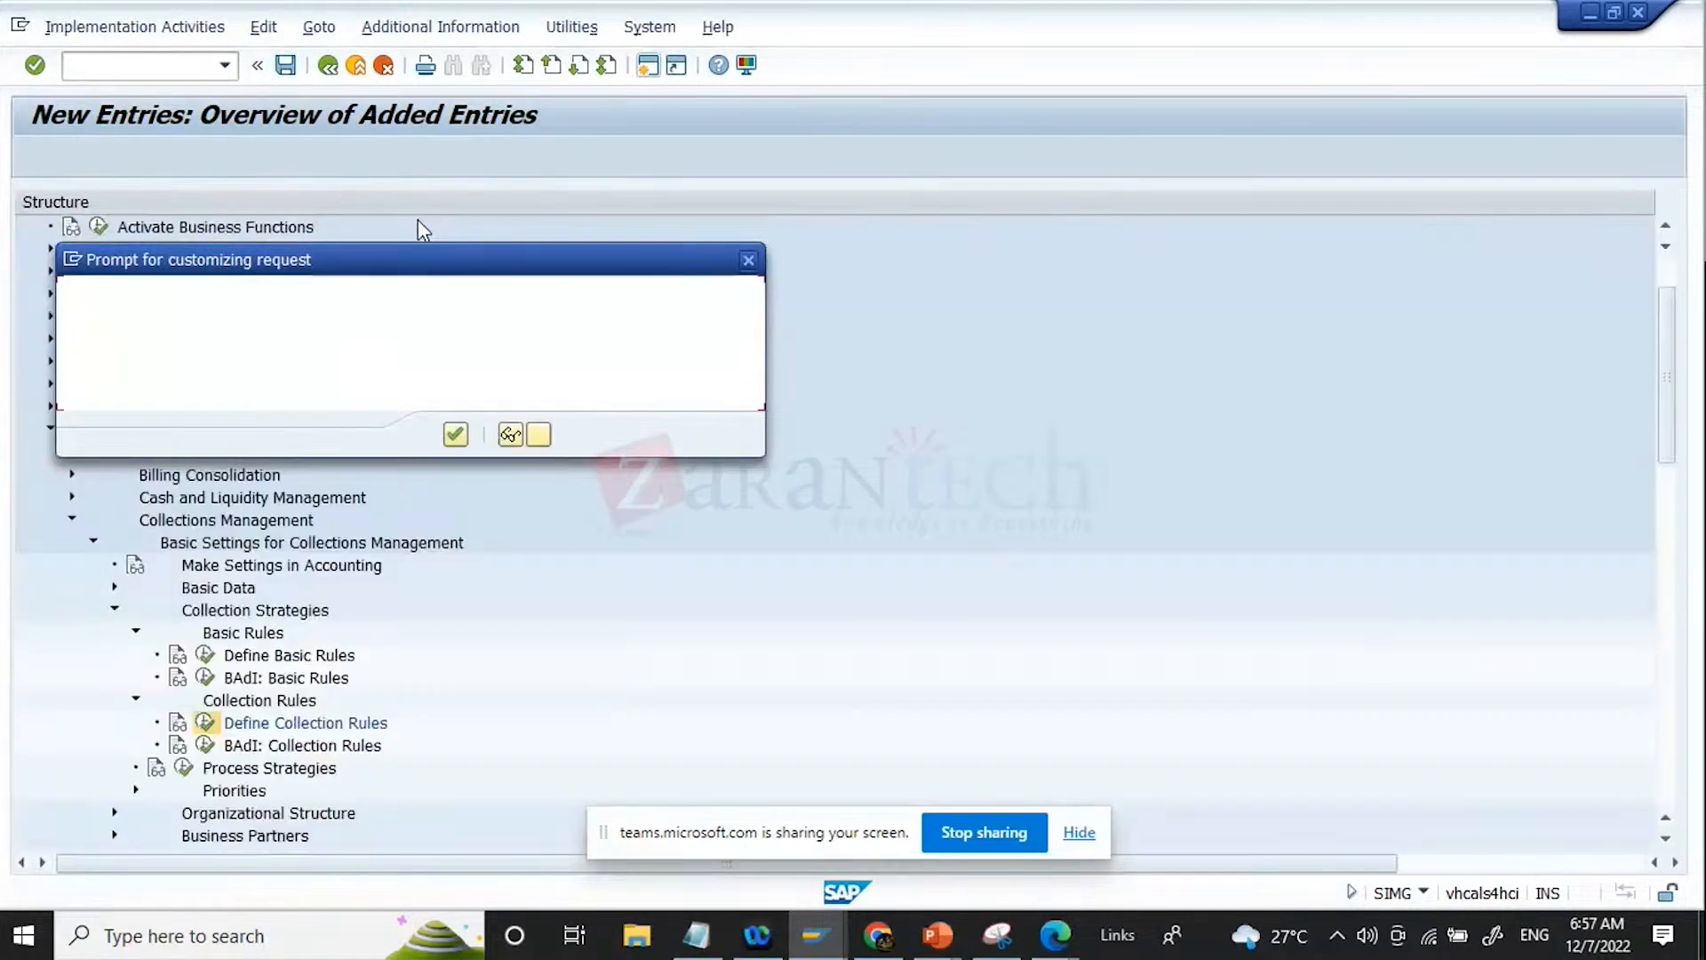
key(Return)
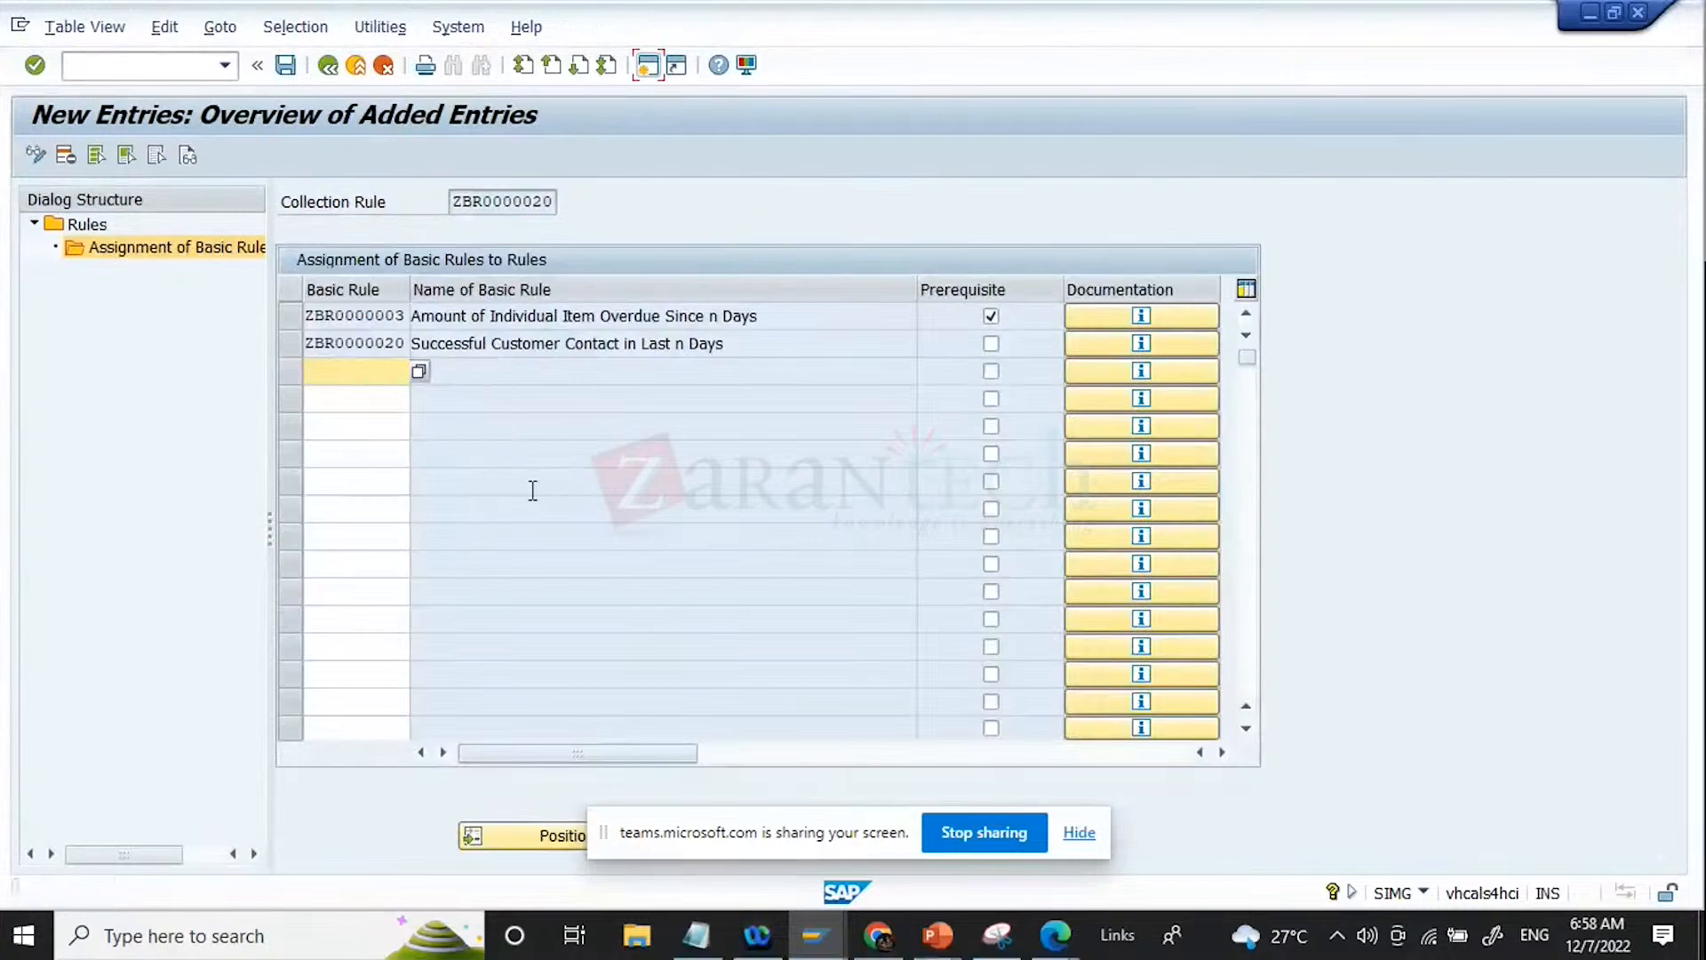
click(708, 355)
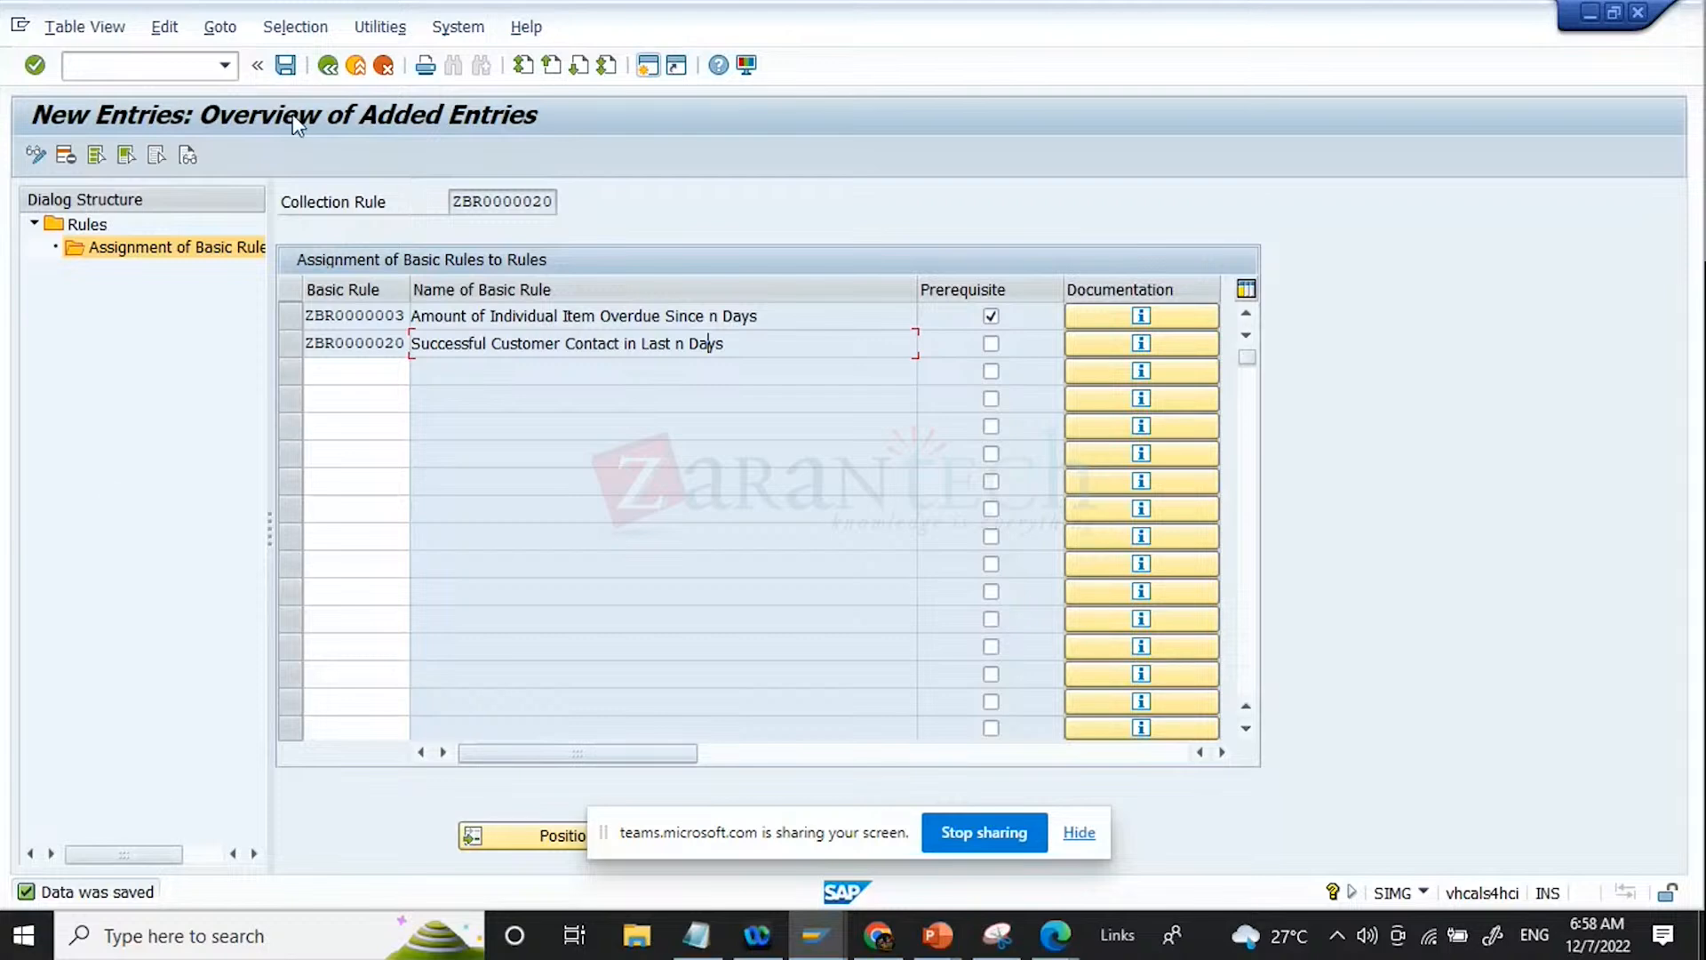
click(327, 71)
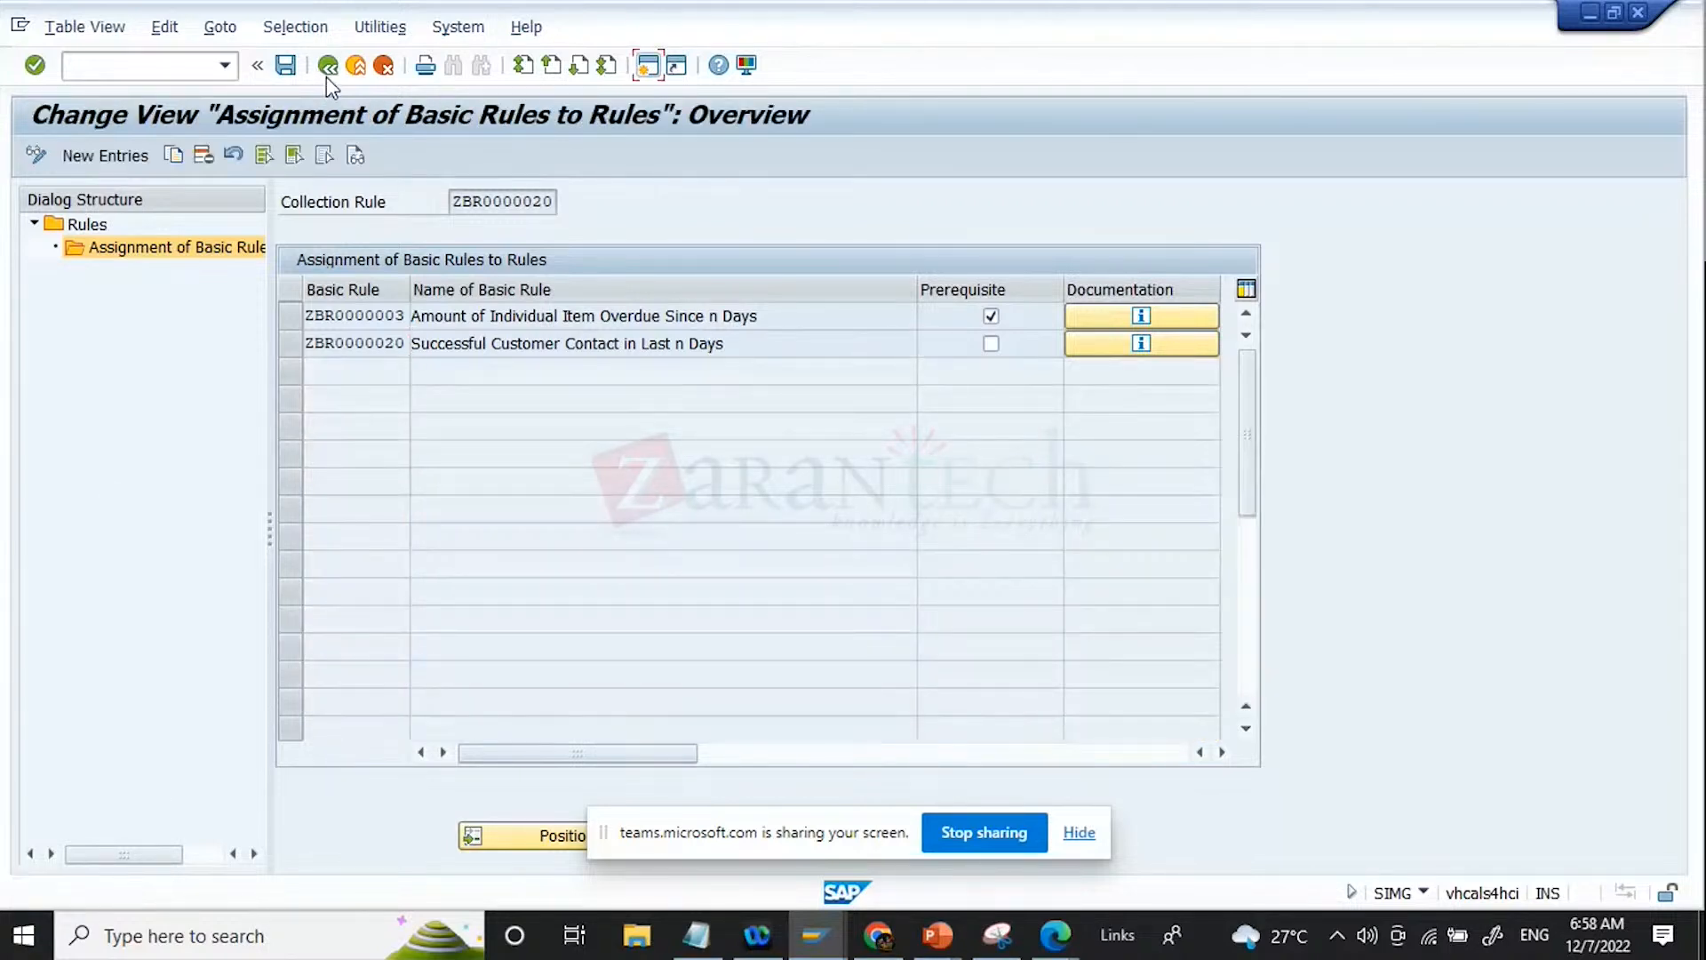
click(327, 71)
click(327, 76)
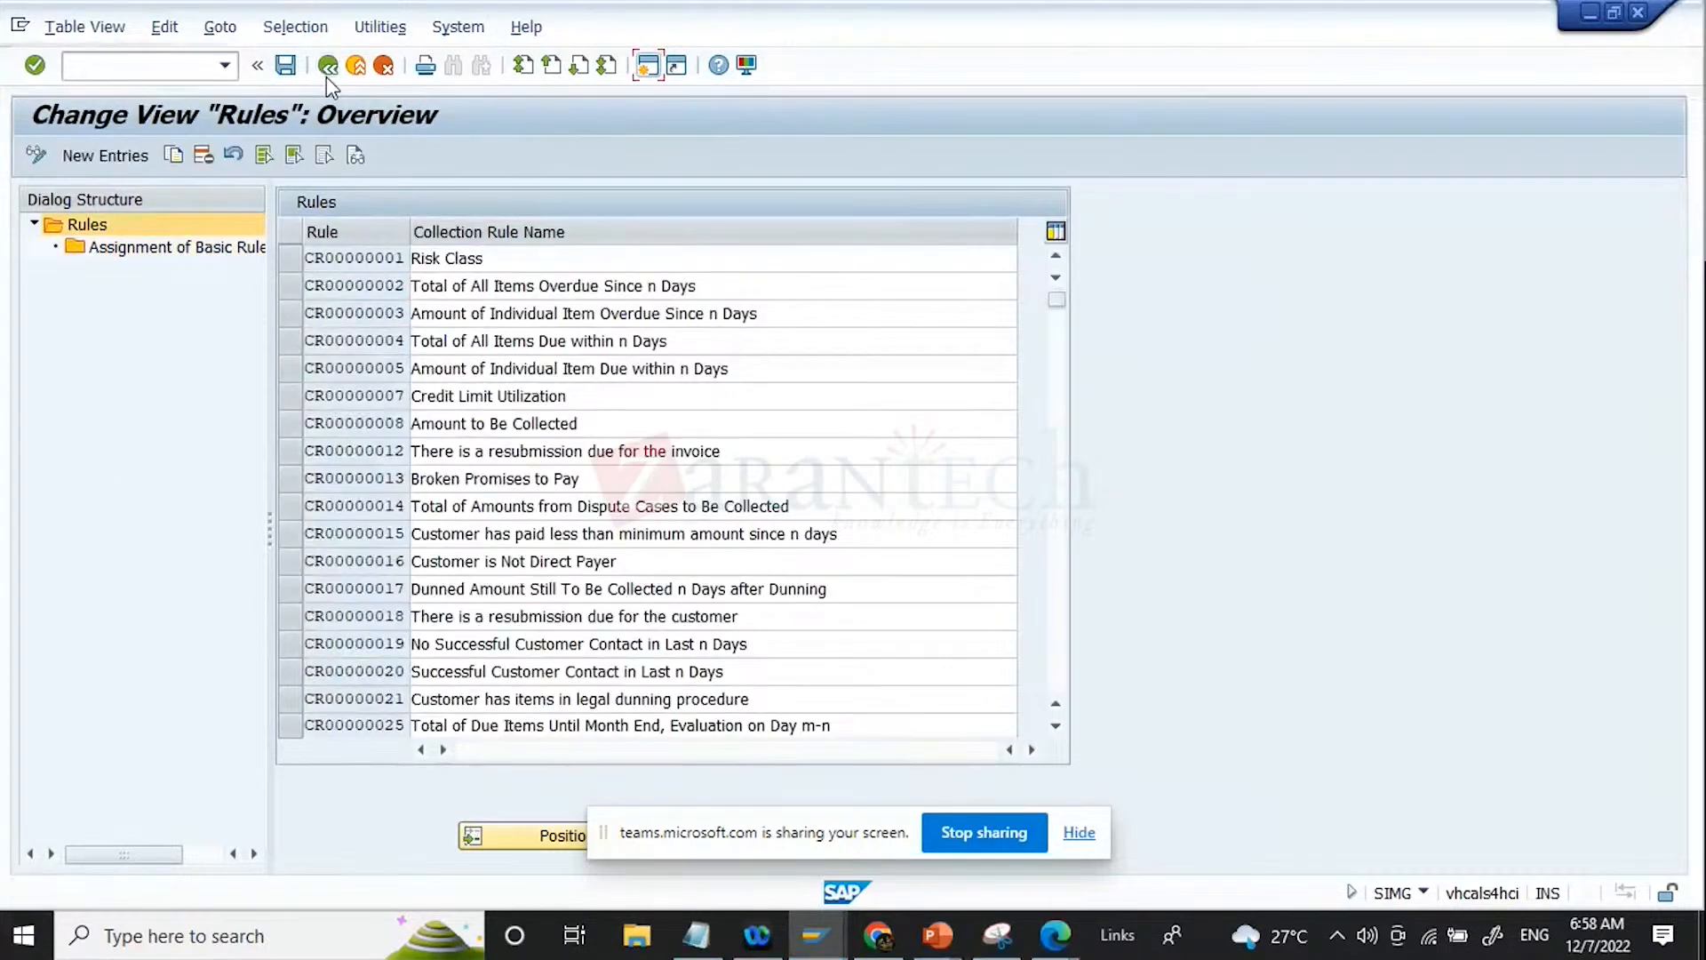
click(327, 77)
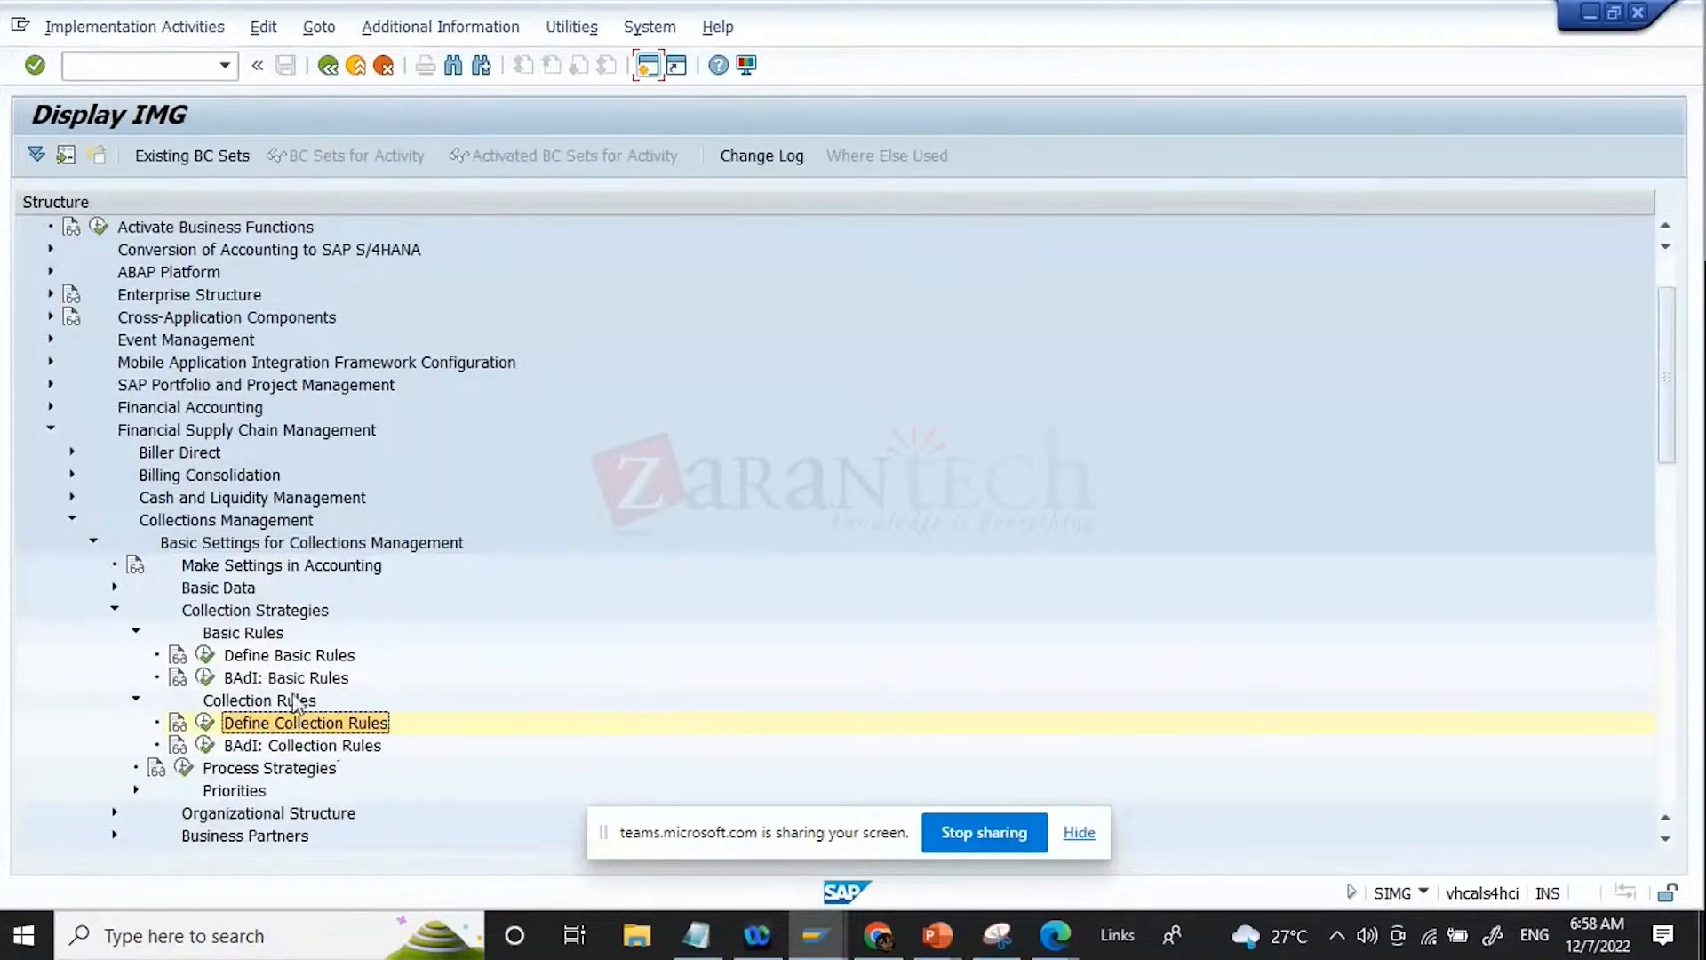
click(302, 659)
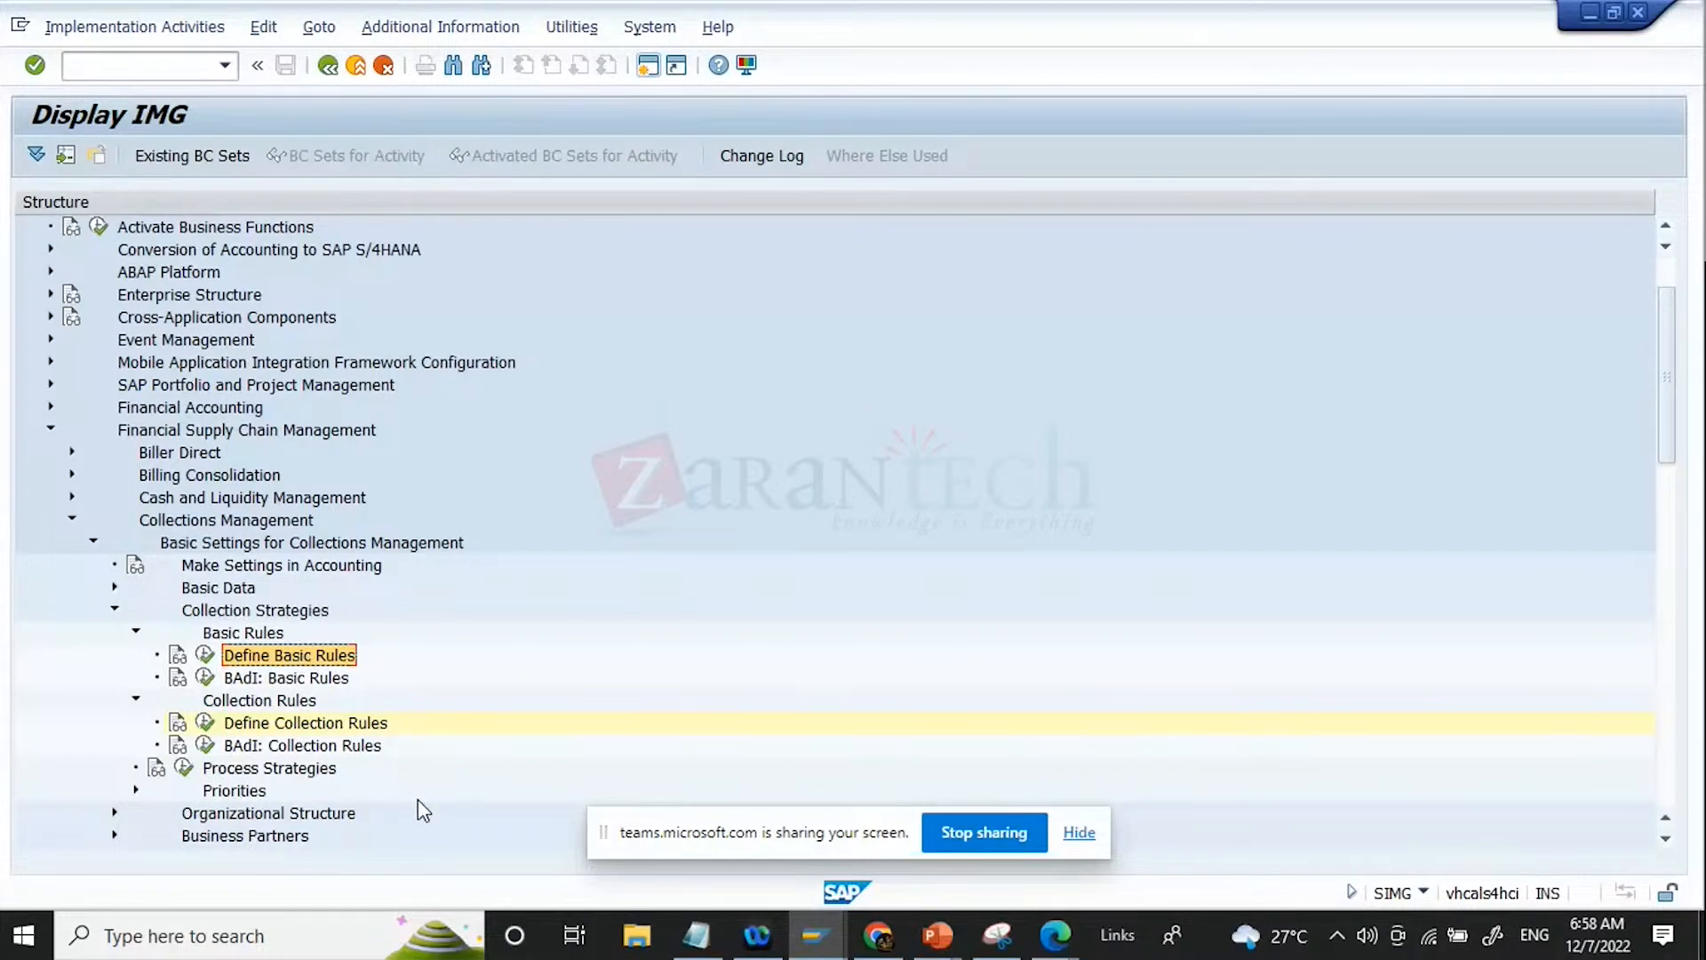
click(336, 727)
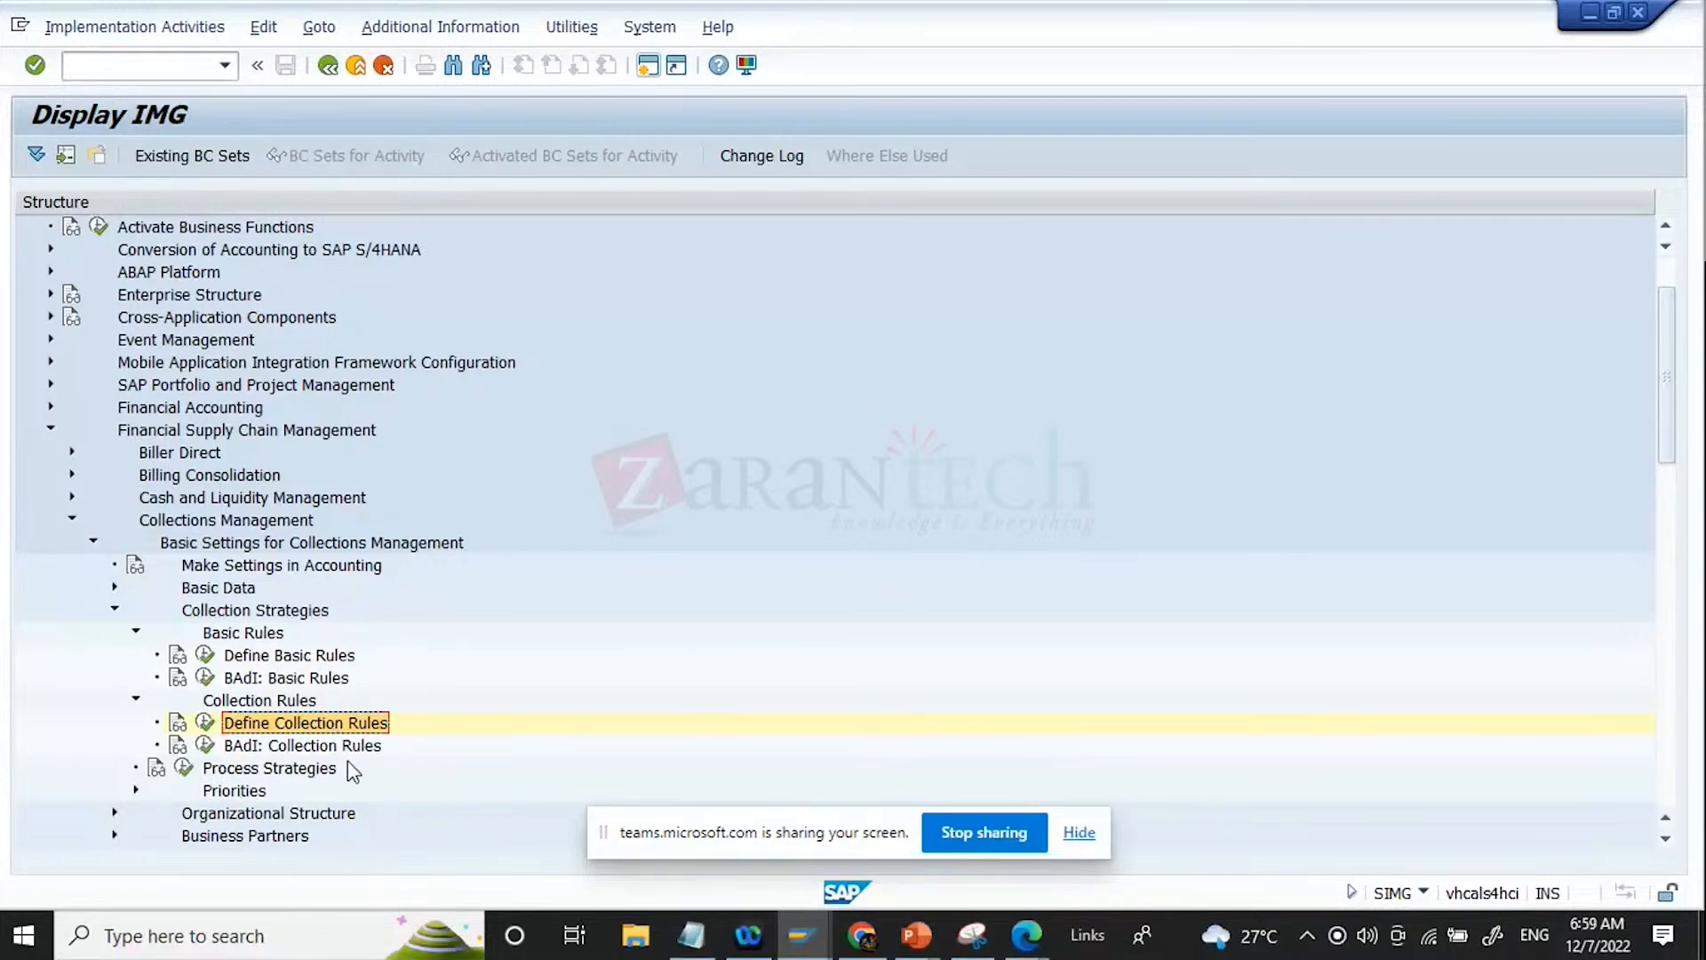
click(300, 770)
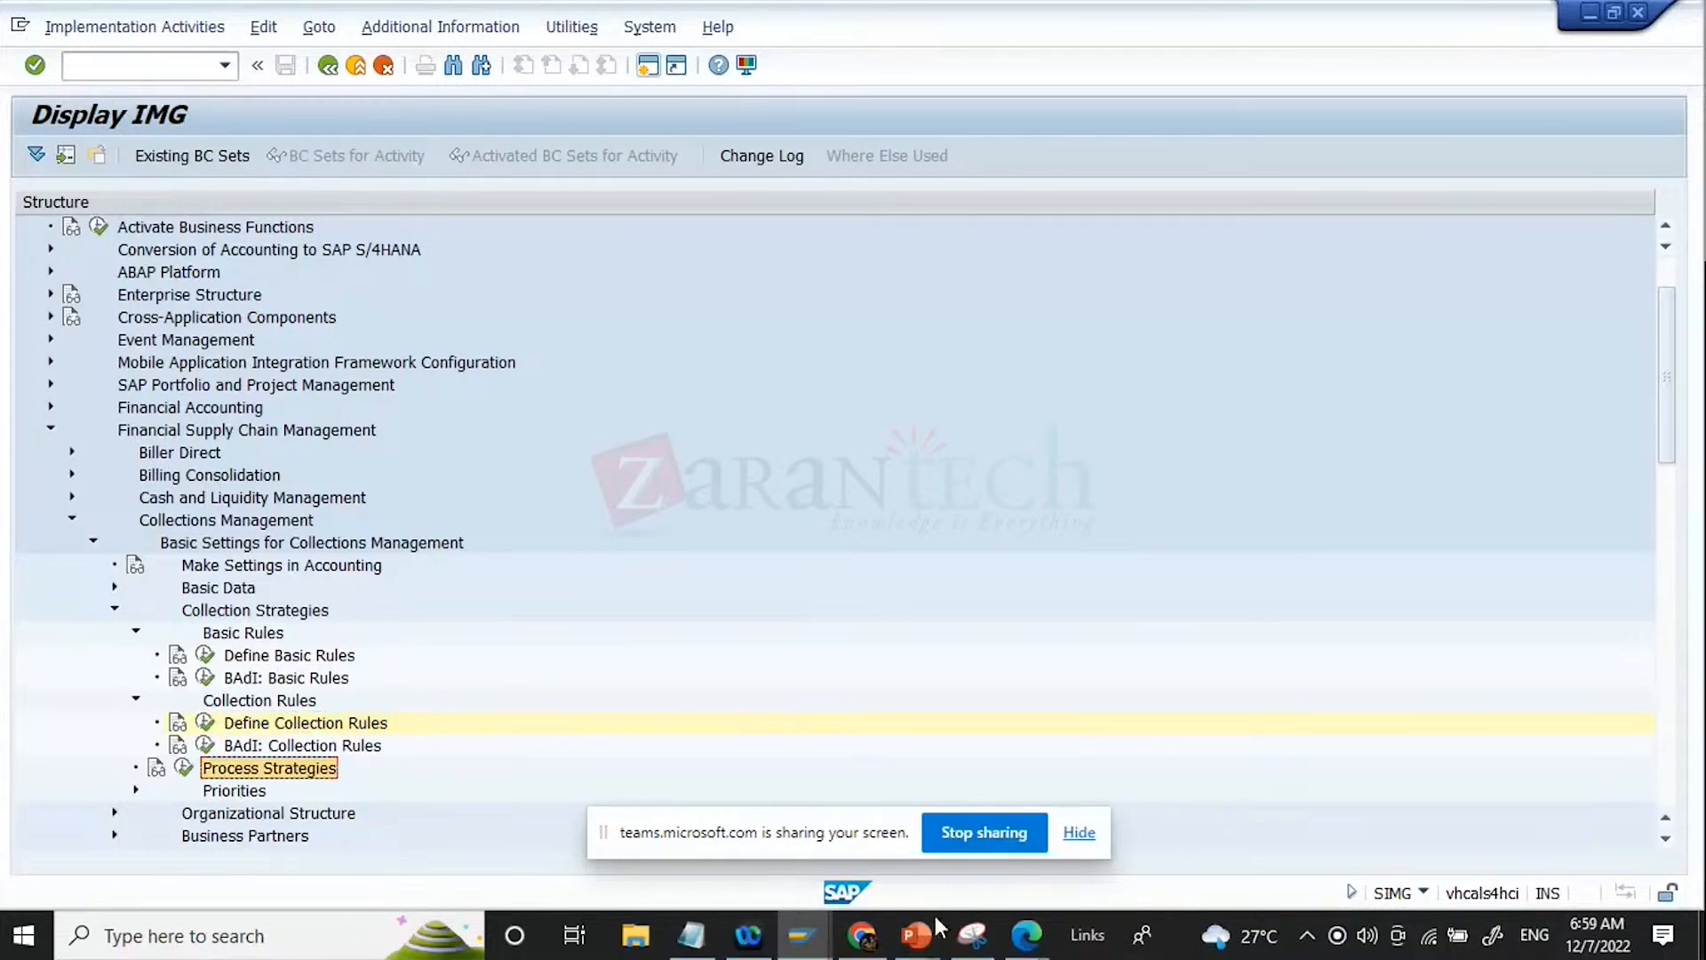
Step: Switch to the Module 1 presentation in Google Slides and present it from The SPRO Path through to the Define Collection Rules slide
click(916, 935)
click(875, 949)
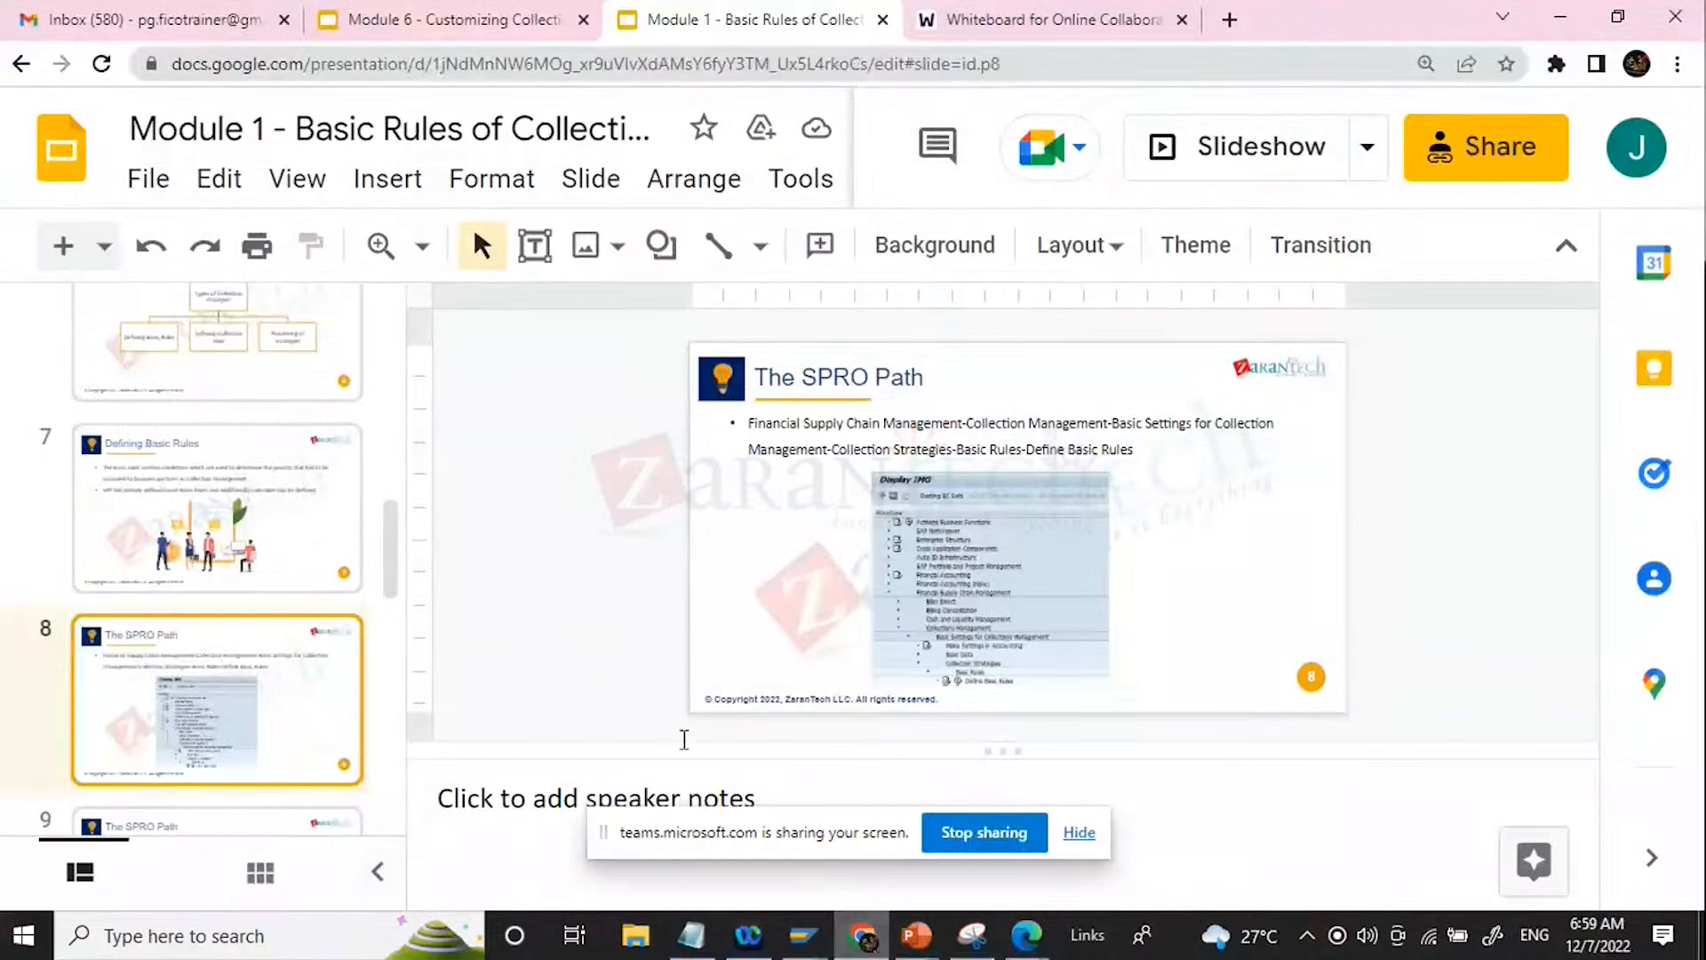
click(1248, 159)
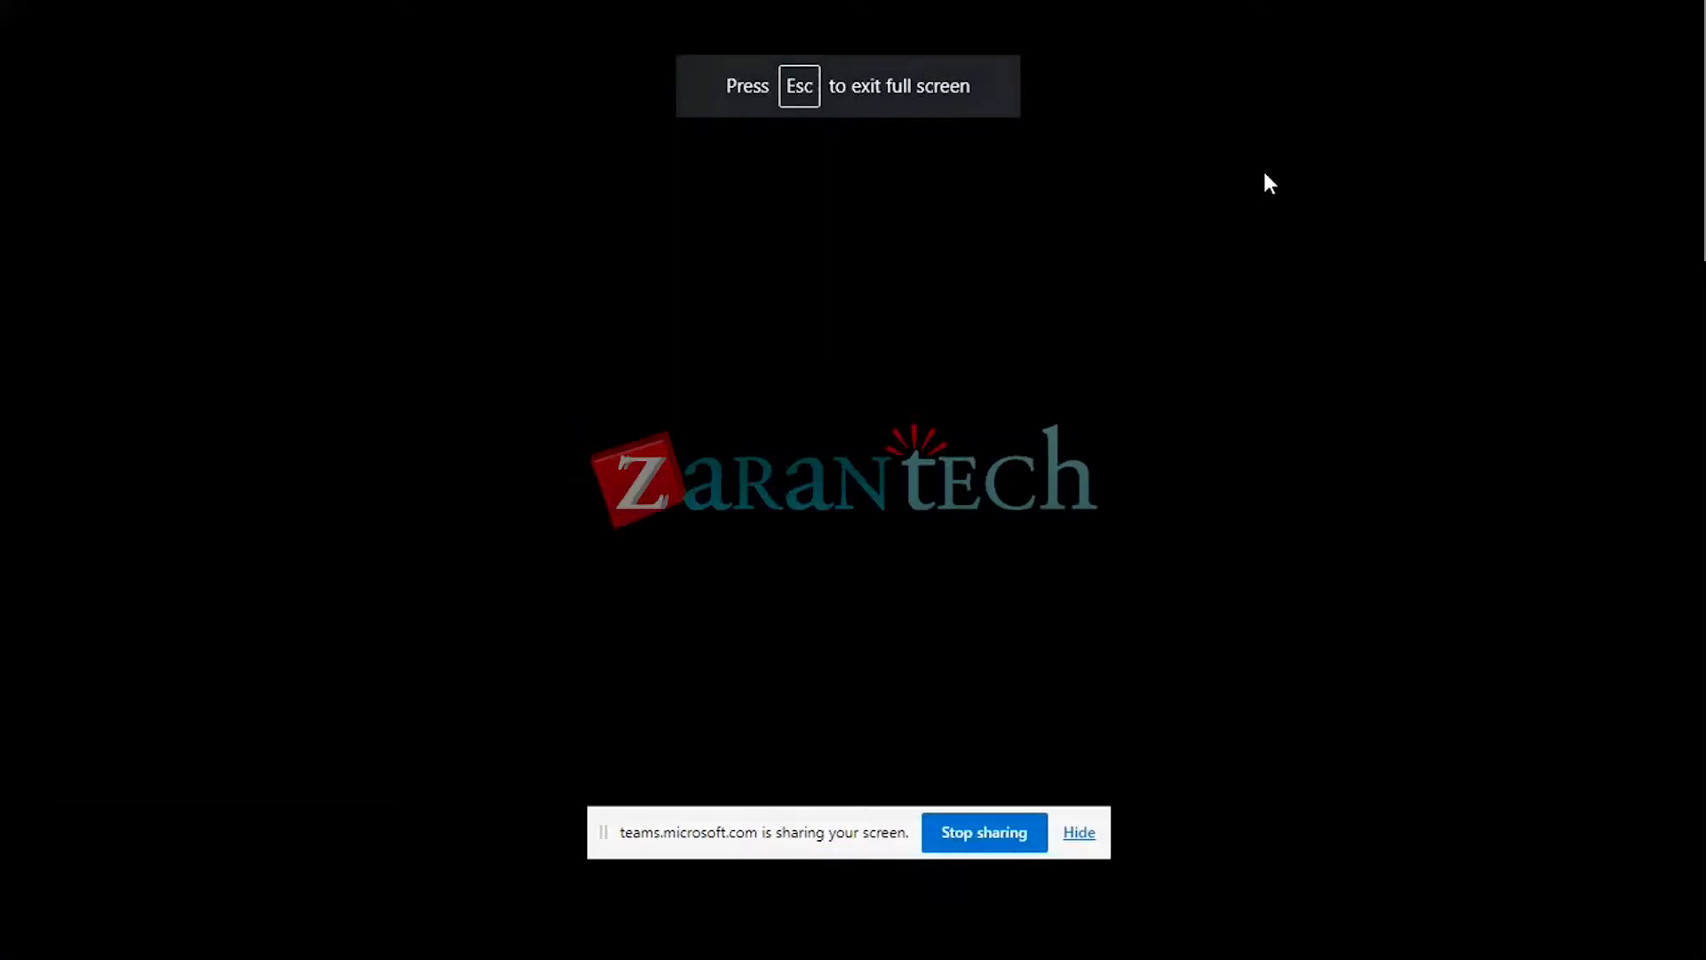
key(Right)
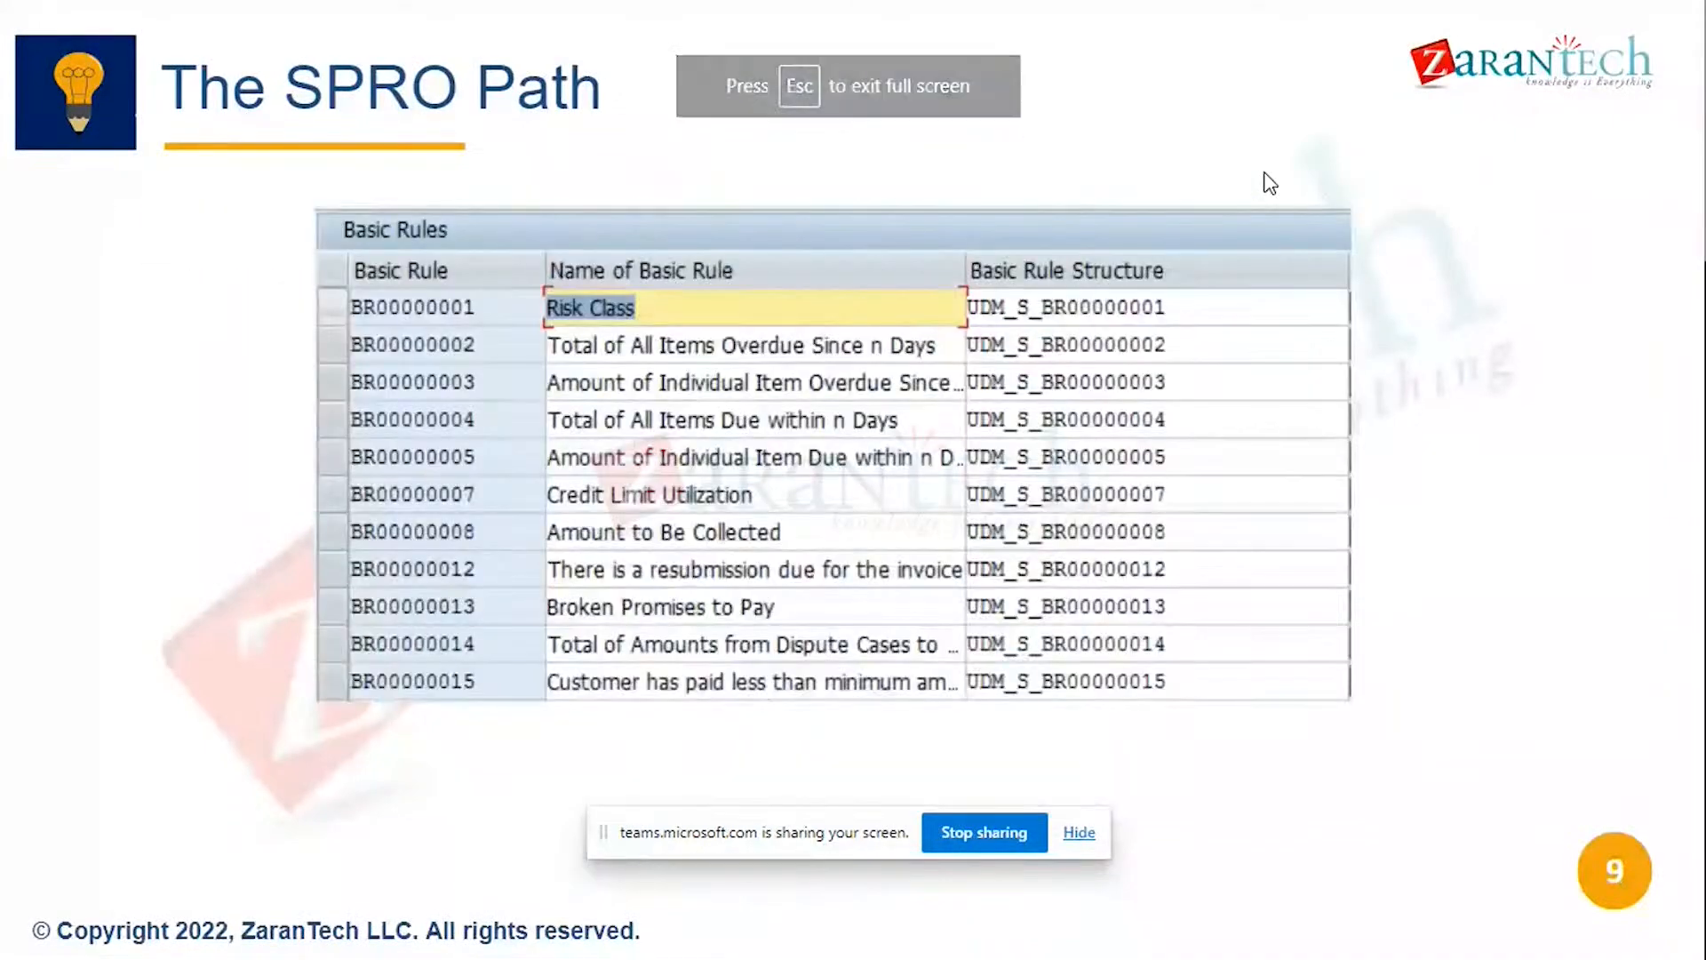
key(Right)
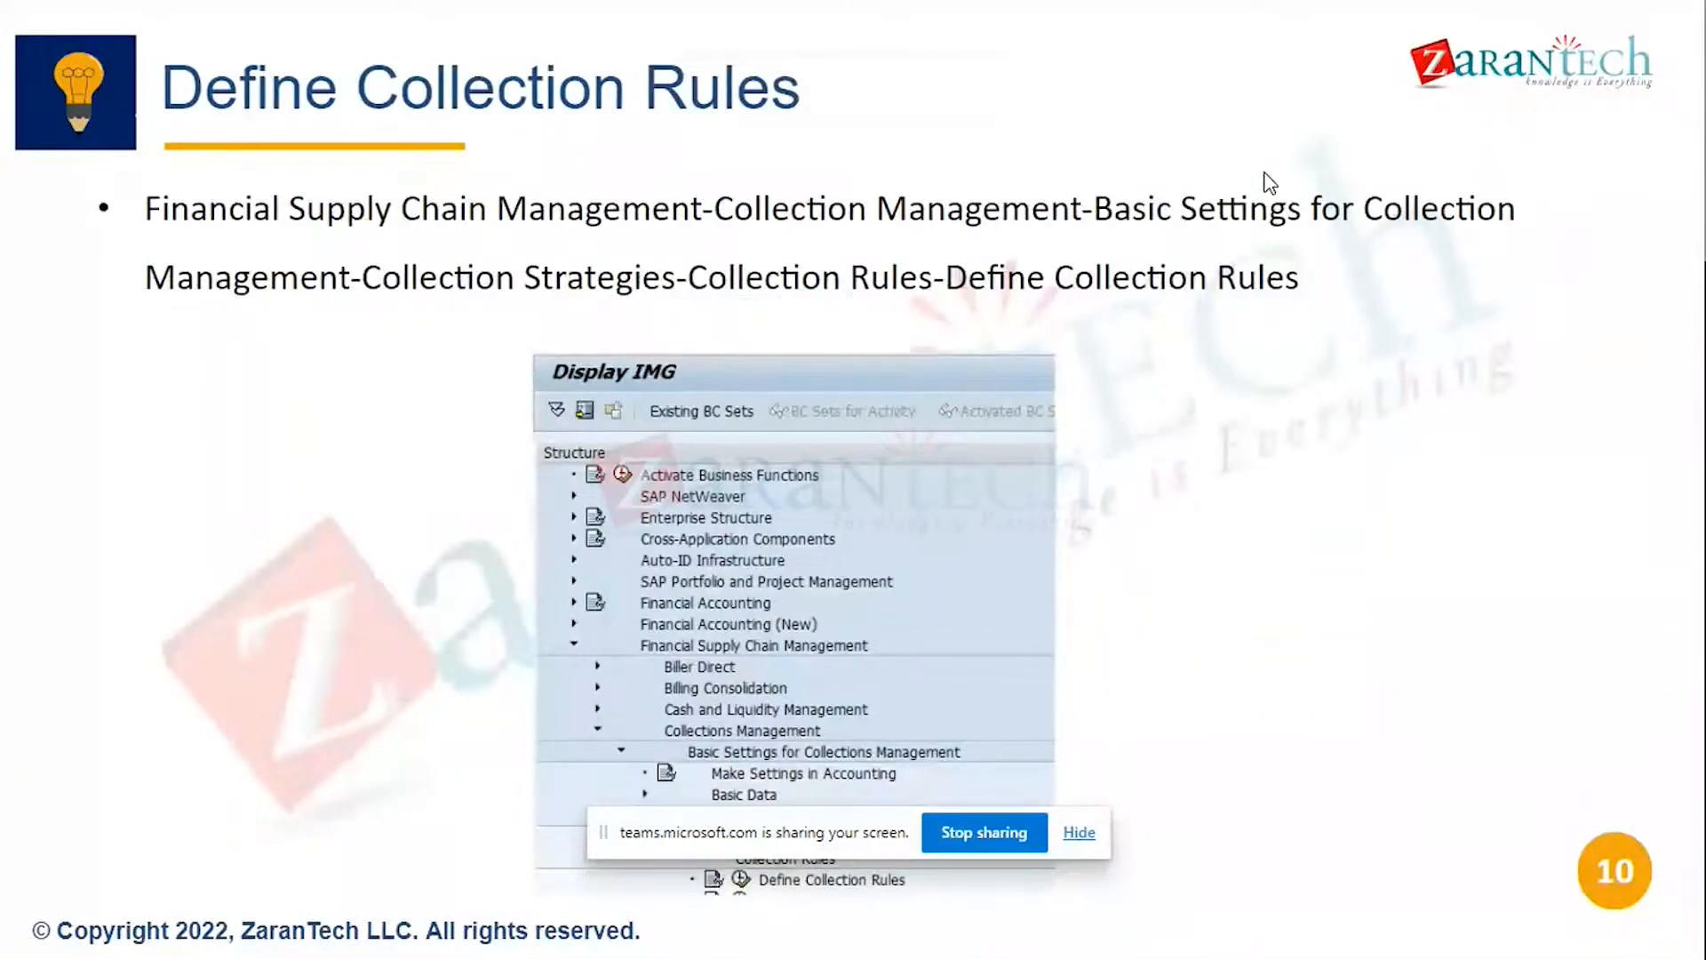
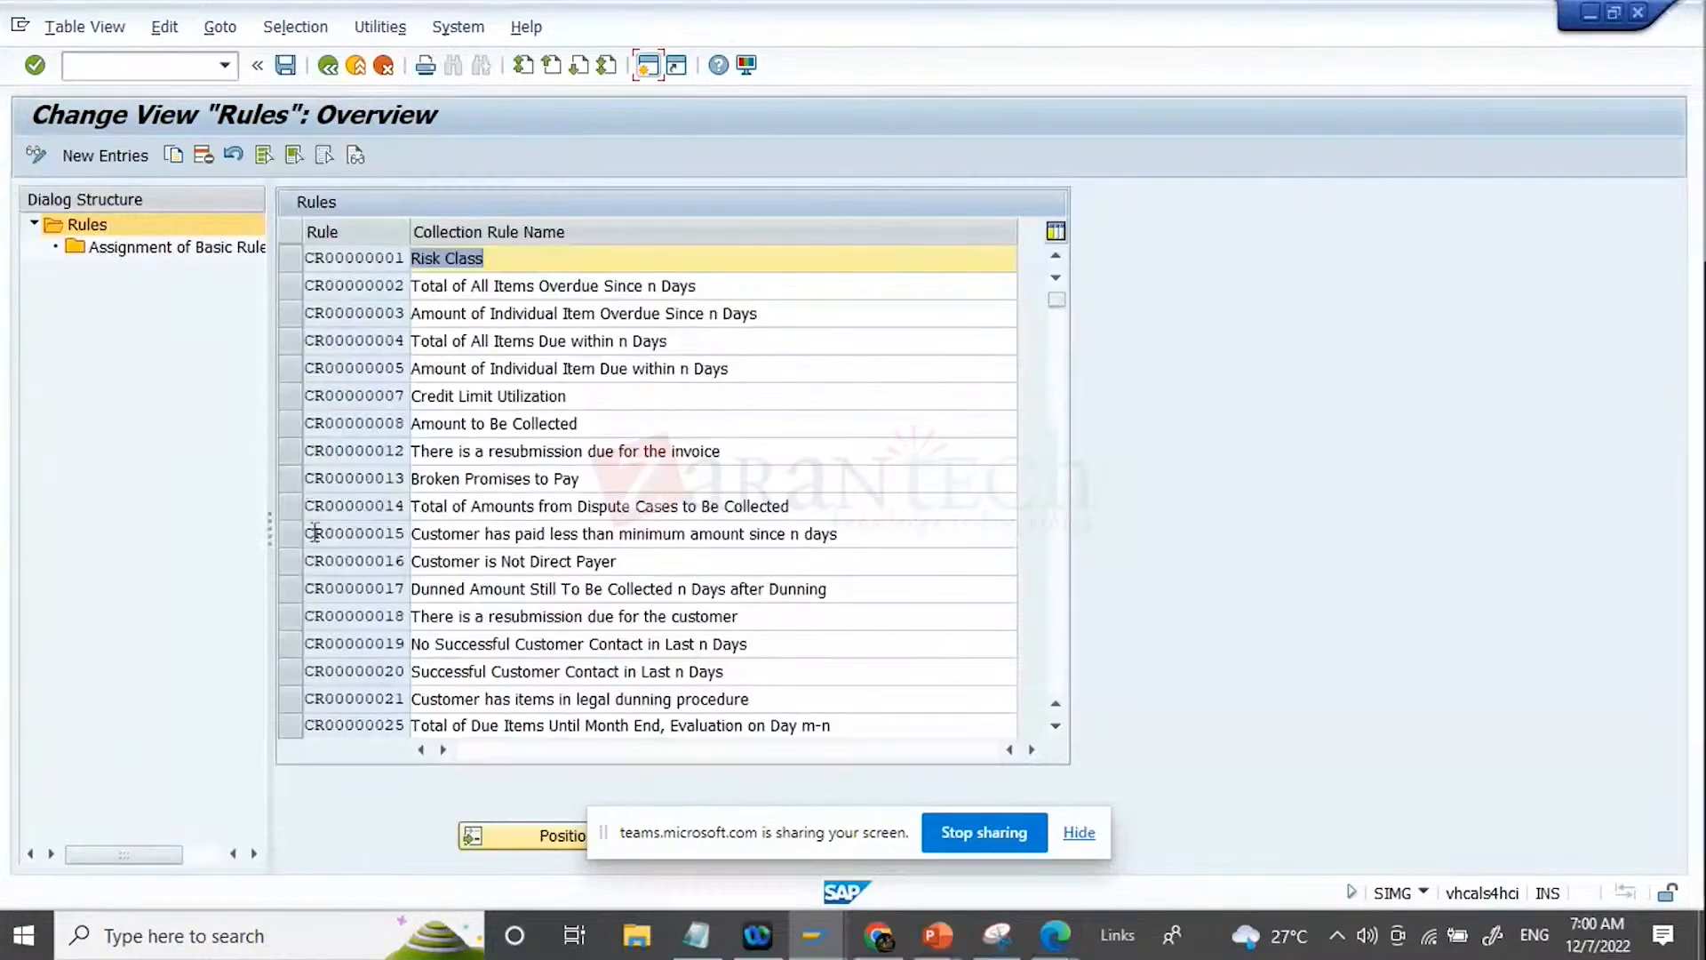
Step: Open the basic rule assignments of collection rule ZBR0000020 and begin new assignment entries
scroll(444, 696, down, 1)
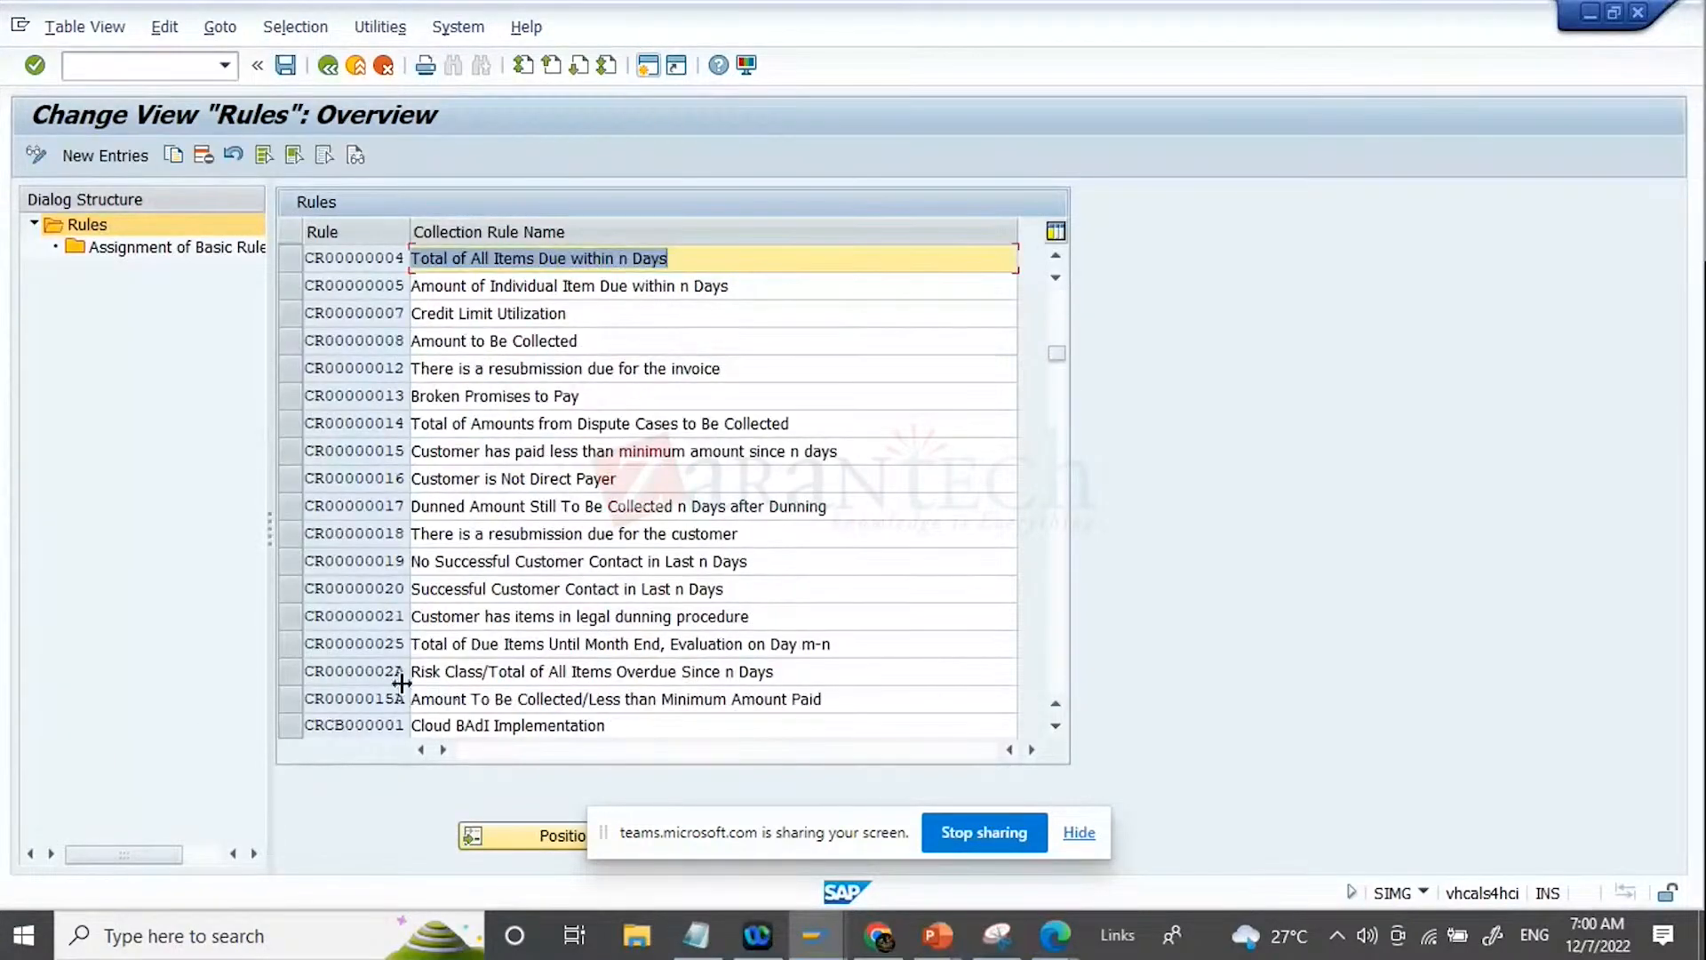
scroll(382, 666, down, 1)
click(289, 674)
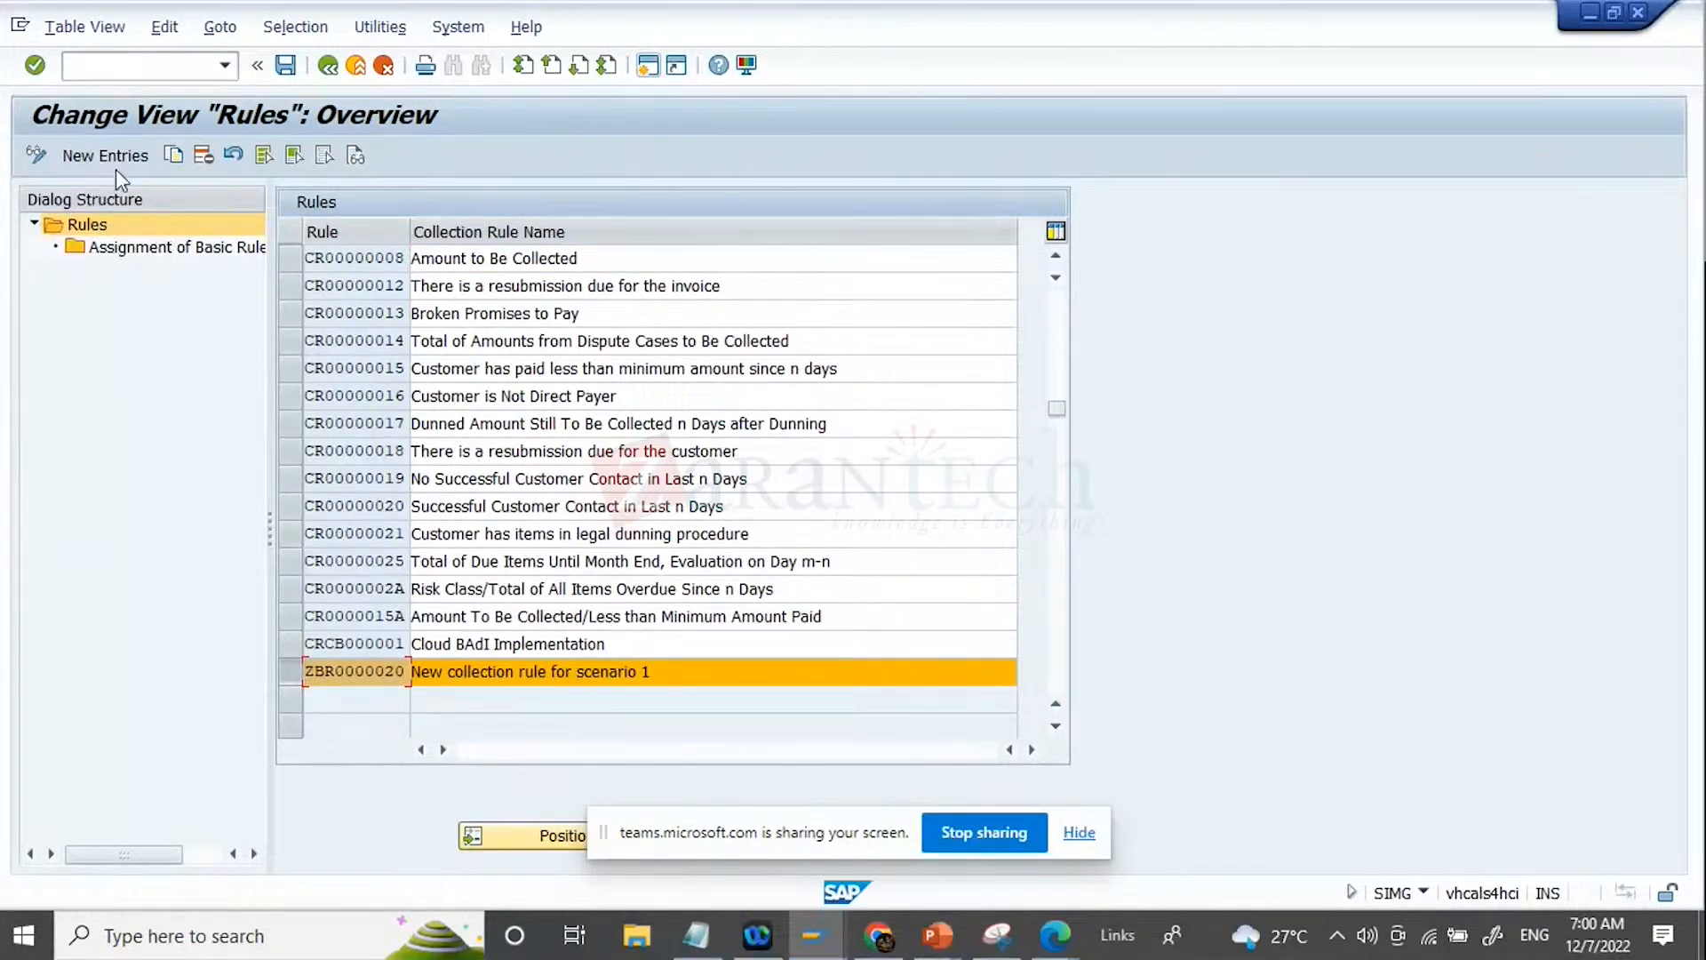
click(161, 250)
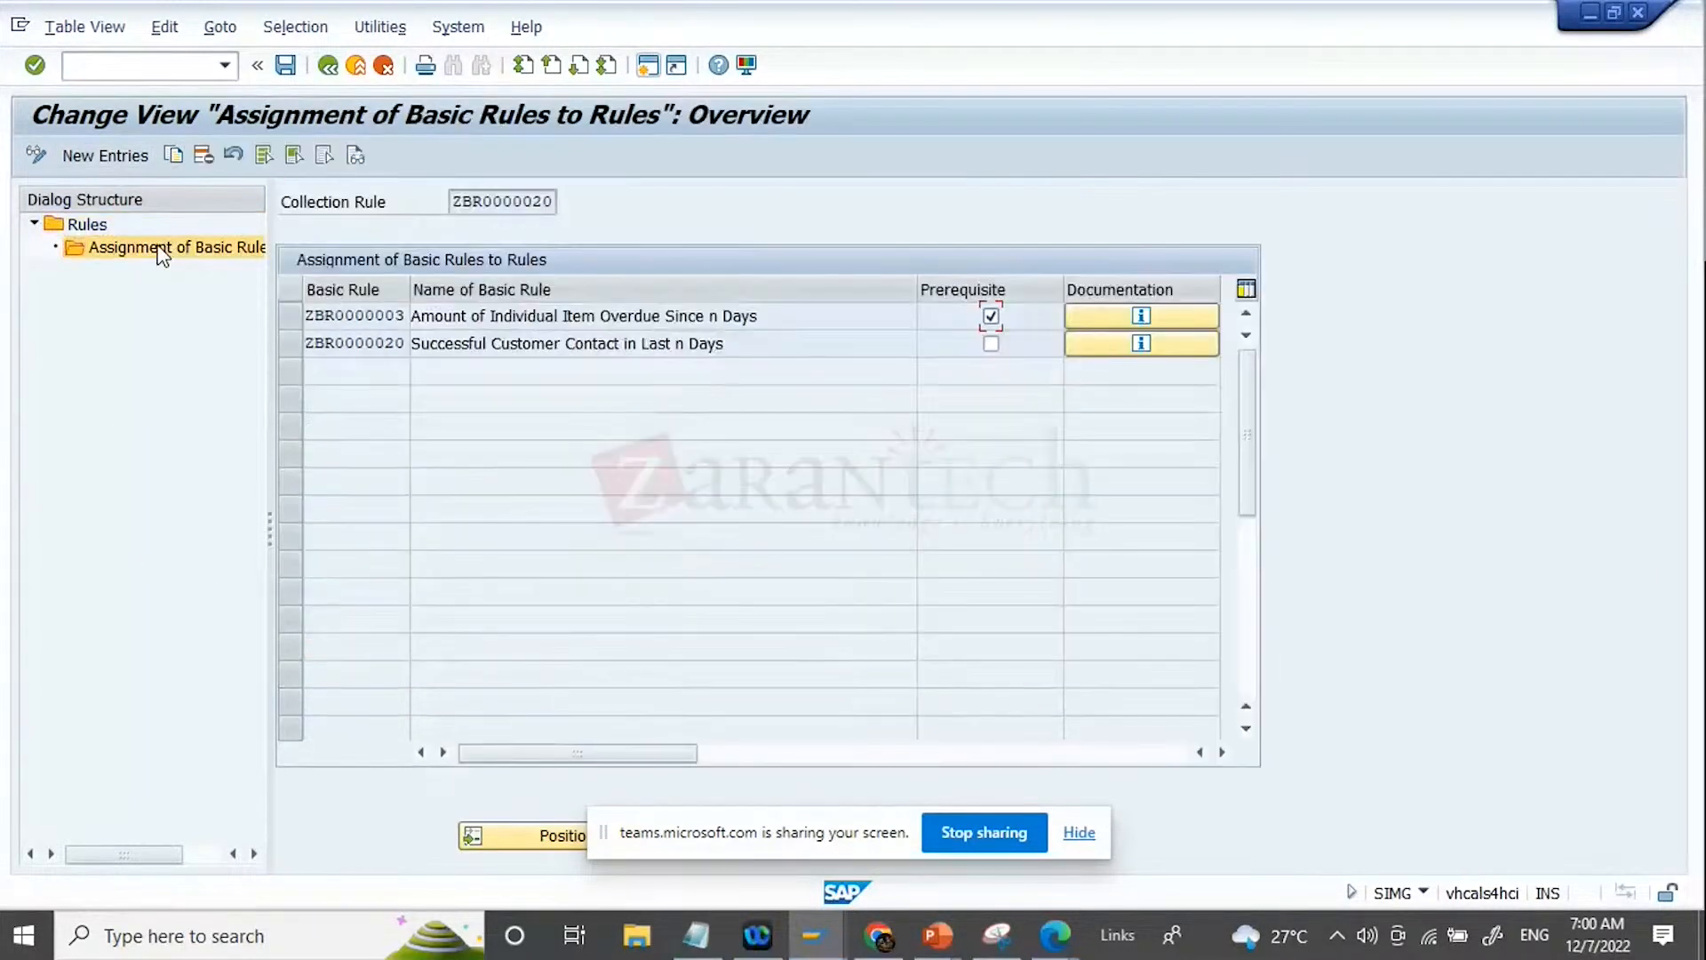
click(105, 156)
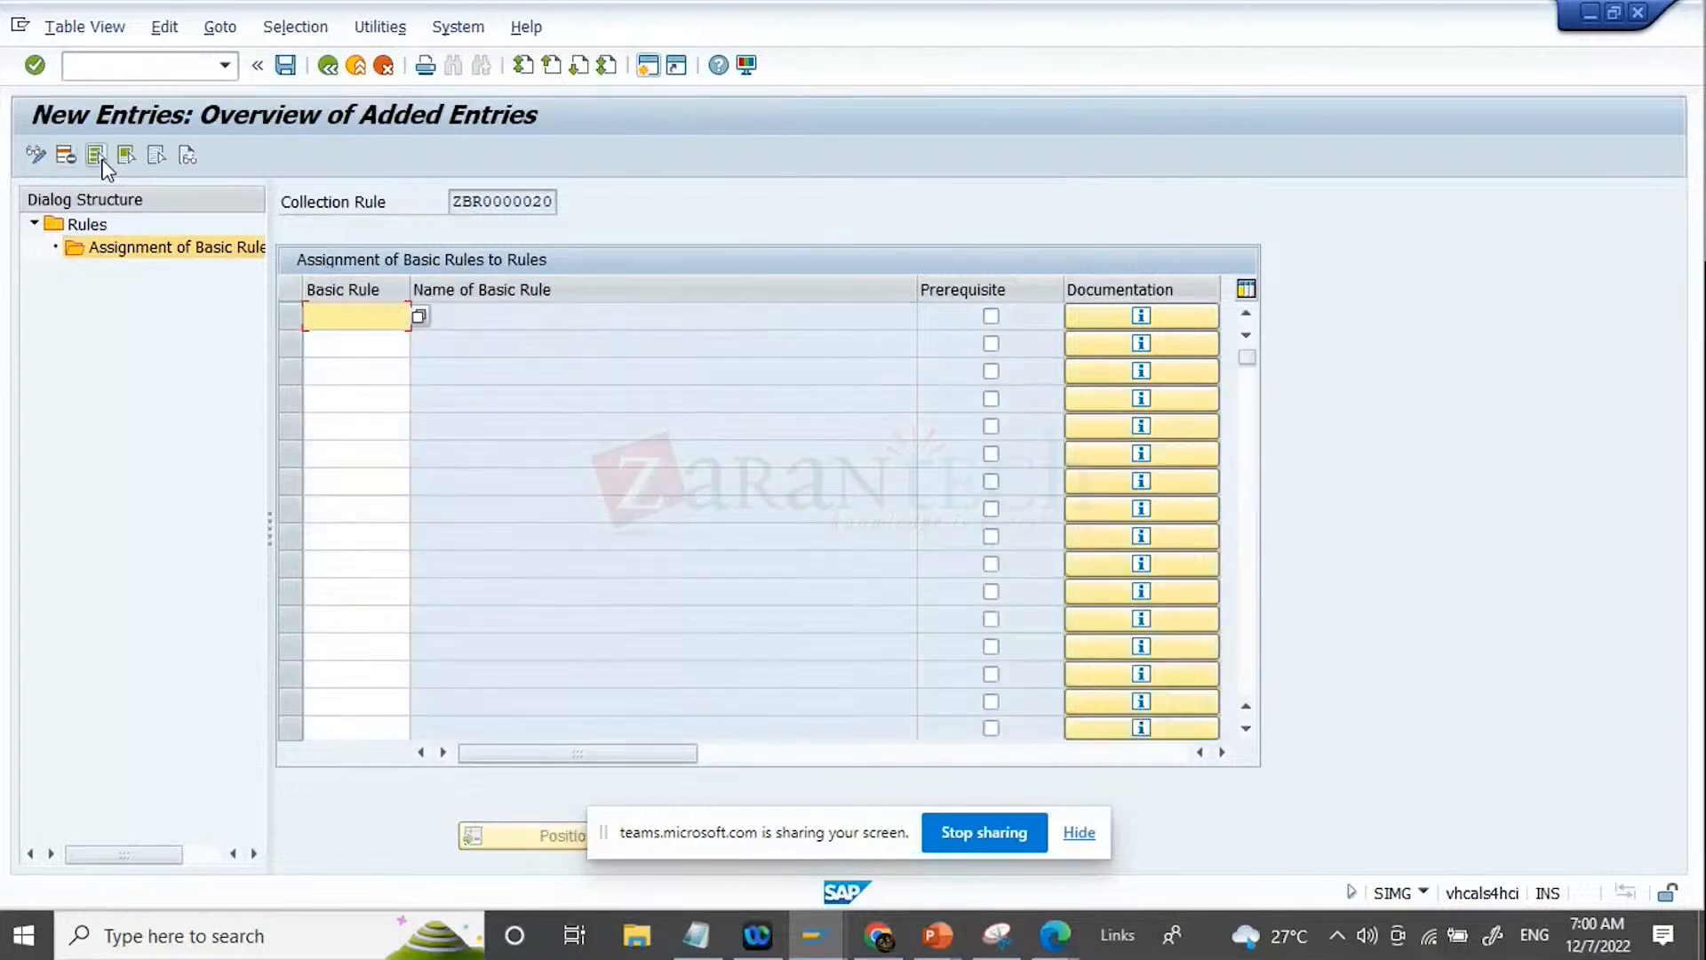
click(419, 317)
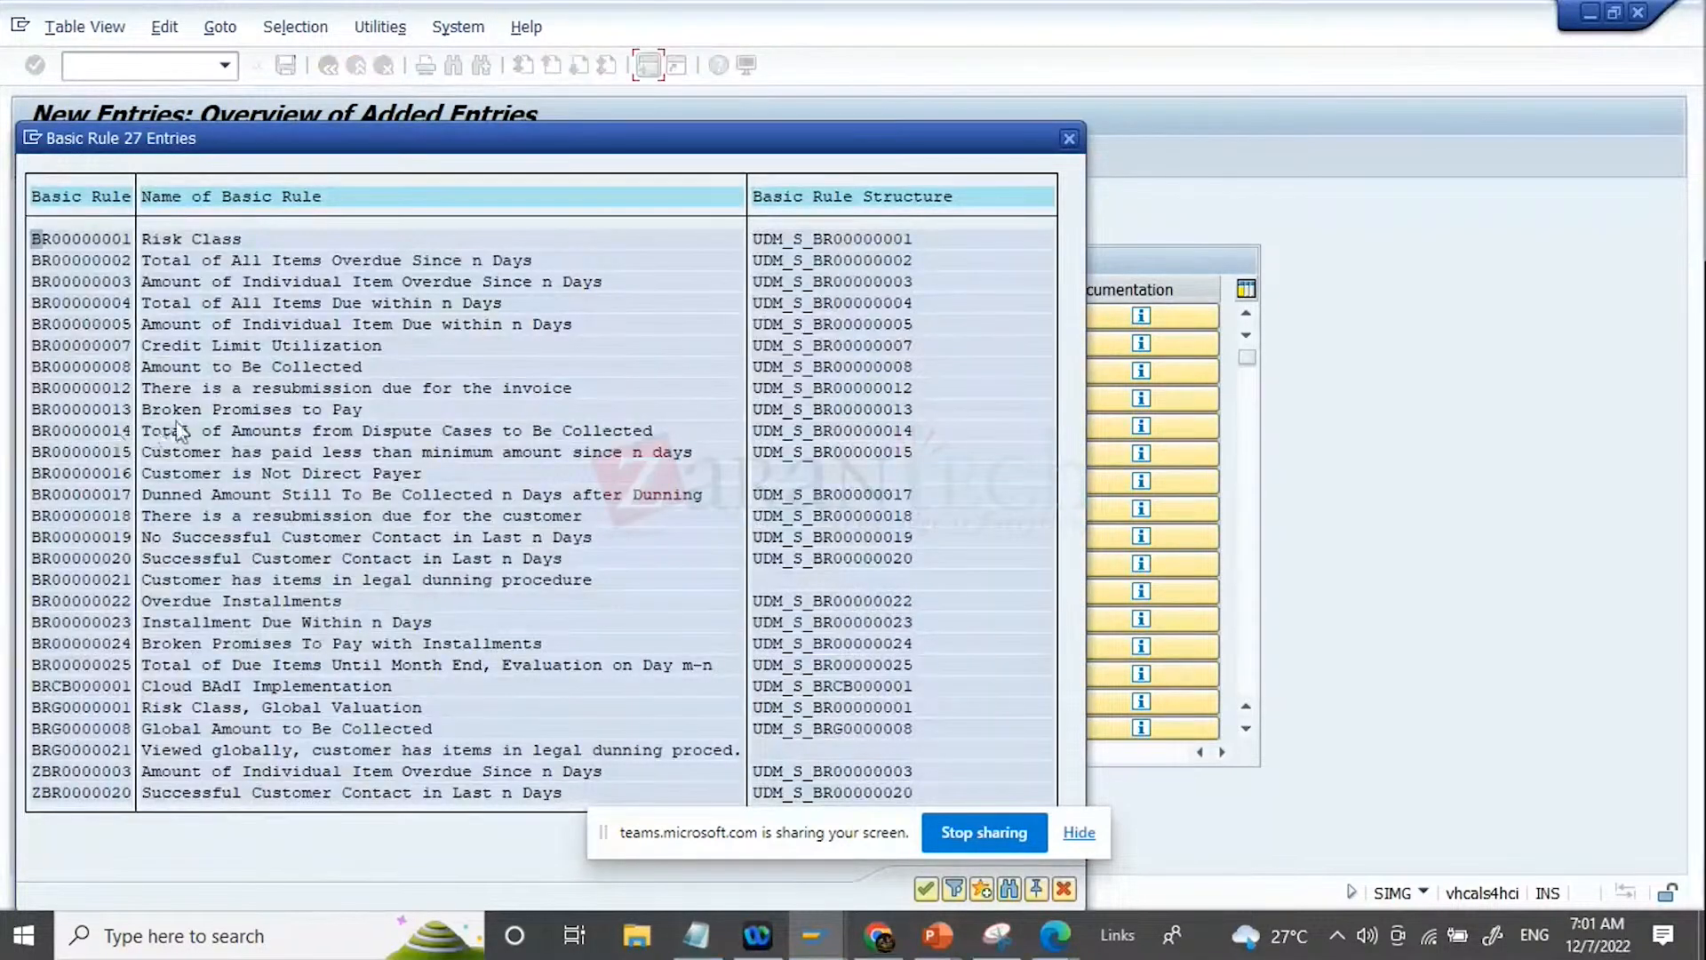
double_click(115, 408)
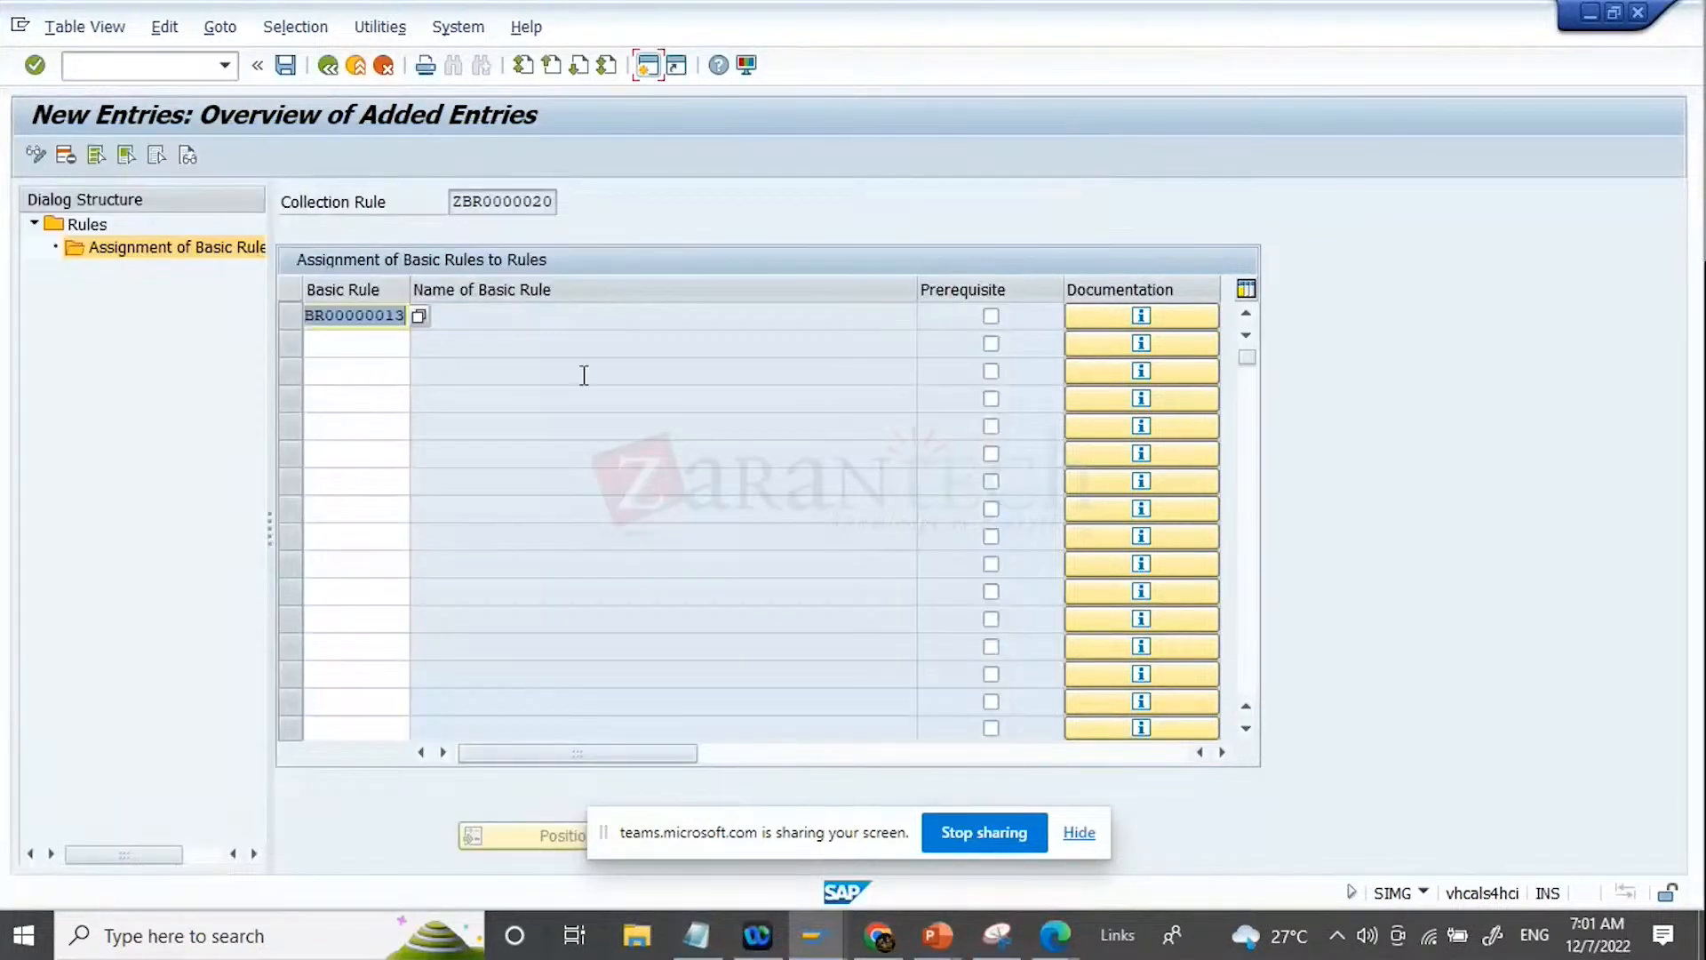
text(\)
key(Return)
key(Return)
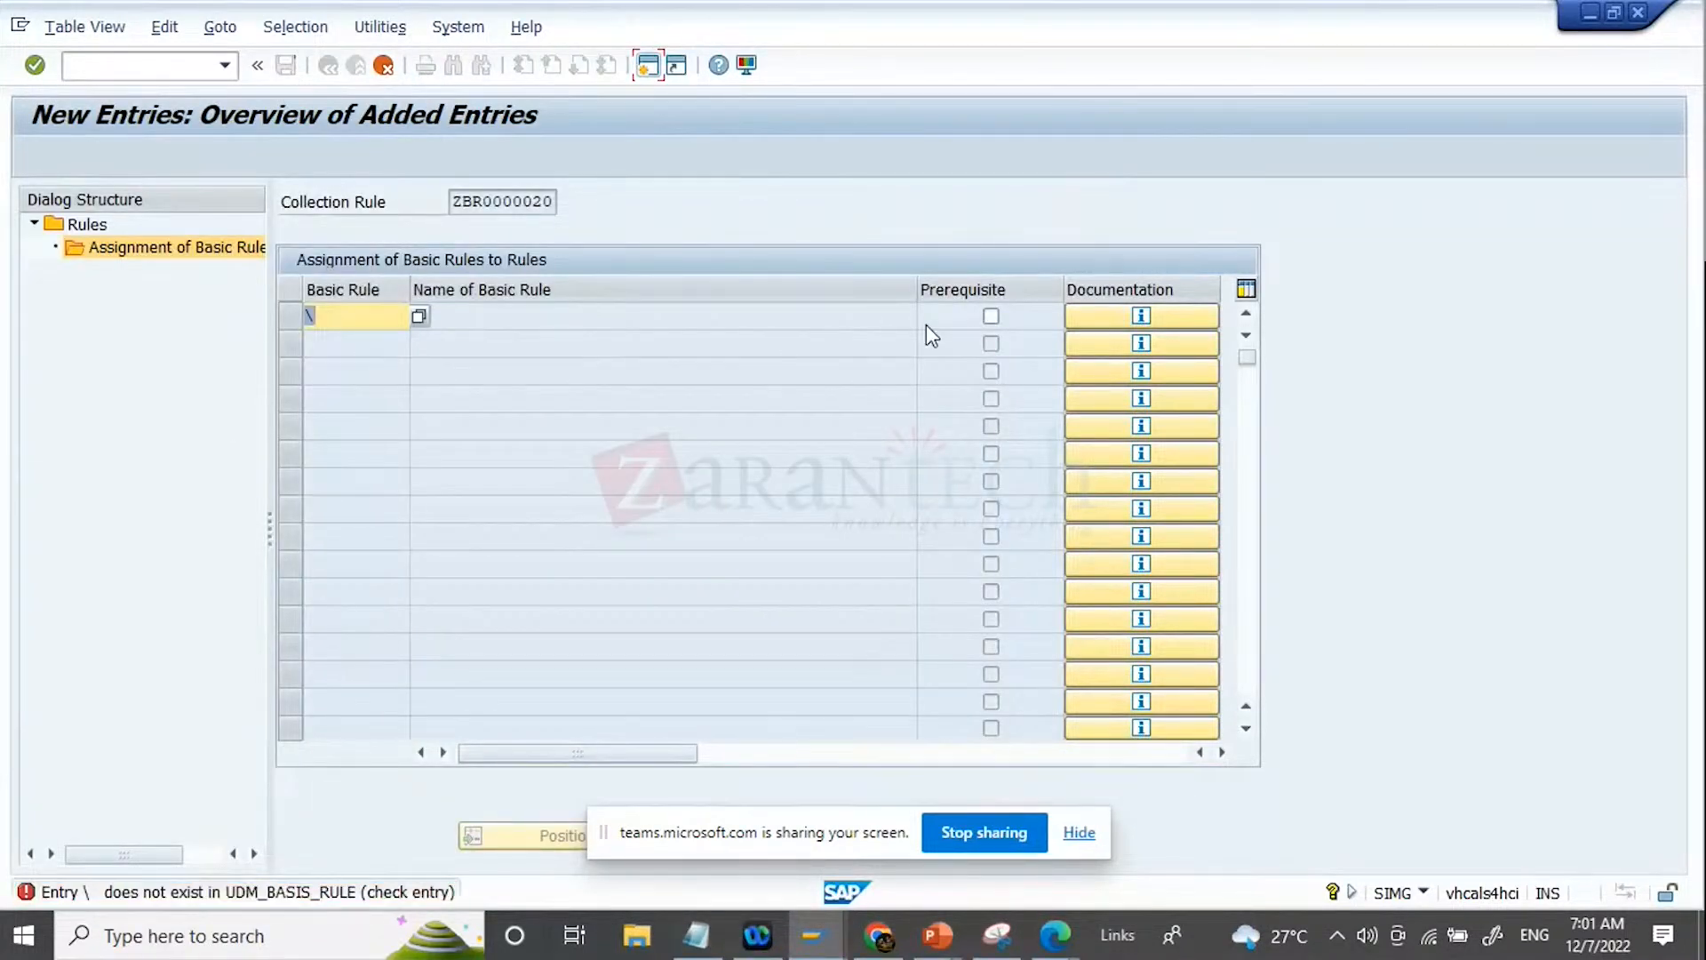
key(BackSpace)
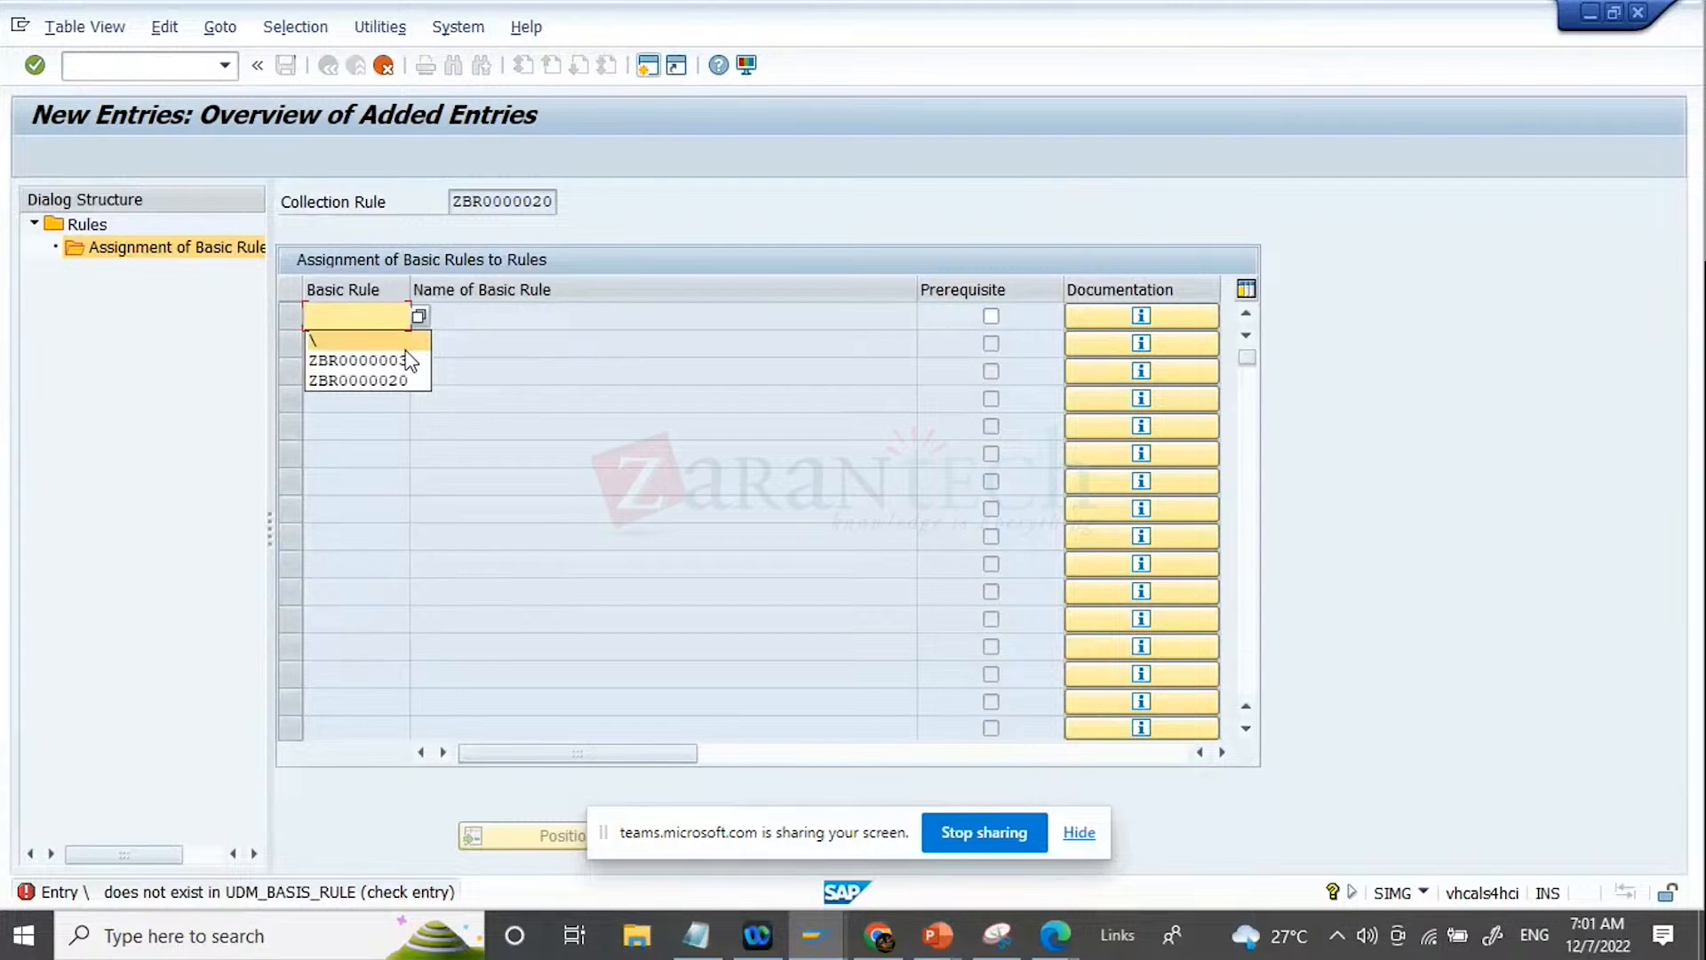
Step: Assign basic rule BR00000013, Broken Promises to Pay, to the collection rule and mark it as a prerequisite
click(418, 317)
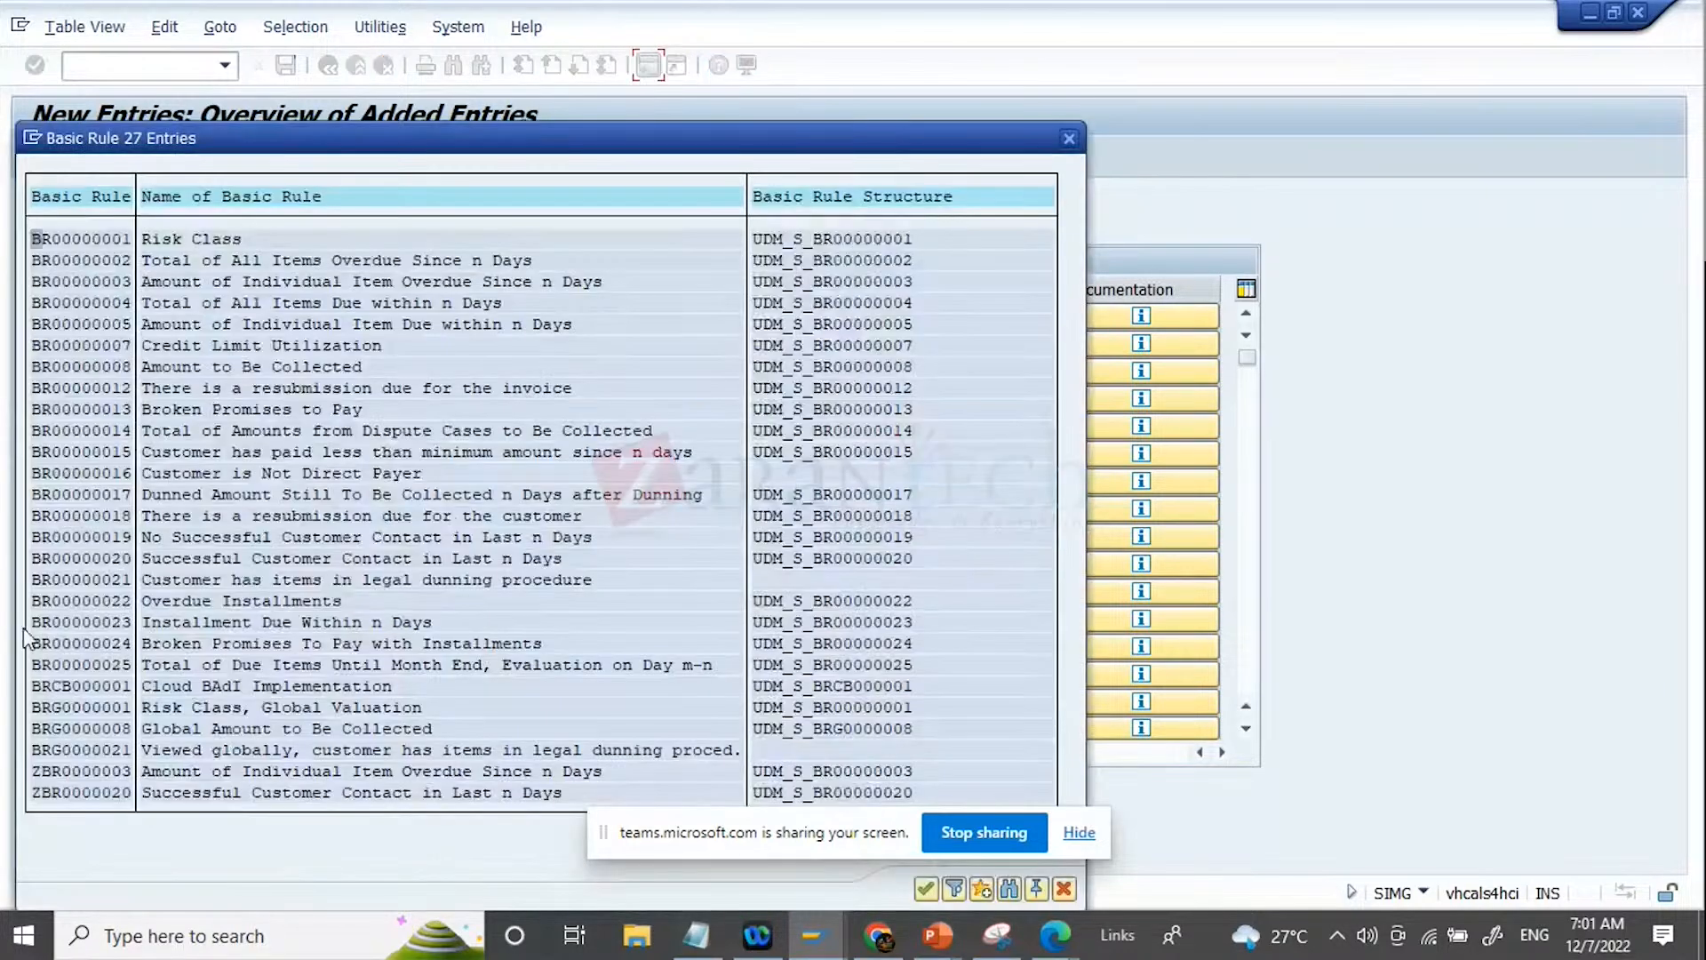
double_click(101, 411)
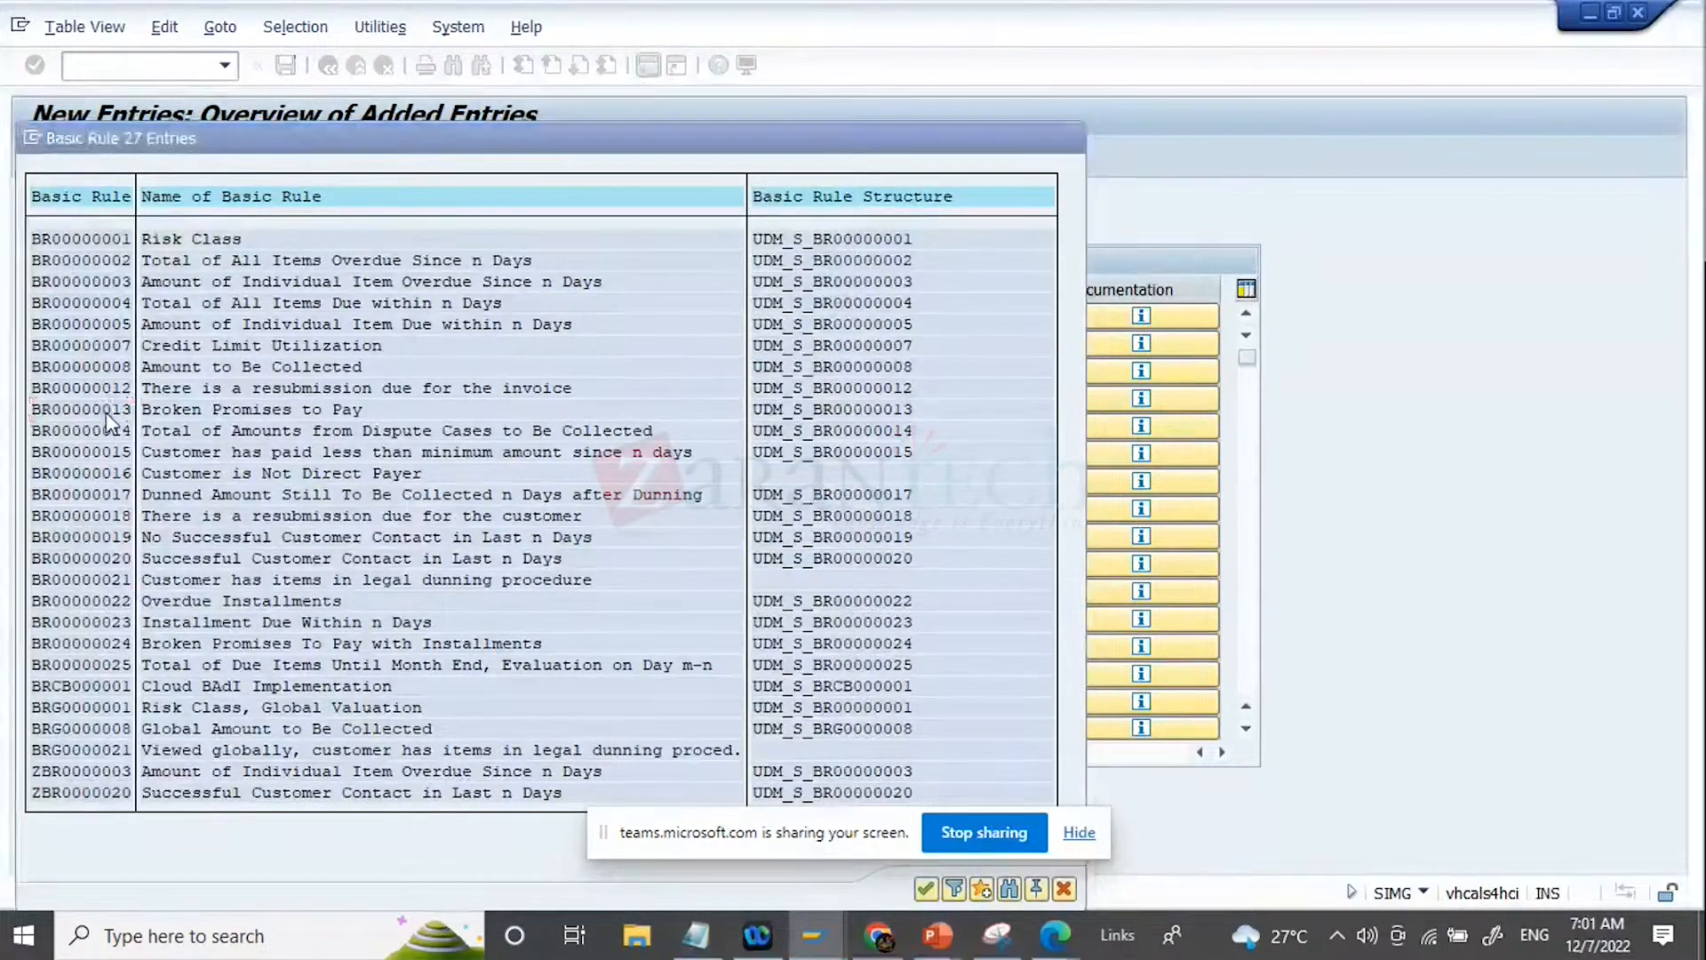
key(Return)
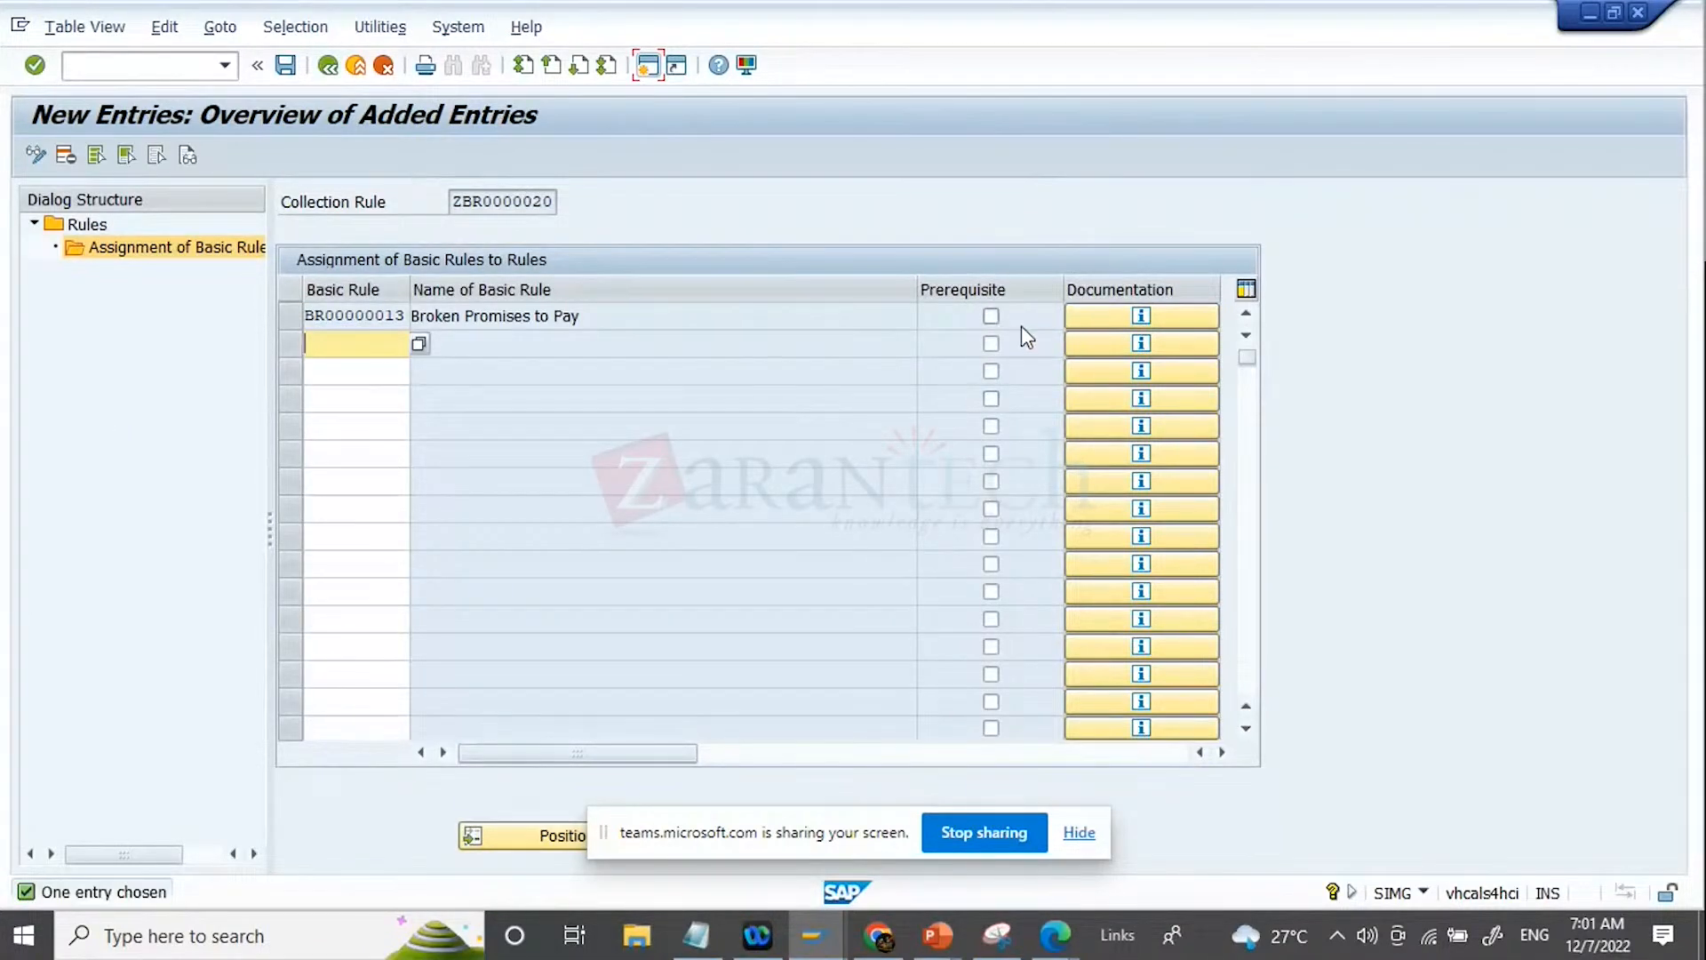
click(992, 316)
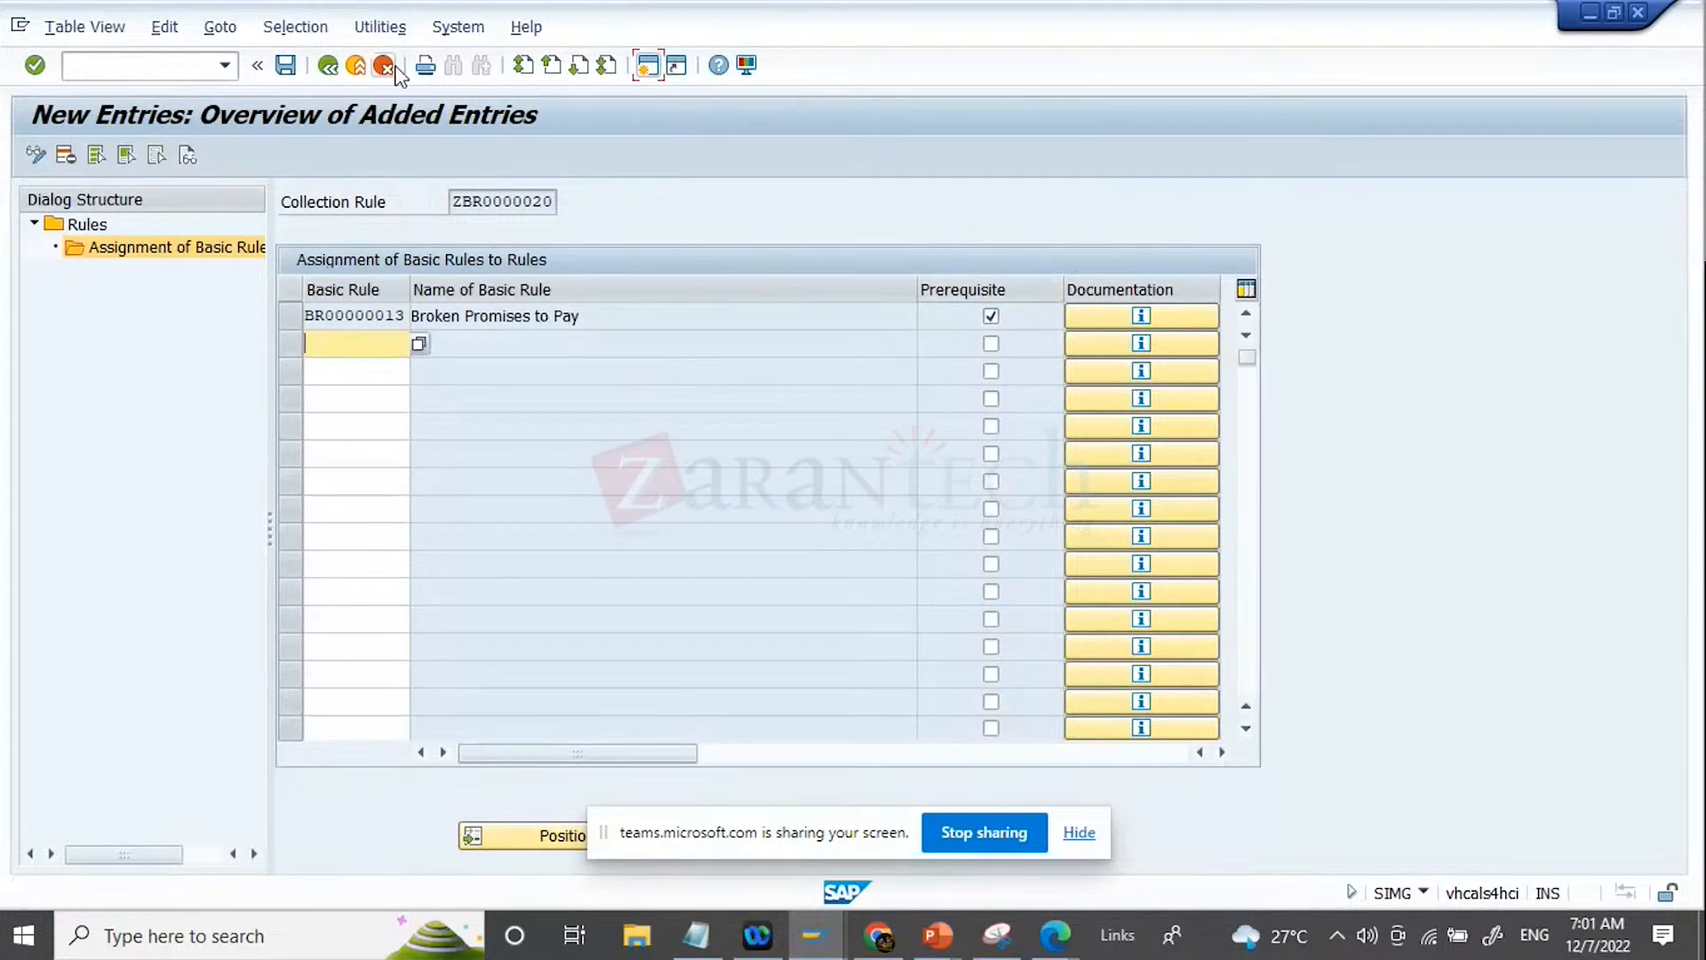
Step: Save the new assignment with the proposed customizing request and return to the overview of assigned basic rules
click(285, 66)
key(Return)
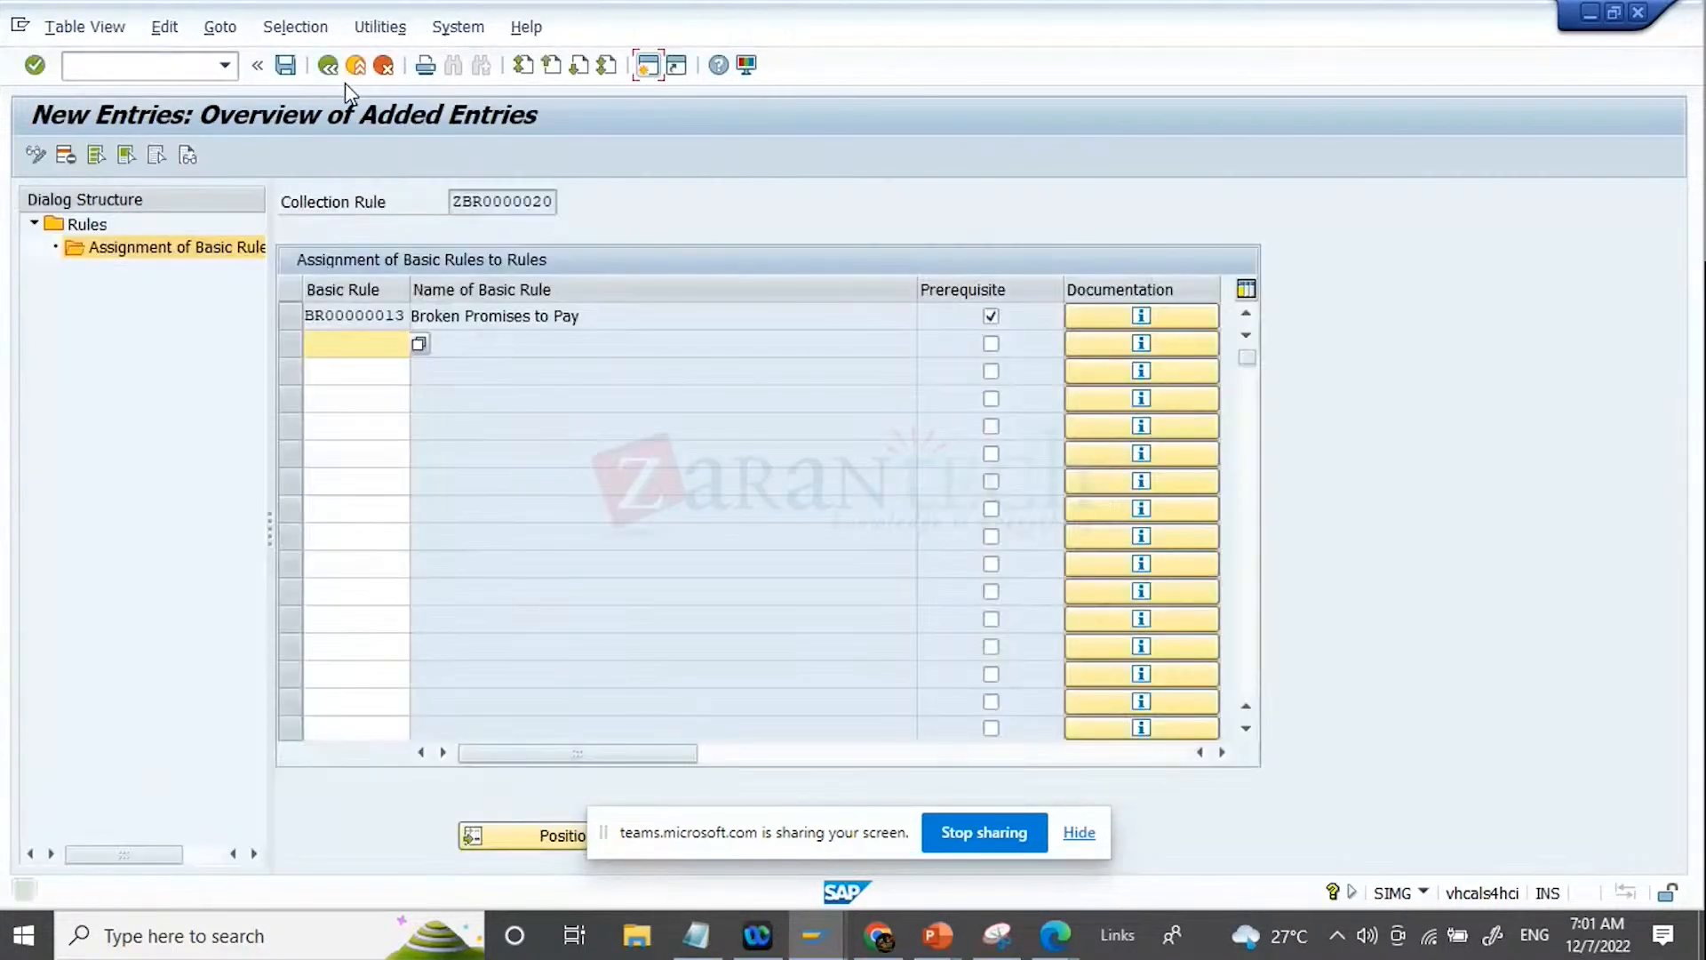
click(335, 71)
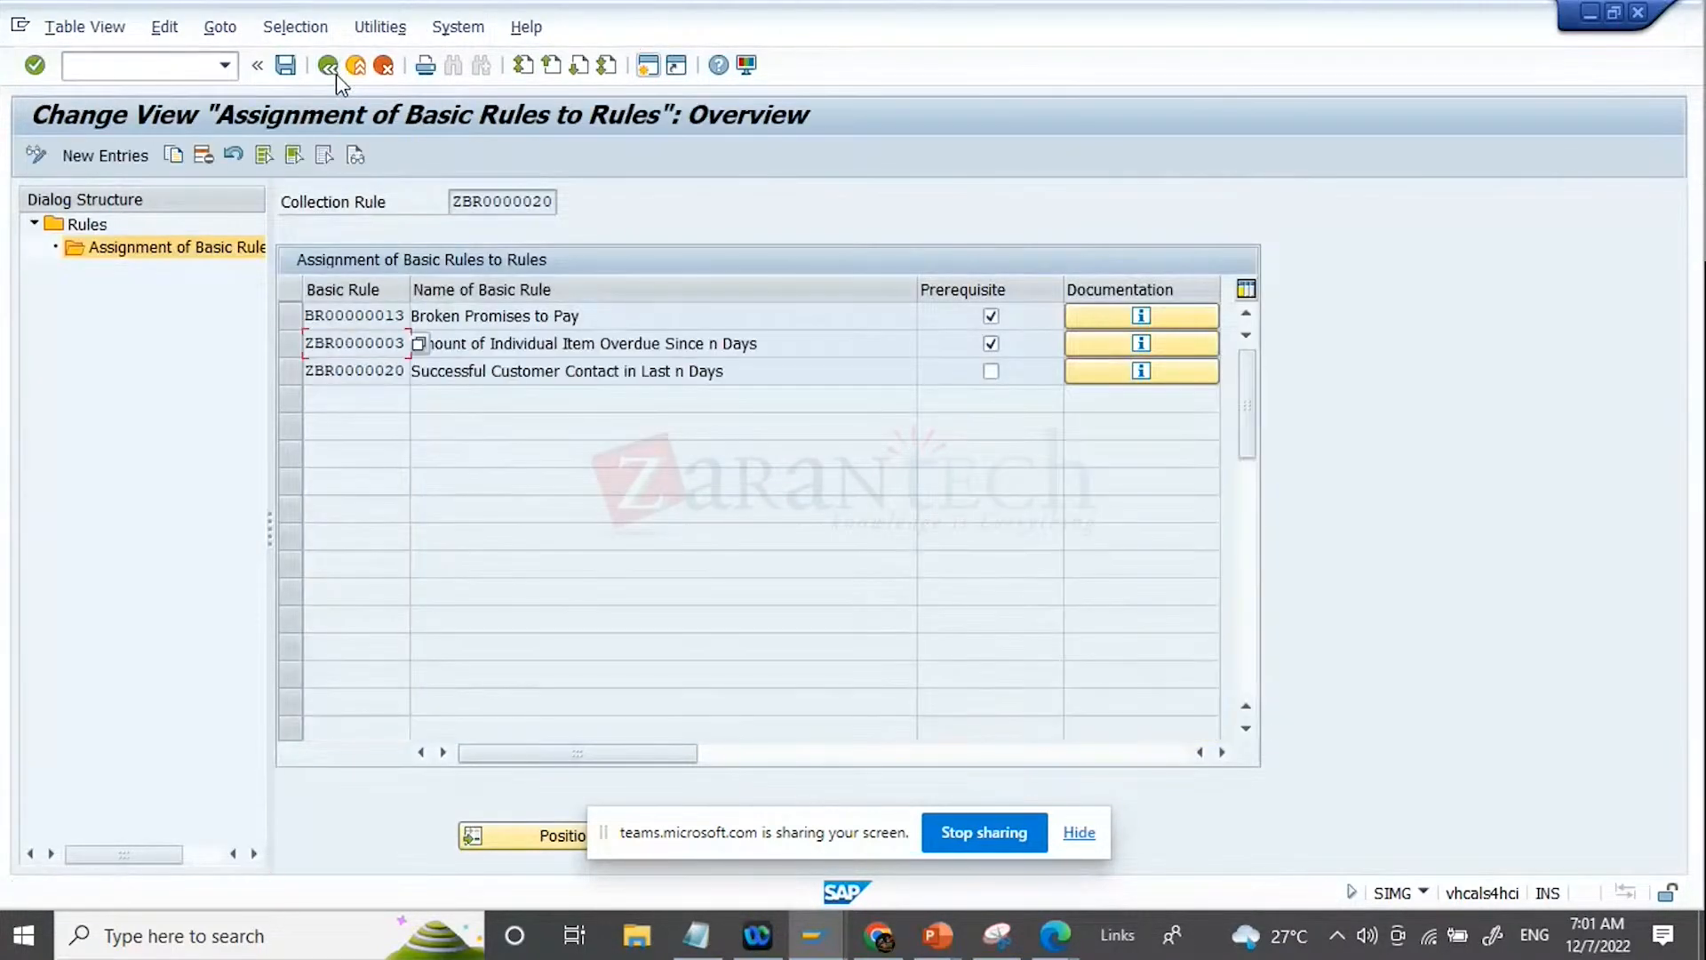
Step: Mark basic rule ZBR0000020 as a prerequisite and narrow the Name of Basic Rule column, reviewing the first two rules
click(993, 375)
drag(916, 291, 811, 291)
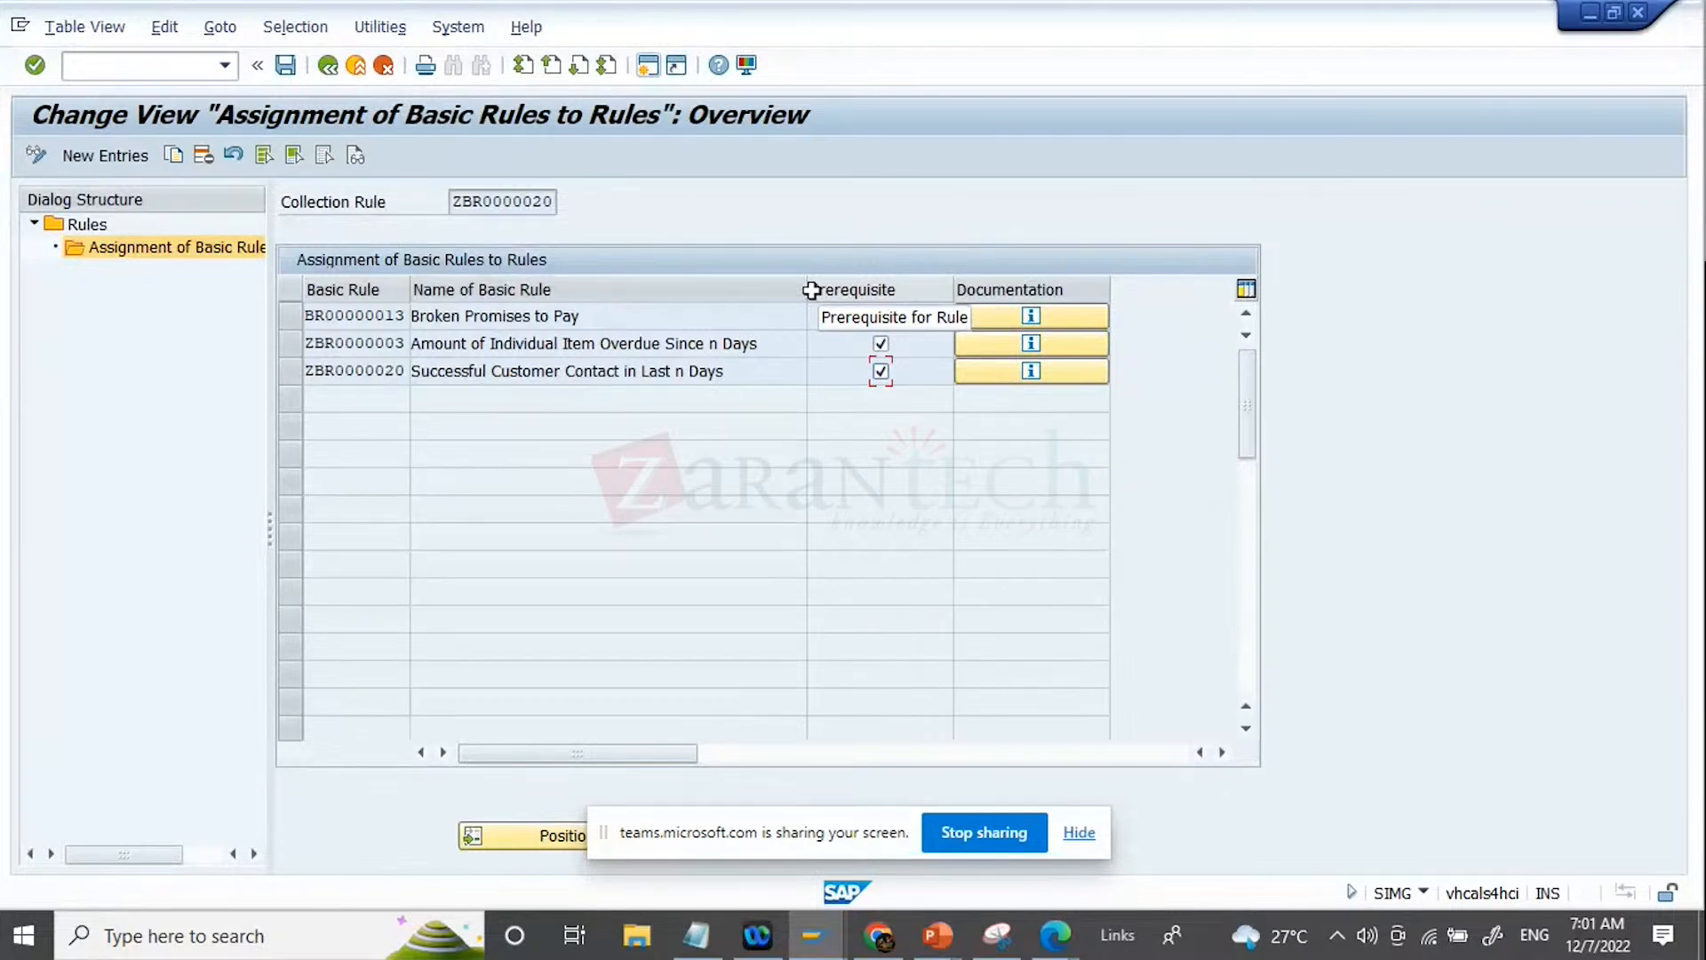
drag(595, 316, 283, 320)
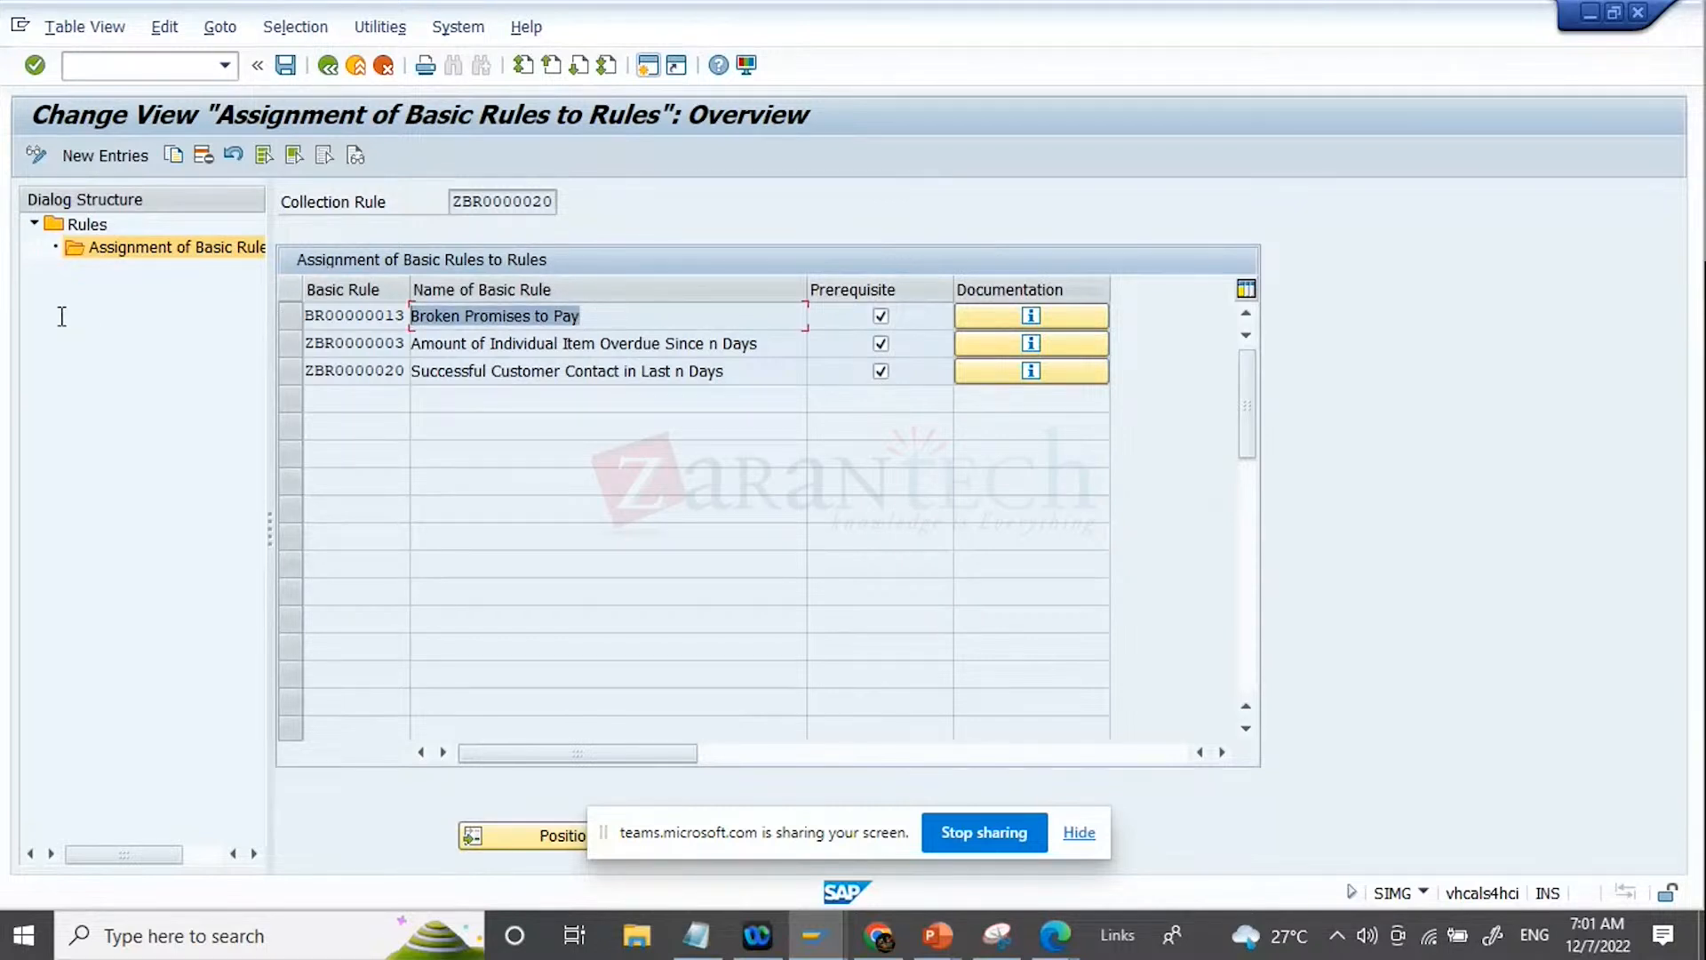
drag(771, 343, 39, 349)
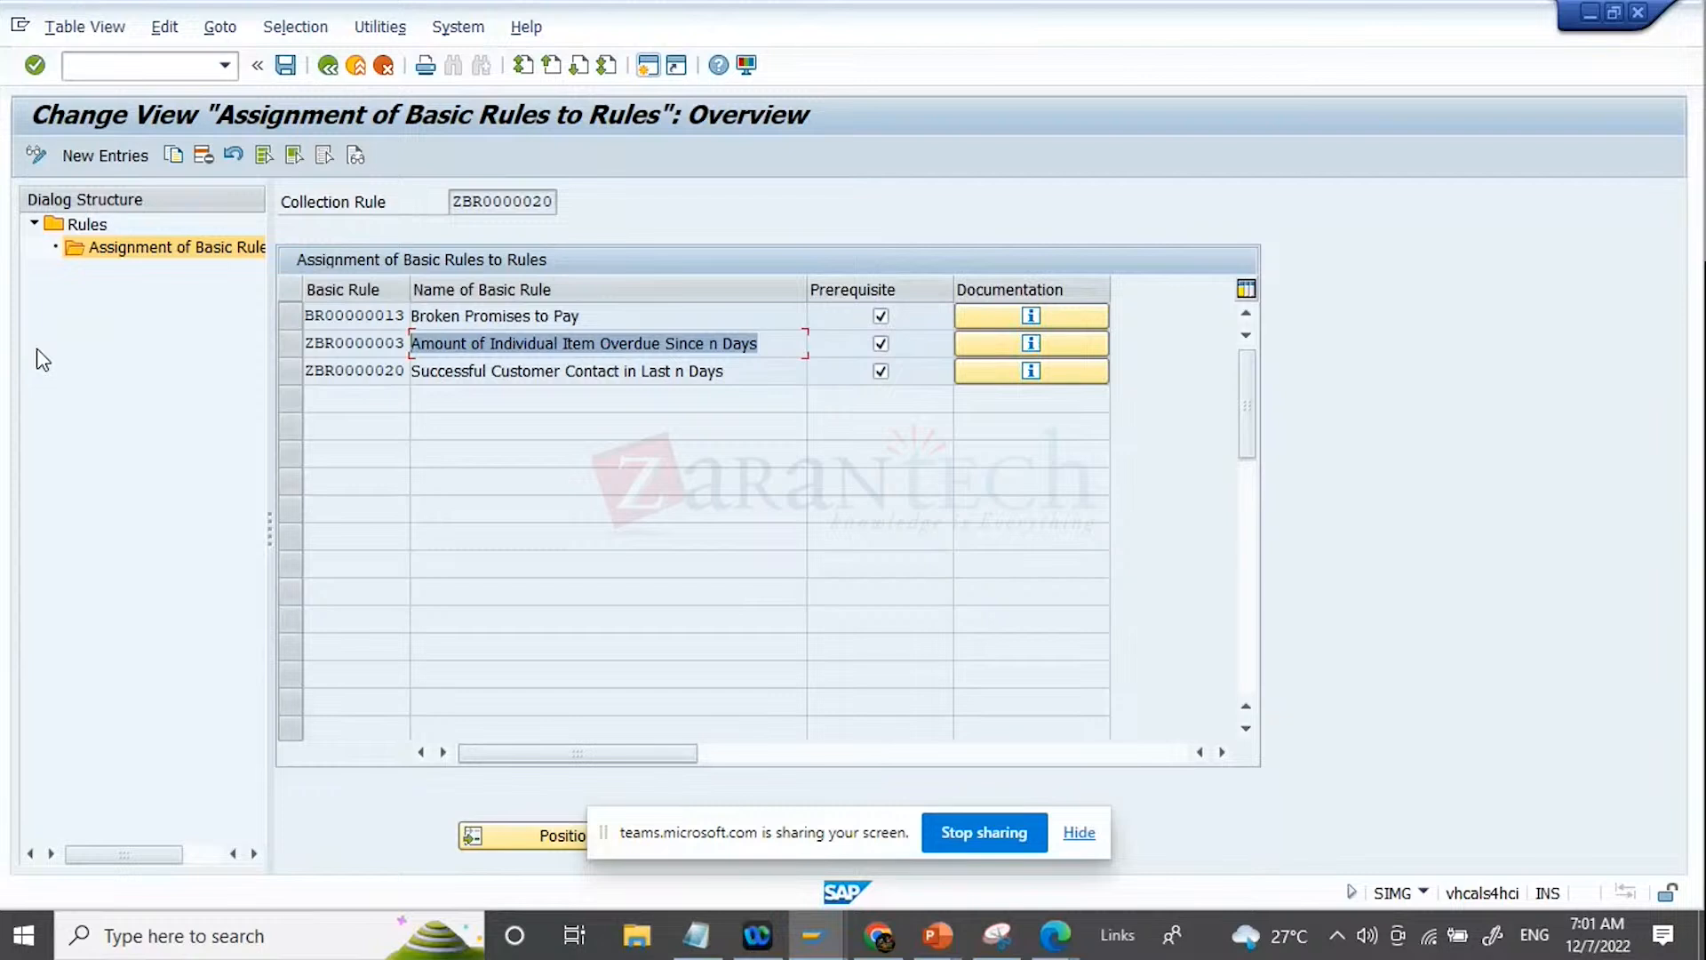
Step: Clear the prerequisite flag of basic rule ZBR0000020, Successful Customer Contact in Last n Days, and review the rule combination
click(882, 371)
drag(746, 370, 411, 370)
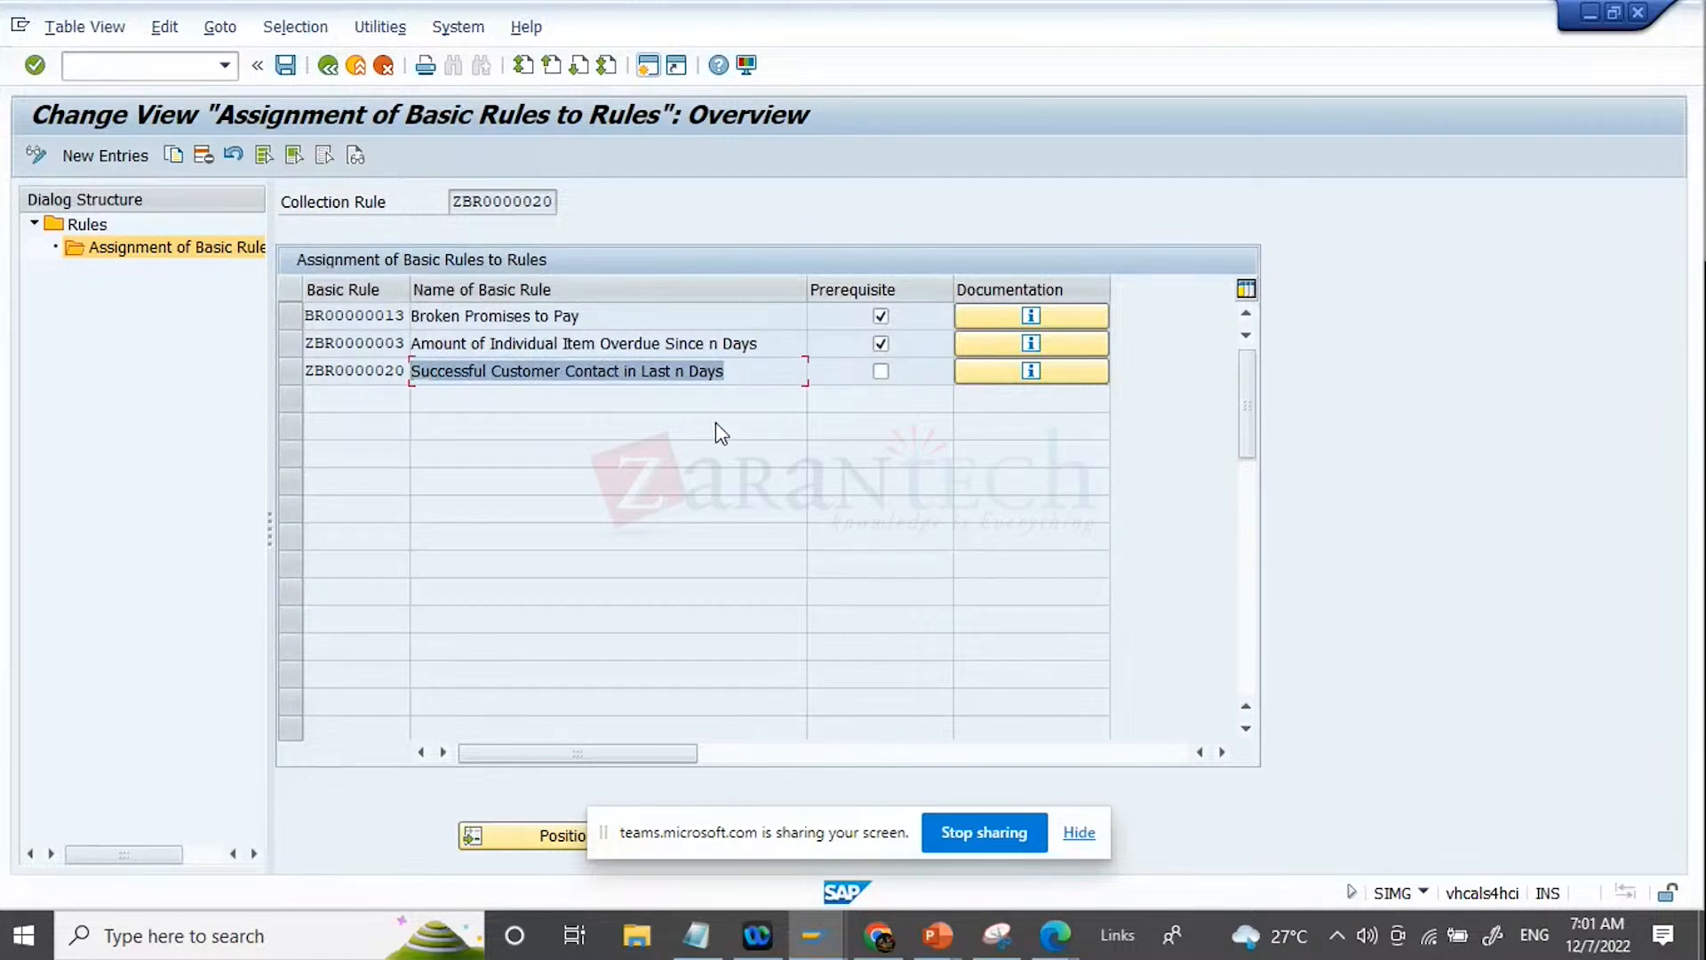
click(762, 371)
drag(711, 377, 411, 371)
click(746, 367)
drag(745, 366, 129, 320)
click(754, 382)
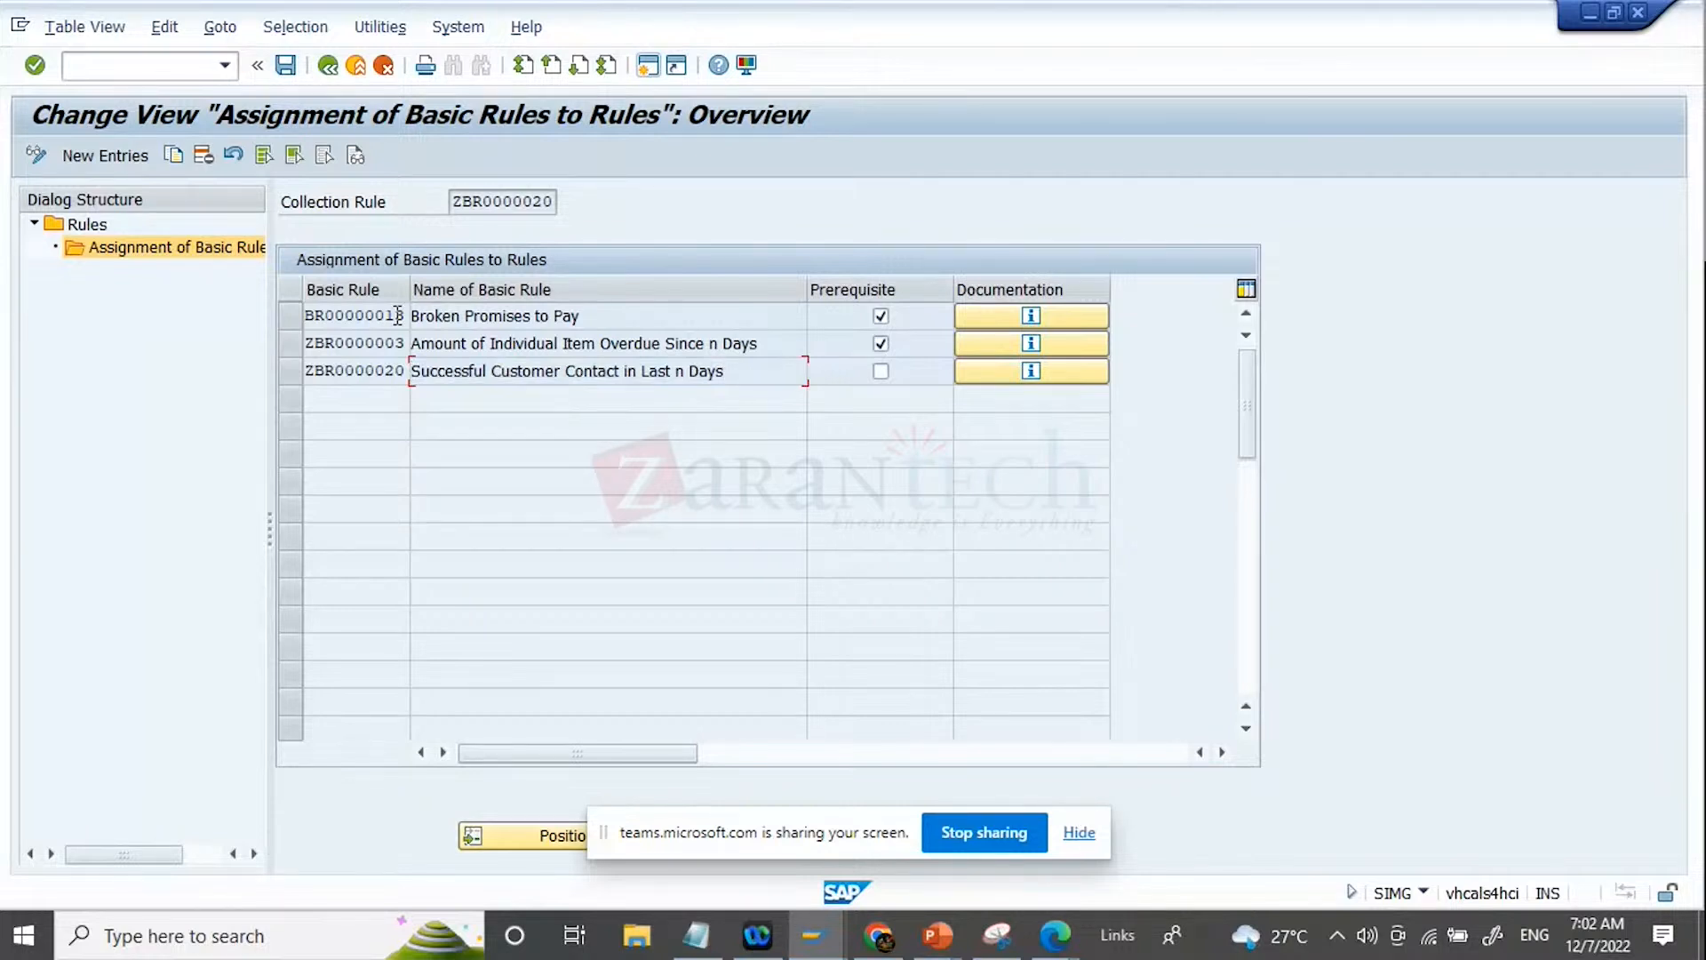
Step: Save the basic rule assignments and leave the collection rules for the IMG structure
click(285, 68)
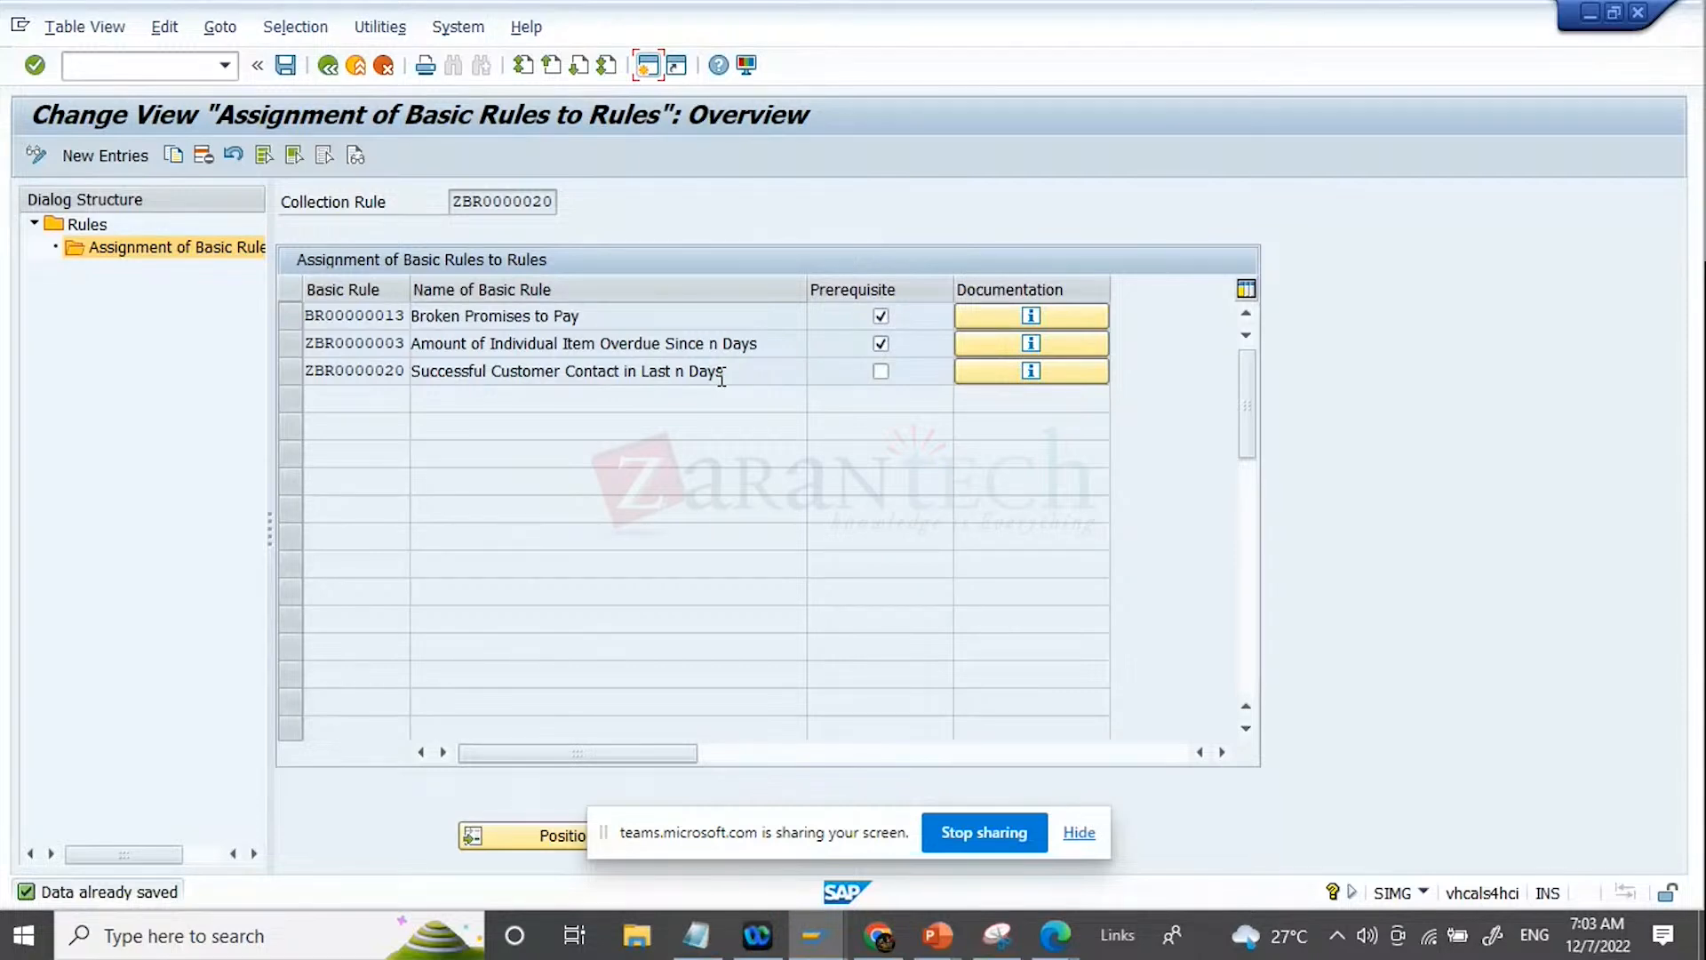
click(327, 66)
click(286, 65)
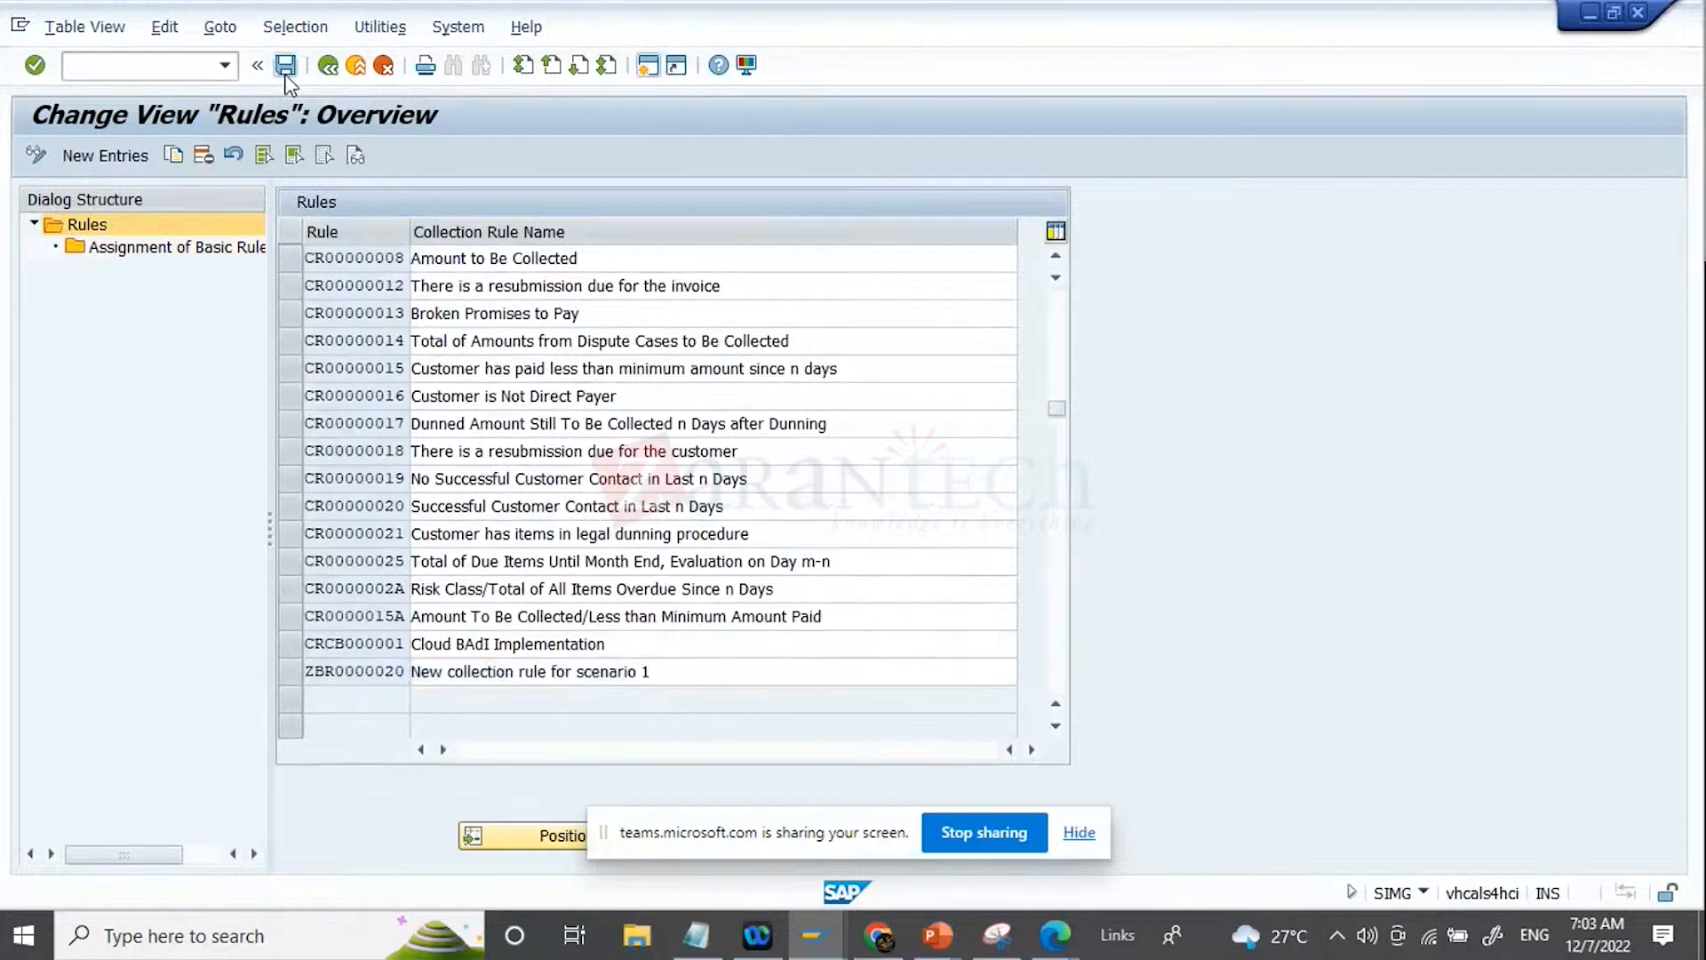
click(328, 65)
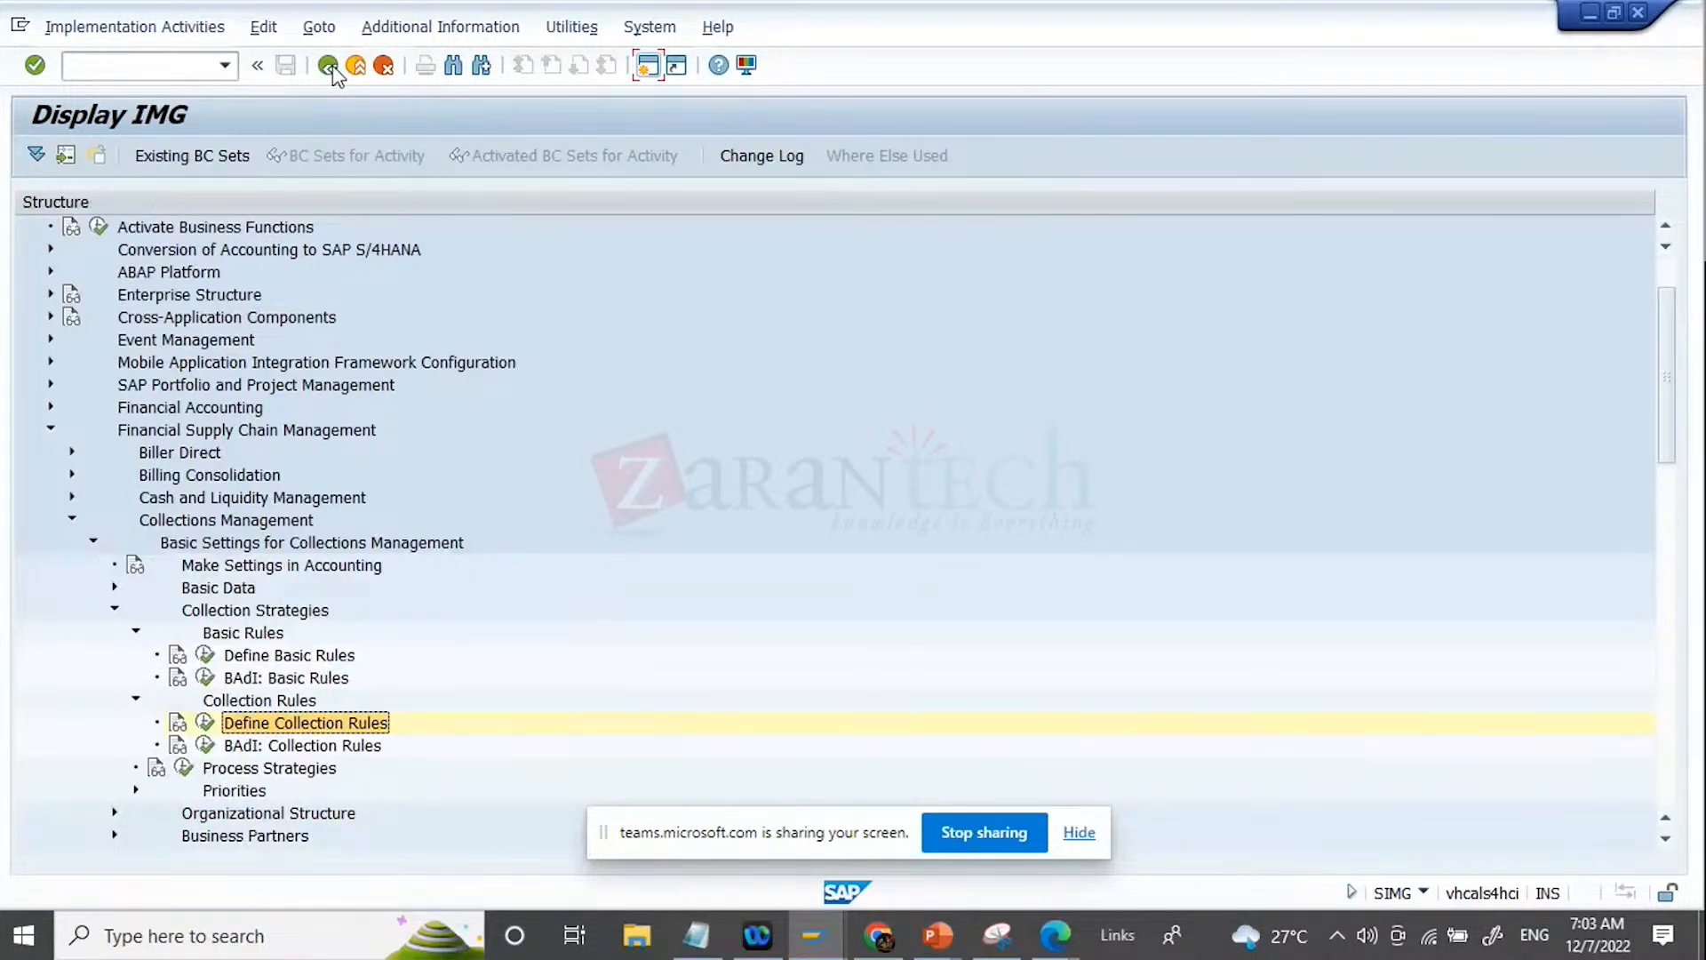
Step: Open the Process Strategies activity under Collection Strategies and go to the strategy search entry
click(184, 770)
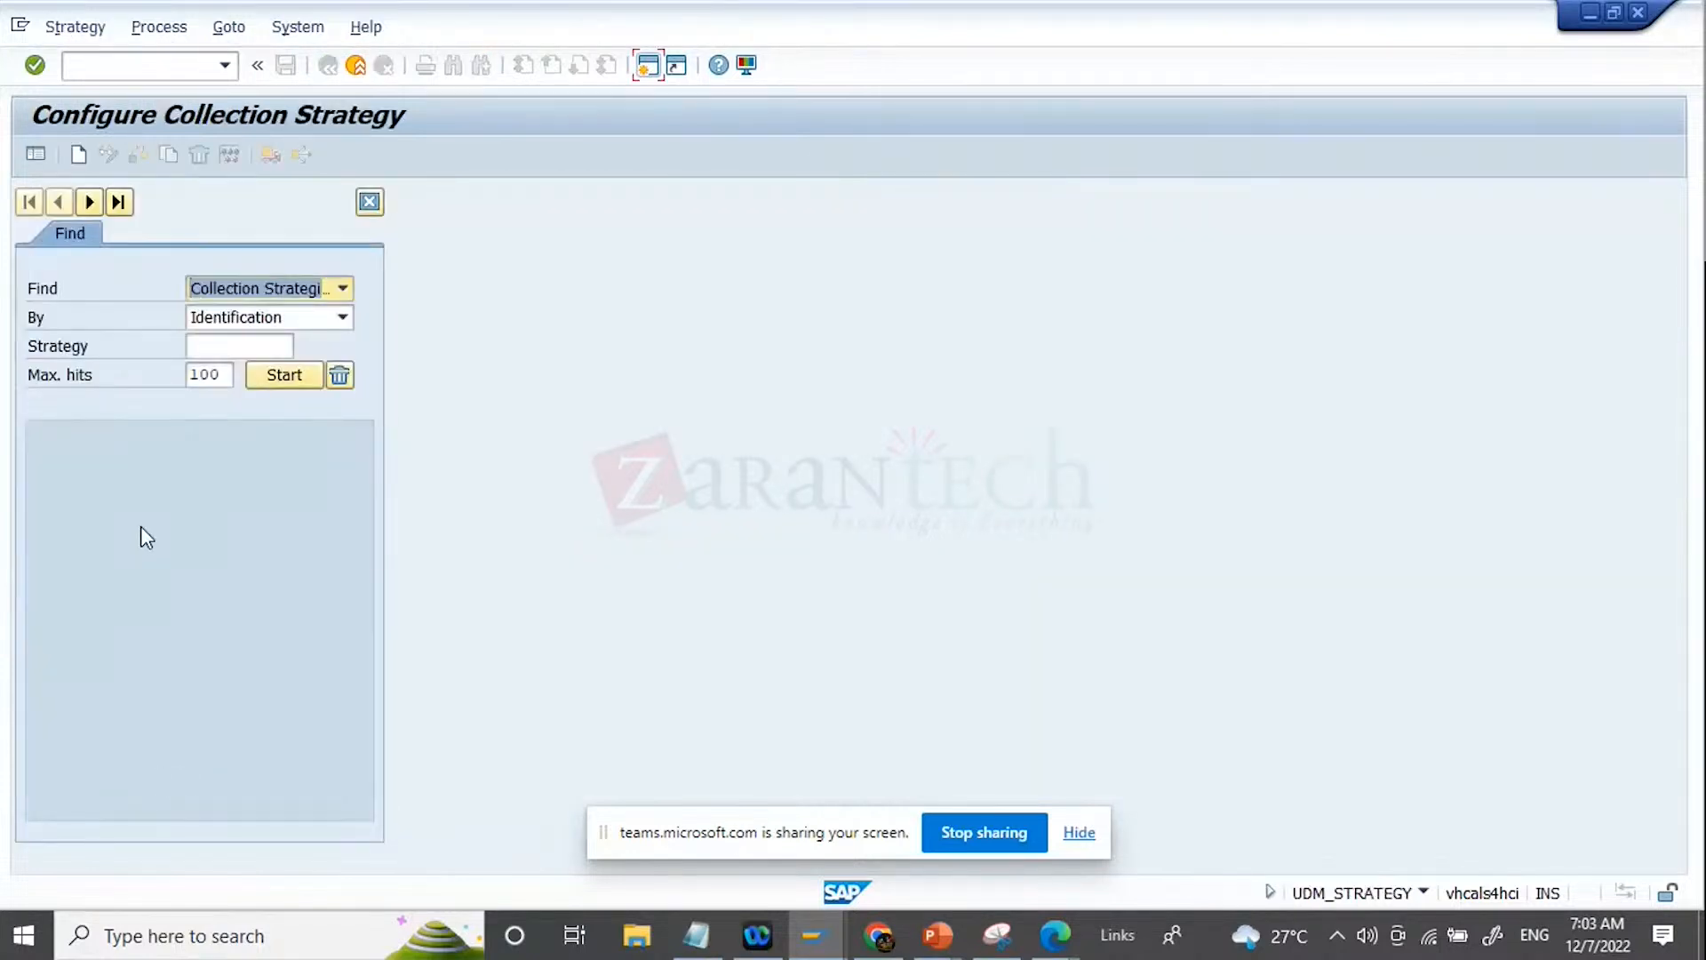
click(249, 345)
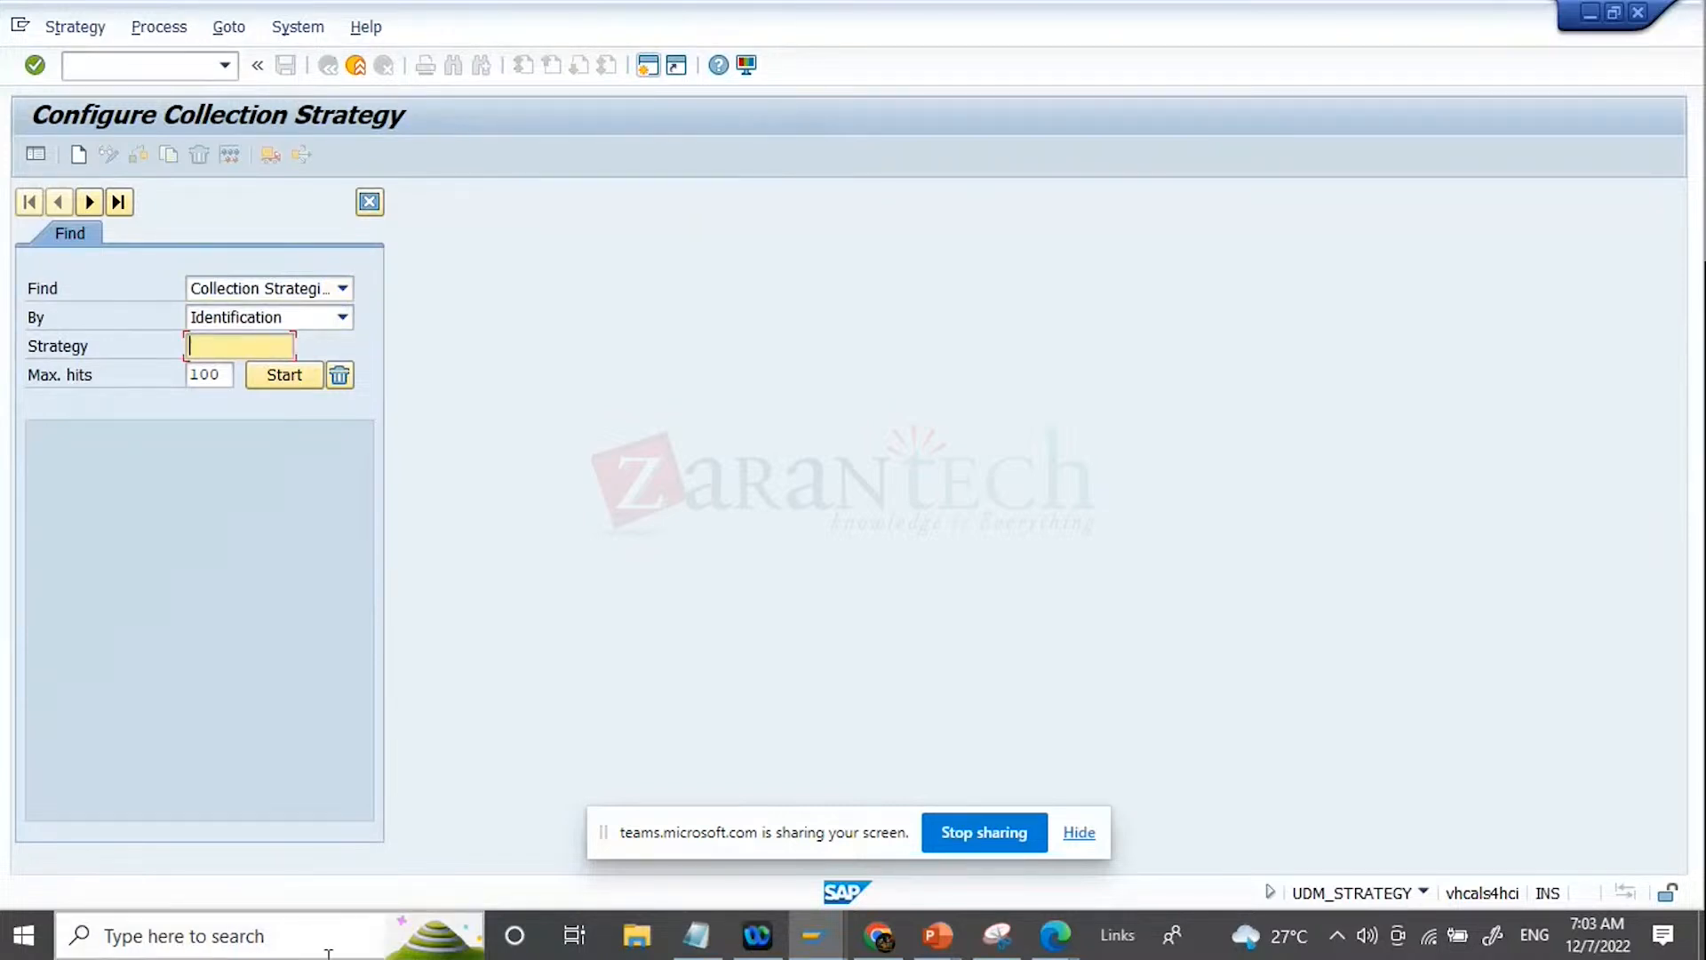
Step: Switch to the Google Slides presentation, advance to slide 13, Processing of Strategies, and move the screen-sharing bar off the example
click(883, 940)
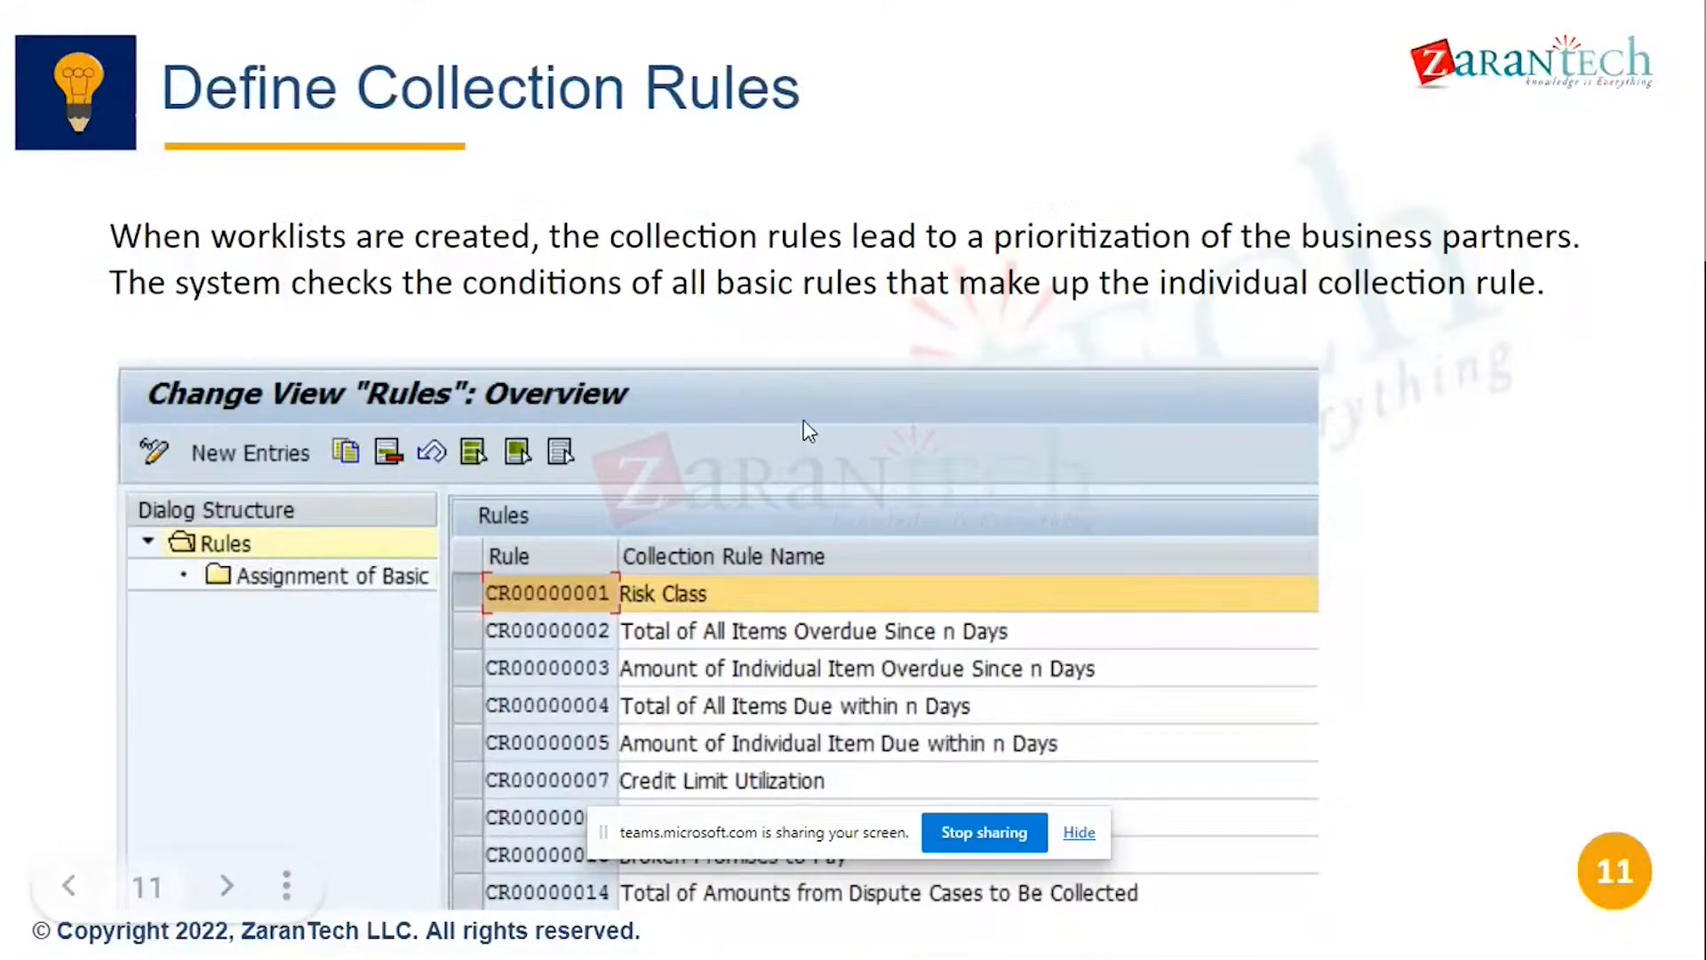
key(Right)
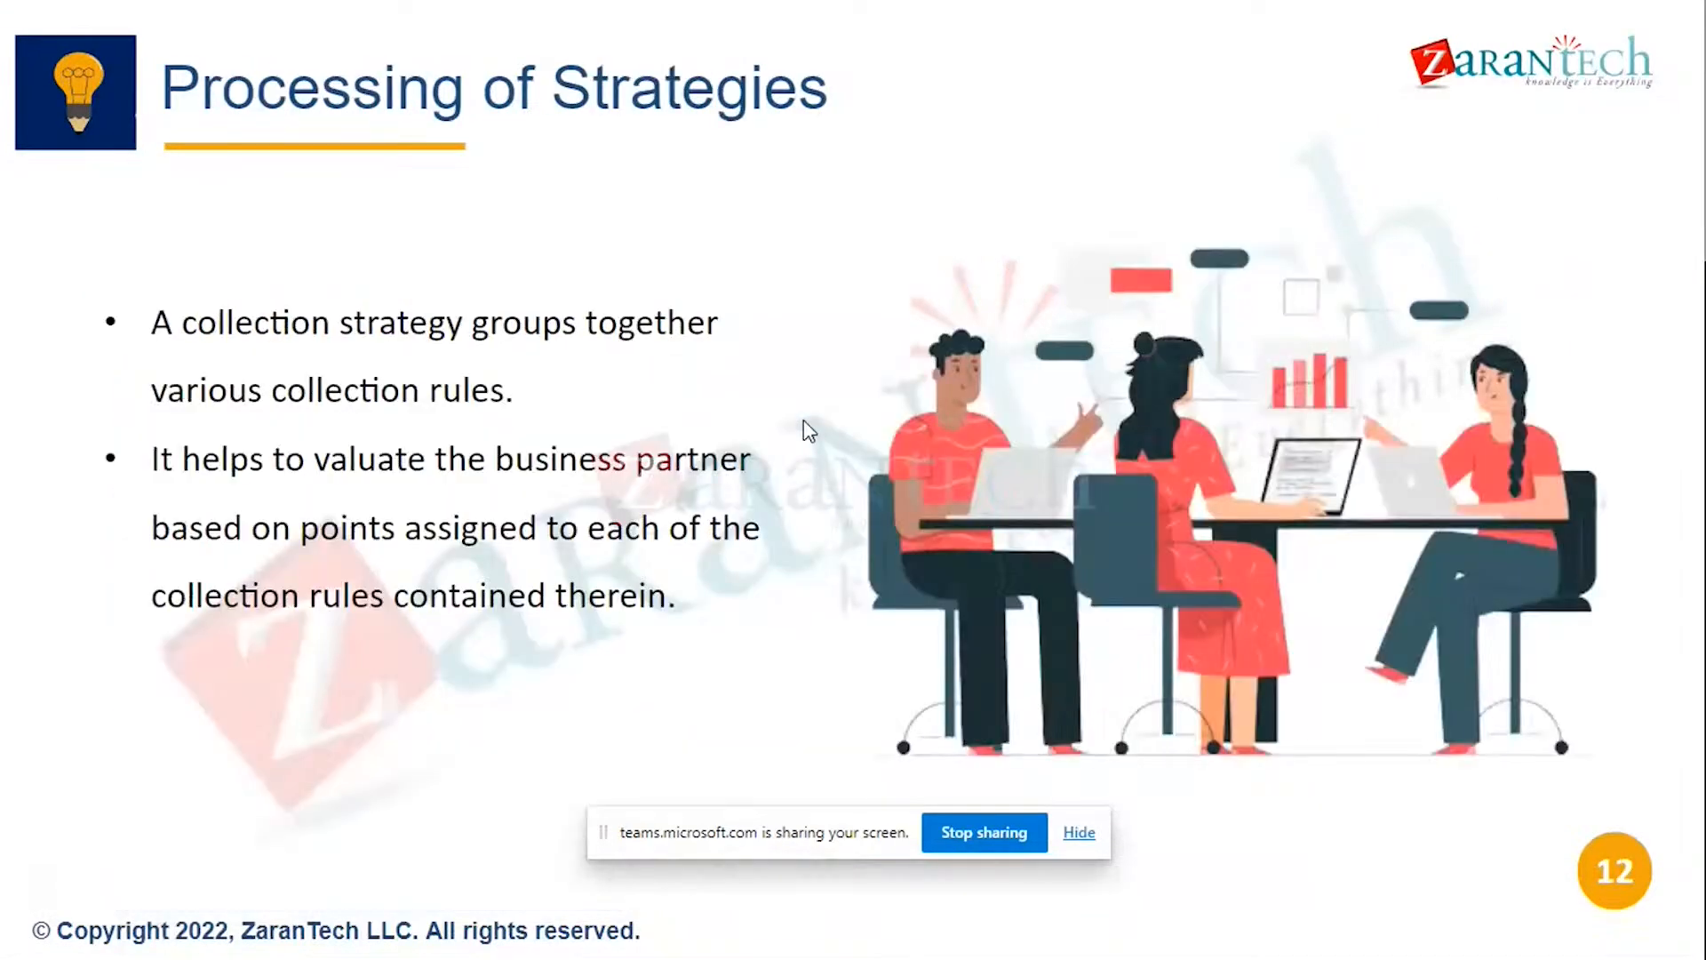
key(Right)
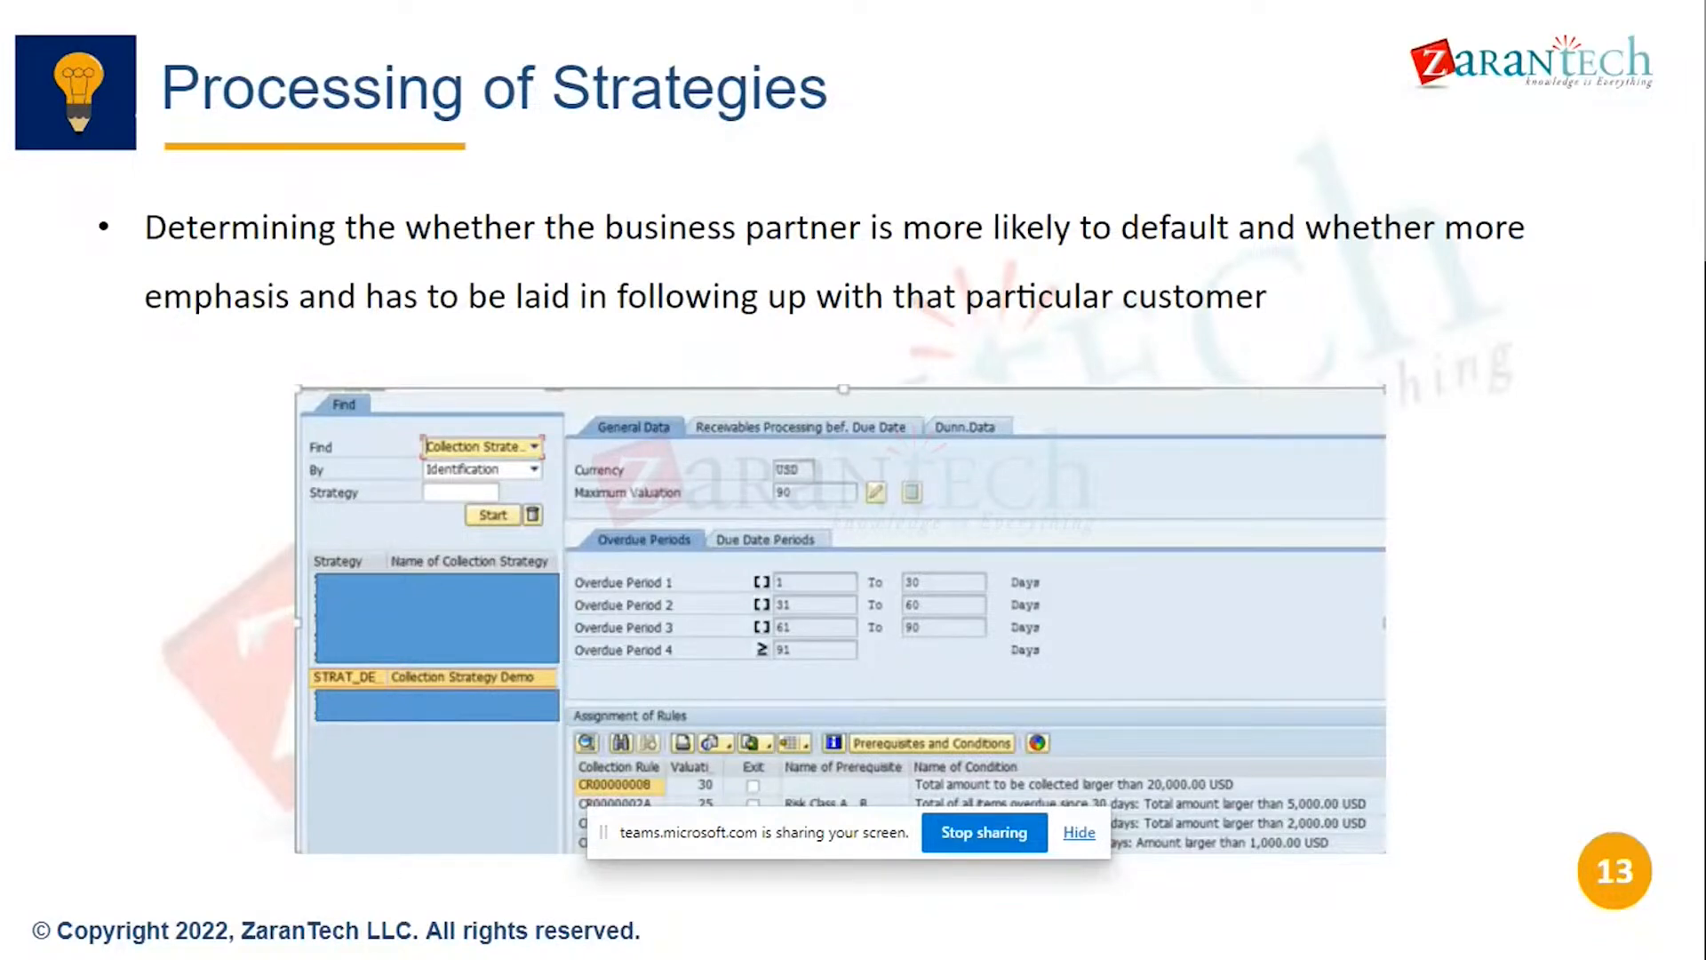
drag(857, 833, 1342, 257)
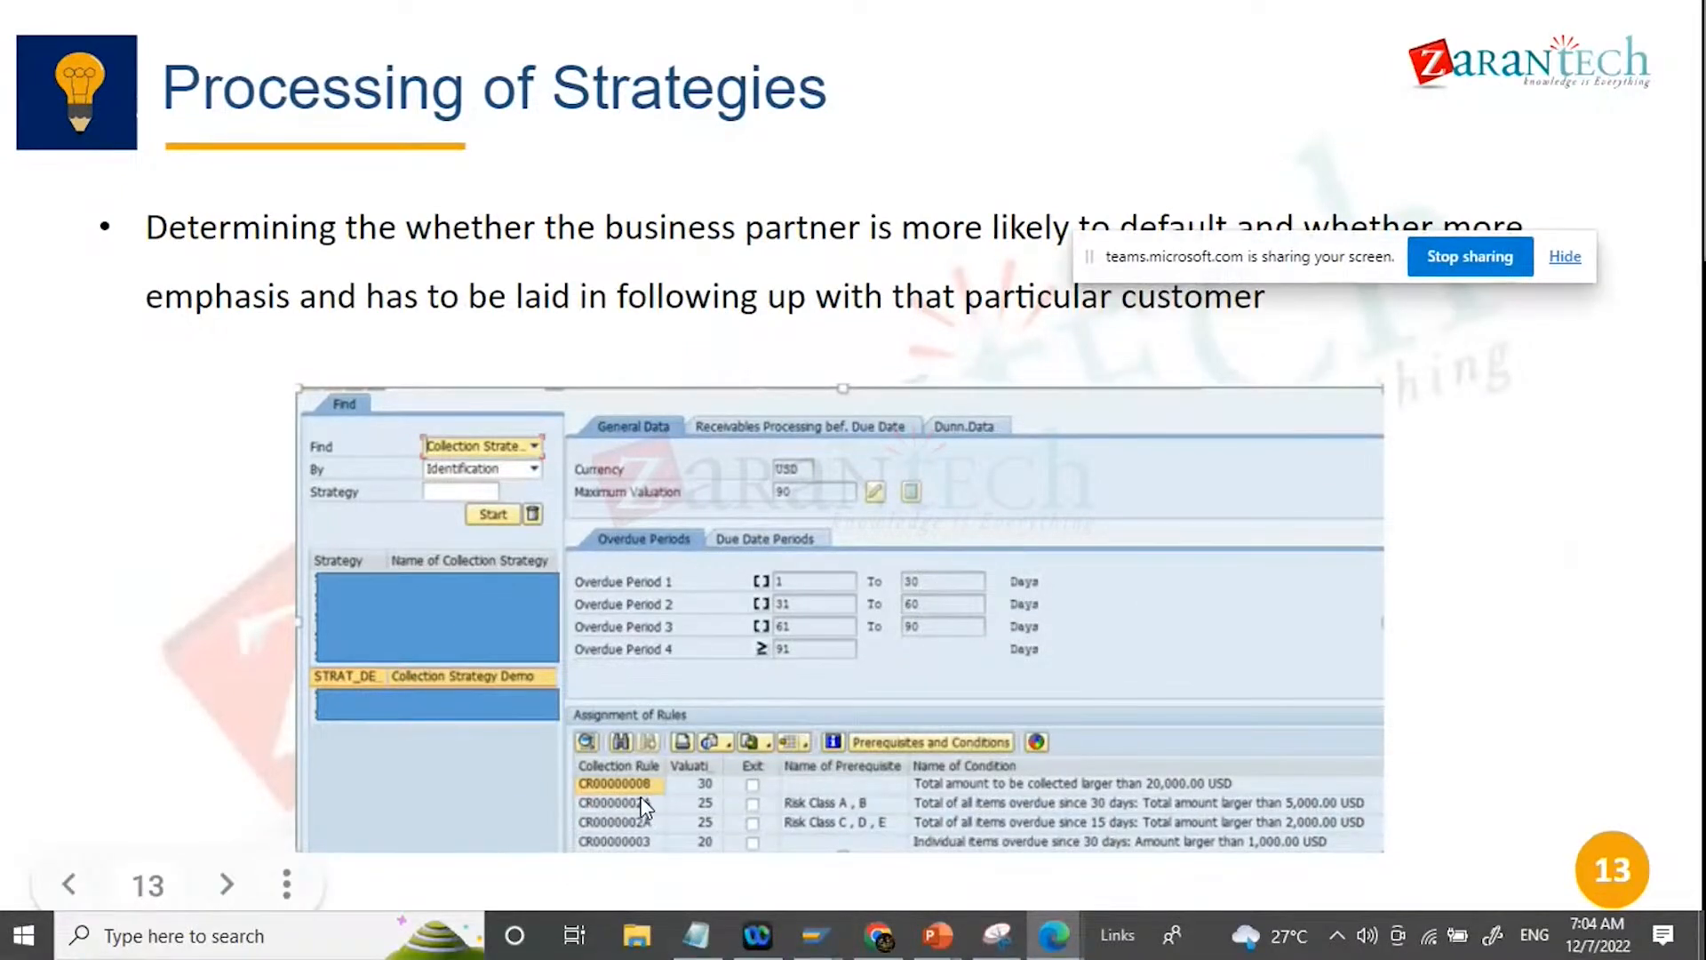
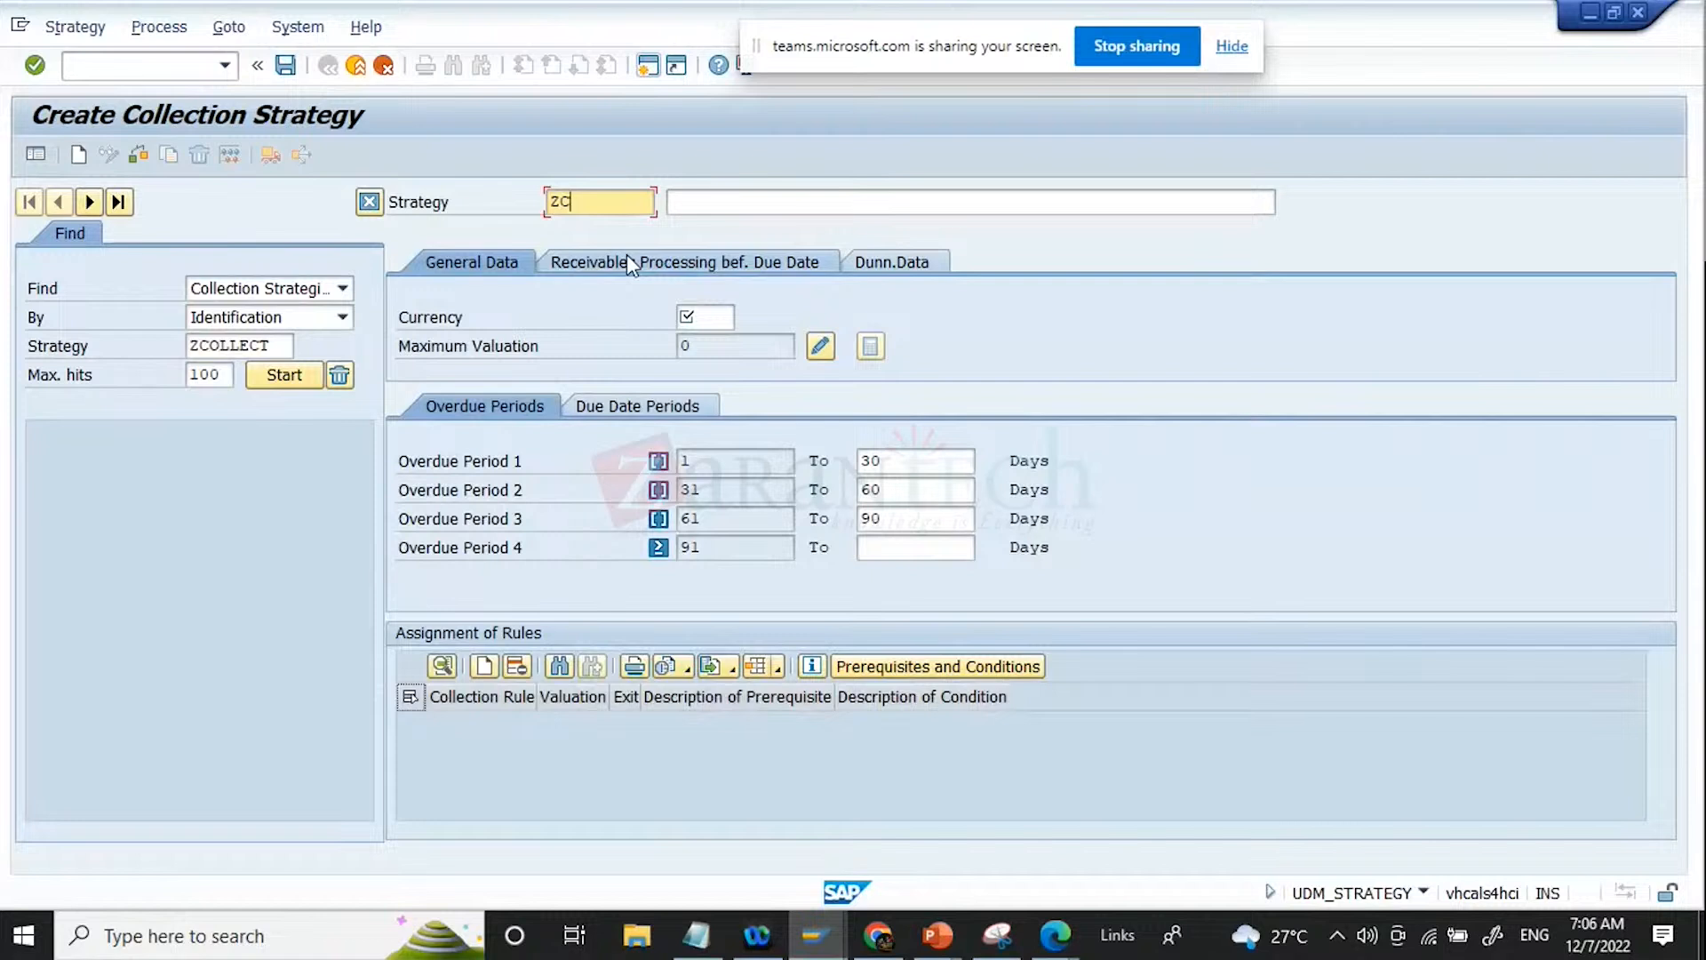
Step: Name the new collection strategy ZCOLLECT and give it the description COLLECTION STRATEGY
click(279, 344)
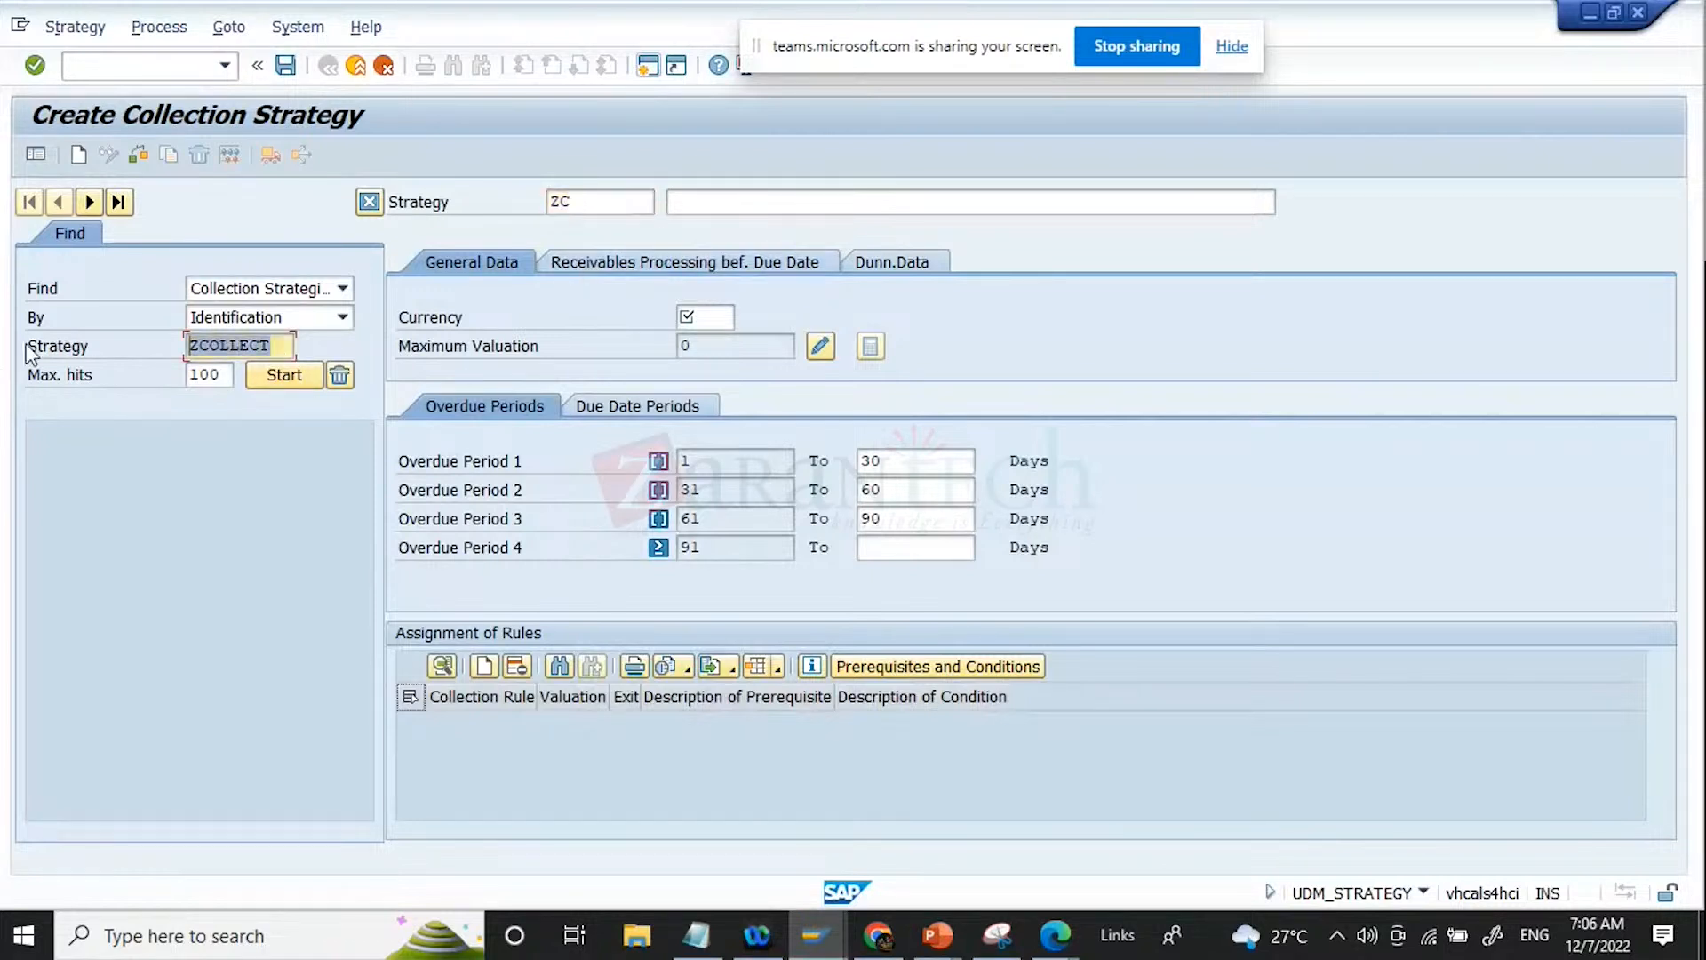
click(582, 204)
key(ctrl+a)
text(ZCOLLECT)
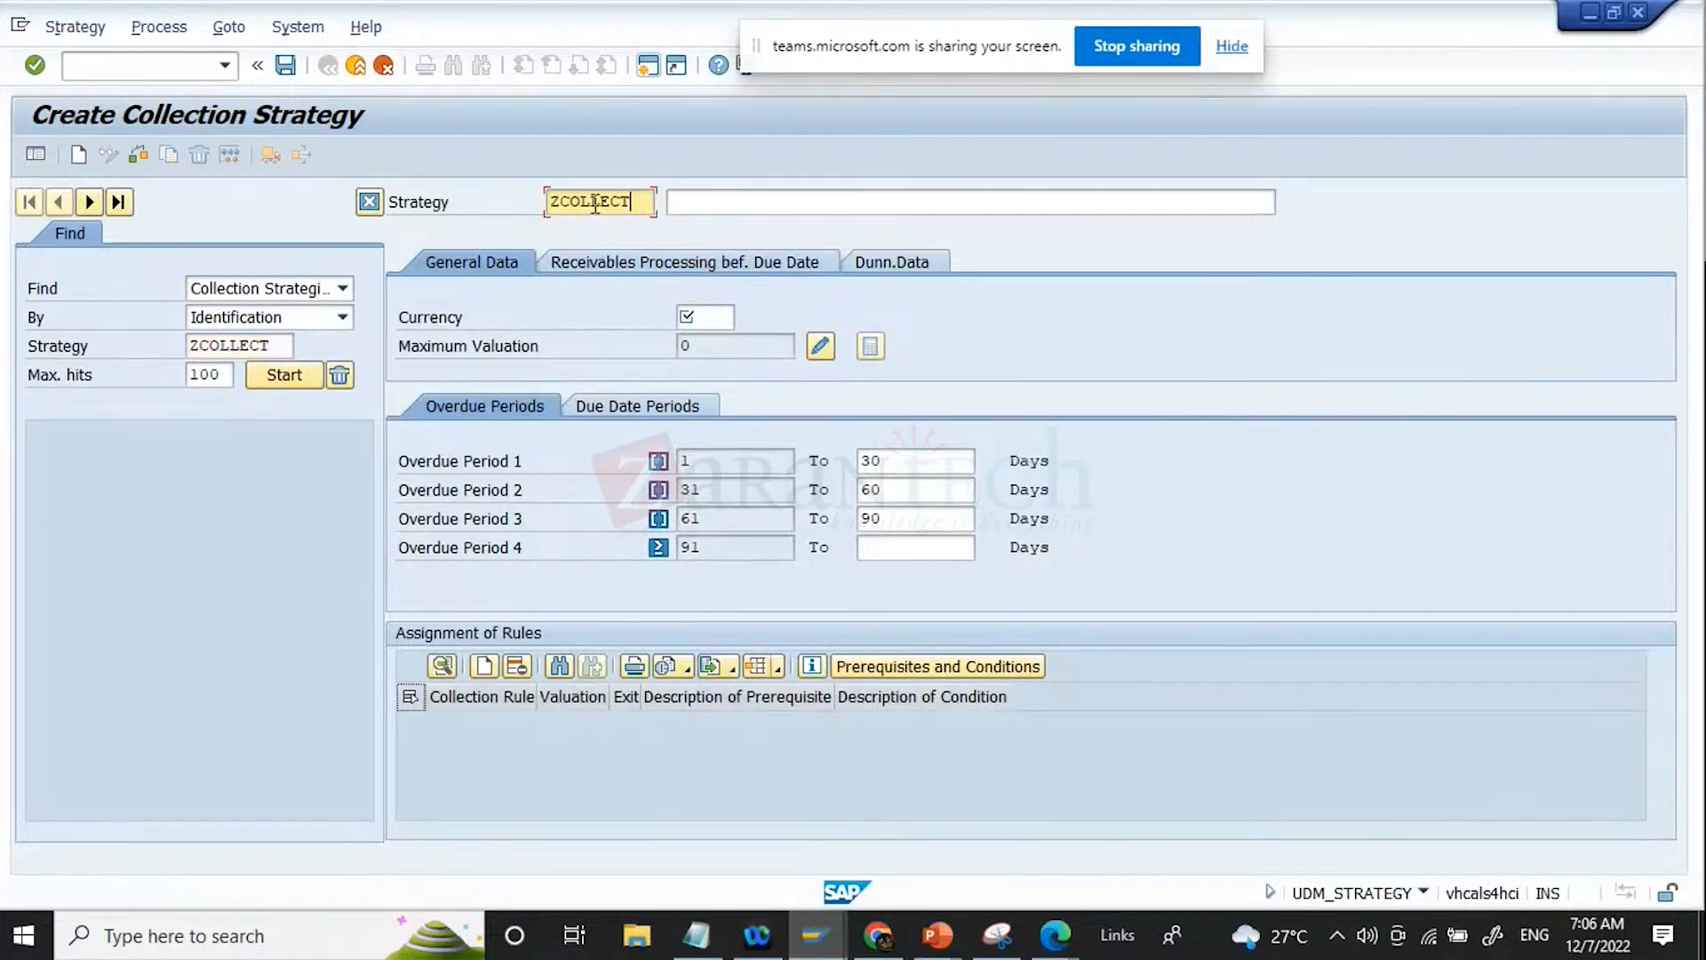
key(Tab)
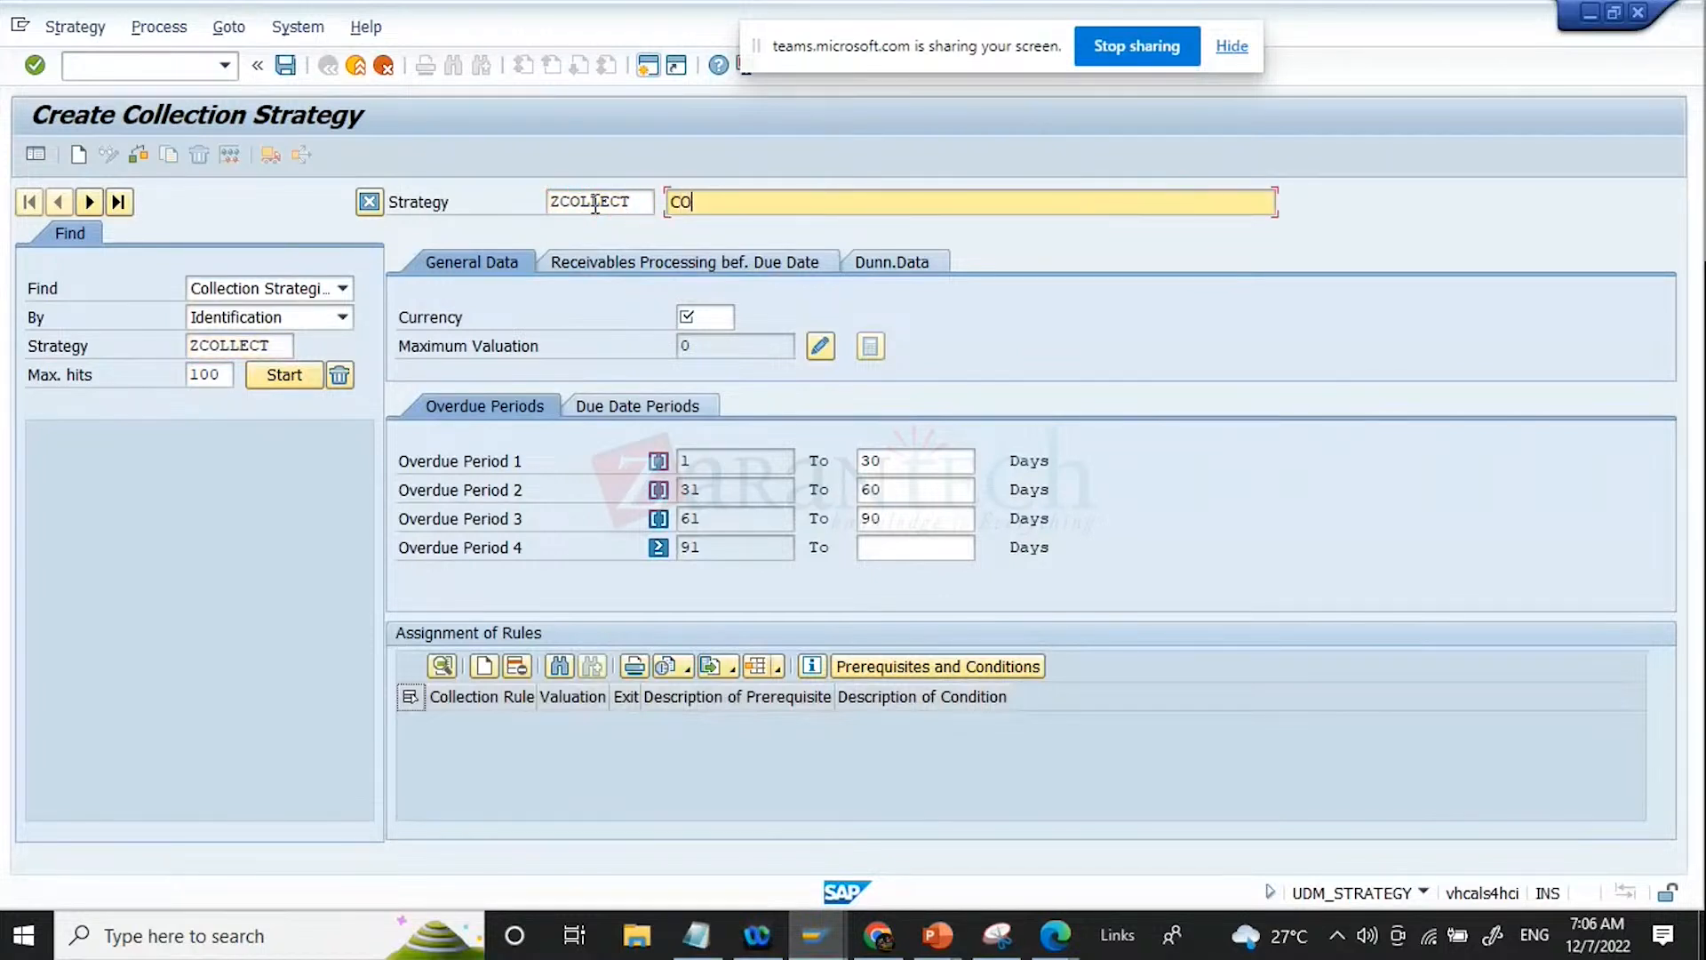
text(COLLECTION STRATEGY)
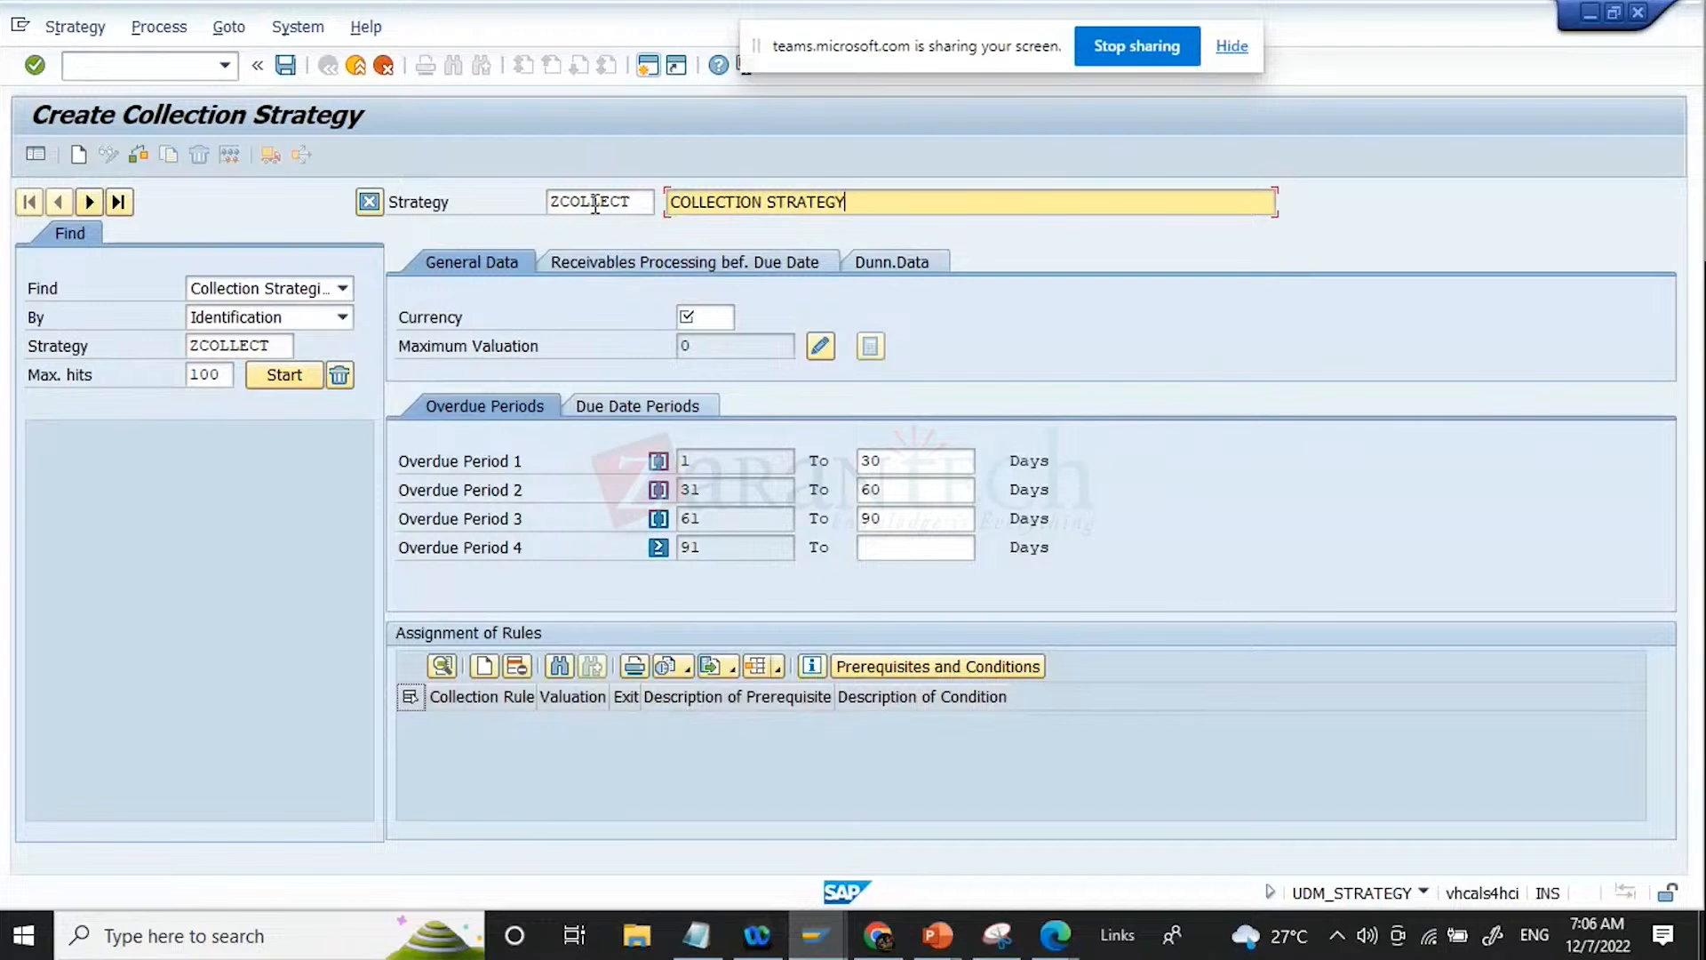
Step: Set the currency of strategy ZCOLLECT to USD in its general data
click(701, 316)
text(USD)
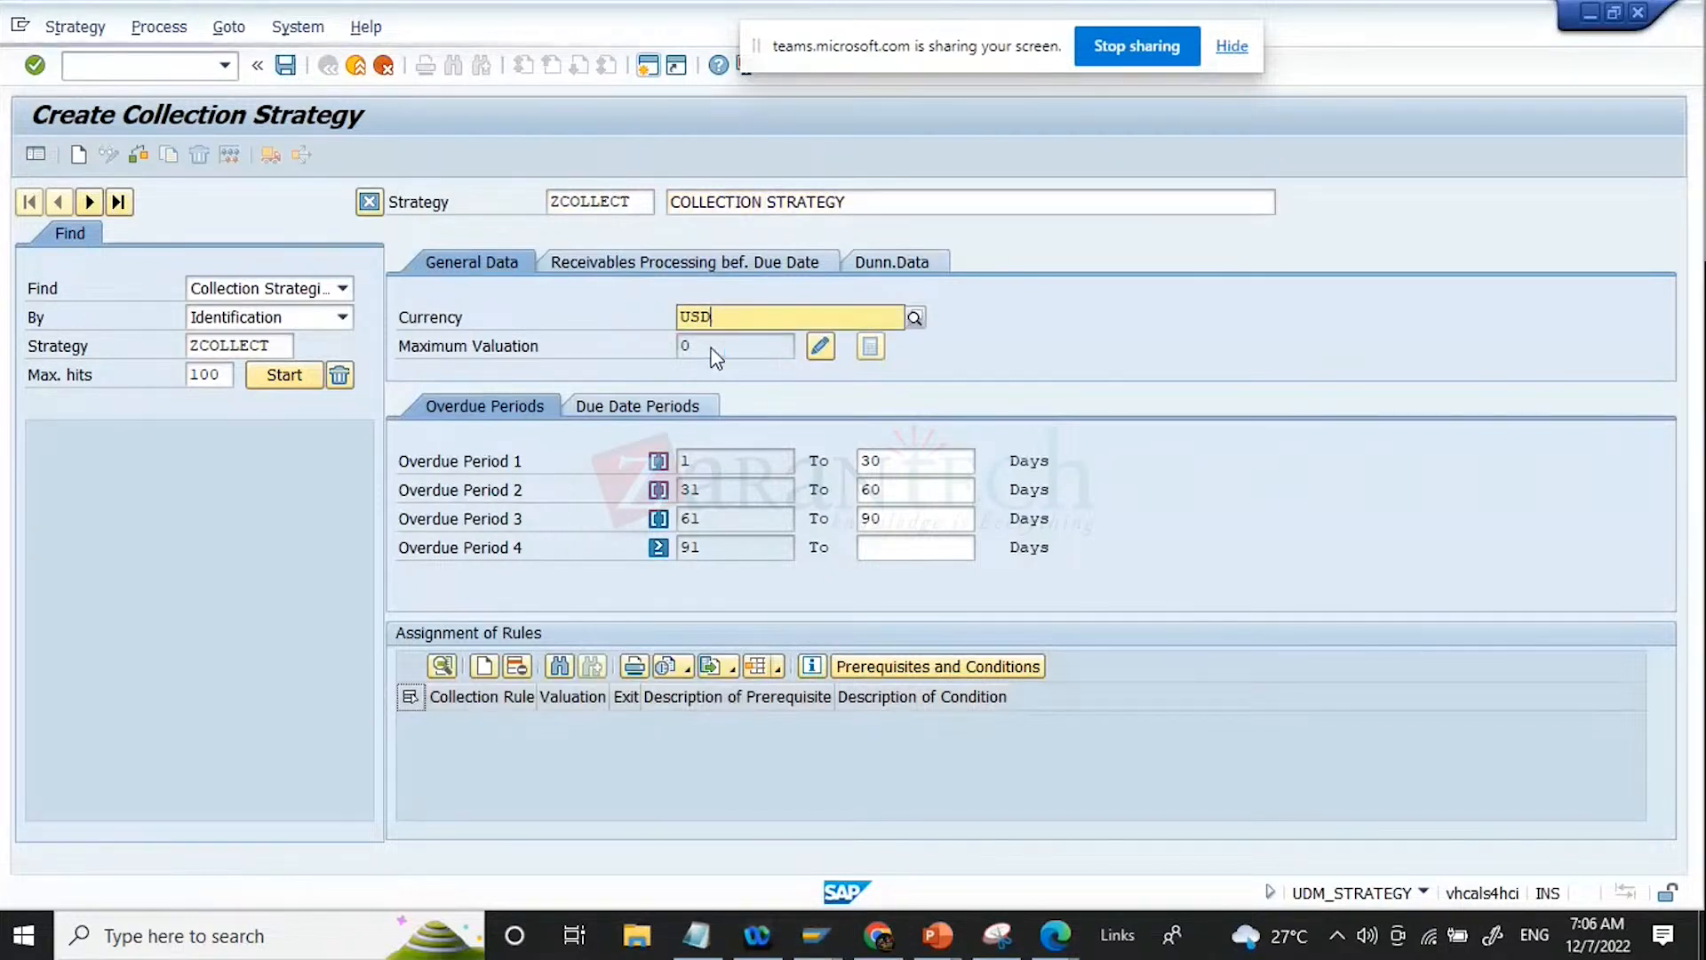
click(731, 375)
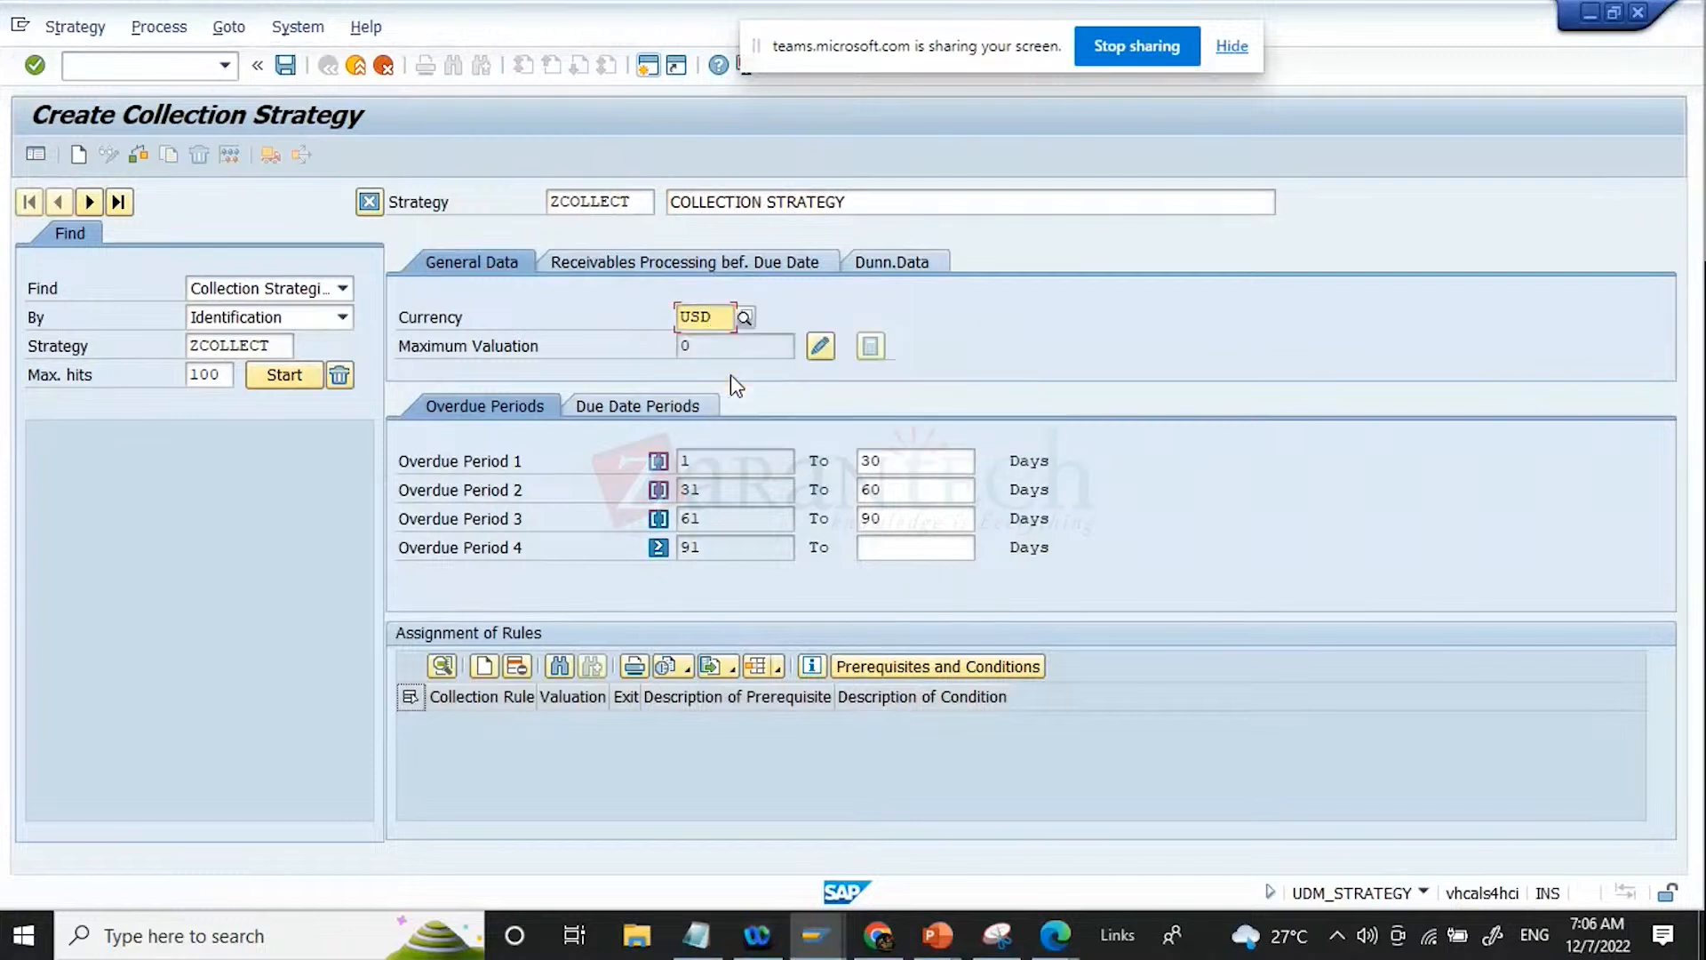
Step: Assign collection rule ZBR0000020, New collection rule for scenario 1, to the strategy and widen the prerequisite and condition description columns
click(479, 672)
click(524, 723)
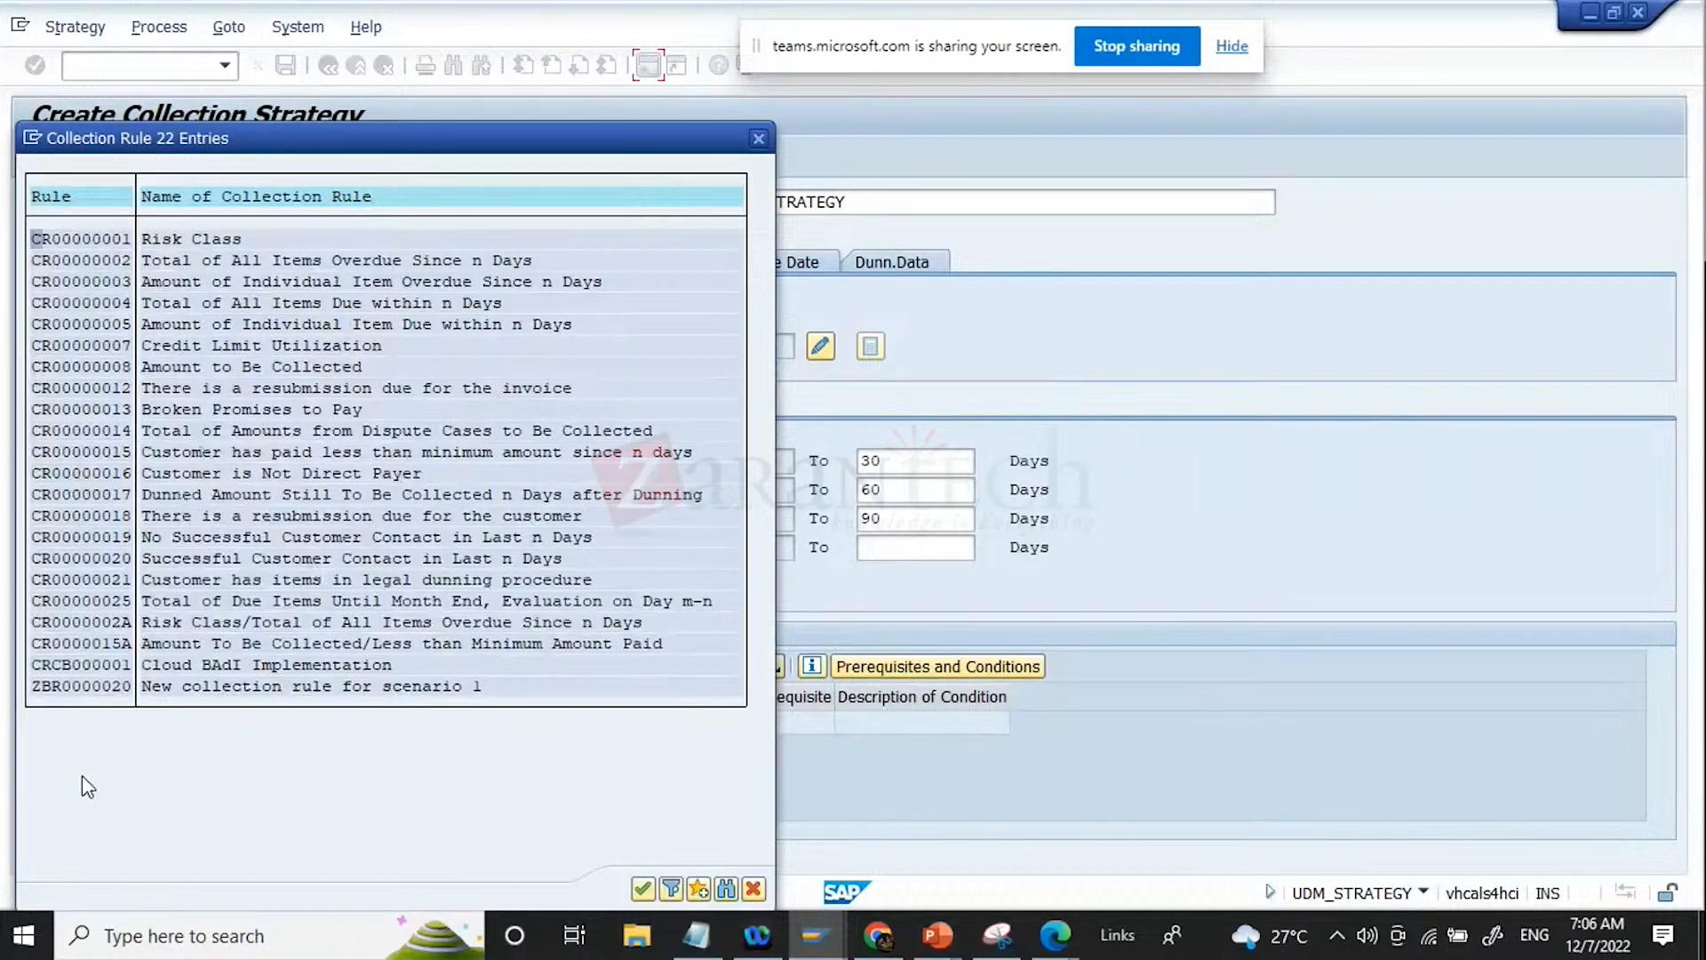
double_click(89, 685)
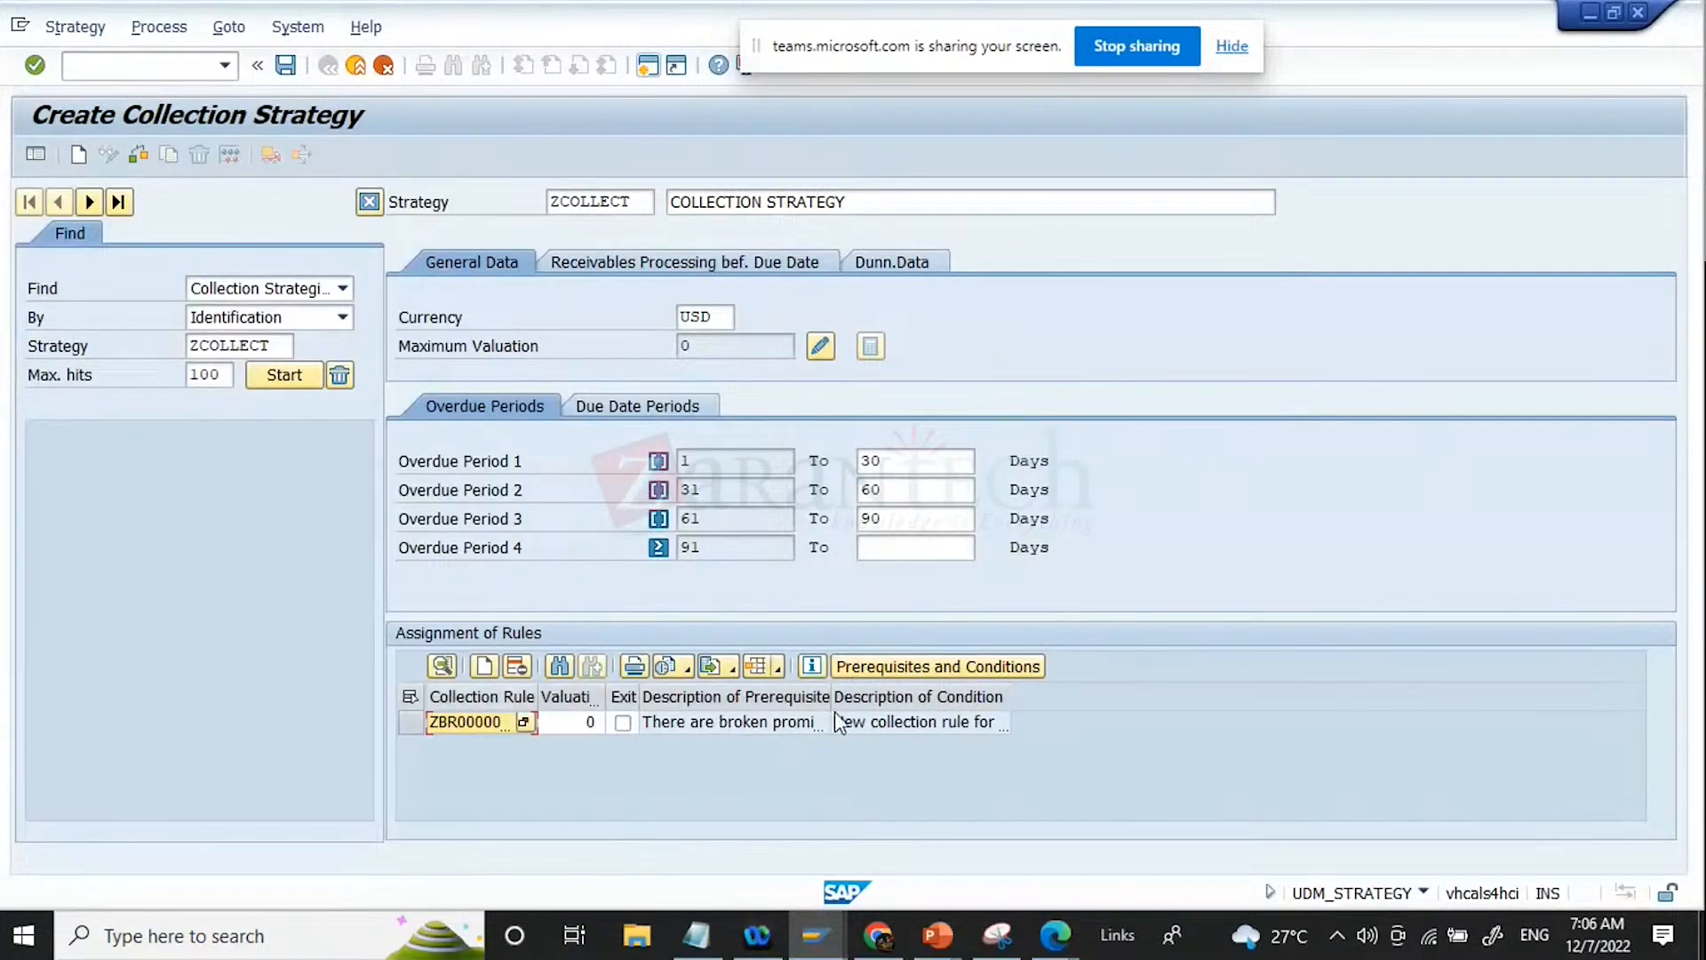
drag(831, 702, 932, 702)
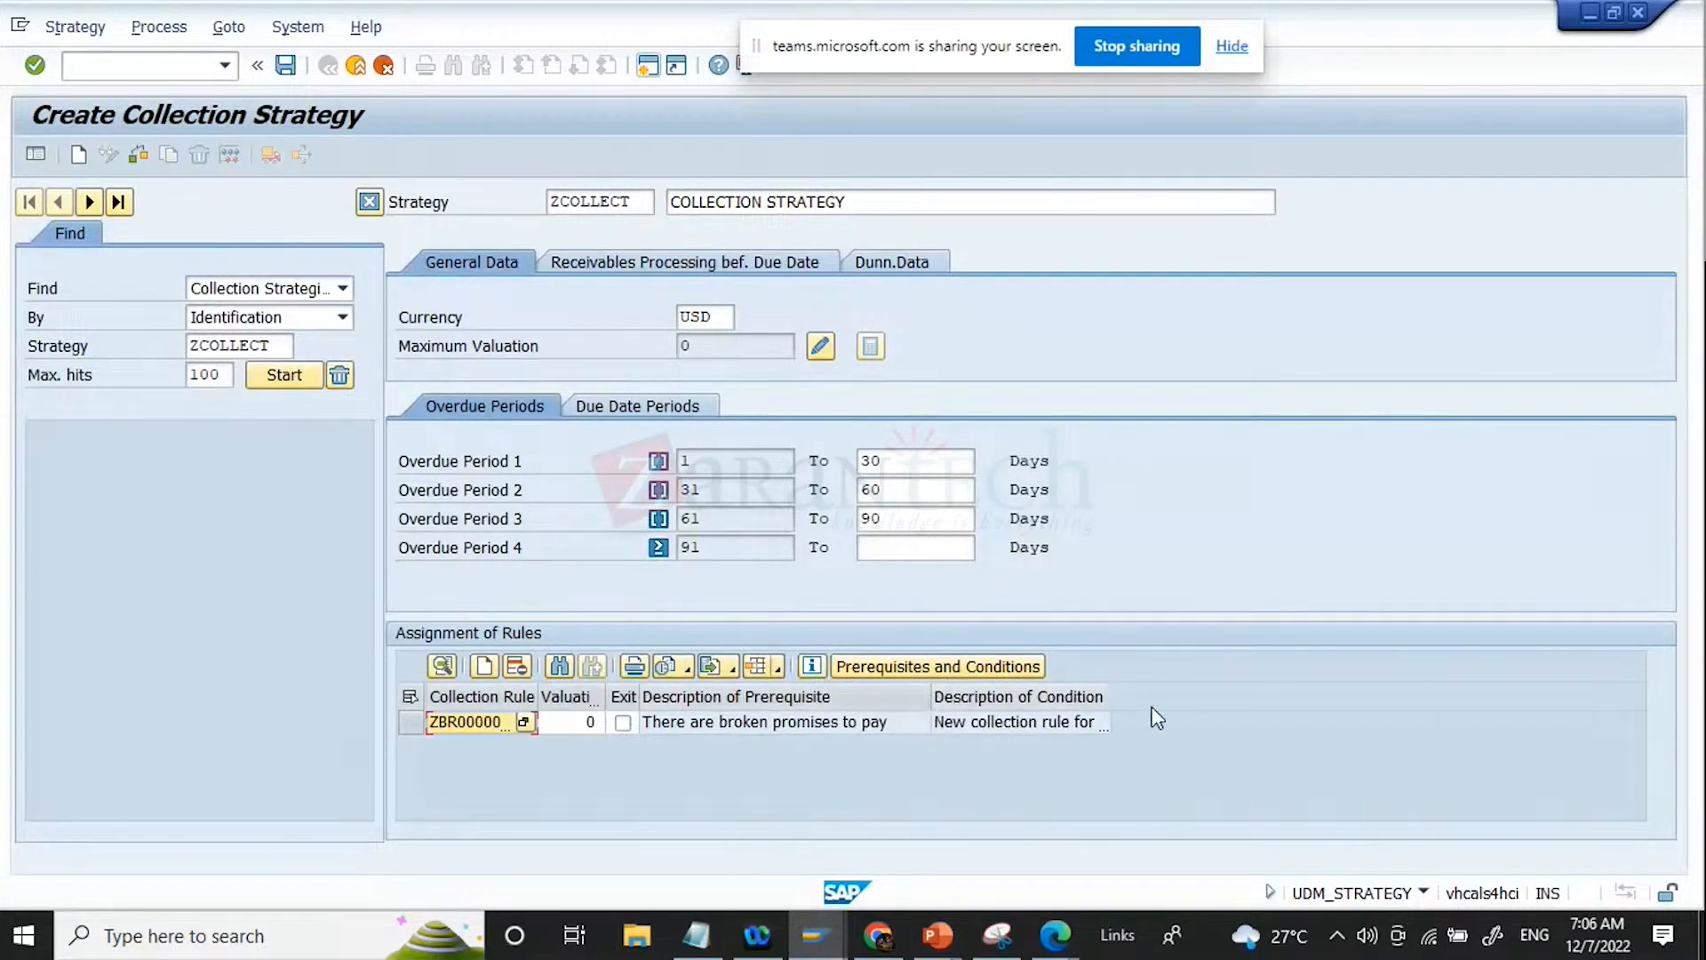
drag(1110, 697, 1237, 697)
click(804, 728)
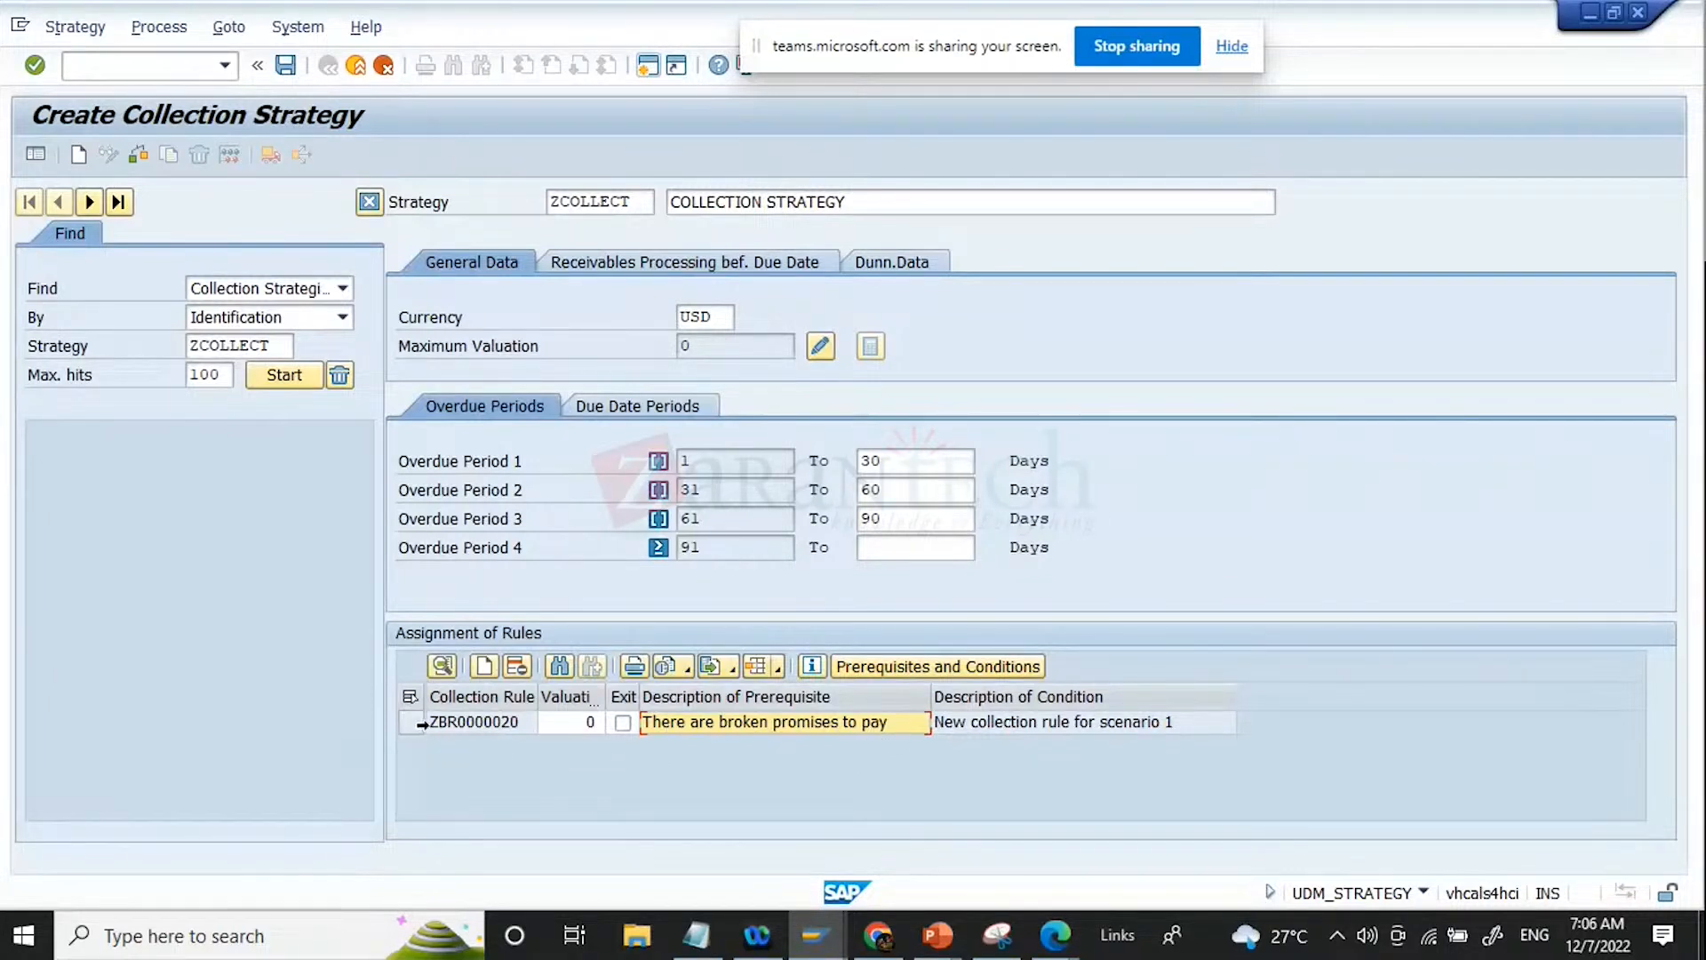
Step: Review the prerequisites and conditions fields of the assigned collection rule ZBR0000020 and close them without entering values
click(411, 725)
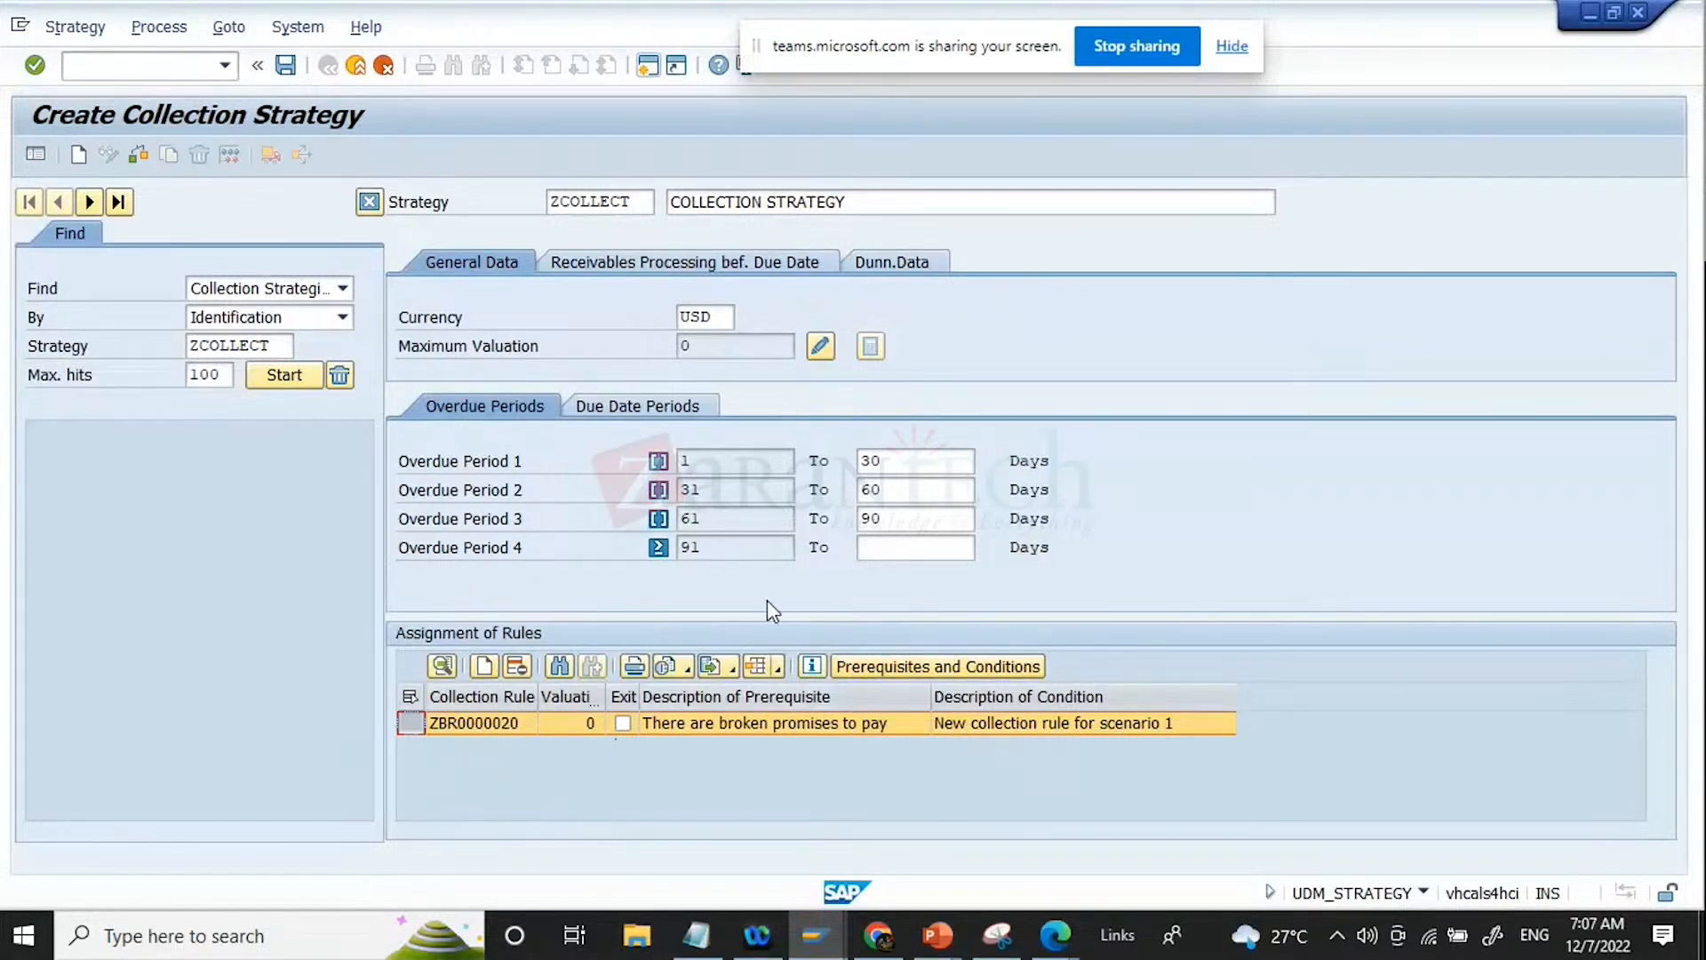
click(930, 670)
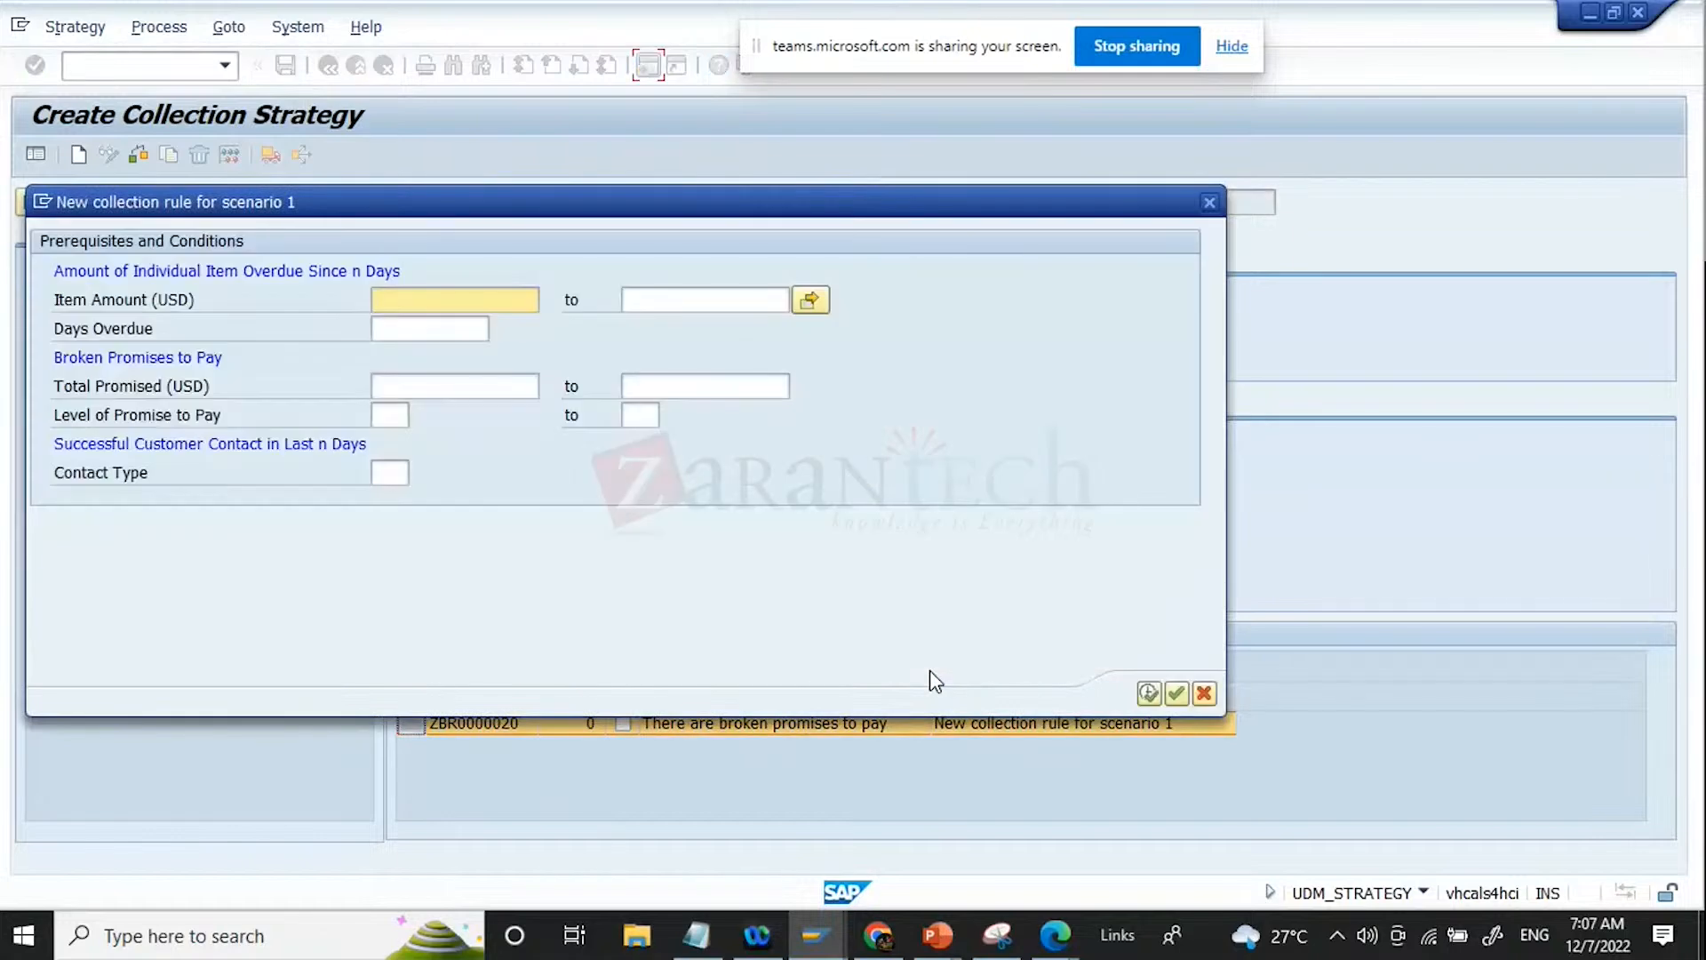
drag(649, 217, 1114, 259)
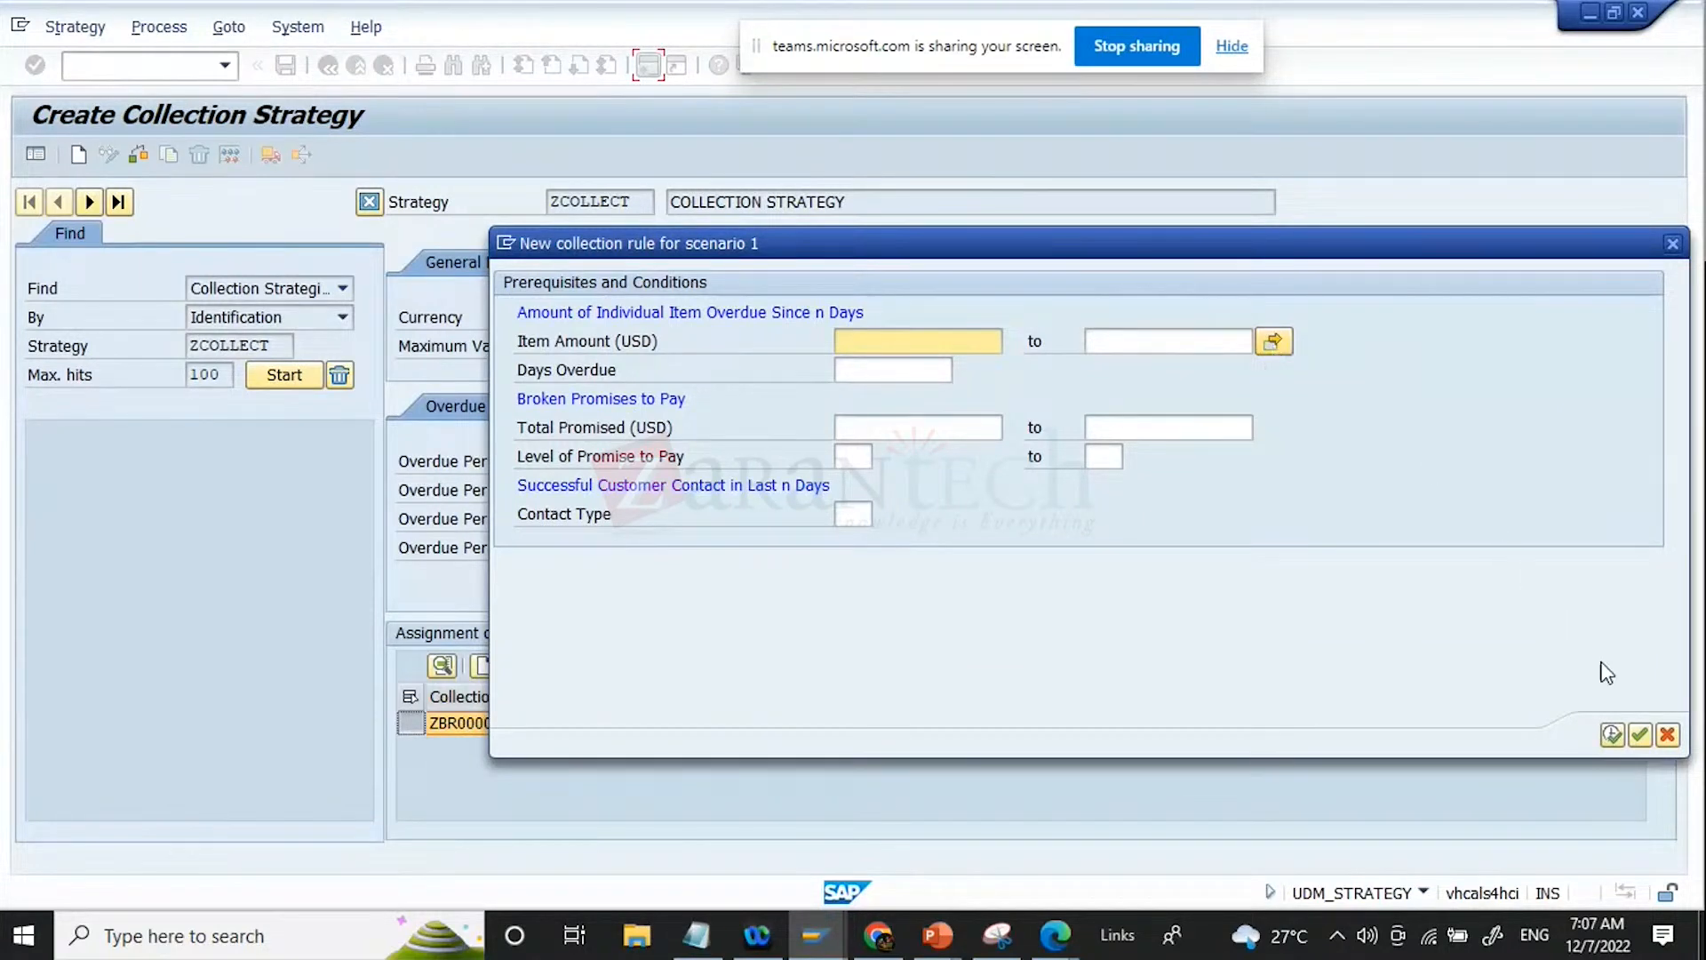
click(1667, 734)
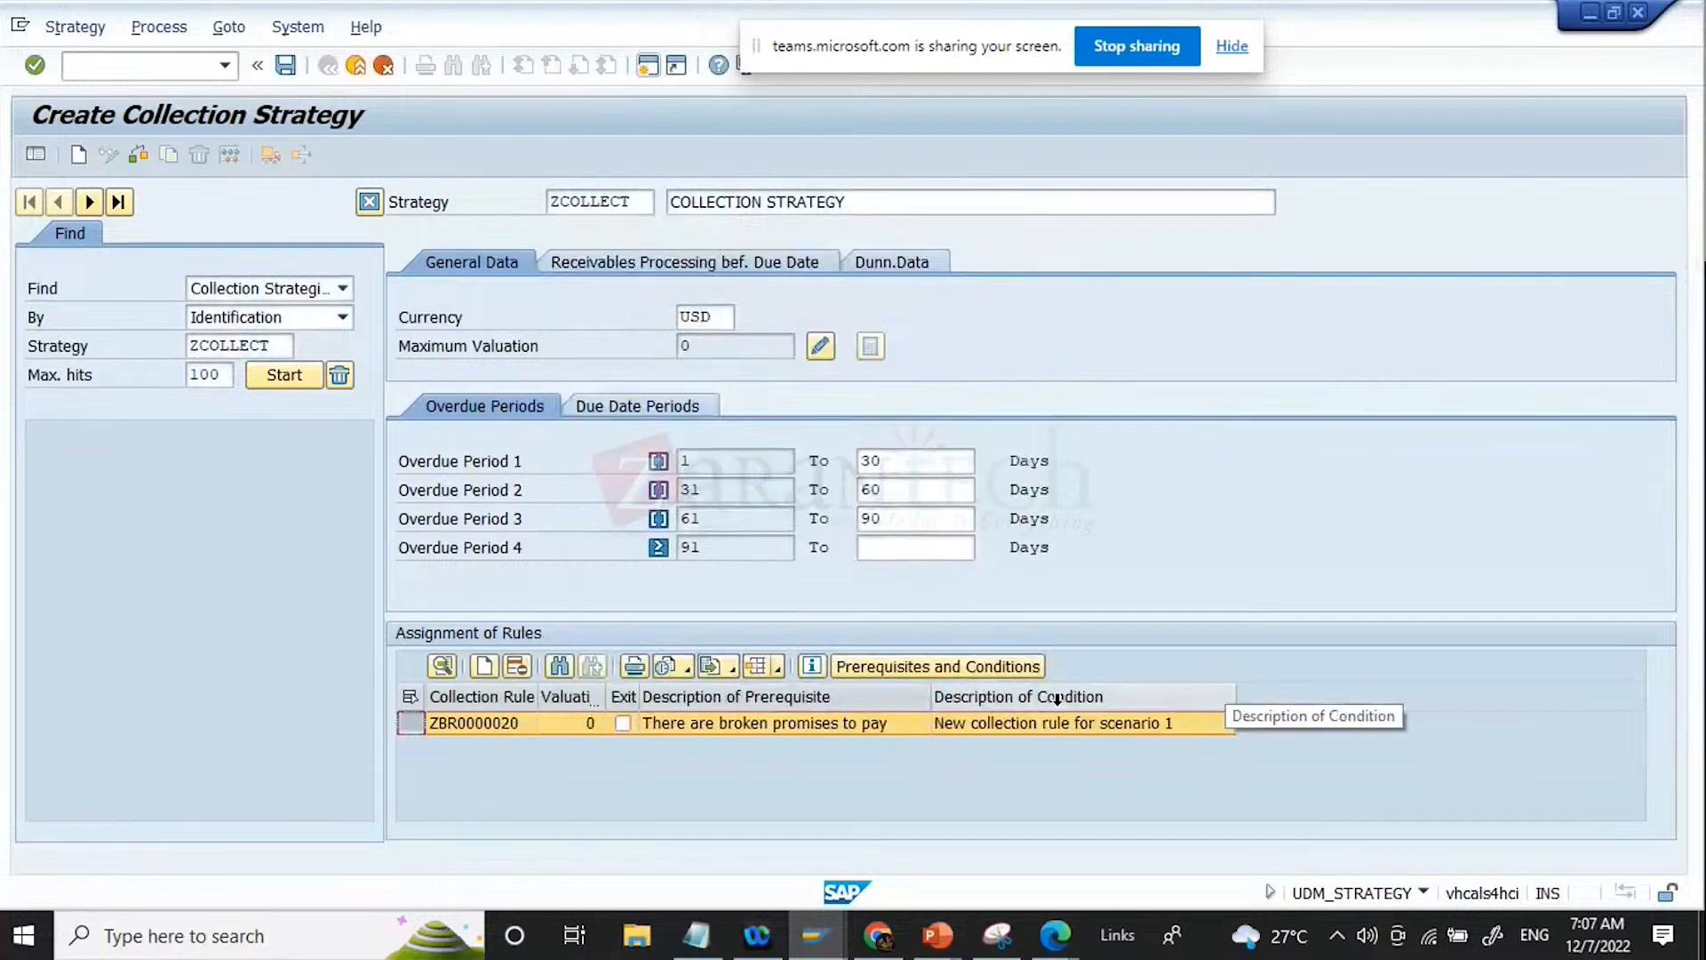
Step: Define an item amount range from 5000 to 100000 USD in the prerequisites and conditions of collection rule ZBR0000020
click(997, 668)
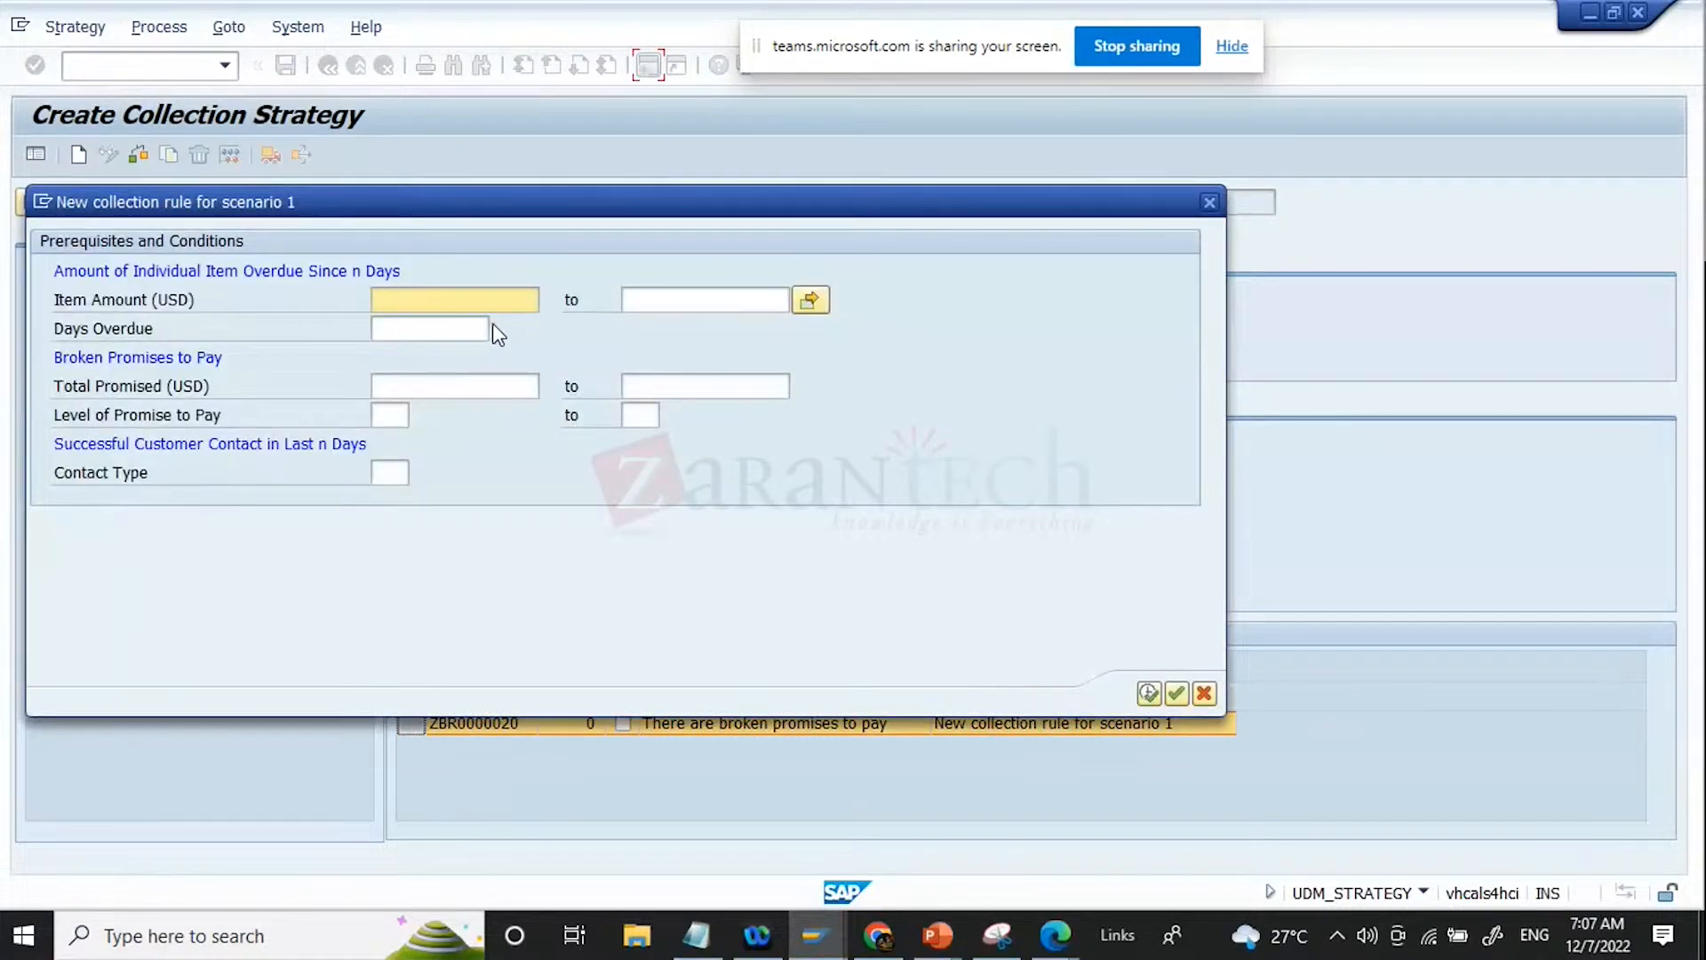
click(809, 301)
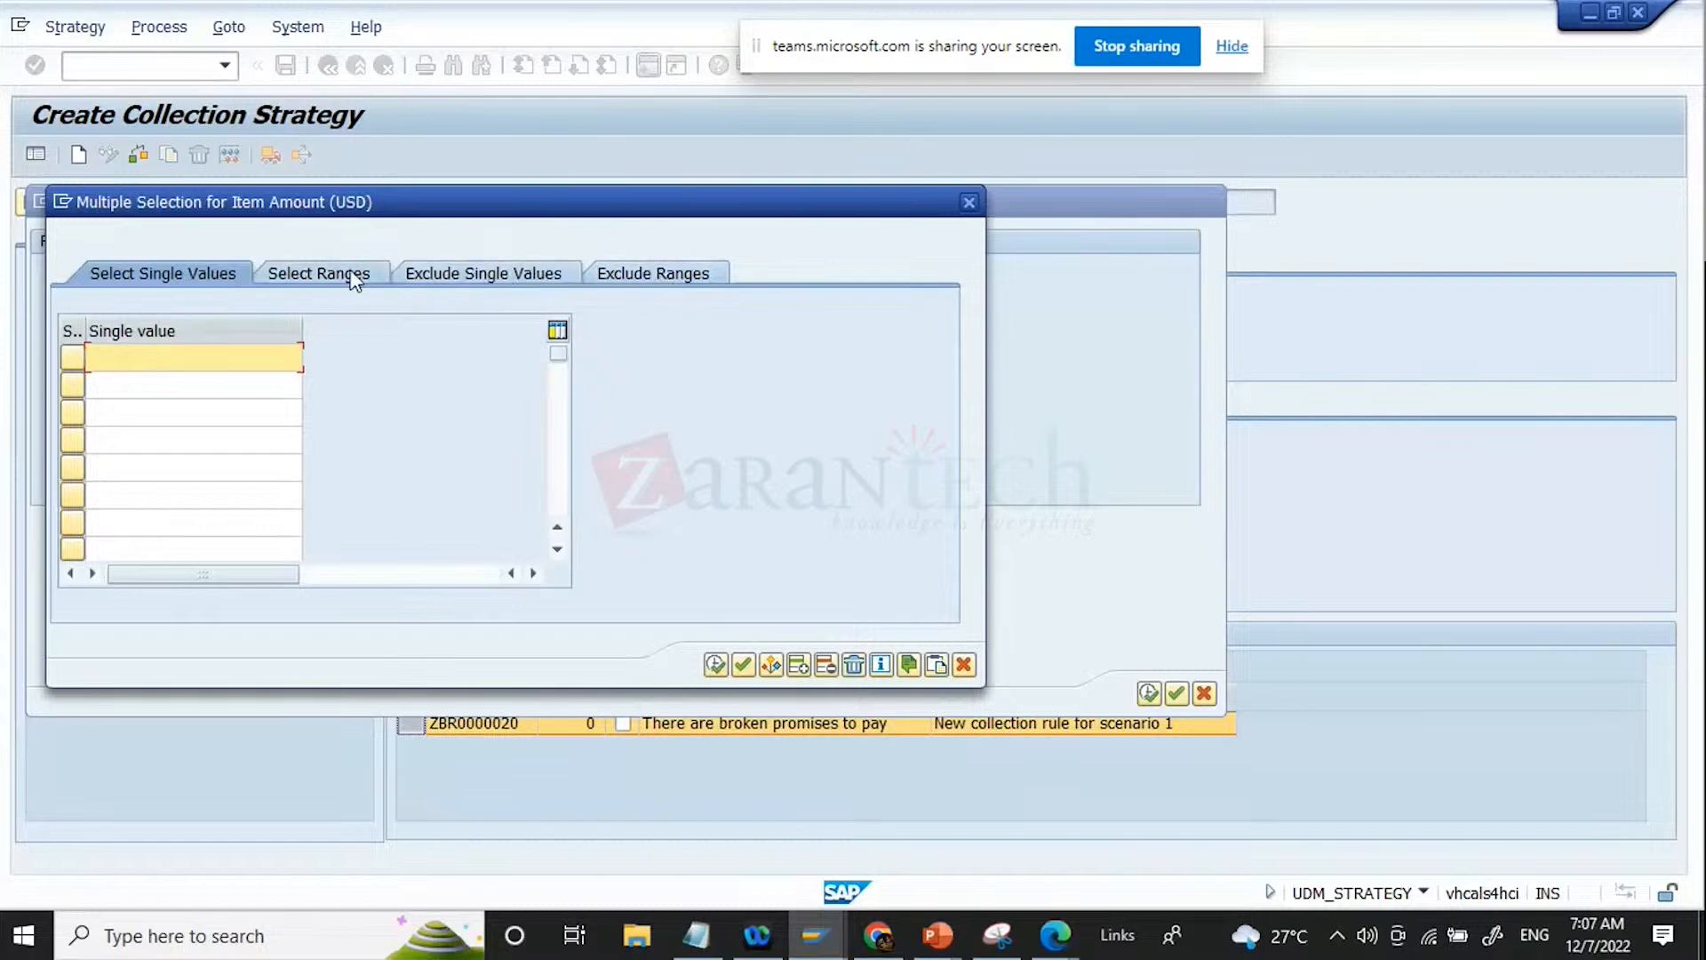
click(355, 280)
click(164, 372)
text(50000)
key(Tab)
text(100000)
key(Tab)
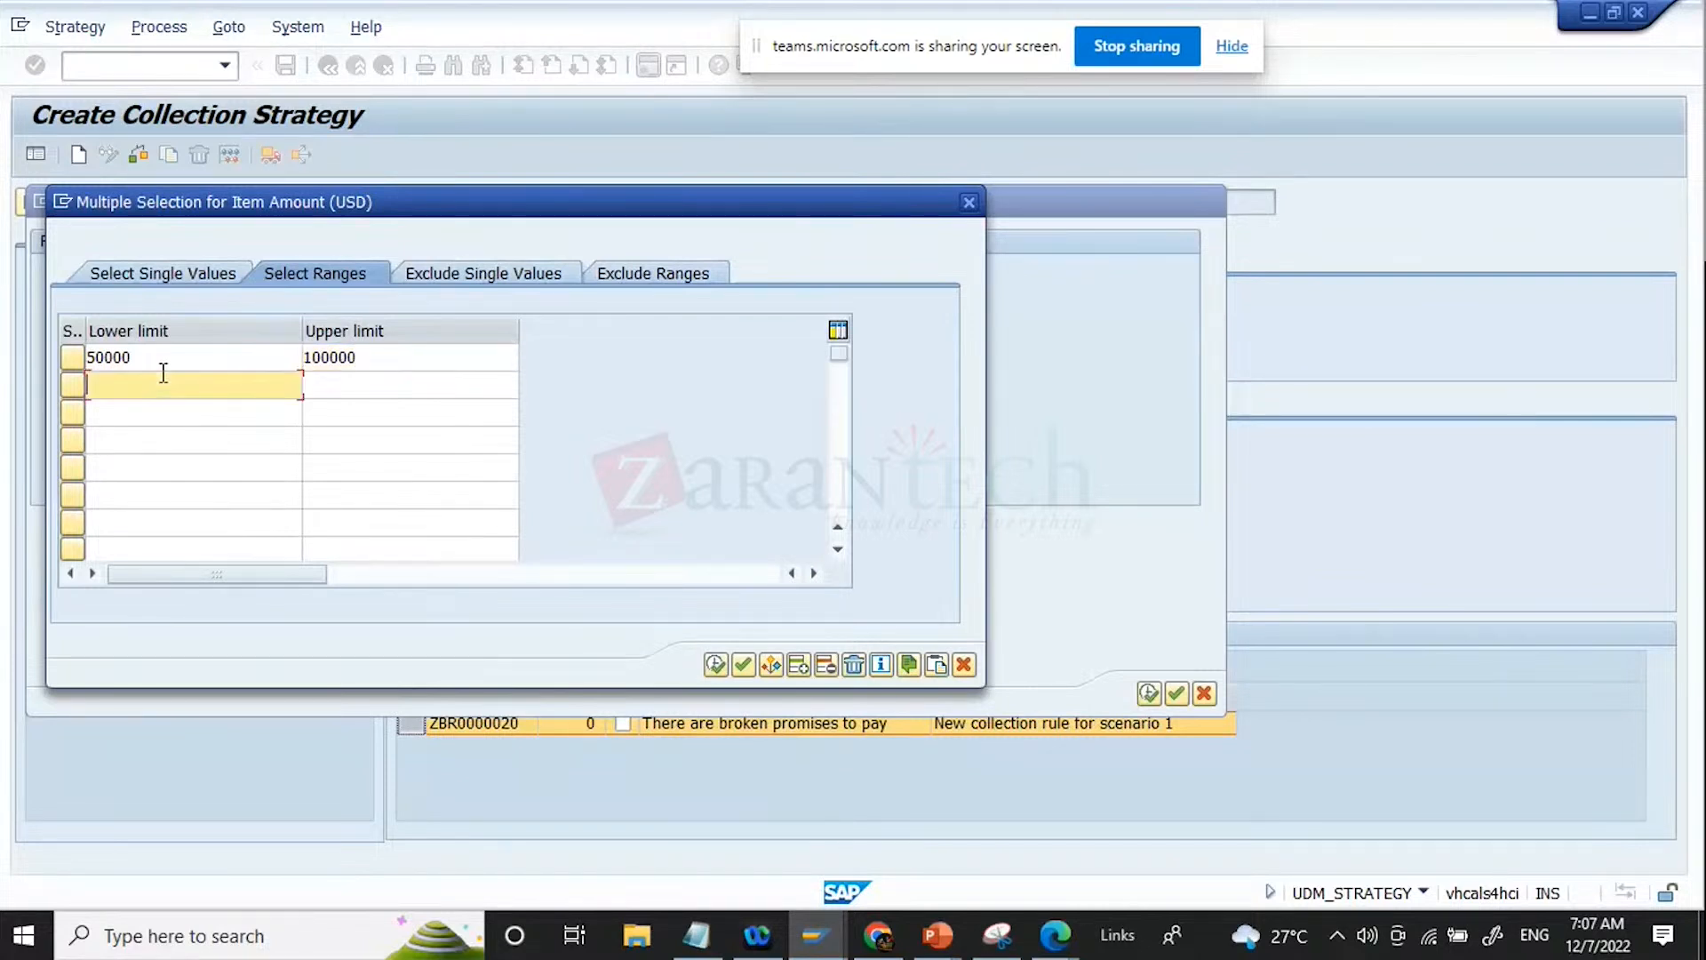
click(175, 360)
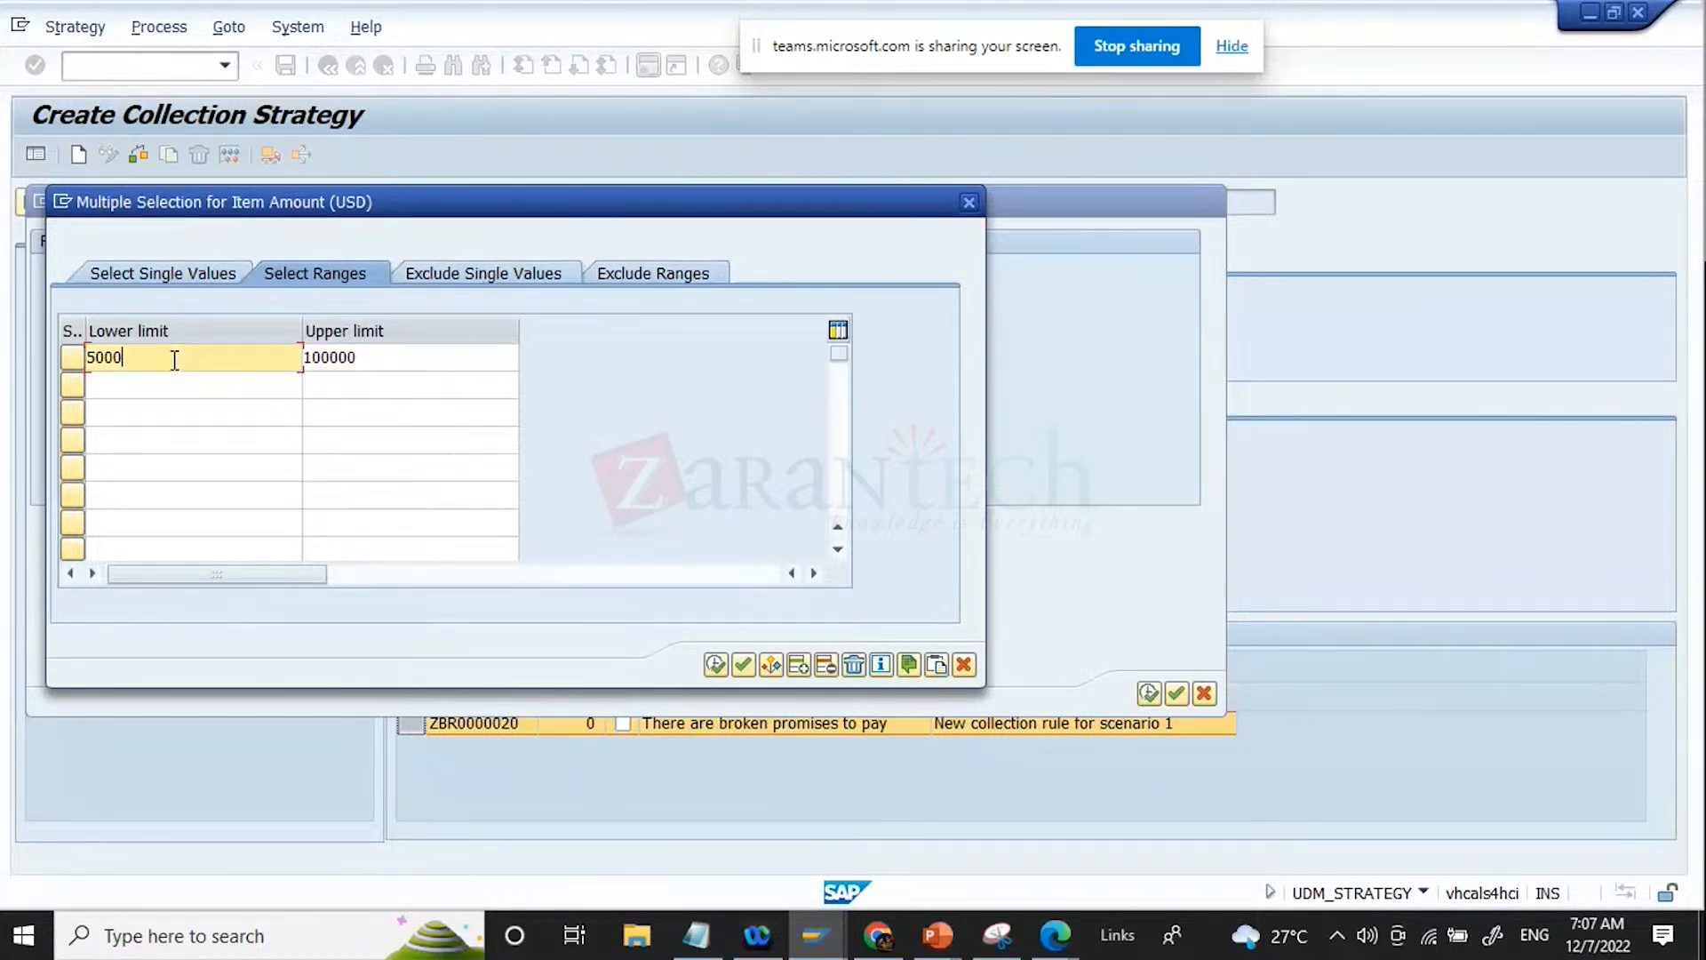
click(716, 670)
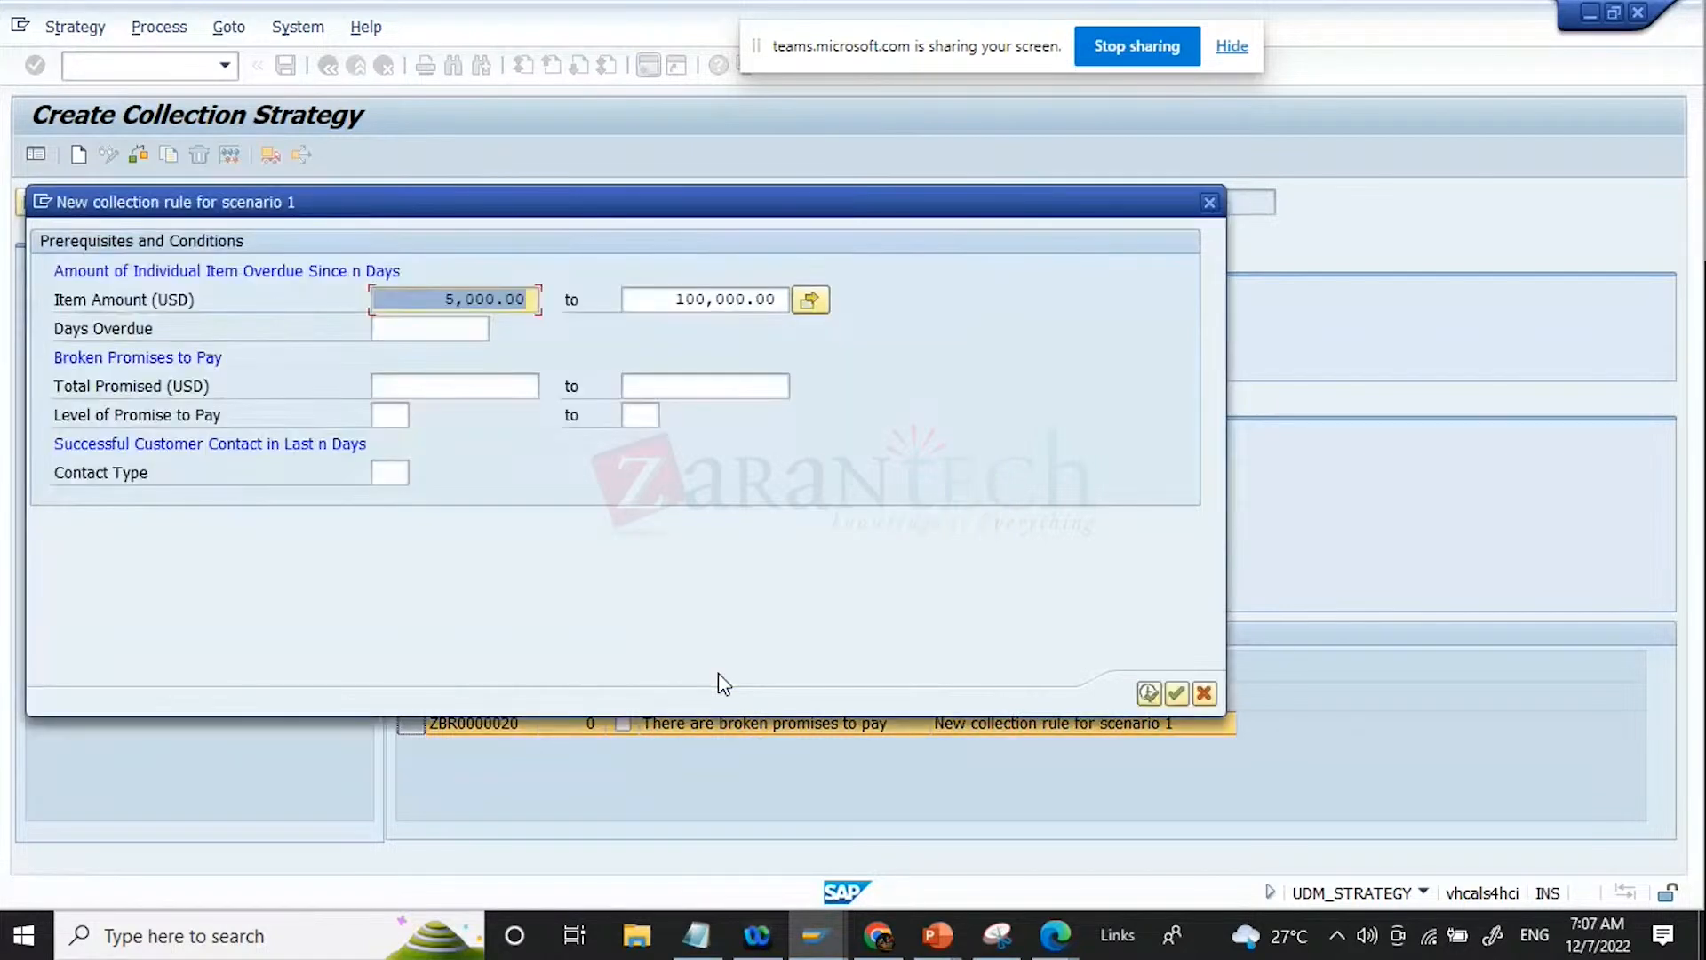
Step: Set the rule's Days Overdue to 20 and save strategy ZCOLLECT before leaving to the IMG structure
click(422, 327)
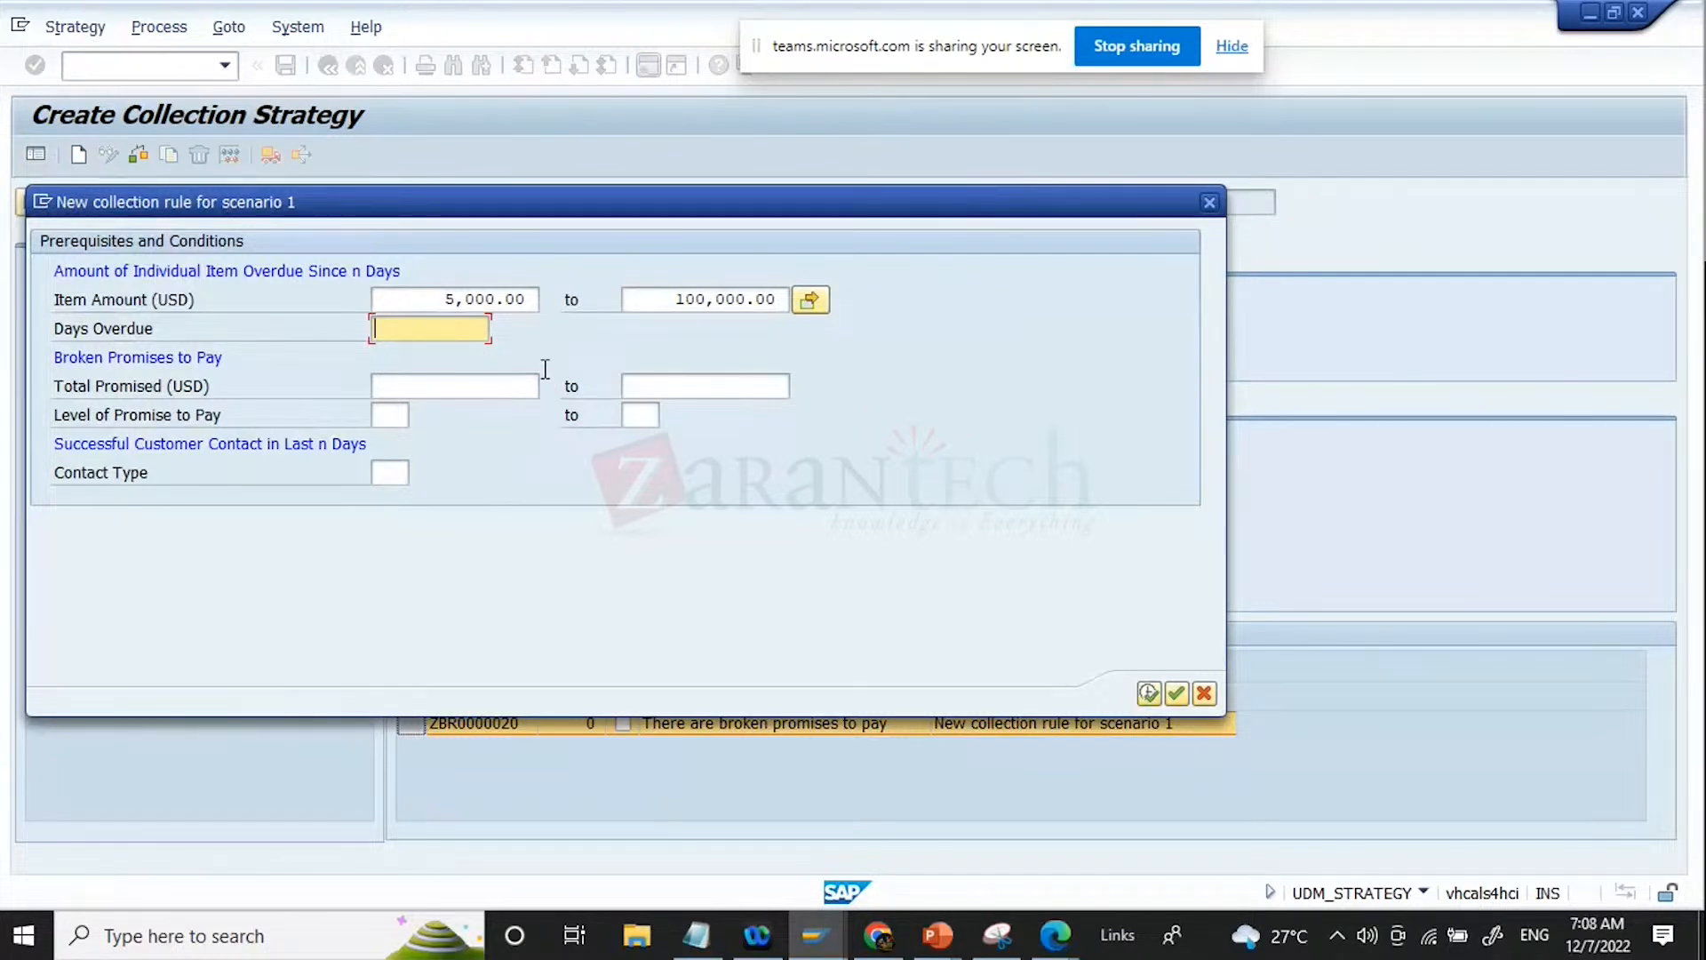
text(20)
key(Return)
click(1148, 693)
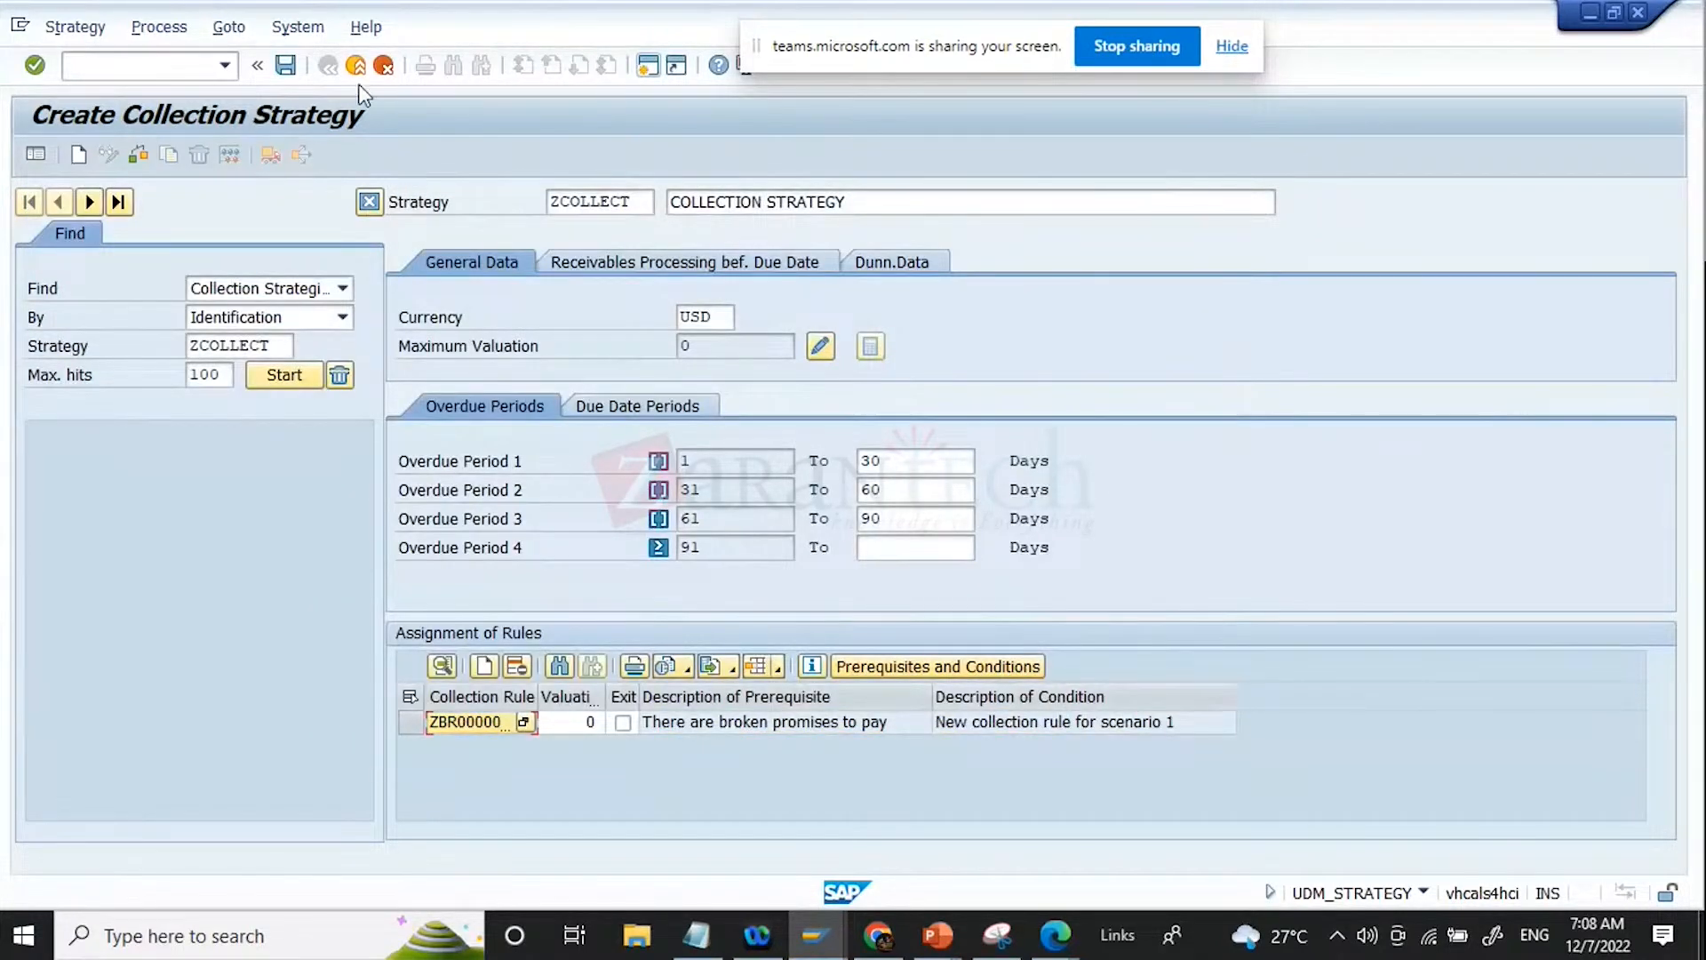
click(275, 66)
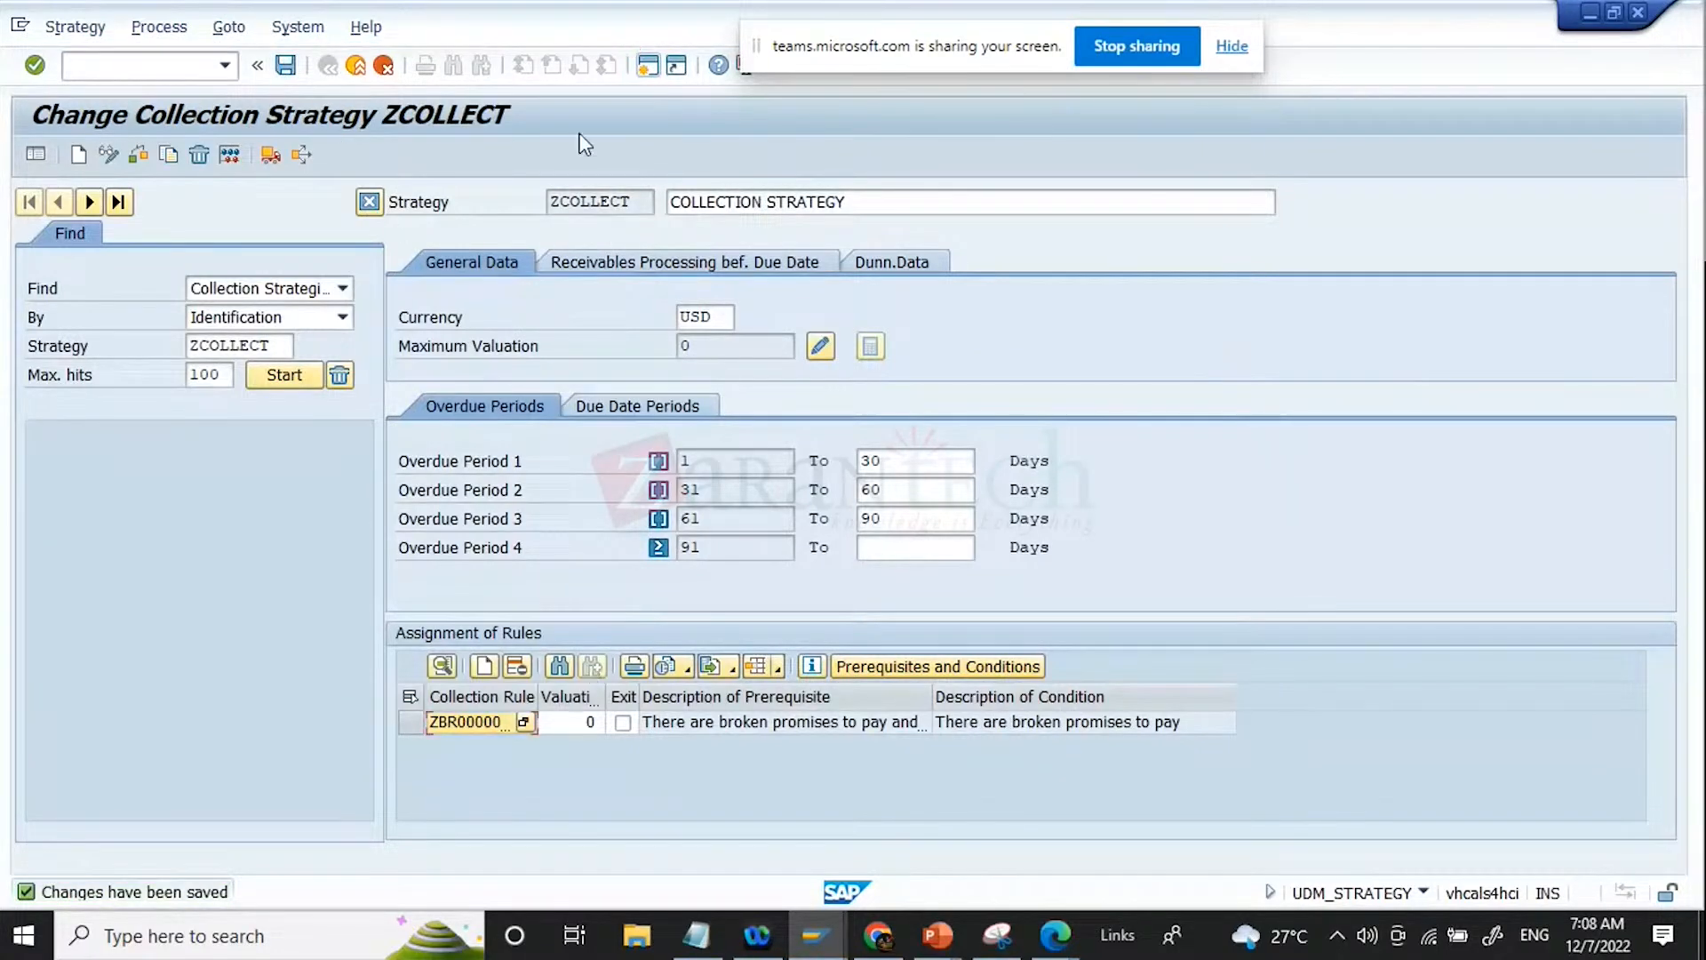
click(359, 67)
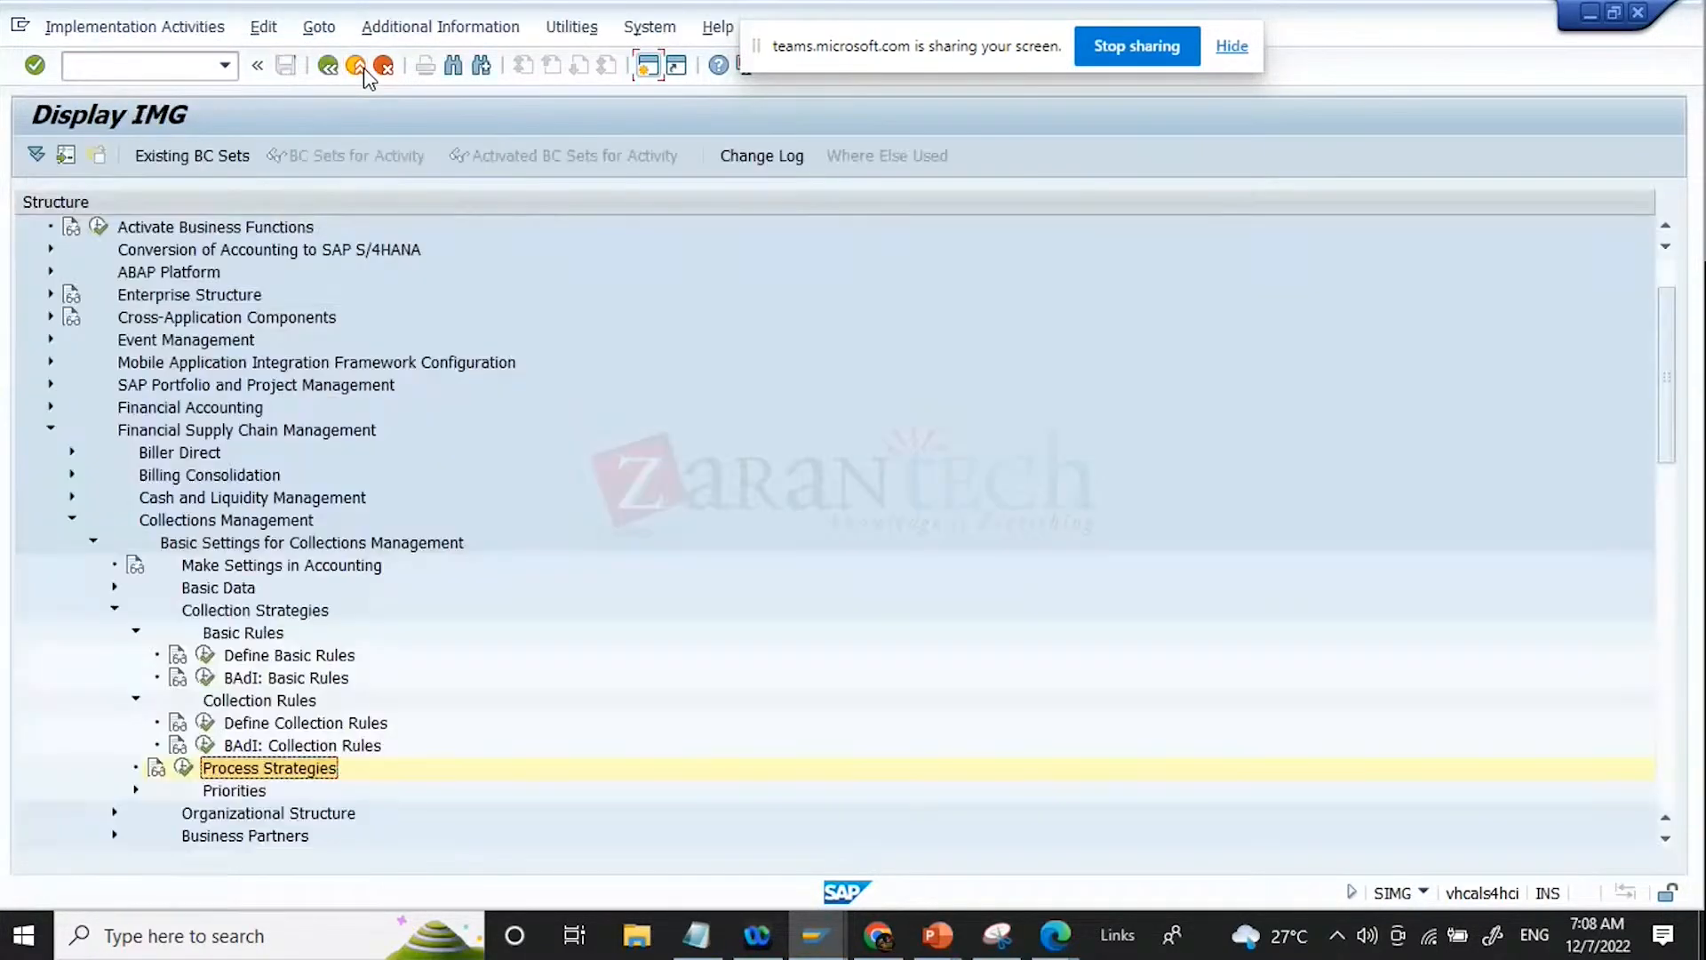
Step: Open the attributes of selection options for basic rule ZBR0000003 in the Define Basic Rules activity
click(205, 662)
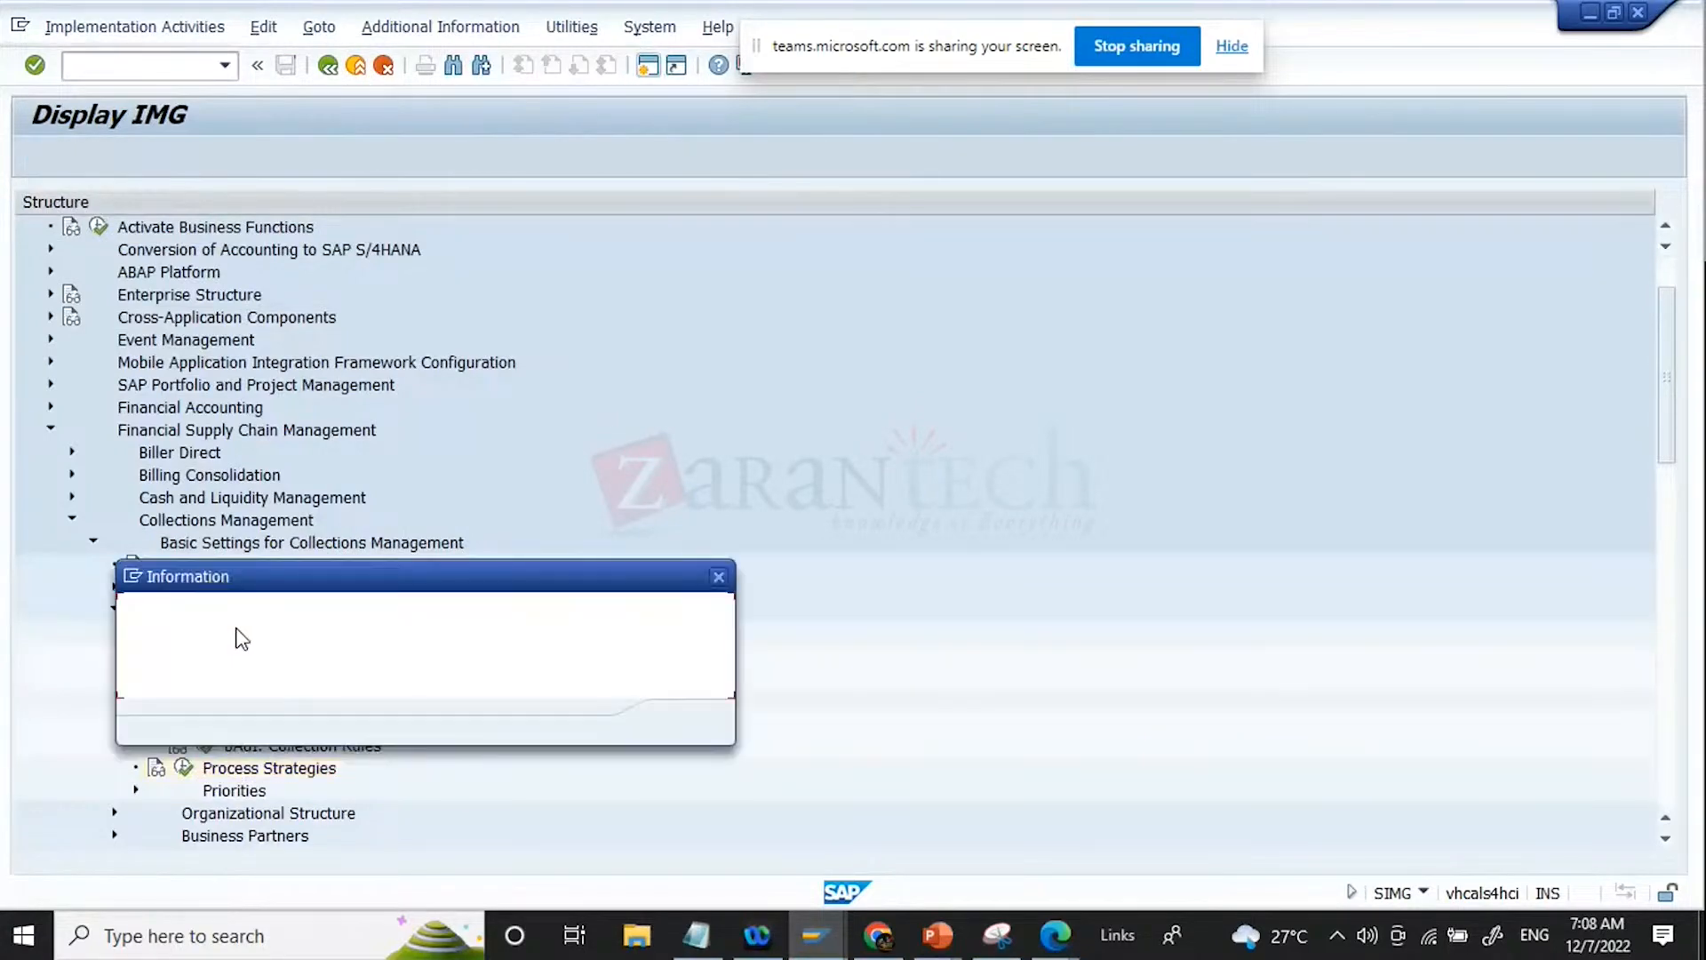
key(Return)
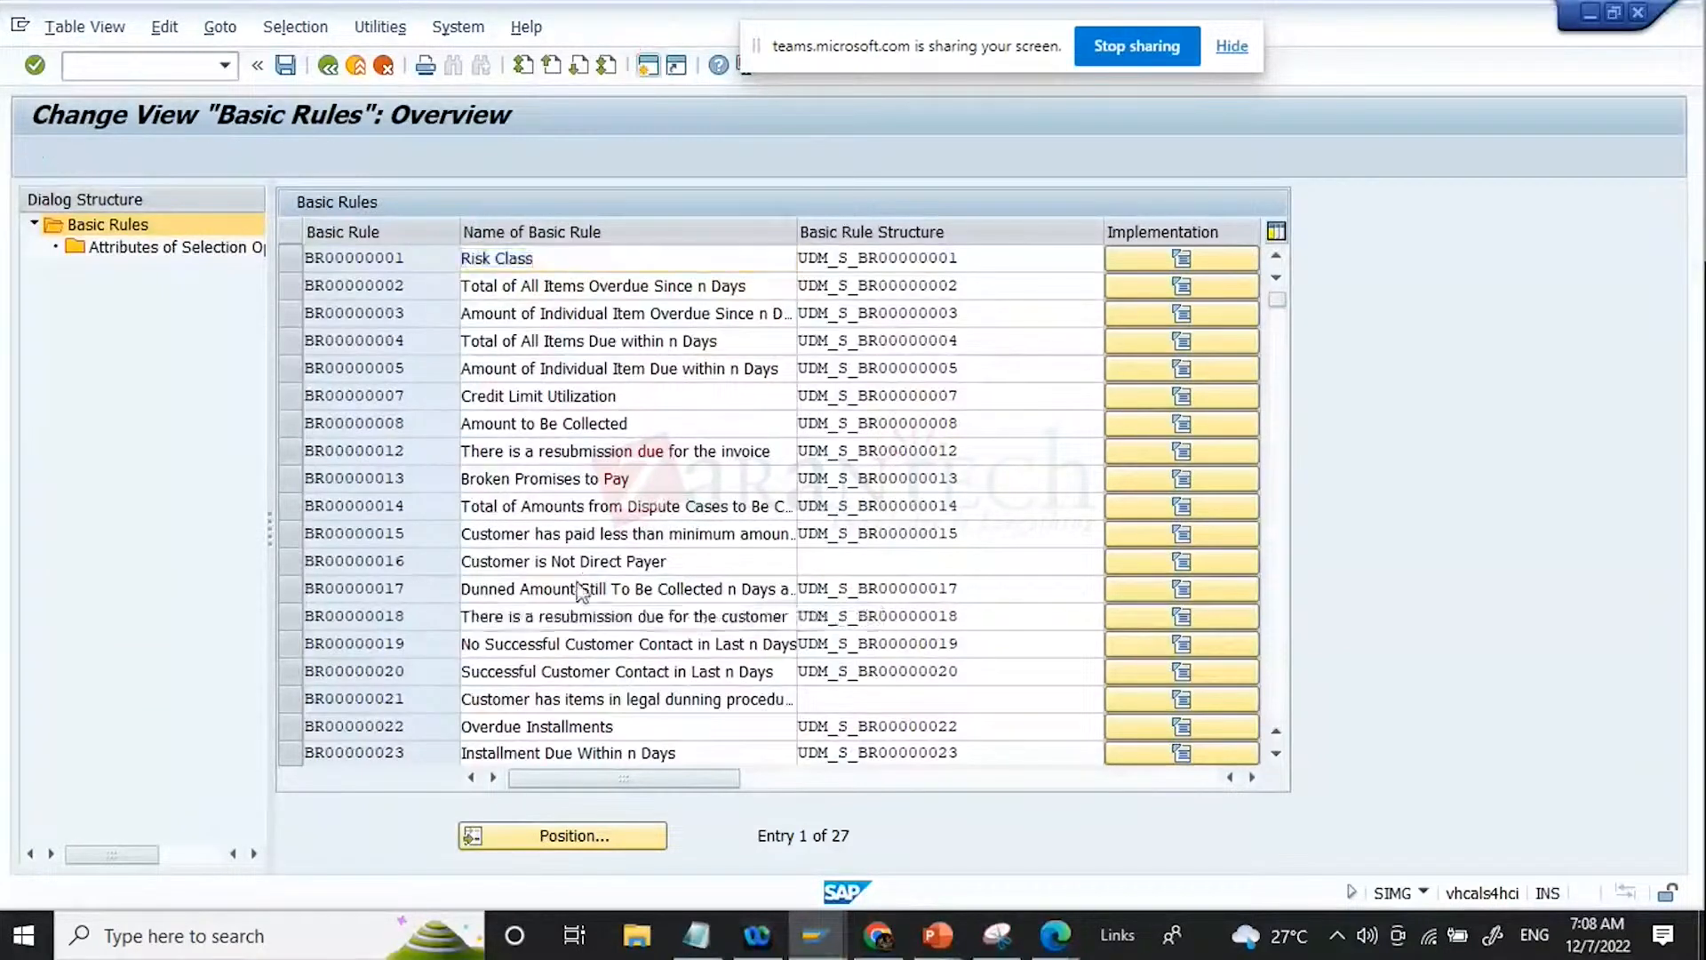
scroll(579, 583, down, 7)
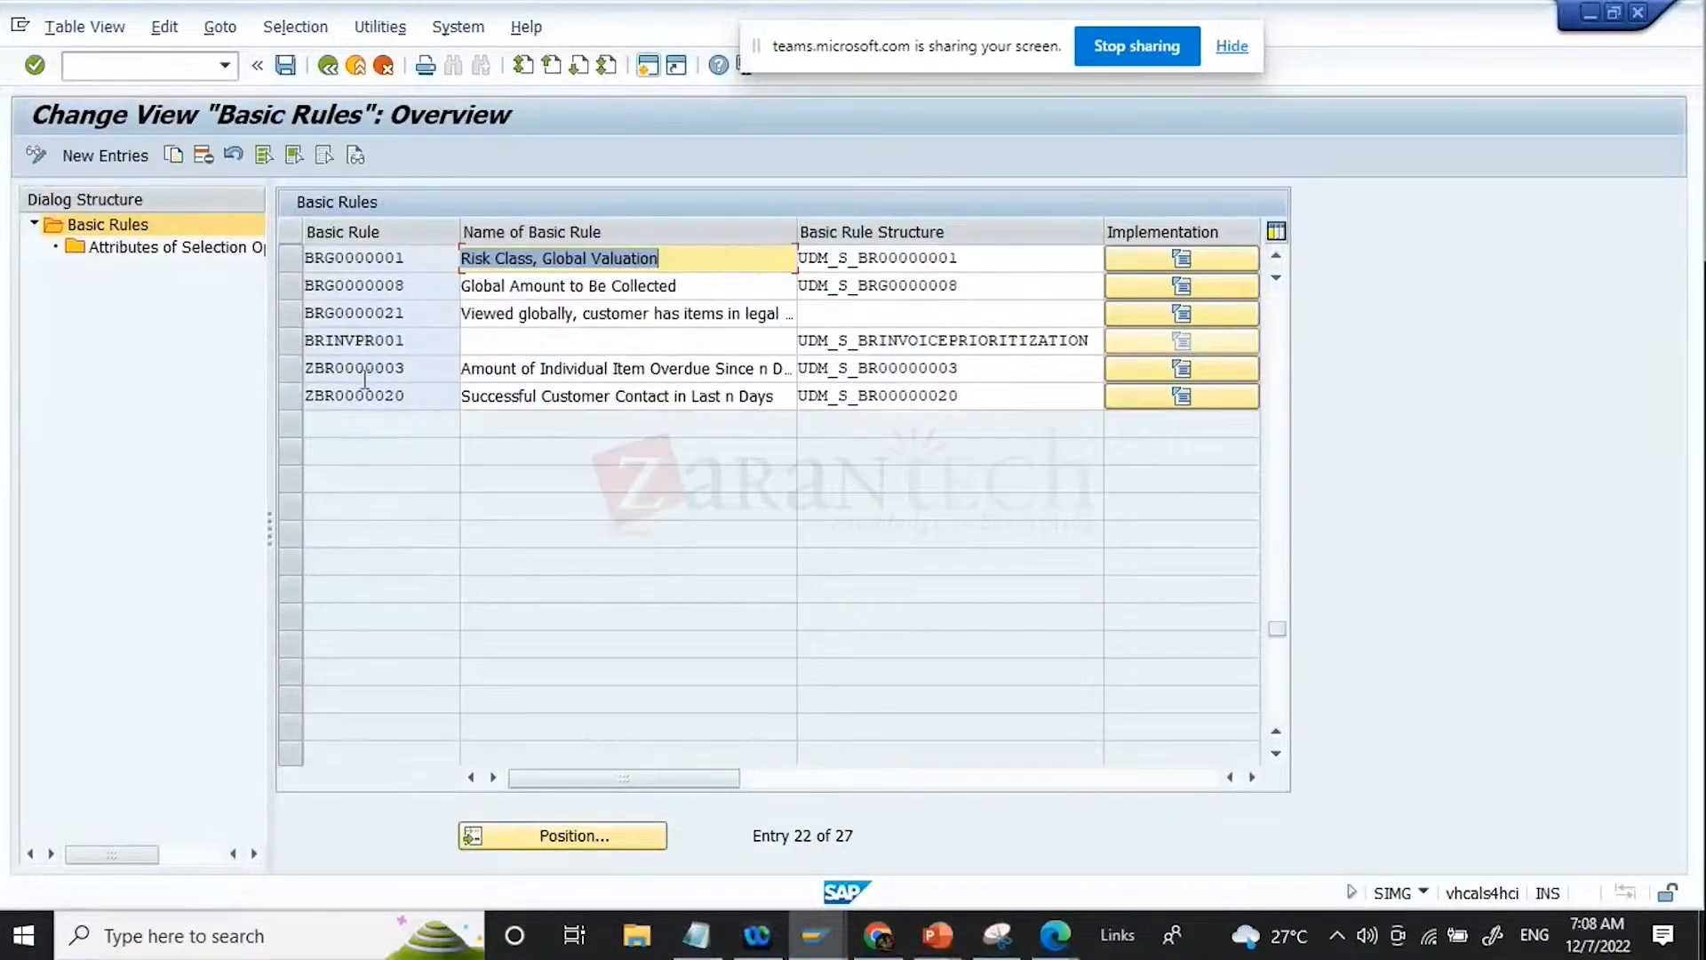
click(365, 371)
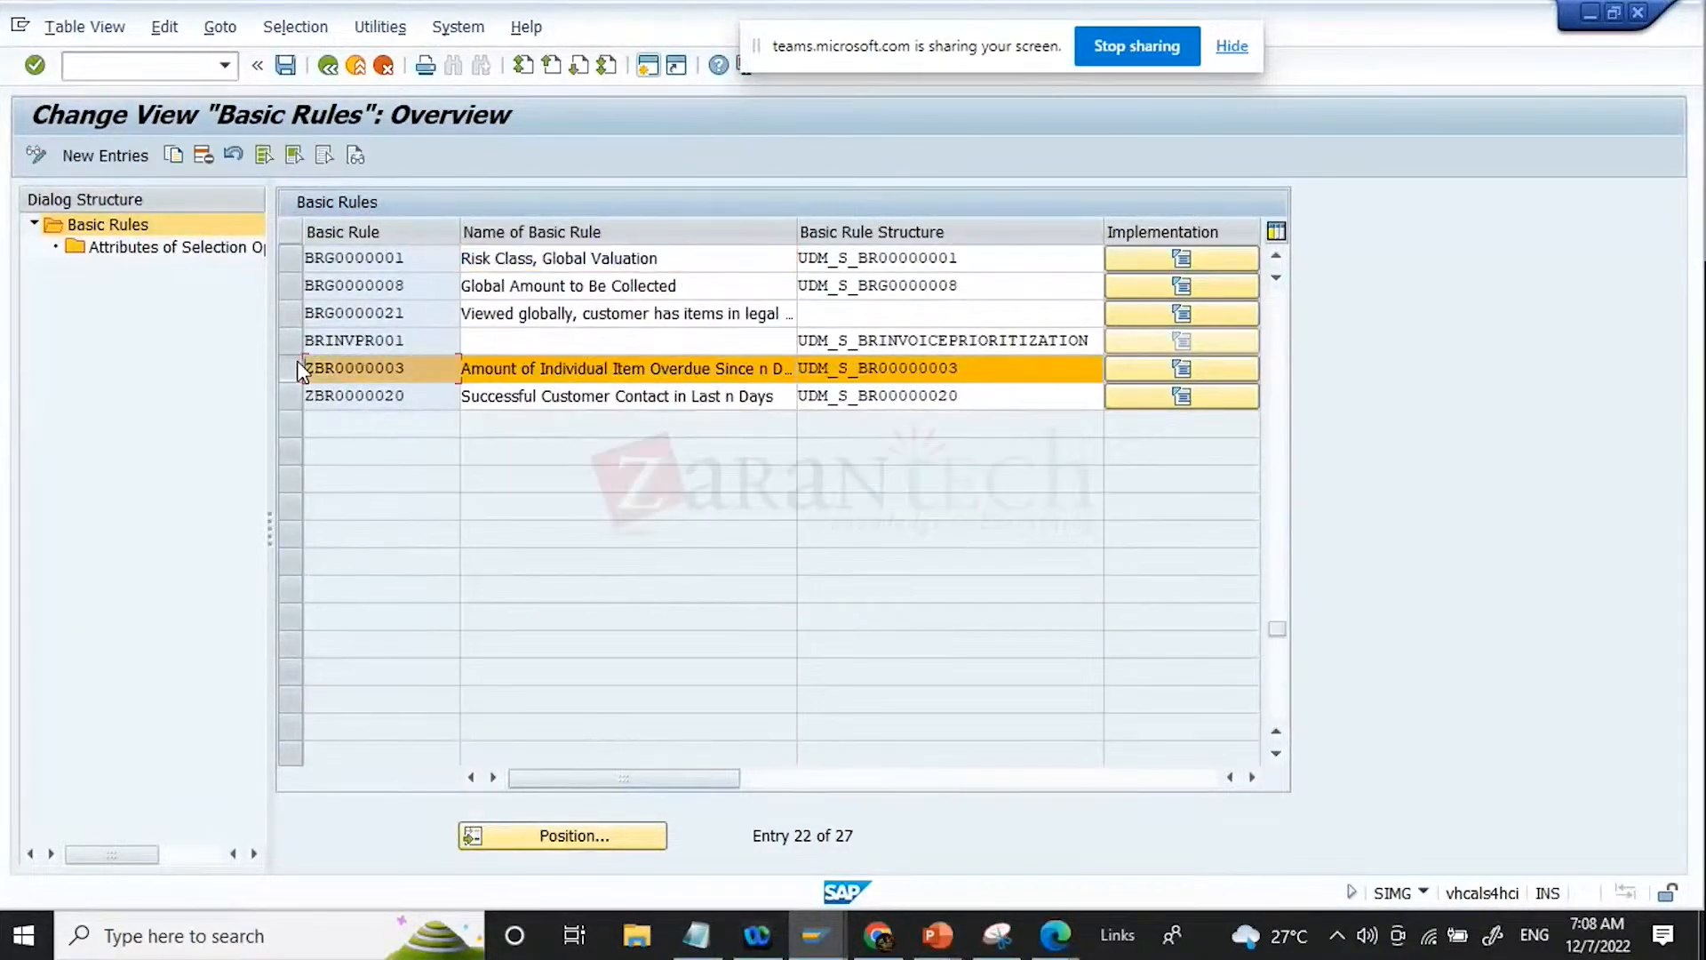
double_click(111, 249)
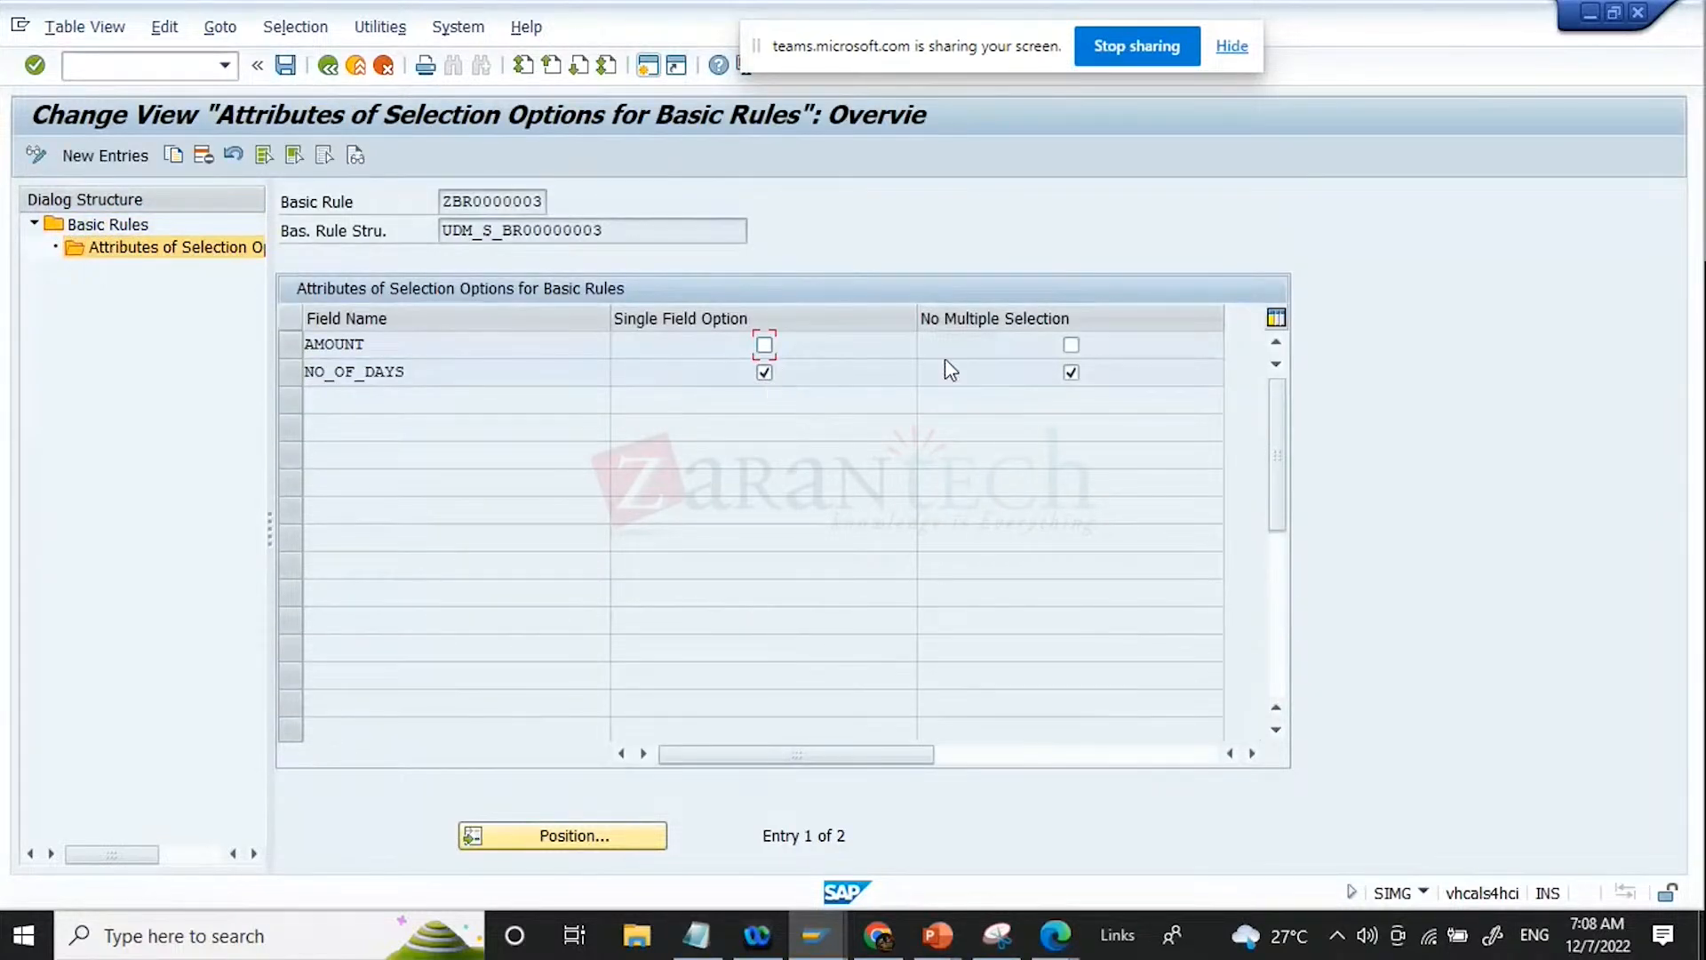
Step: Clear No Multiple Selection for the NO_OF_DAYS field of ZBR0000003, save the change and return to the IMG structure
click(1070, 373)
click(285, 67)
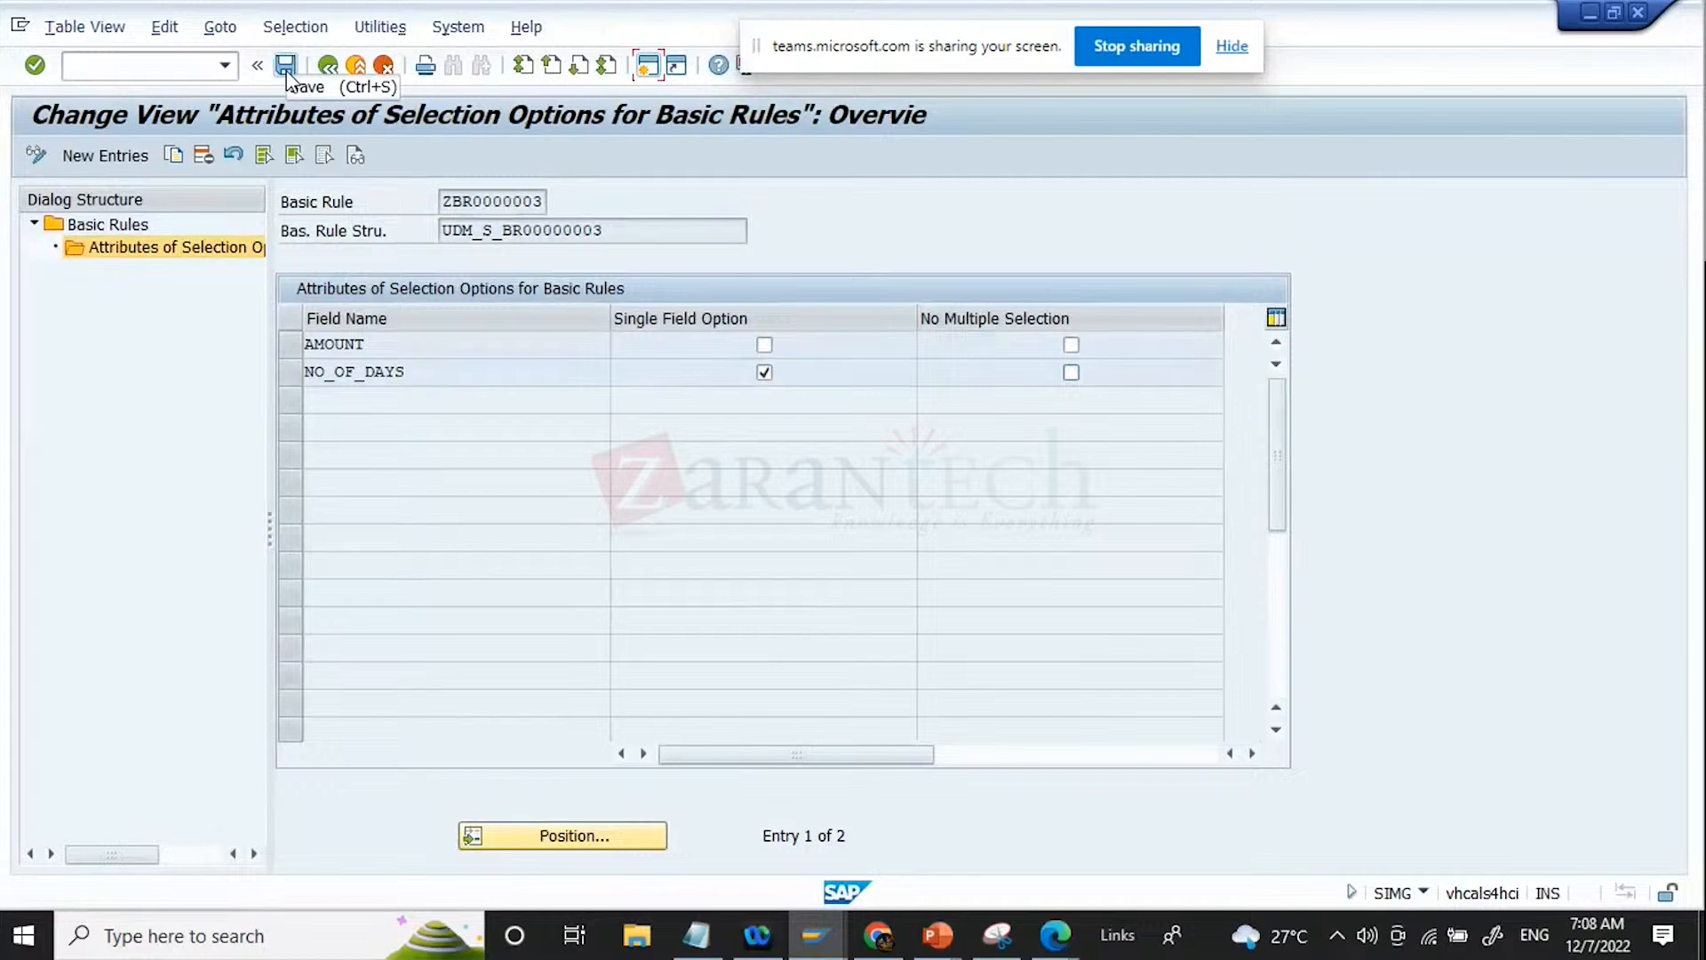
click(286, 71)
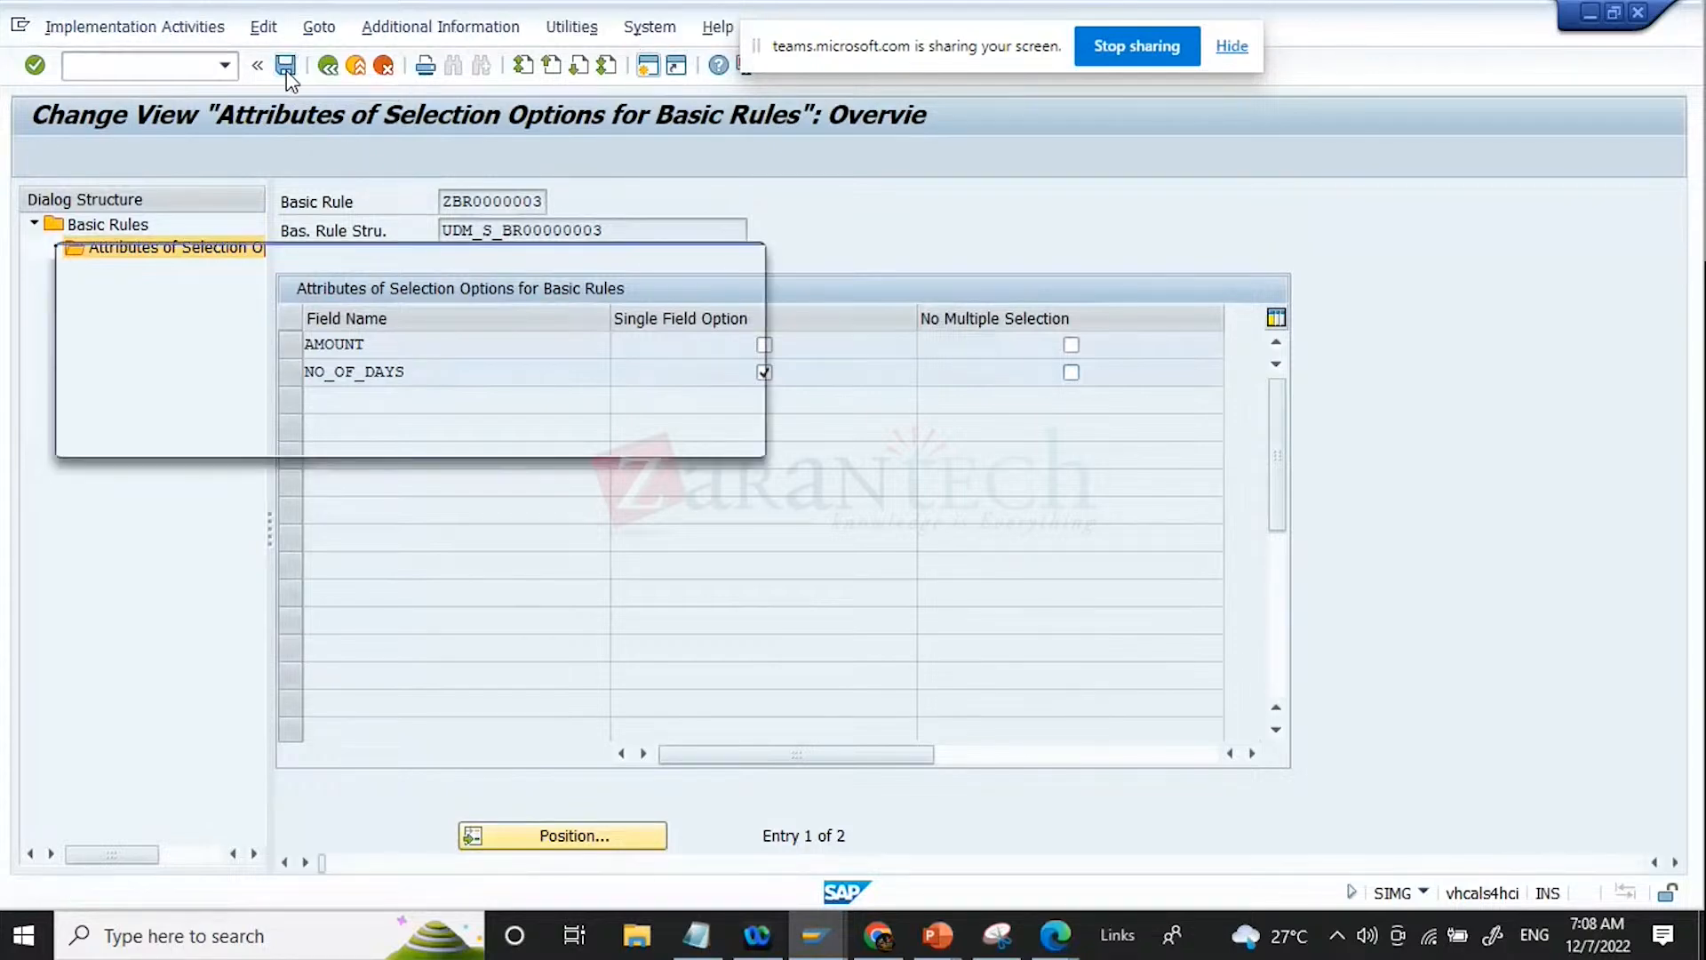
key(Return)
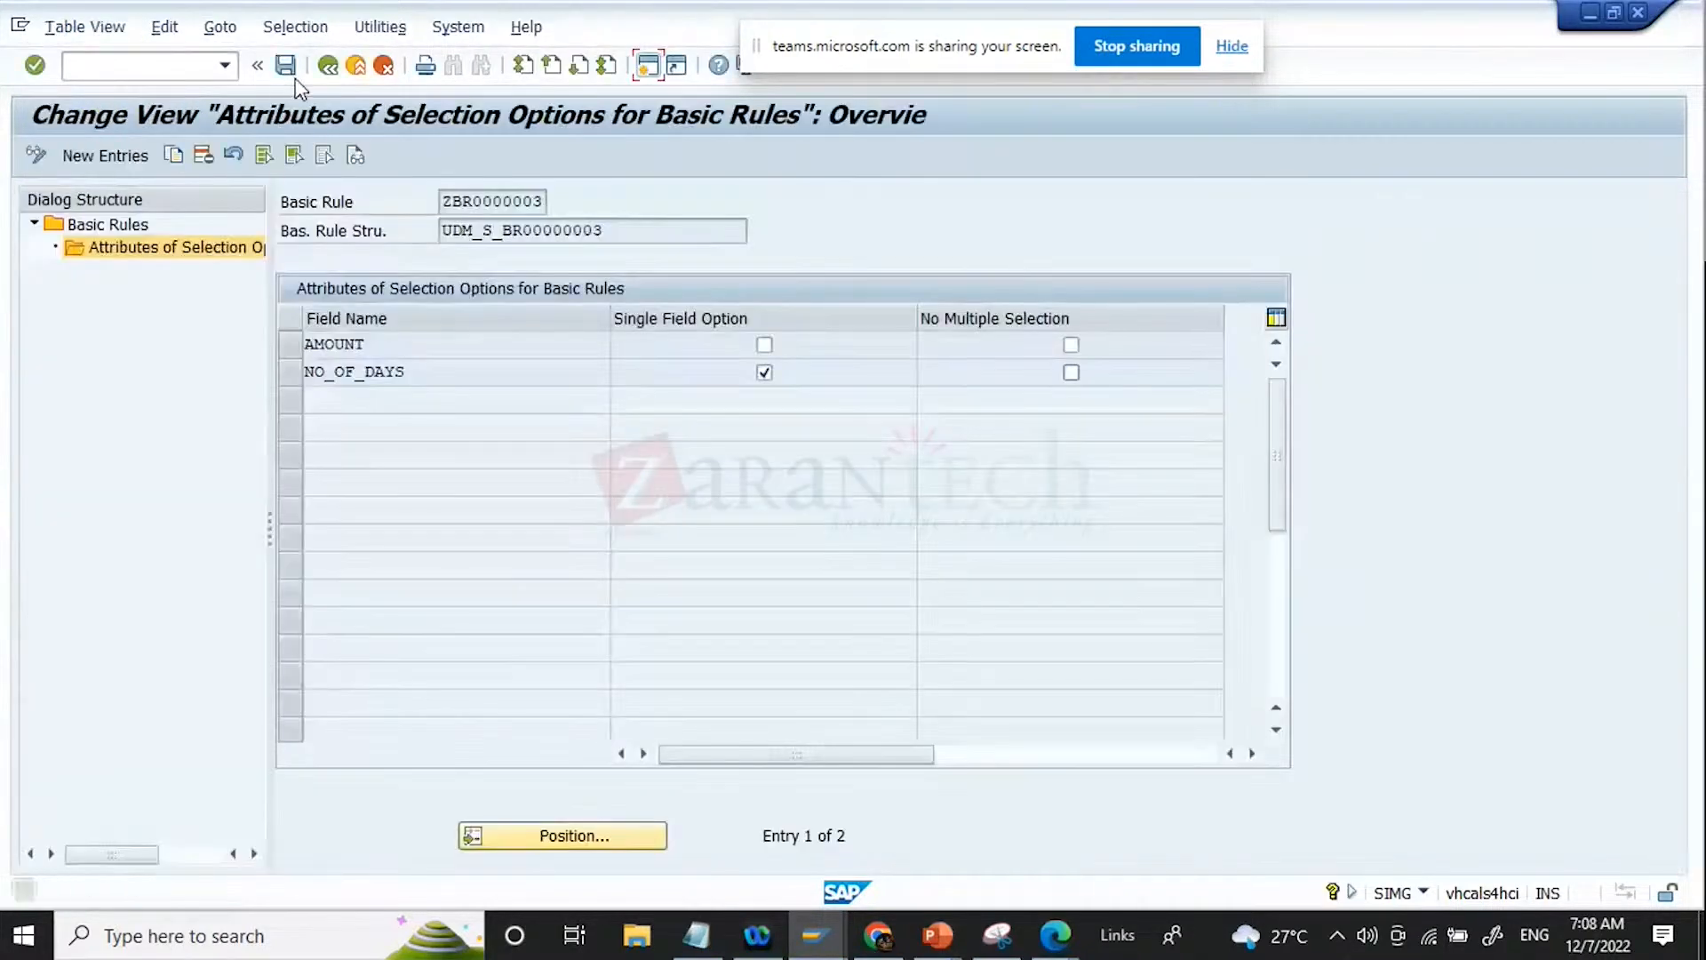
click(328, 67)
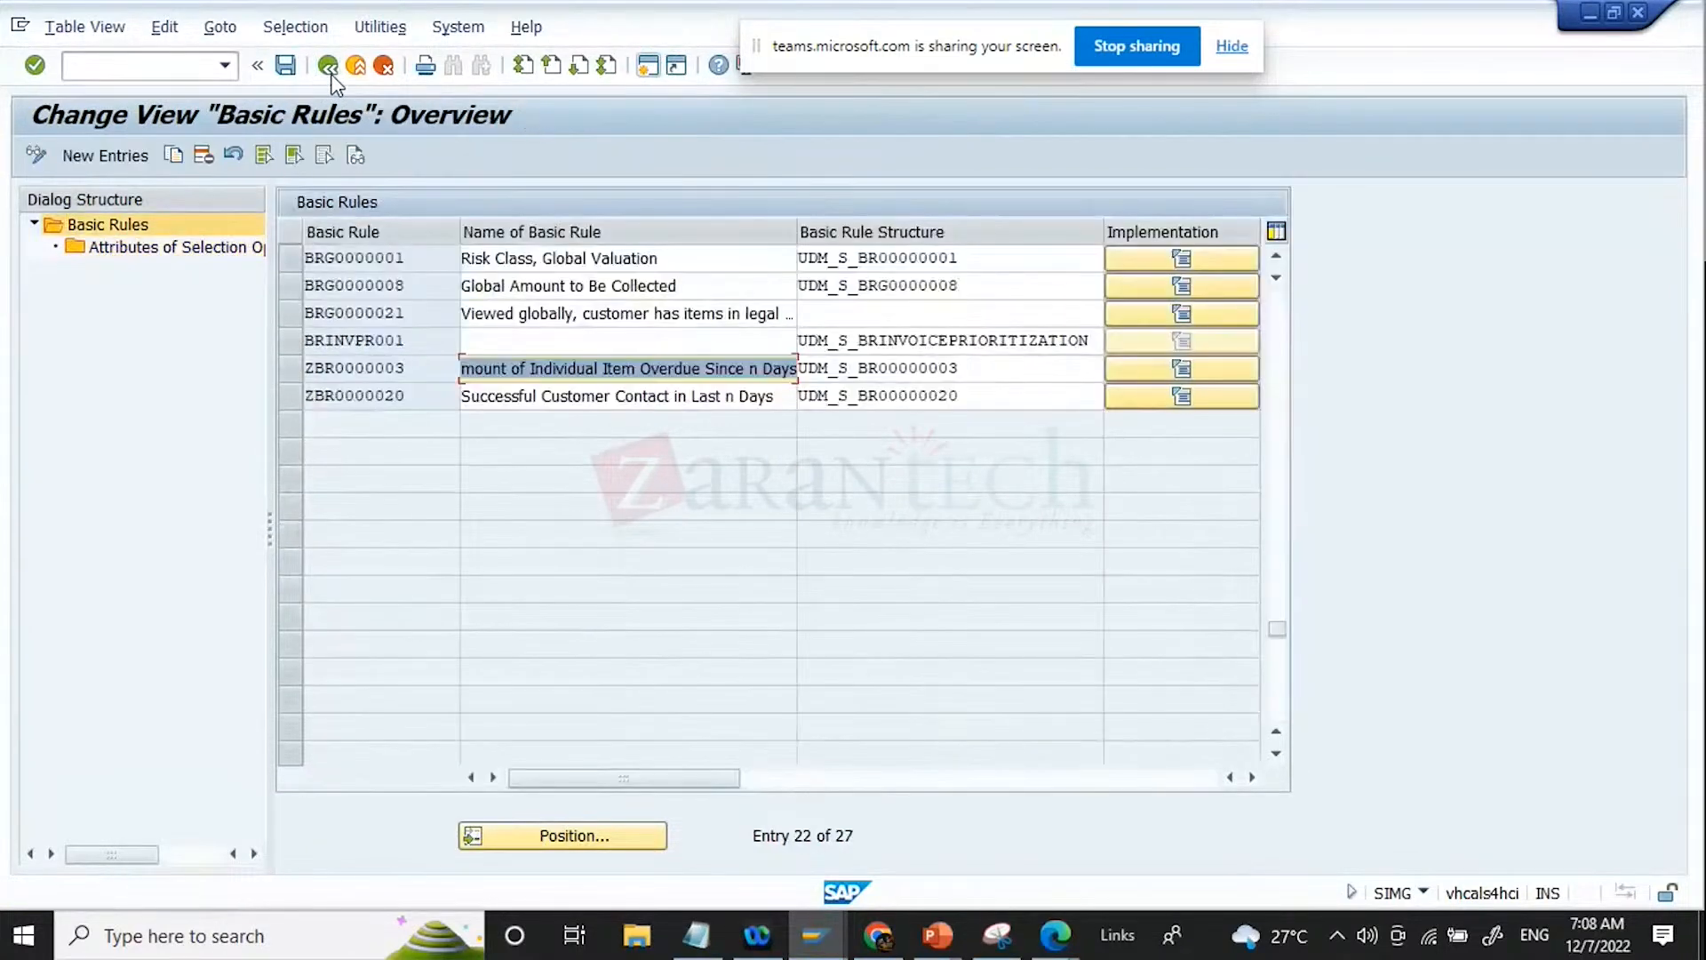
click(329, 68)
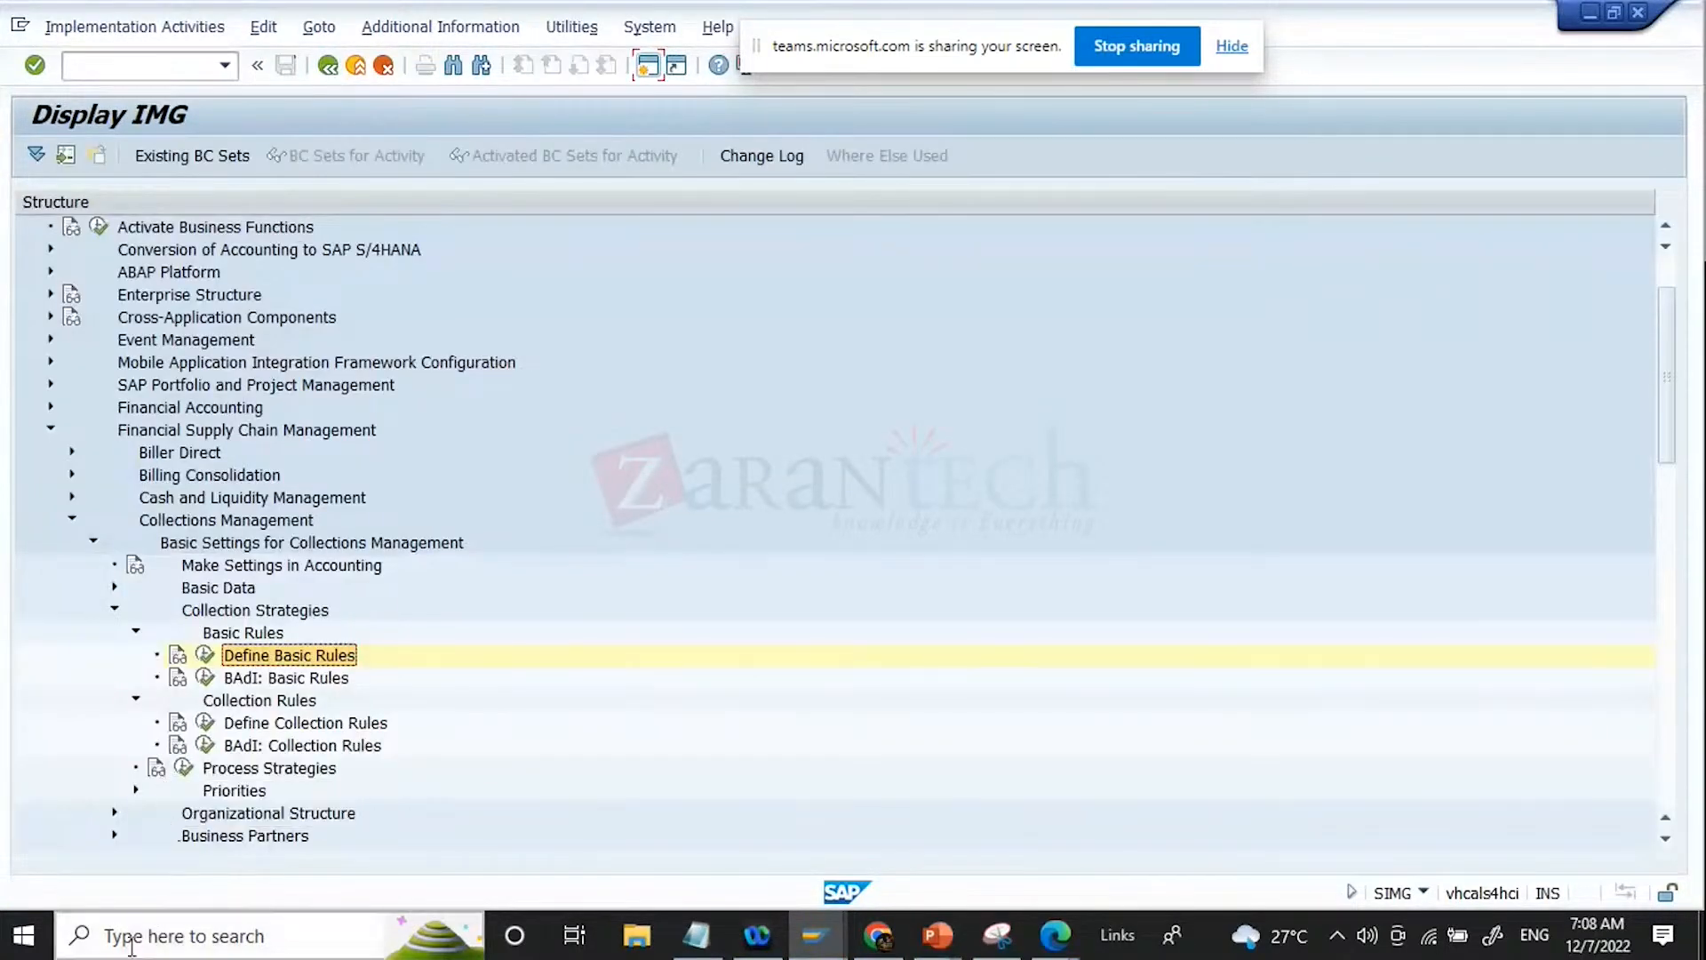
Step: Open the Process Strategies activity and search for collection strategy ZCOLLECT
click(184, 767)
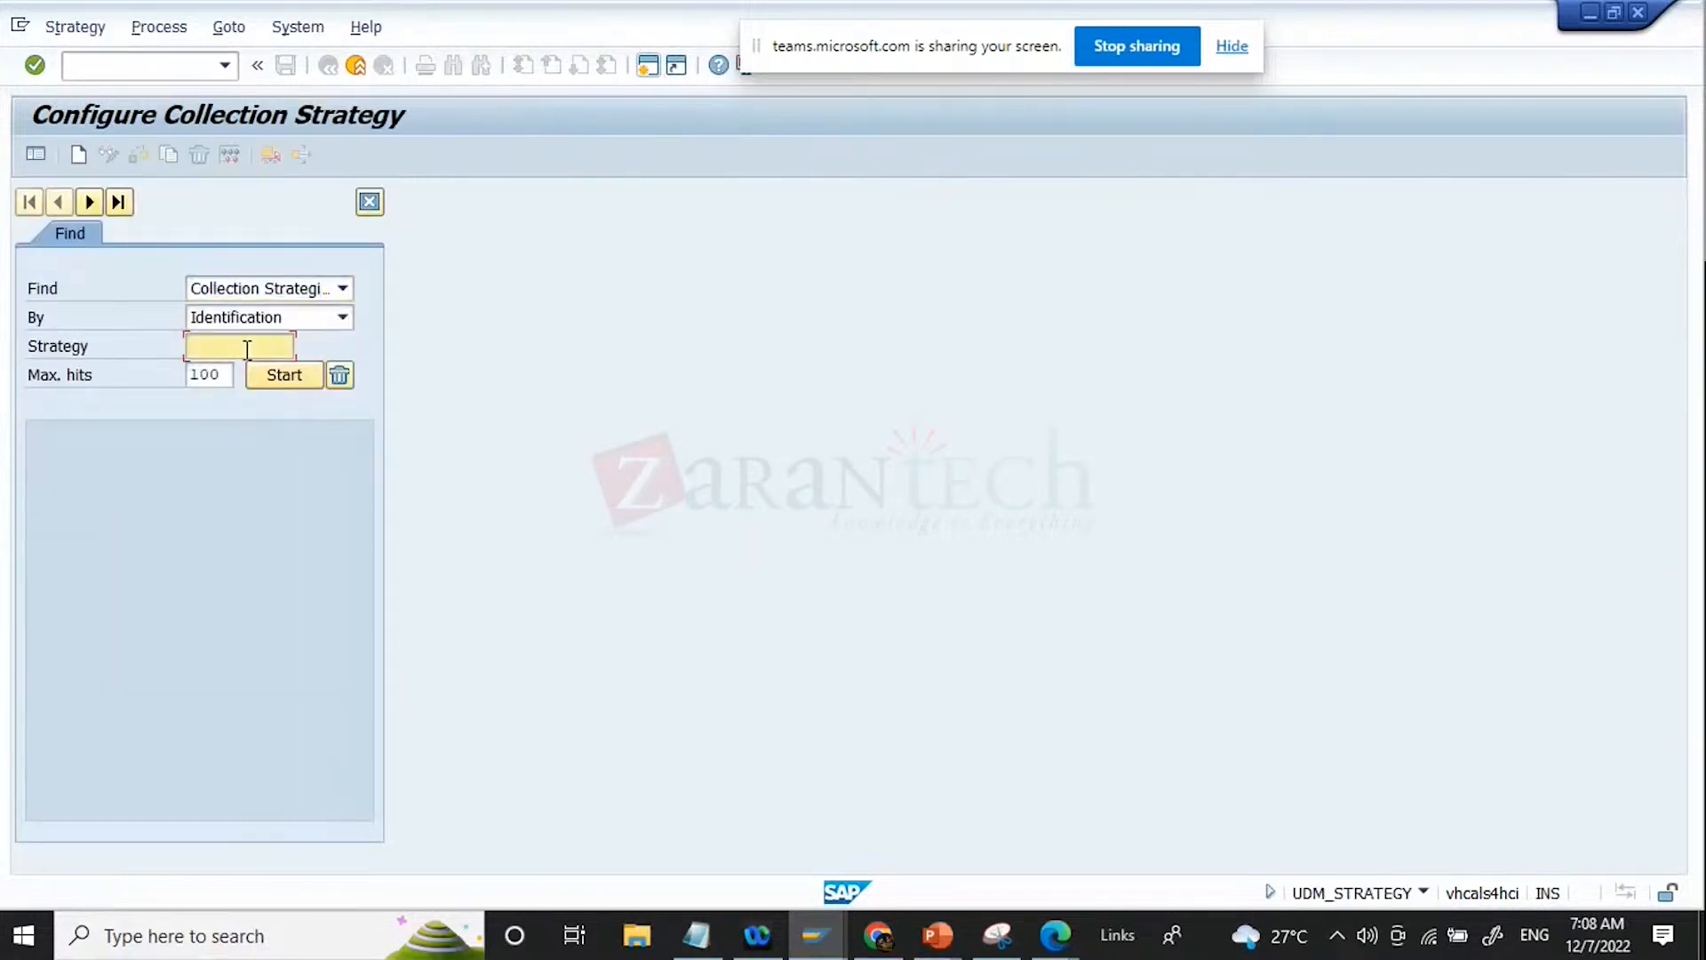
click(247, 349)
click(227, 372)
click(278, 375)
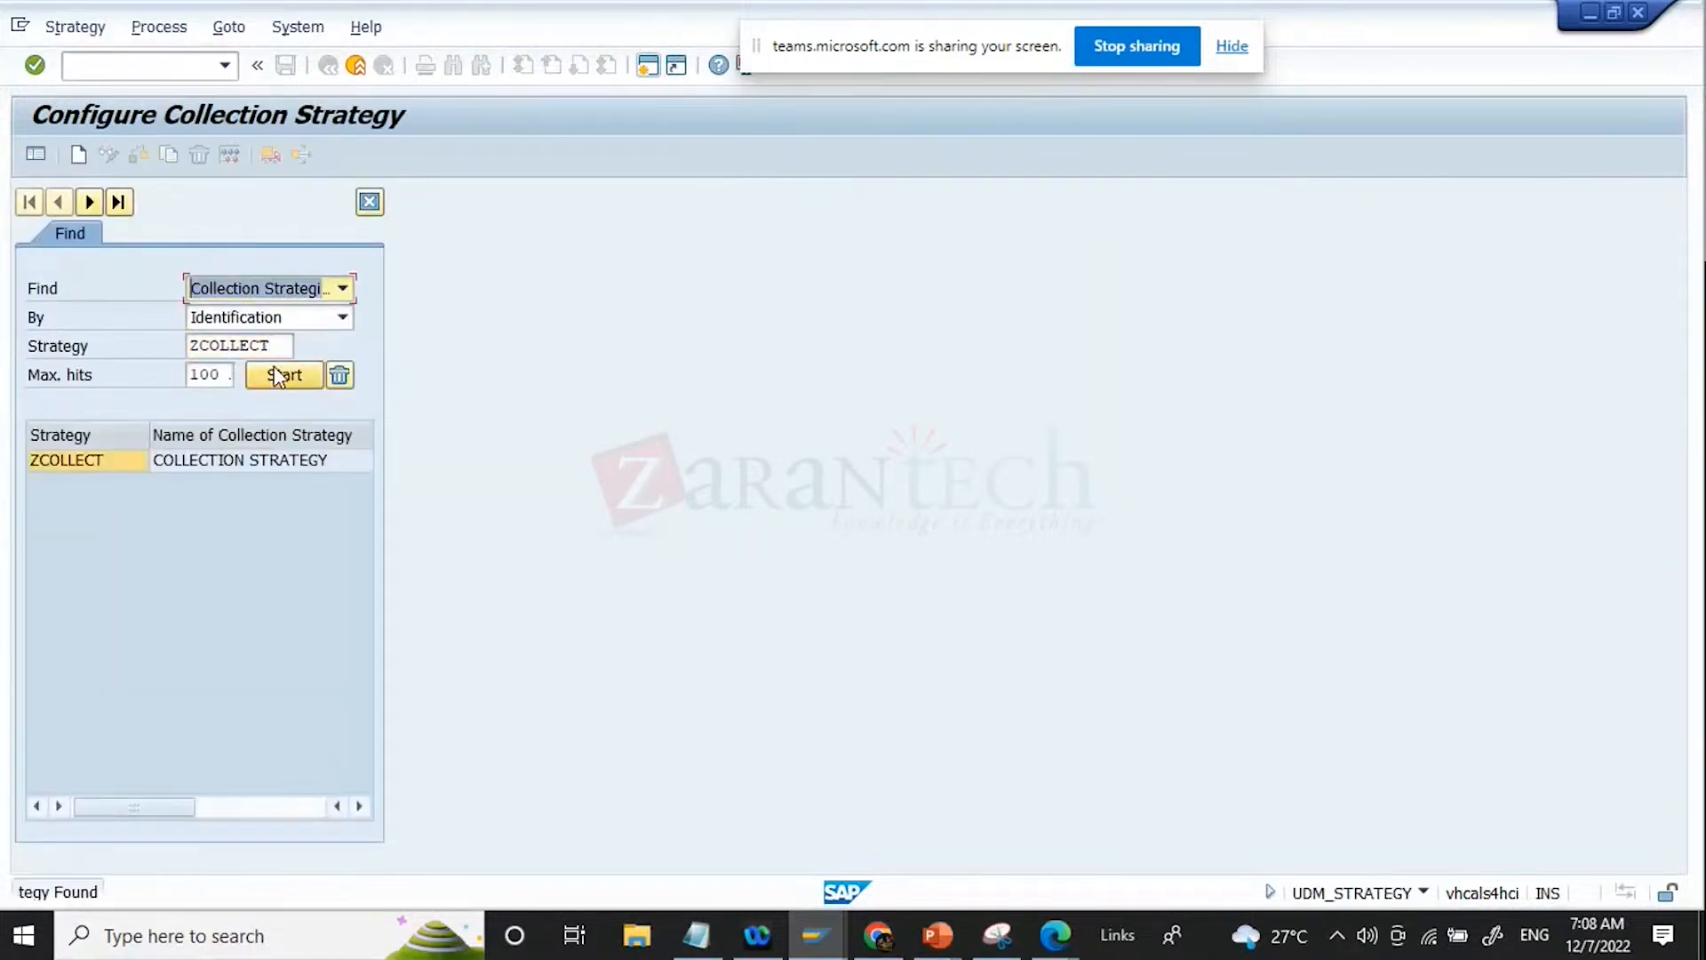
Step: Open collection strategy ZCOLLECT and review the prerequisites and conditions of its rule ZBR0000020
double_click(105, 459)
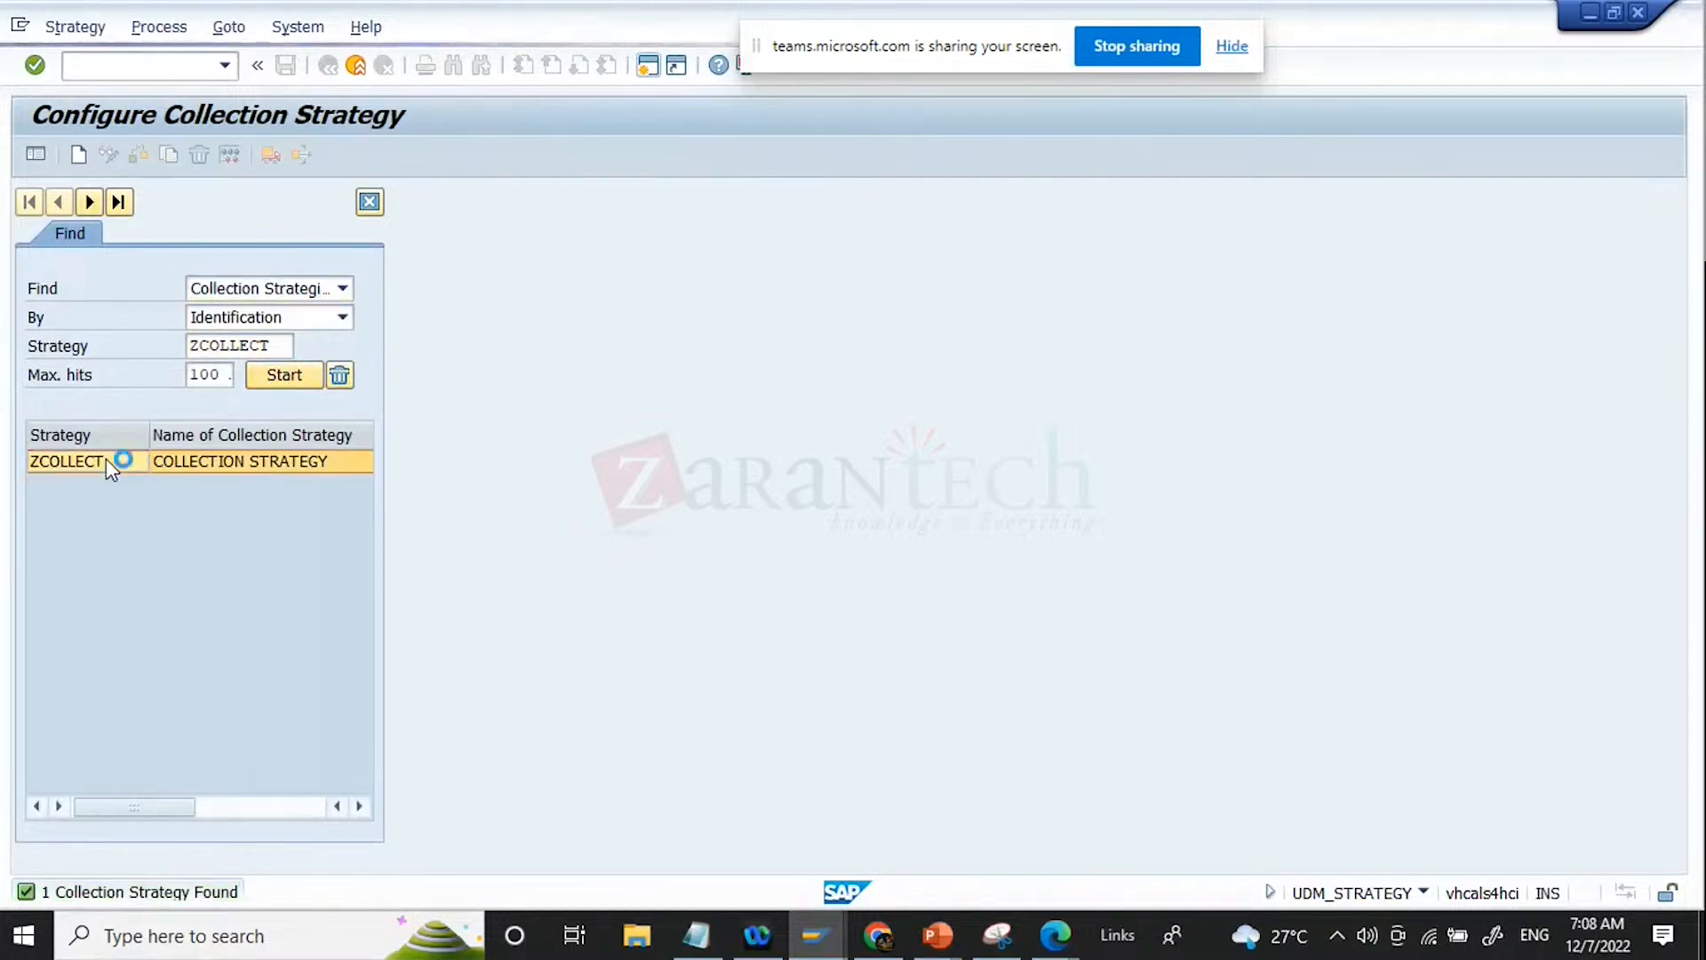
click(492, 723)
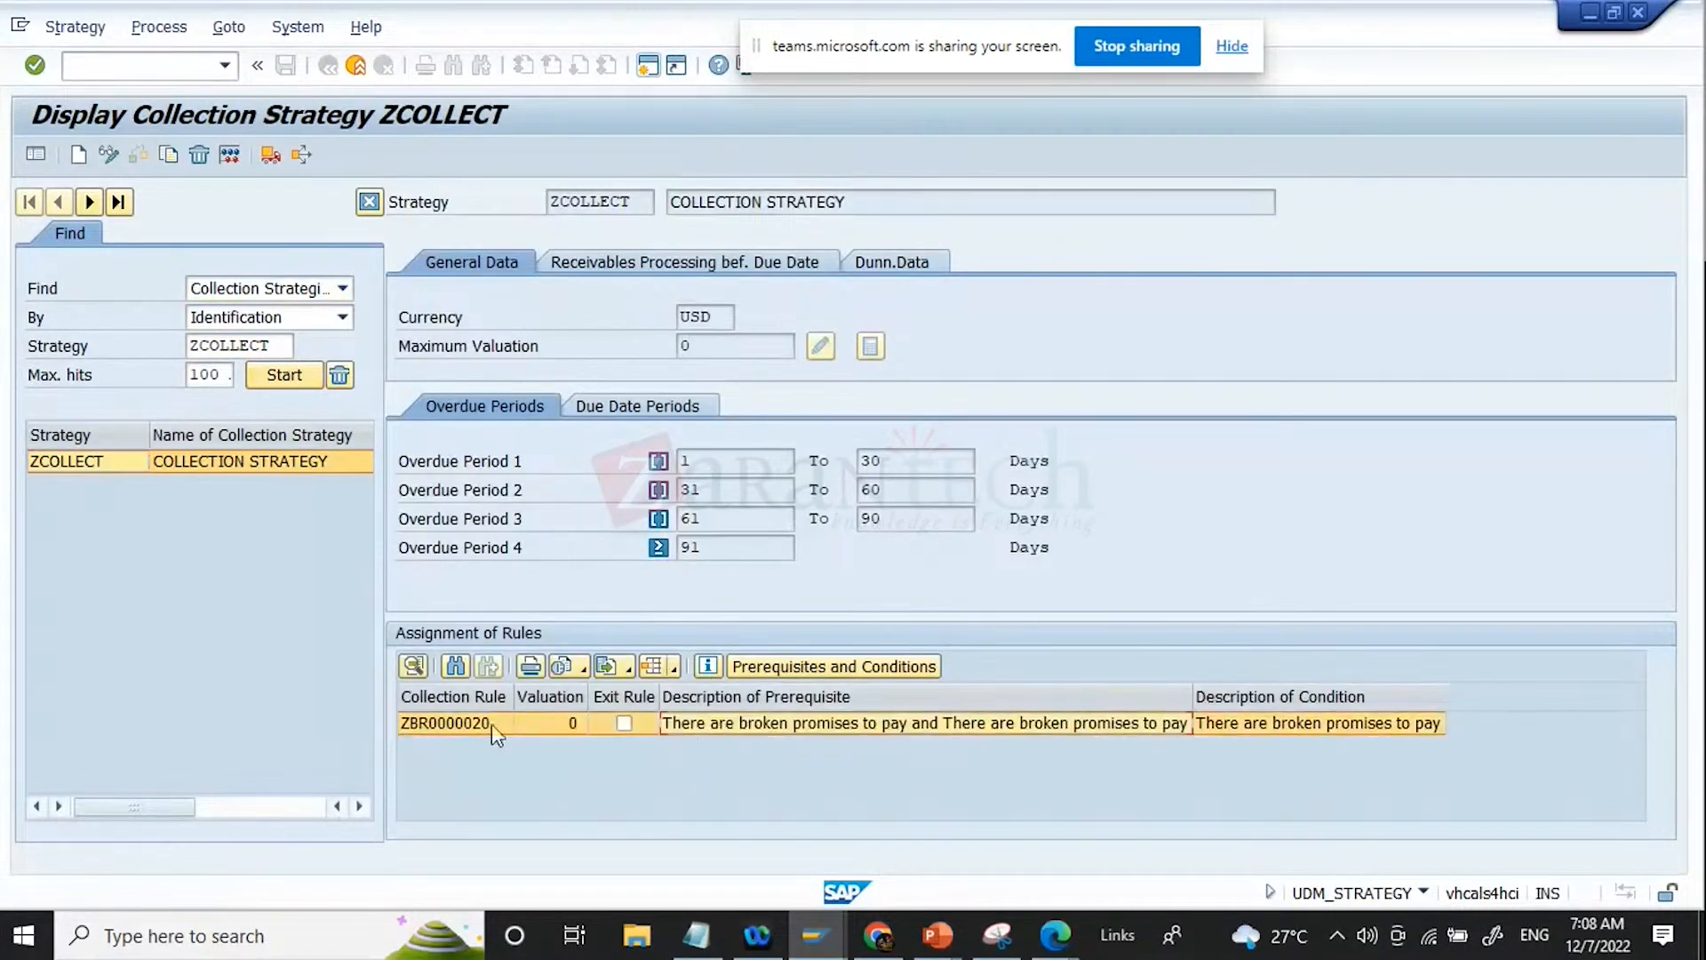
click(785, 670)
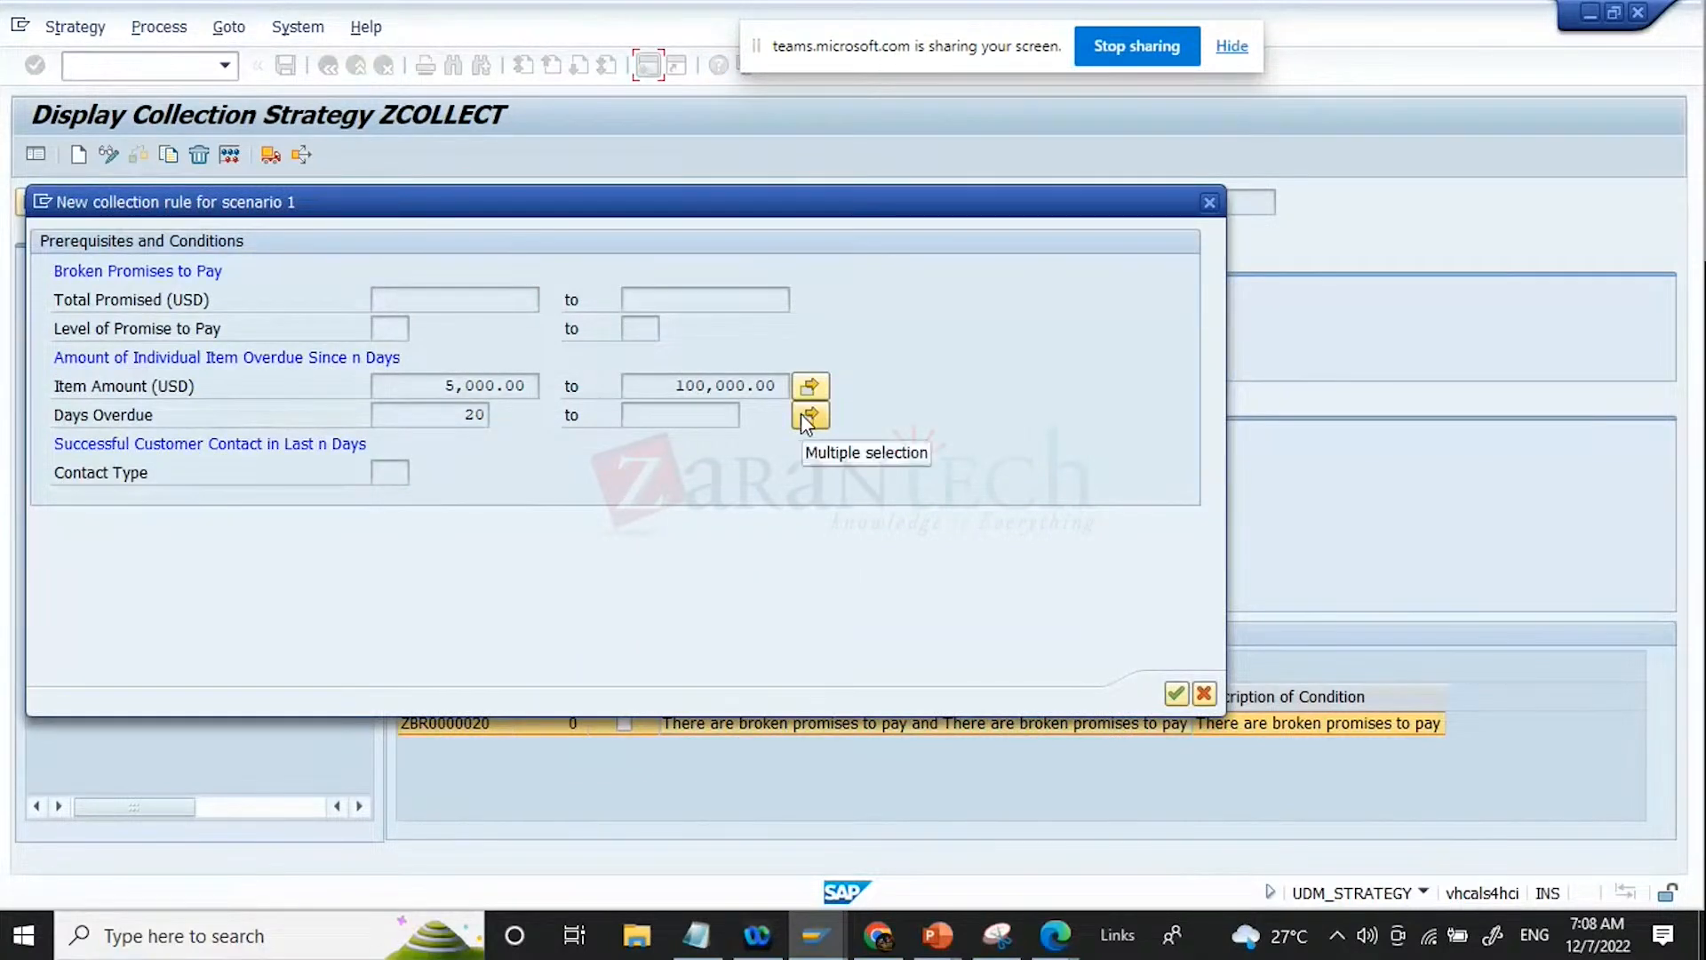
click(1203, 695)
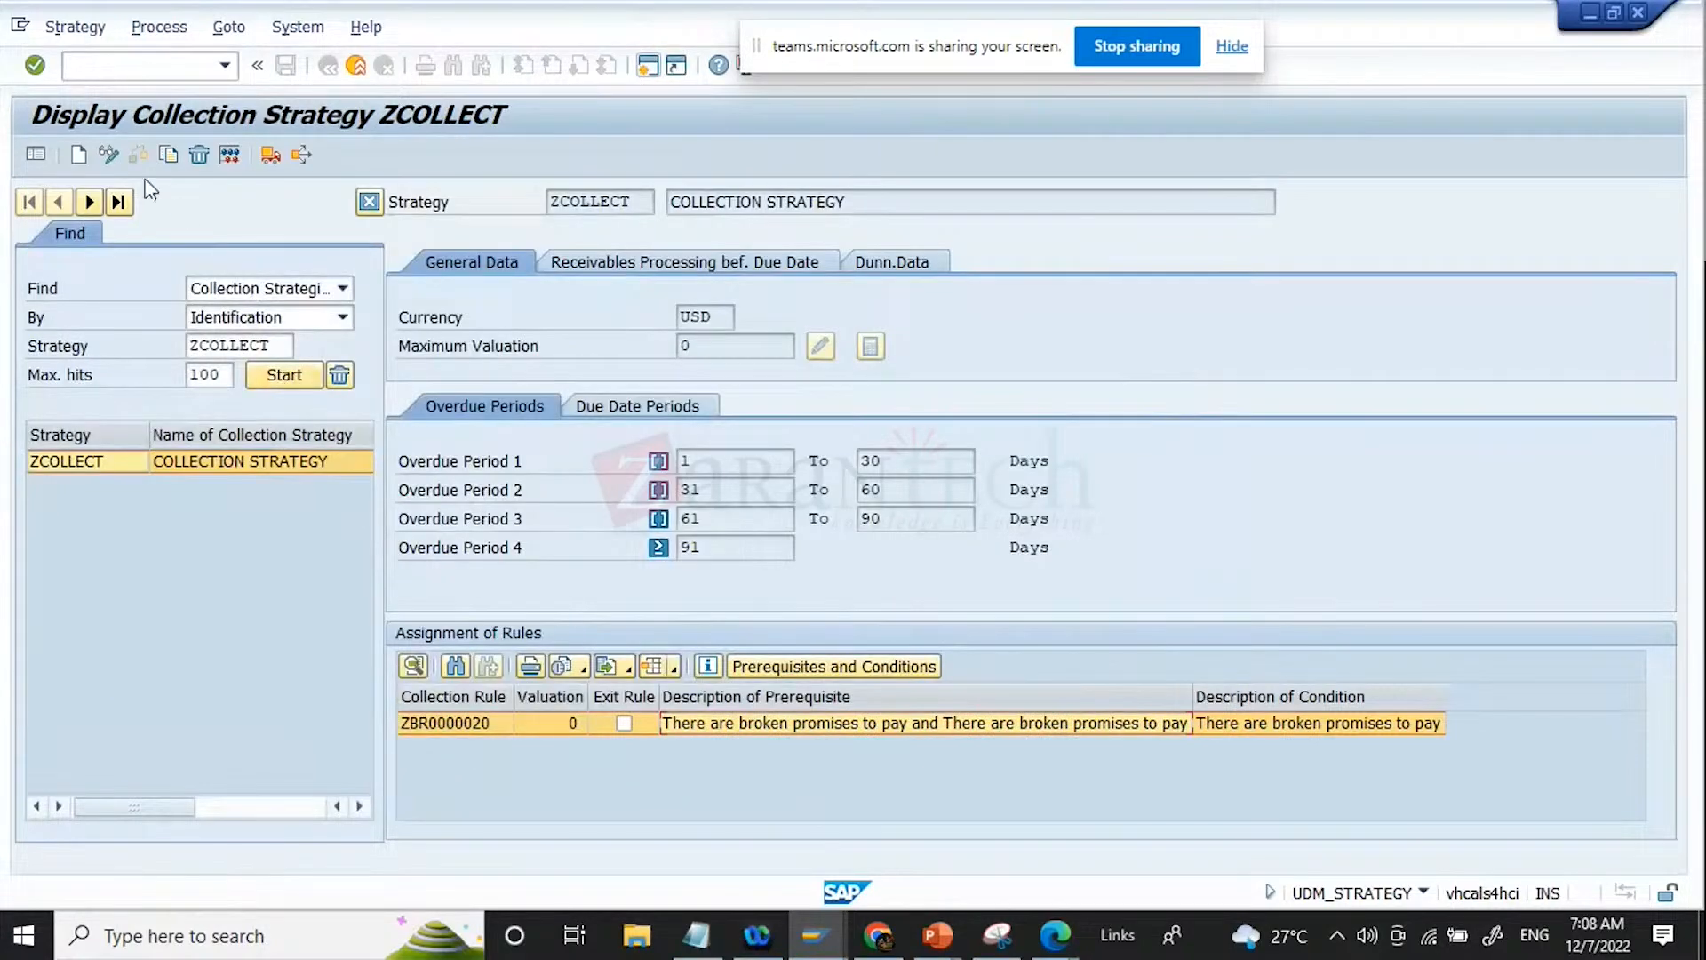
Step: In change mode, set the Days Overdue selection option of rule ZBR0000020 to Greater Than or Equal To and apply it
click(107, 157)
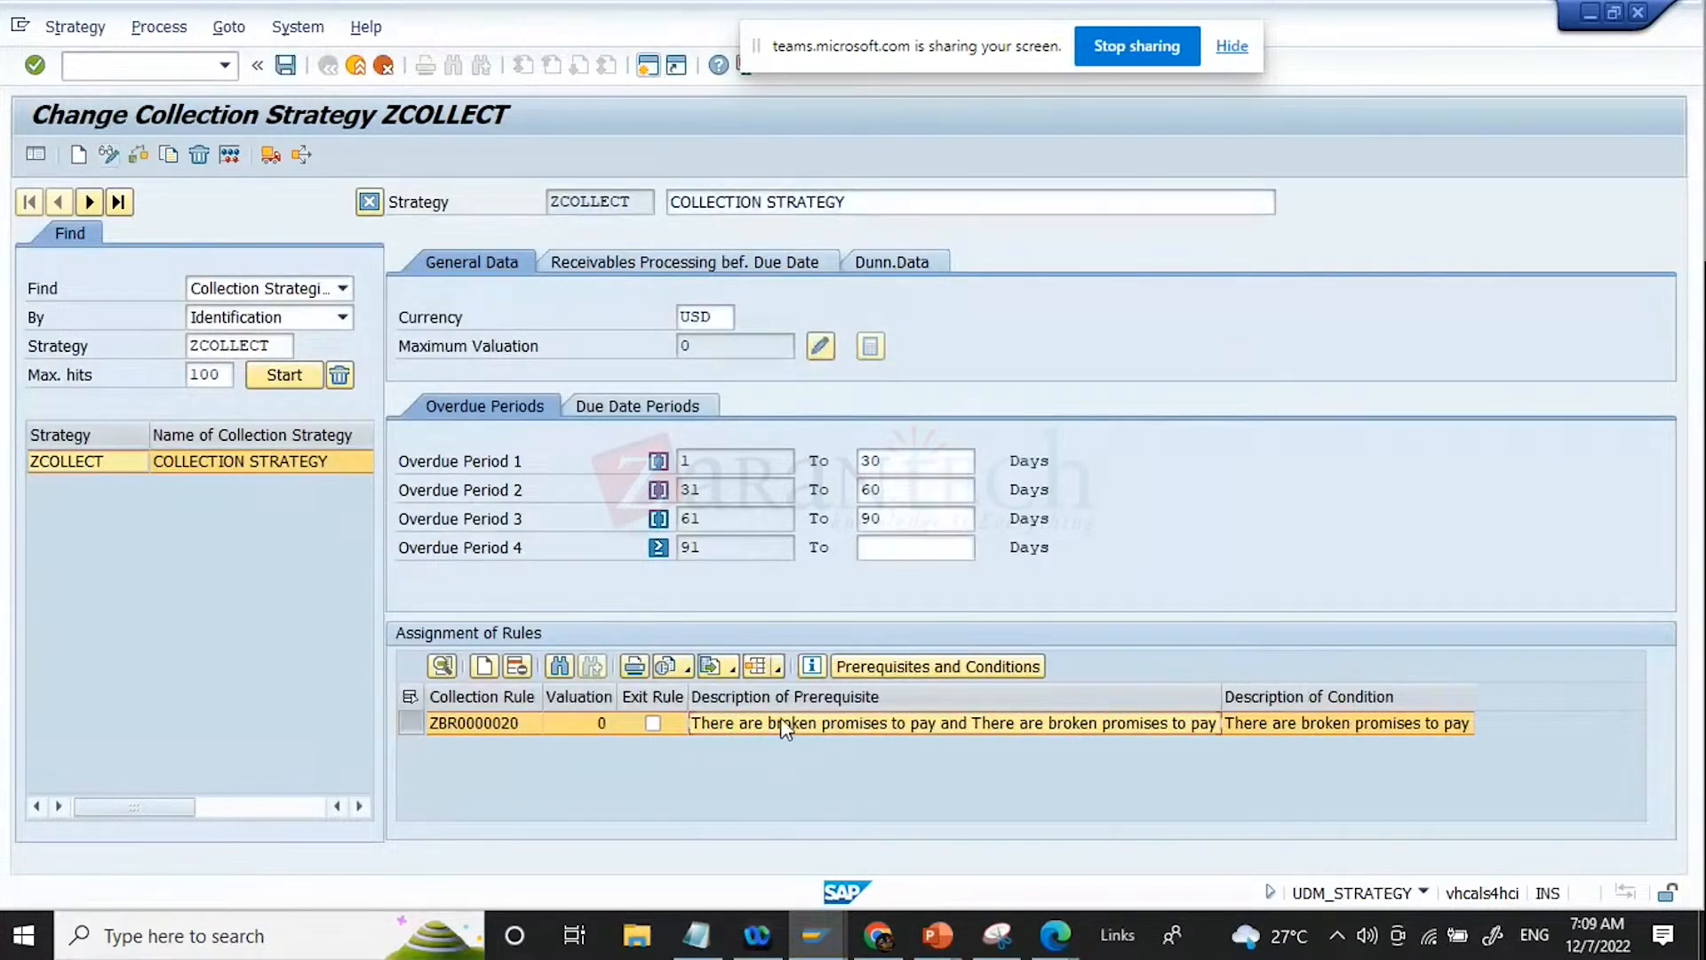
double_click(947, 722)
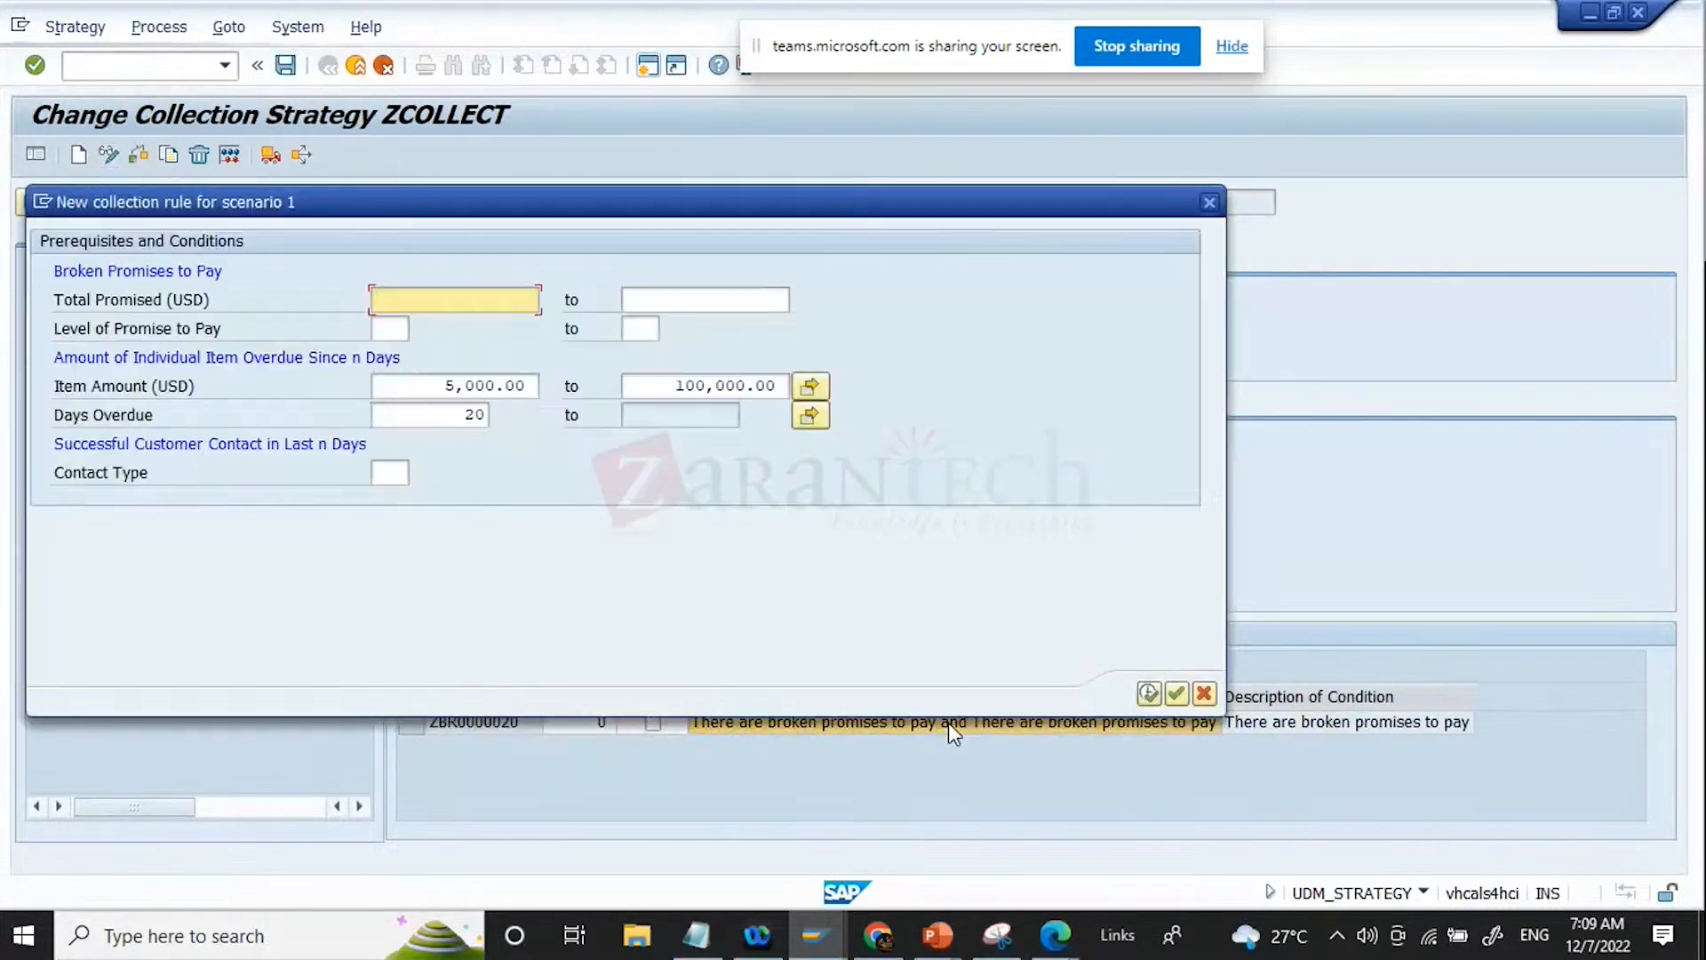
double_click(462, 418)
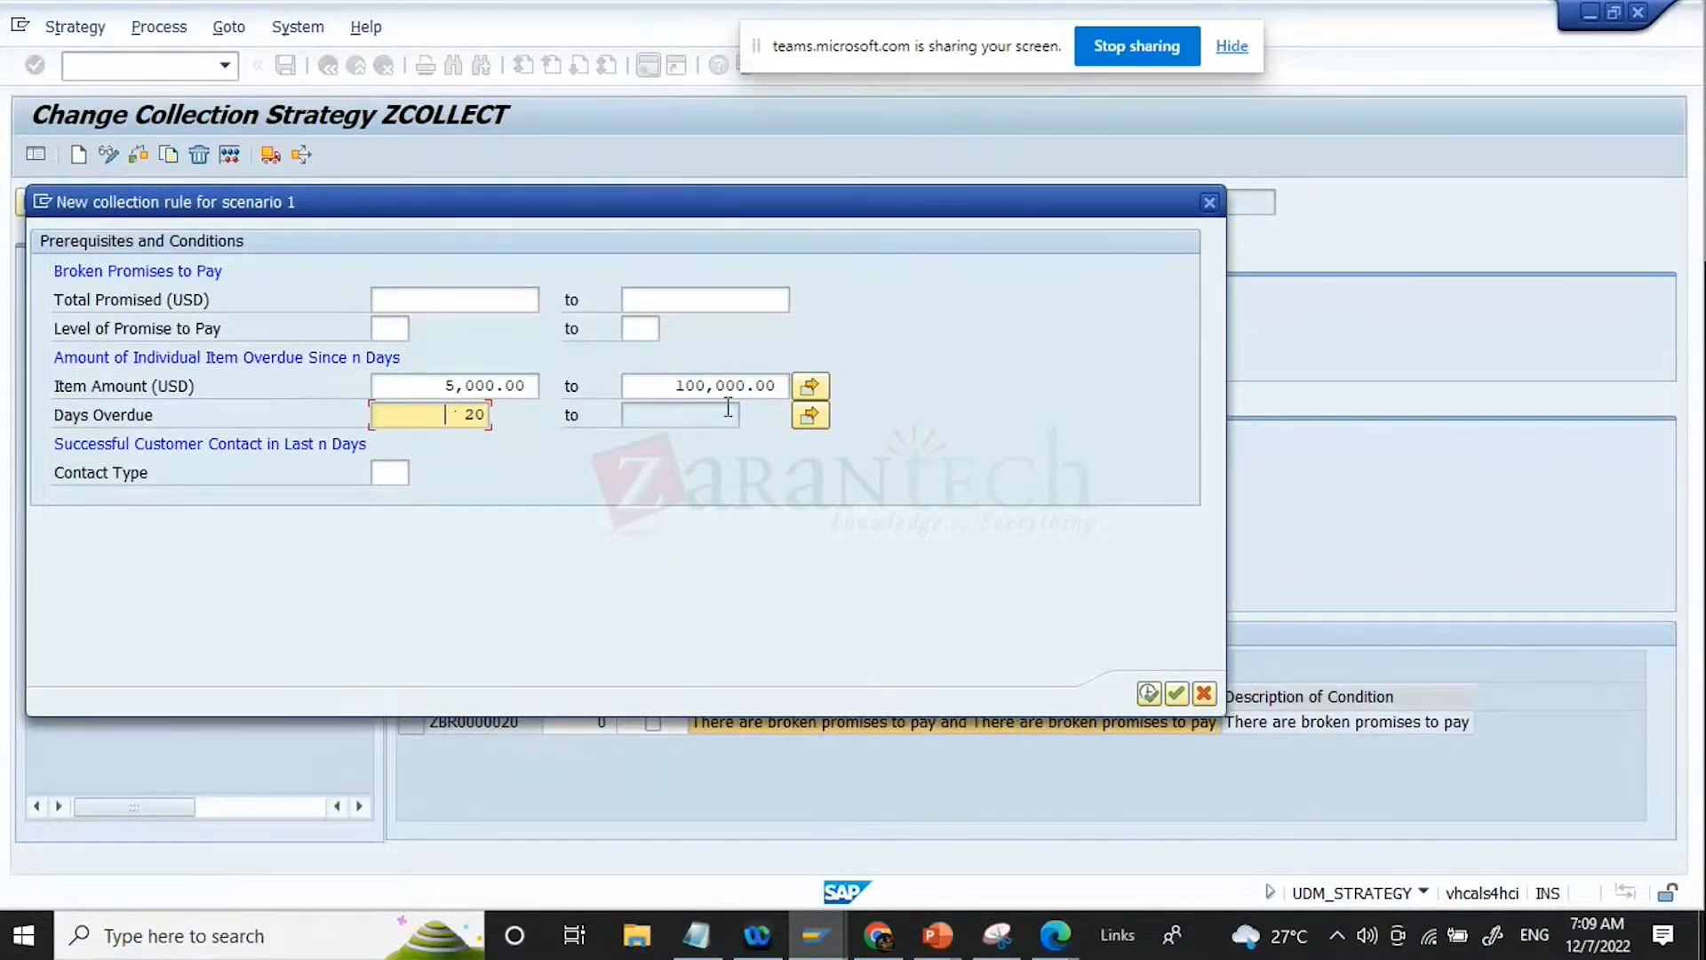
click(810, 415)
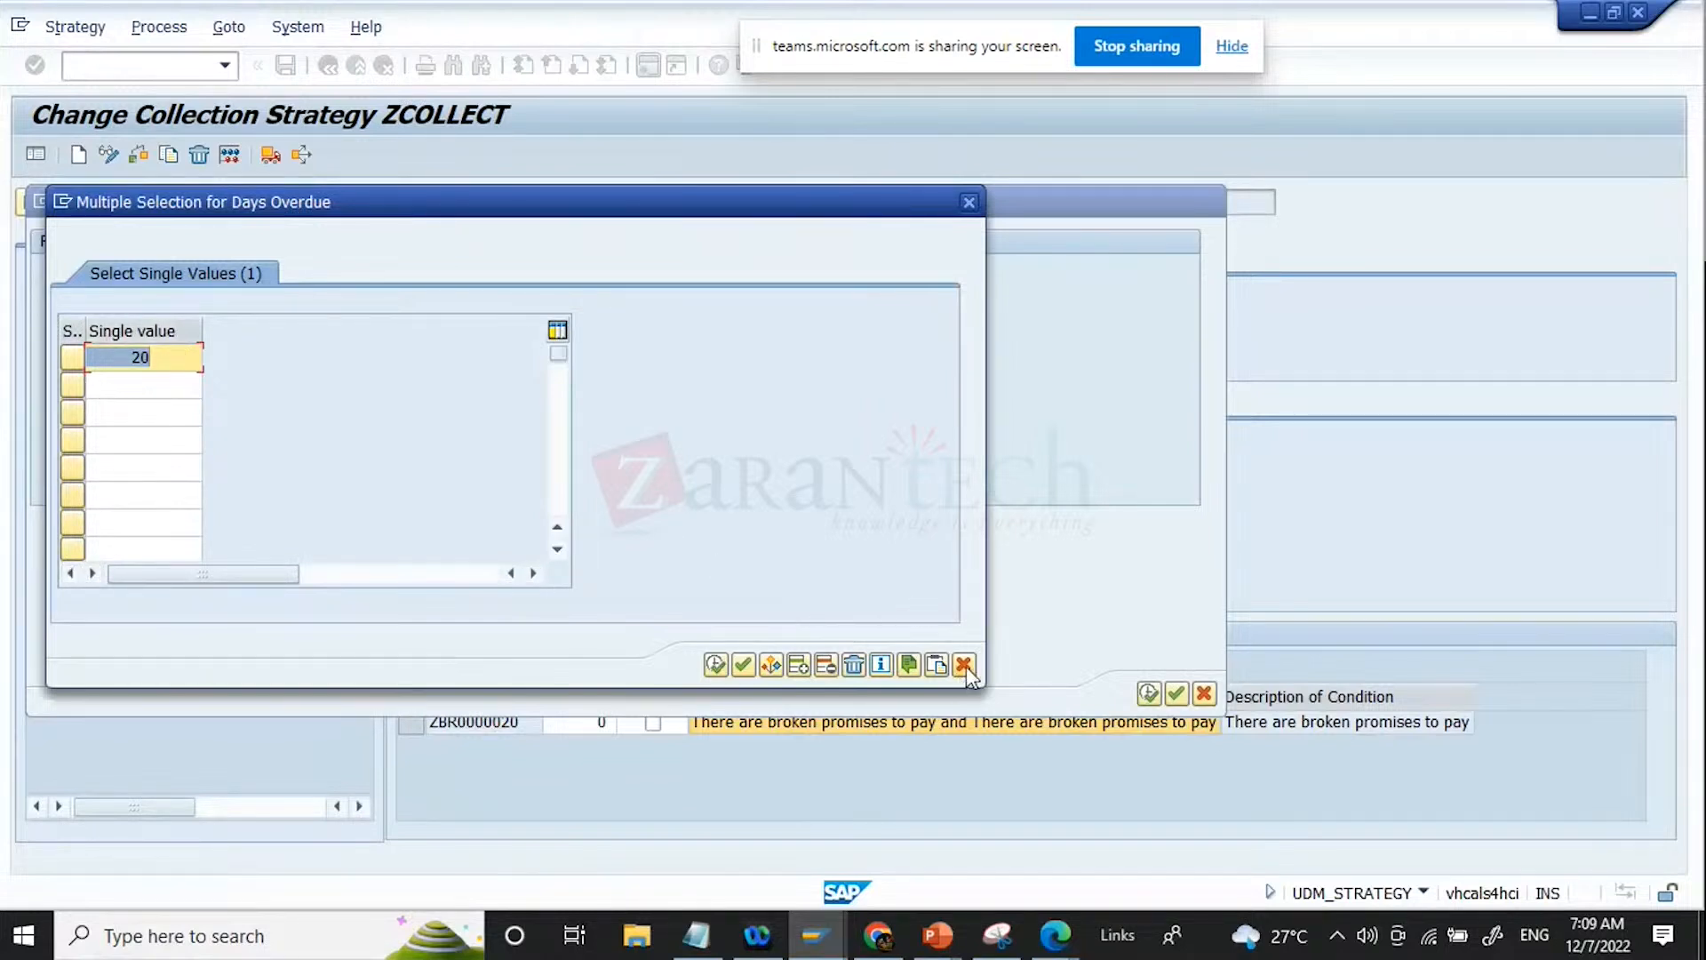
click(71, 360)
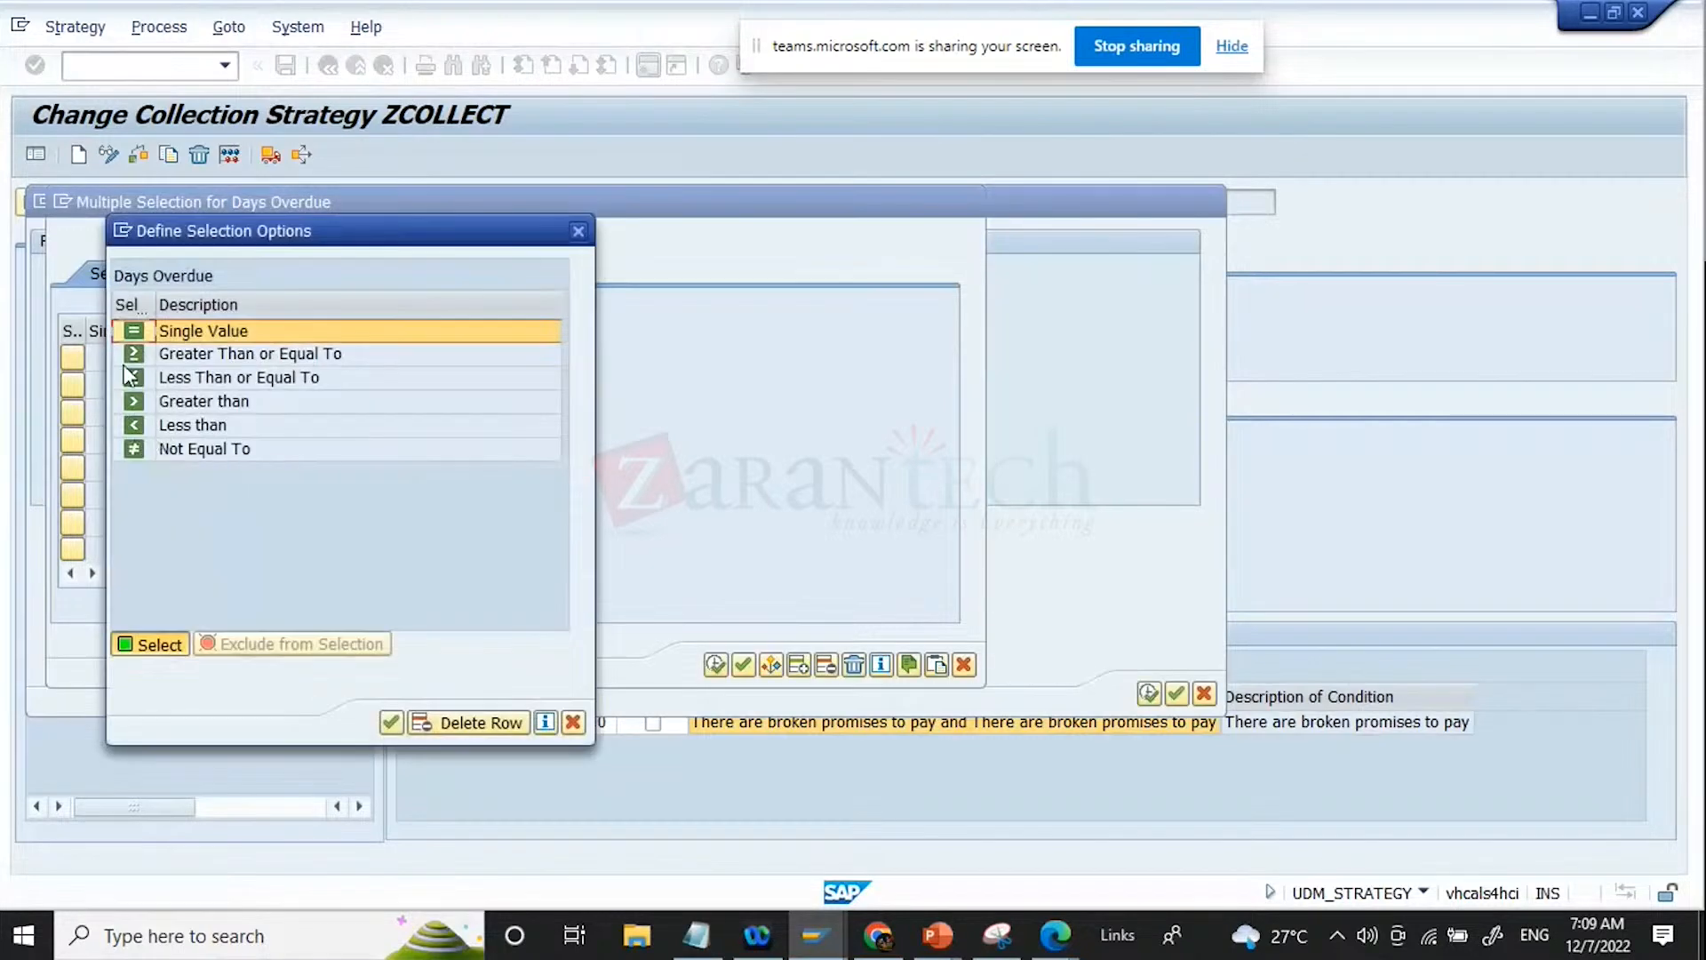
click(133, 354)
click(716, 665)
click(1148, 693)
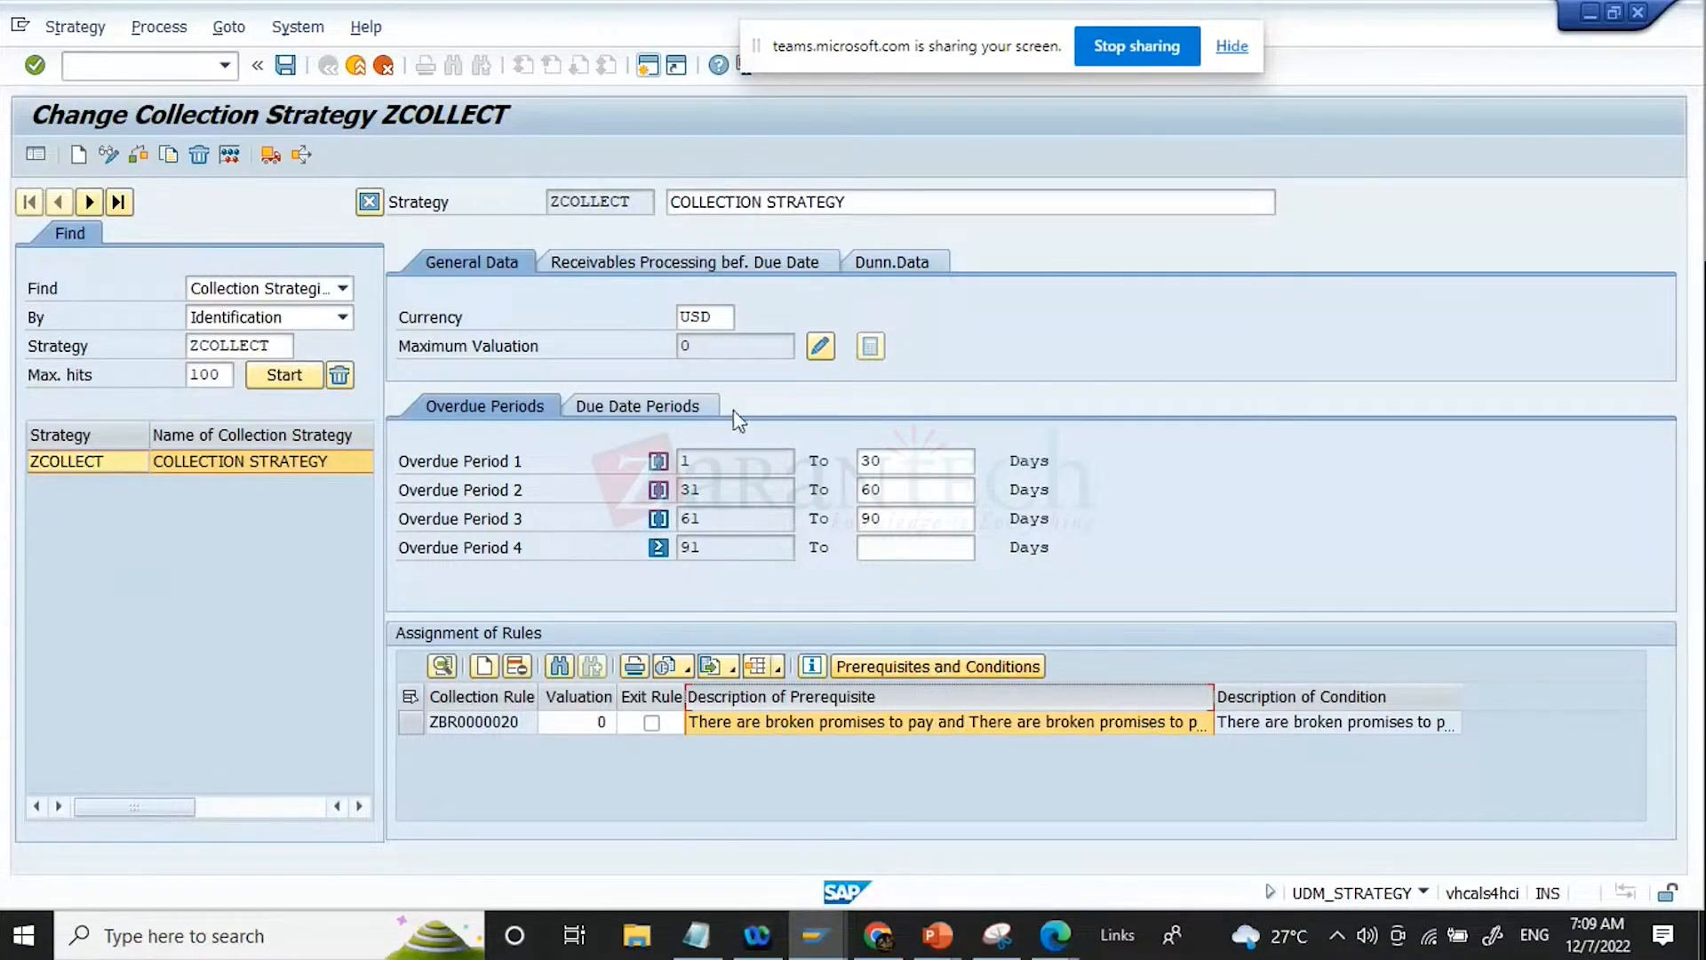
Step: Review the strategy's pre-due-date receivables processing and dunning data, and reopen the prerequisites and conditions of rule ZBR0000020
click(688, 270)
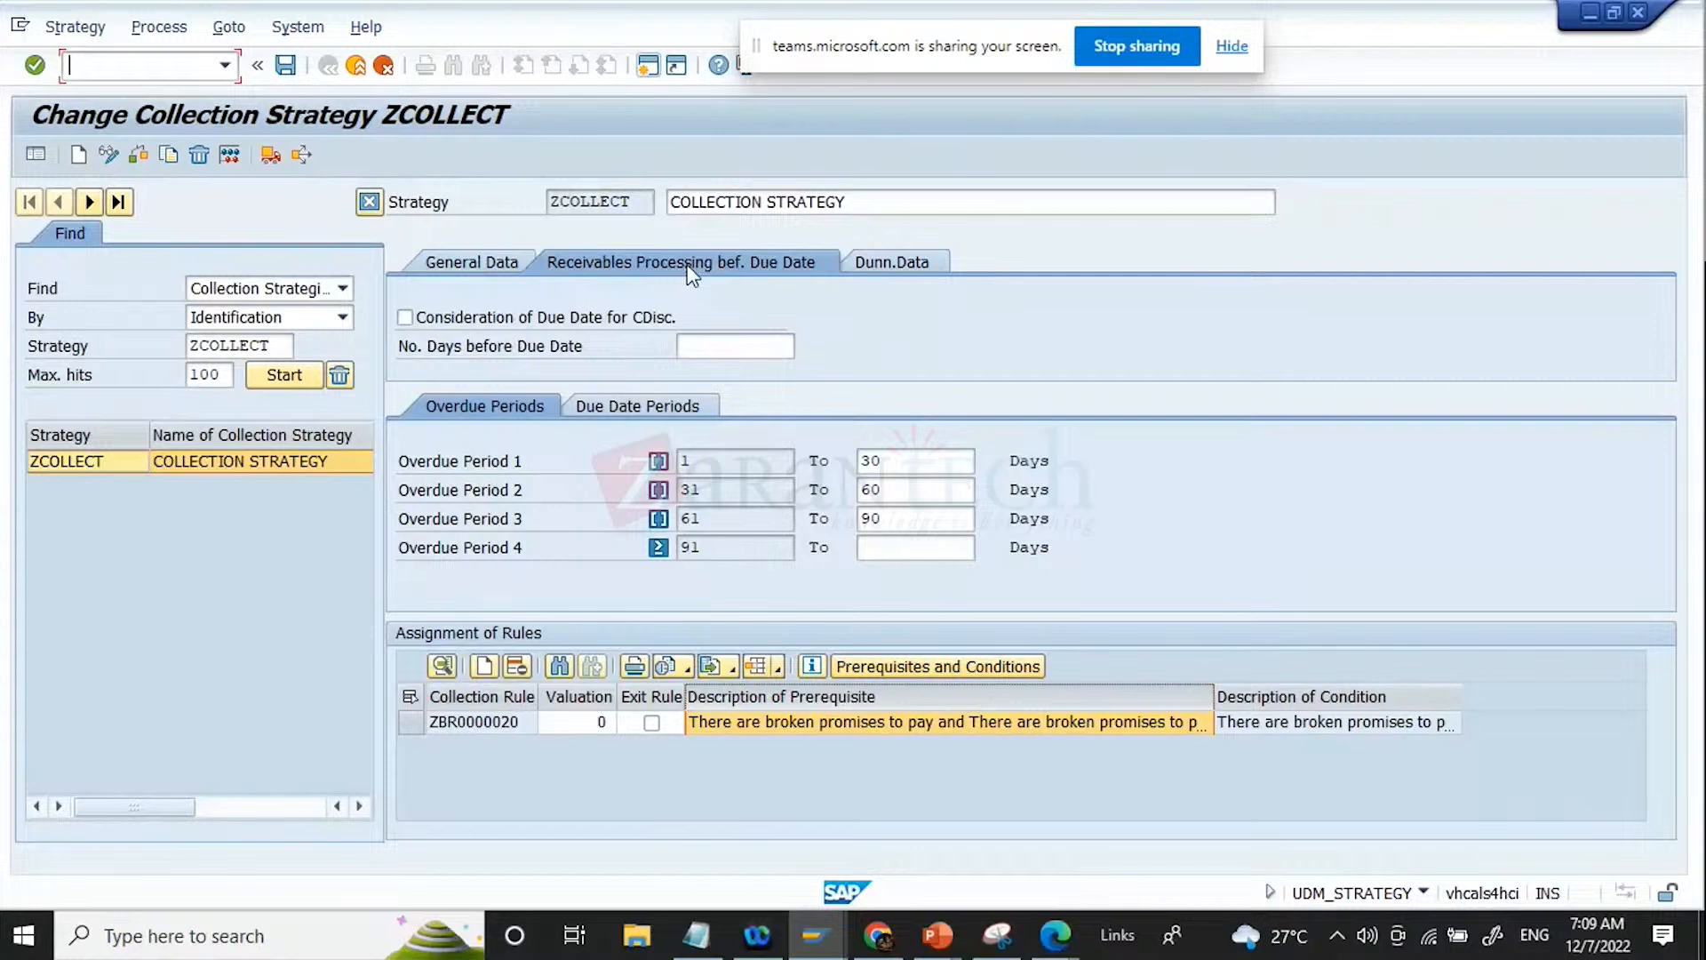
click(893, 264)
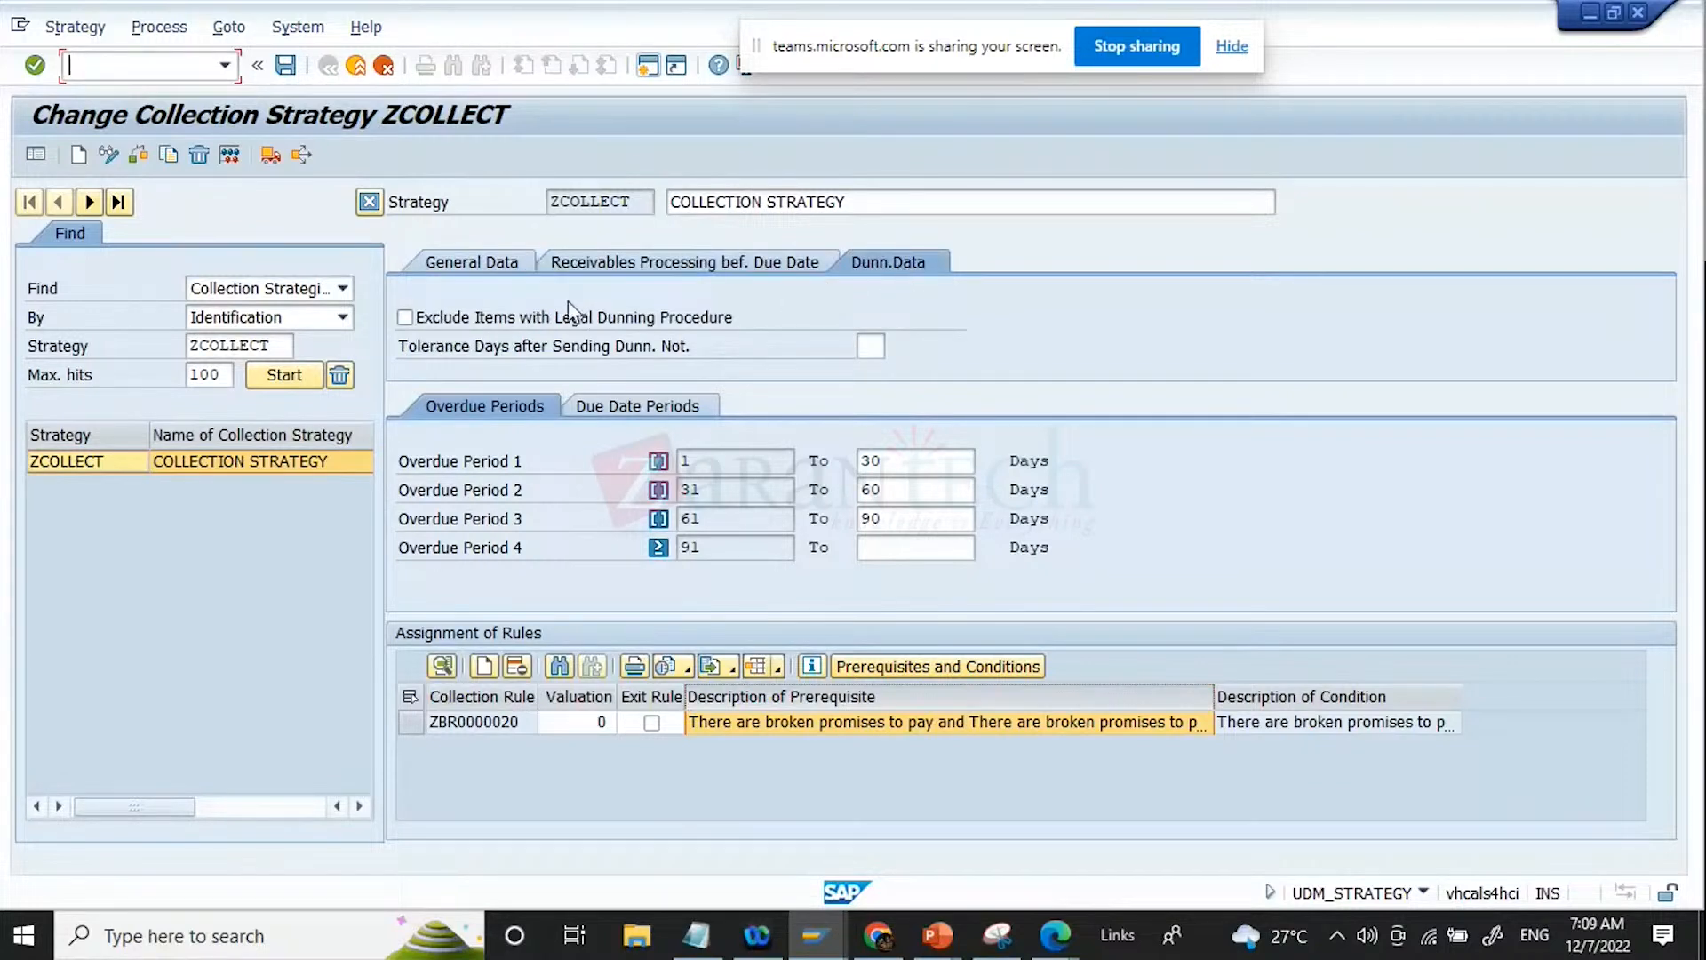
click(461, 265)
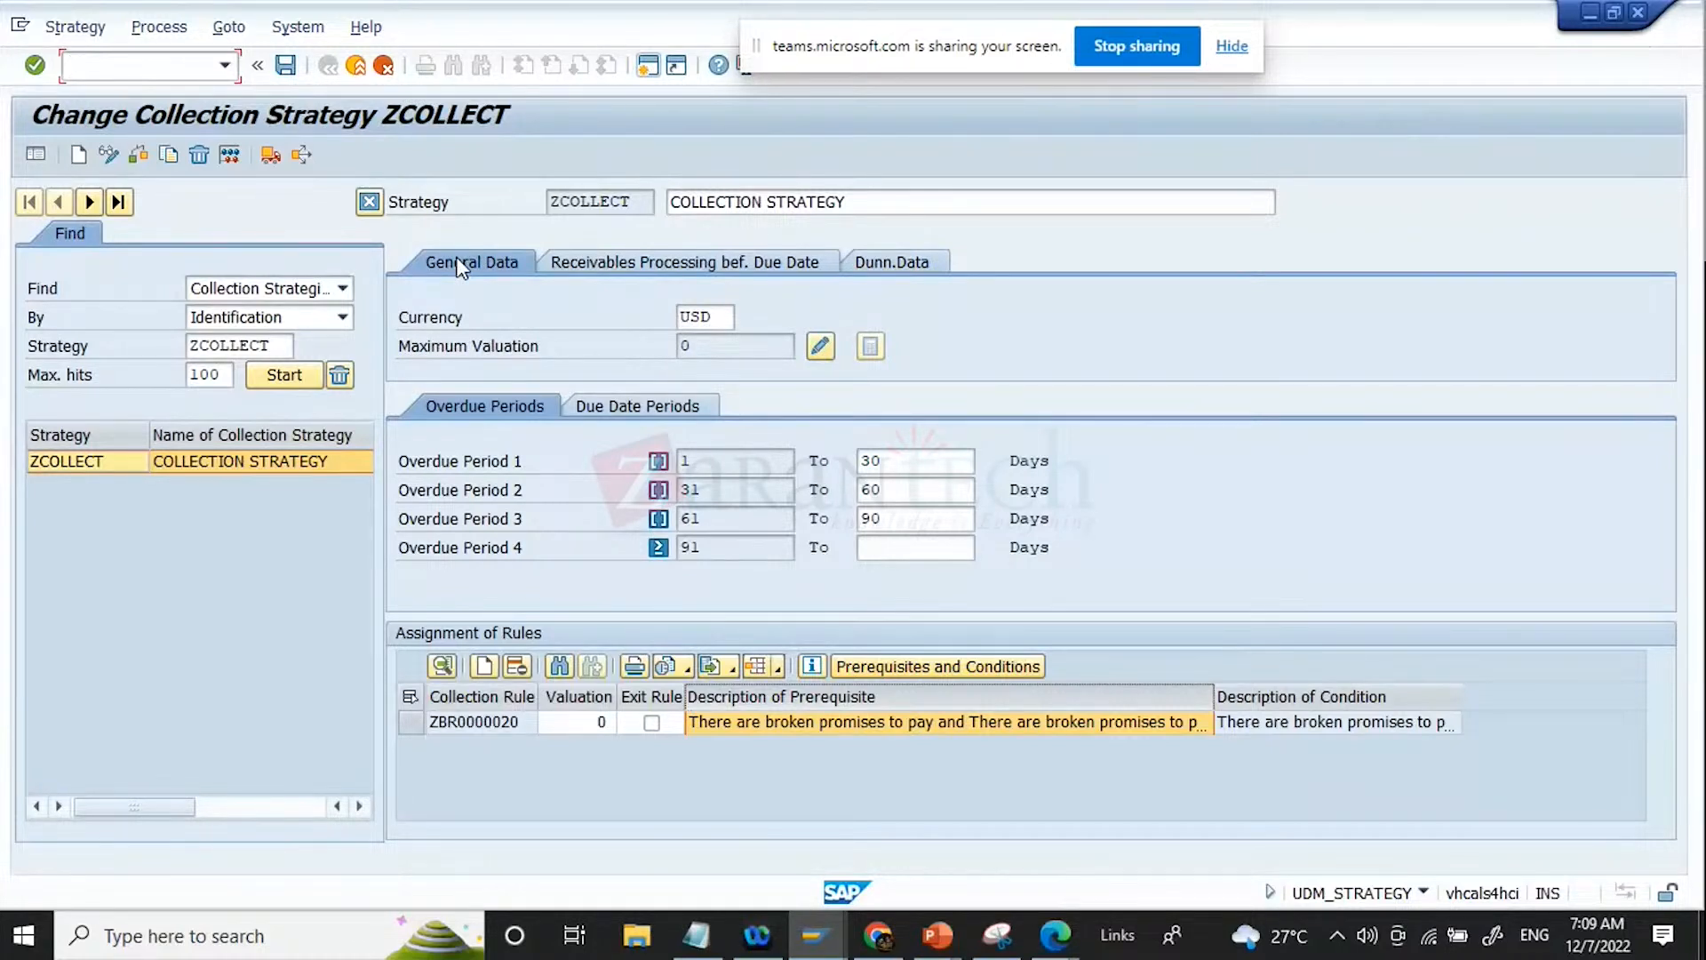
click(412, 727)
click(924, 667)
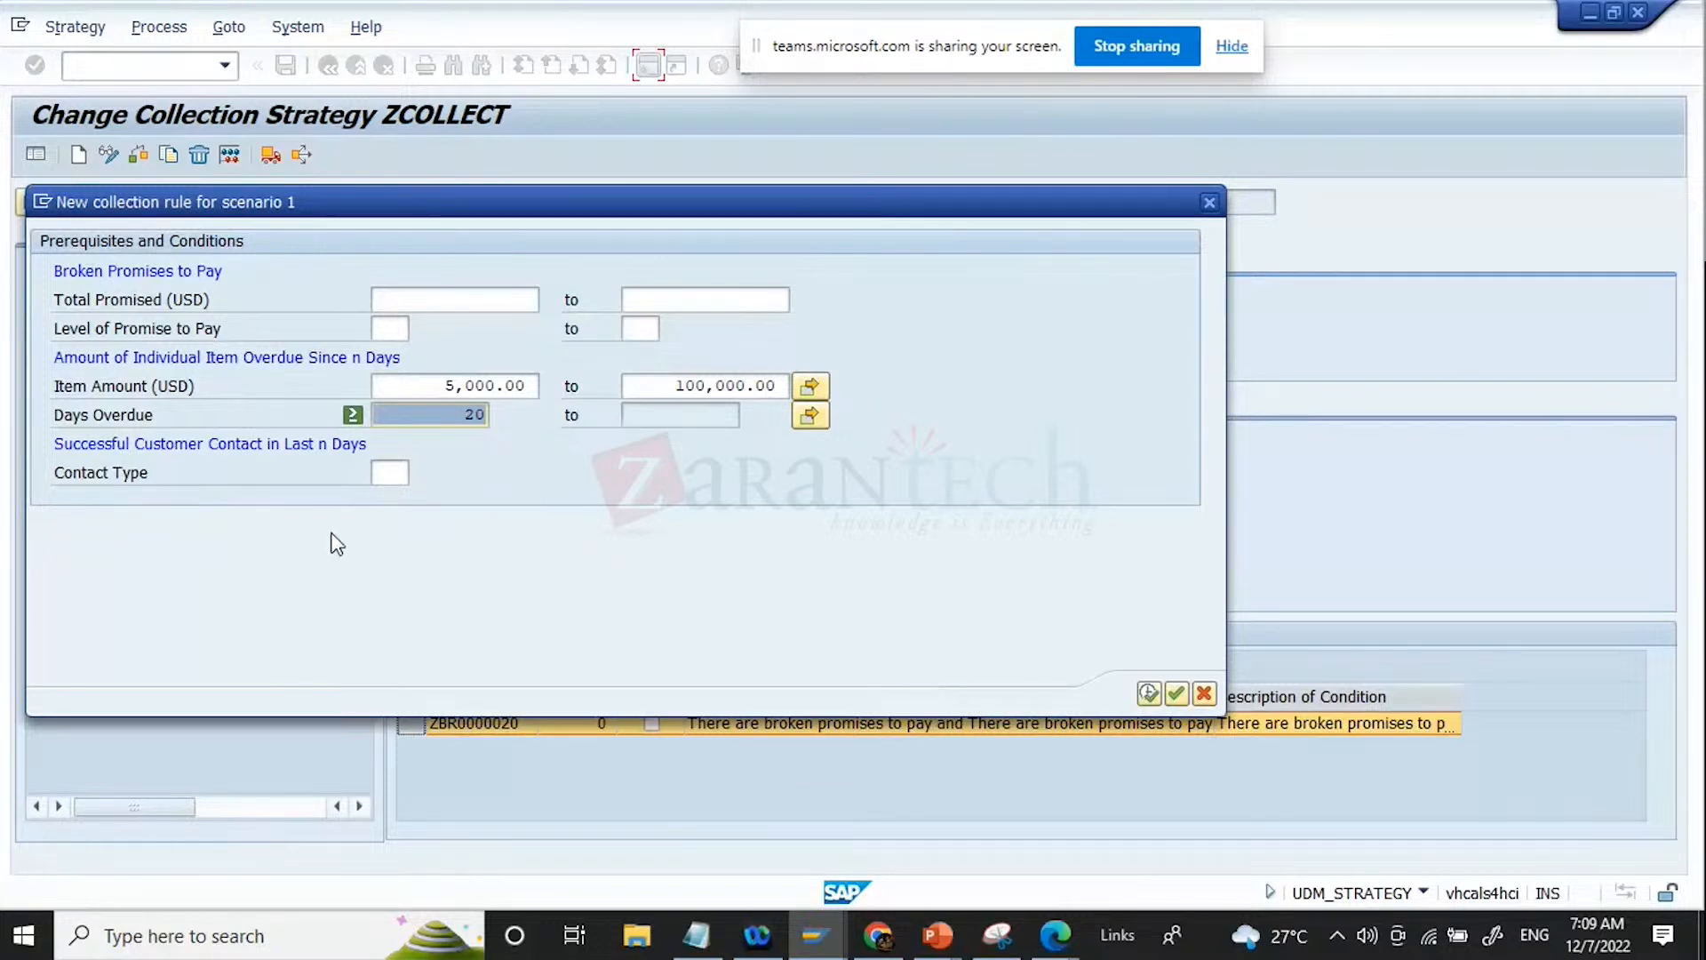
Step: Try deleting the Days Overdue row from its multiple selection and discard the change
click(355, 416)
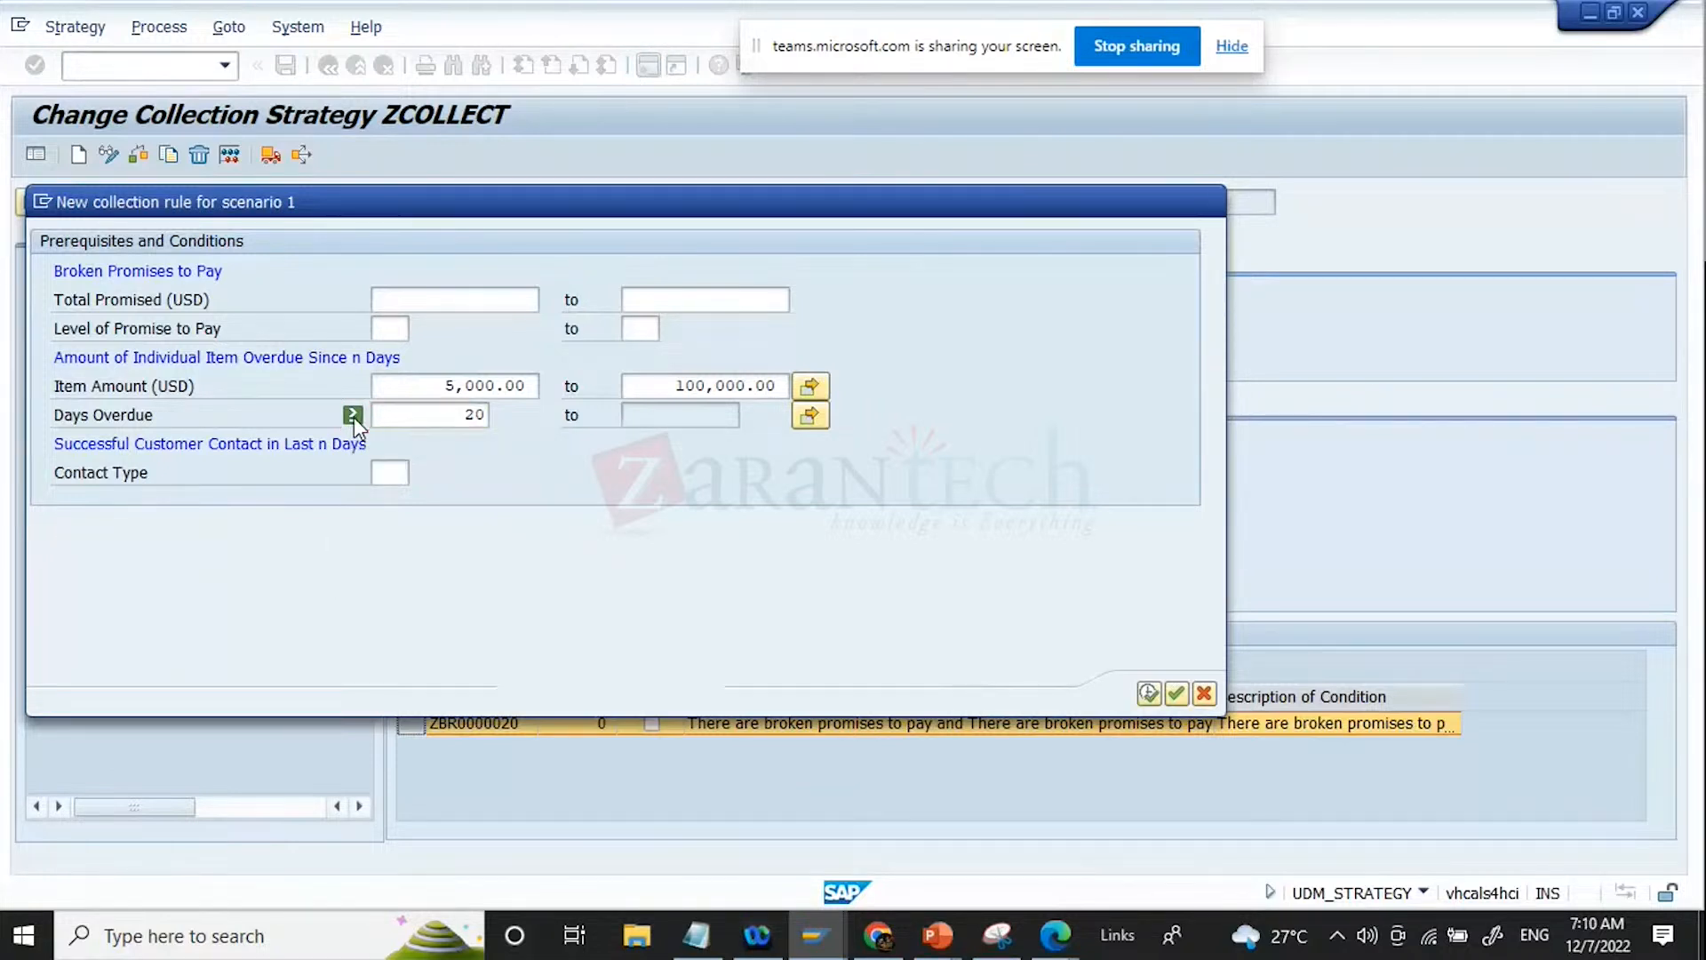
click(812, 415)
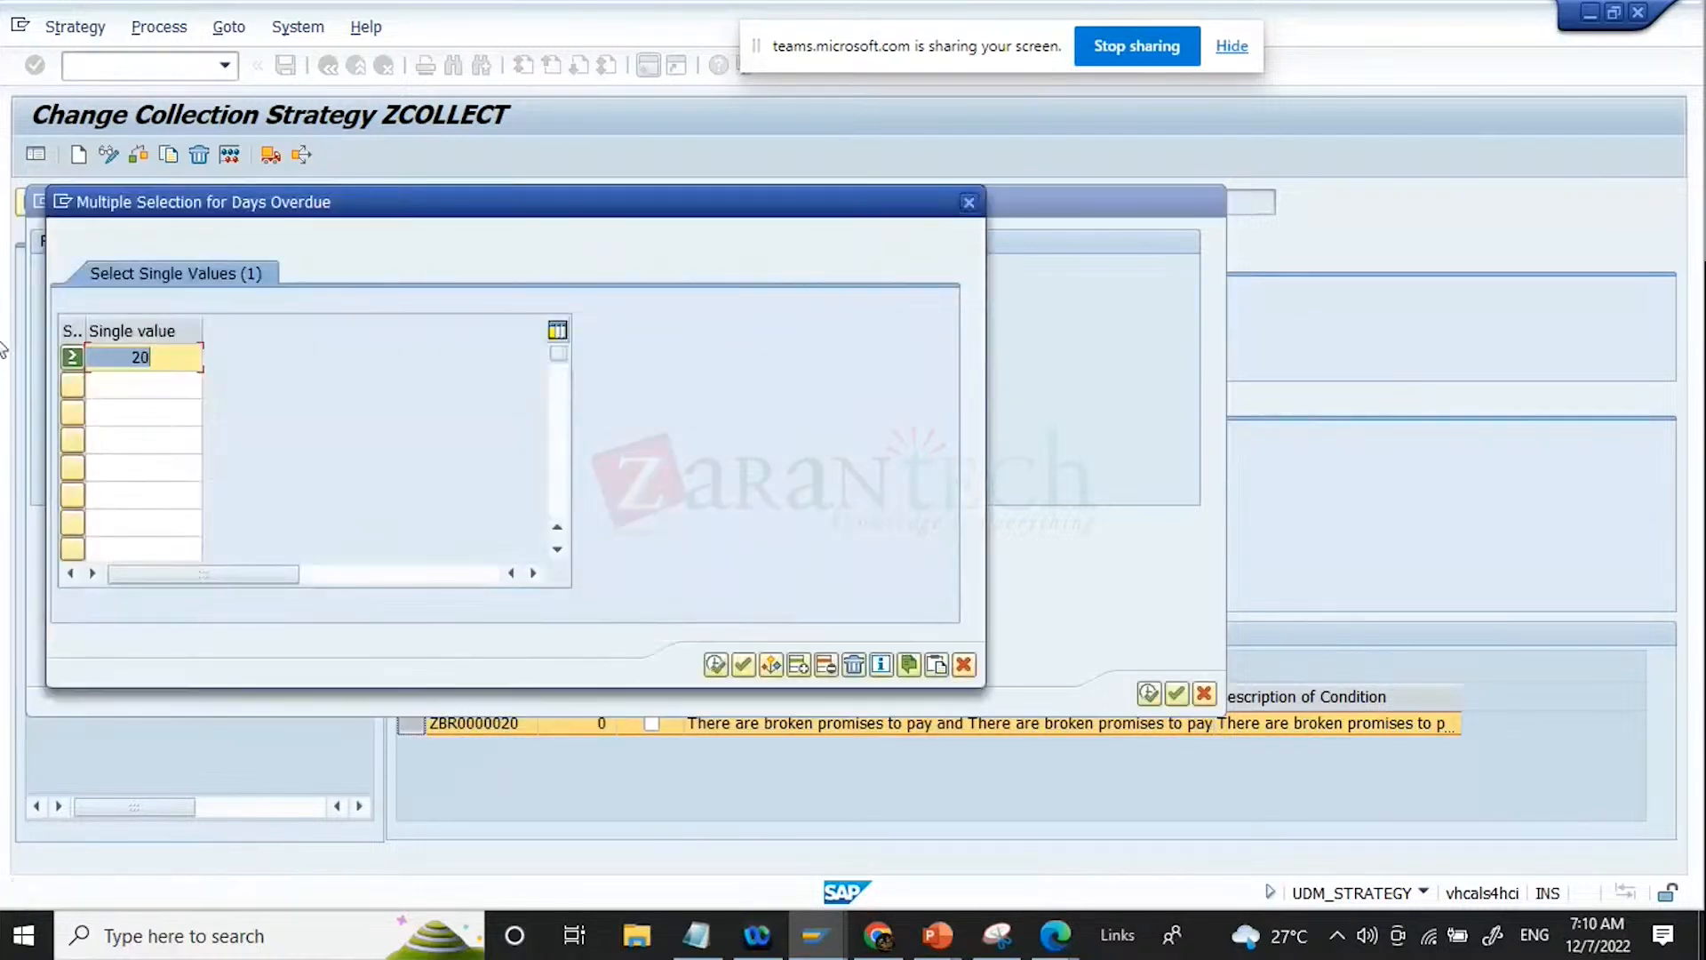
click(73, 355)
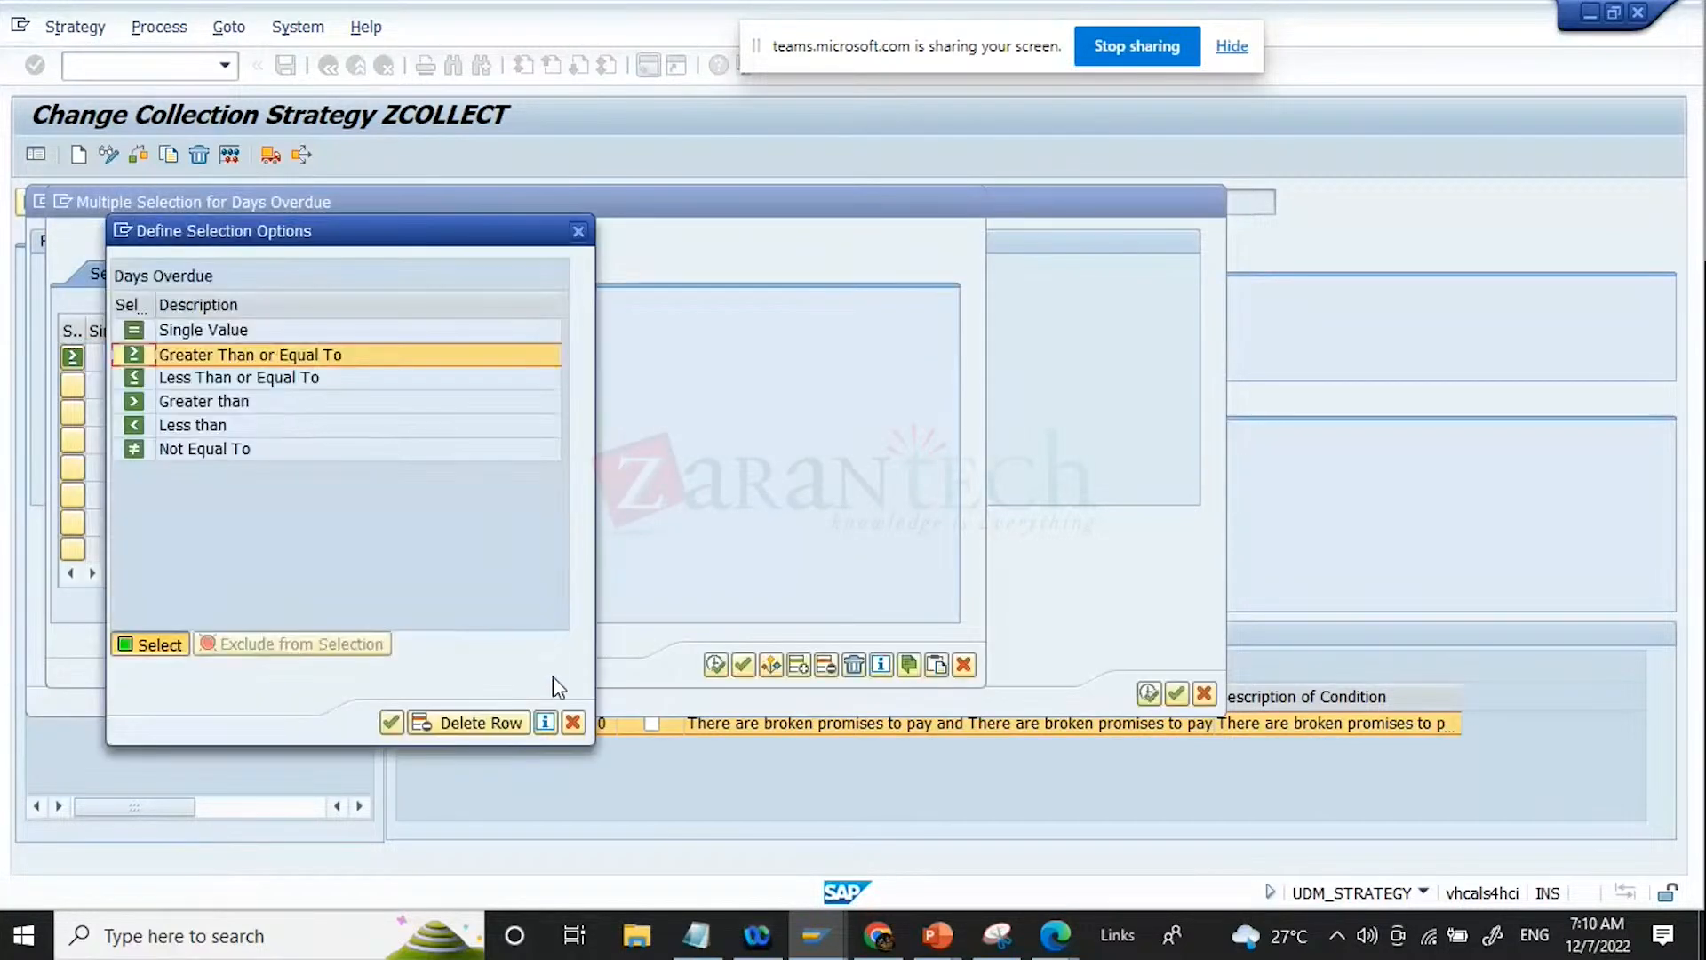
click(459, 724)
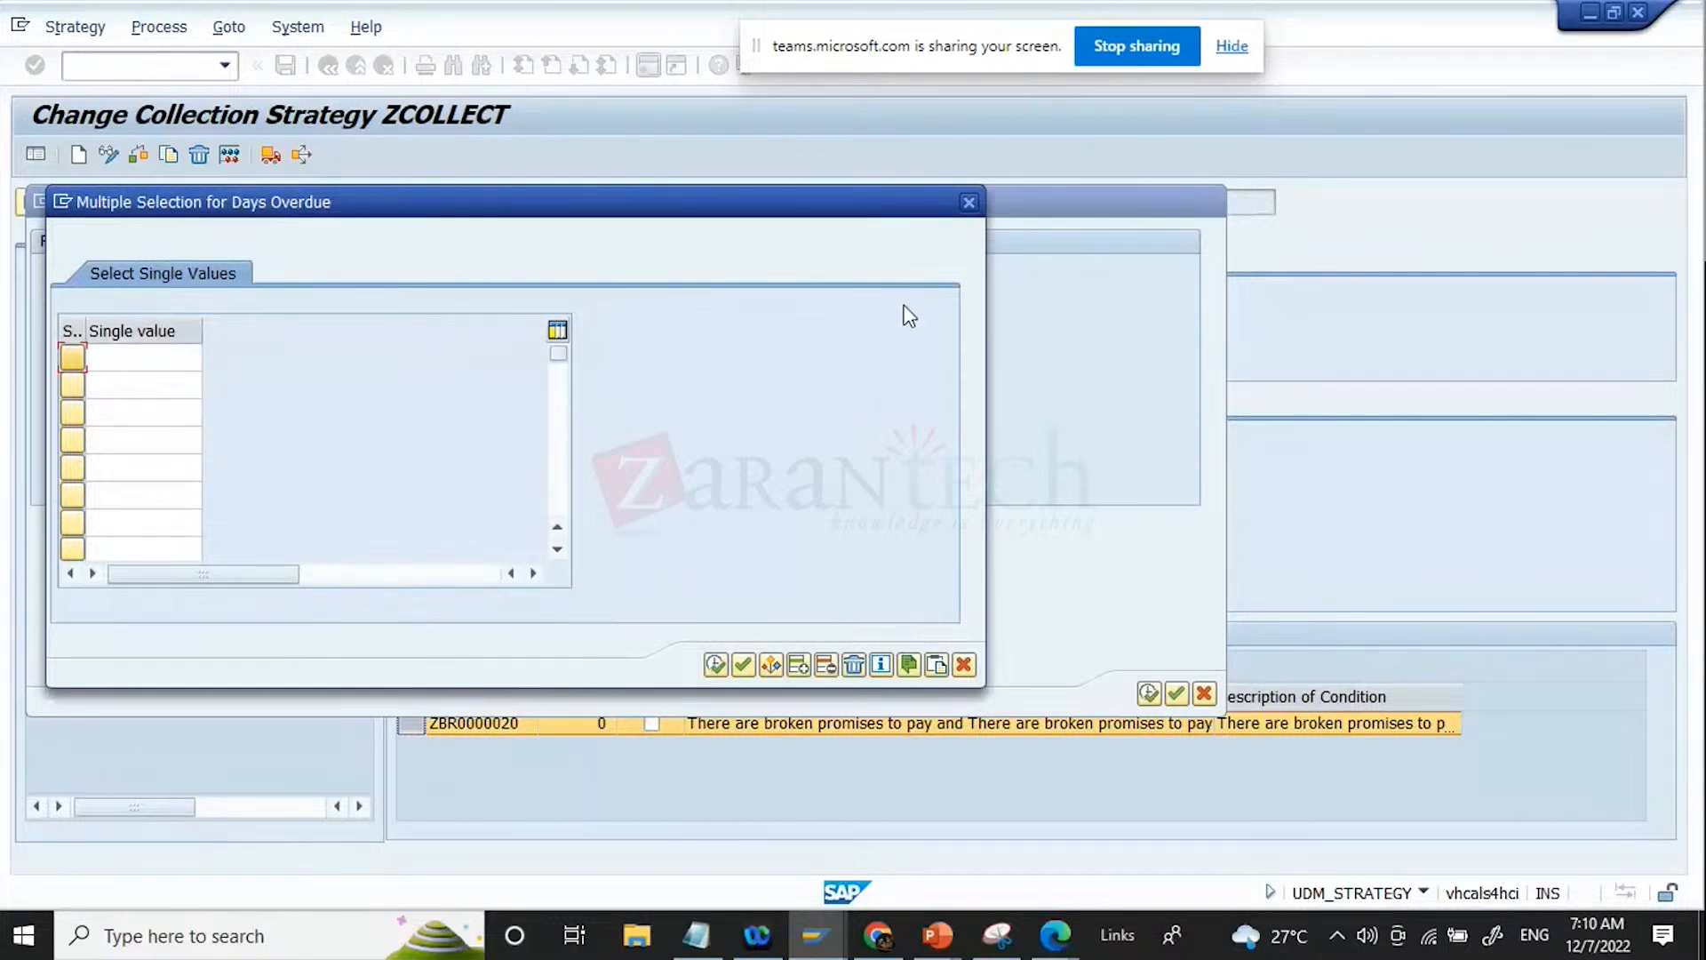
drag(777, 203, 1351, 312)
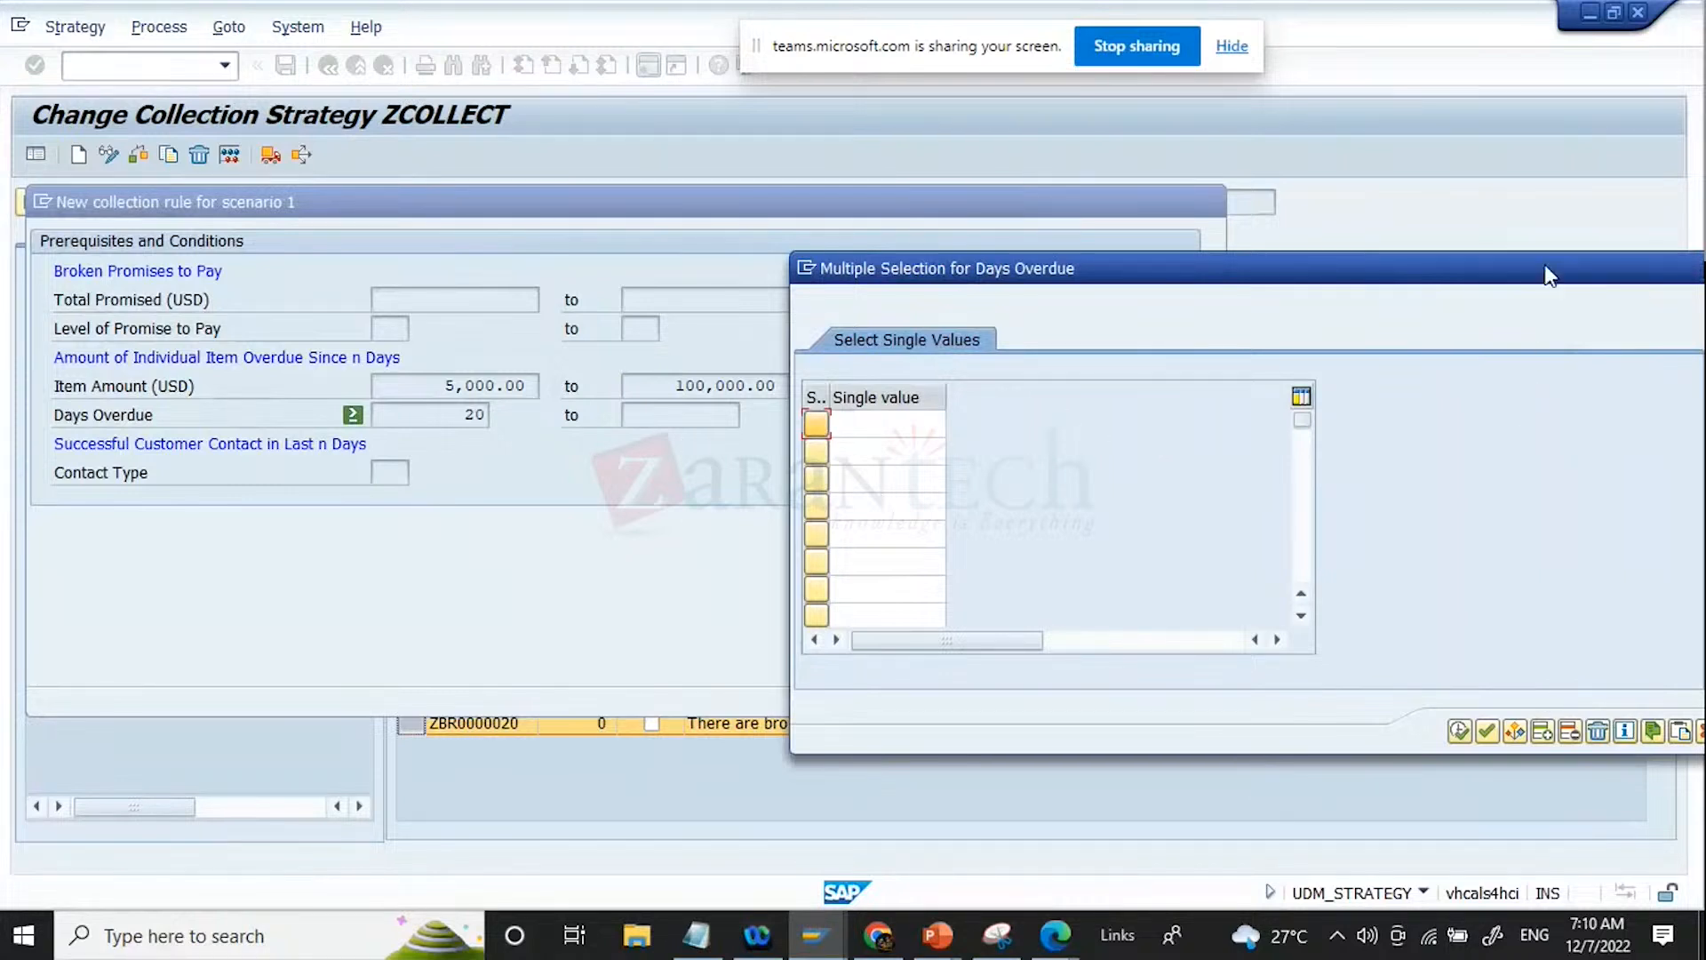
drag(1546, 274, 1168, 289)
click(1333, 757)
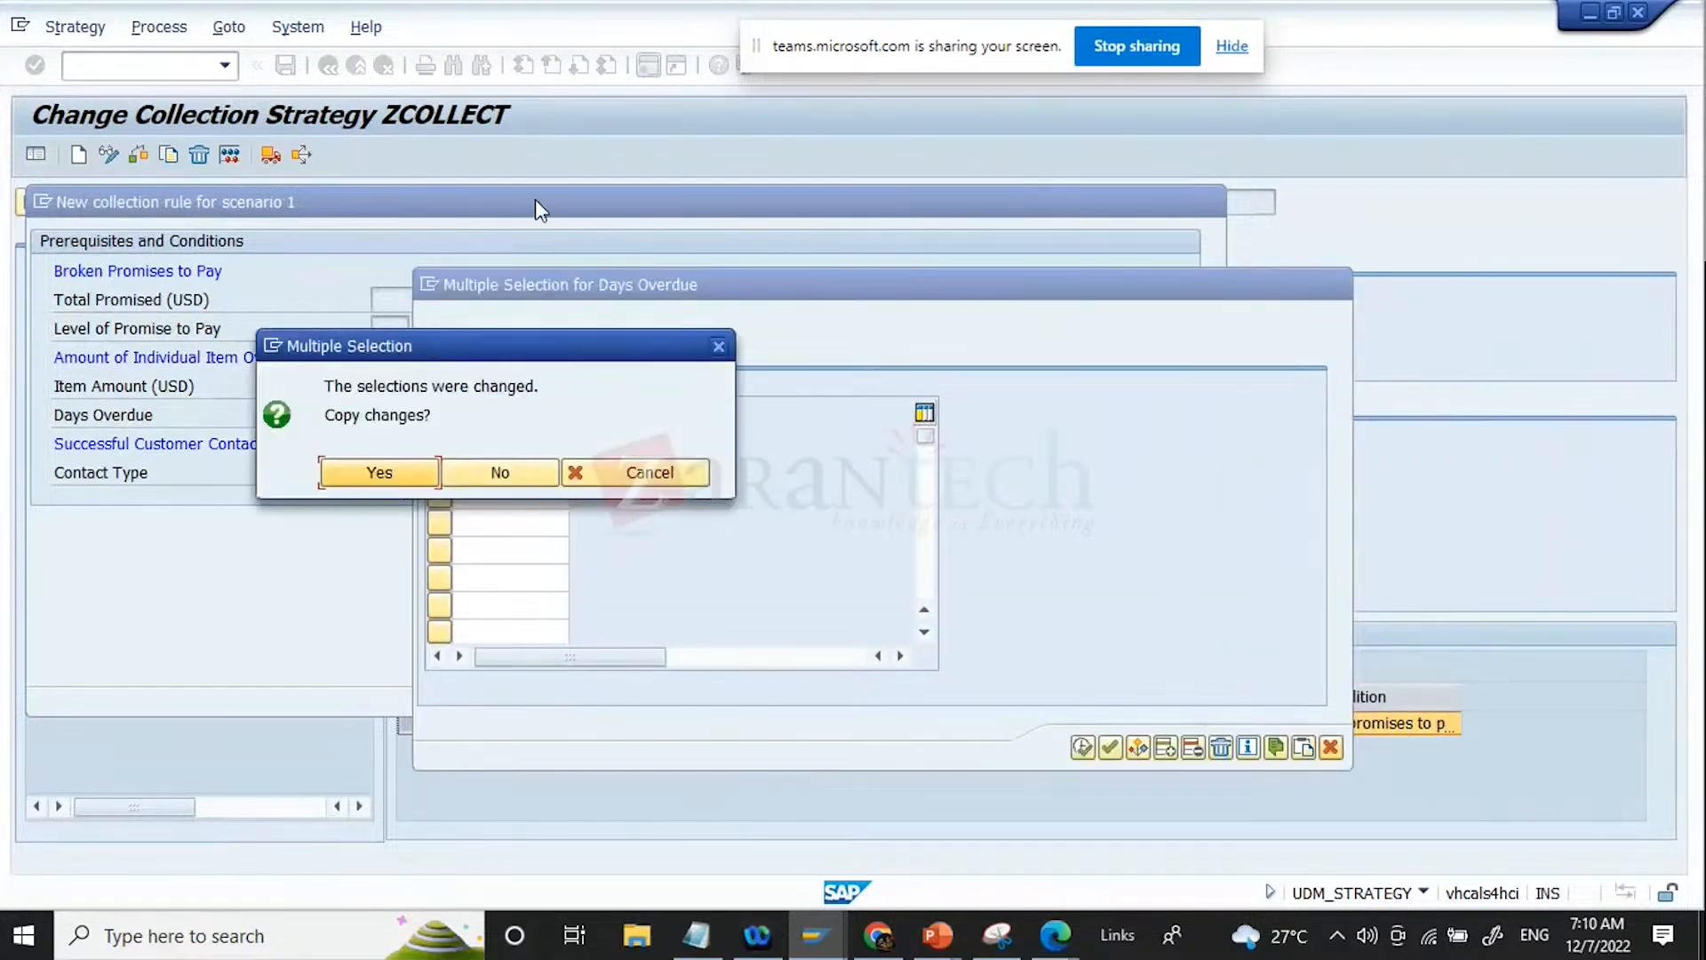
click(492, 482)
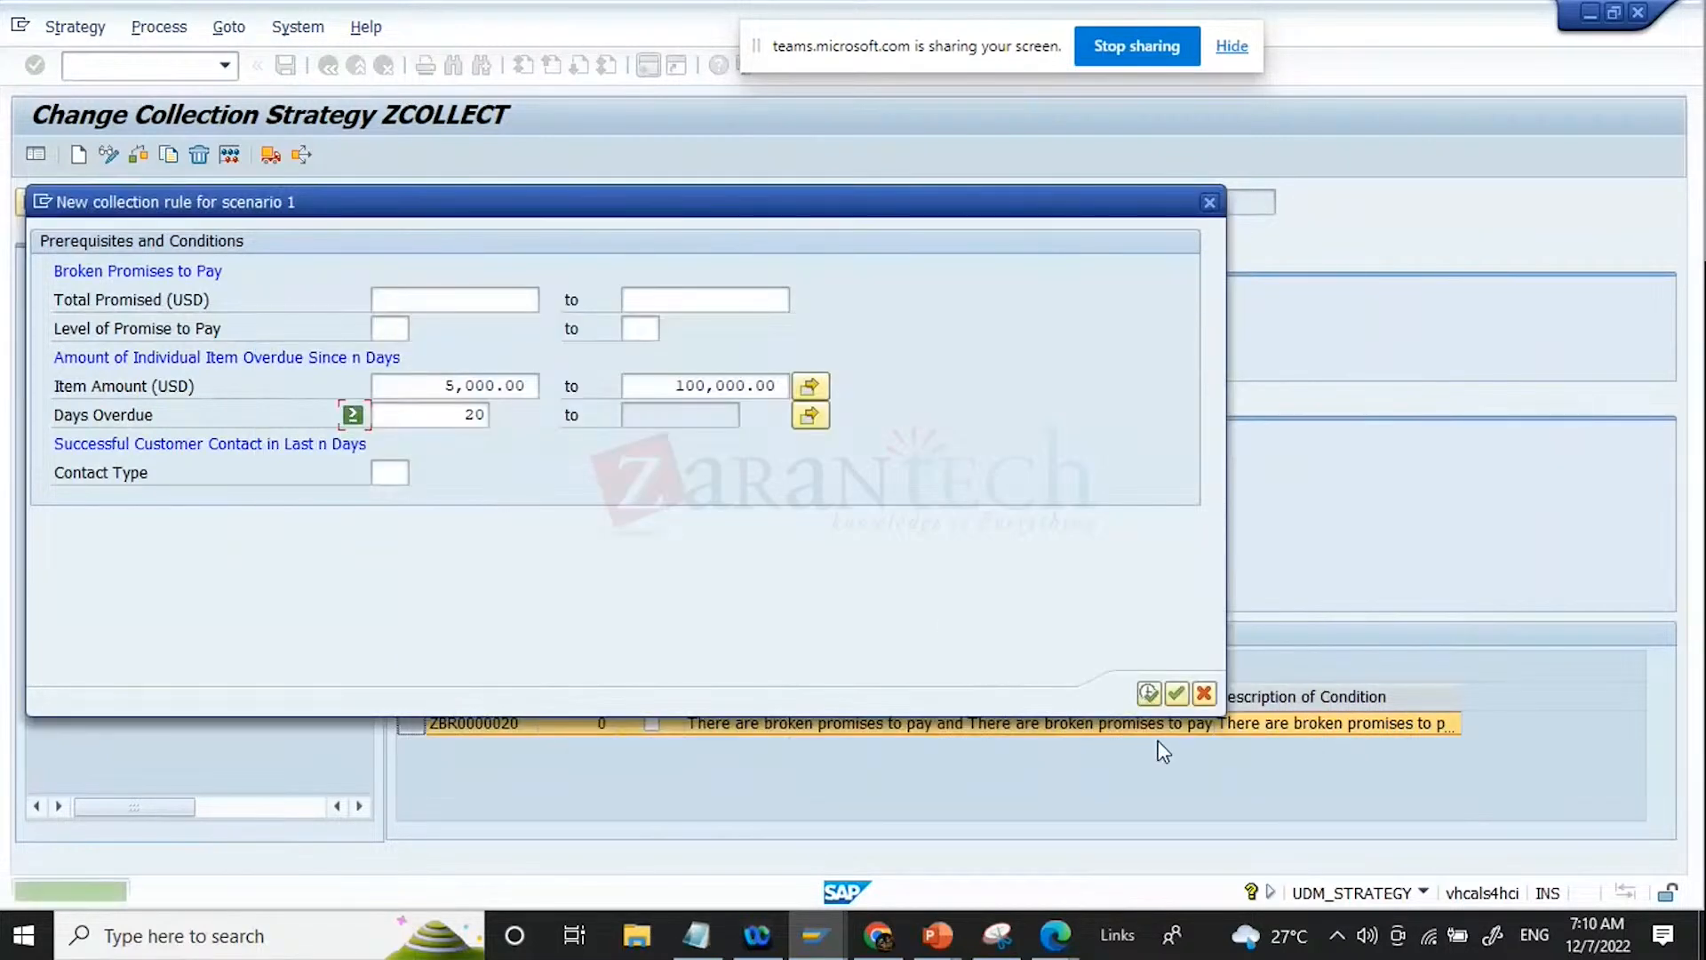
Step: Set the rule's Level of Promise to Pay range from 1 to 3
click(388, 329)
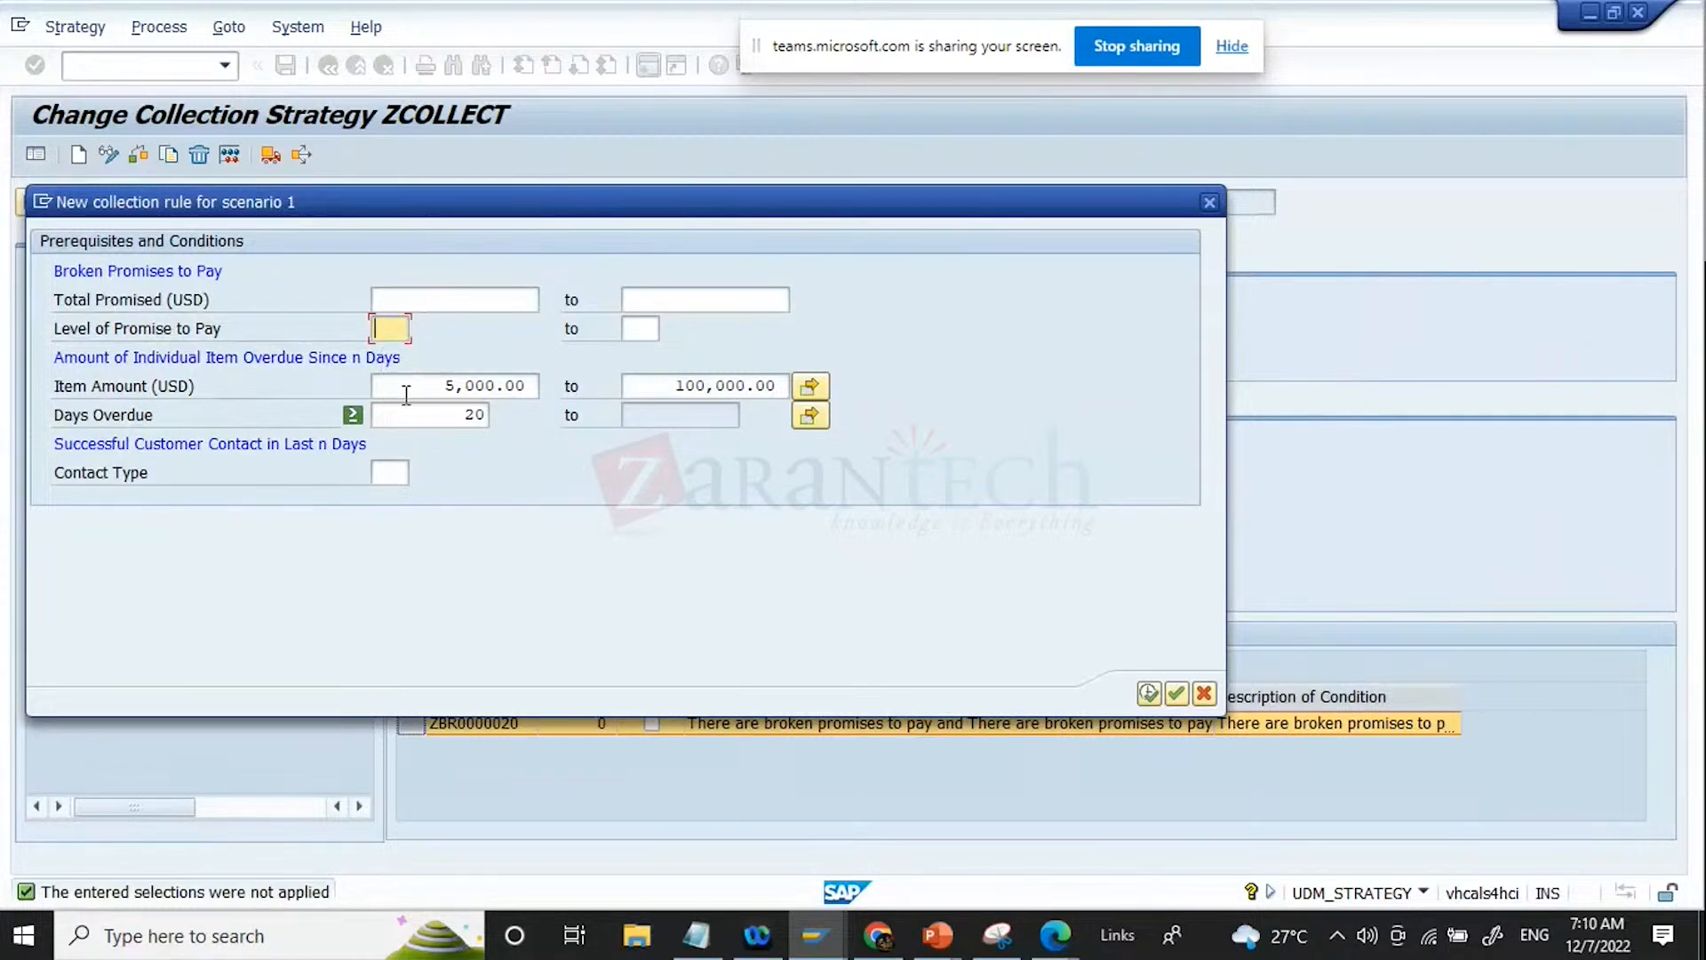
text(1)
key(Tab)
text(3)
key(Return)
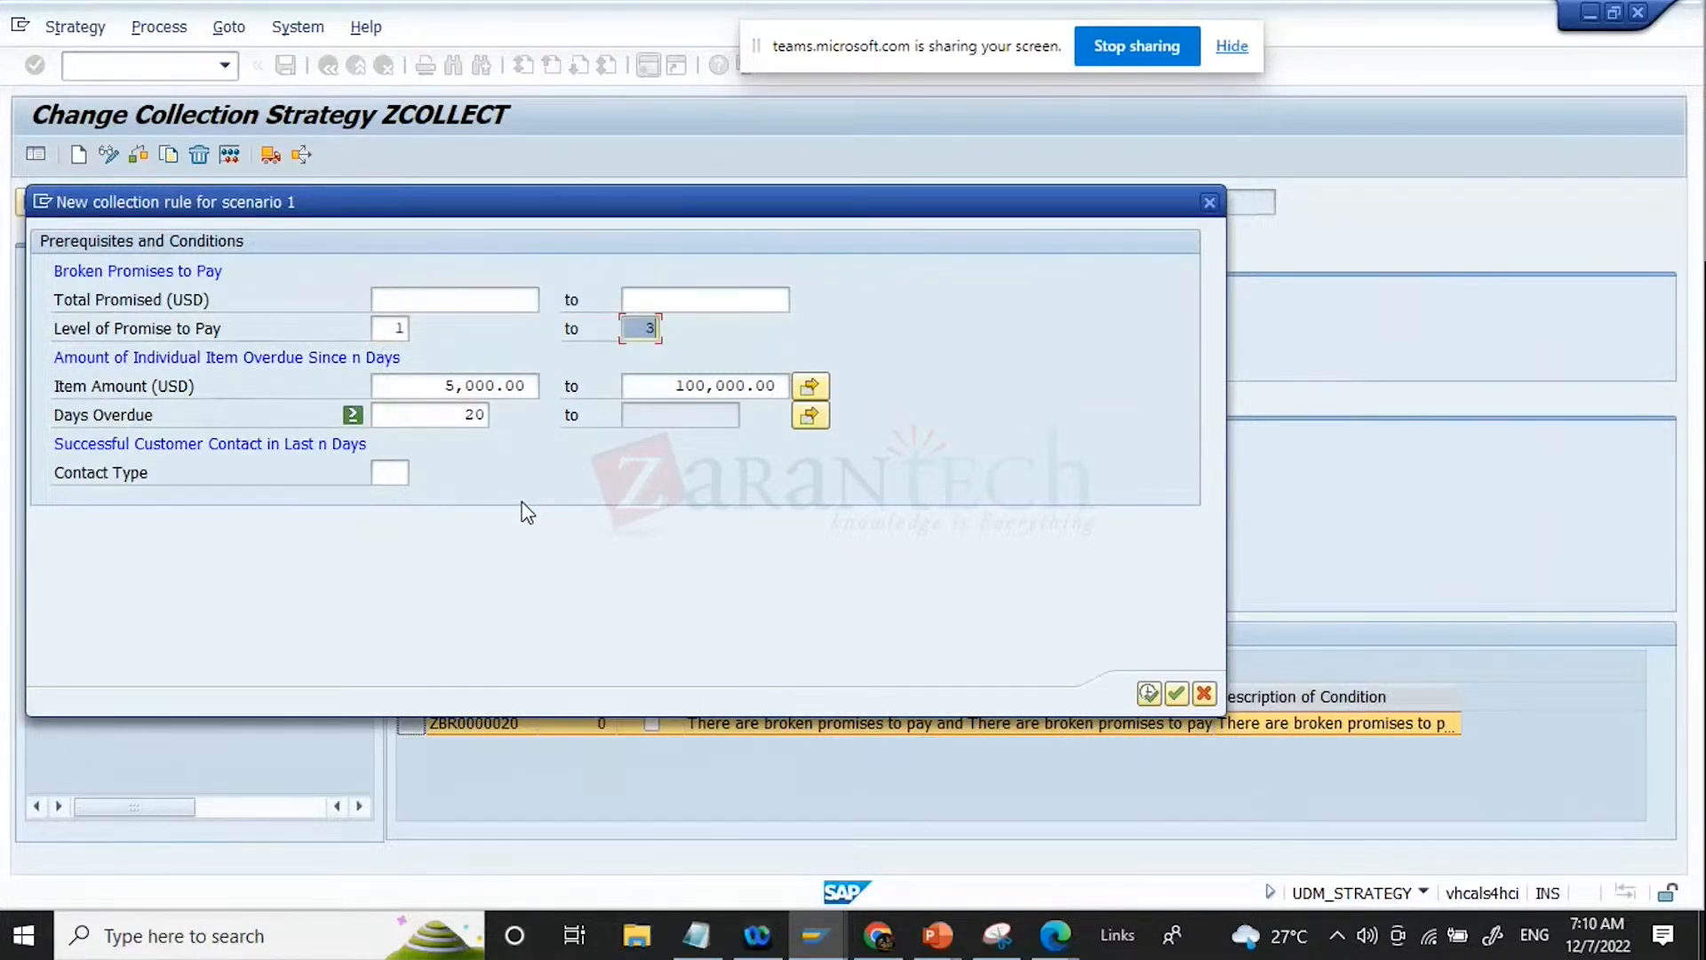
Step: Examine the possible entries for the rule's Contact Type and close the list without choosing one
click(399, 473)
click(418, 473)
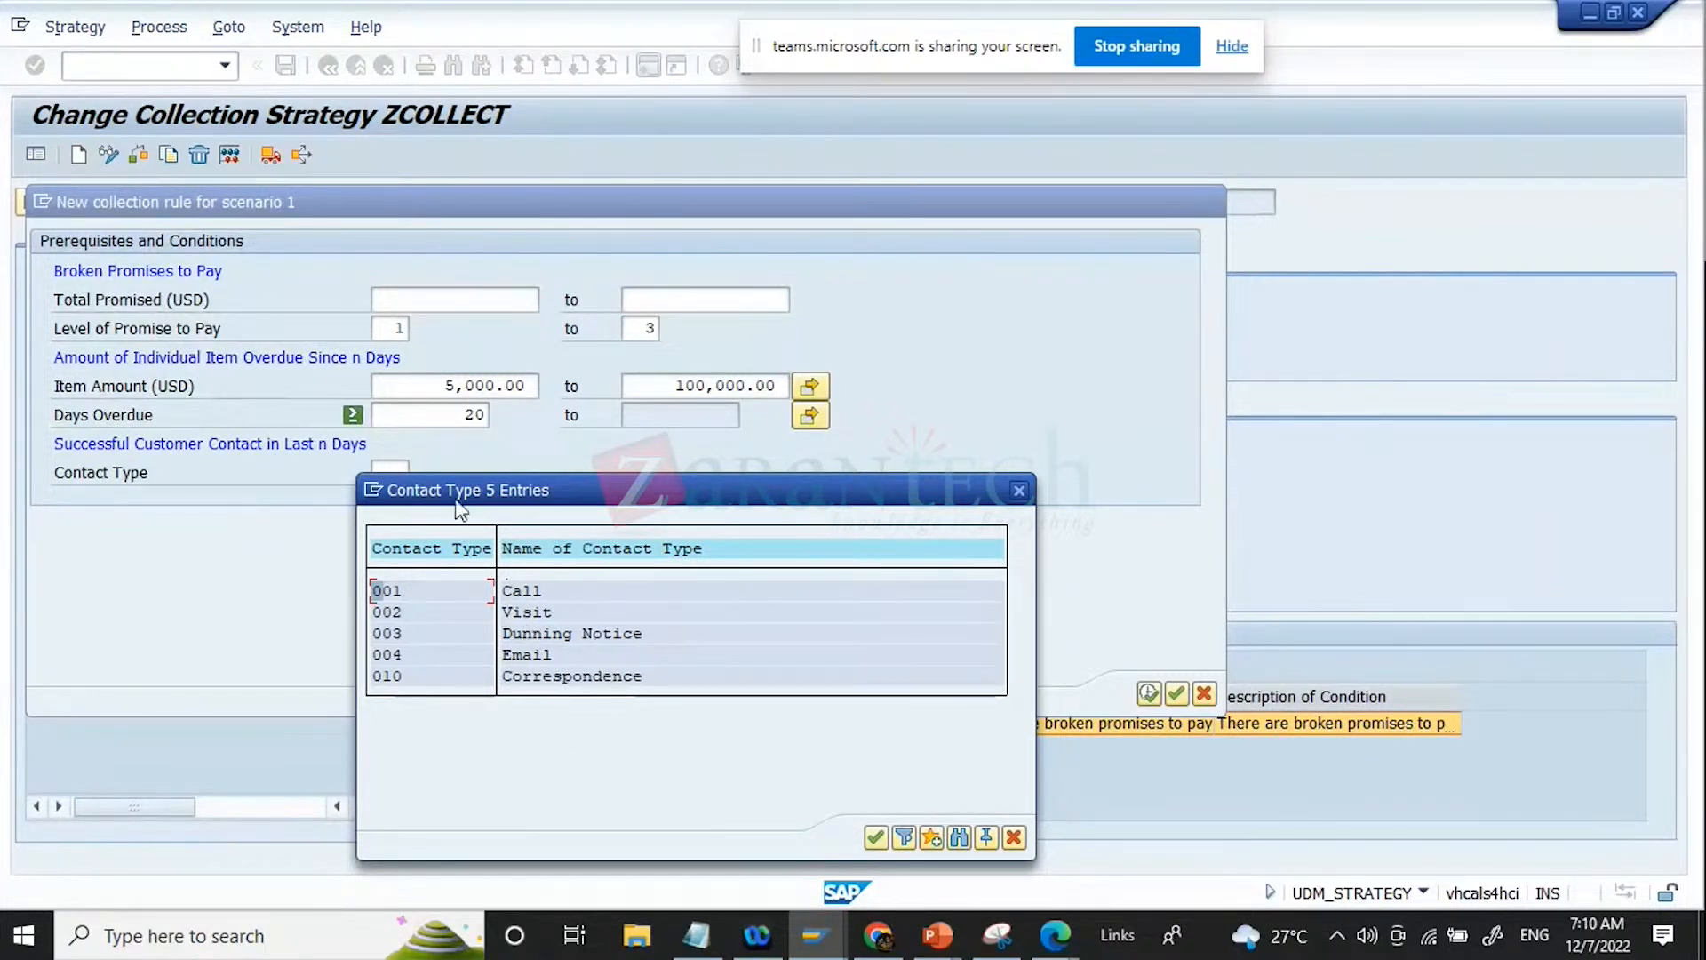
drag(498, 489, 988, 274)
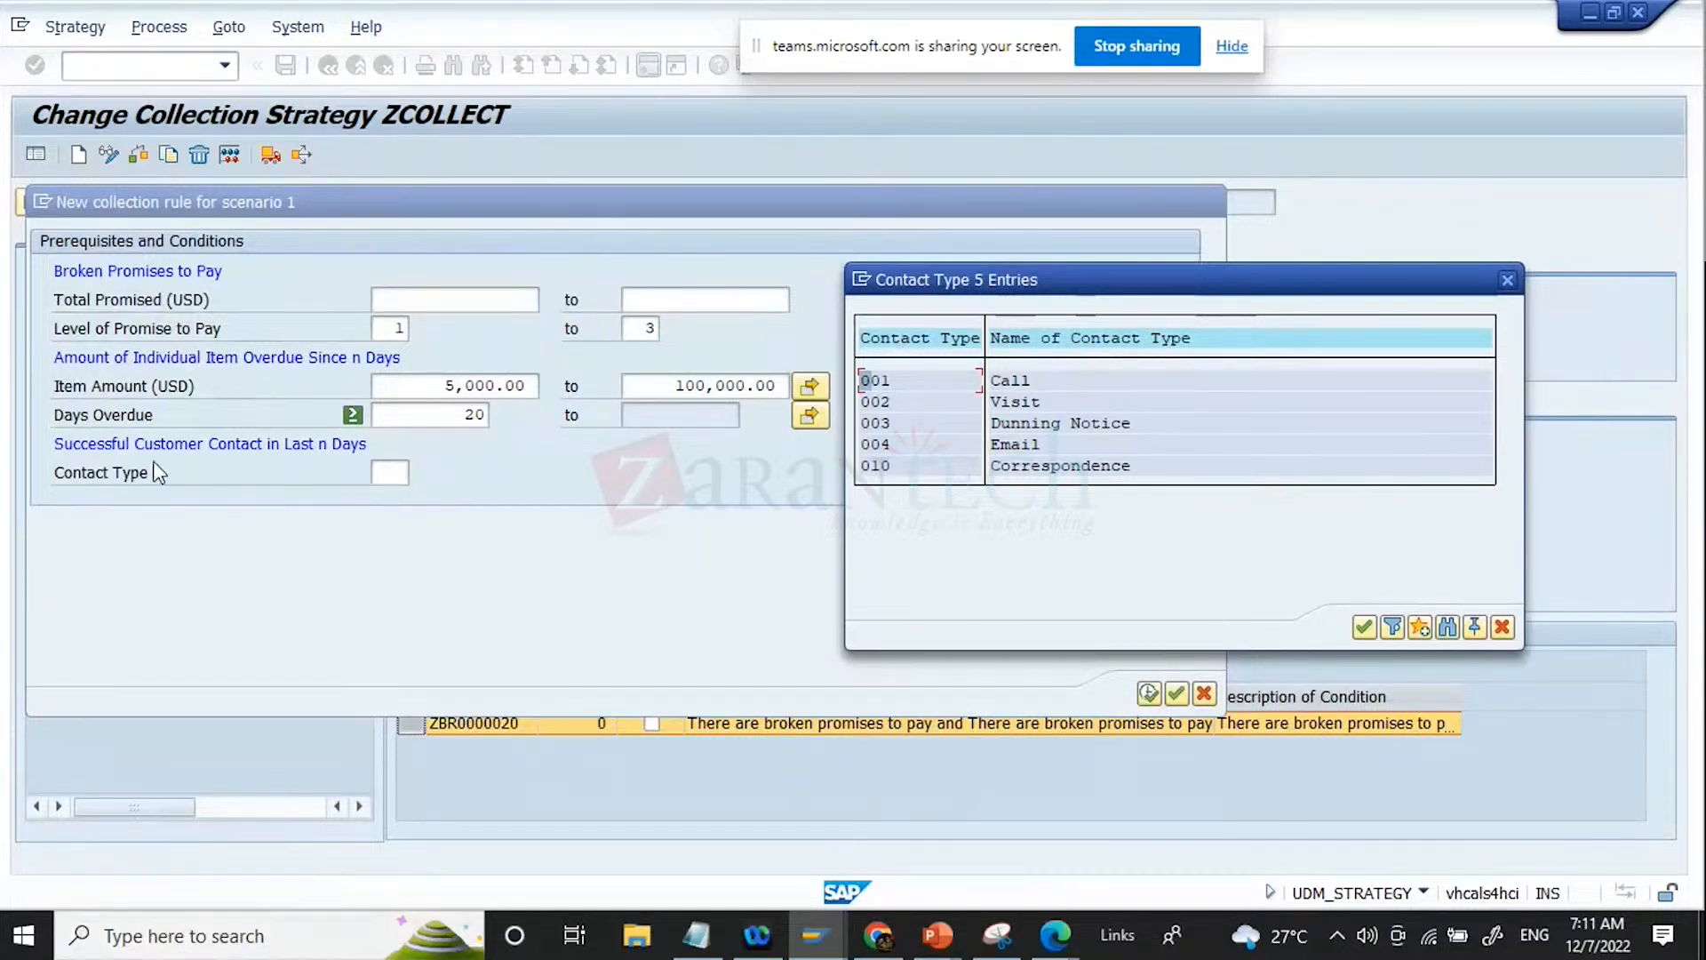
click(1503, 628)
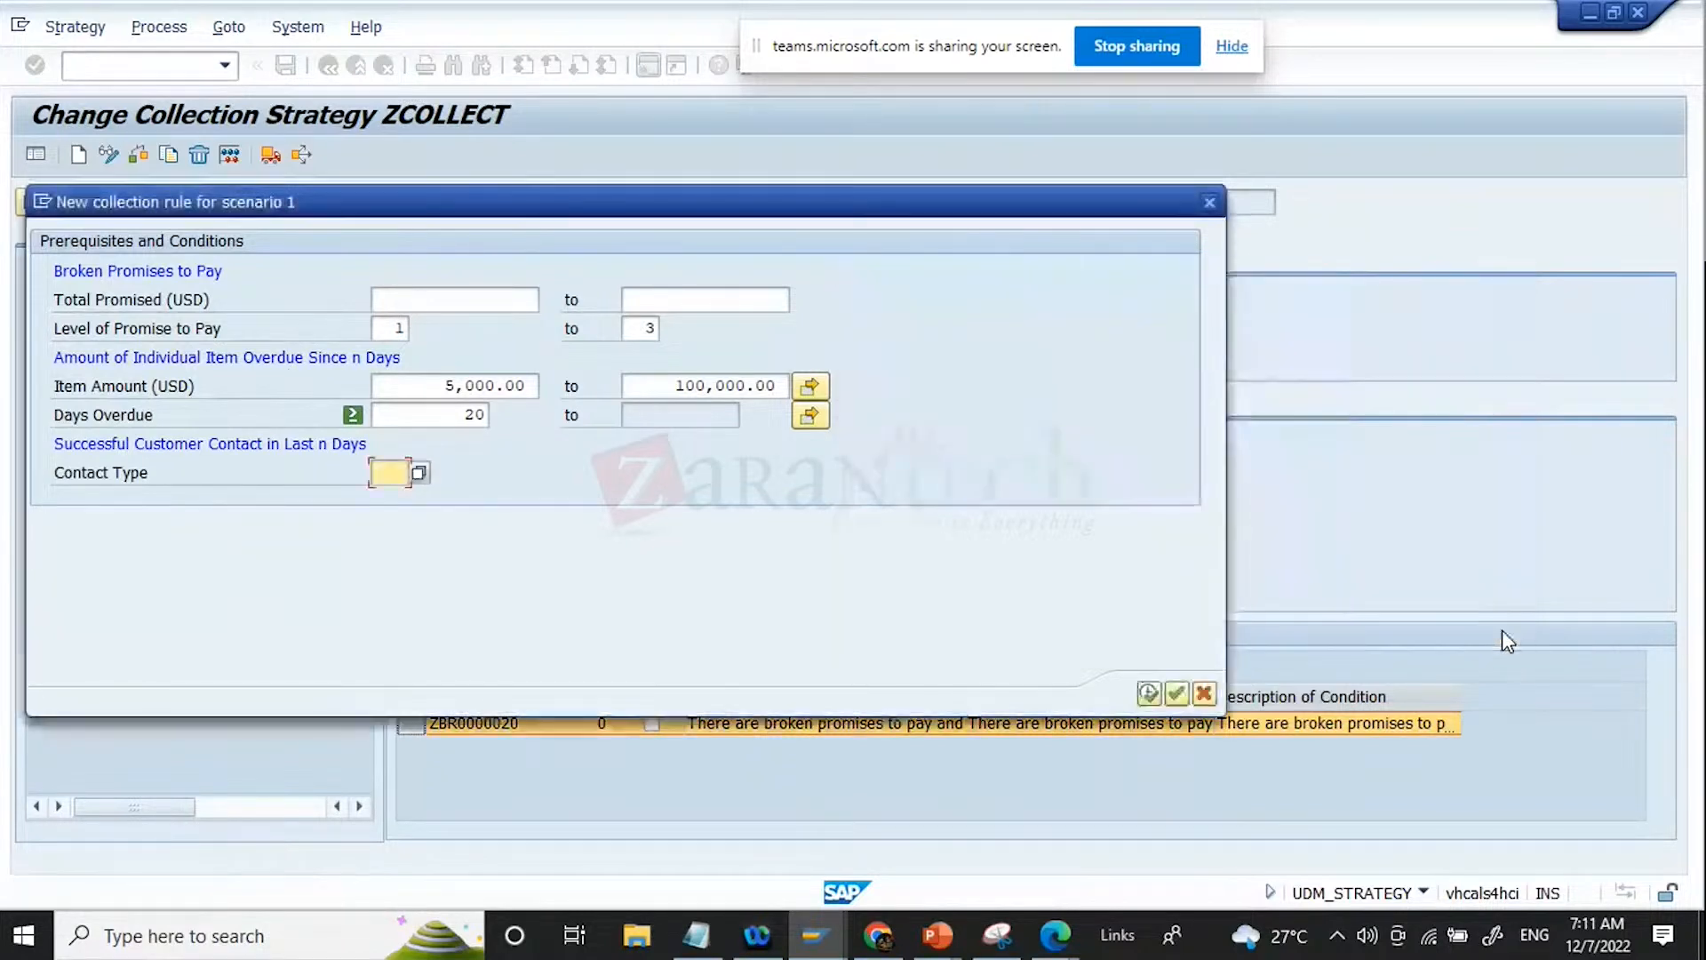
Step: Apply the prerequisites and conditions of rule ZBR0000020 and save strategy ZCOLLECT
click(1149, 699)
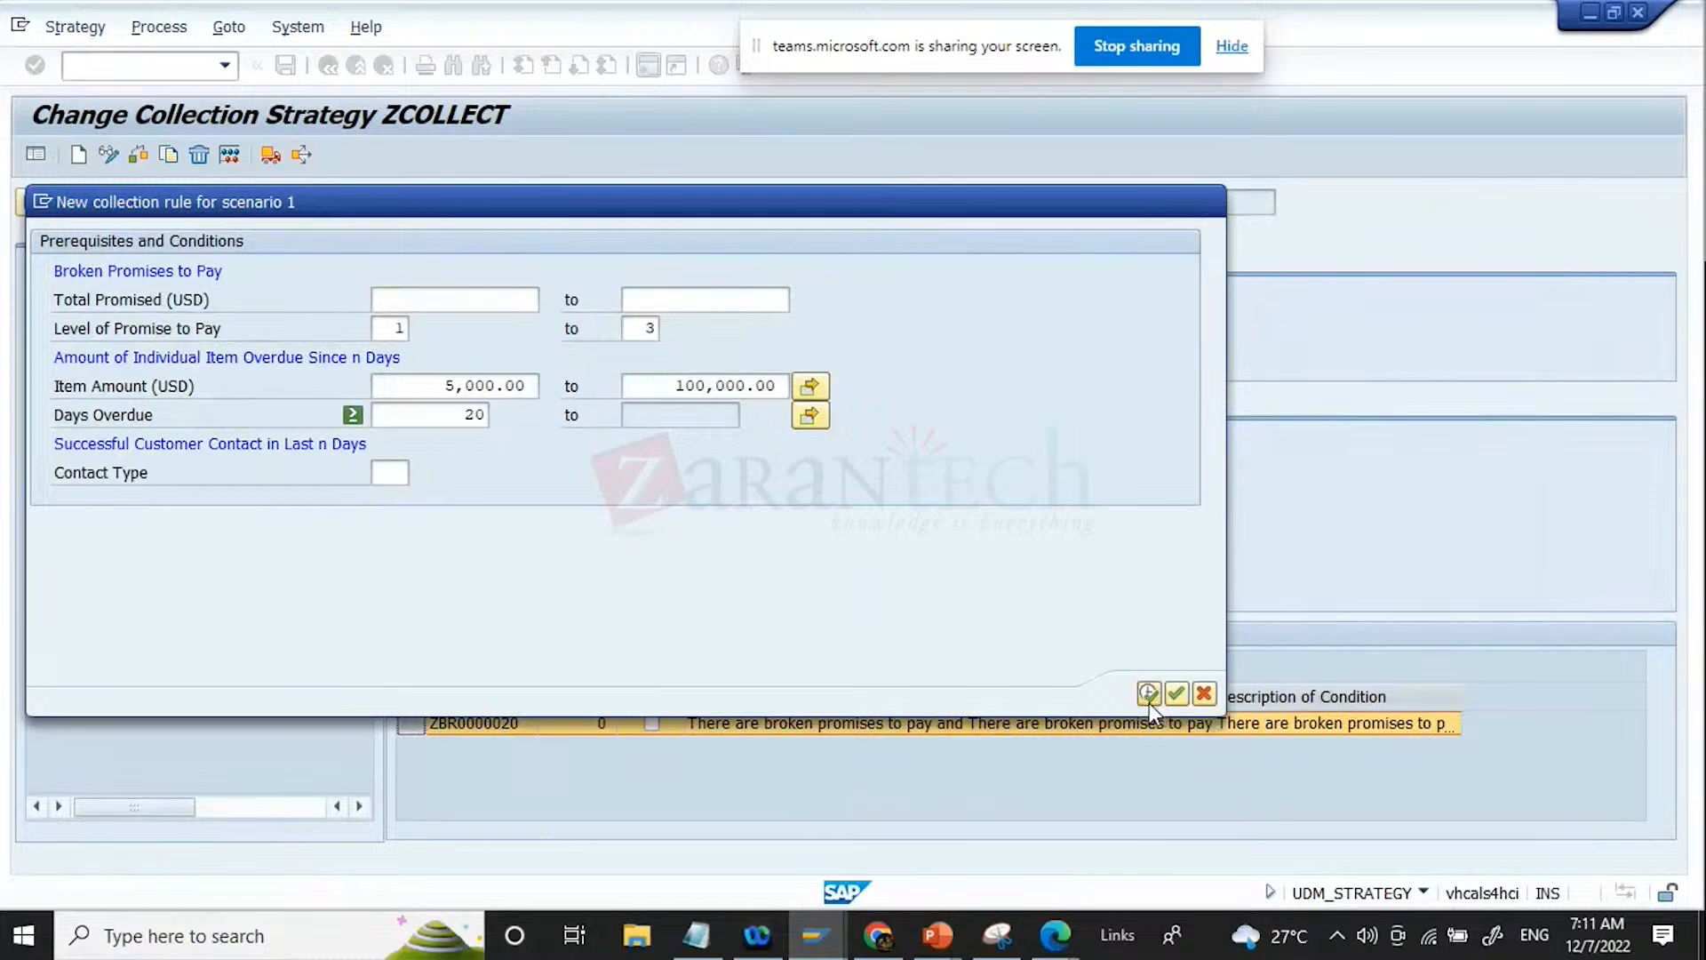
click(291, 66)
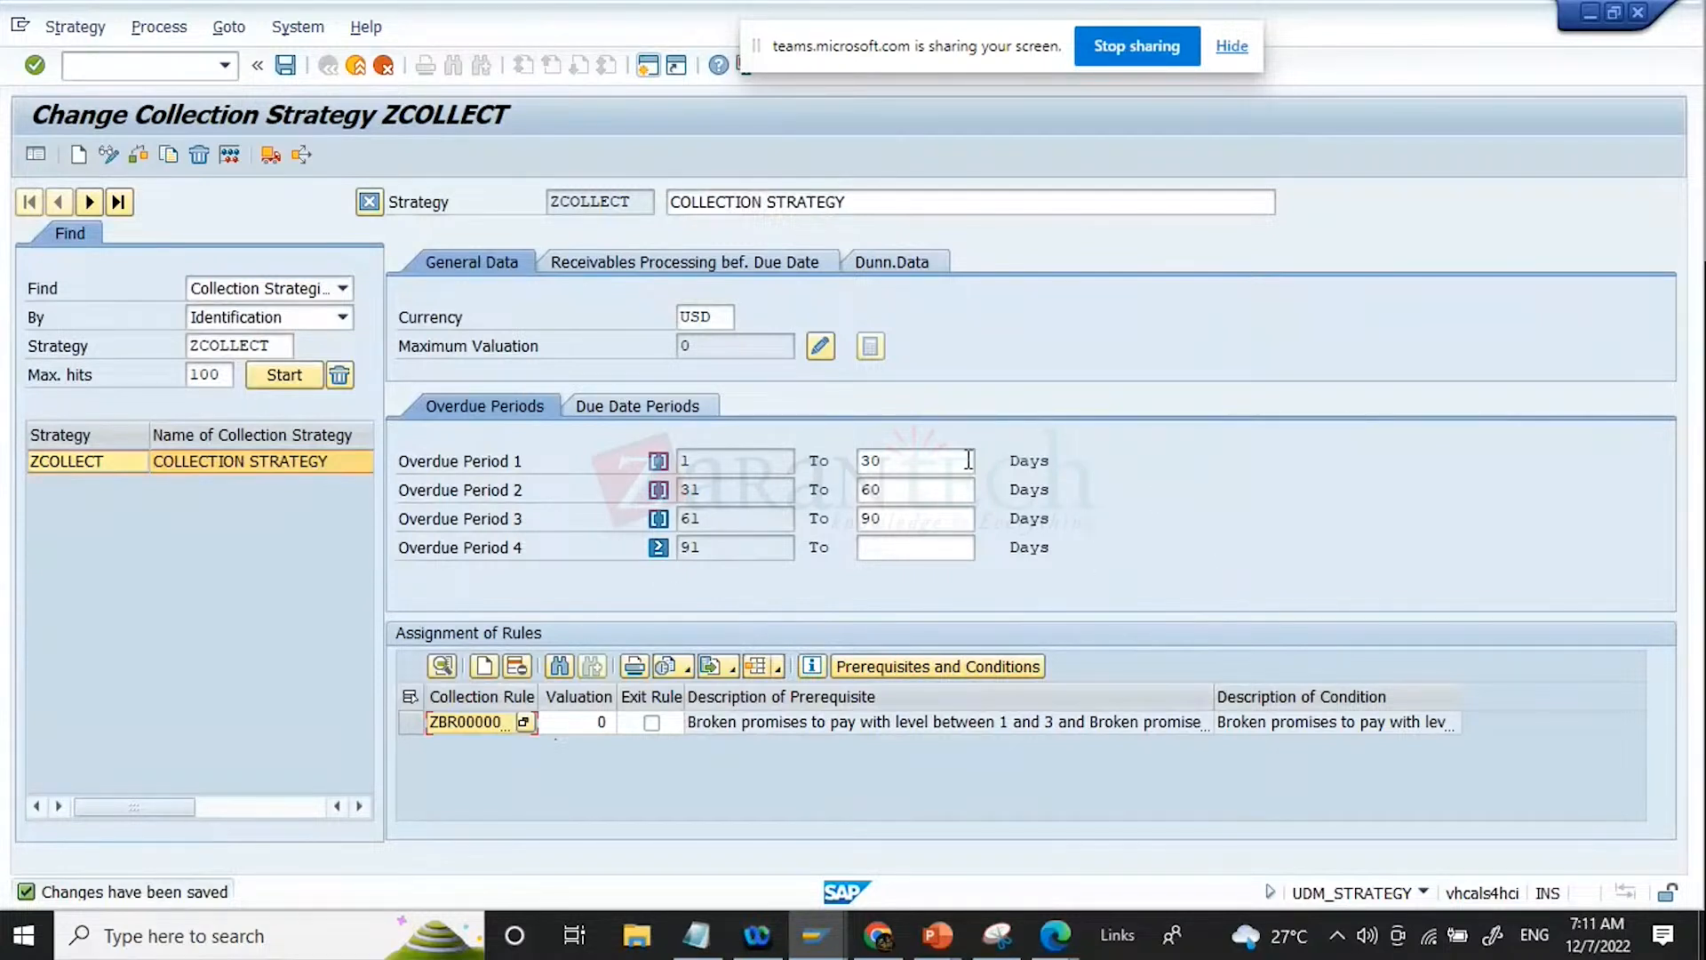
Step: Review the due date periods, overdue periods and rule prerequisite description of strategy ZCOLLECT
click(712, 460)
click(690, 404)
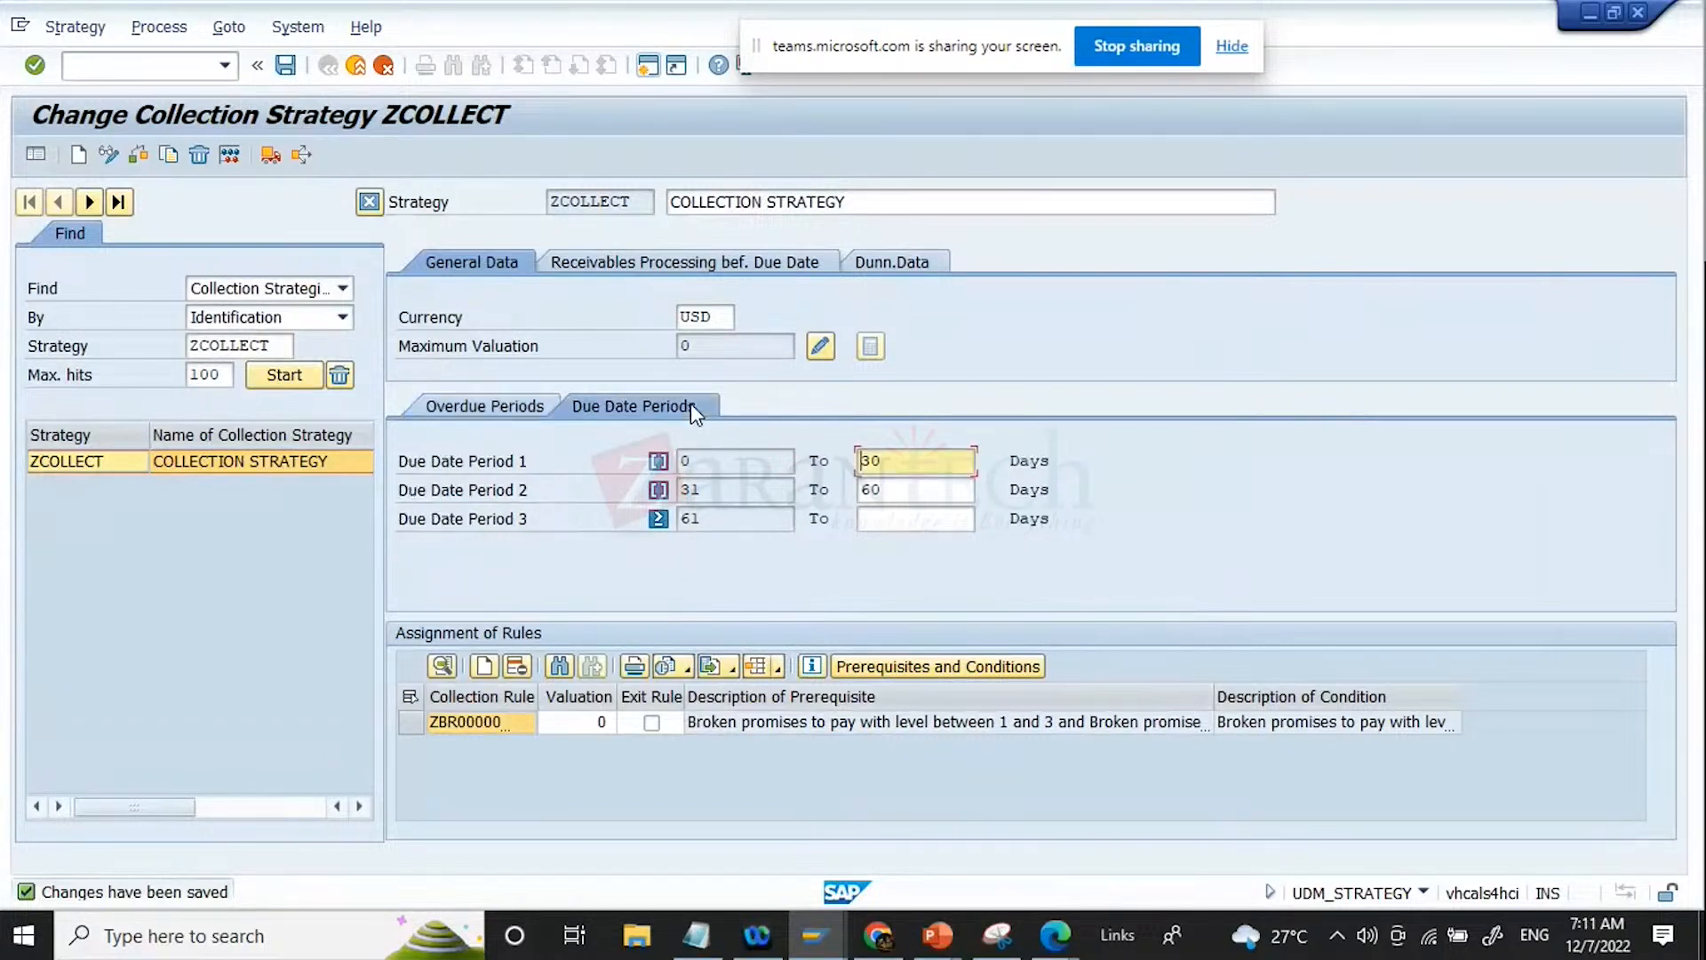
click(482, 407)
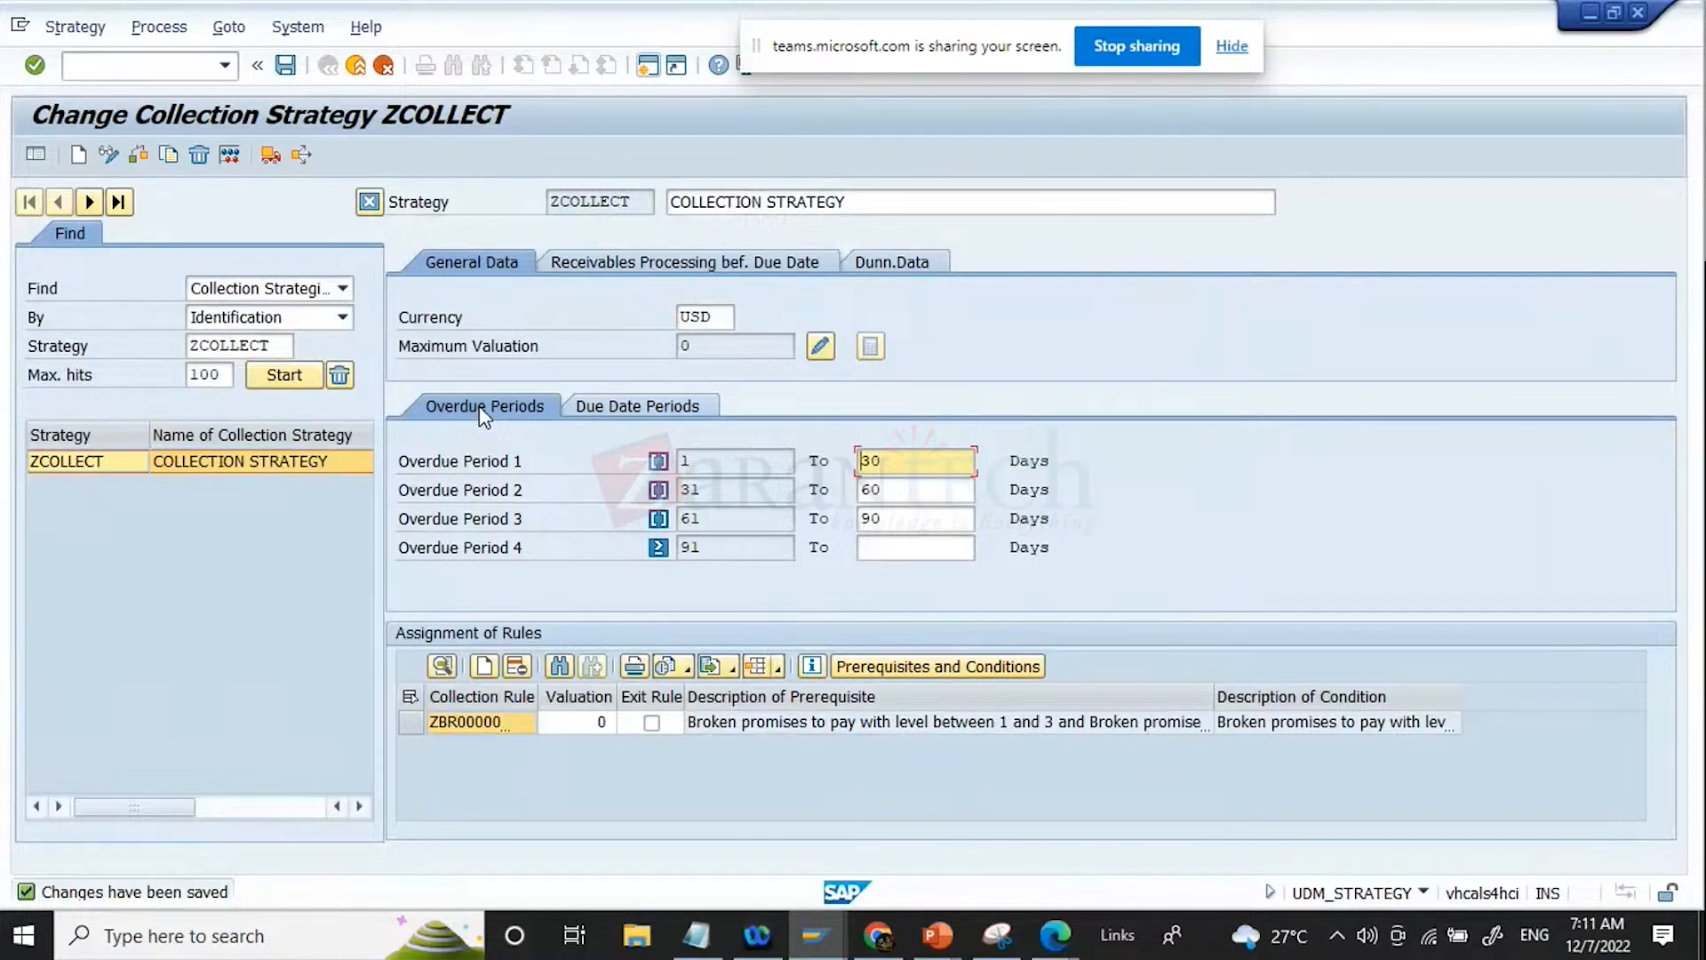
click(709, 461)
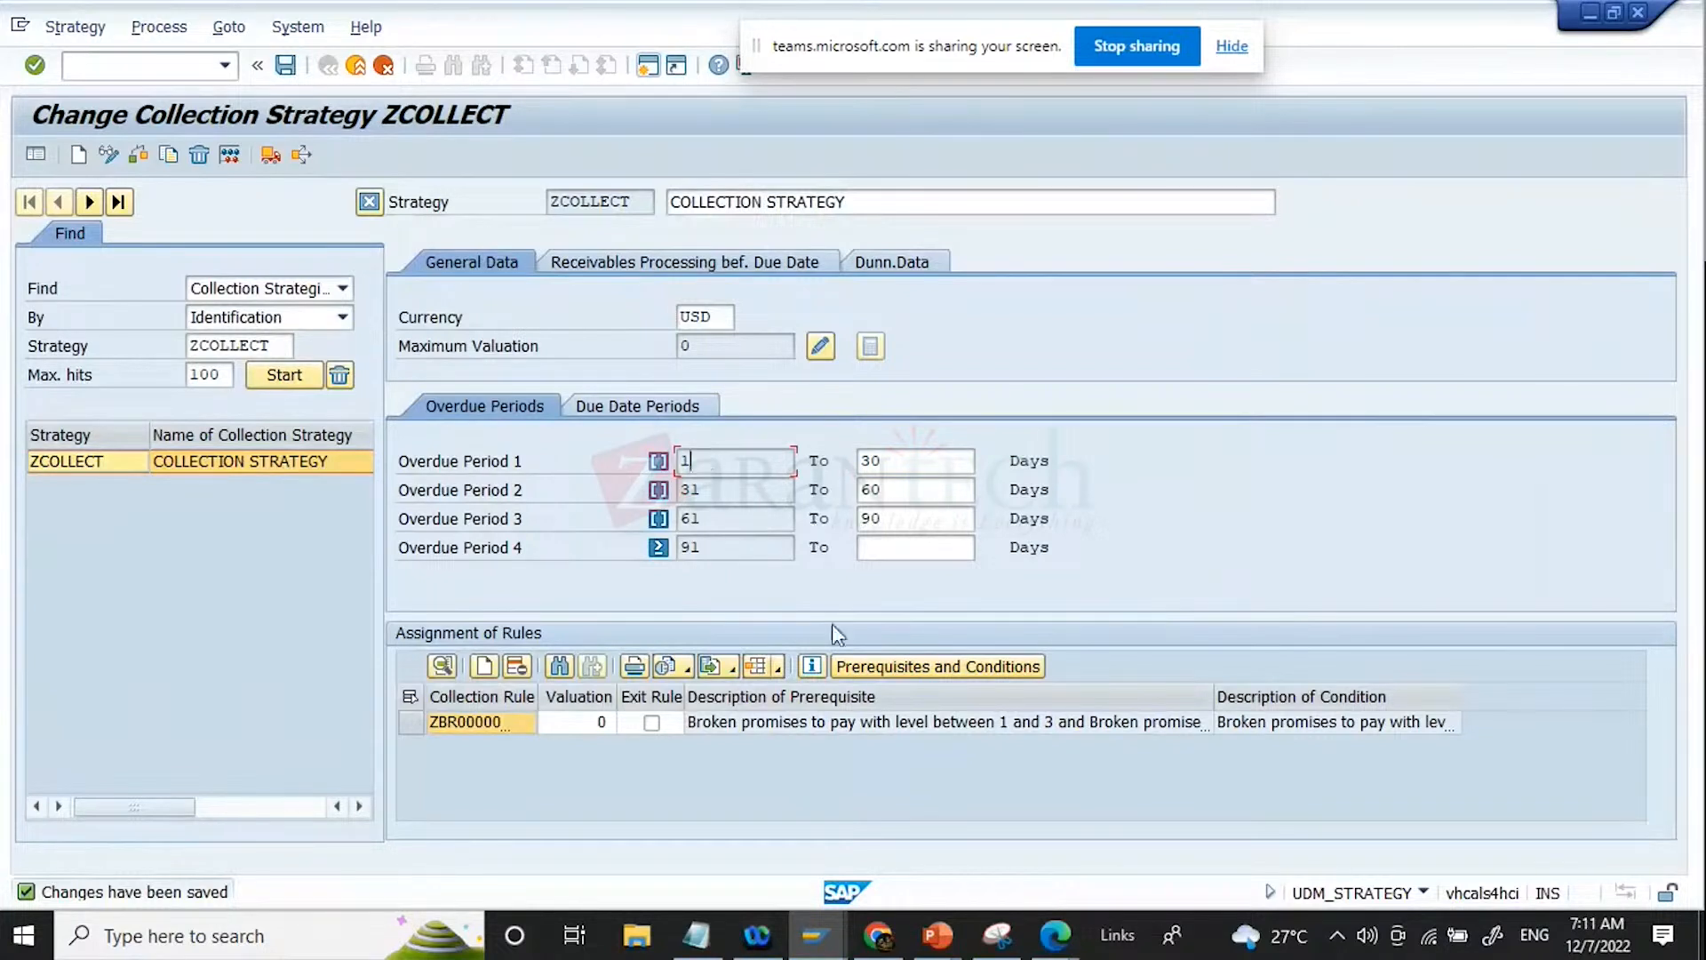
click(795, 727)
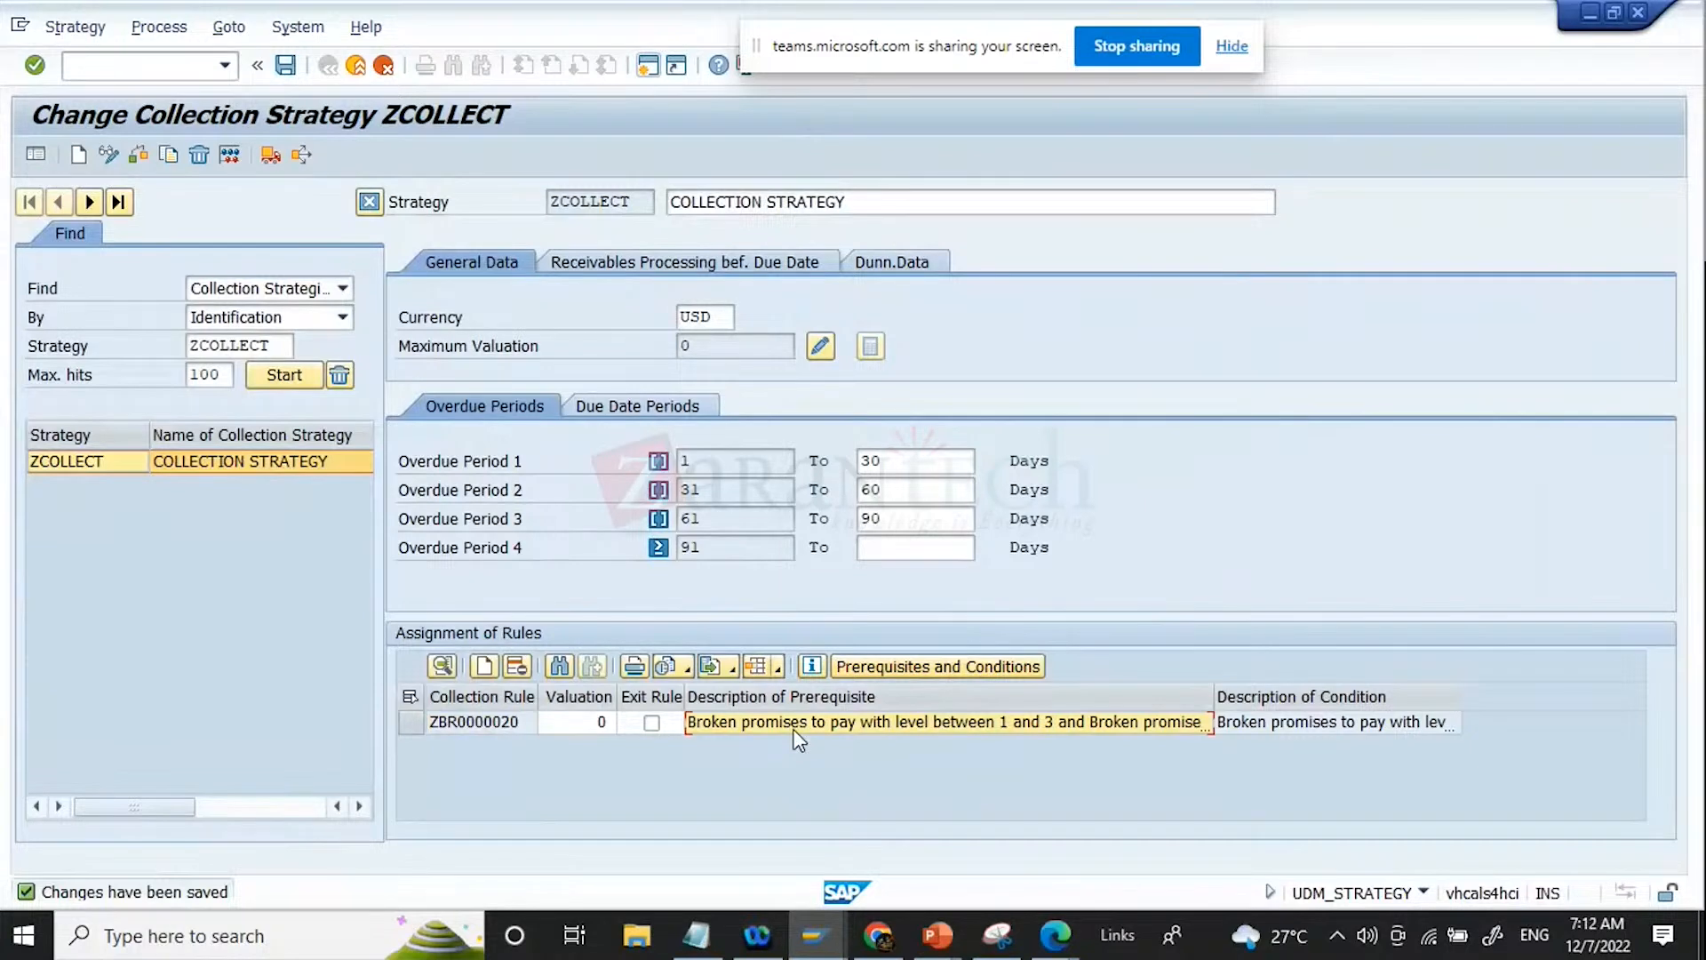
Step: Leave the strategy and open the customer line item display, transaction FBL5N
click(118, 66)
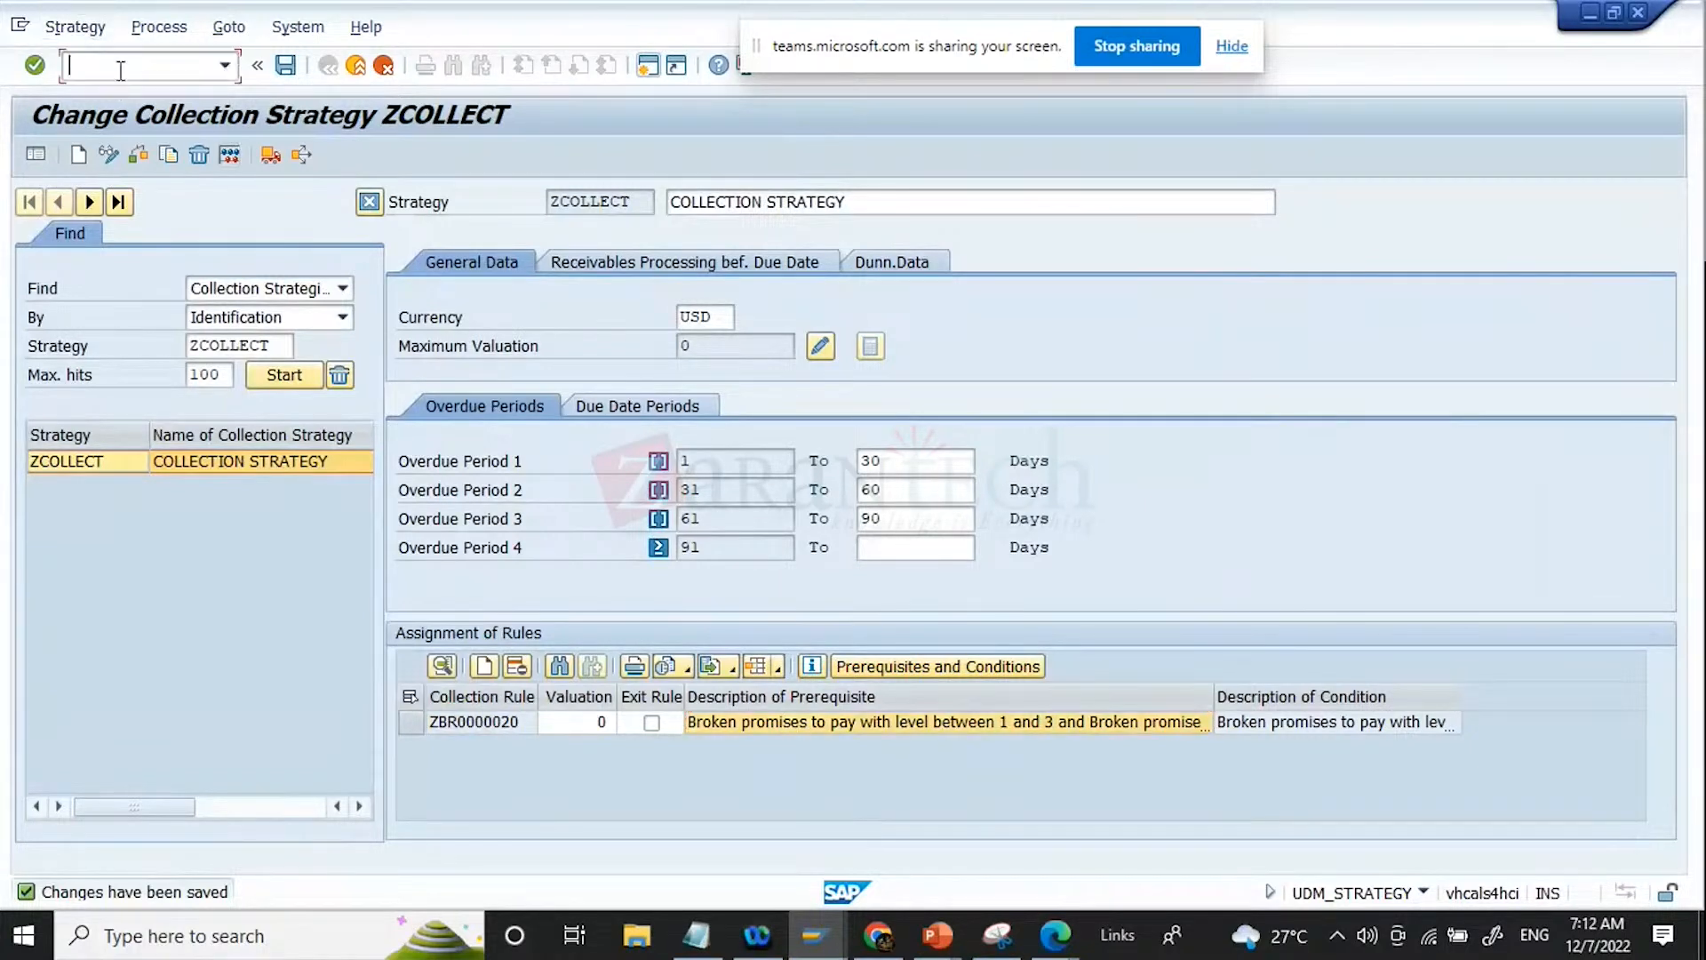
text(/NFBL5N)
key(Return)
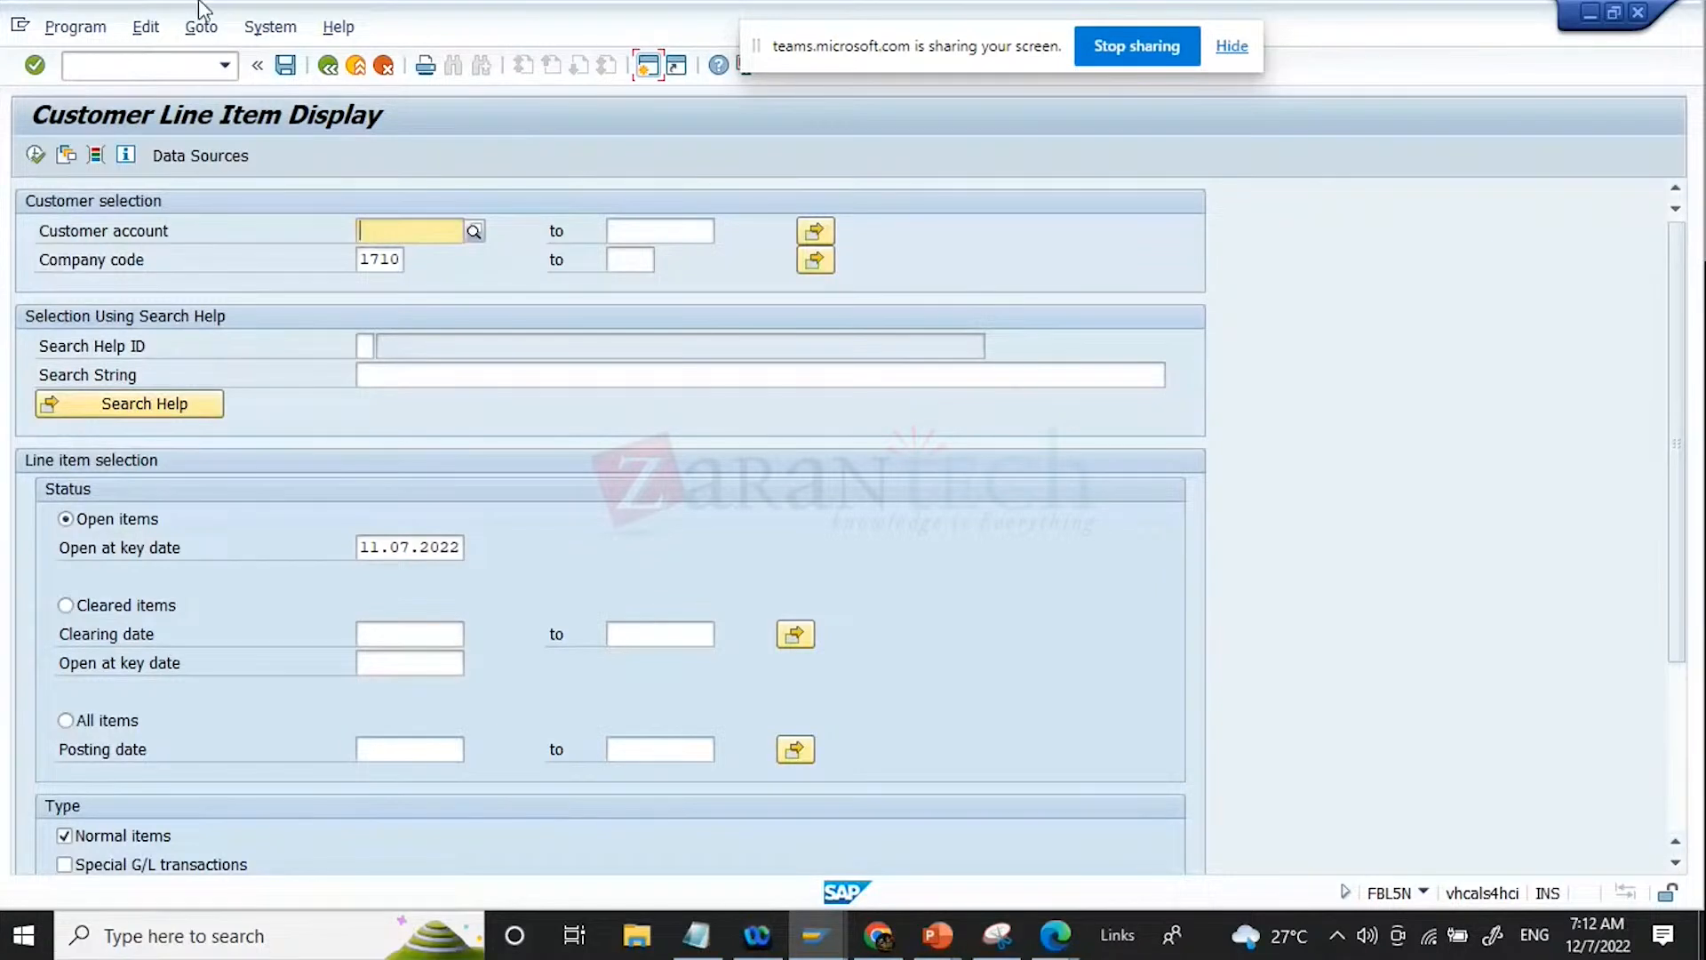
Step: Leave the customer line item display and open the IMG structure through transaction SPRO
click(327, 76)
text(SPRO)
key(Return)
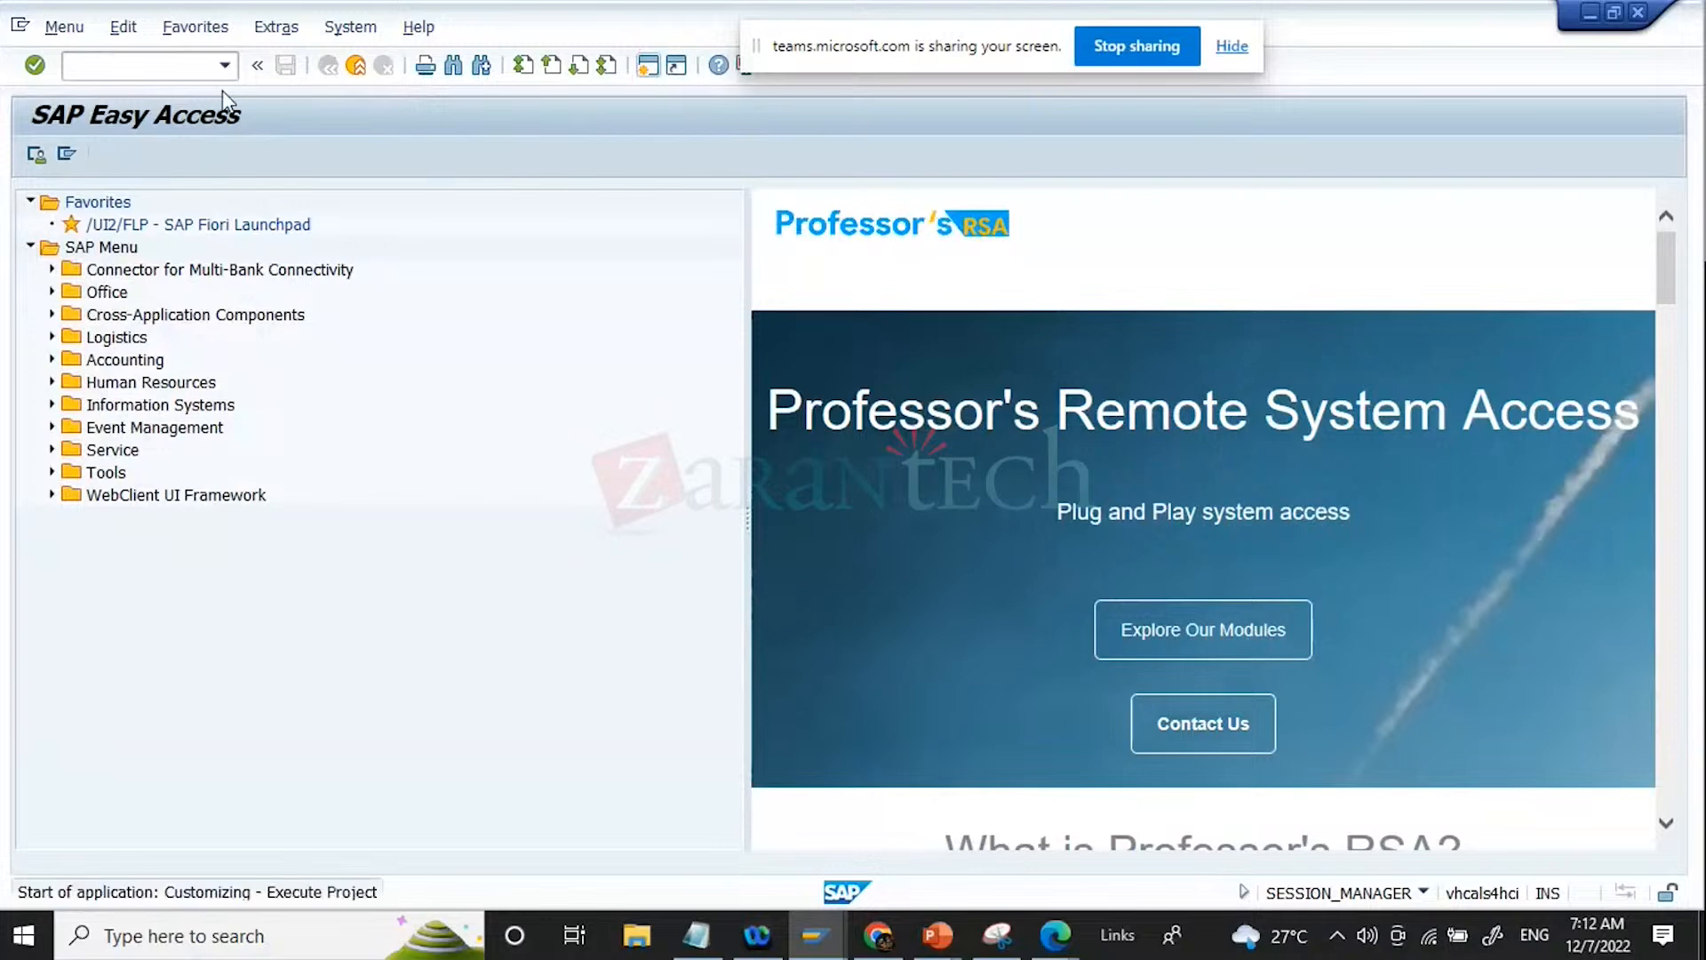
click(167, 162)
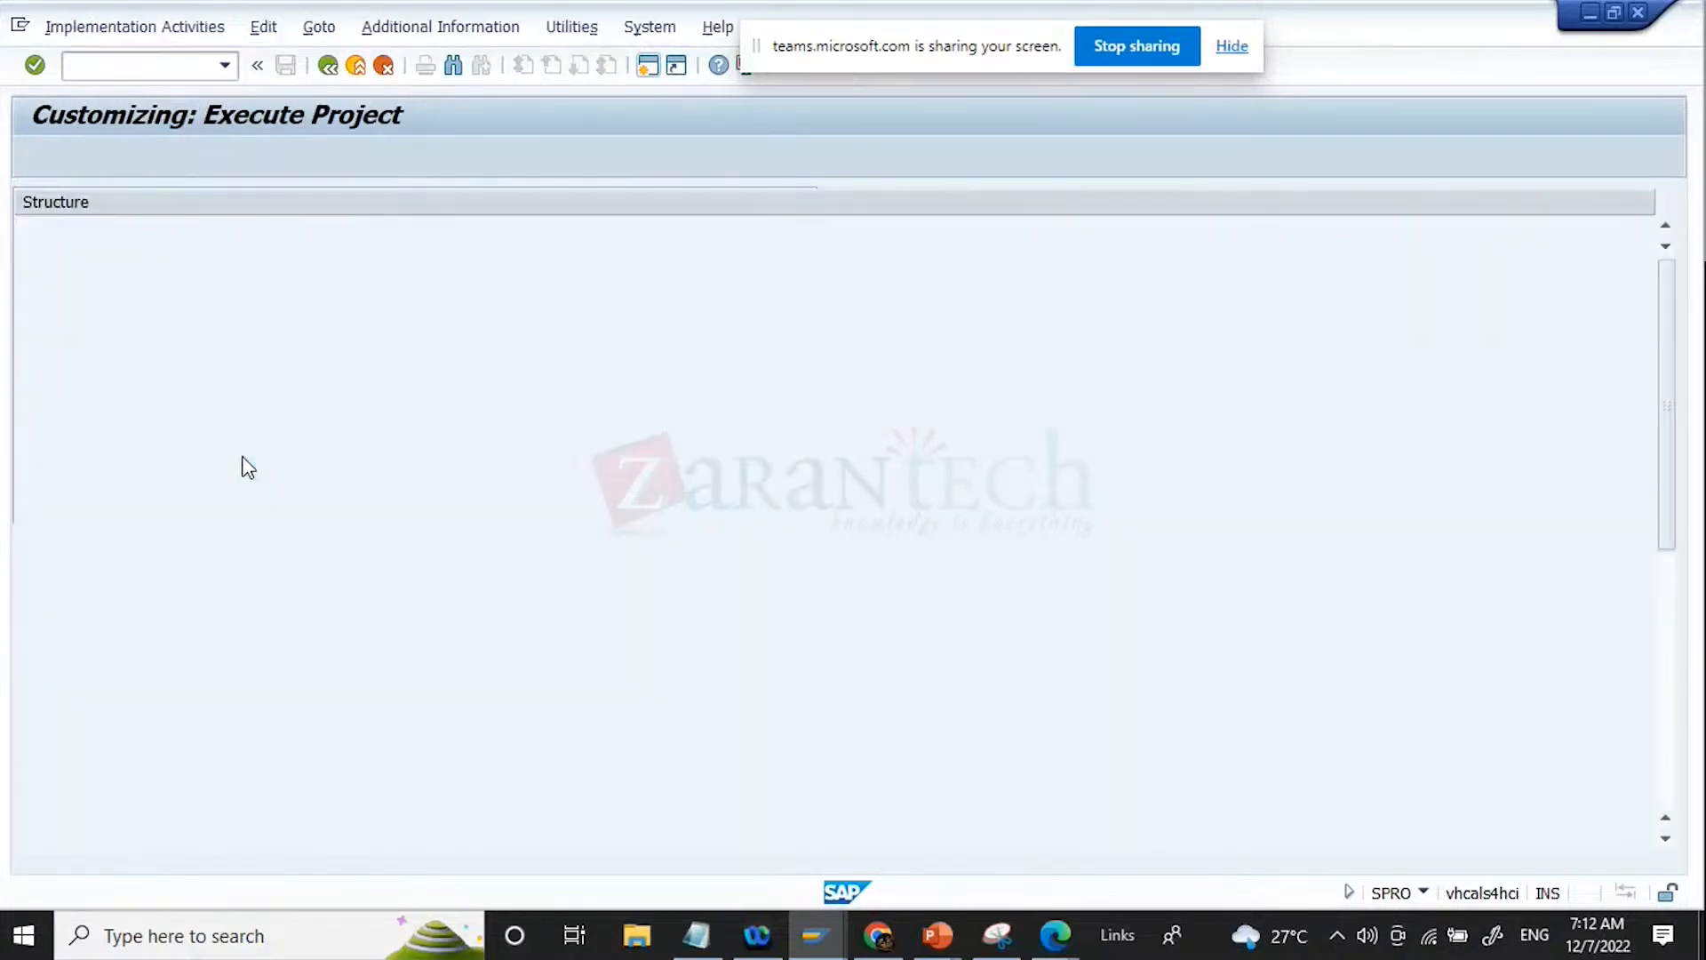
Step: Expand the IMG structure through Financial Supply Chain Management and Collections Management down to Basic Settings for Collections Management
click(220, 477)
key(Down)
key(Down)
key(Right)
key(Down)
key(Down)
key(Down)
key(Down)
key(Down)
key(Up)
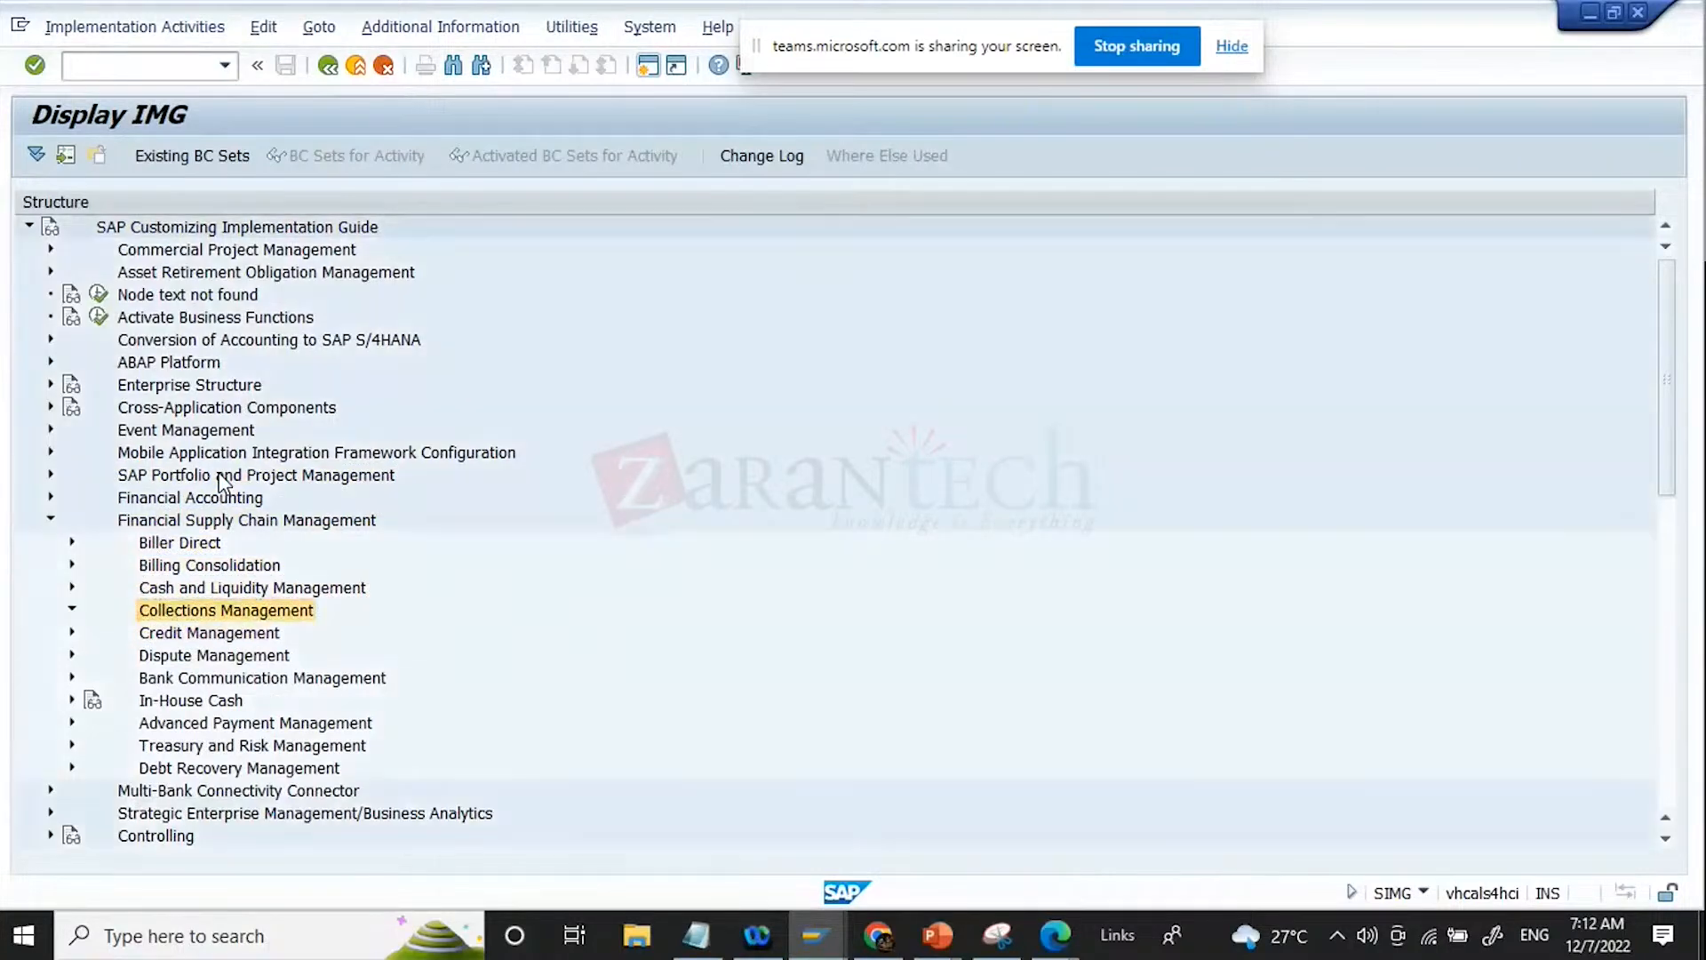
key(Right)
Step: Open the Process Strategies activity under Collection Strategies and display strategy ZCOLLECT
key(Down)
key(Right)
key(Down)
key(Down)
key(Down)
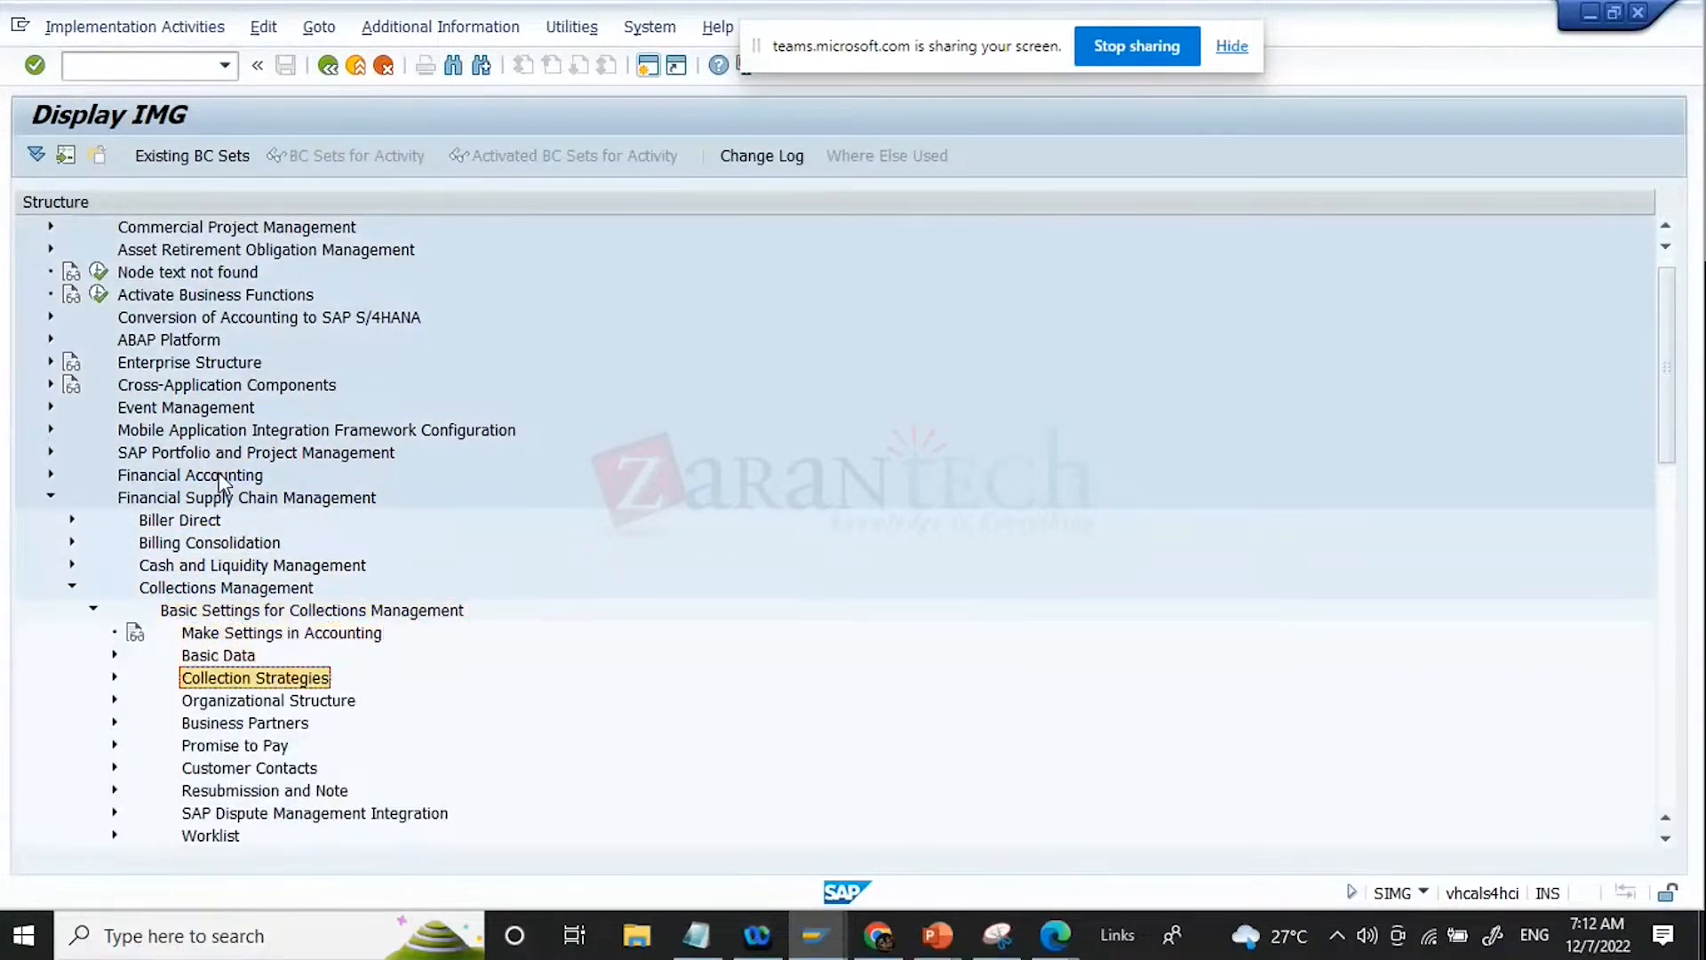
key(Right)
key(Down)
key(Down)
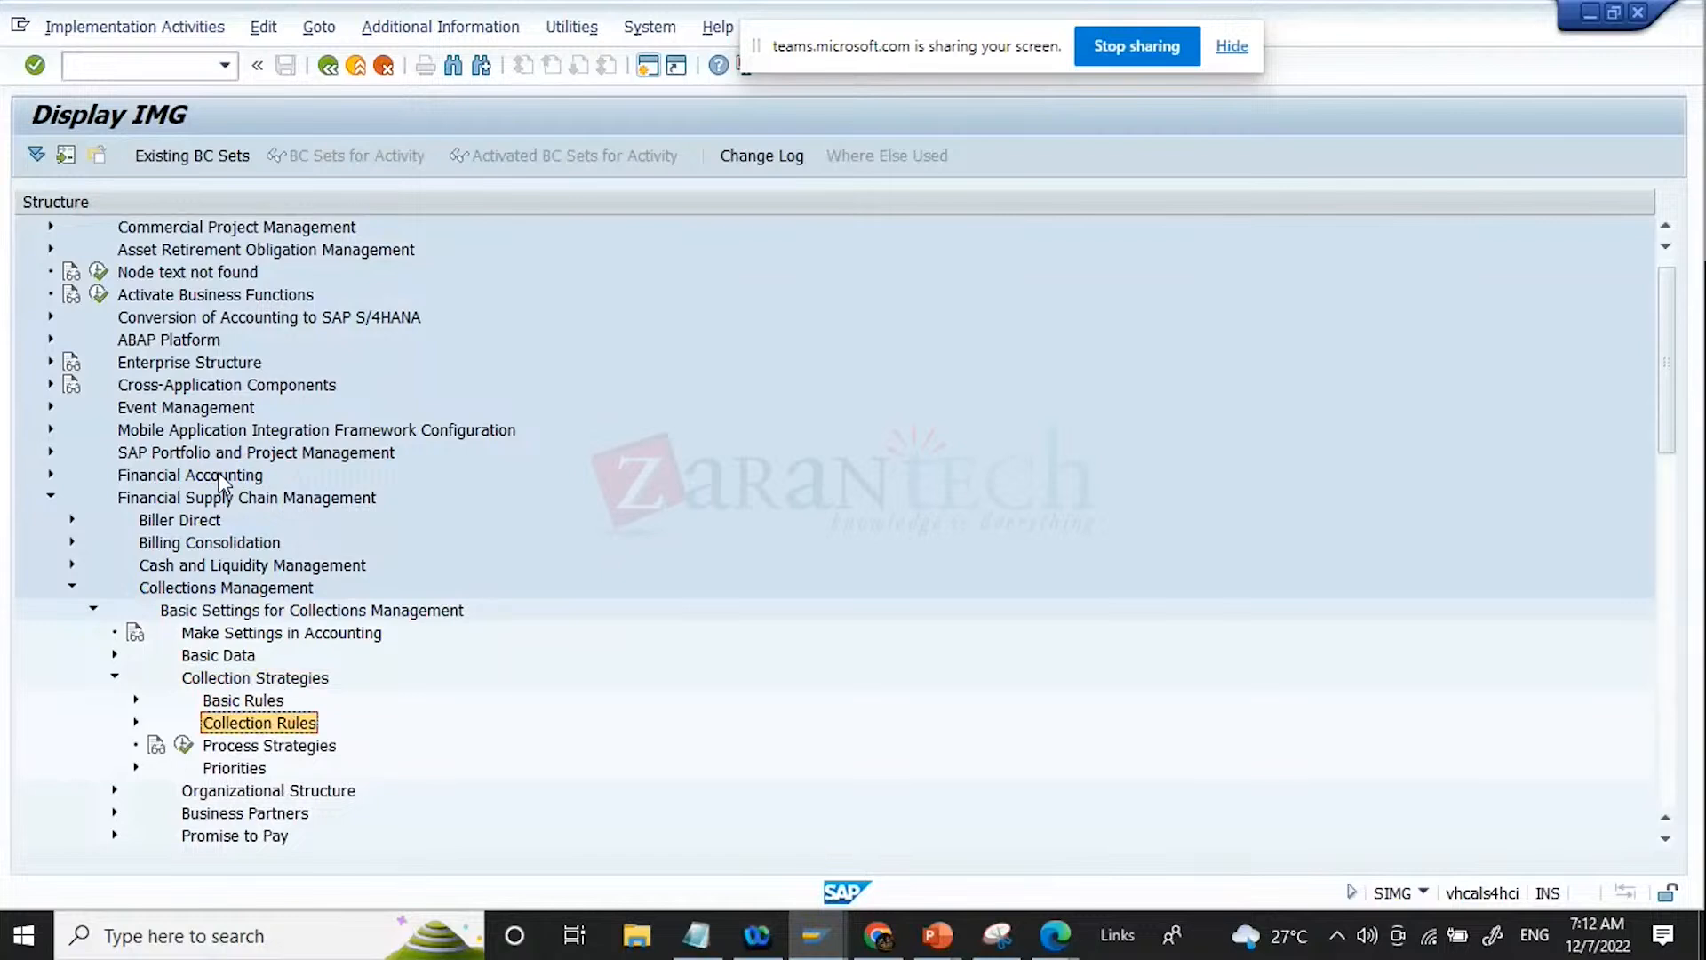
key(Down)
click(182, 744)
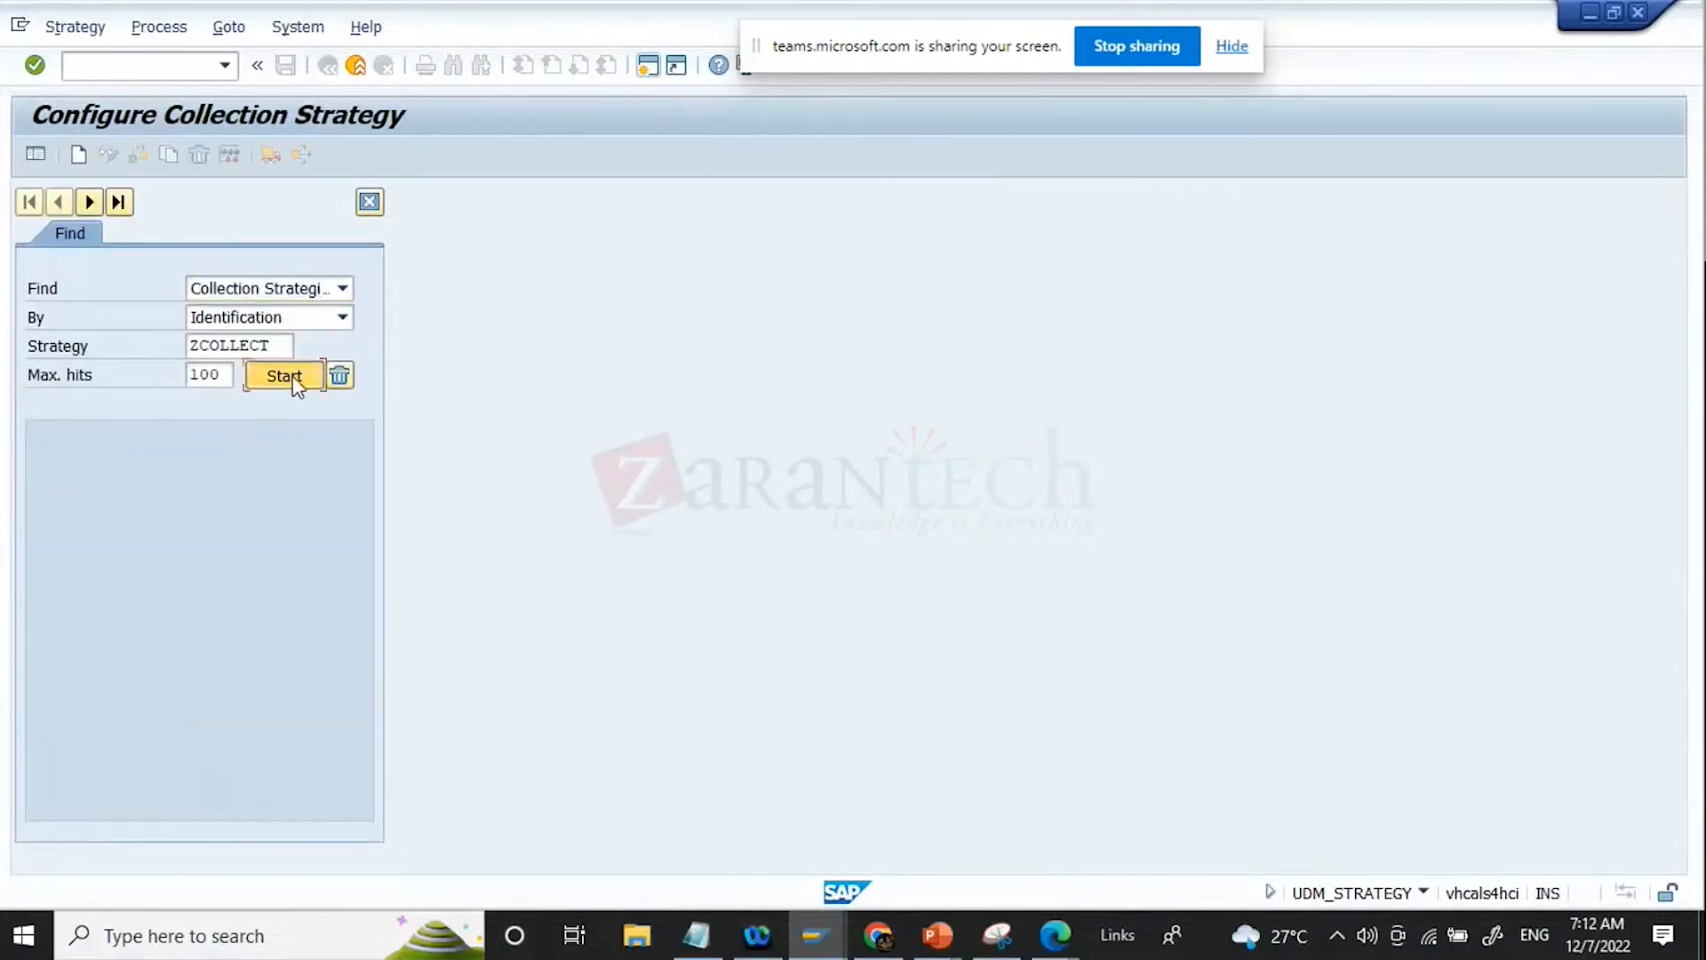
click(296, 376)
double_click(256, 461)
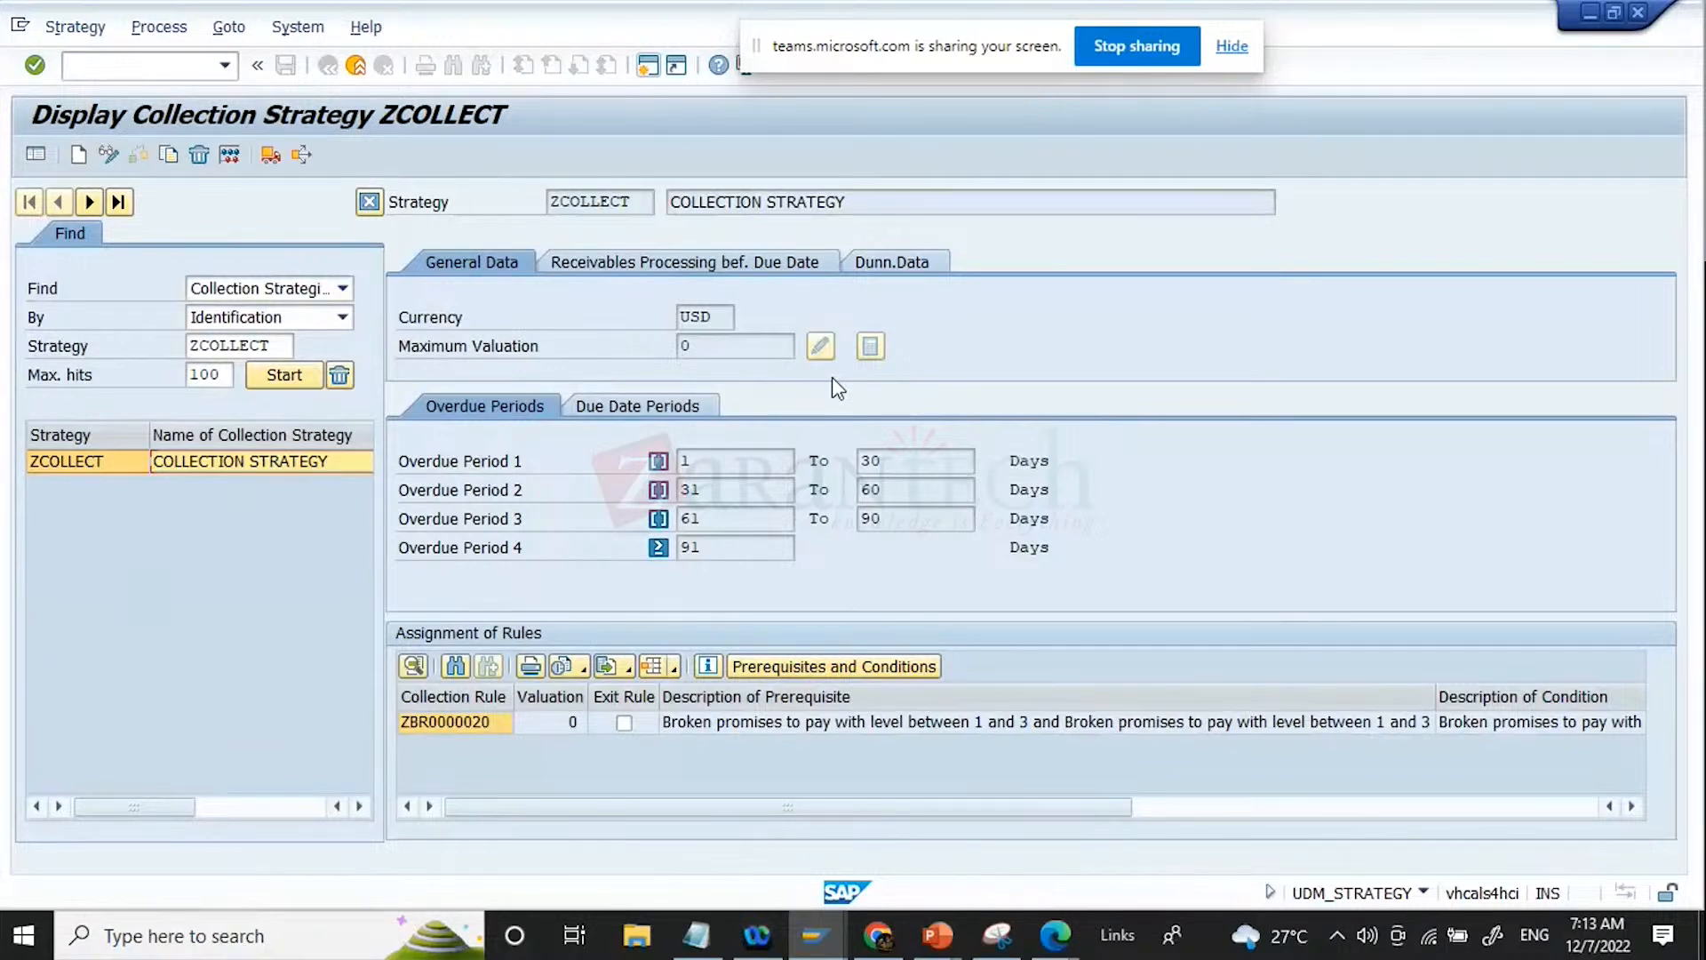
Step: Start transaction FBL5N in a new session and list the open customer items of company code 1710
click(109, 72)
text(/OFBL5N)
key(Return)
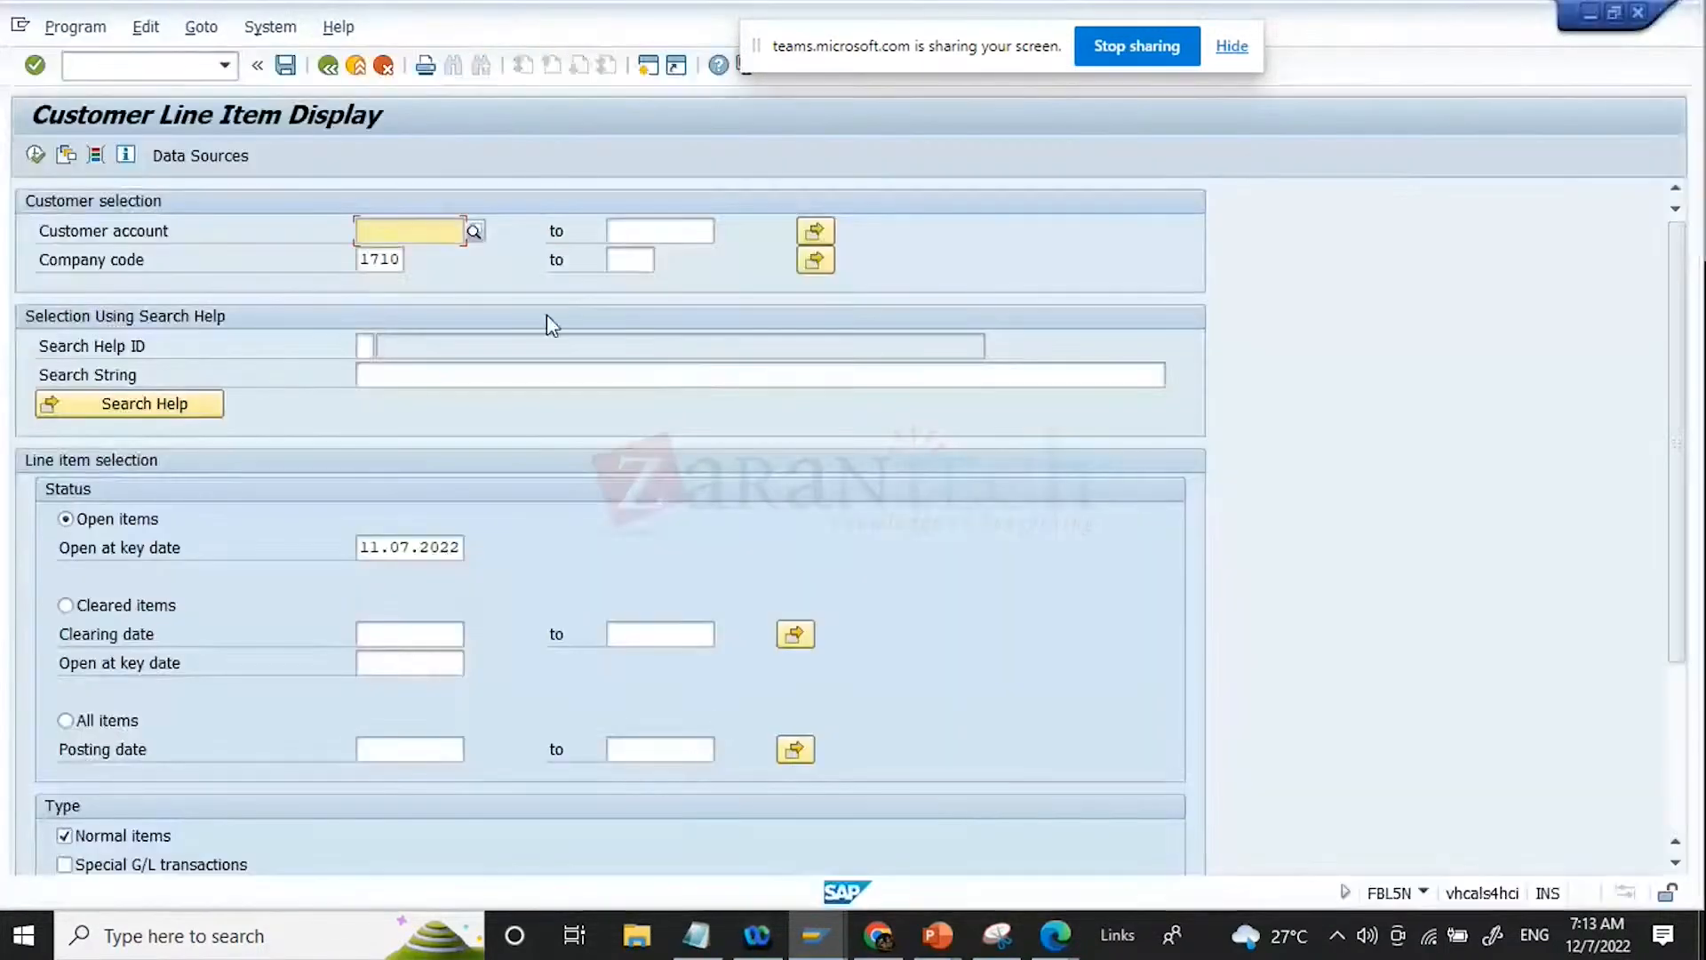
click(36, 157)
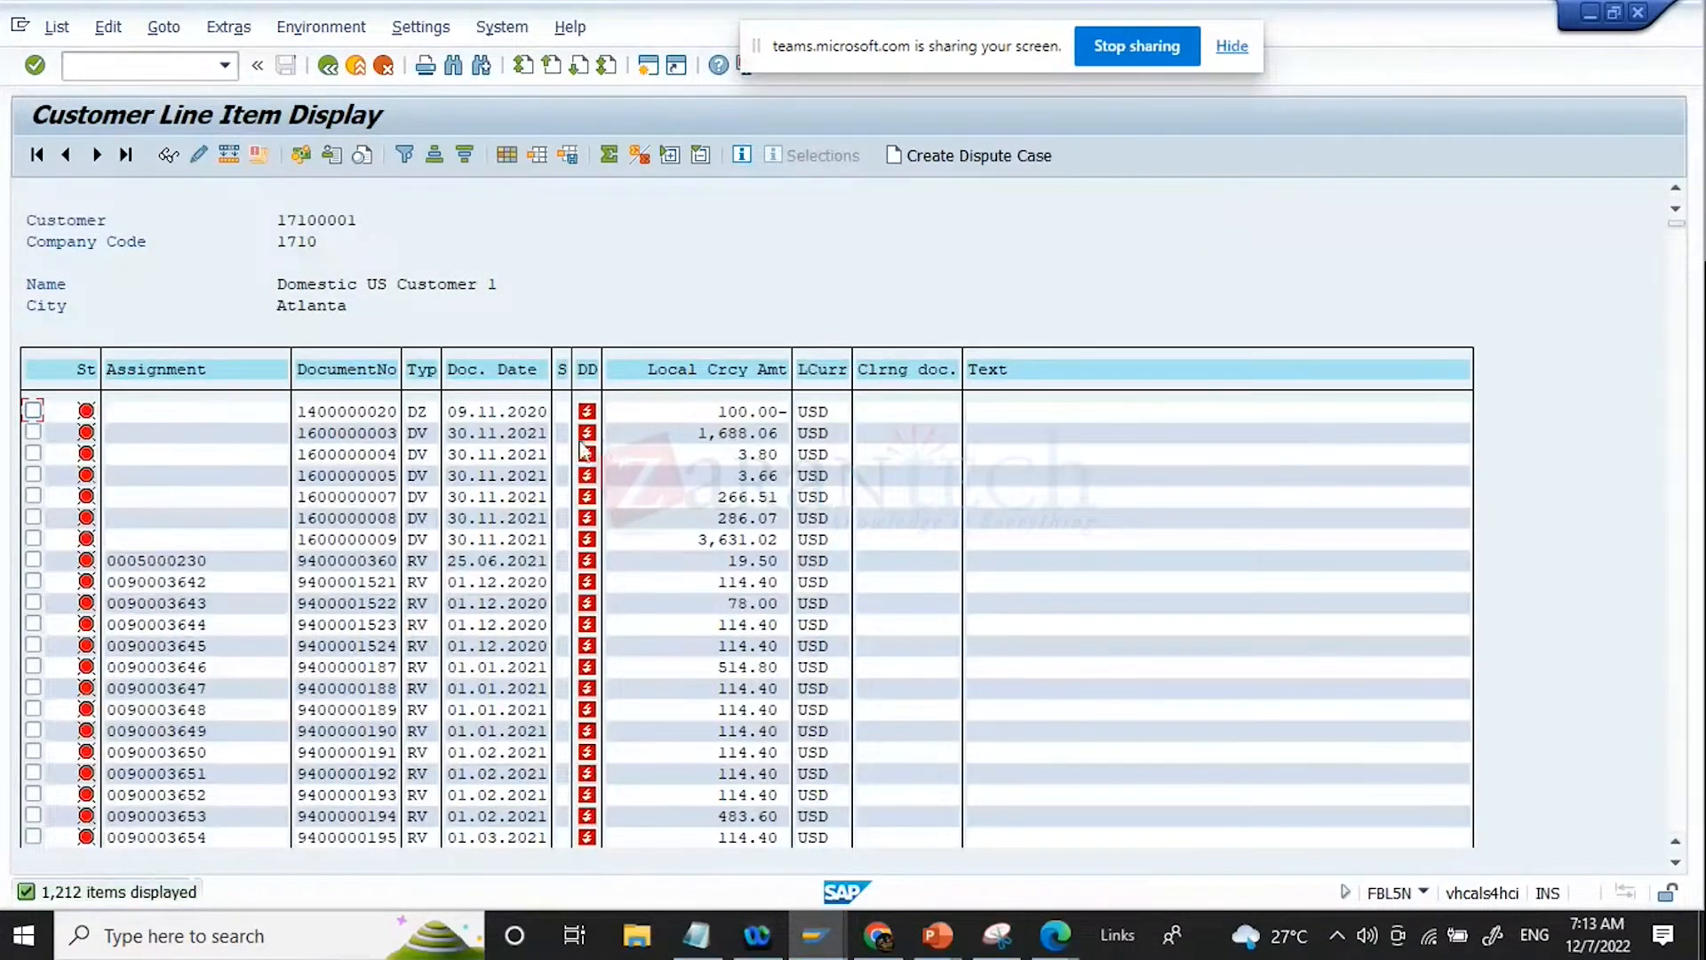
Step: Open the line item layout for changes and search its hidden fields for NET to locate Net Due Date
mouse_move(597, 430)
click(510, 158)
click(629, 551)
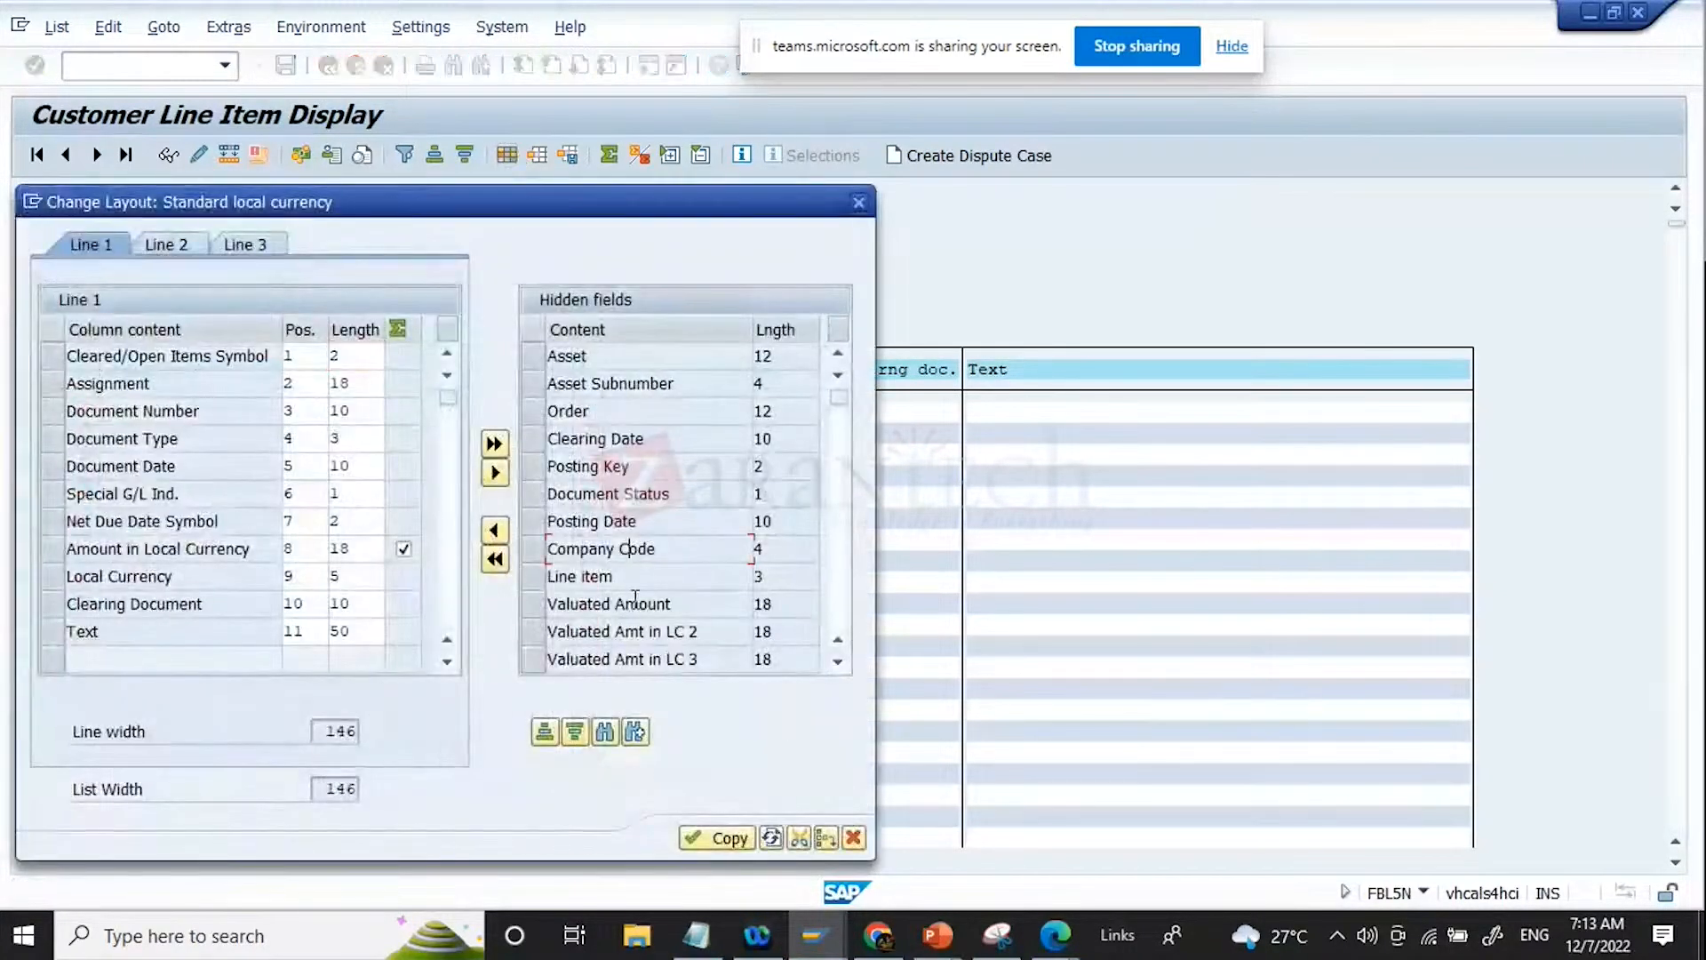
click(602, 741)
text(NET)
key(Return)
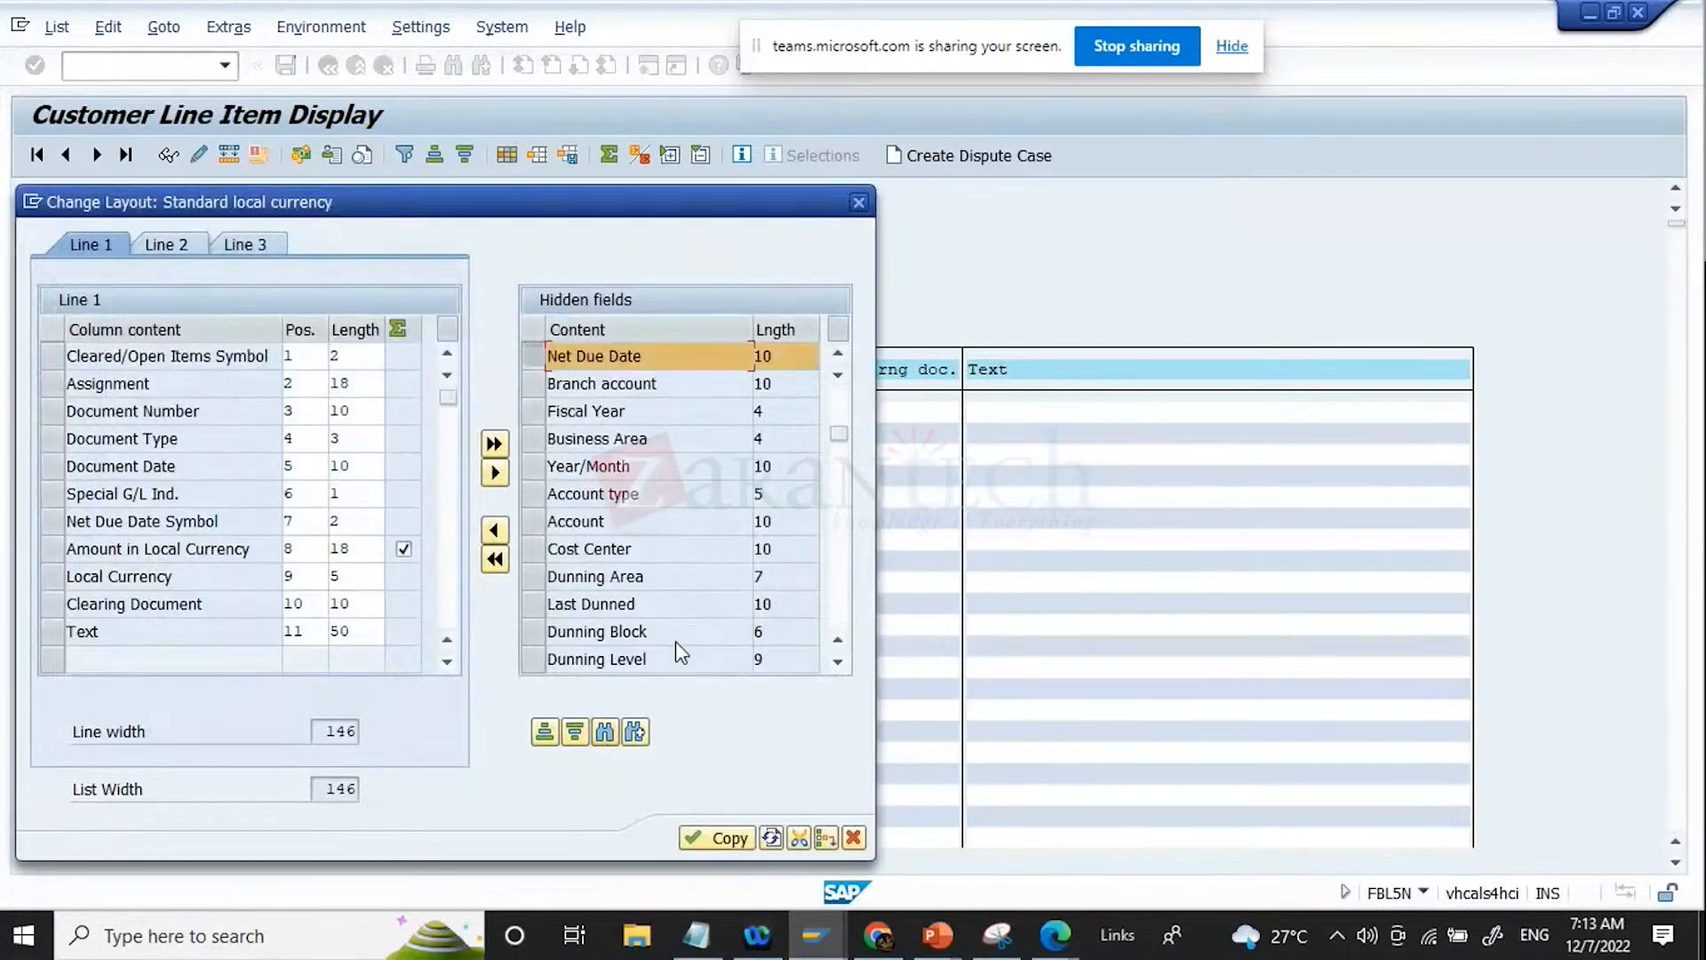
Step: Add Net Due Date to the displayed columns before the Net Due Date Symbol and apply the layout
click(51, 524)
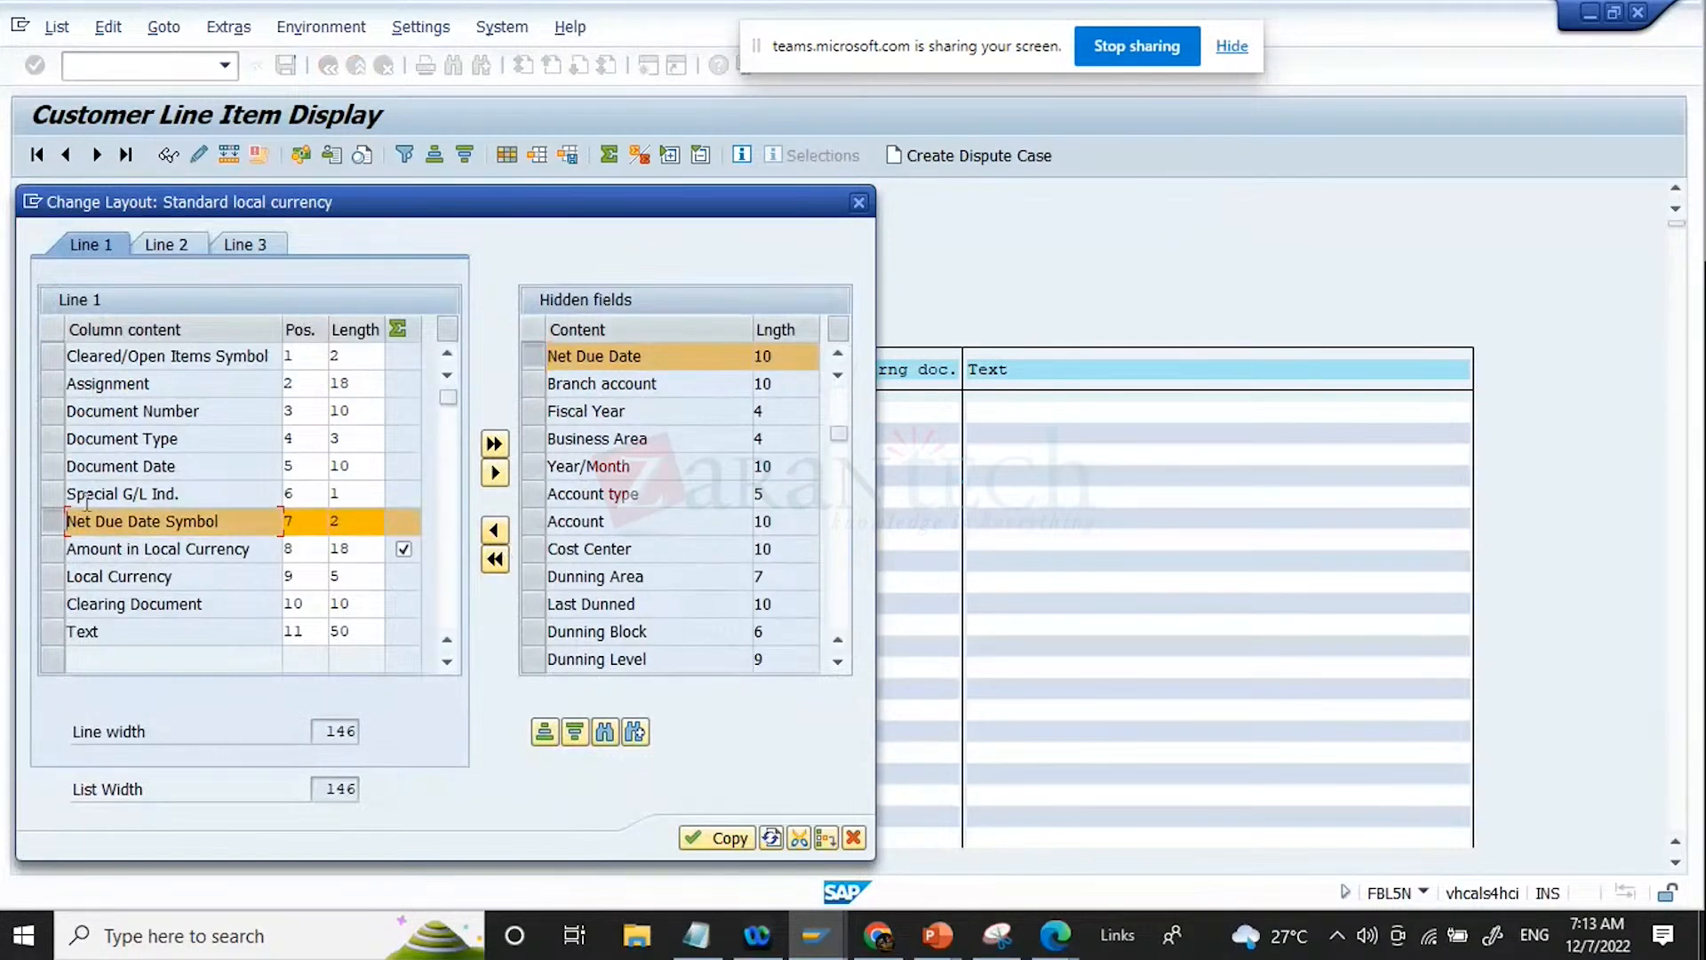
click(55, 494)
click(51, 521)
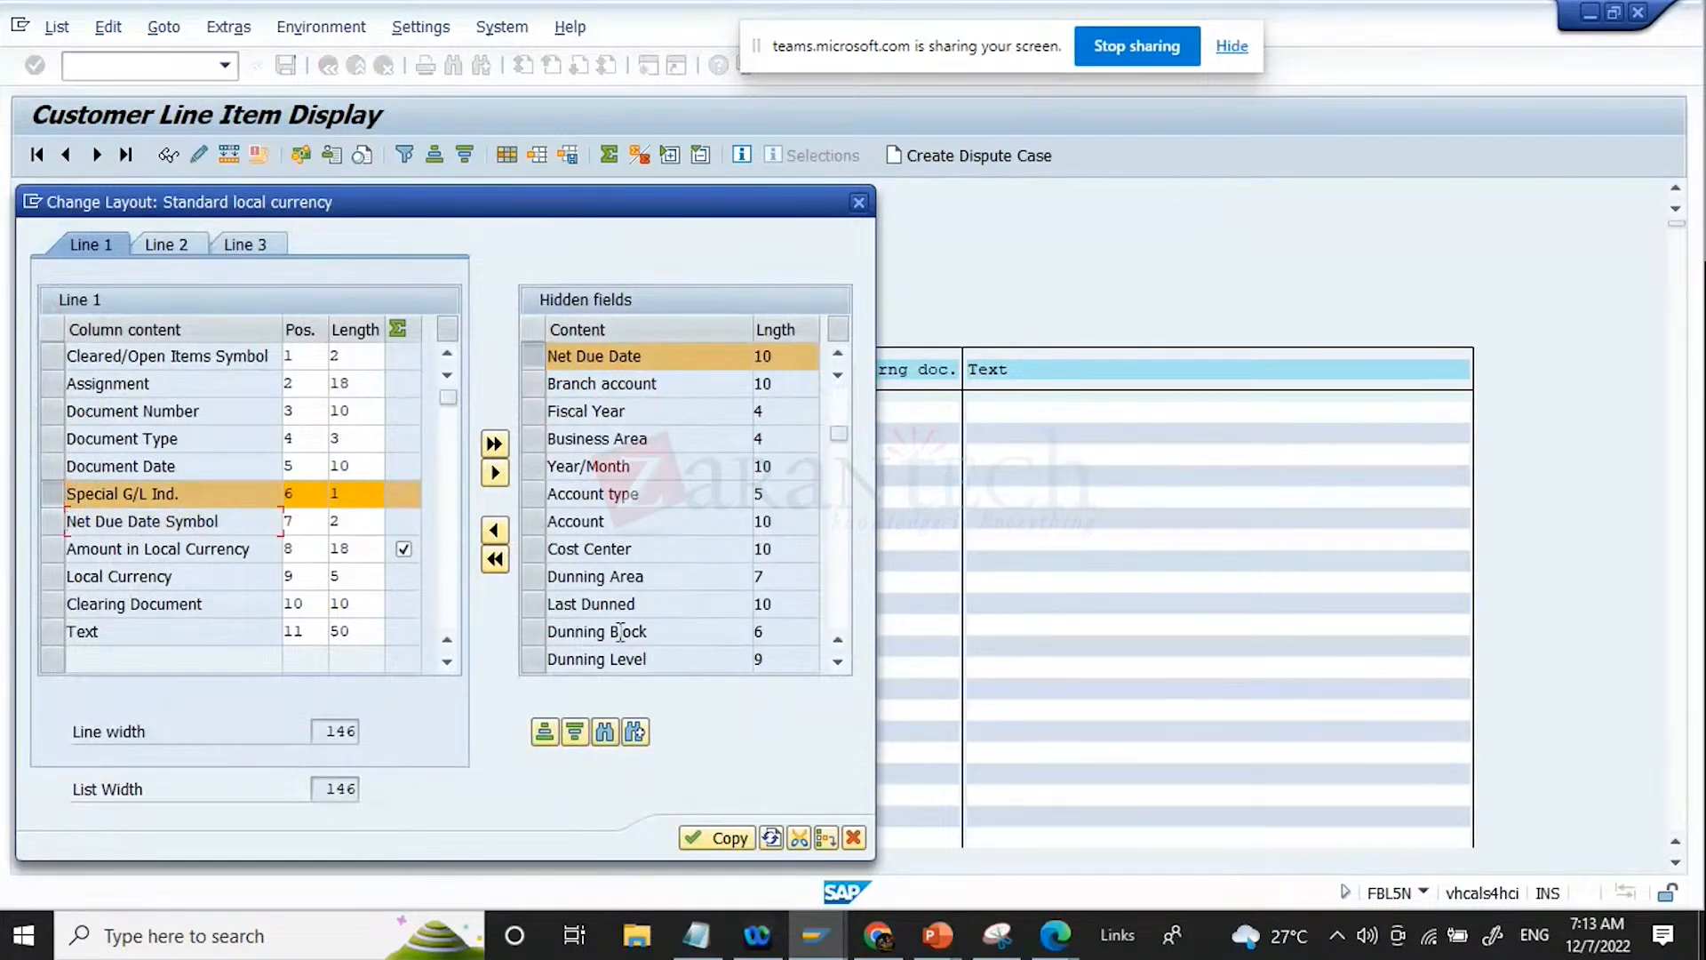
click(494, 531)
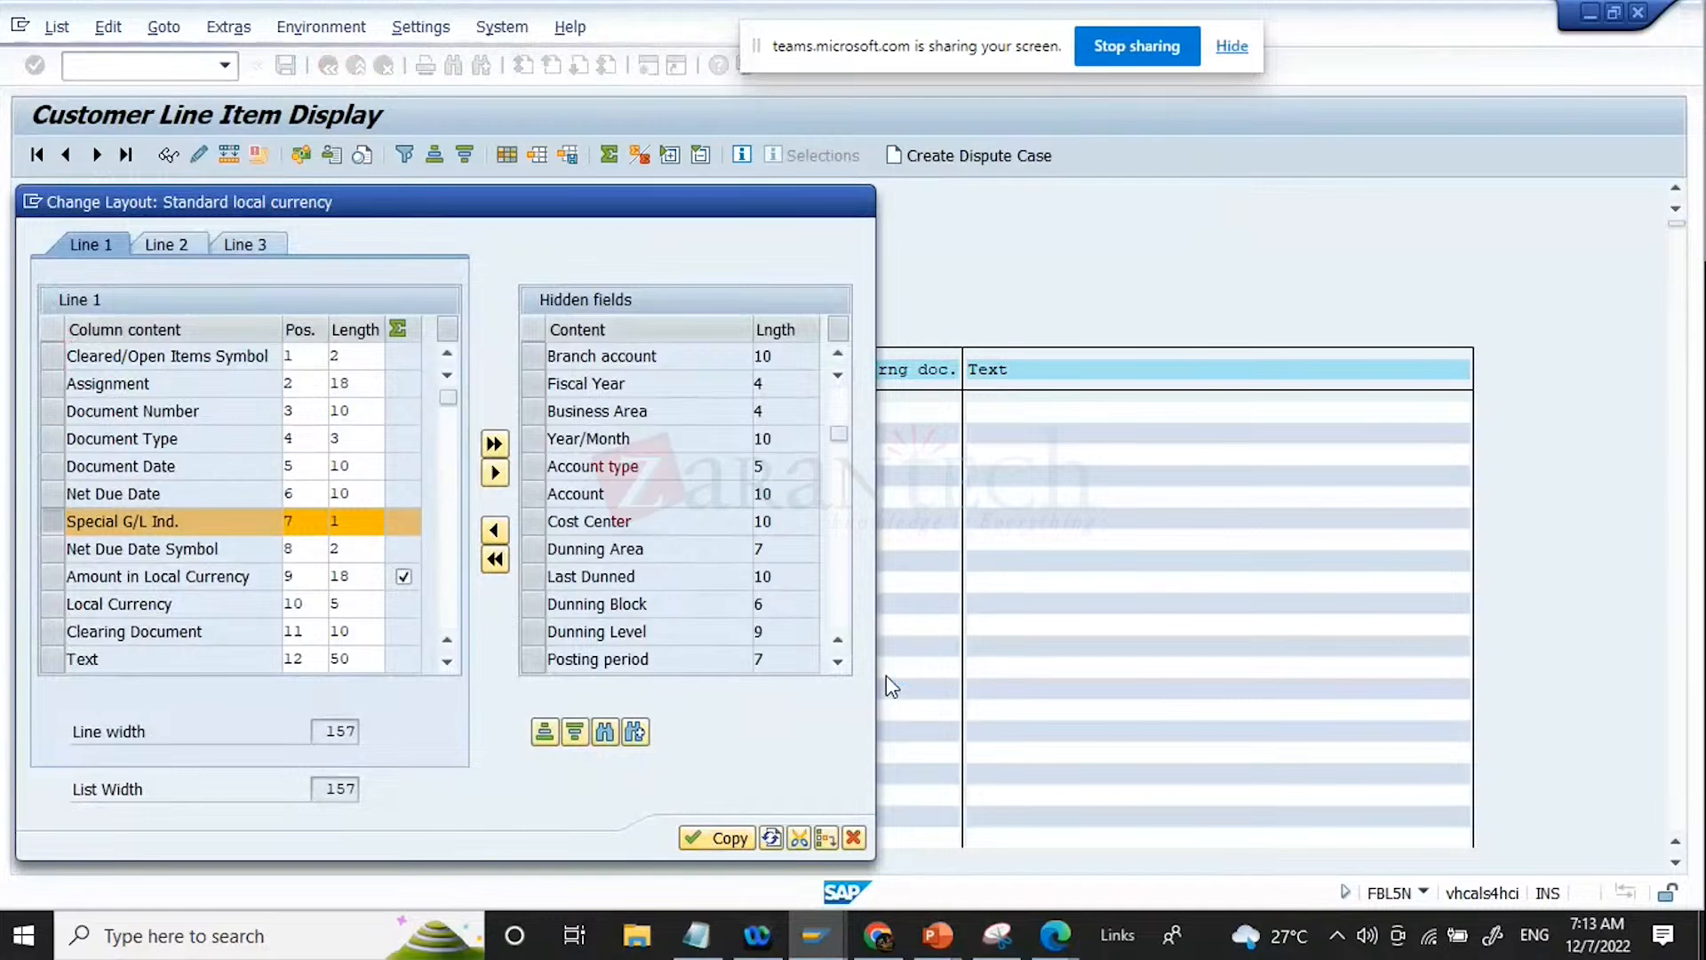
click(720, 838)
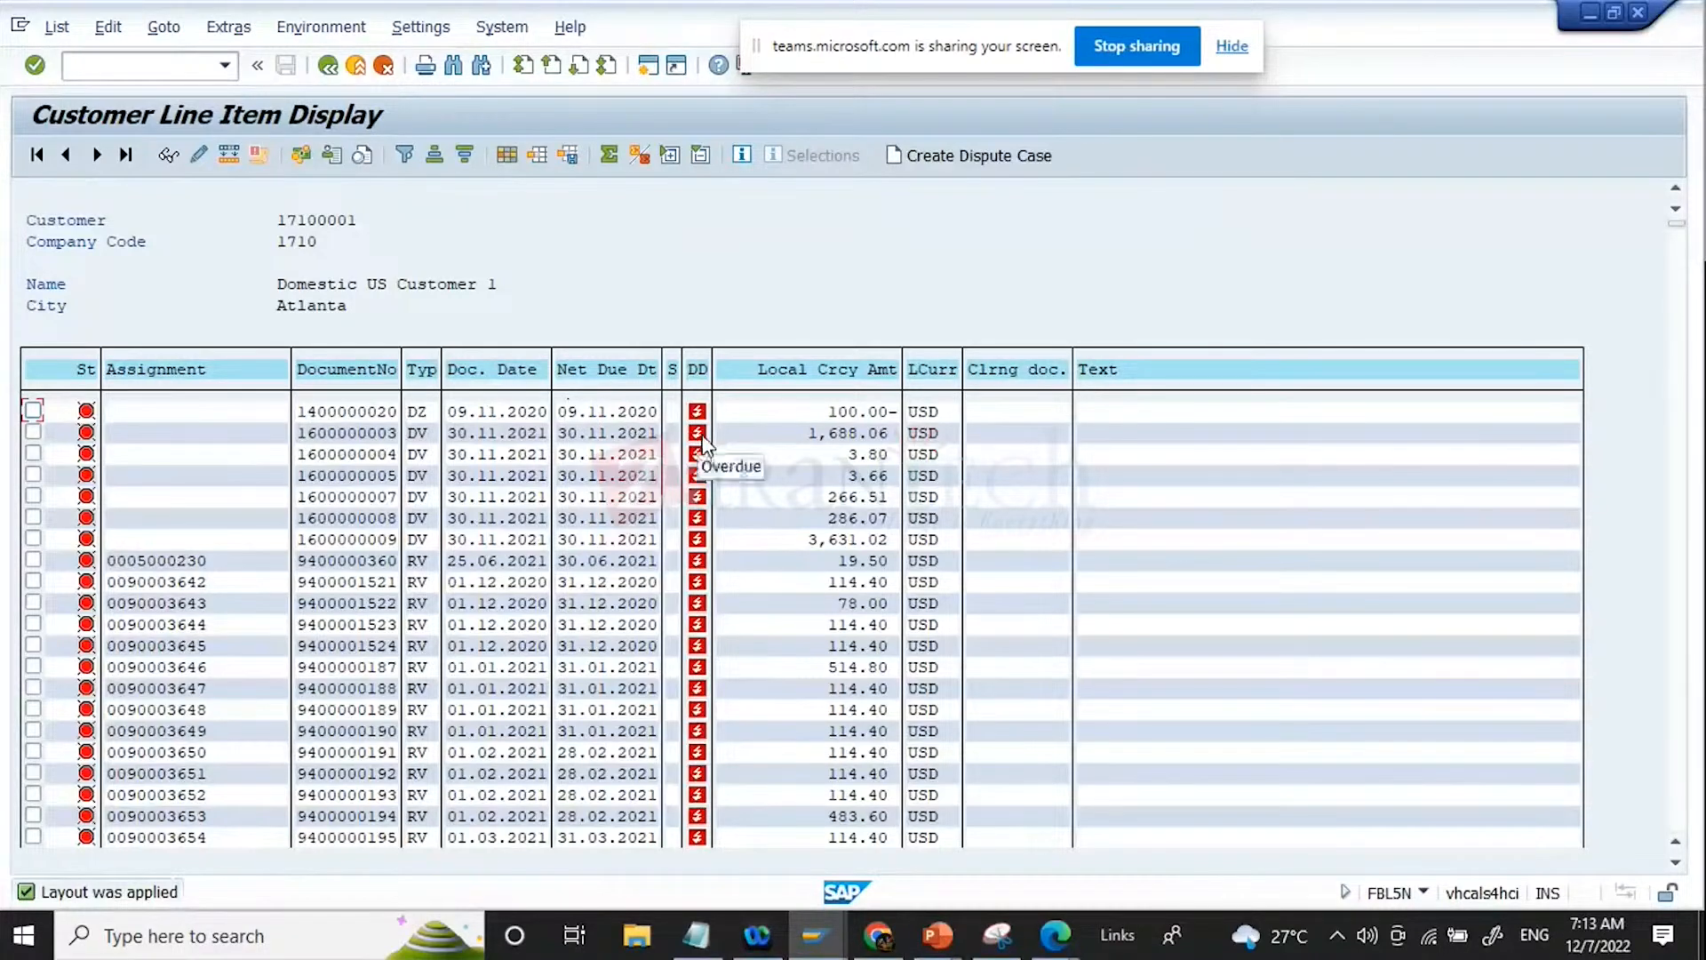
Step: Review the net due dates and overdue symbols through the customer line items, and return to the selection screen
click(567, 604)
scroll(1169, 512, down, 4)
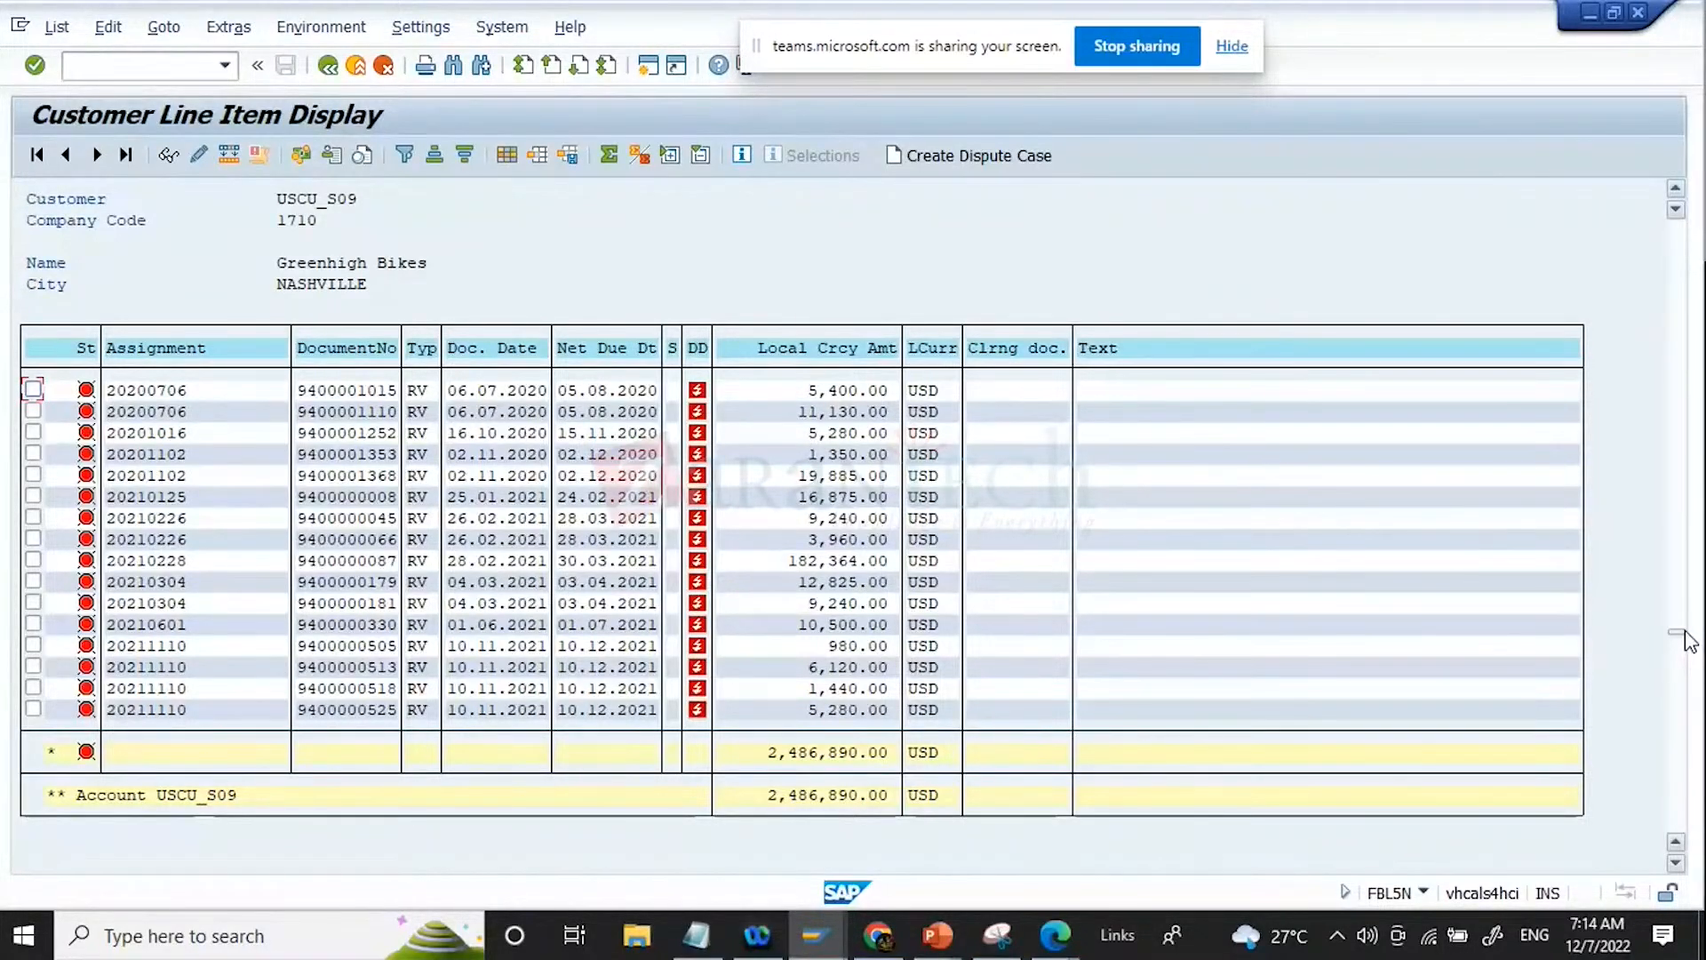
click(327, 67)
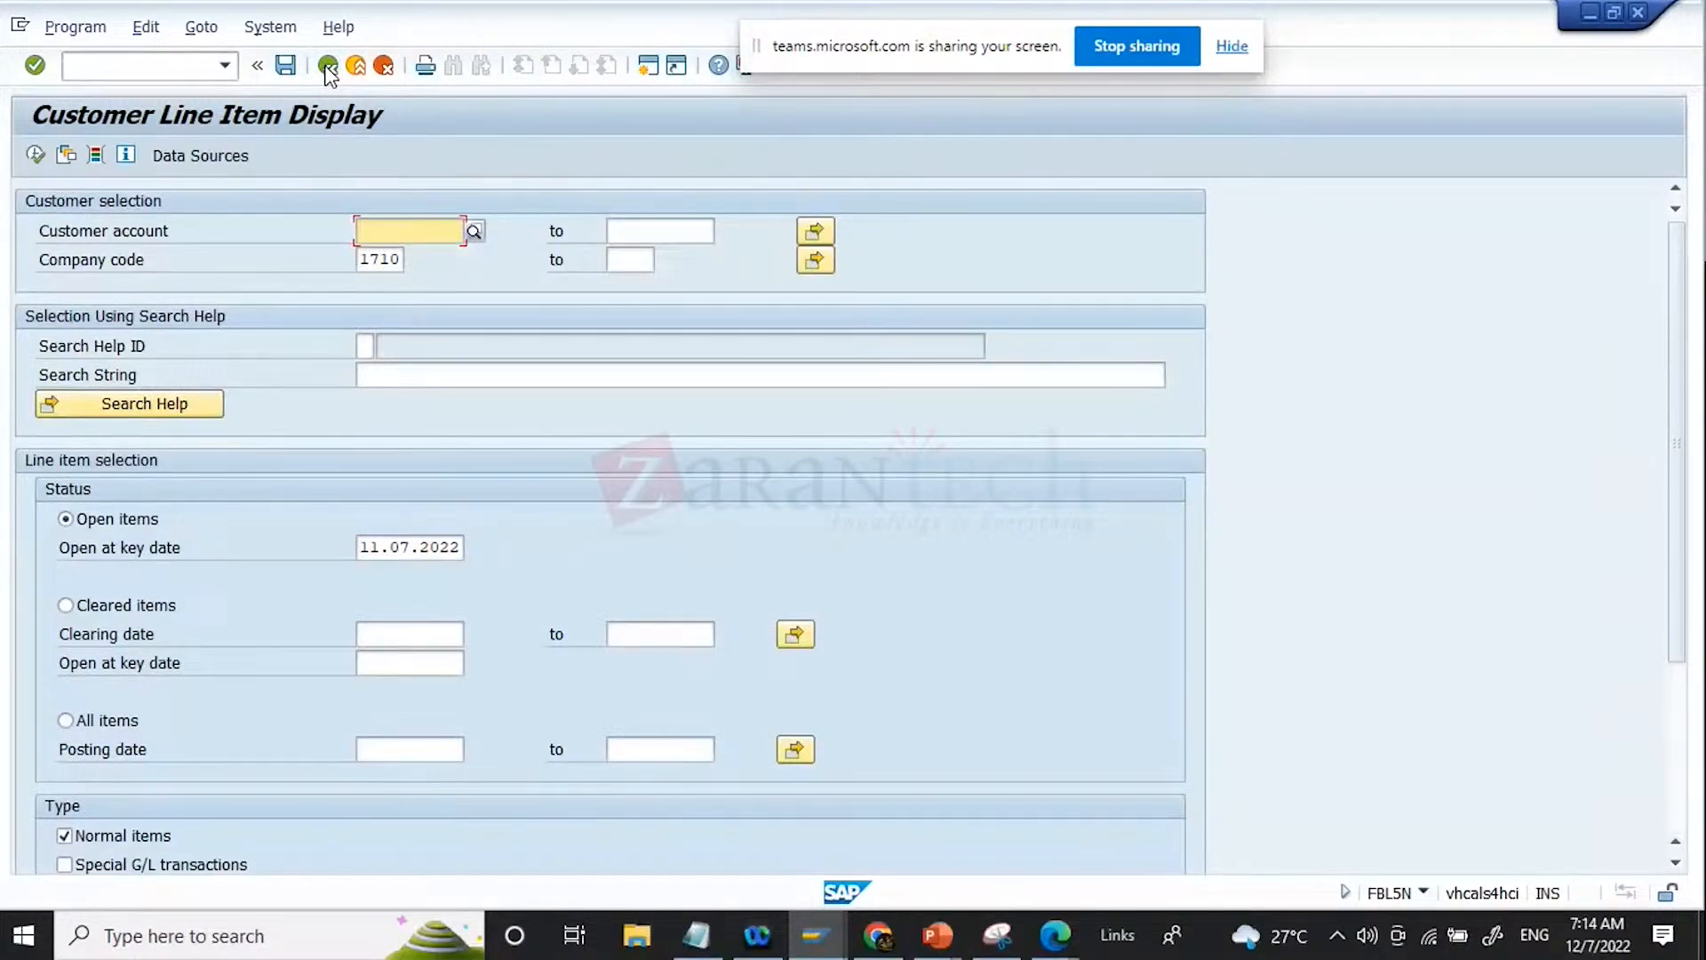
Step: Switch back to strategy ZCOLLECT and review its assigned rule and due date periods
key(alt+Tab)
click(963, 724)
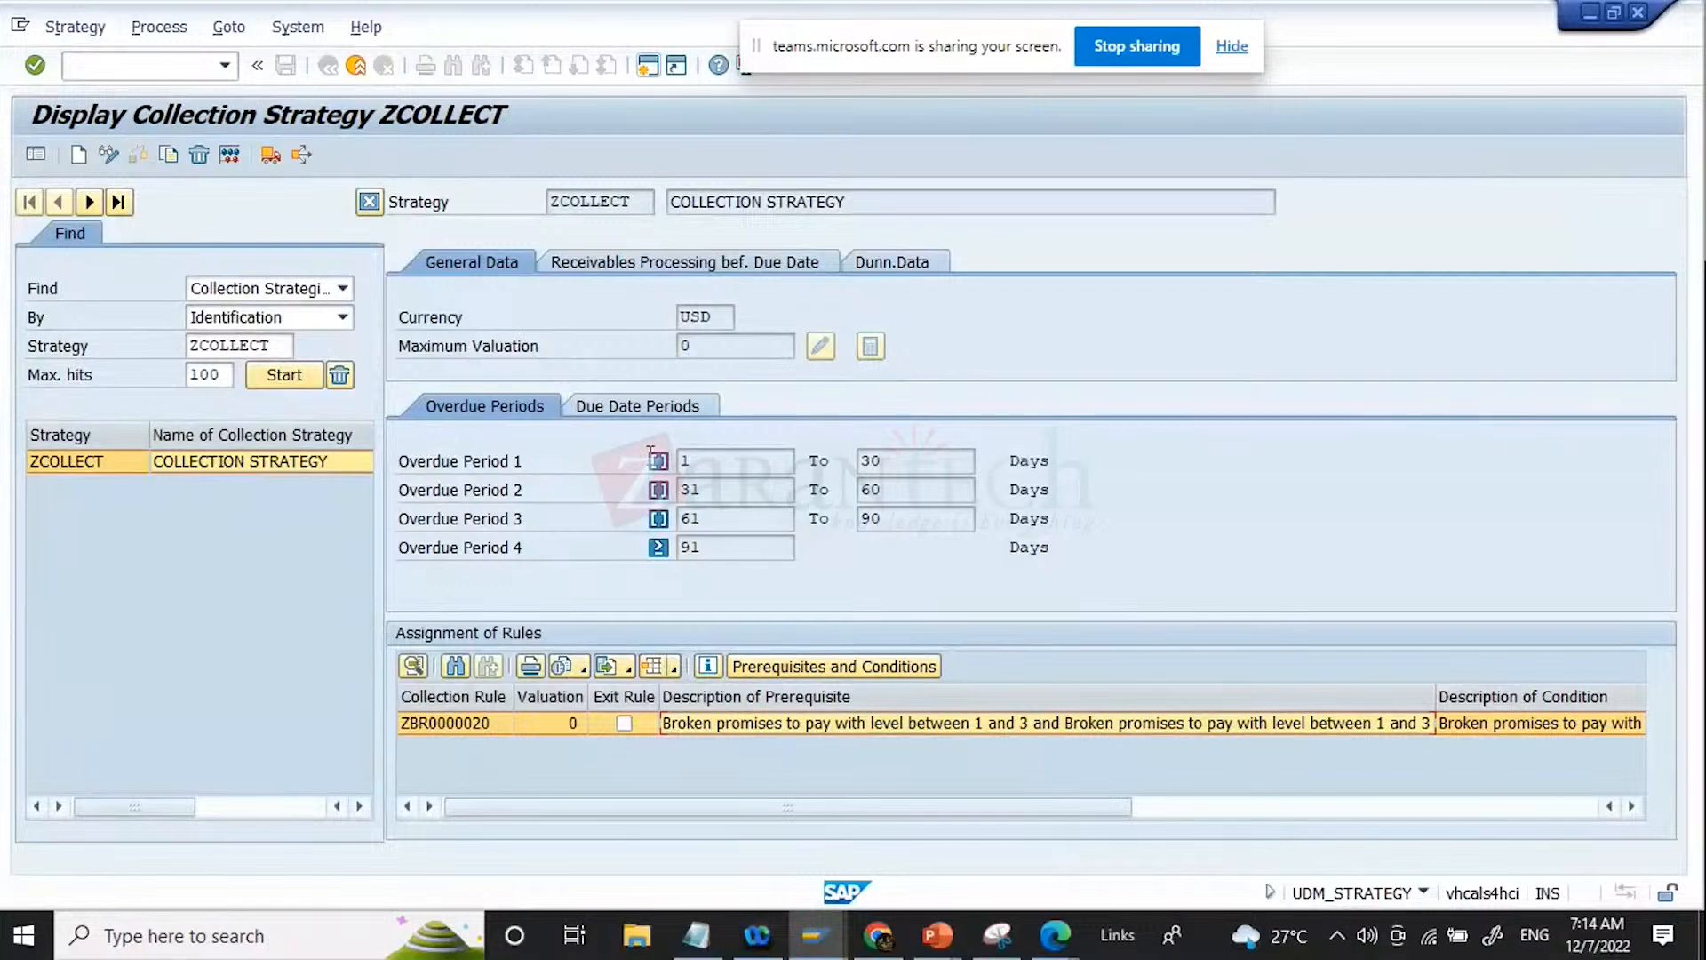
click(608, 408)
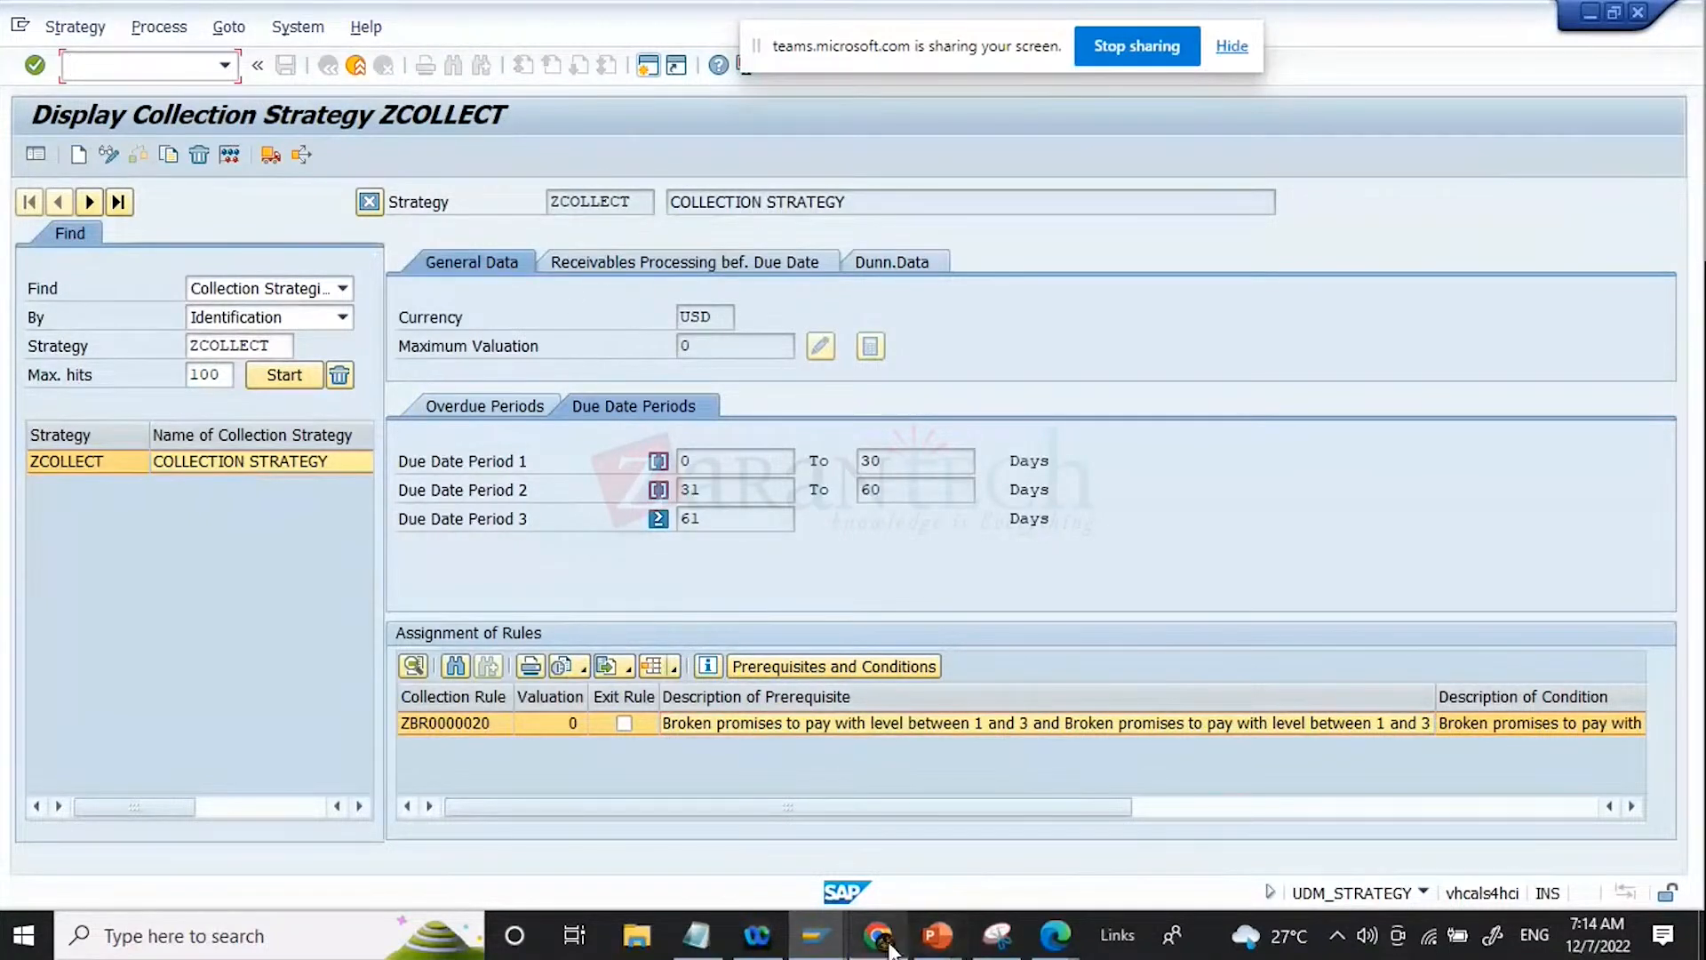
Step: Switch to the Module 1 basic rules deck in Google Slides and start its slideshow from the title slide
mouse_move(891, 949)
click(877, 830)
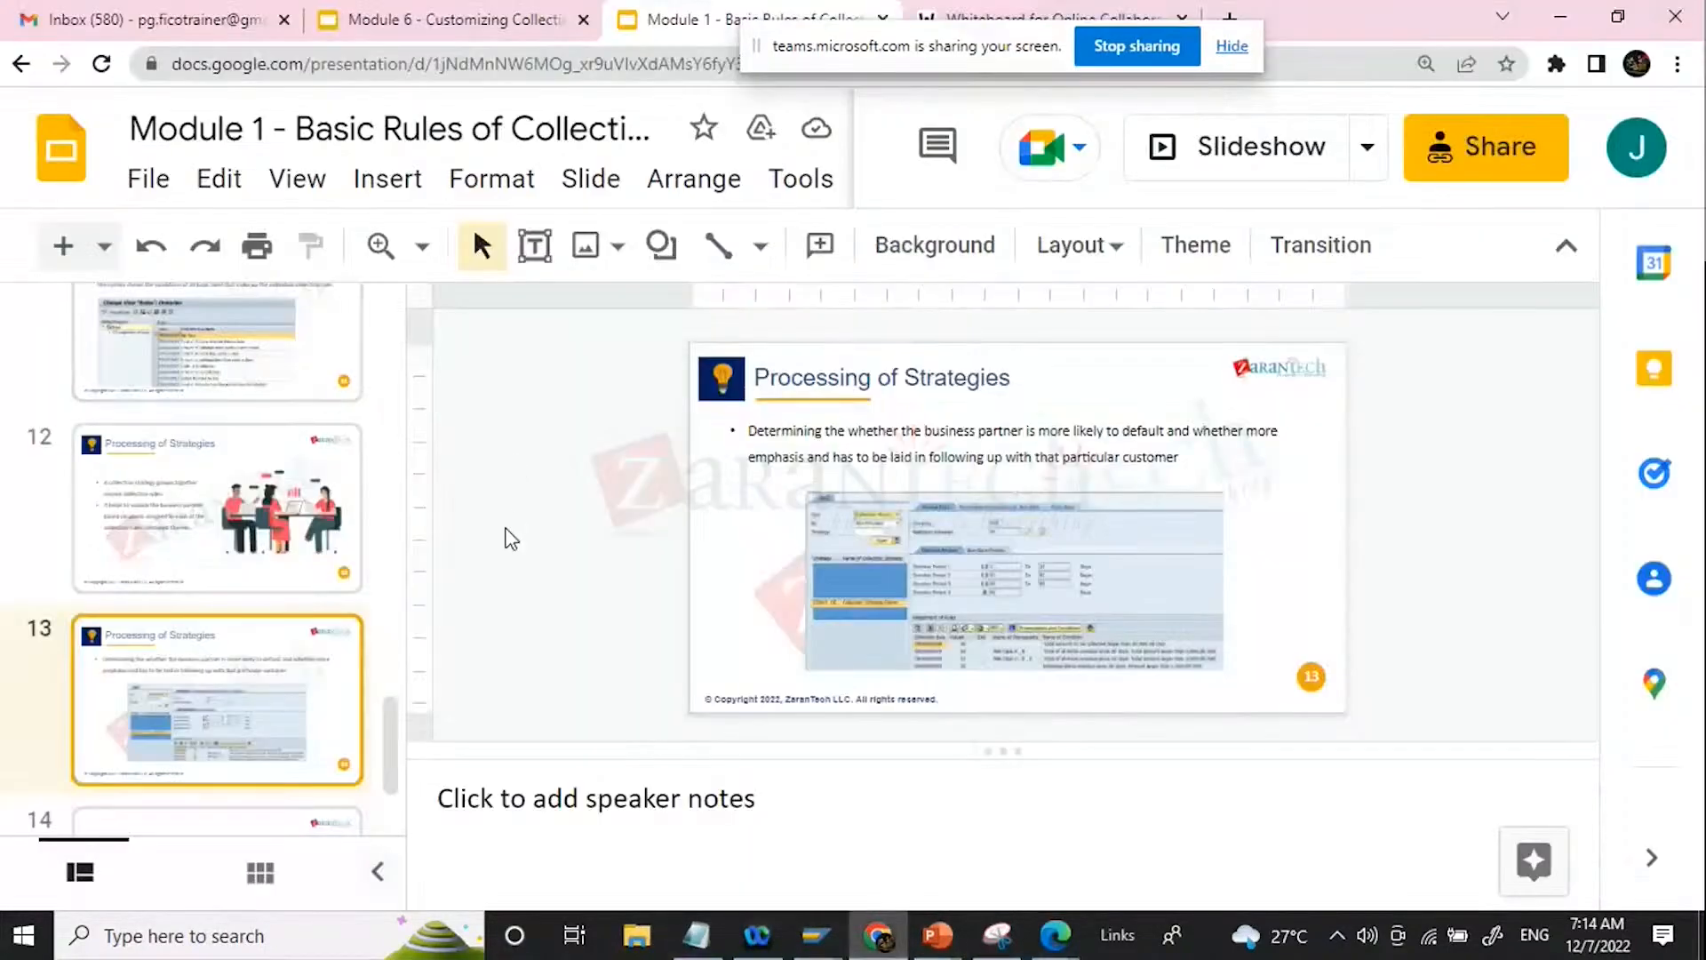
scroll(199, 503, up, 20)
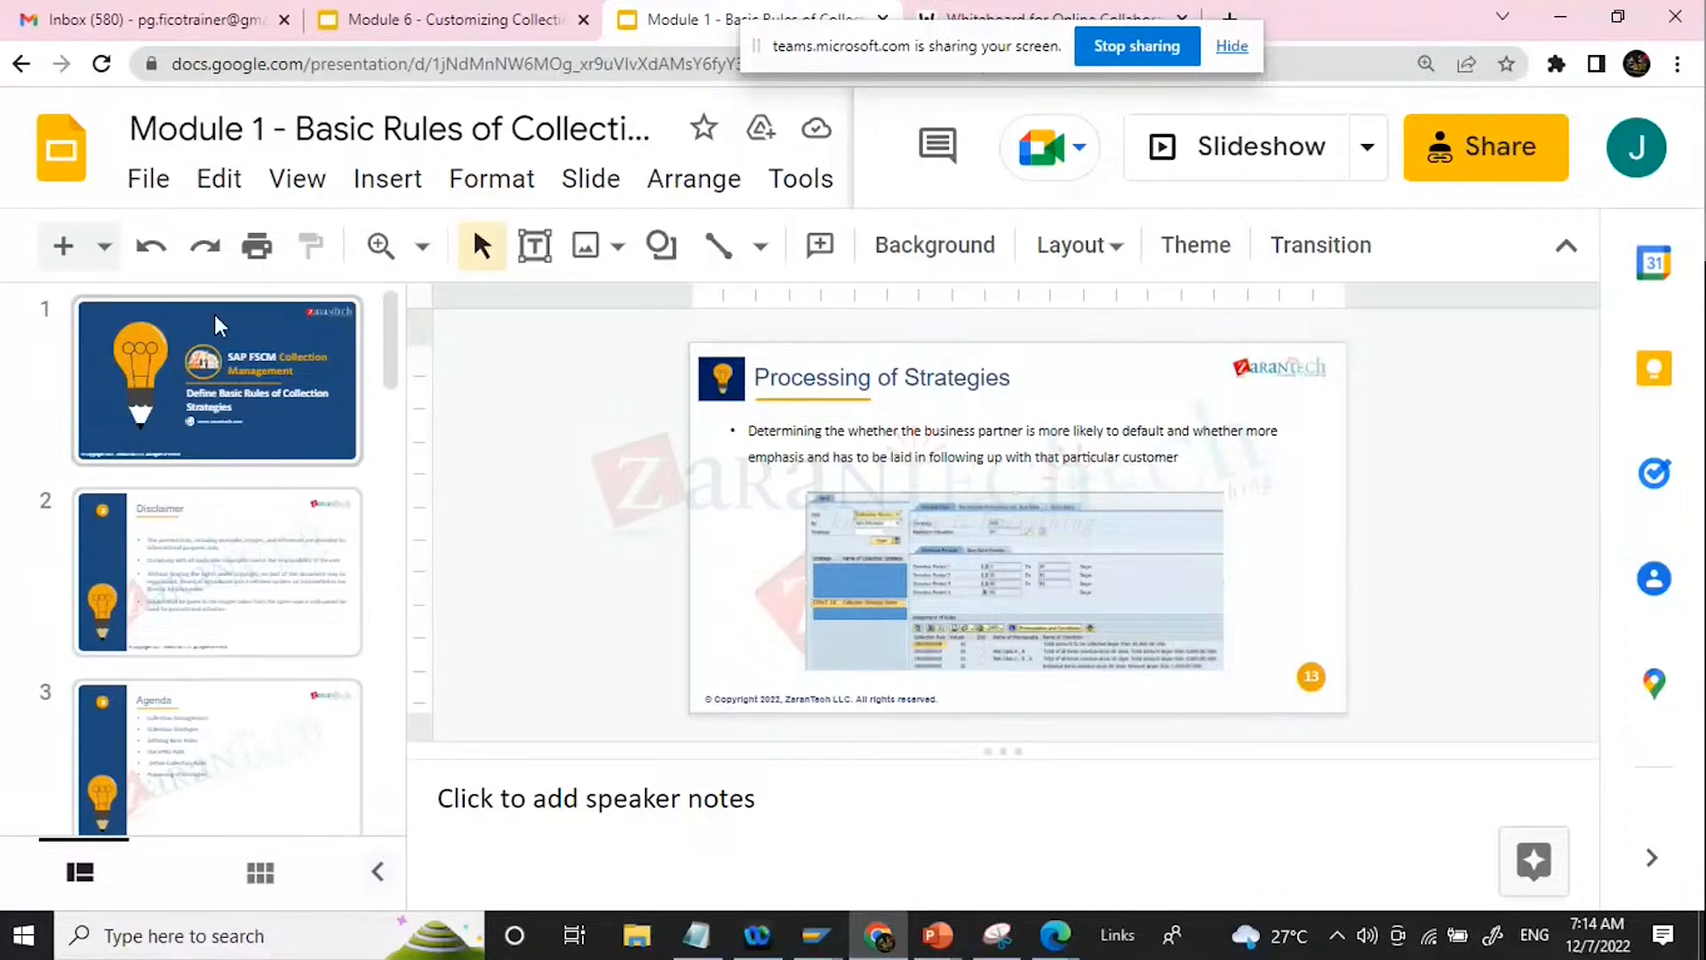
click(201, 407)
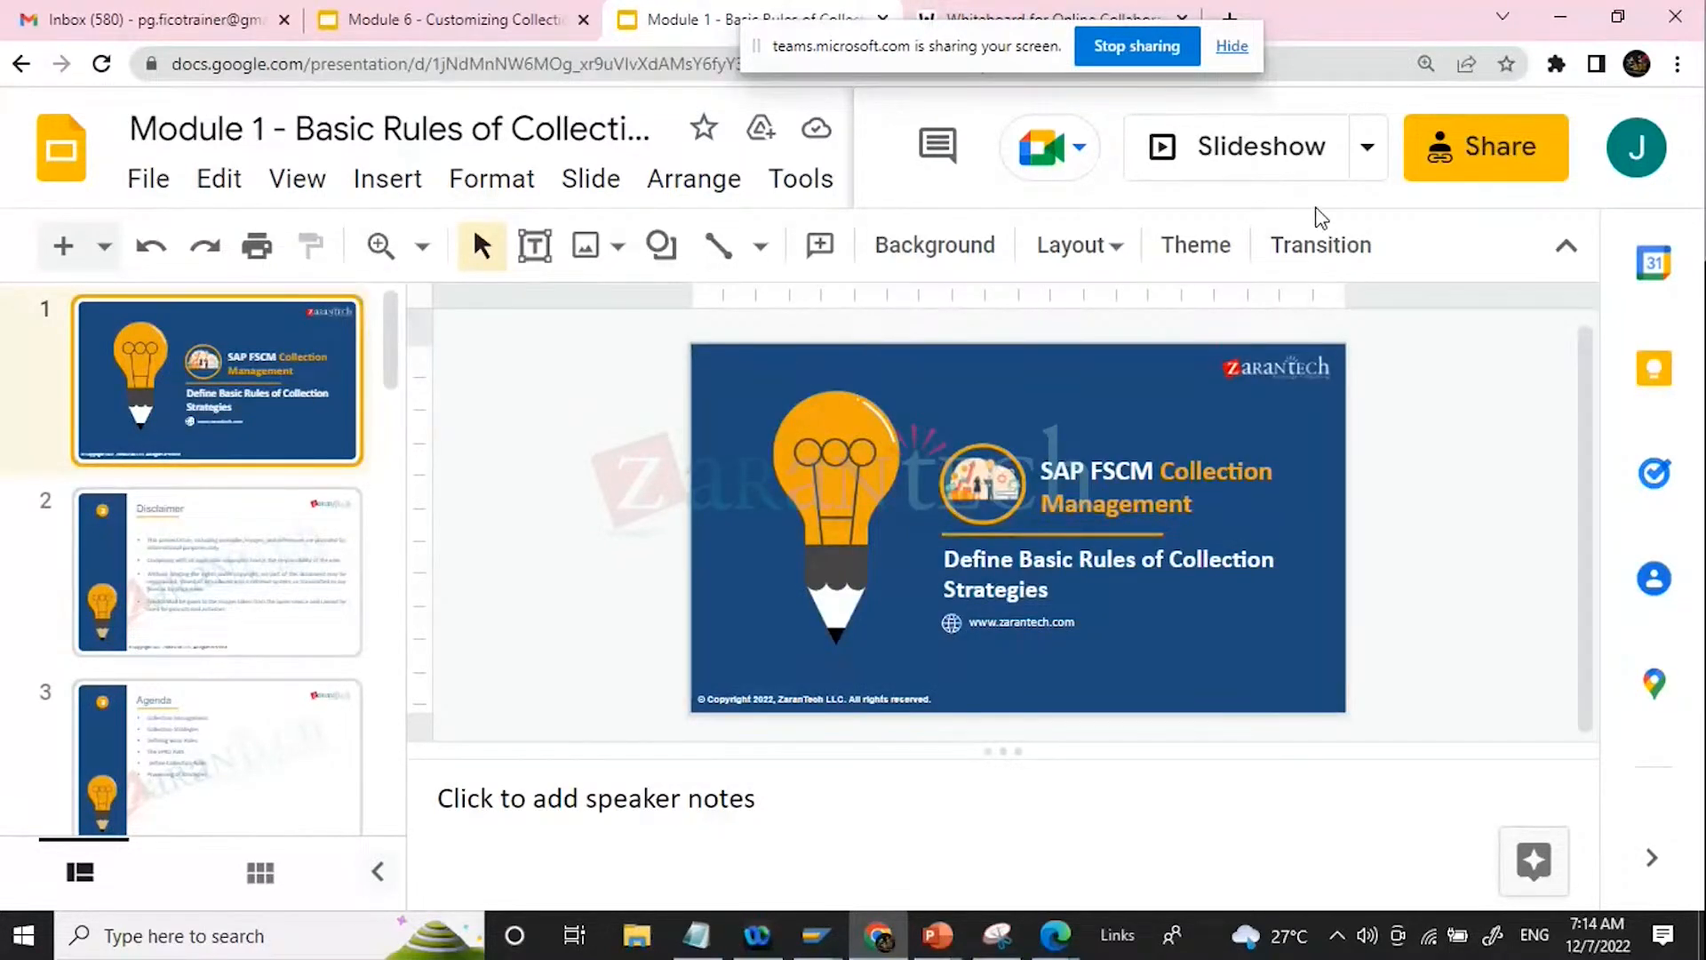
click(1314, 165)
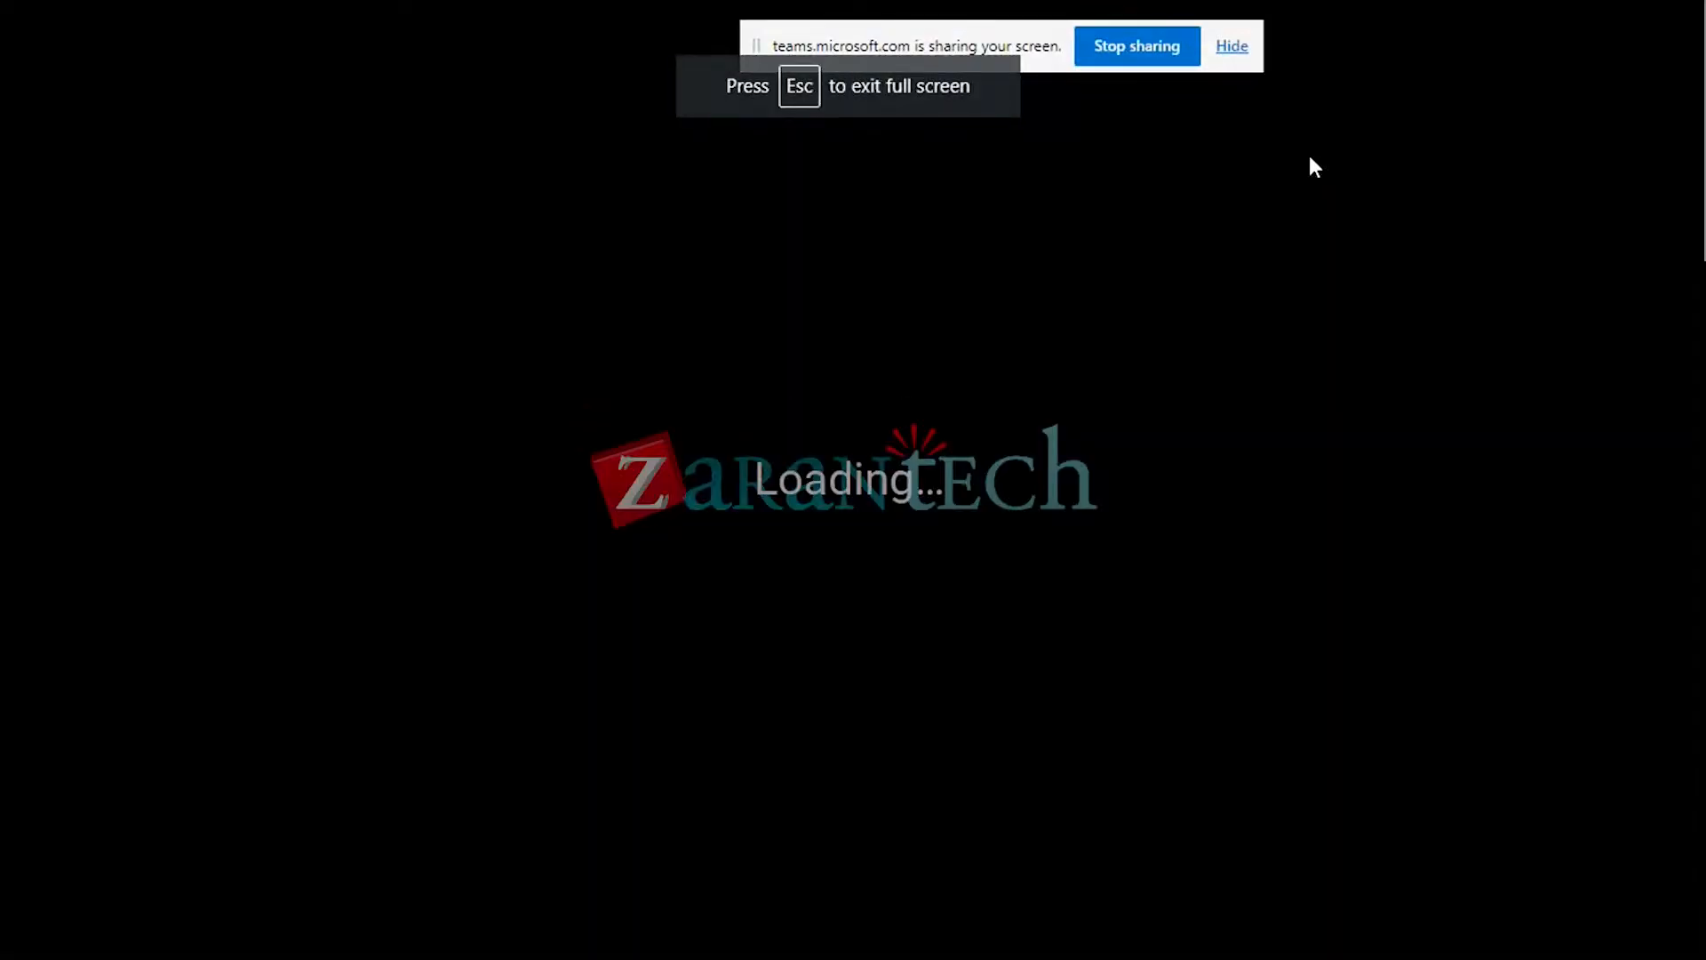
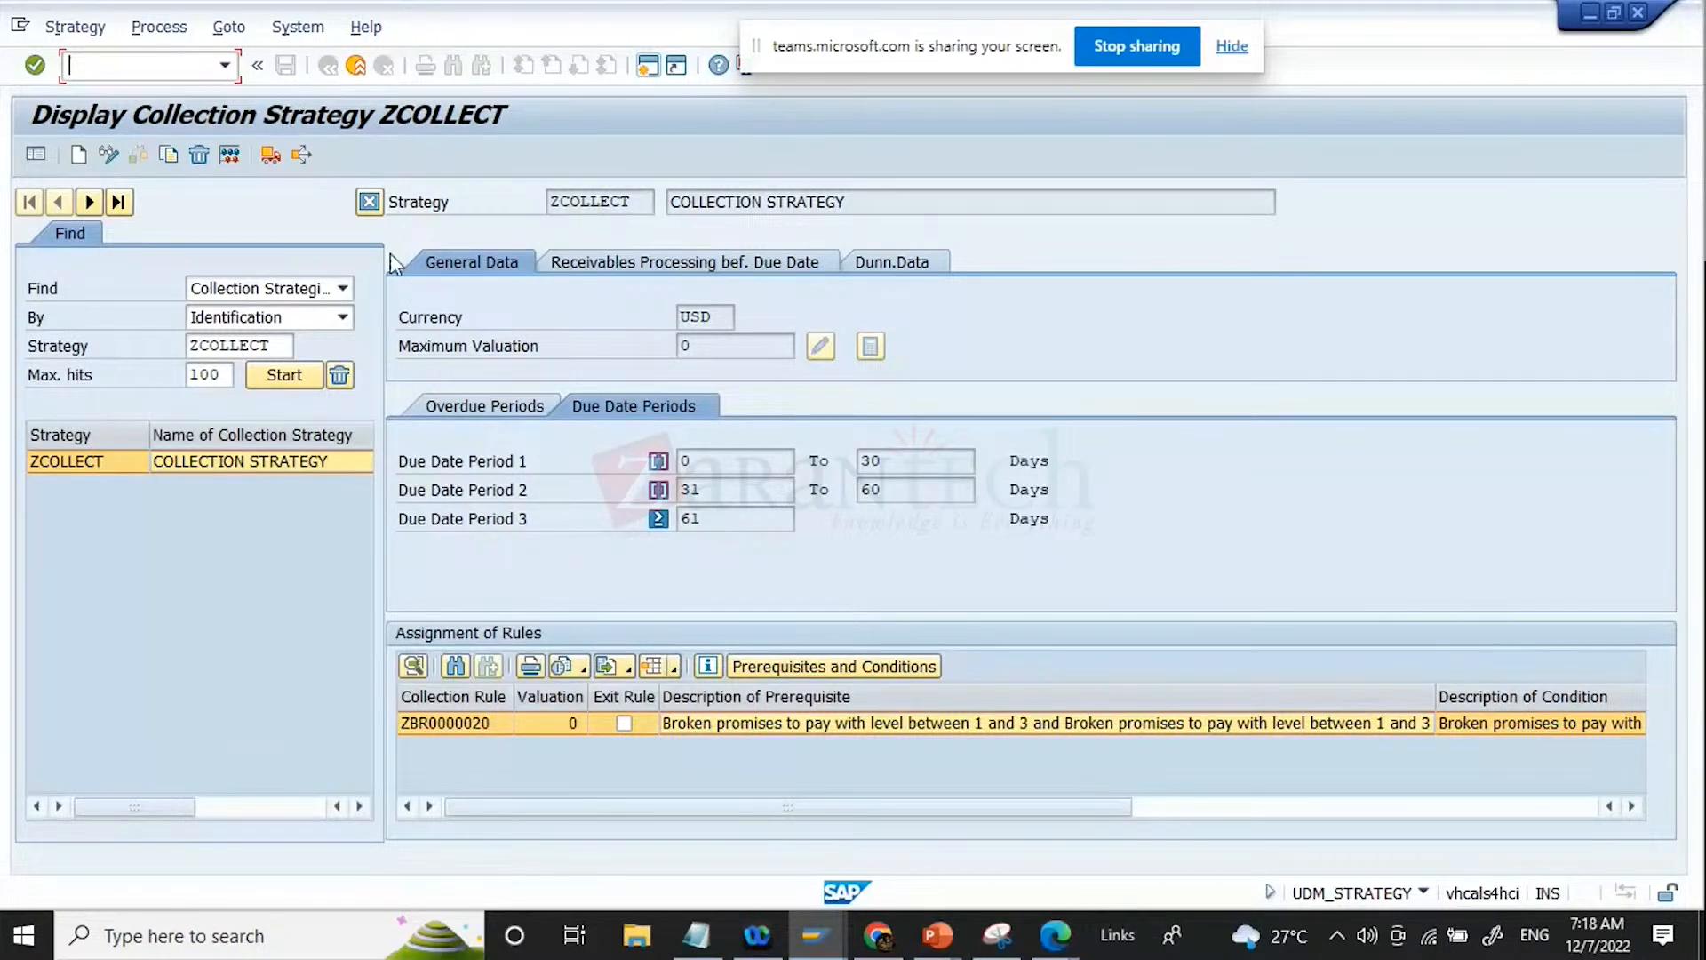
Step: Leave the strategy display and open the Basic Rules overview from the Collection Strategies customizing in the IMG
click(355, 69)
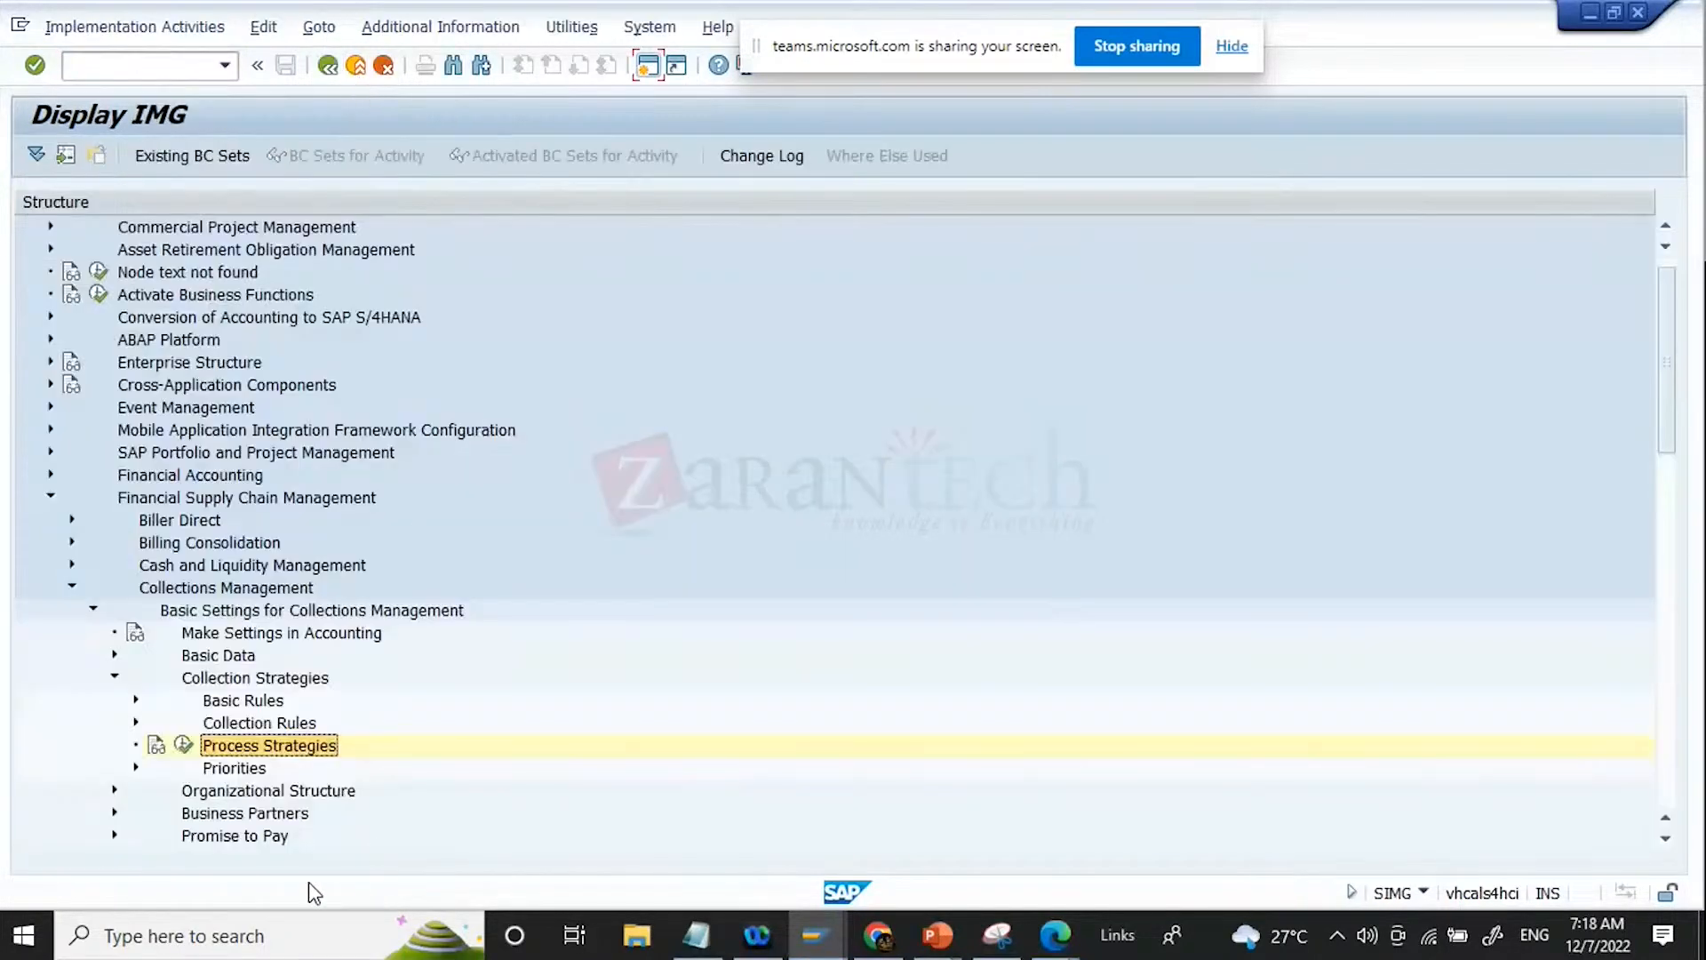
click(135, 701)
click(204, 723)
key(Return)
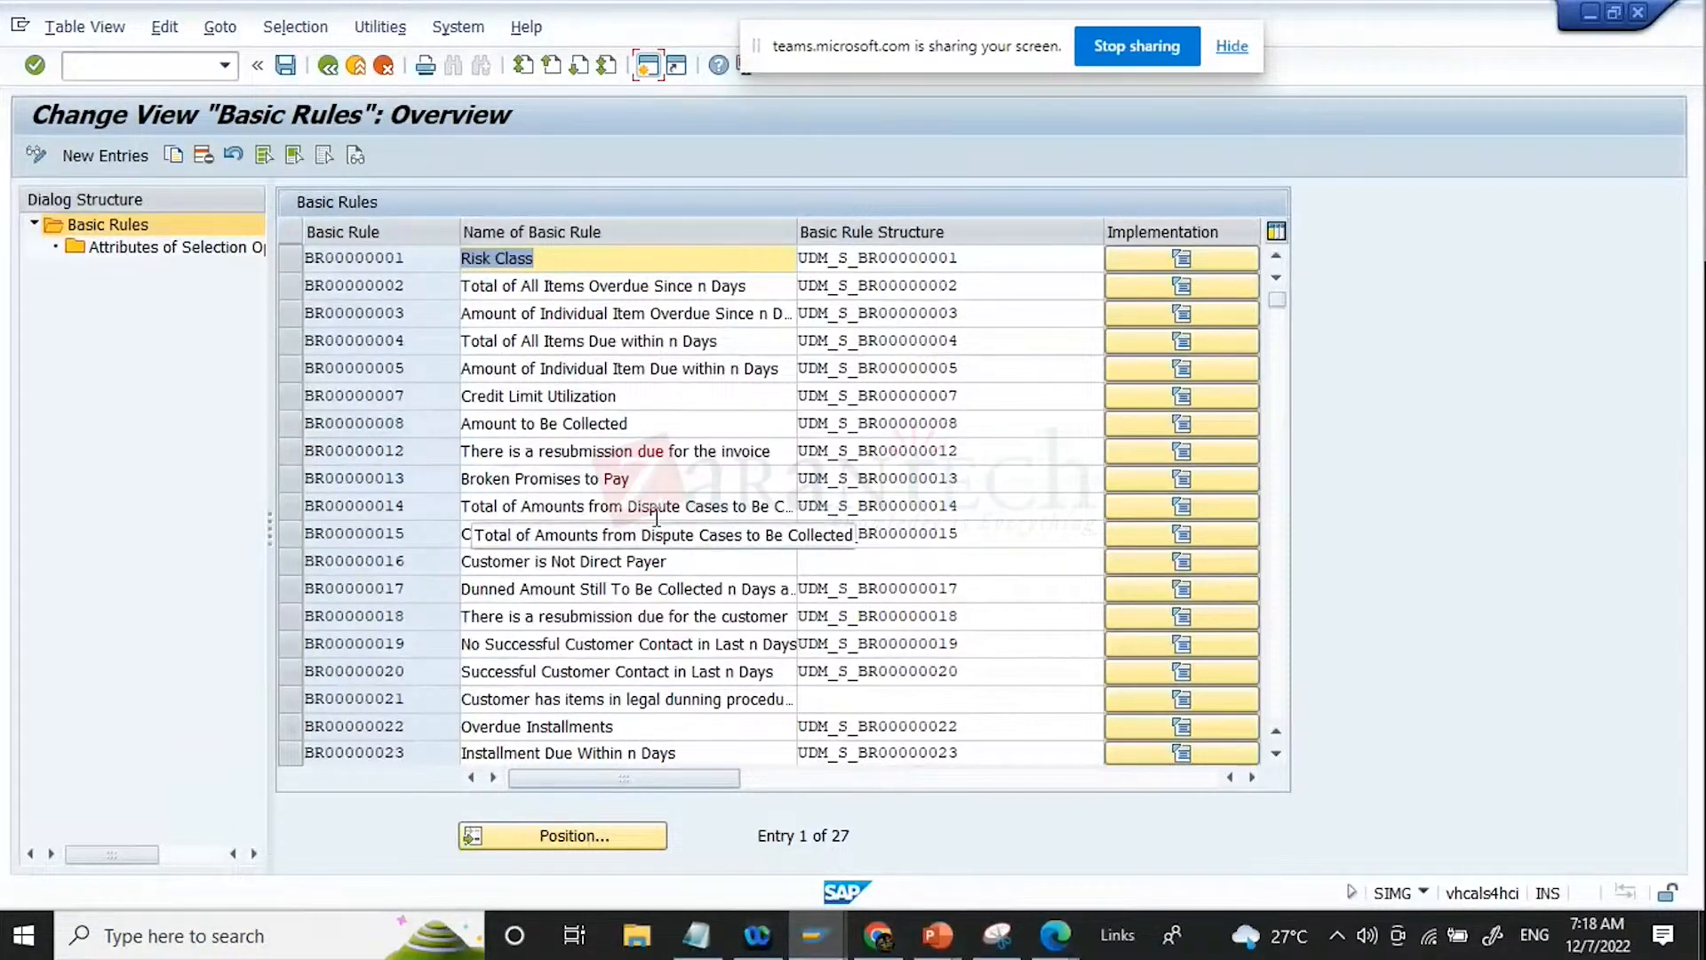
Step: Review the list of basic rules, including BR00000022 Overdue Installments and BR00000008 Amount to Be Collected
scroll(656, 518, down, 1)
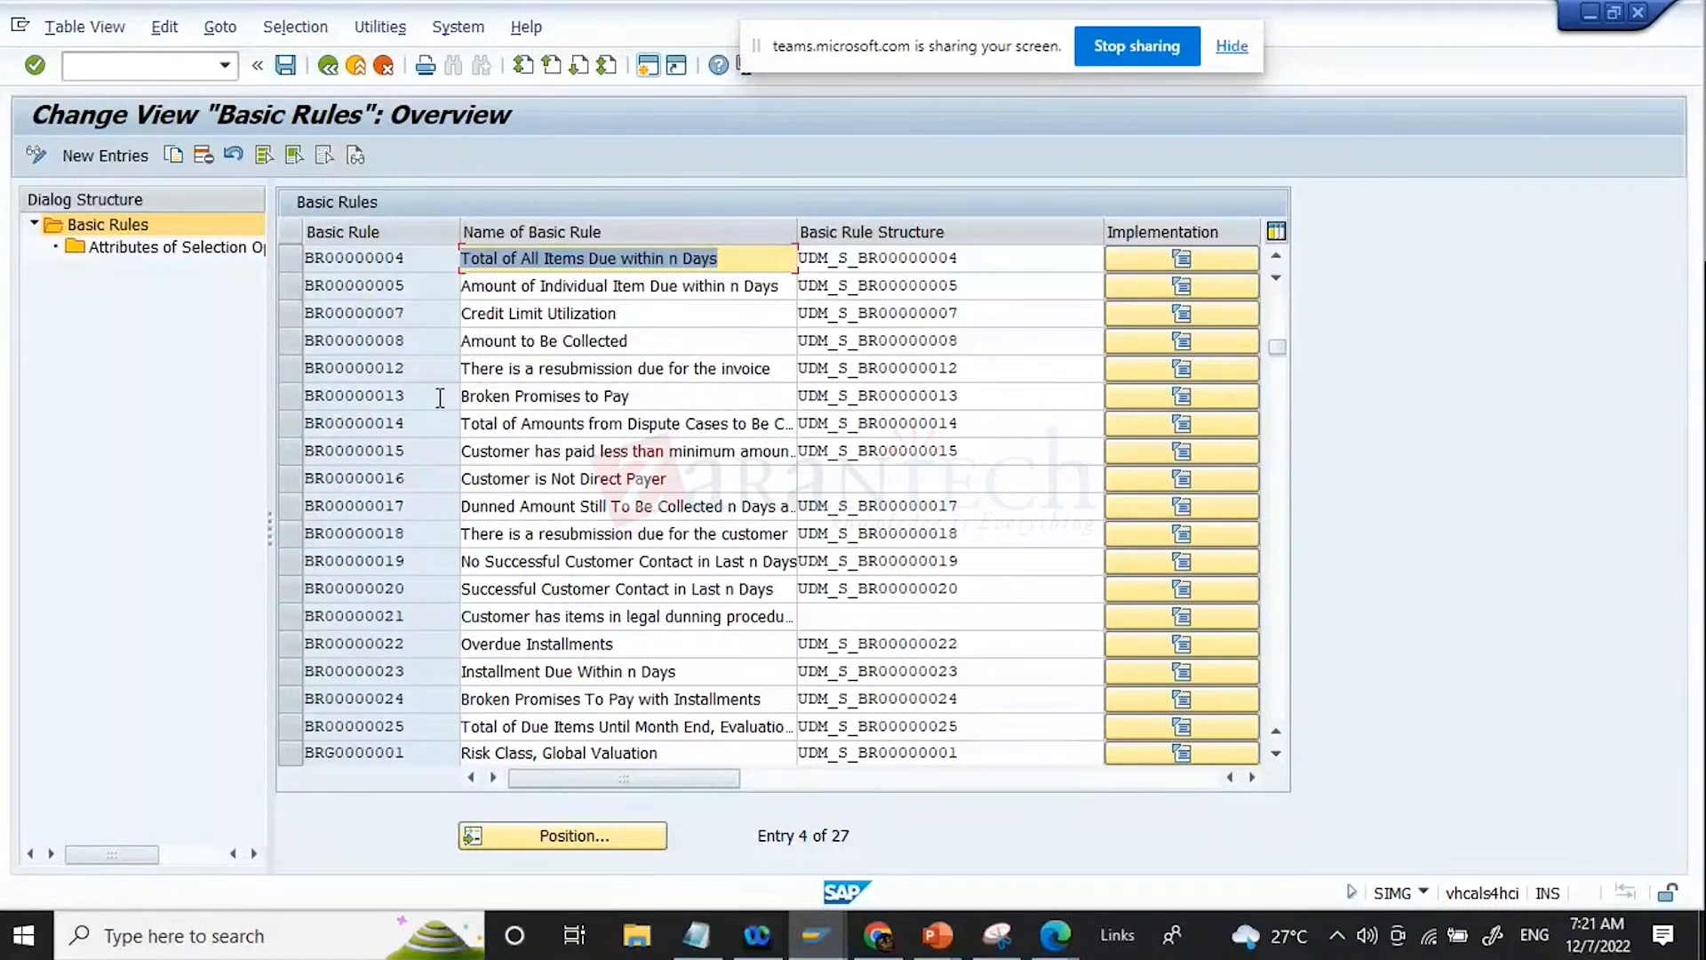
click(410, 655)
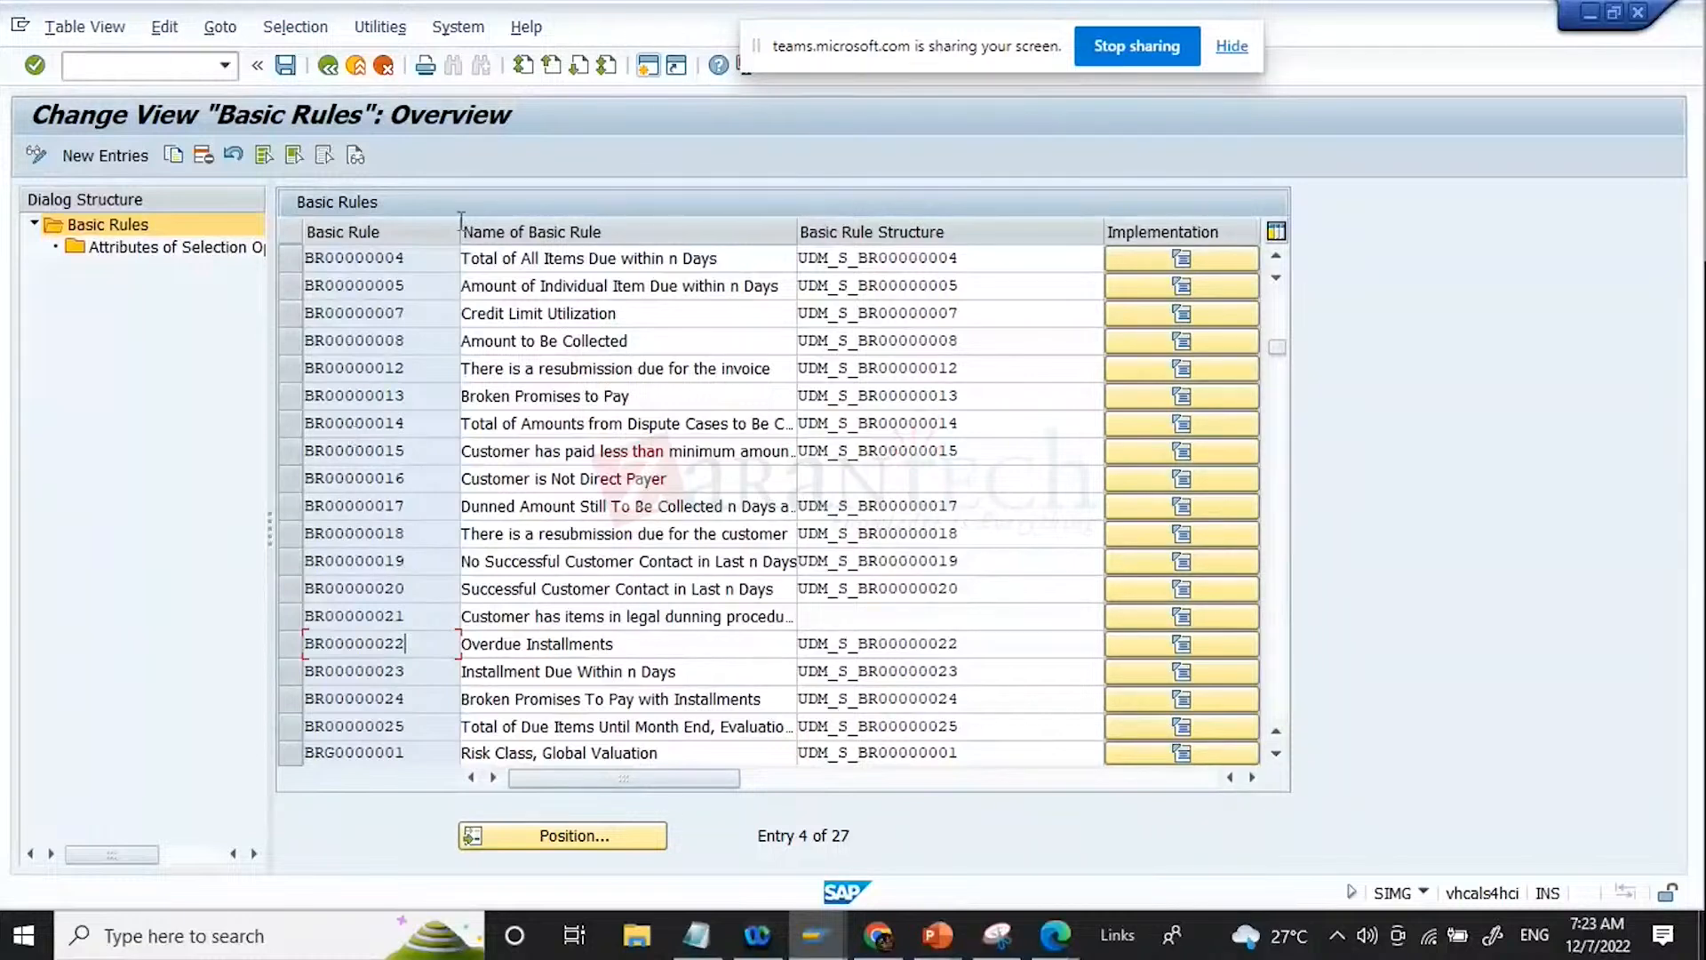
click(393, 342)
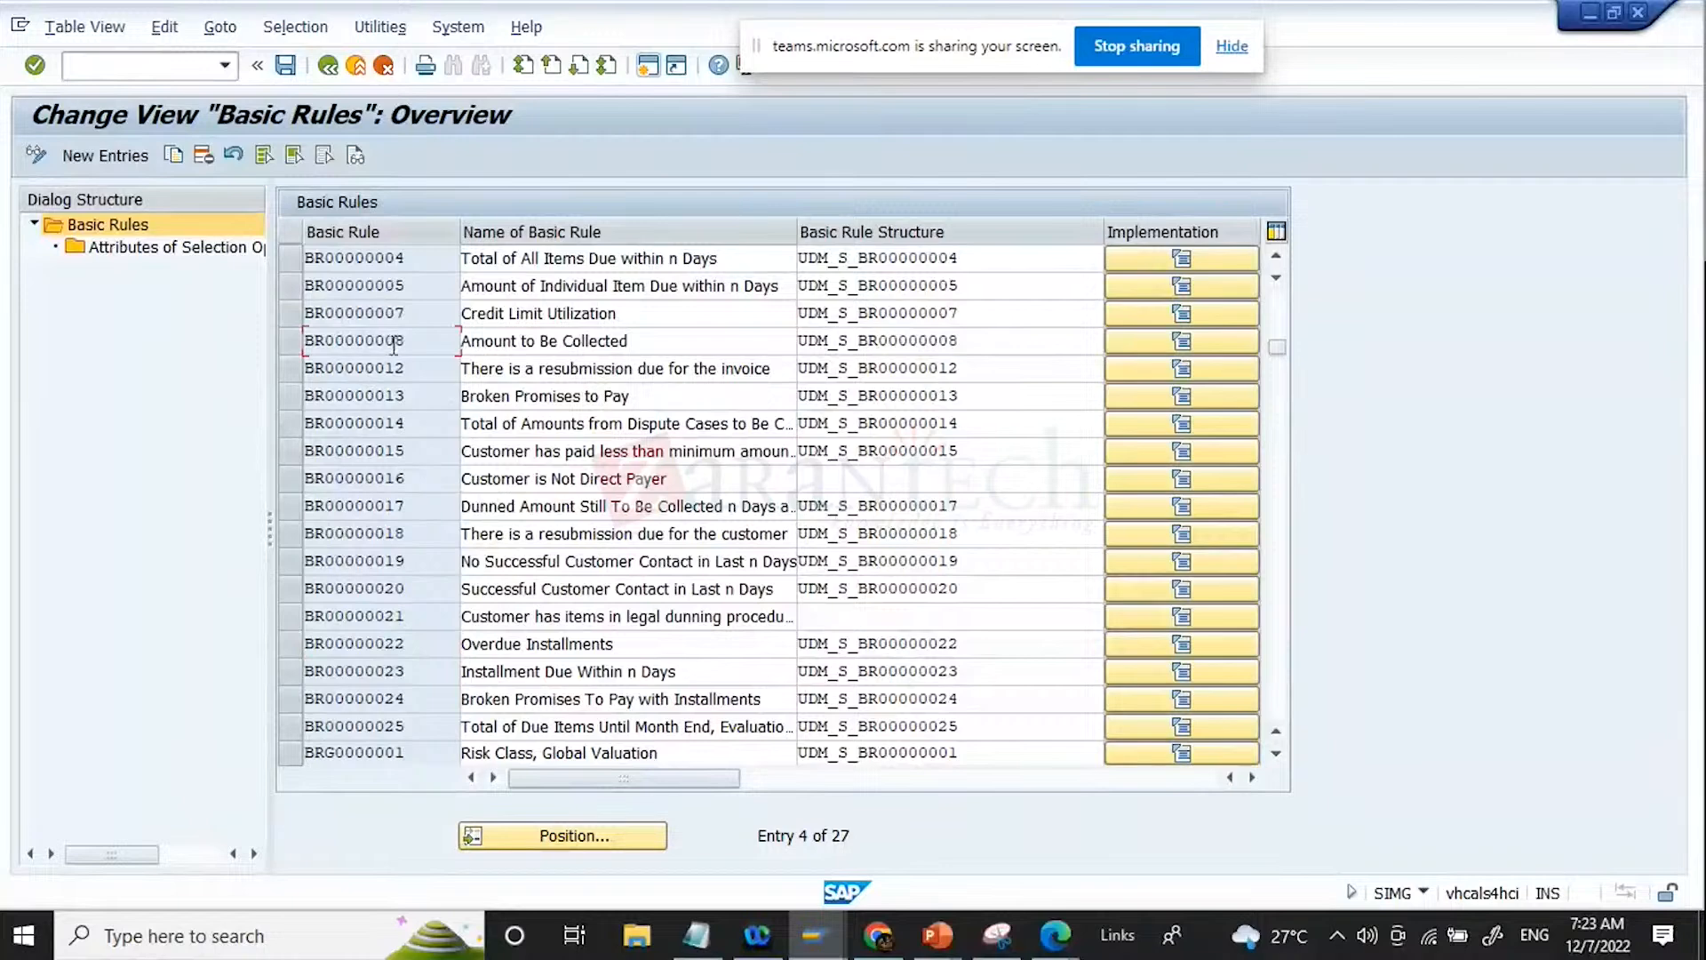